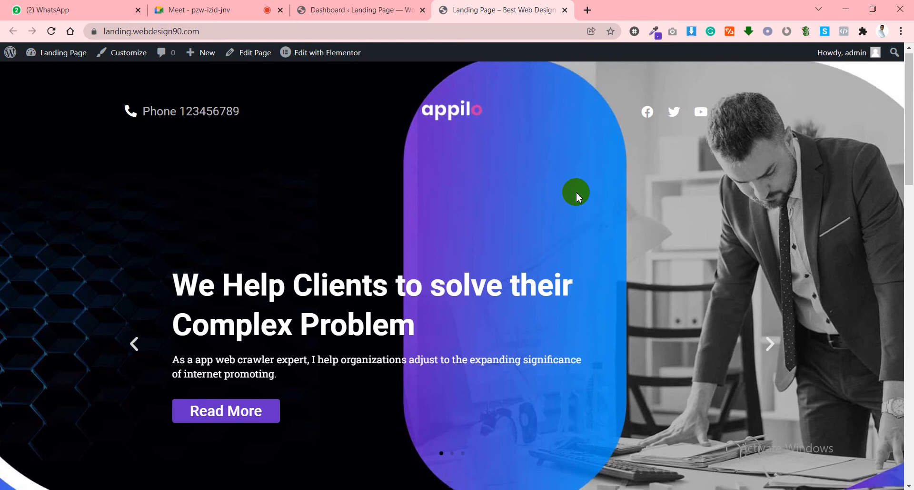
# Scroll through the live landing page, reviewing the 'Our awesome features' section.
pyautogui.scroll(-10, 576, 195)
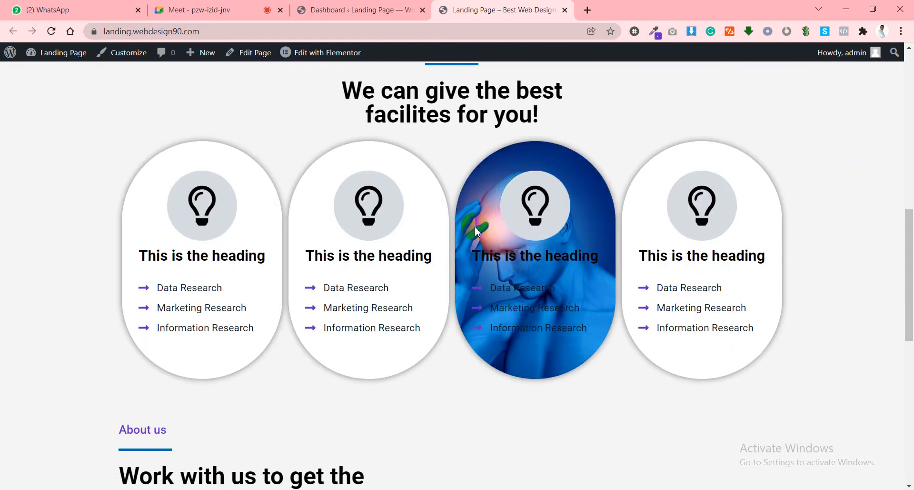
pyautogui.scroll(-10, 588, 198)
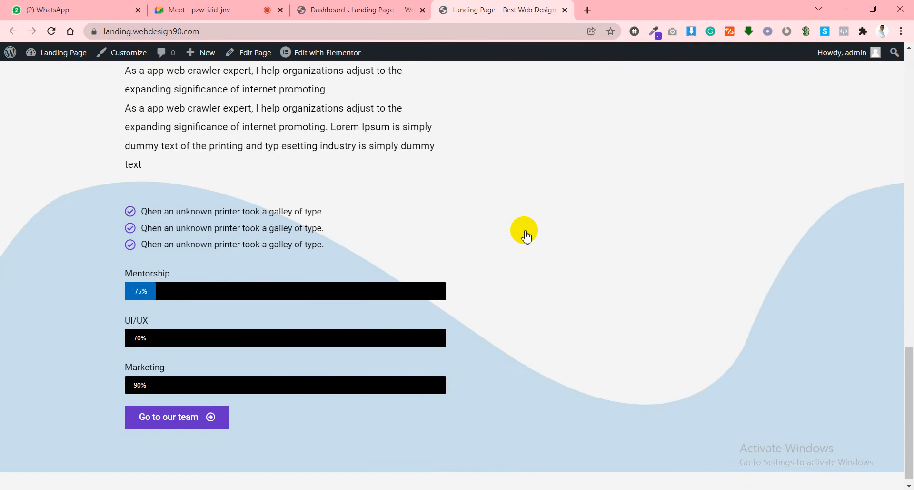
pyautogui.scroll(3, 580, 221)
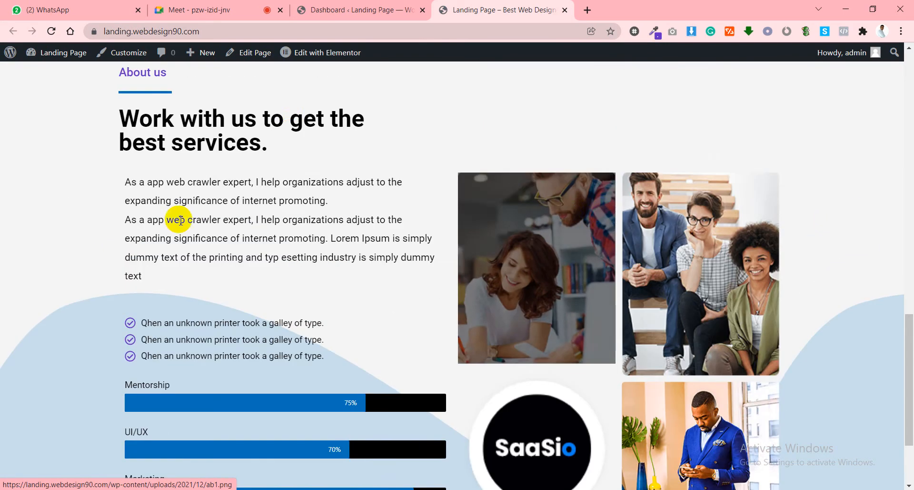
pyautogui.scroll(3, 292, 208)
pyautogui.scroll(-5, 292, 202)
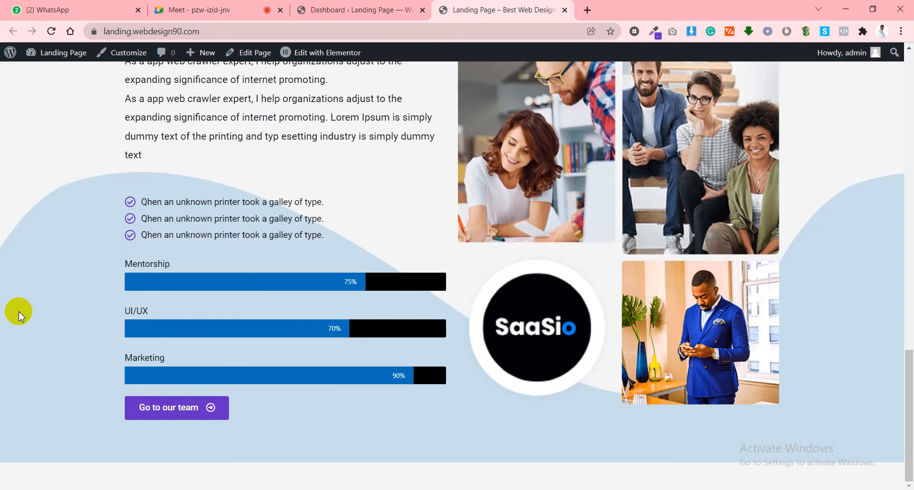
pyautogui.scroll(5, 847, 279)
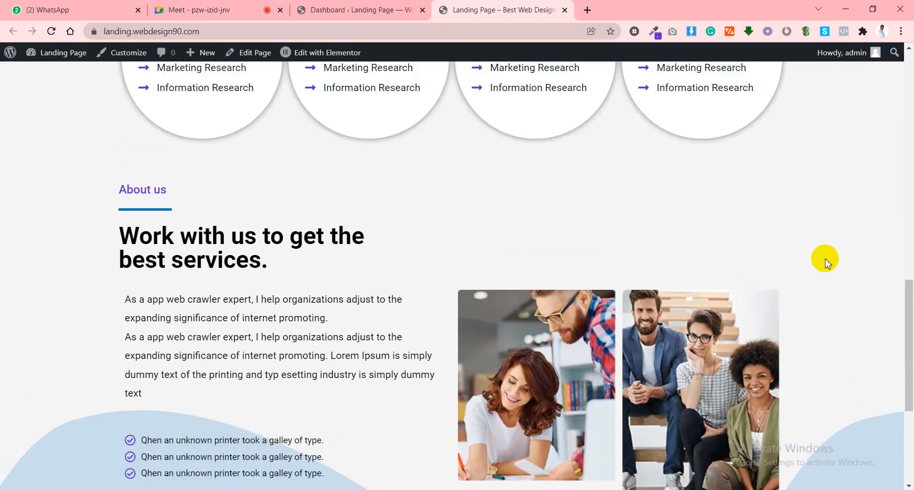
pyautogui.scroll(-5, 826, 260)
pyautogui.scroll(4, 412, 276)
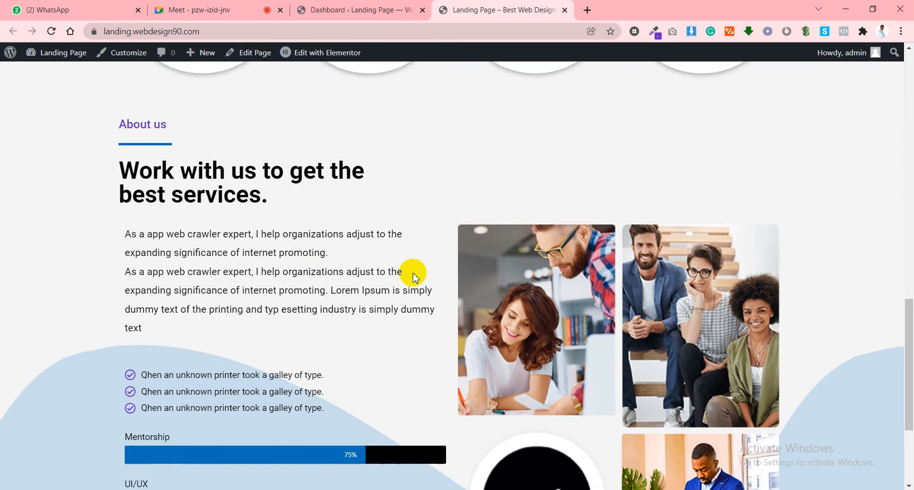
pyautogui.scroll(12, 415, 276)
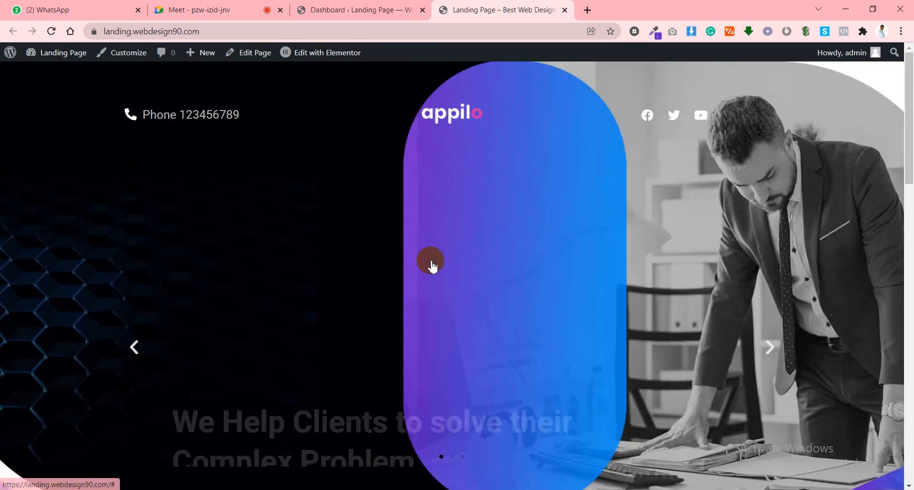
pyautogui.scroll(-10, 431, 238)
pyautogui.scroll(10, 529, 259)
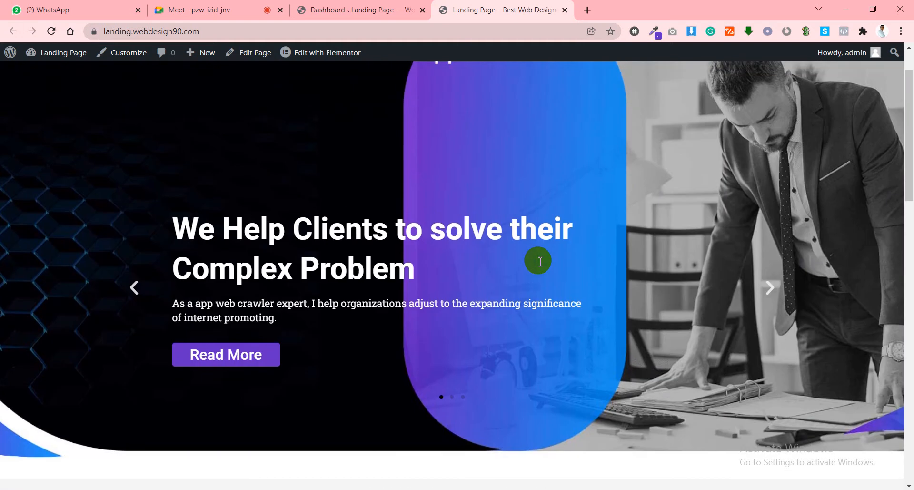
pyautogui.scroll(-10, 536, 262)
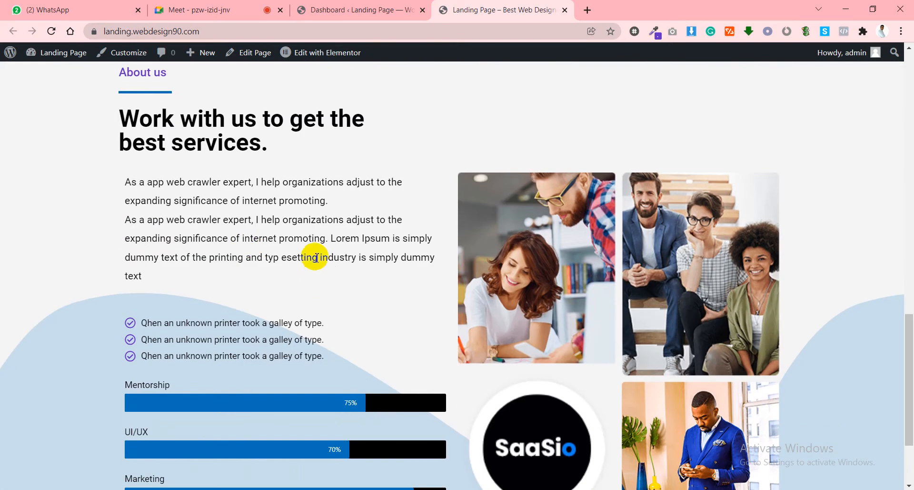
pyautogui.scroll(8, 312, 254)
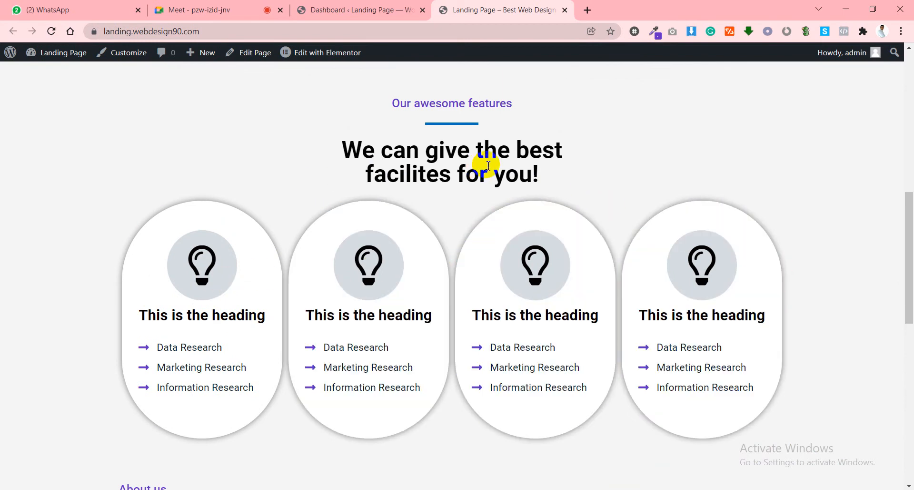
pyautogui.moveTo(514, 105); pyautogui.dragTo(428, 110)
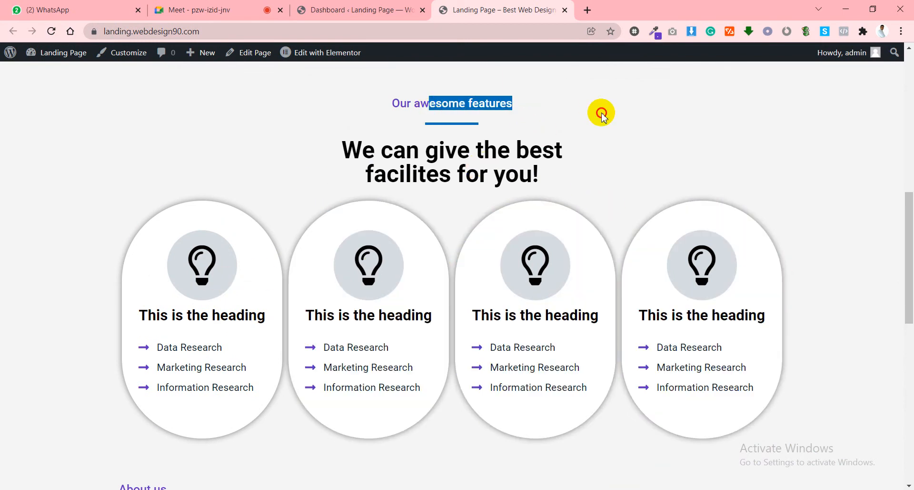
pyautogui.scroll(-10, 677, 105)
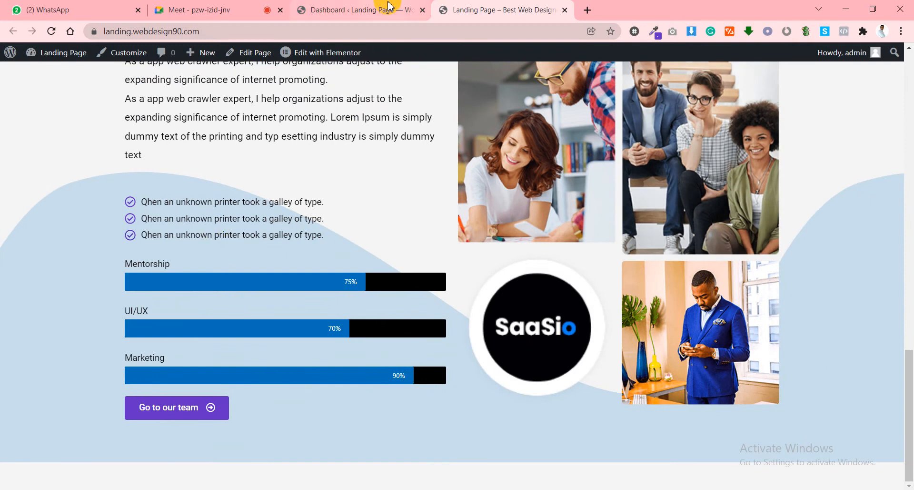
# Open the Appilo preview link from the Google Meet chat, then return to the landing page.
pyautogui.click(239, 4)
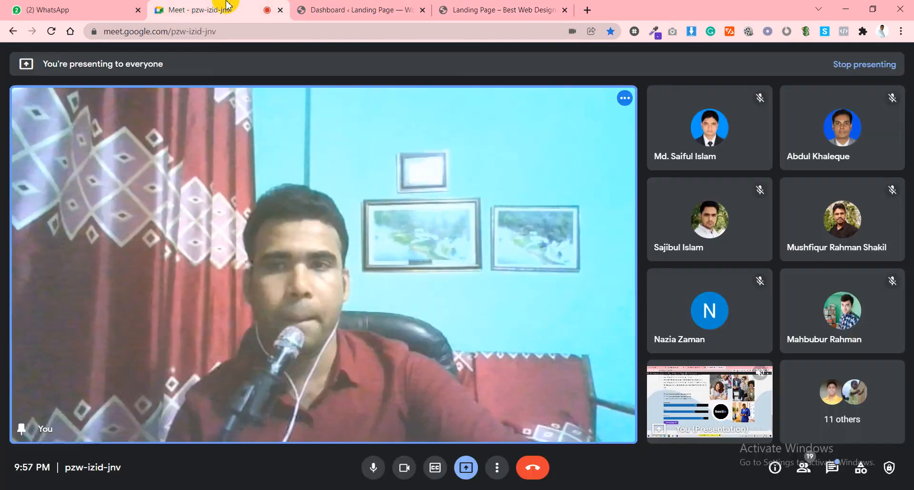
pyautogui.click(834, 471)
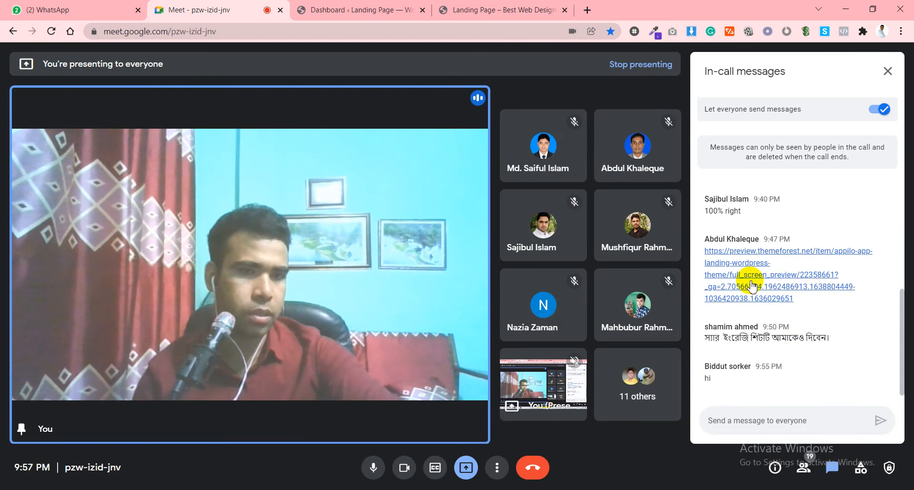
pyautogui.click(752, 257)
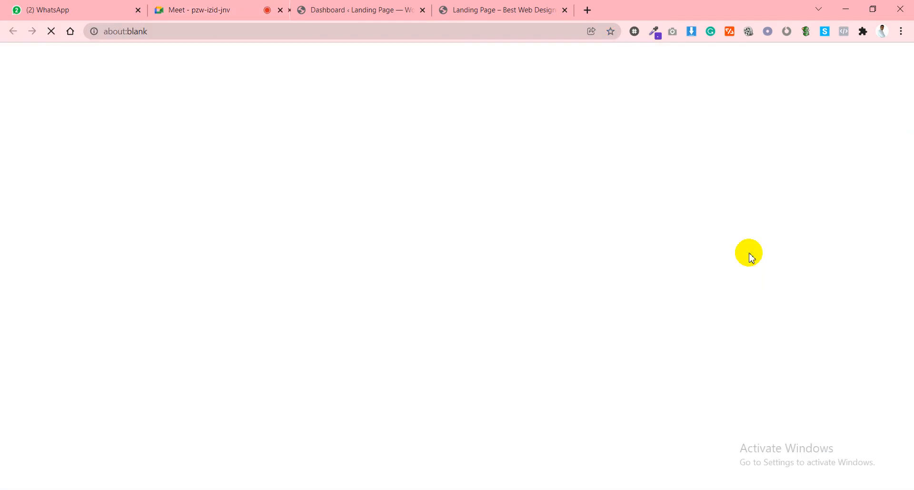
pyautogui.click(476, 5)
pyautogui.click(607, 6)
pyautogui.scroll(15, 490, 136)
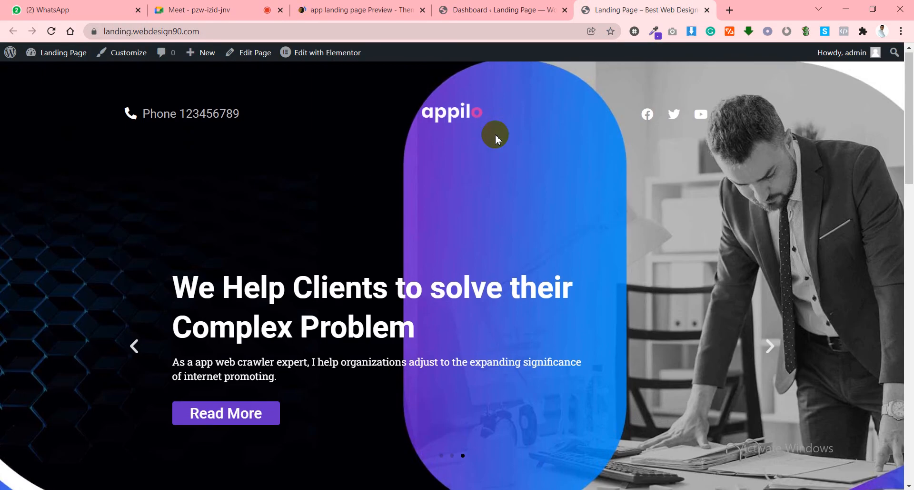
# Launch the Landing Page in the Elementor editor from the admin bar.
pyautogui.click(327, 61)
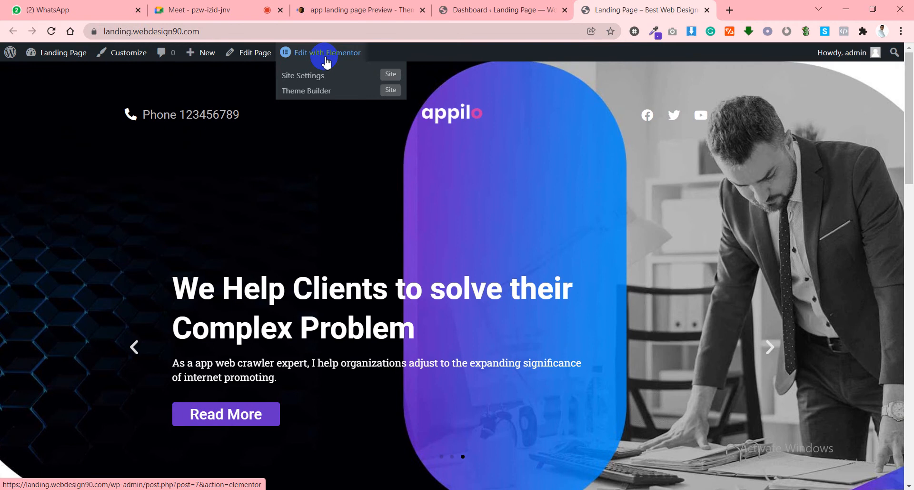
pyautogui.click(327, 61)
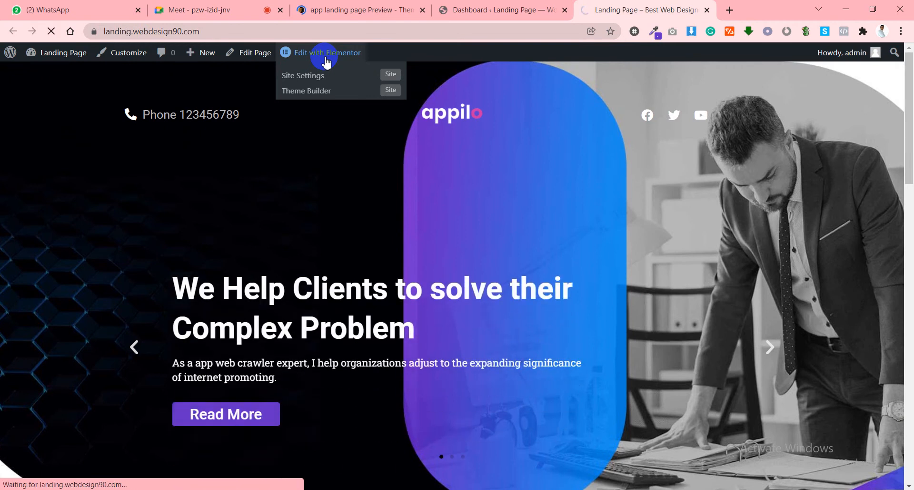
pyautogui.click(317, 9)
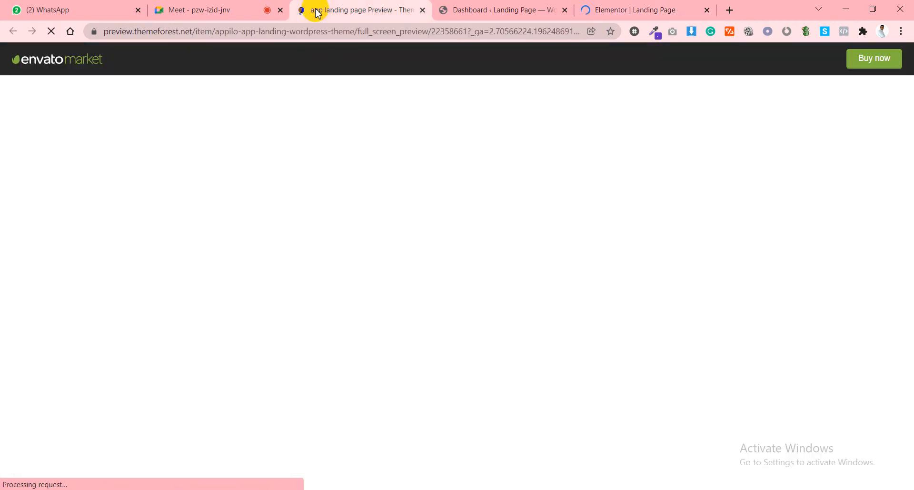
pyautogui.click(639, 6)
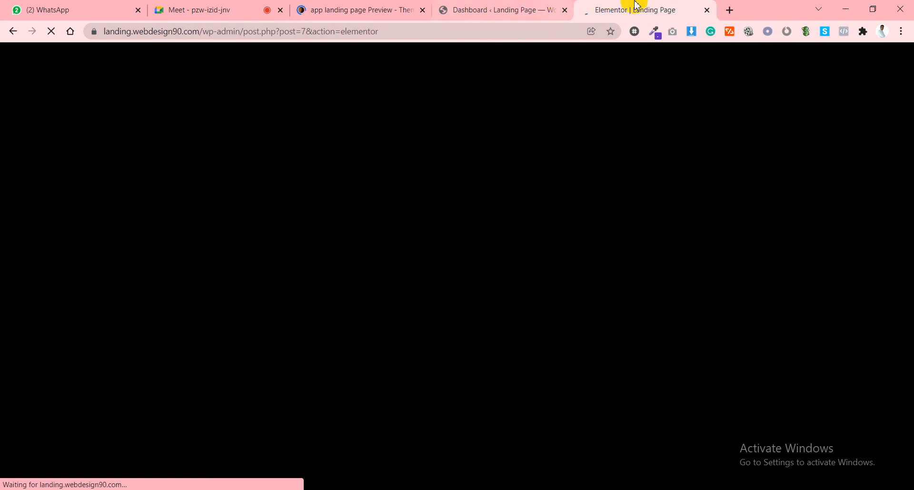
pyautogui.click(527, 6)
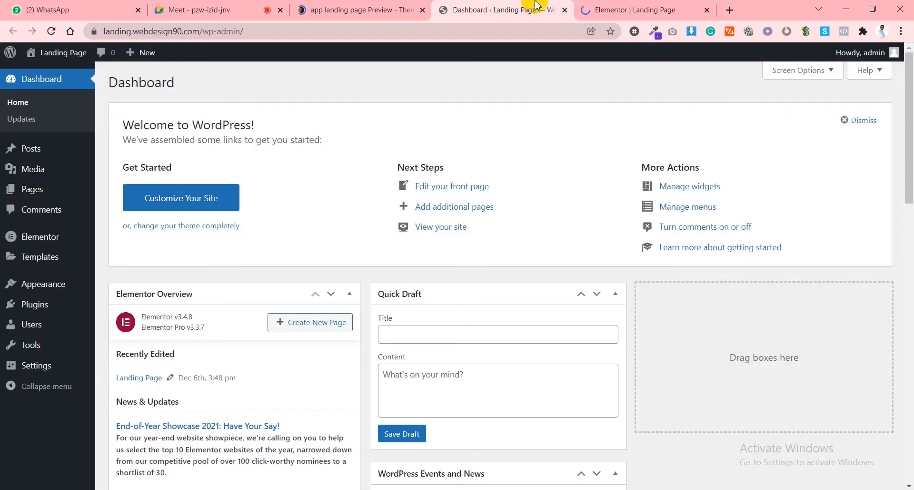
pyautogui.click(605, 14)
# Open Pages > All Pages in the WordPress dashboard.
pyautogui.click(523, 7)
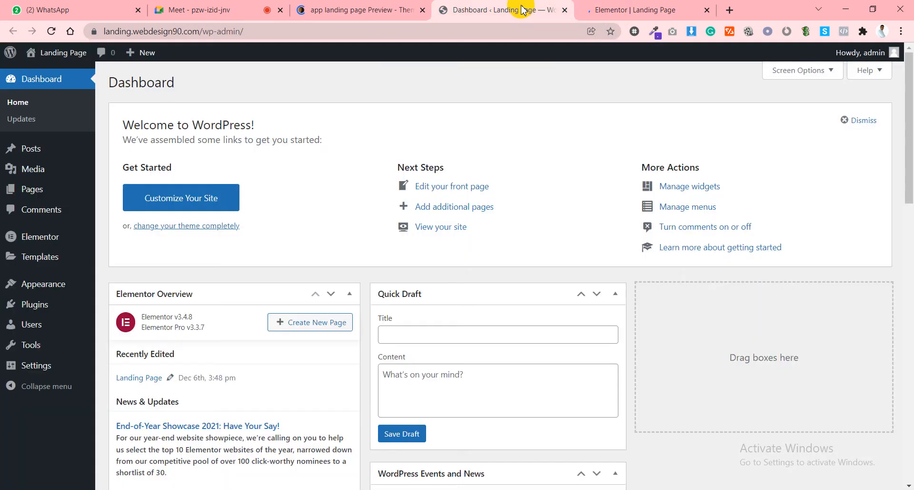
pyautogui.moveTo(85, 189)
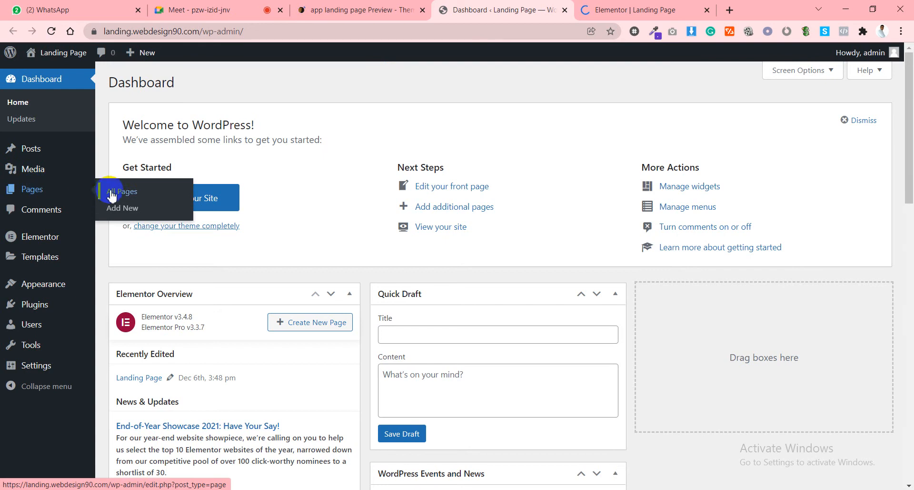
pyautogui.click(112, 194)
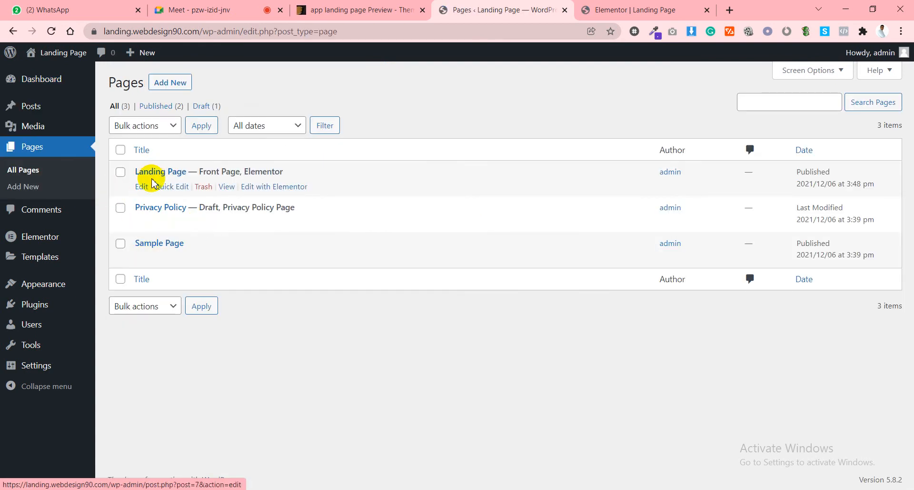
# Open the Landing Page in the block editor and confirm its Elementor Full Width template.
pyautogui.click(142, 186)
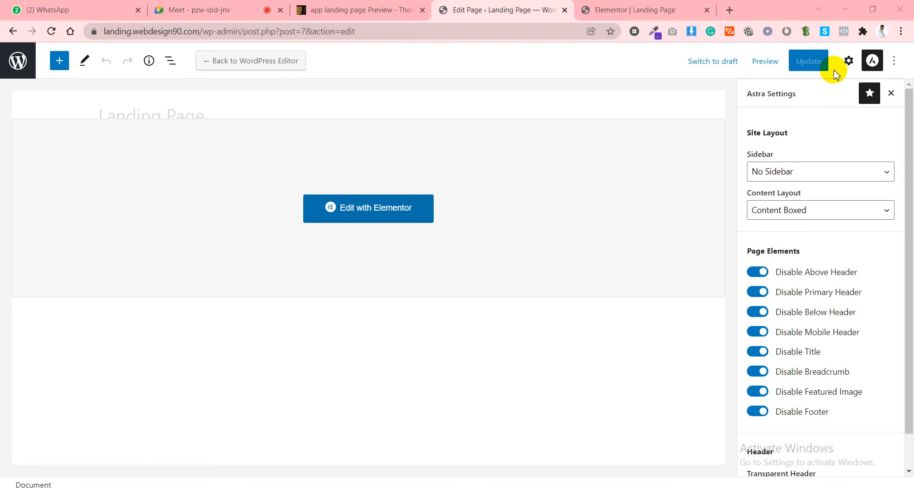
pyautogui.click(849, 61)
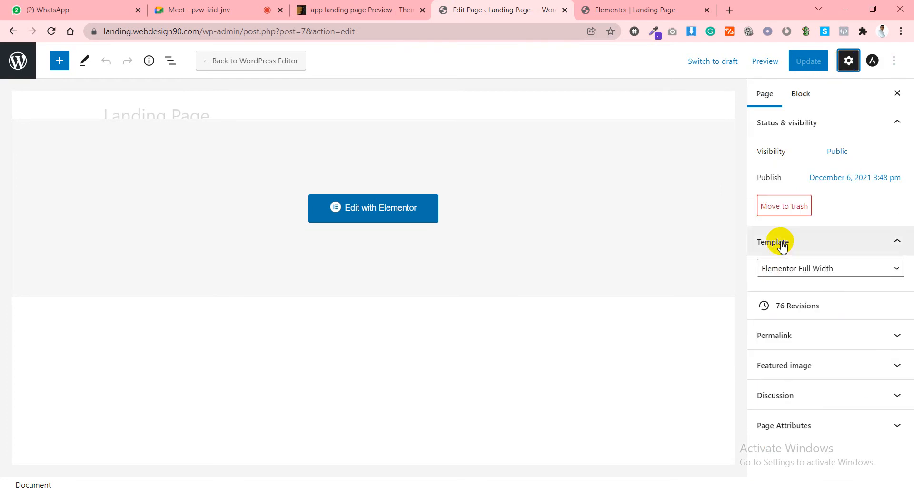
pyautogui.click(797, 273)
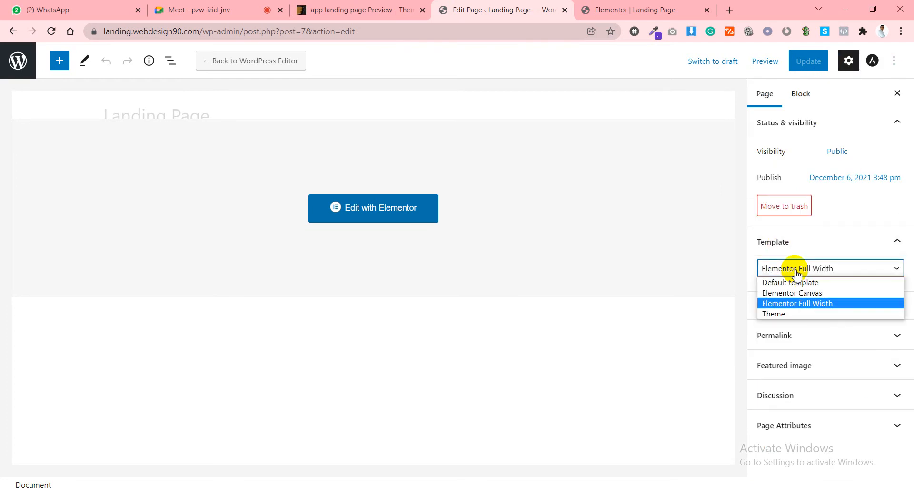
pyautogui.click(797, 273)
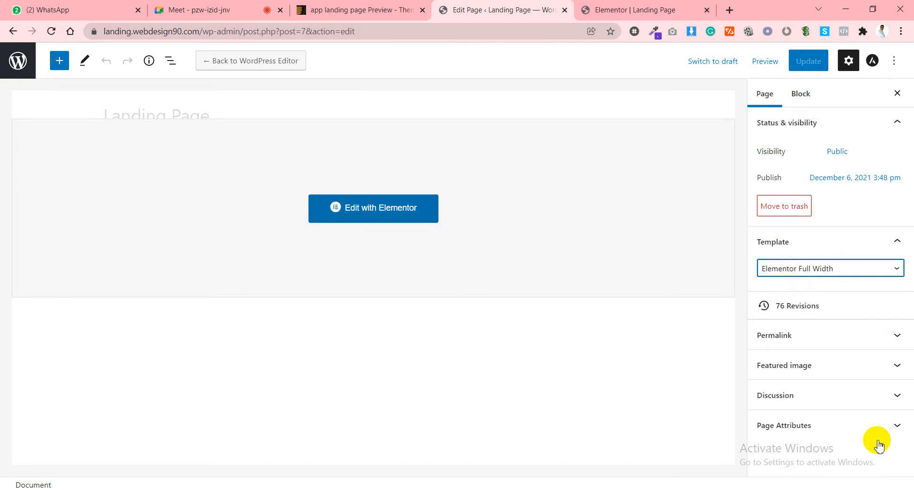
# Review Page Attributes and the Astra settings, keeping Elementor Full Width as the template.
pyautogui.click(841, 428)
pyautogui.scroll(1, 838, 285)
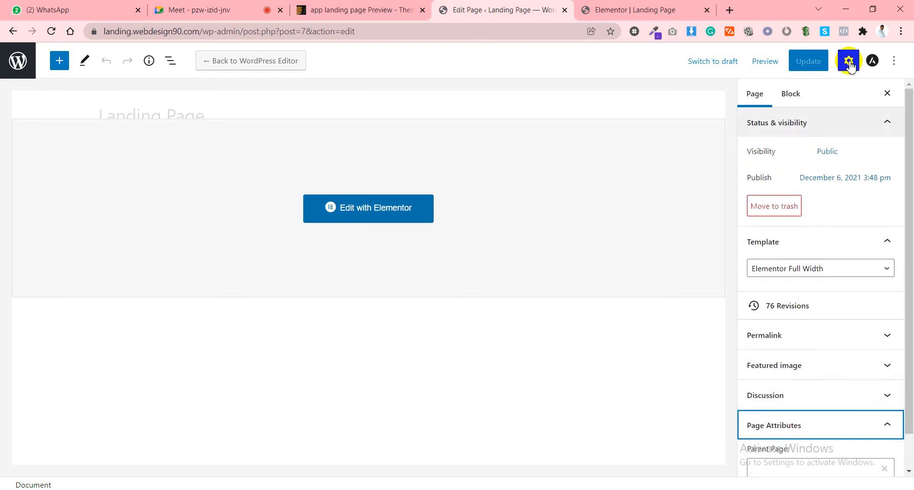
pyautogui.click(873, 60)
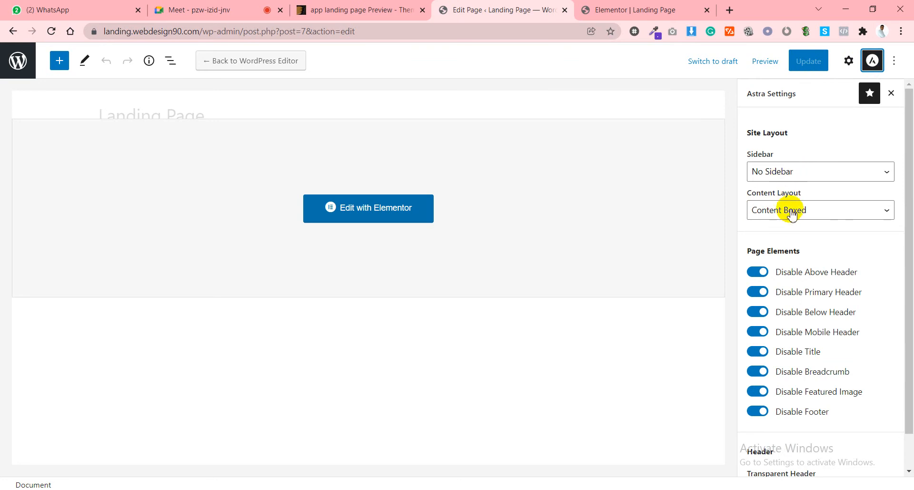
pyautogui.scroll(-1, 790, 212)
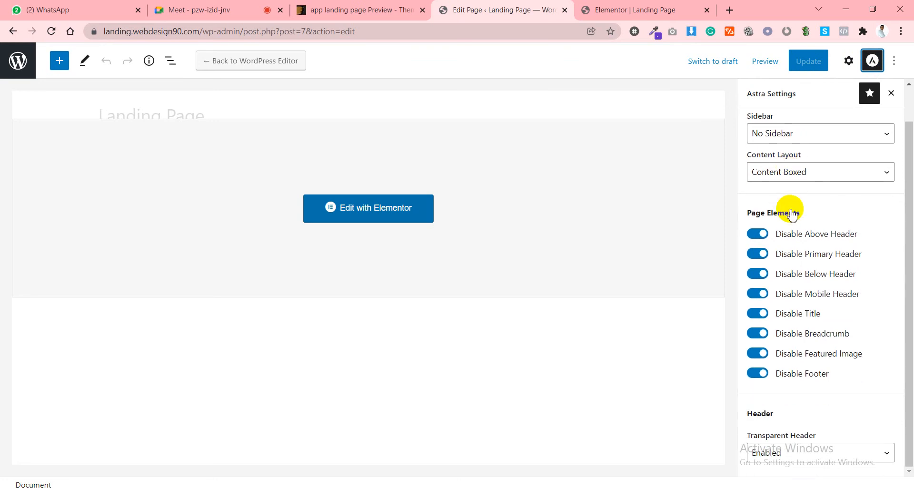
pyautogui.scroll(1, 785, 207)
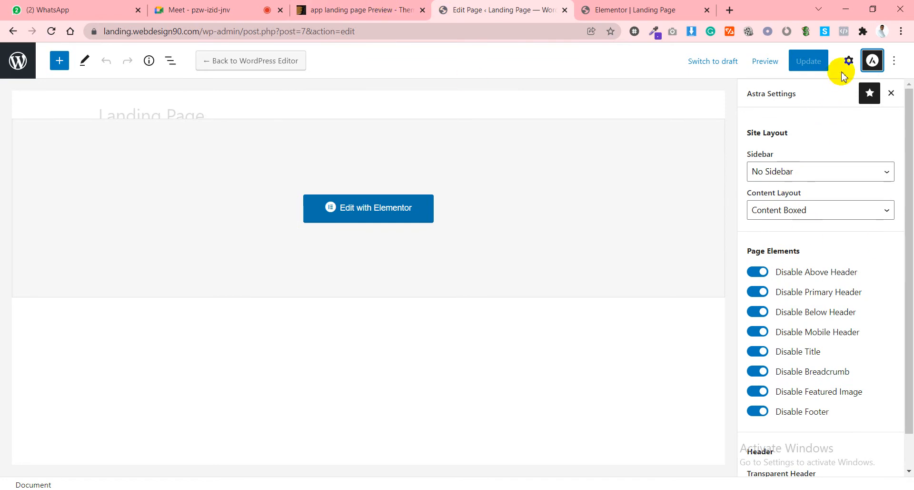
pyautogui.click(849, 61)
pyautogui.click(781, 268)
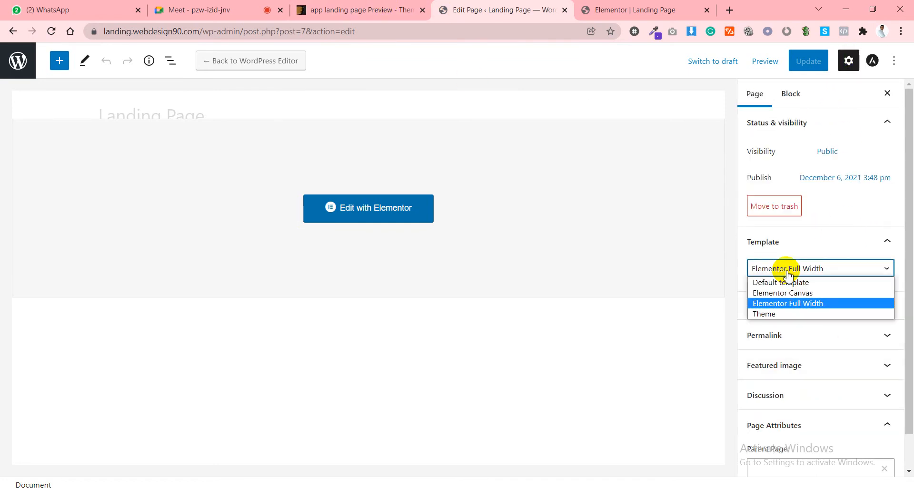
pyautogui.click(788, 275)
pyautogui.click(643, 6)
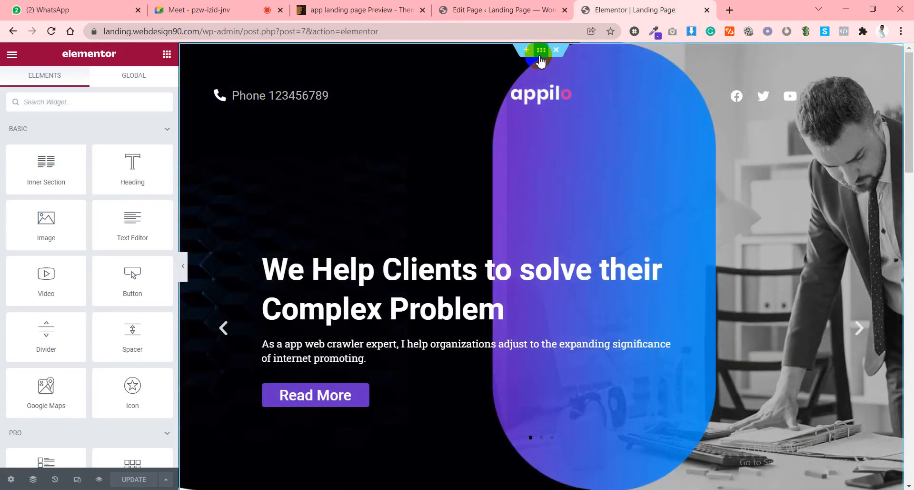
# Turn off Stretch Section on the hero section and preview the page without the panel.
pyautogui.click(541, 50)
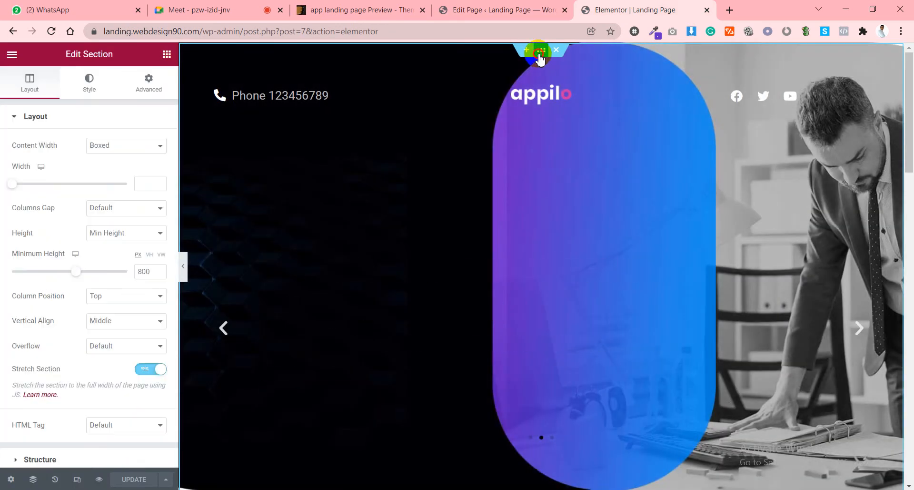
pyautogui.click(152, 369)
pyautogui.click(153, 370)
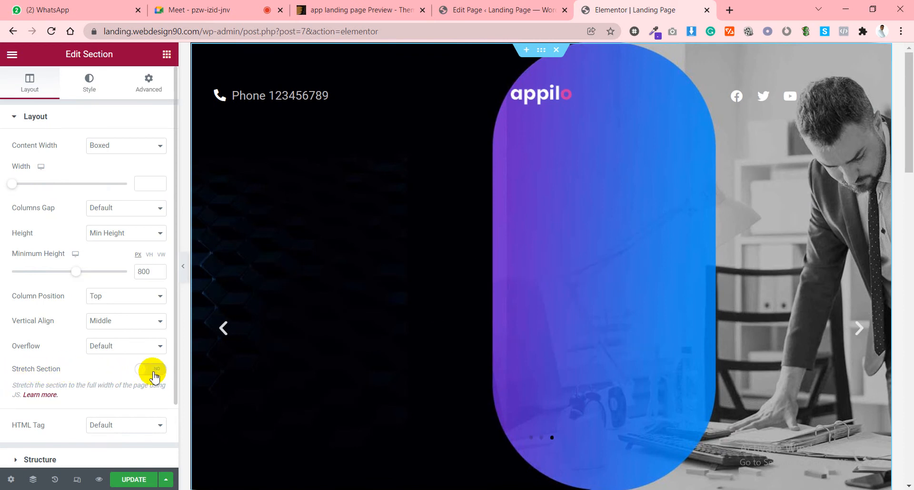
pyautogui.click(184, 271)
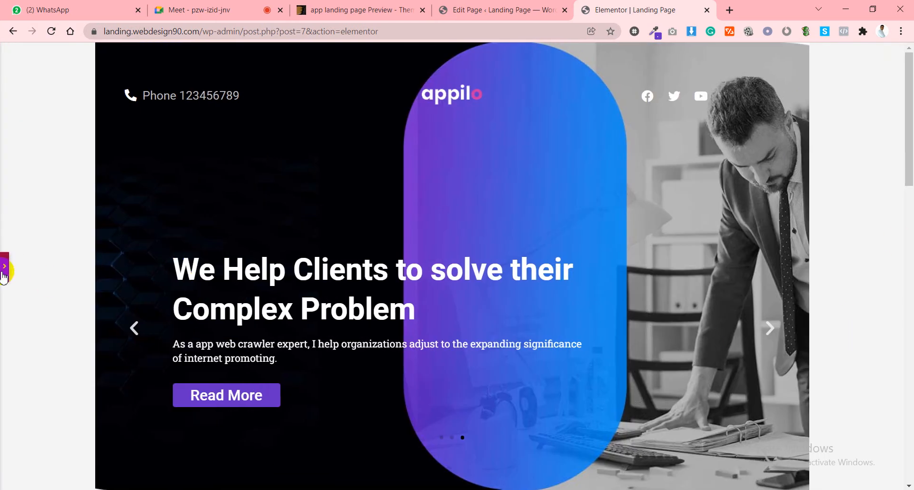
# Re-enable Stretch Section on the hero section, then switch to the Appilo preview.
pyautogui.click(500, 10)
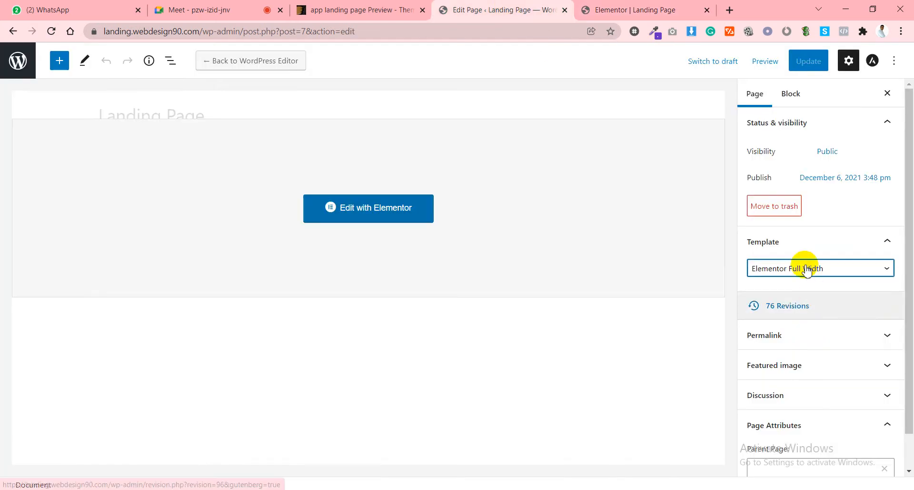
pyautogui.click(649, 10)
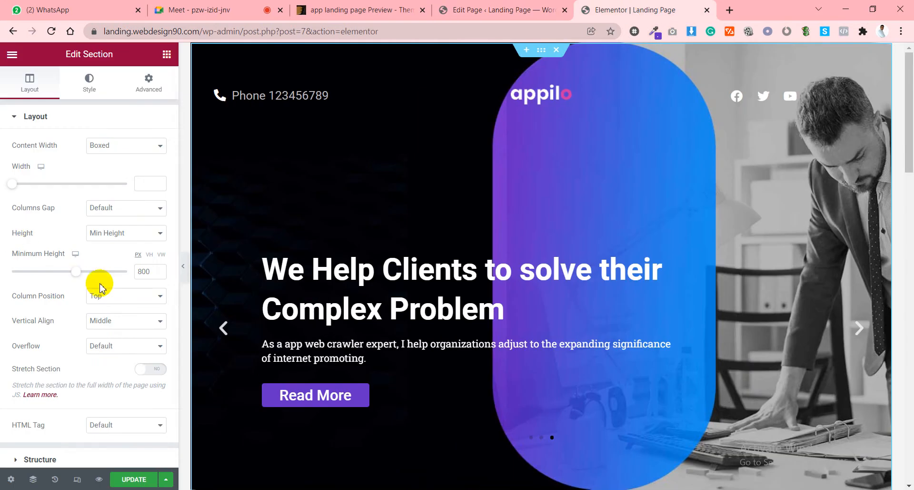
pyautogui.click(155, 377)
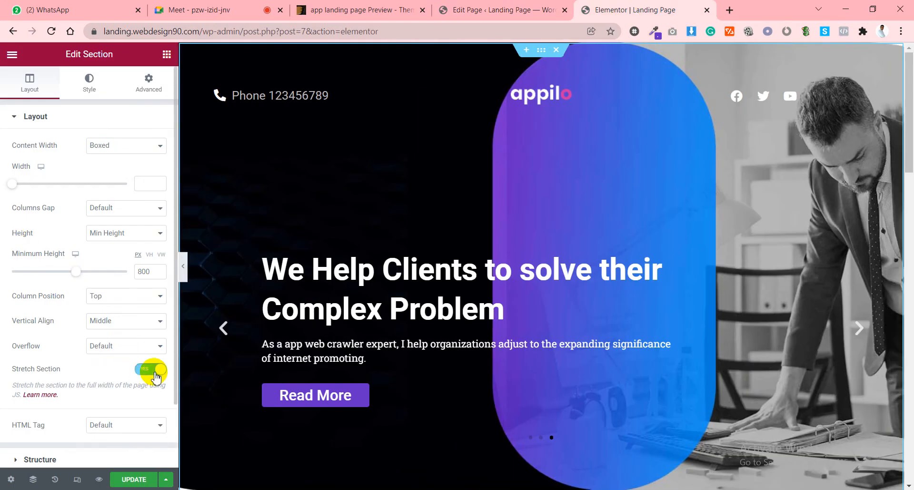
pyautogui.scroll(-12, 387, 327)
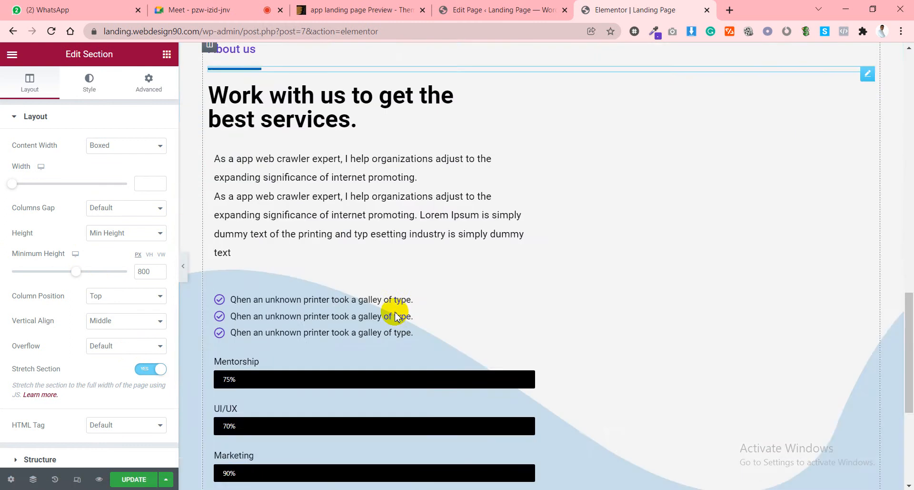
pyautogui.scroll(-5, 396, 317)
pyautogui.click(355, 10)
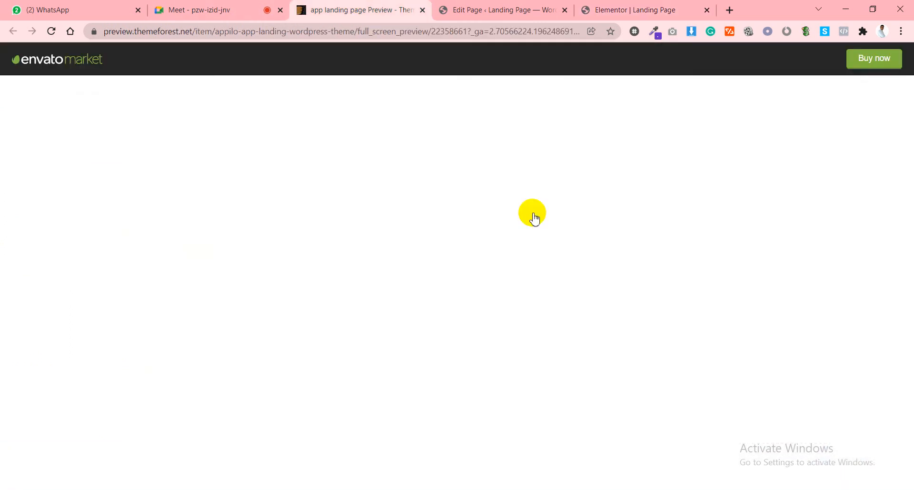
# Scroll the Appilo preview to the top and reveal the Demos mega menu, including Startup Agency.
pyautogui.scroll(-10, 631, 238)
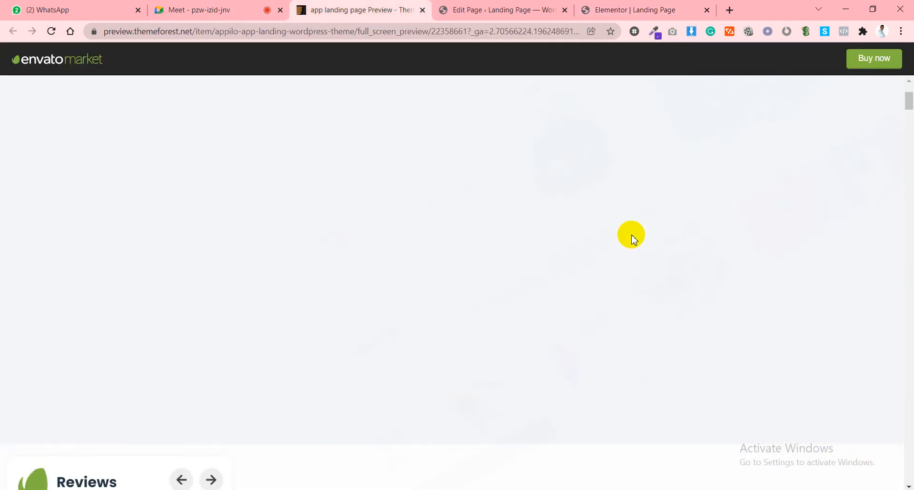
pyautogui.scroll(-5, 632, 238)
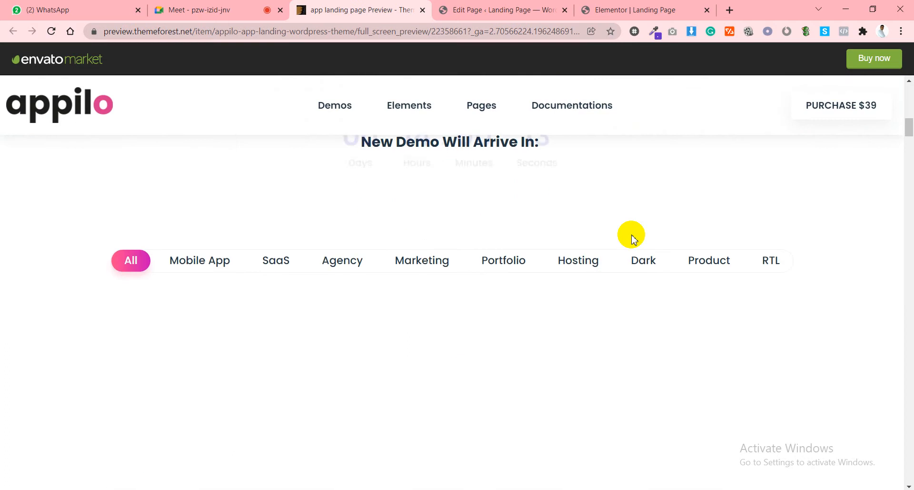
pyautogui.scroll(15, 633, 235)
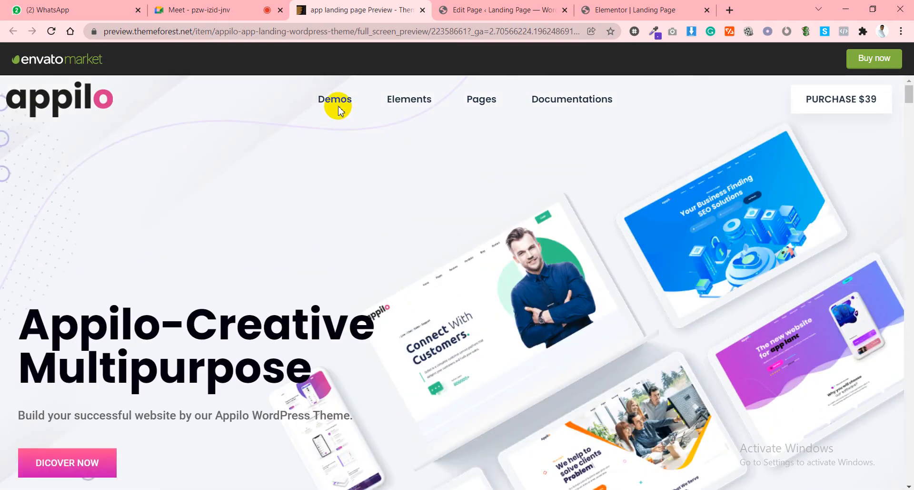
pyautogui.moveTo(337, 112)
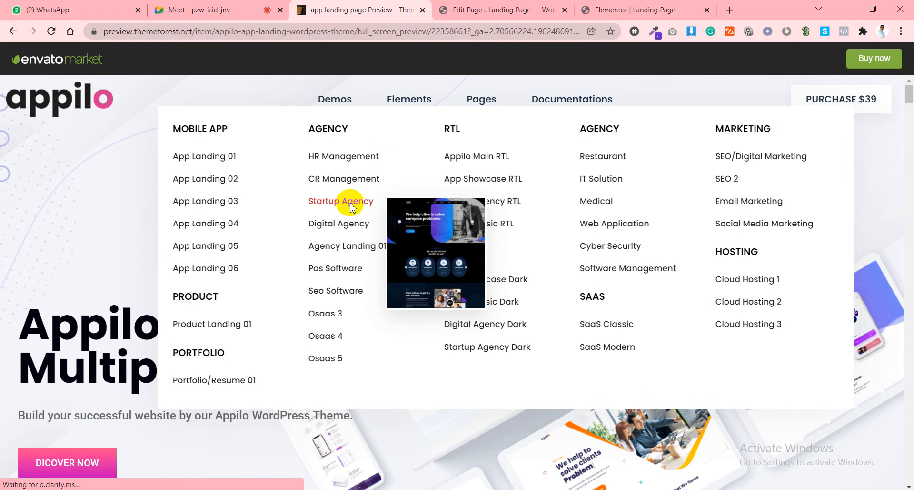
pyautogui.click(231, 10)
pyautogui.click(349, 11)
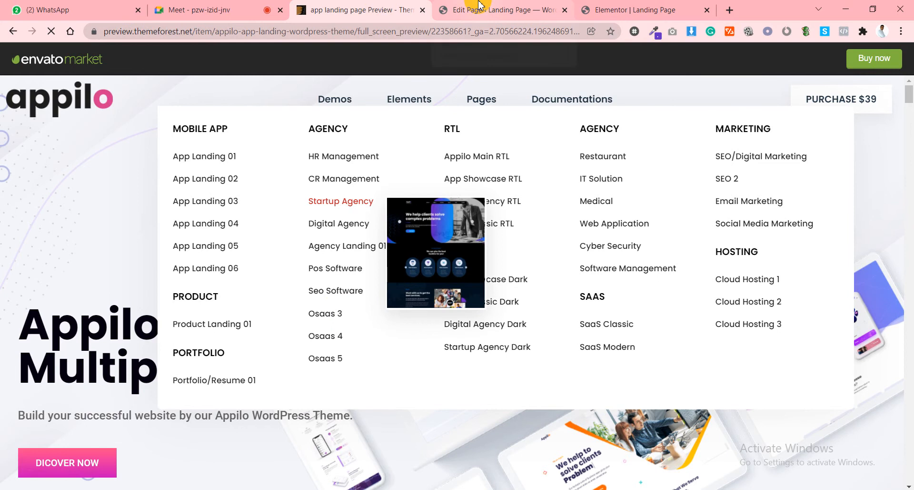
pyautogui.click(479, 7)
pyautogui.click(391, 6)
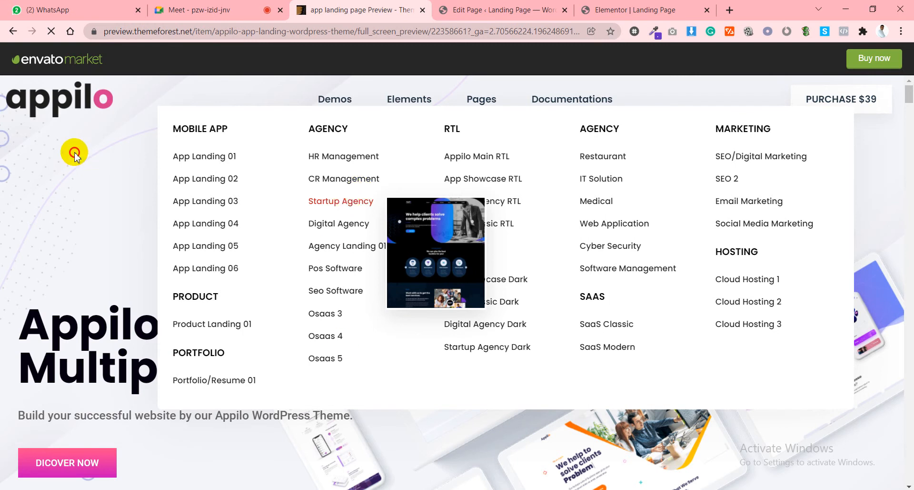
# Close the WhatsApp Web tab and reload the Appilo theme preview page.
pyautogui.click(50, 9)
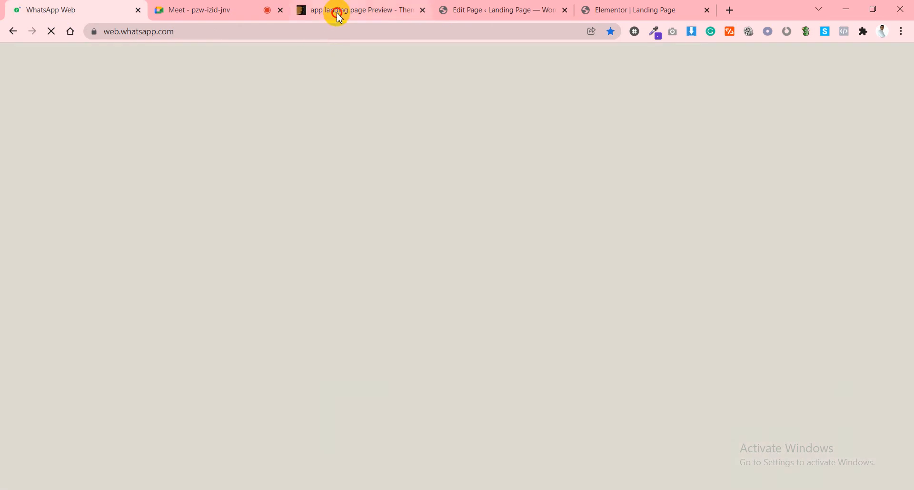
pyautogui.click(339, 15)
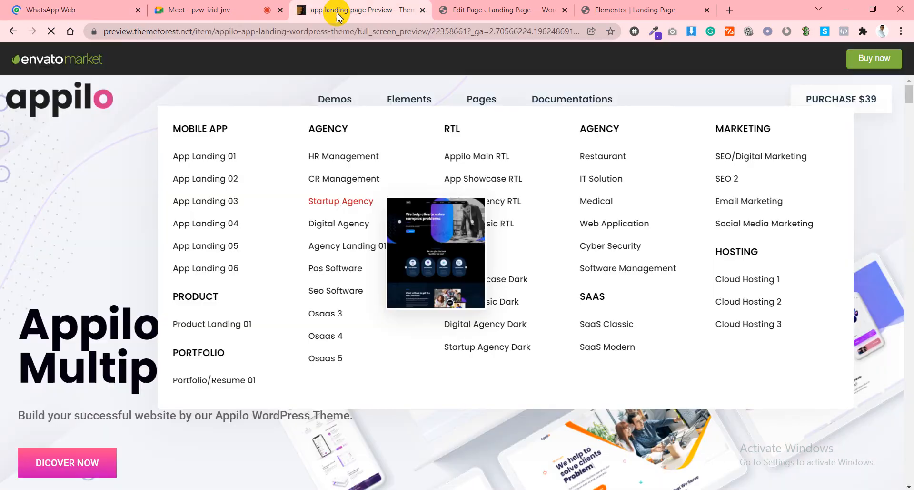
pyautogui.click(82, 13)
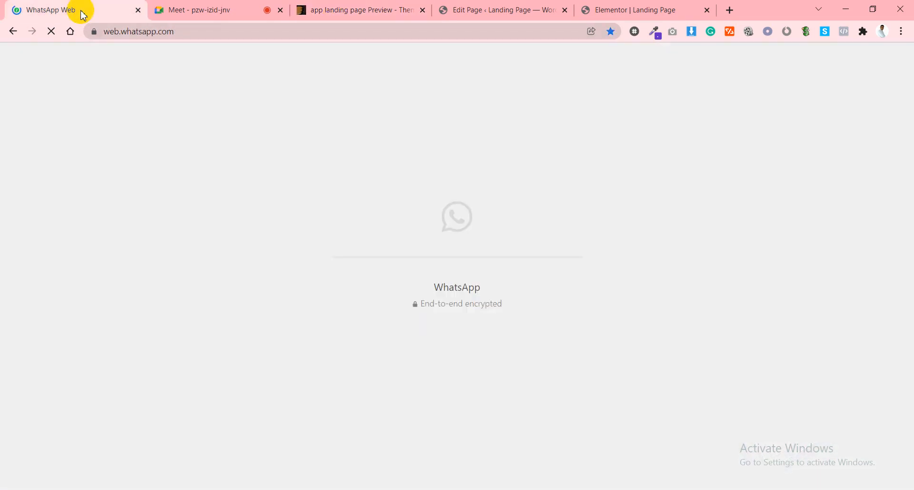
pyautogui.click(372, 9)
pyautogui.click(334, 217)
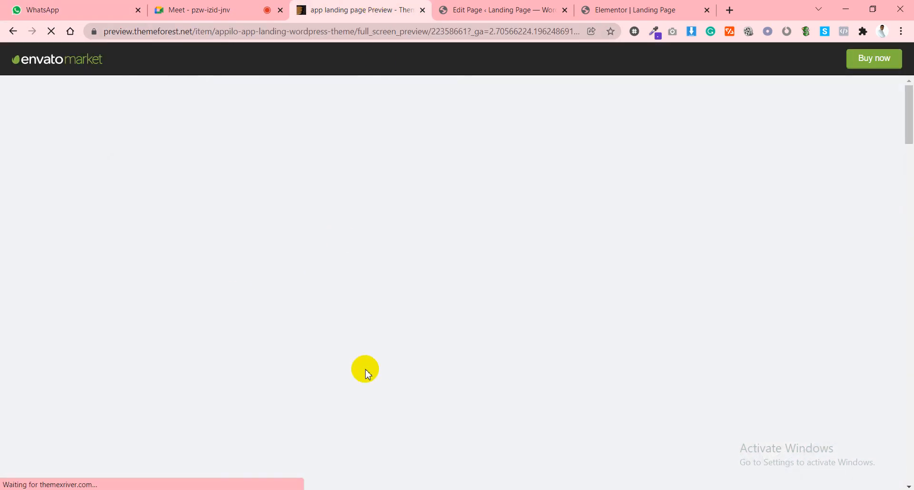
pyautogui.click(46, 20)
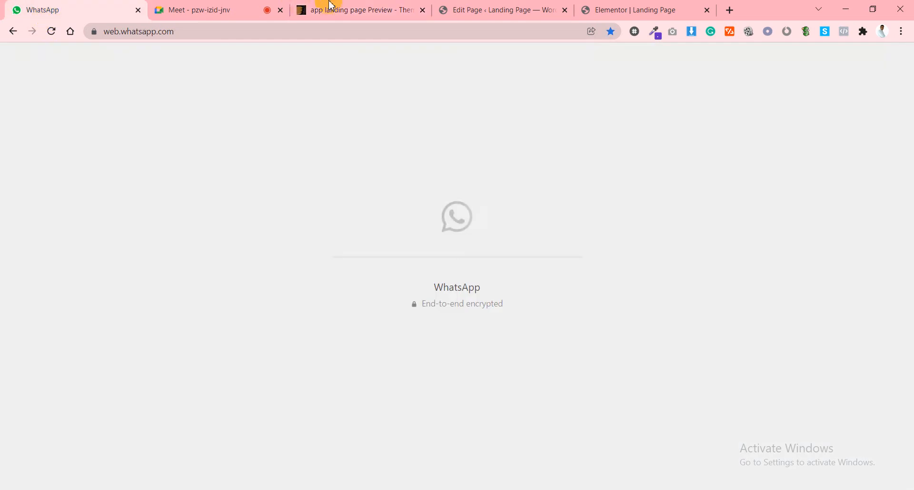
pyautogui.click(333, 6)
pyautogui.click(138, 10)
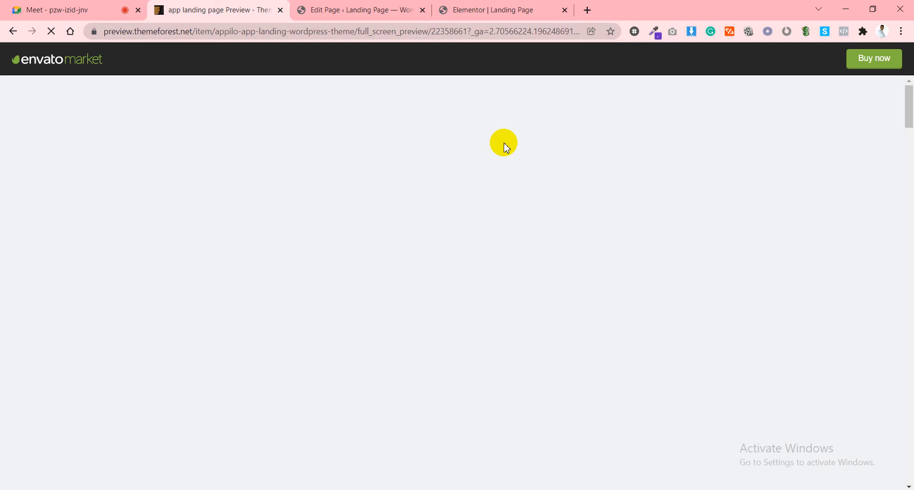
pyautogui.click(51, 34)
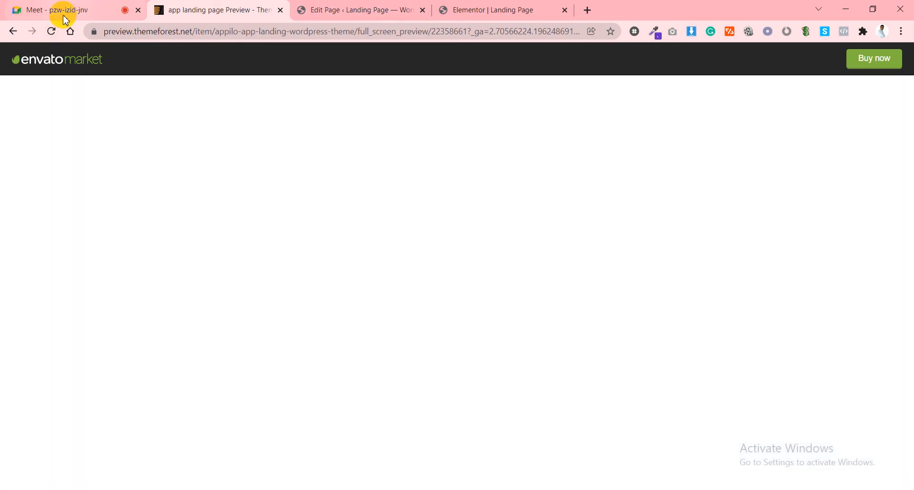
pyautogui.click(62, 11)
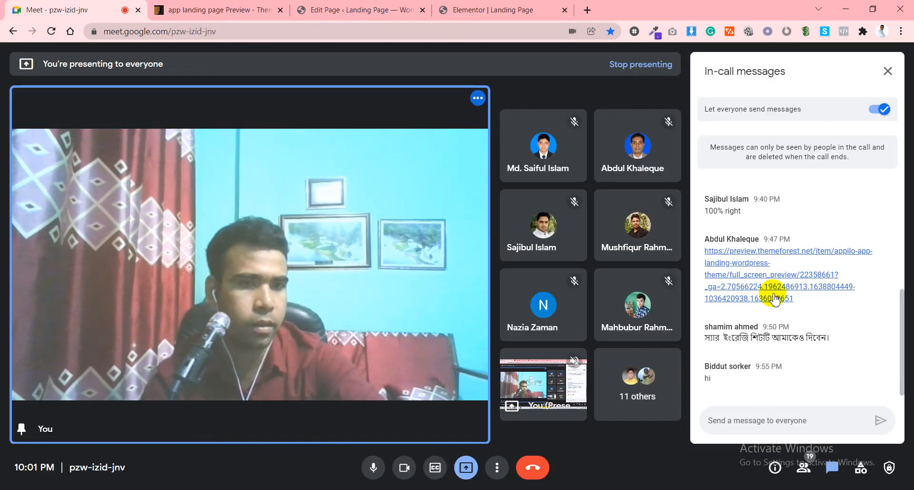
pyautogui.click(177, 13)
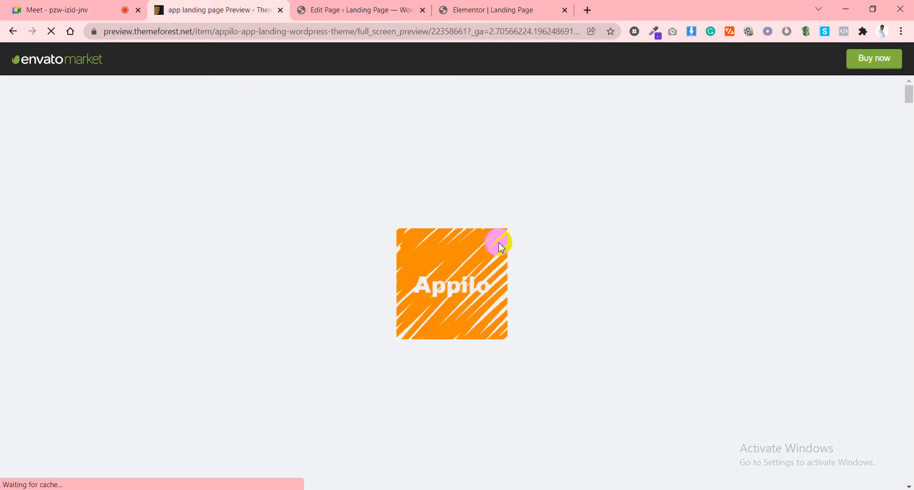
# Open the Startup Agency demo from the Demos menu.
pyautogui.scroll(-4, 448, 210)
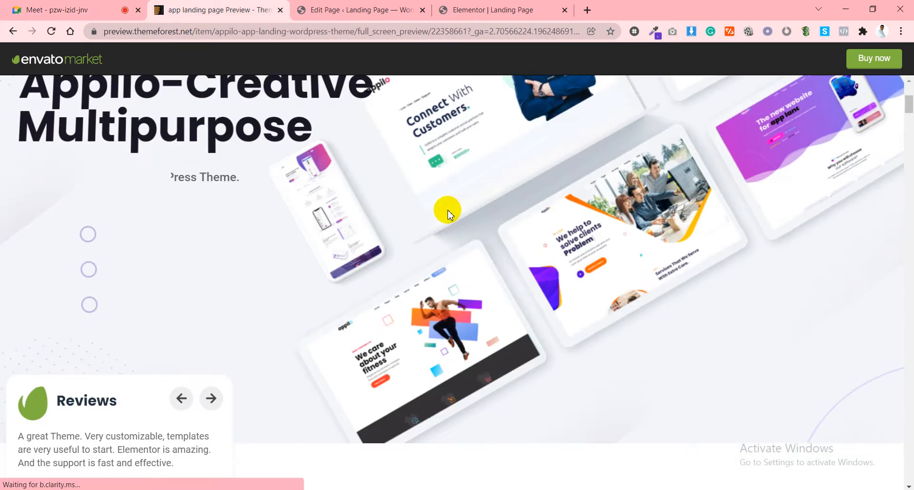
pyautogui.scroll(-5, 447, 210)
pyautogui.scroll(10, 447, 210)
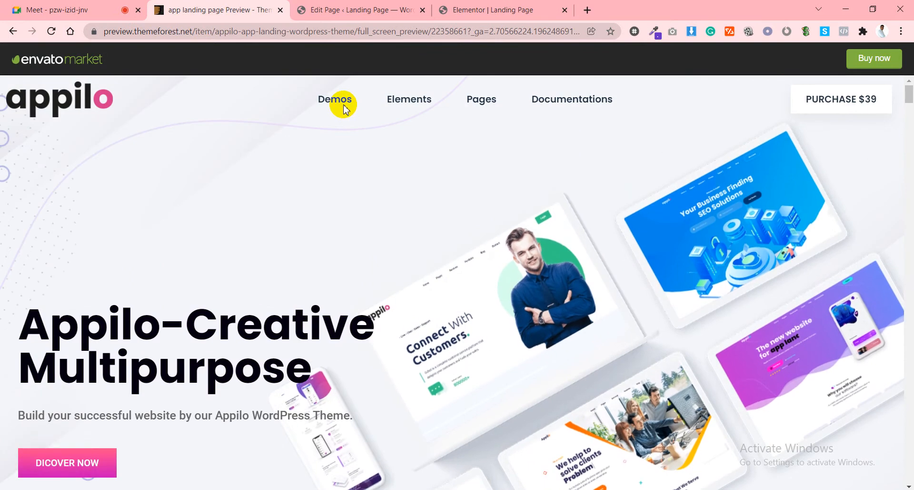
pyautogui.moveTo(345, 109)
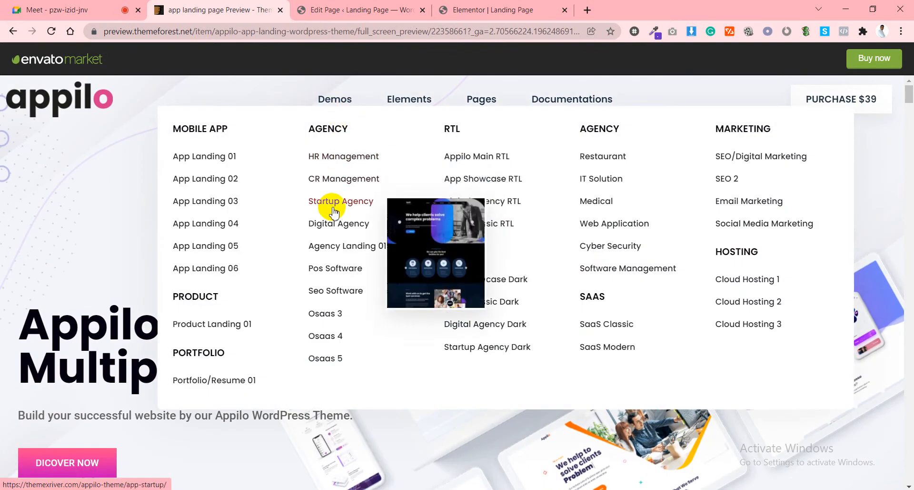
pyautogui.click(330, 203)
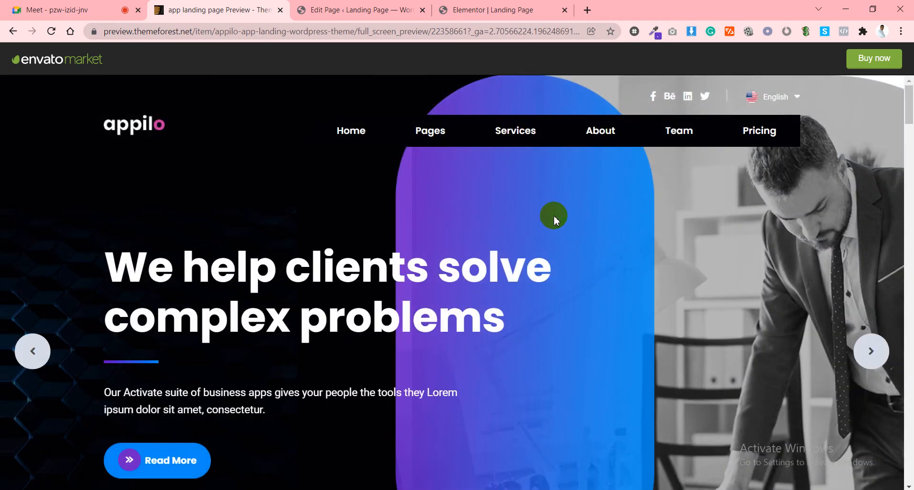
# Scroll to the three gradient feature cards and copy the 'Best customer support' title.
pyautogui.scroll(-5, 424, 252)
pyautogui.scroll(-5, 430, 237)
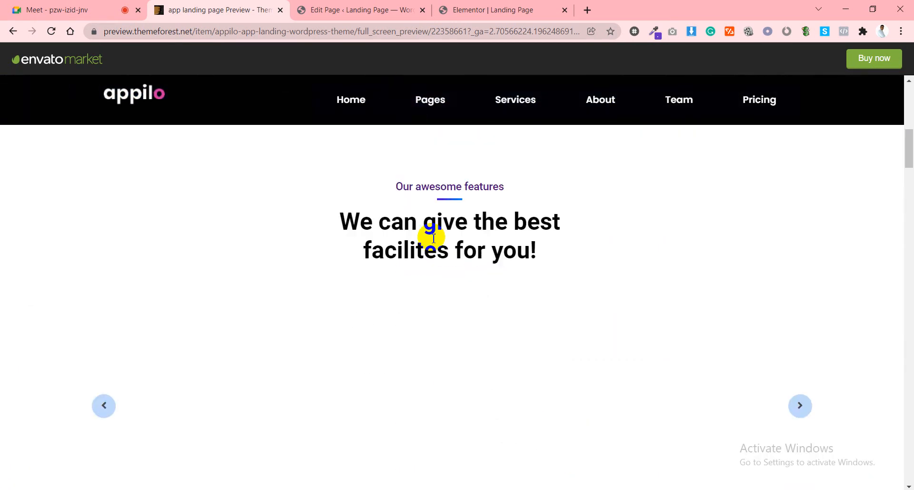
pyautogui.scroll(-3, 445, 228)
pyautogui.scroll(-9, 485, 281)
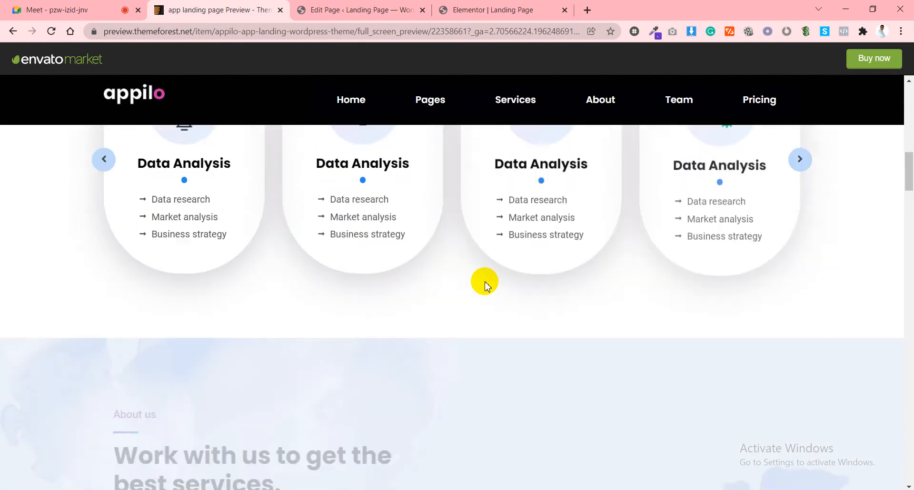
pyautogui.scroll(-5, 484, 281)
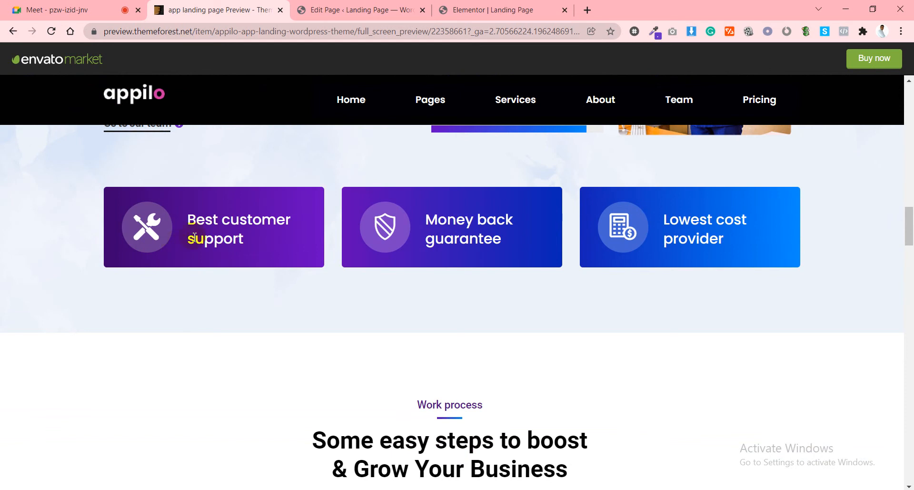
pyautogui.tripleClick(220, 220)
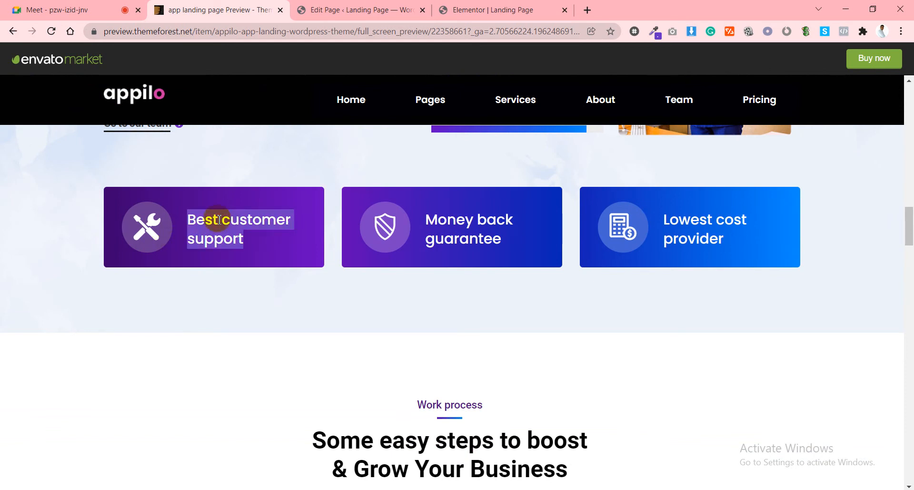
pyautogui.rightClick(220, 220)
pyautogui.click(237, 227)
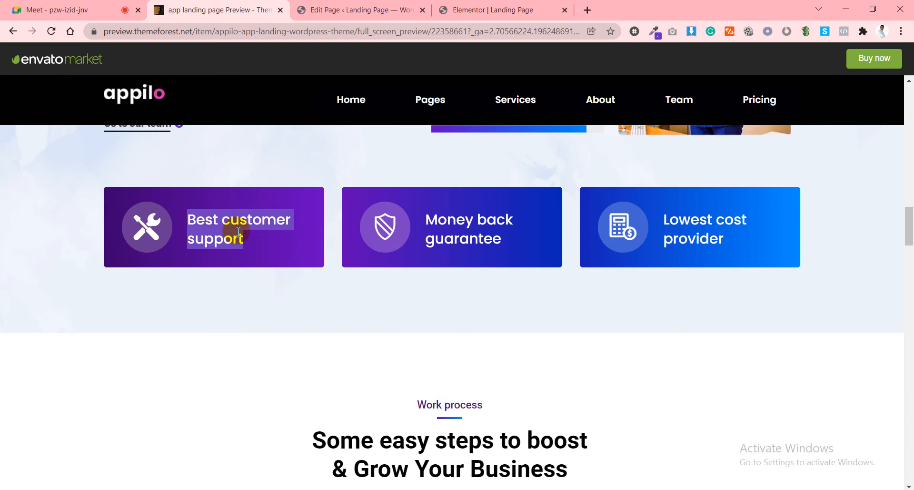
pyautogui.click(341, 7)
# Add a single-column section to the Landing Page and enable Stretch Section.
pyautogui.click(500, 6)
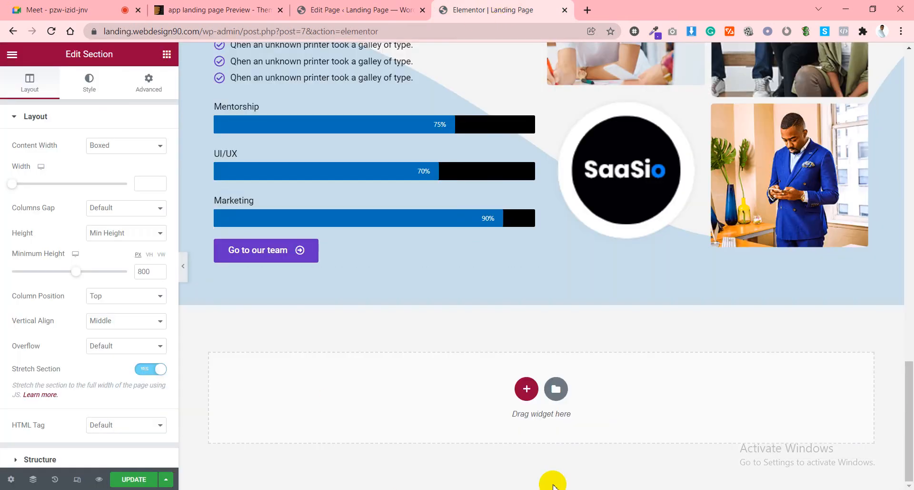
pyautogui.click(527, 389)
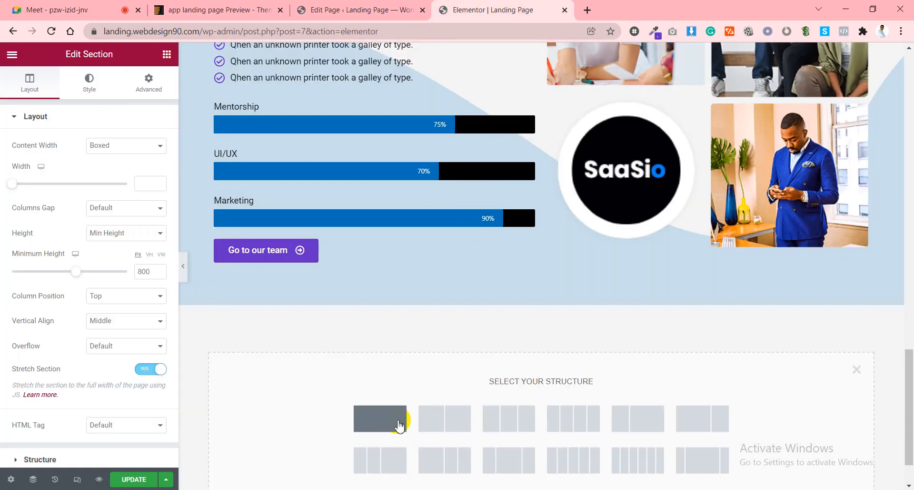
pyautogui.click(402, 418)
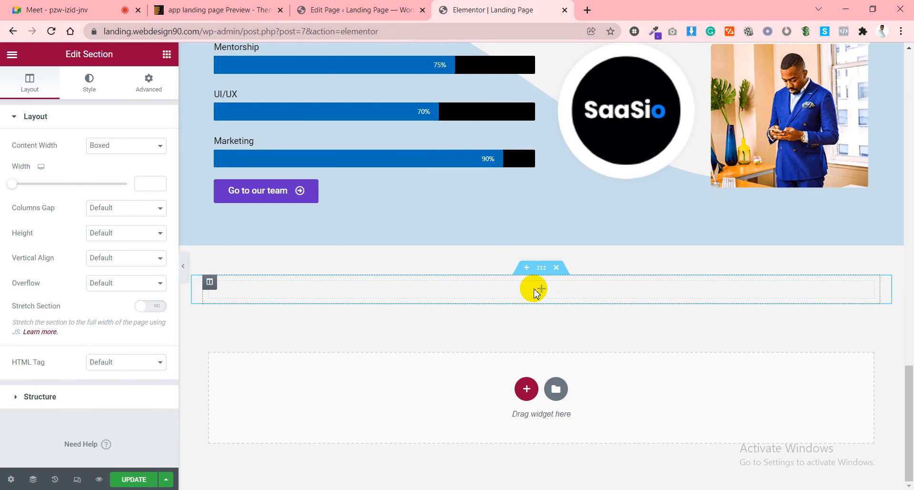
pyautogui.click(541, 270)
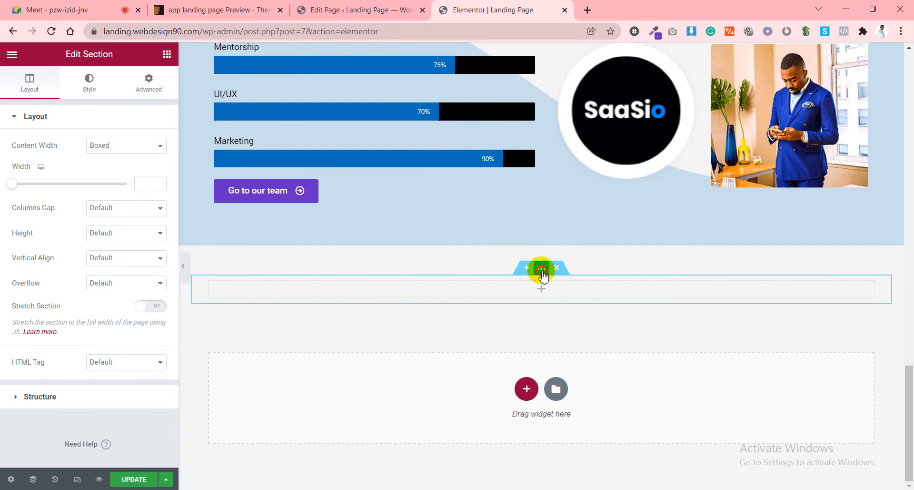
pyautogui.click(151, 306)
# Duplicate the column into three, set a 10% width, then delete the trial section.
pyautogui.rightClick(211, 290)
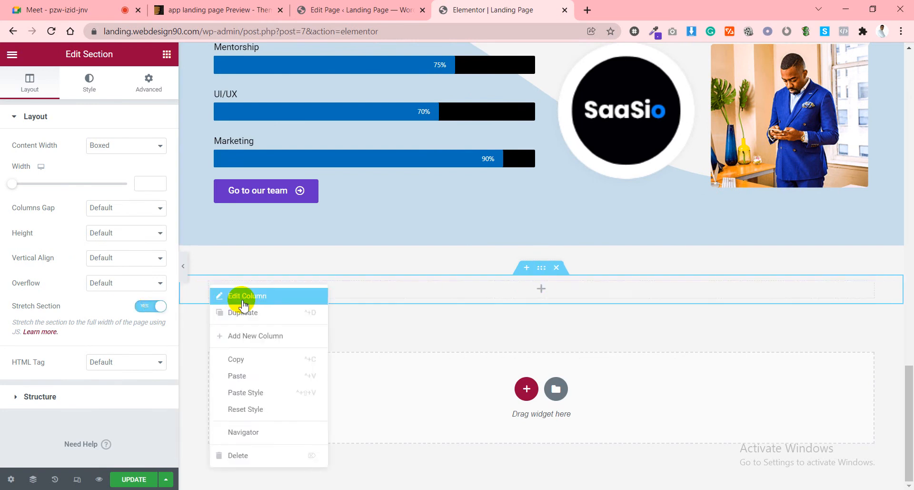
pyautogui.click(245, 311)
pyautogui.rightClick(211, 284)
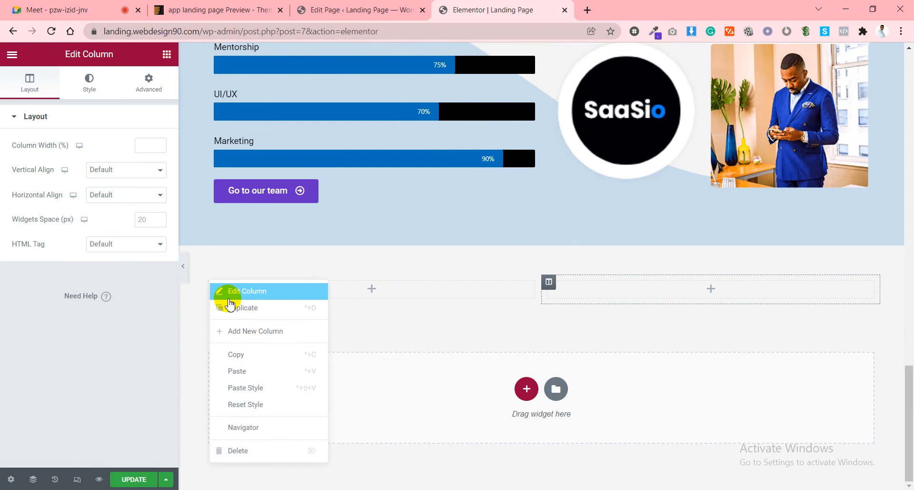
pyautogui.click(235, 308)
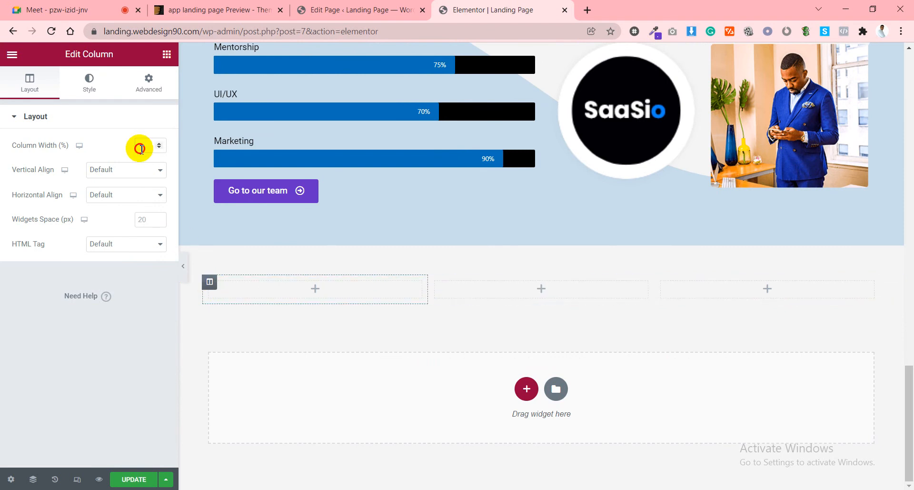
pyautogui.write('0')
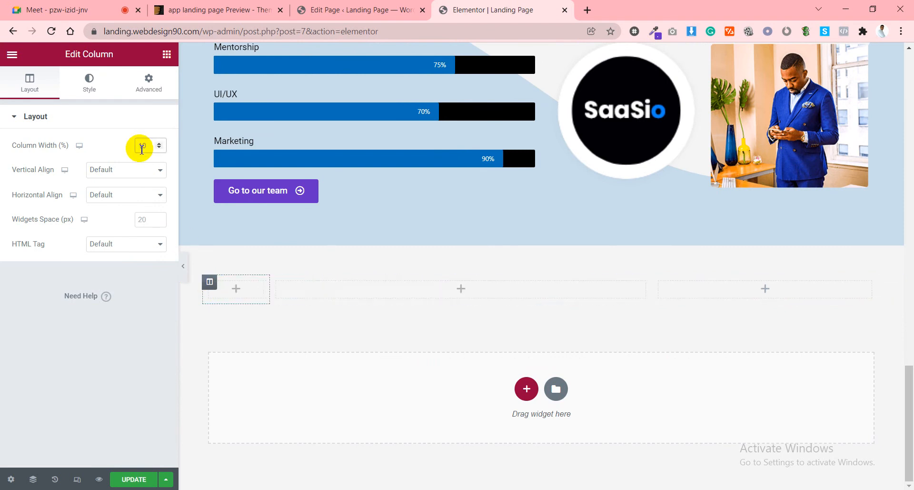
pyautogui.click(168, 343)
pyautogui.click(557, 269)
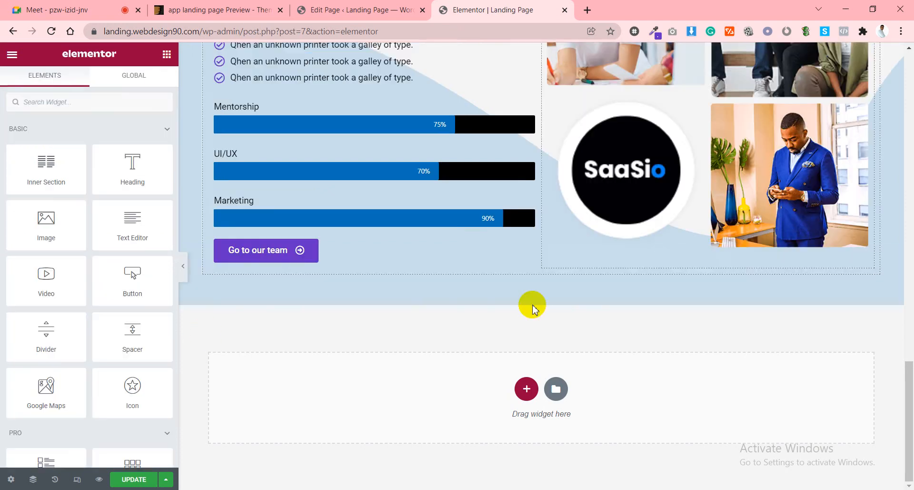
# Add a three-column section and open the first two columns' spacing settings.
pyautogui.click(527, 387)
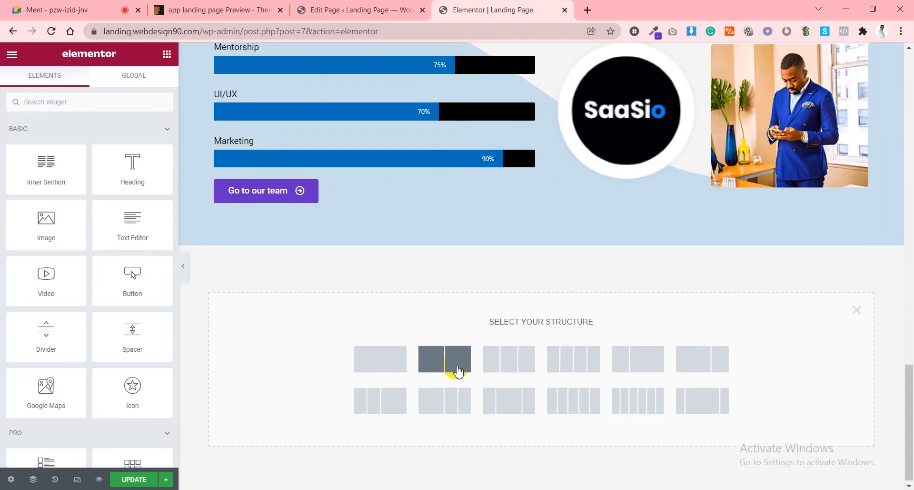
pyautogui.click(508, 368)
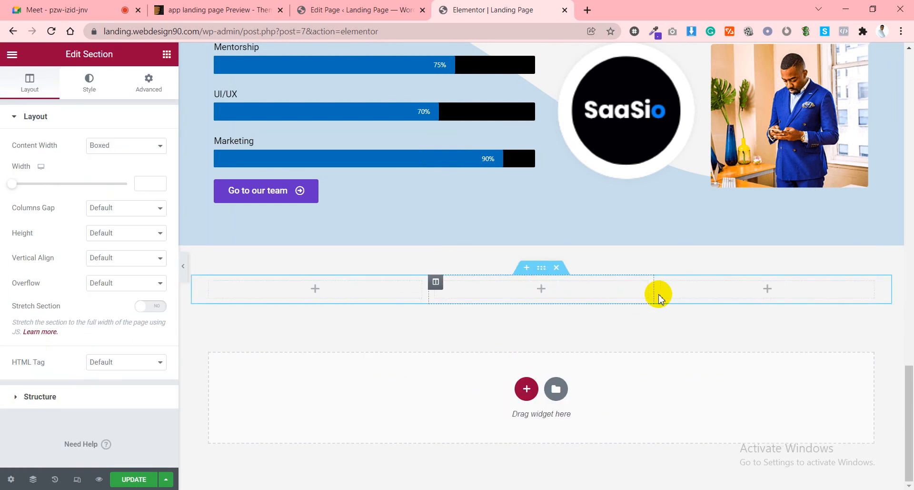
pyautogui.click(209, 282)
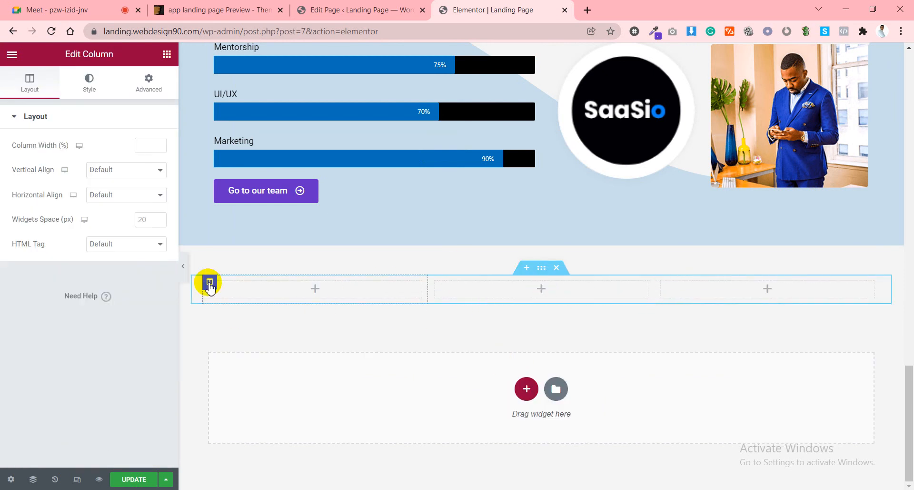
pyautogui.click(147, 89)
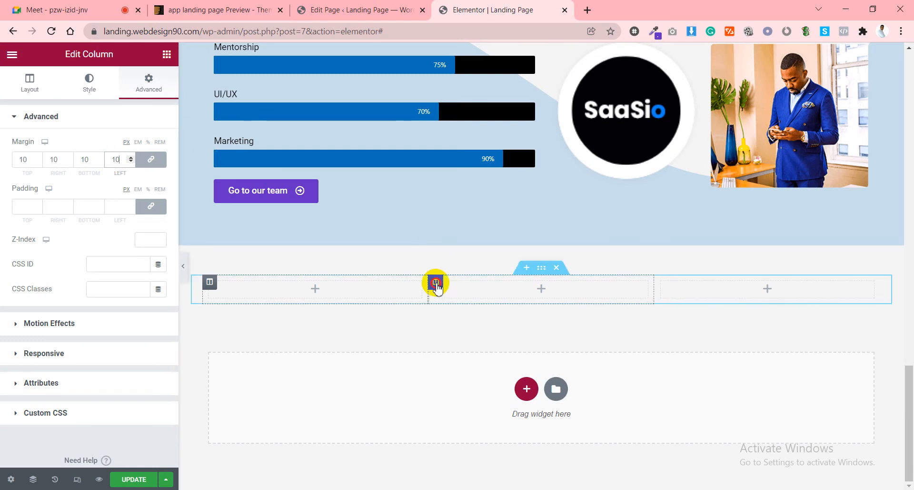
pyautogui.click(437, 283)
pyautogui.click(149, 90)
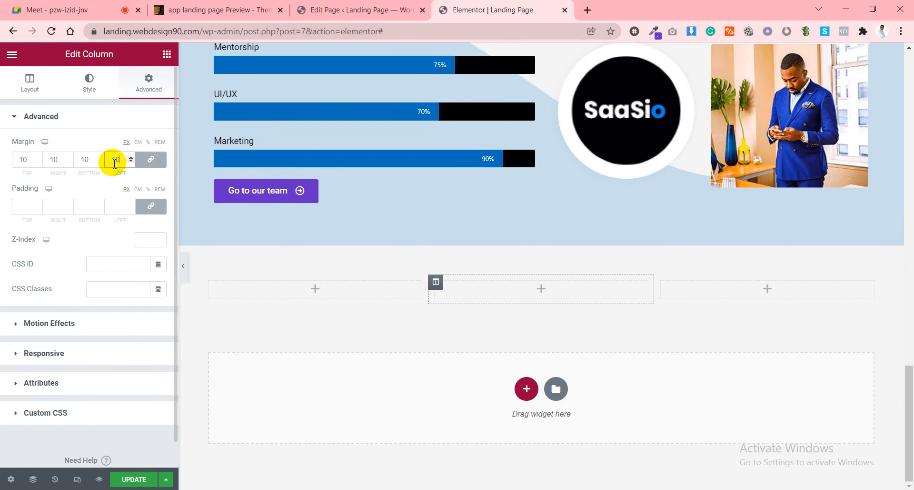
# Set the third column's width to 33 and open its spacing settings.
pyautogui.click(663, 282)
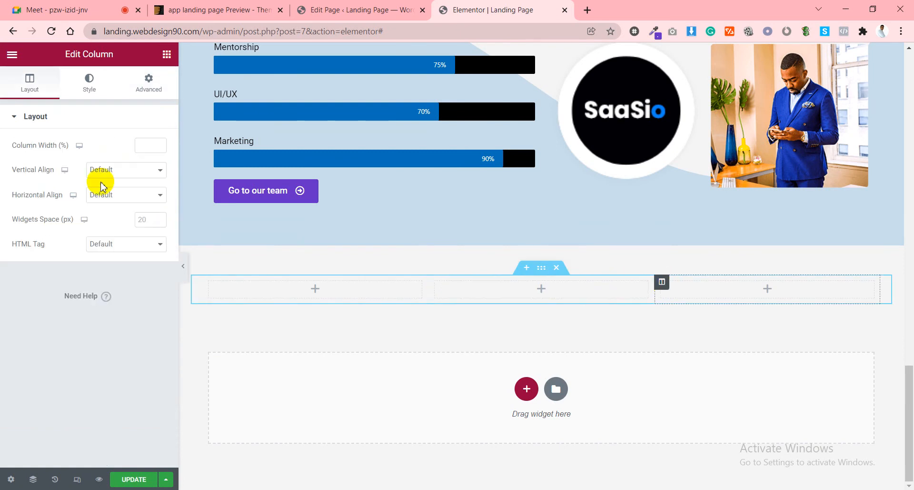
pyautogui.click(147, 143)
pyautogui.write('10')
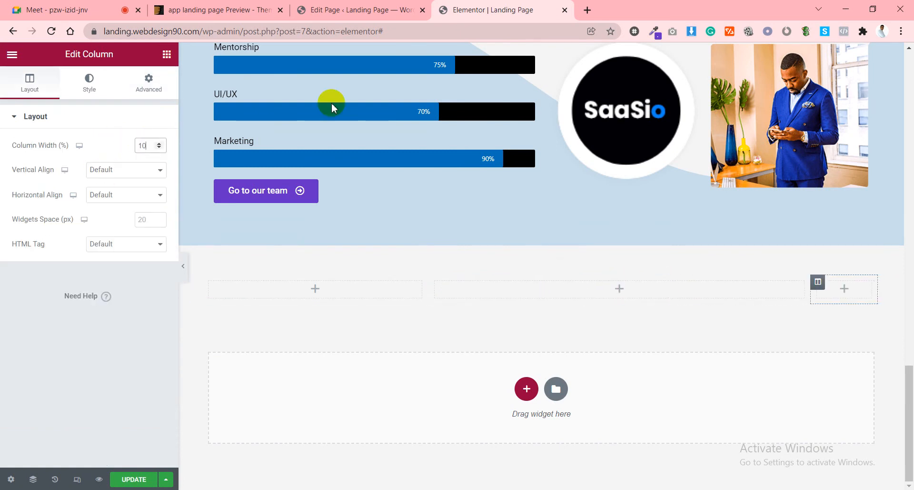
pyautogui.click(151, 145)
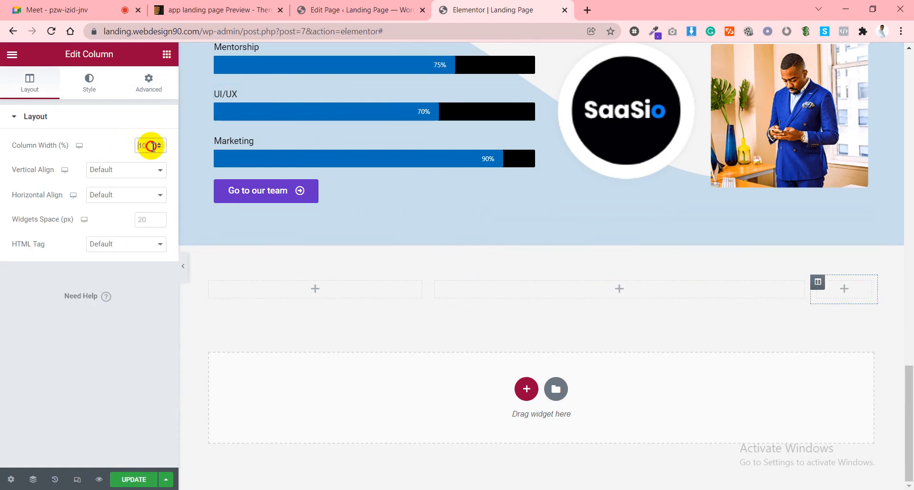
pyautogui.write('33')
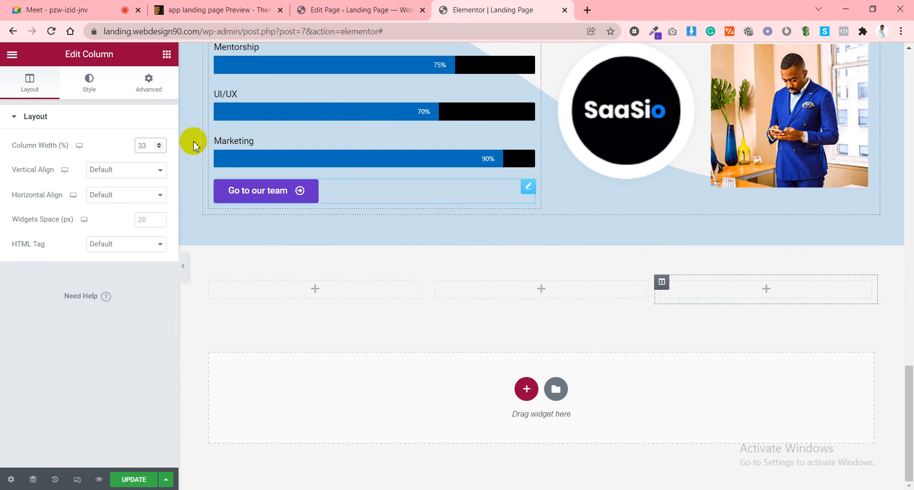
pyautogui.click(160, 93)
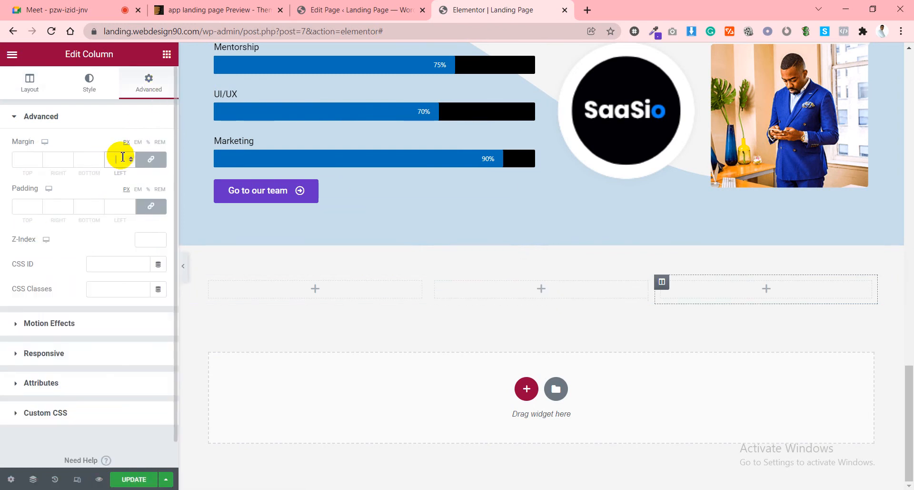
# Compare against the Appilo cards, then bring up the Elementor widget list.
pyautogui.click(229, 9)
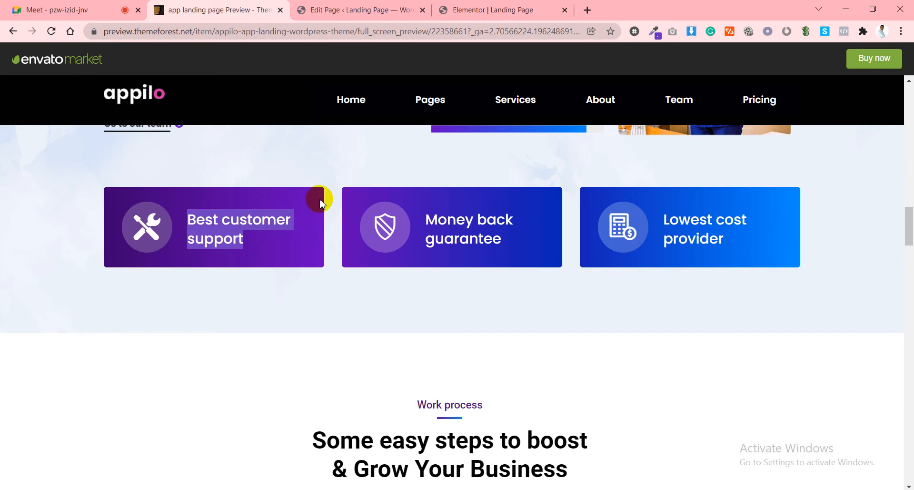
pyautogui.click(496, 8)
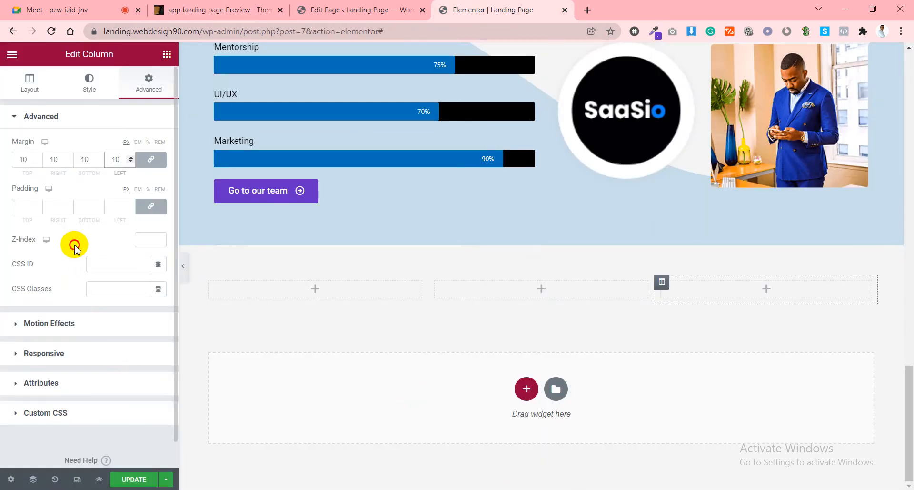
pyautogui.click(215, 9)
pyautogui.click(465, 15)
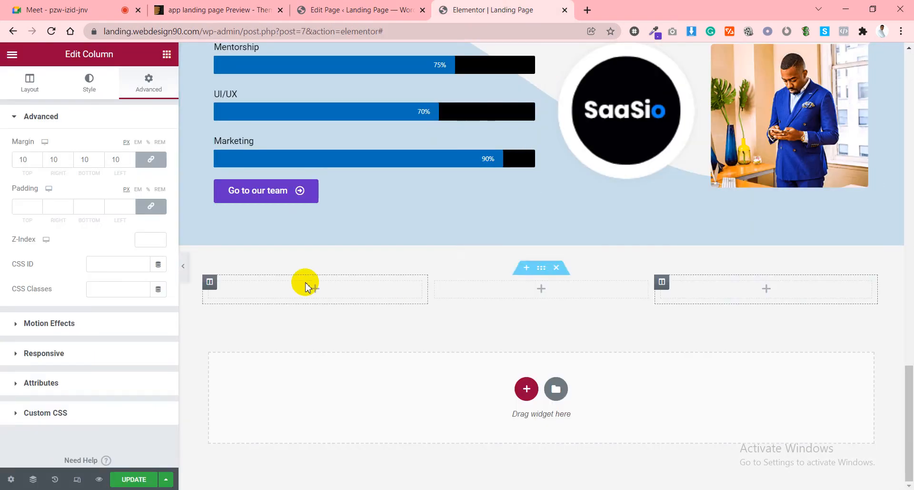
pyautogui.click(167, 54)
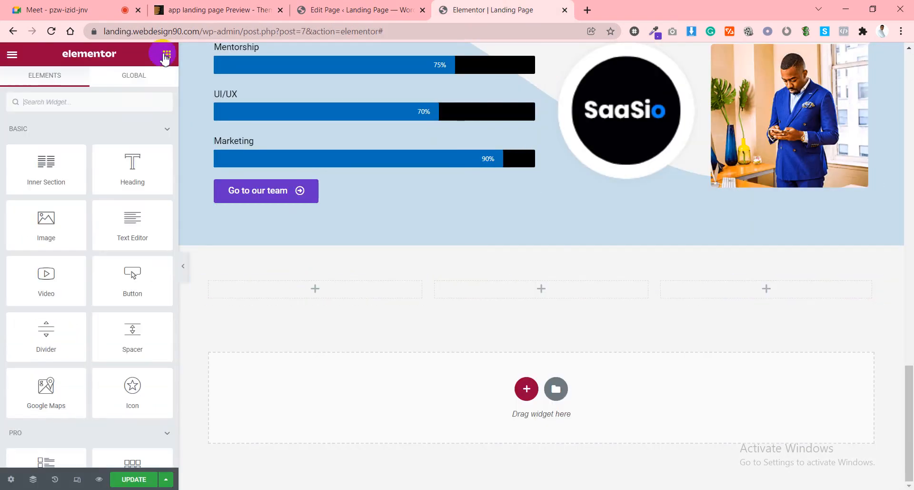
# Drag an Icon List widget into the first column and trim it to a single item.
pyautogui.click(122, 105)
pyautogui.write('list')
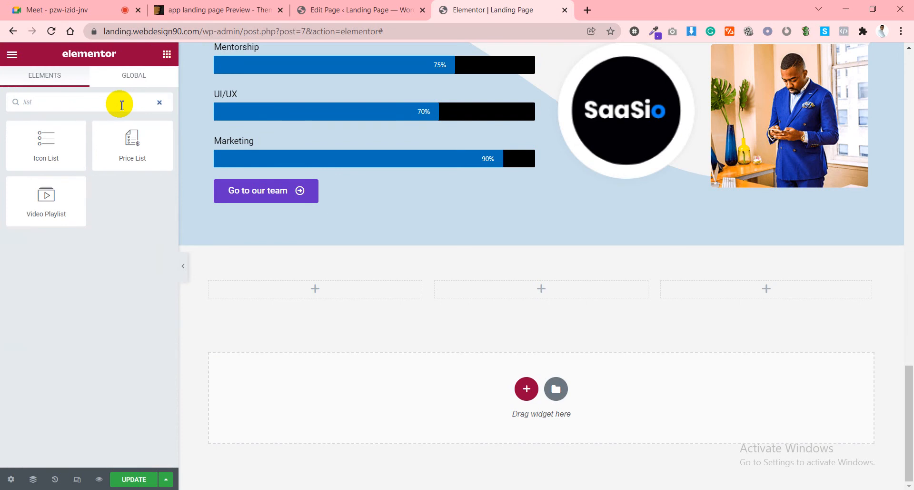
pyautogui.moveTo(58, 146); pyautogui.dragTo(328, 292)
pyautogui.click(154, 190)
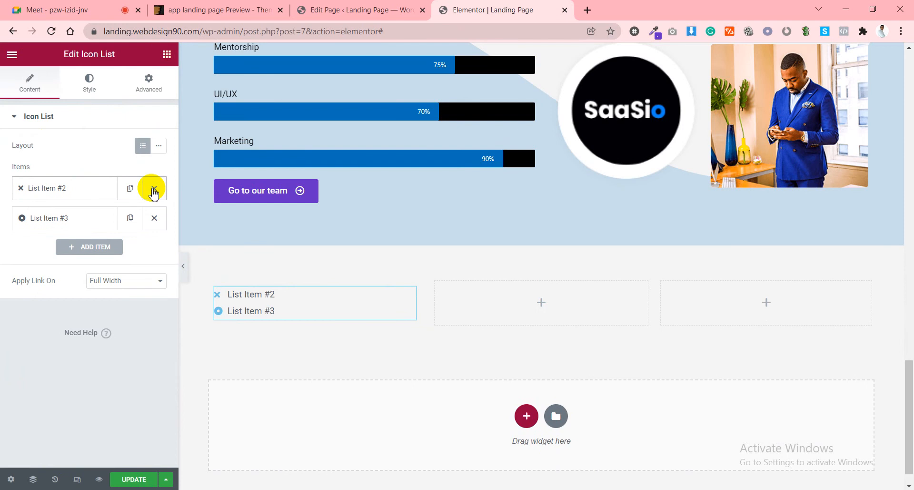
pyautogui.click(154, 190)
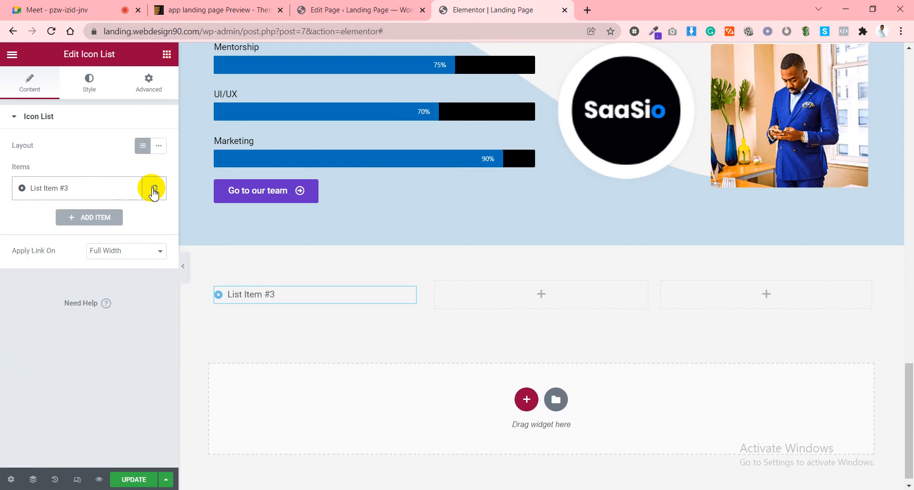
pyautogui.click(76, 189)
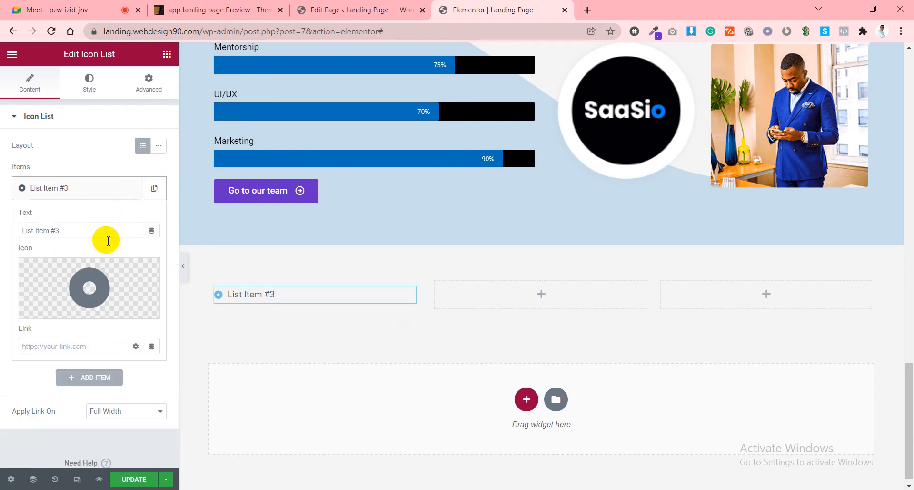
# Glance at the Appilo preview for comparison, then return to Elementor.
pyautogui.click(345, 10)
pyautogui.click(232, 6)
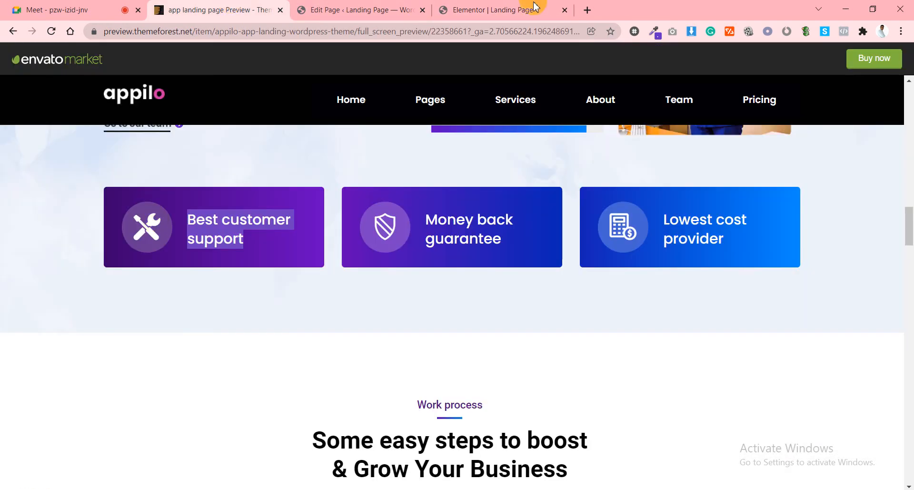
pyautogui.click(505, 9)
# Open the Icon Library for the list item and try filtering icons by 'gea' and 'sett'.
pyautogui.click(54, 290)
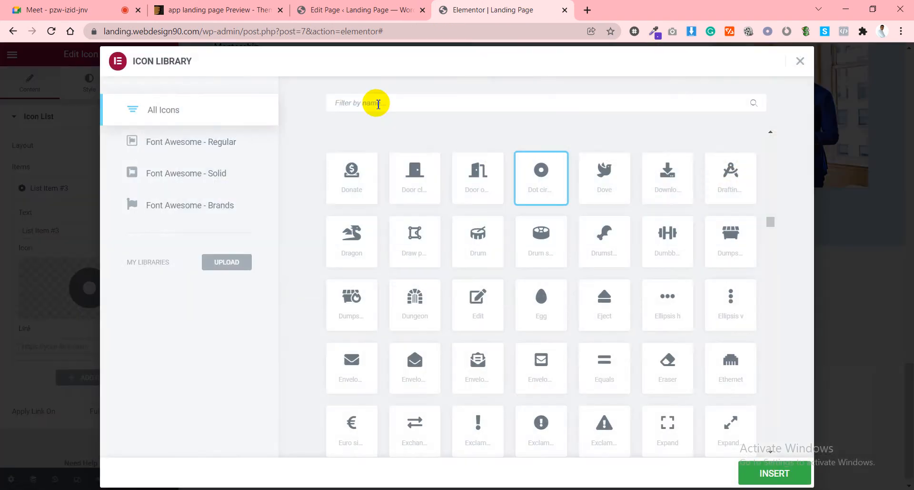
pyautogui.write('gea')
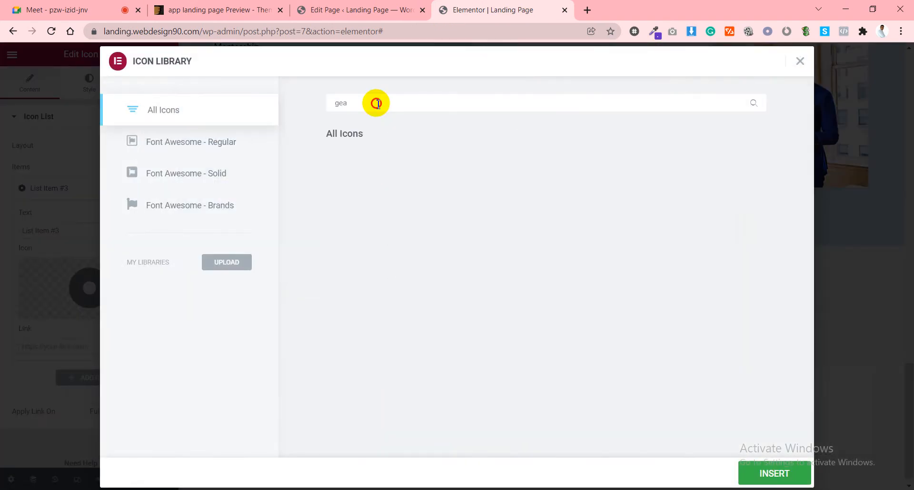
pyautogui.press('BackSpace')
pyautogui.write('gea')
pyautogui.press('BackSpace')
pyautogui.press('BackSpace')
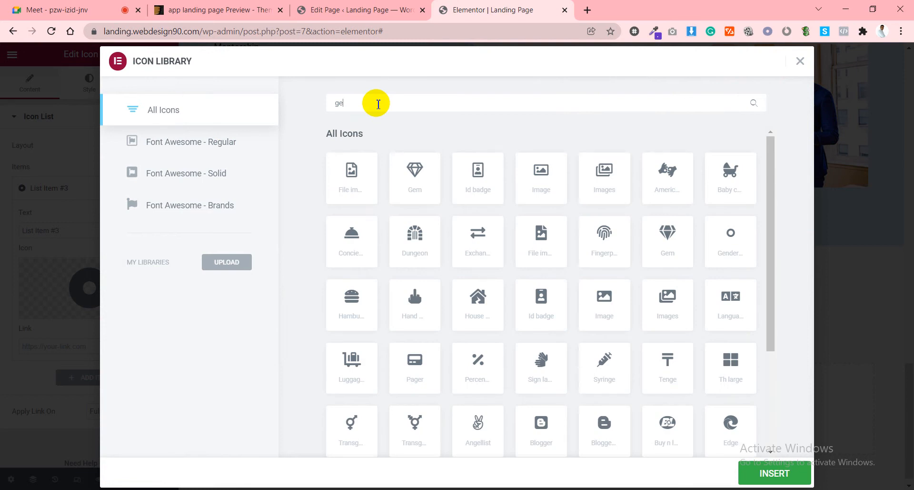
pyautogui.press('BackSpace')
pyautogui.press('BackSpace')
pyautogui.write('sett')
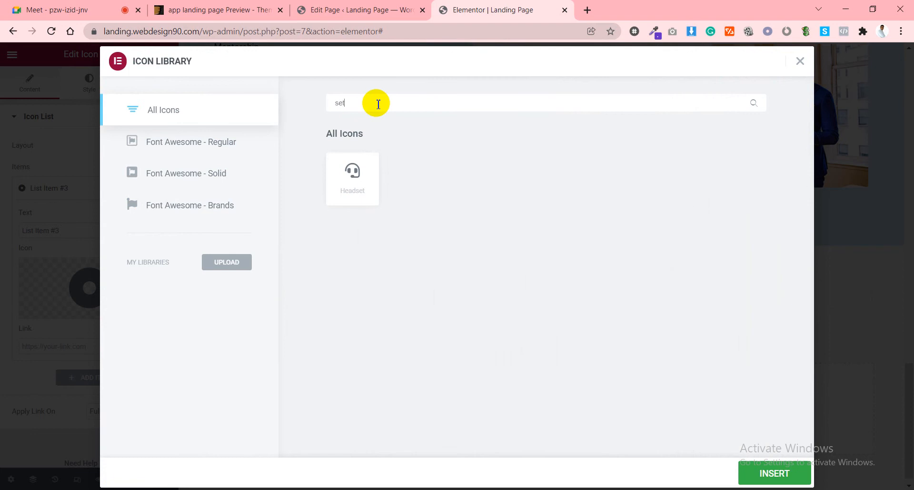
pyautogui.press('BackSpace')
pyautogui.press('BackSpace')
pyautogui.press('BackSpace')
pyautogui.press('BackSpace')
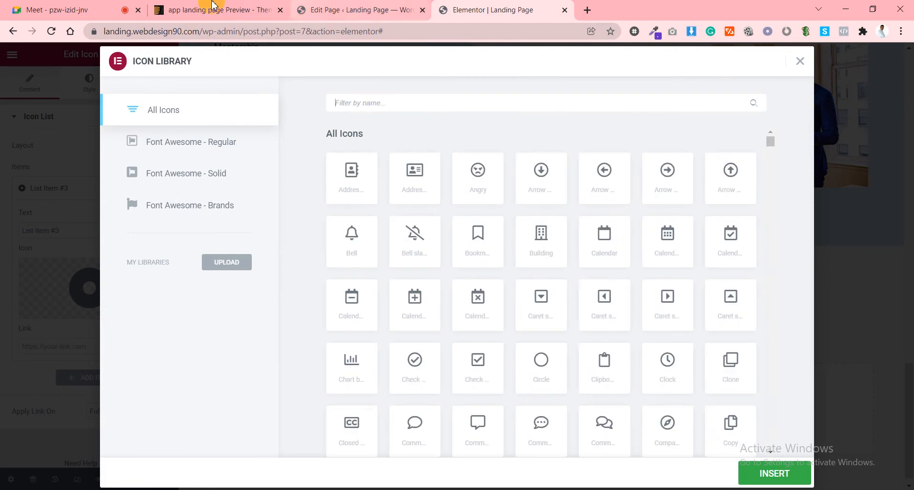
pyautogui.click(212, 8)
# Inspect Appilo's support-card wrench icon to find its appilo-icon-settings class.
pyautogui.rightClick(144, 230)
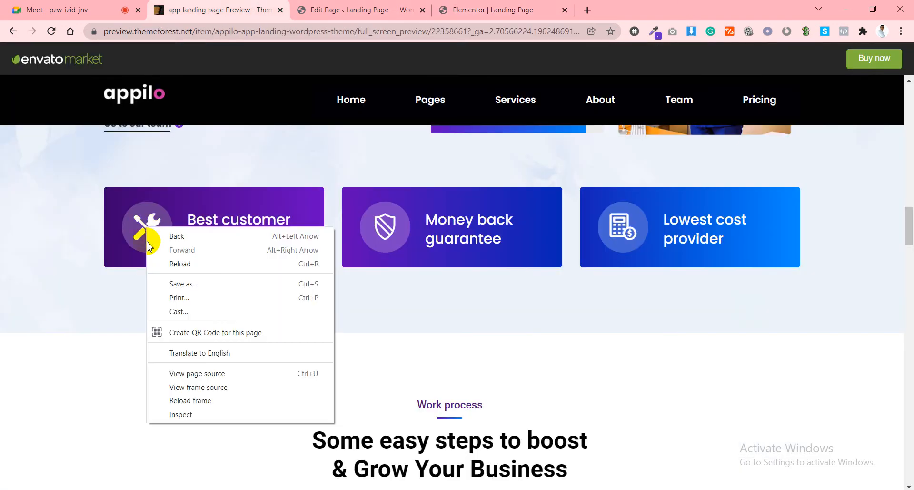
pyautogui.click(183, 414)
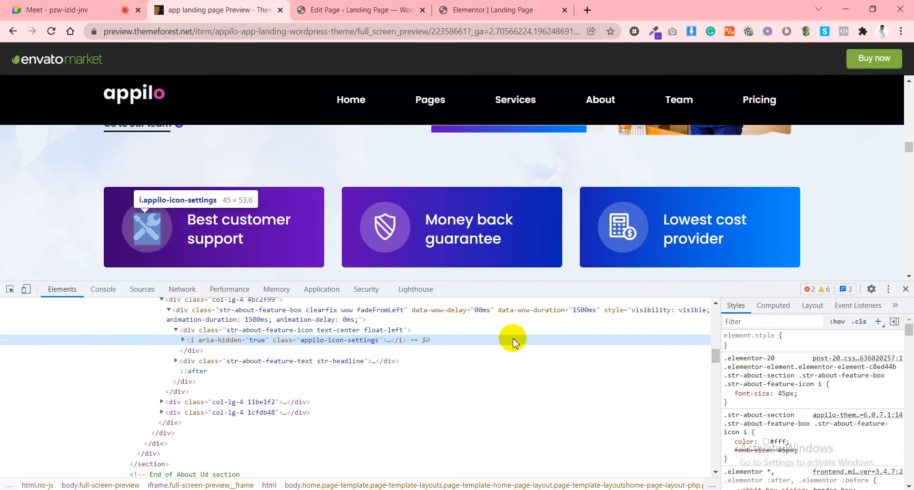
pyautogui.click(365, 8)
pyautogui.click(515, 7)
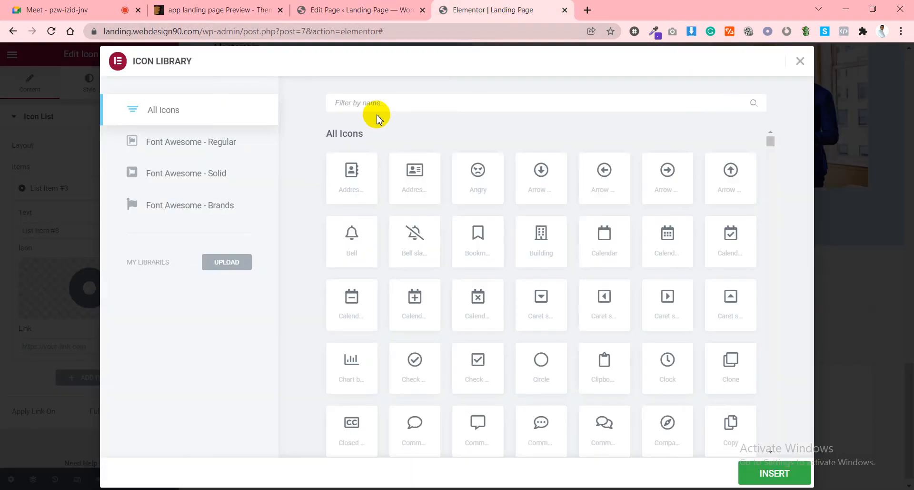
pyautogui.write('app')
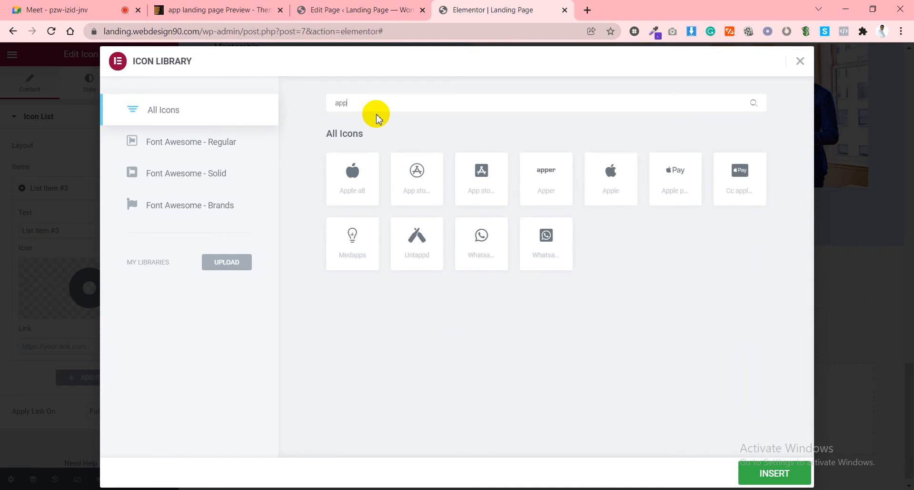
pyautogui.press('BackSpace')
pyautogui.write('i')
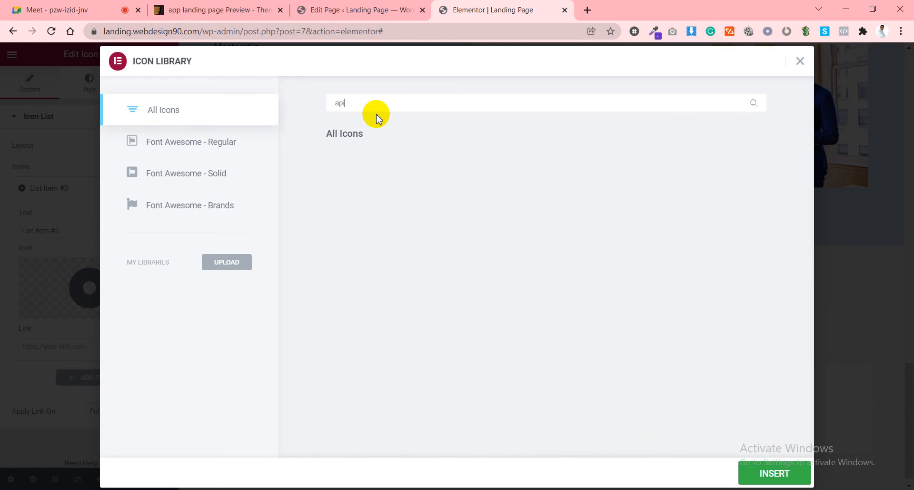
pyautogui.press('BackSpace')
pyautogui.write('p')
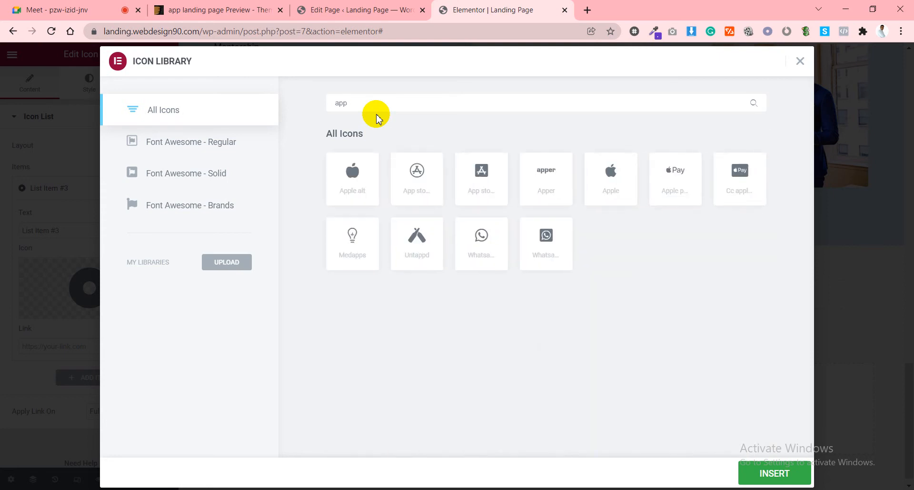
pyautogui.press('BackSpace')
pyautogui.press('BackSpace')
pyautogui.press('BackSpace')
pyautogui.write('st')
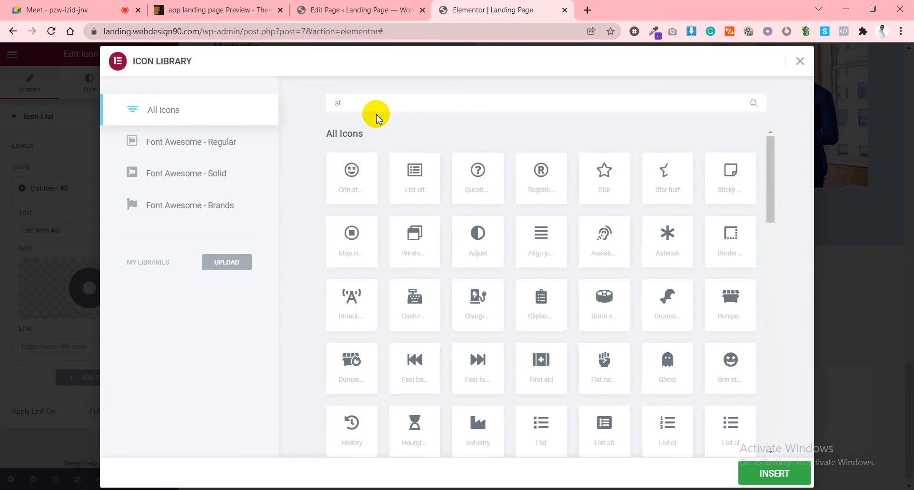
pyautogui.press('BackSpace')
pyautogui.write('et')
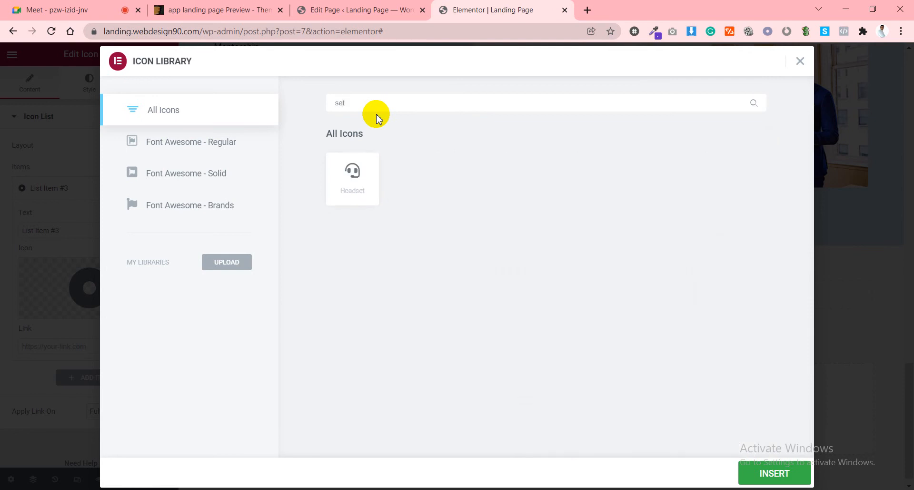
pyautogui.press('BackSpace')
pyautogui.press('BackSpace')
pyautogui.press('BackSpace')
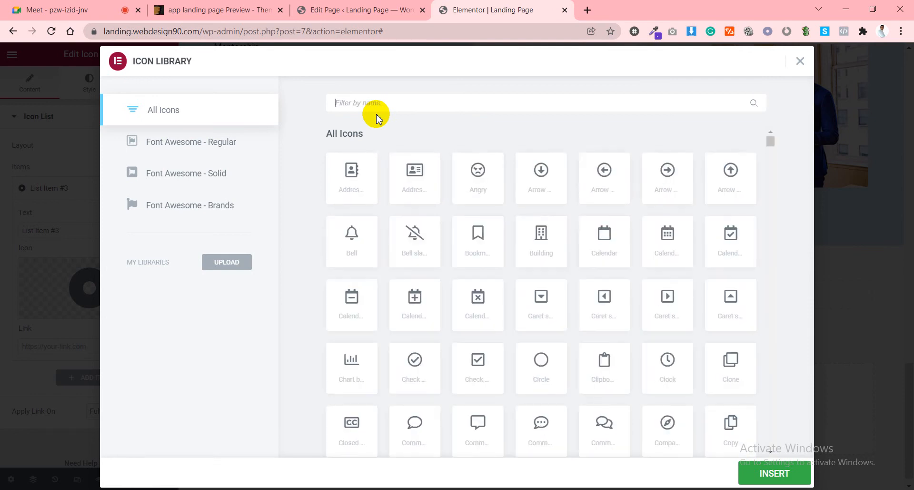
pyautogui.write('fix')
pyautogui.press('BackSpace')
pyautogui.press('BackSpace')
pyautogui.press('BackSpace')
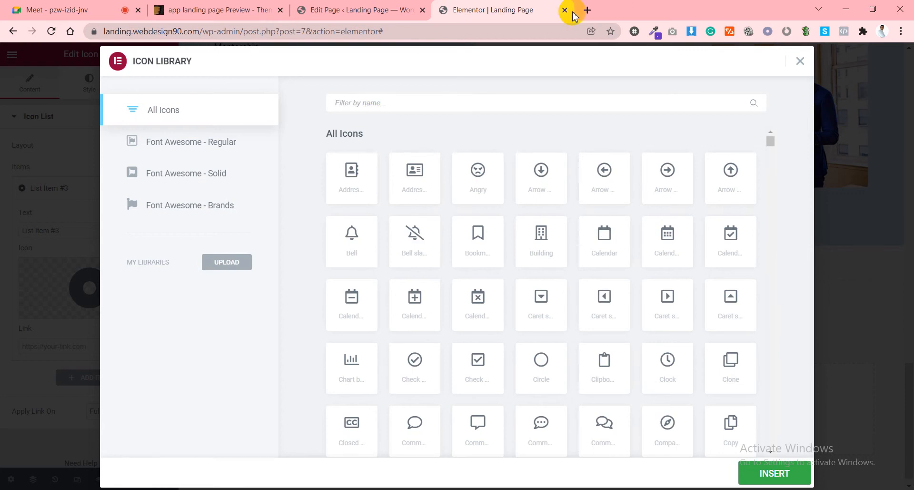
pyautogui.click(587, 10)
# Search Google for 'gear icon' and show the image results.
pyautogui.write('gear ')
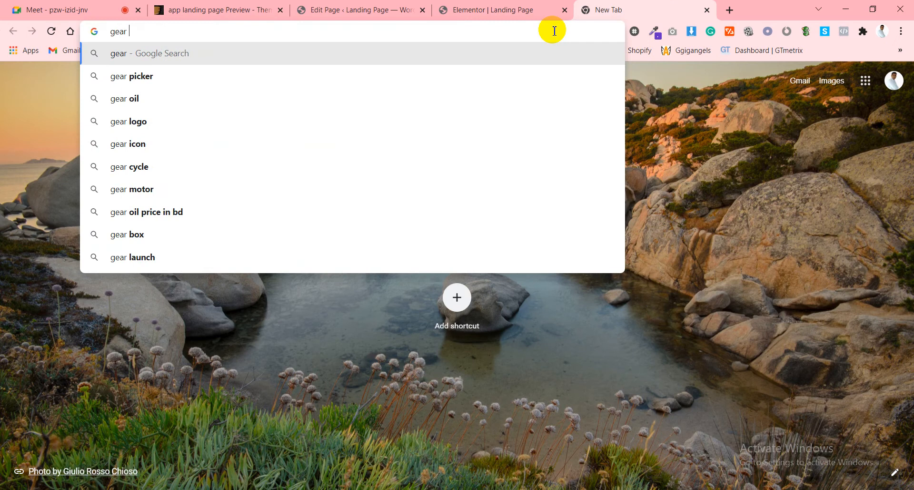
pyautogui.write('icon')
pyautogui.press('Return')
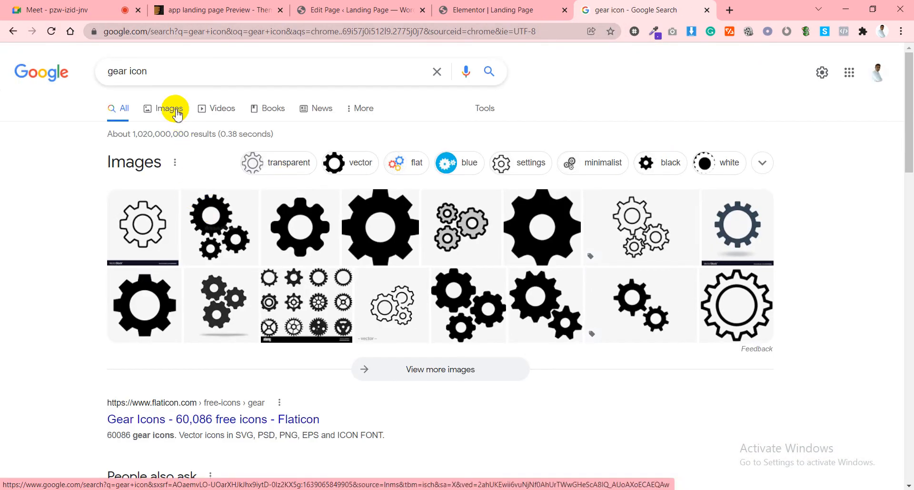
pyautogui.click(177, 113)
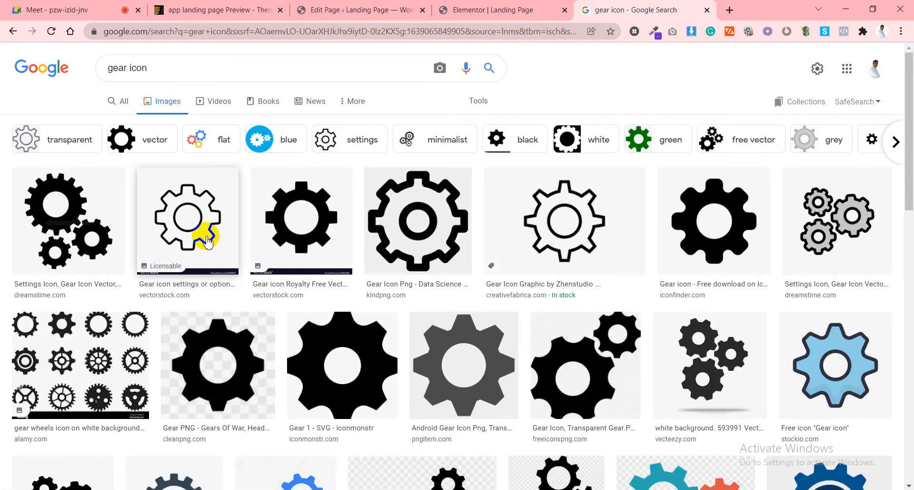
# Copy the word 'gear' from the search query.
pyautogui.click(126, 71)
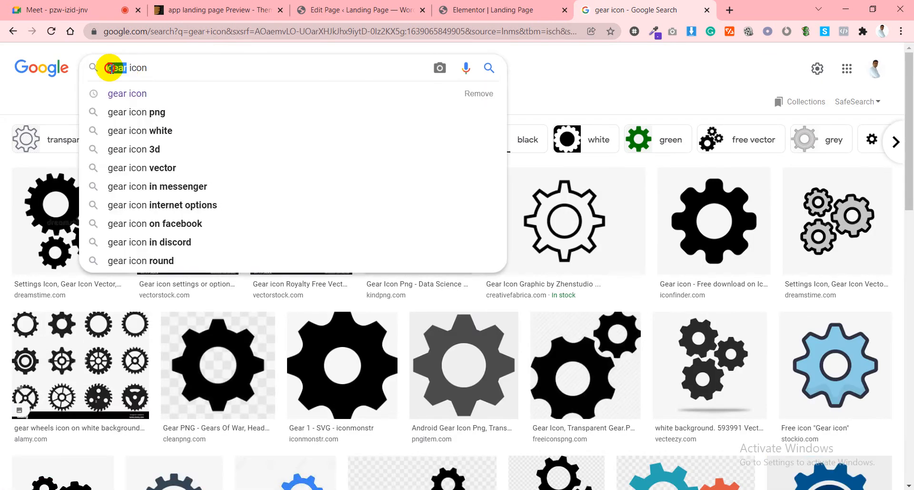
pyautogui.doubleClick(116, 67)
pyautogui.rightClick(117, 67)
pyautogui.click(145, 114)
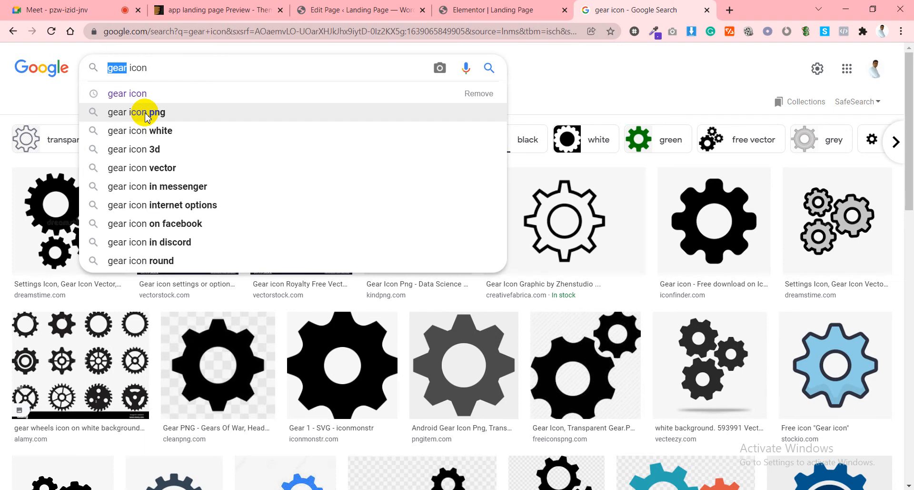
pyautogui.click(469, 10)
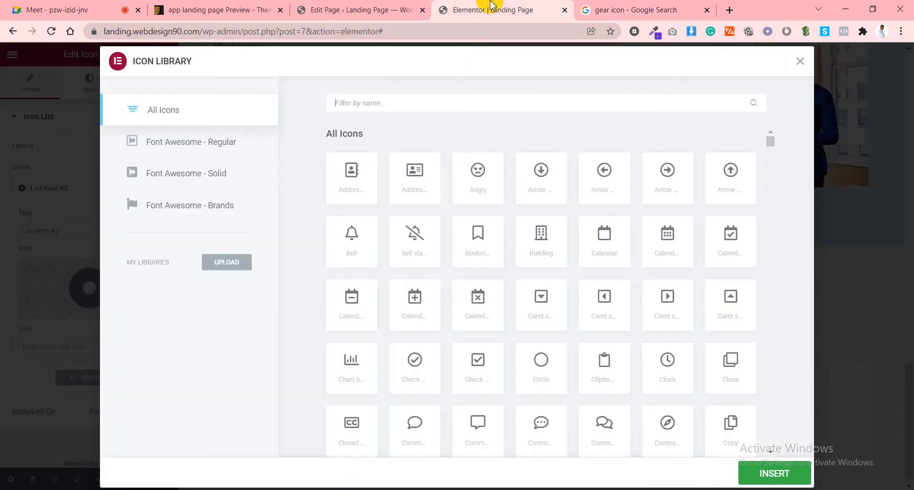
# Paste 'gear' into the icon filter and browse the Font Awesome Regular and Solid sets.
pyautogui.rightClick(379, 100)
pyautogui.click(414, 190)
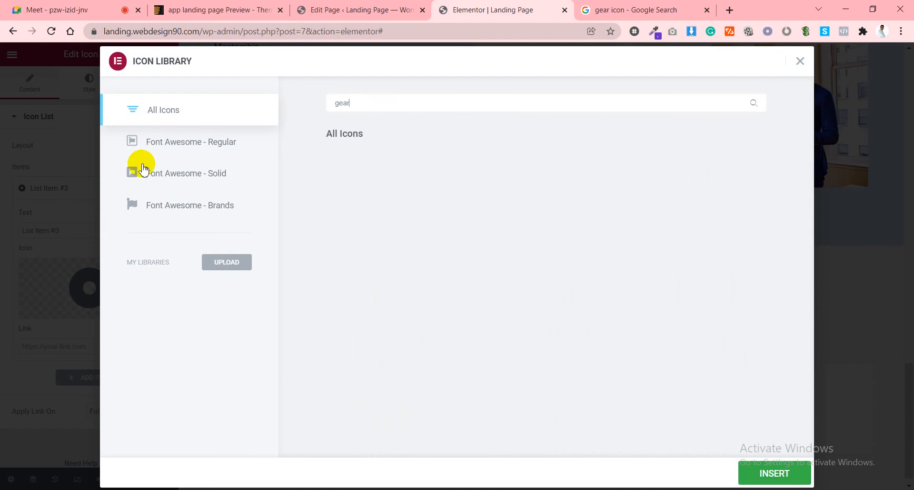
pyautogui.click(188, 149)
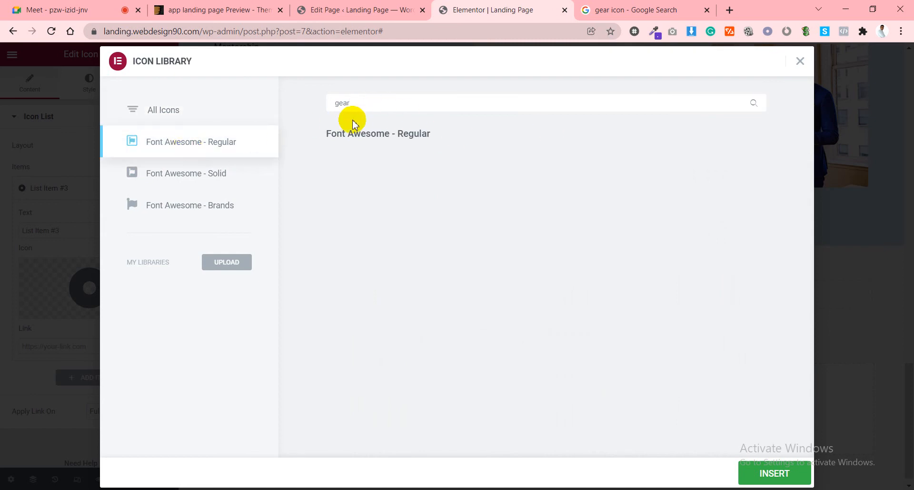
pyautogui.click(208, 187)
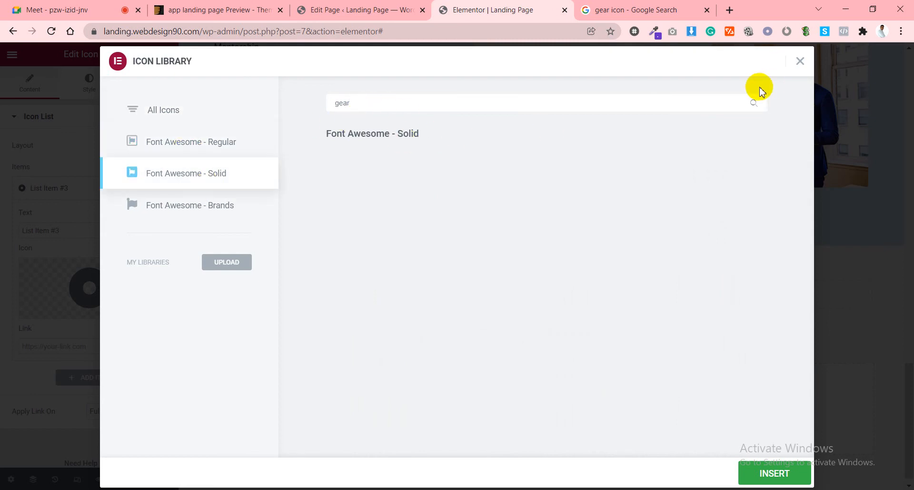
pyautogui.click(803, 67)
# Reopen the icon library for the list item and scroll through all icons.
pyautogui.click(75, 286)
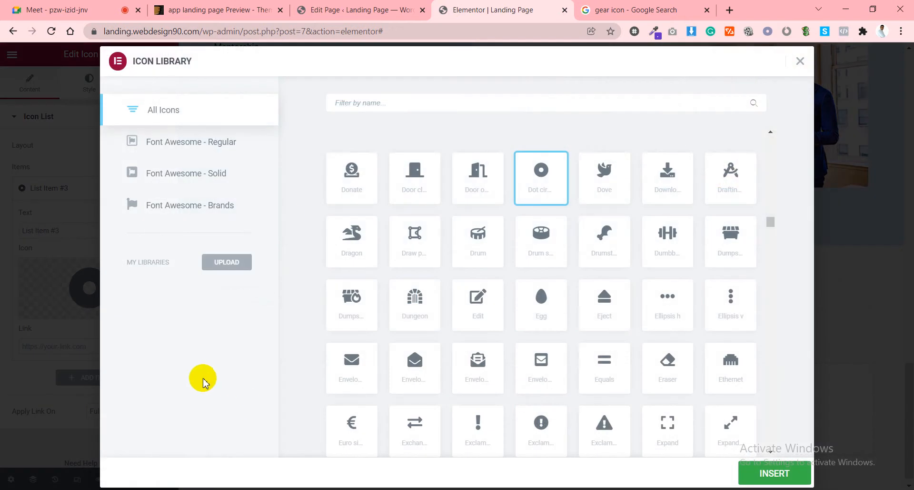
pyautogui.click(214, 140)
pyautogui.click(194, 108)
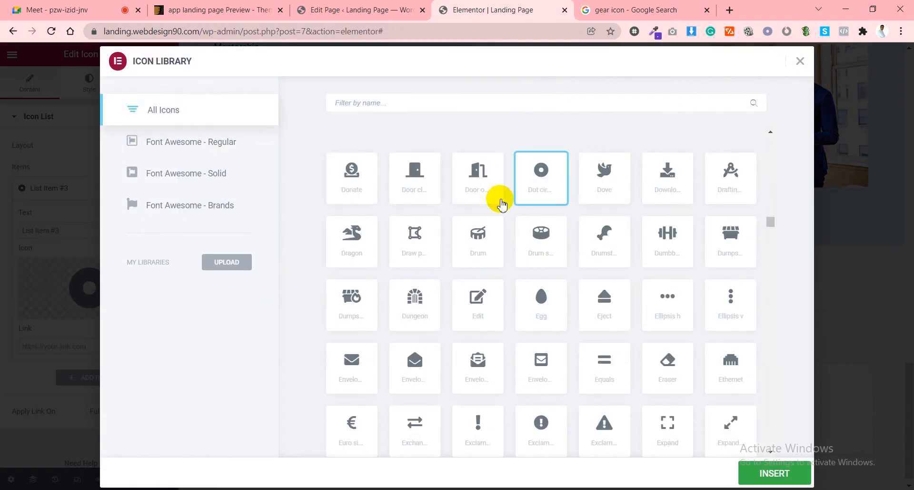
pyautogui.scroll(-5, 502, 210)
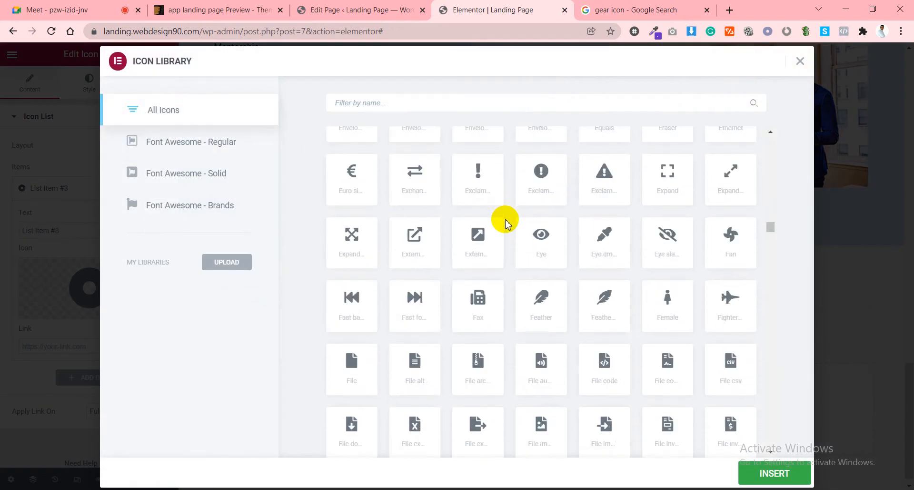
pyautogui.scroll(-6, 506, 223)
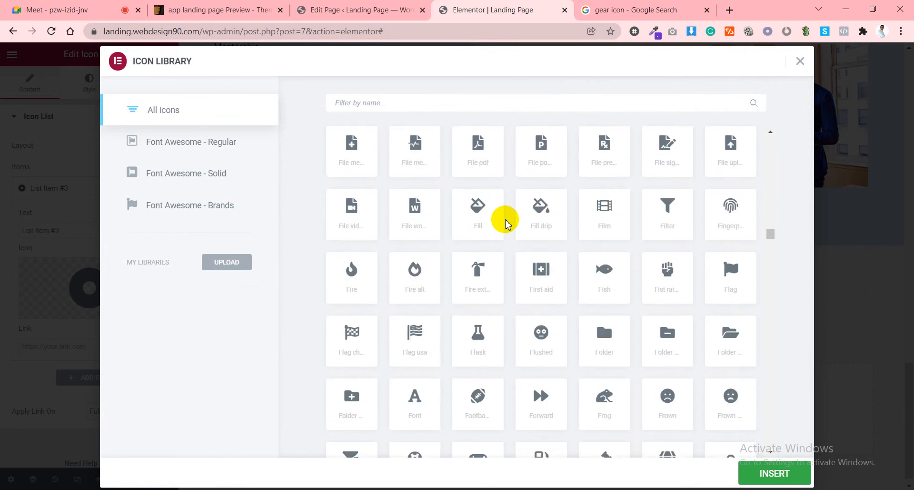
pyautogui.scroll(-2, 506, 223)
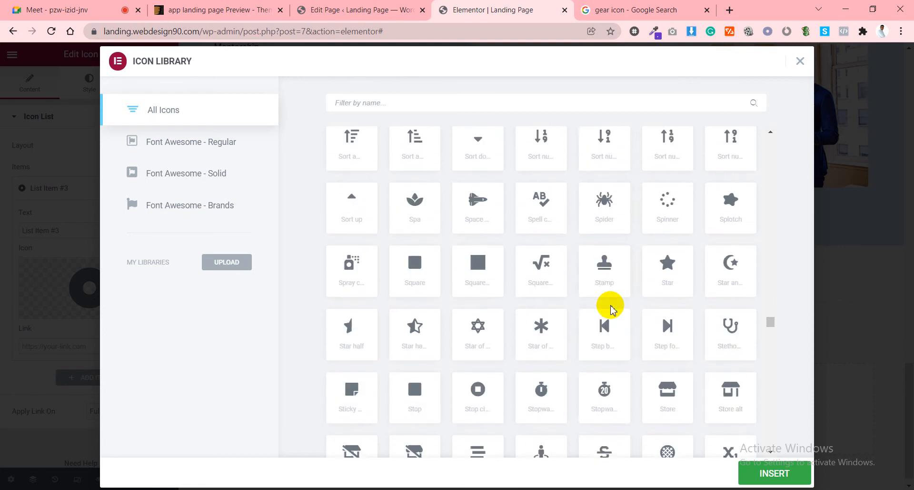
pyautogui.scroll(-1, 611, 309)
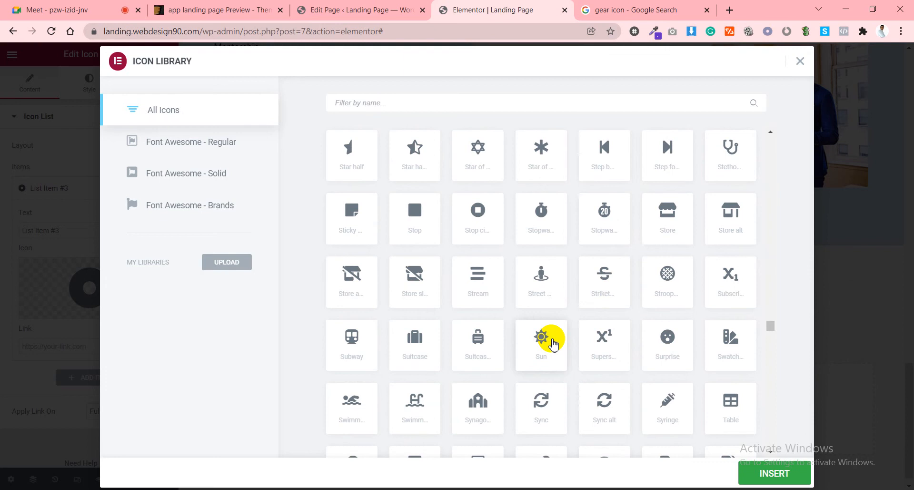
pyautogui.scroll(-6, 553, 342)
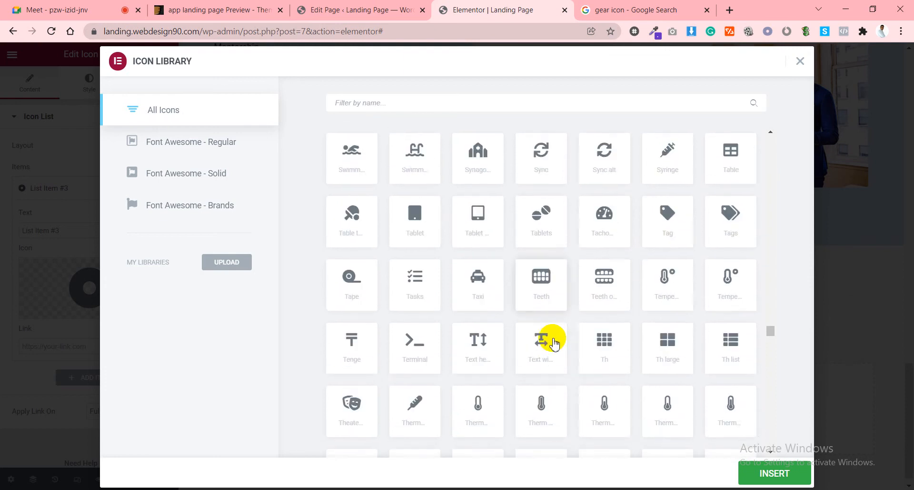
pyautogui.scroll(-2, 555, 342)
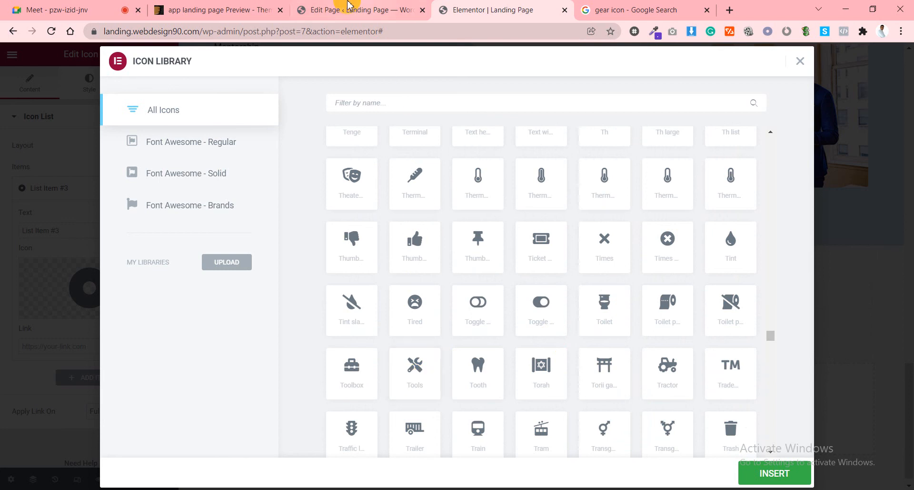
# Insert the Tools icon into the list item after checking the Appilo reference.
pyautogui.click(227, 6)
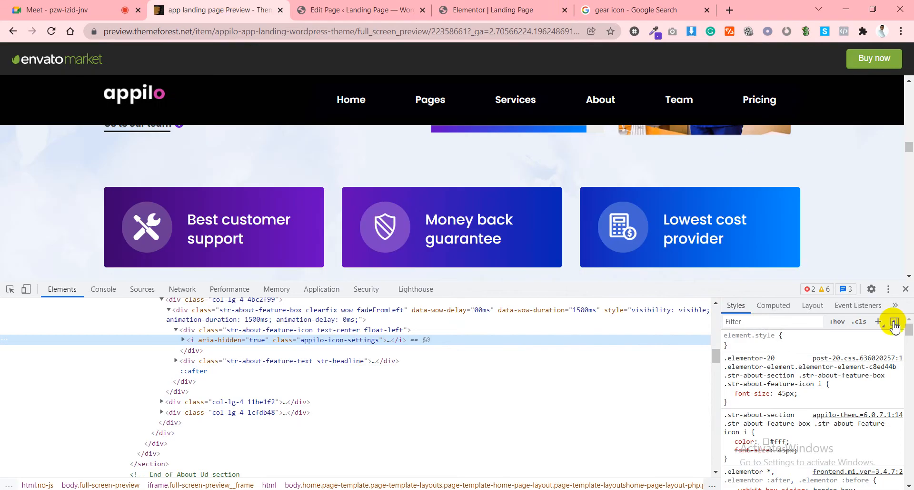
pyautogui.click(906, 289)
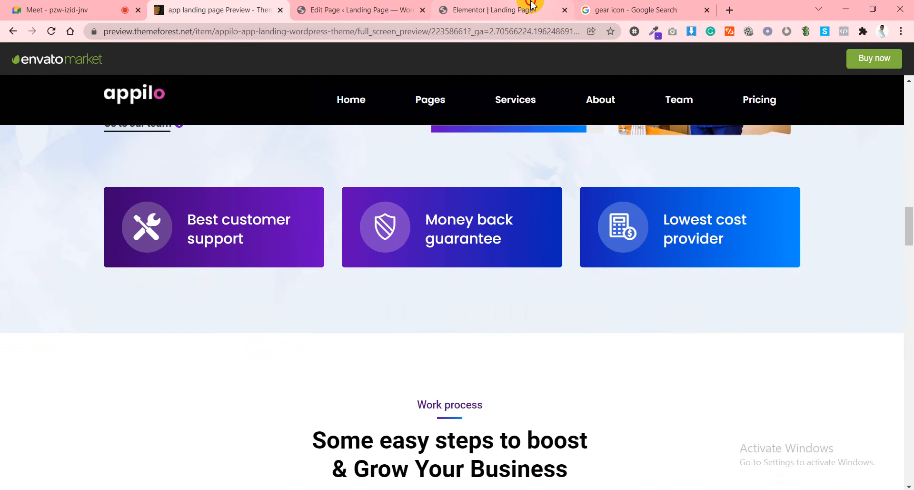
pyautogui.click(528, 11)
pyautogui.click(424, 376)
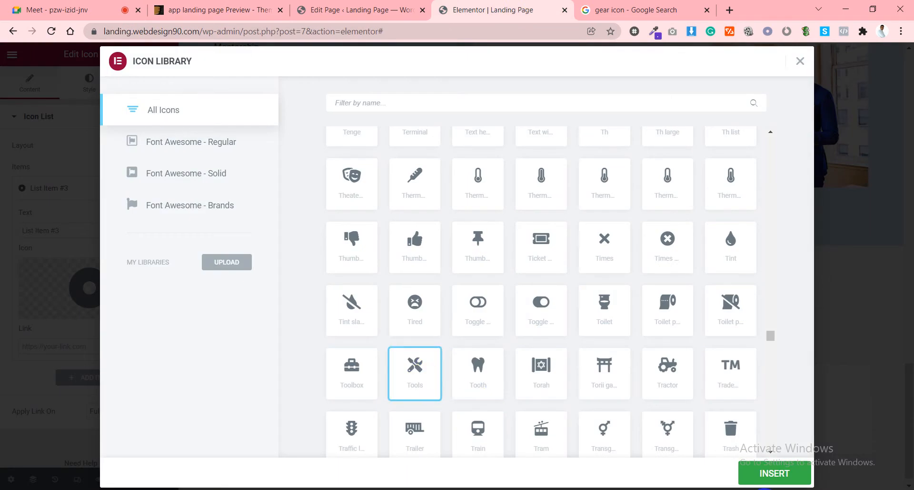
pyautogui.click(772, 473)
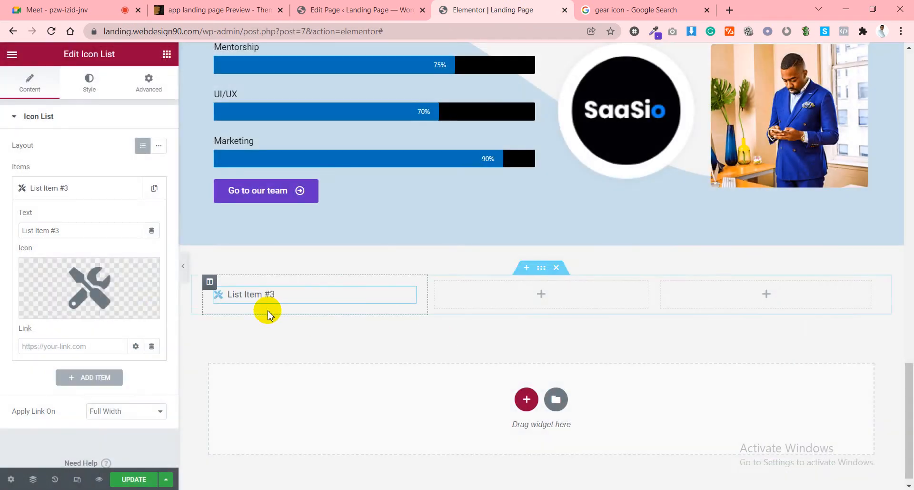
# Delete the Icon List widget from the first column.
pyautogui.click(205, 7)
pyautogui.click(445, 7)
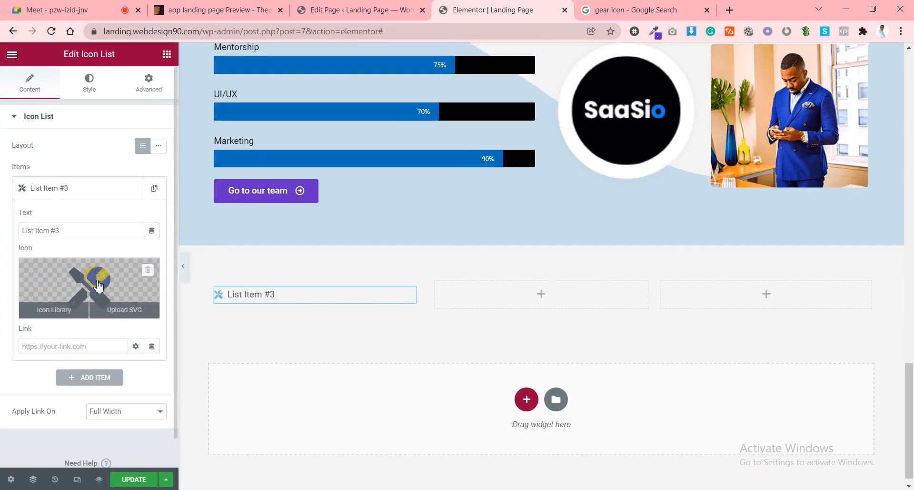
pyautogui.rightClick(292, 296)
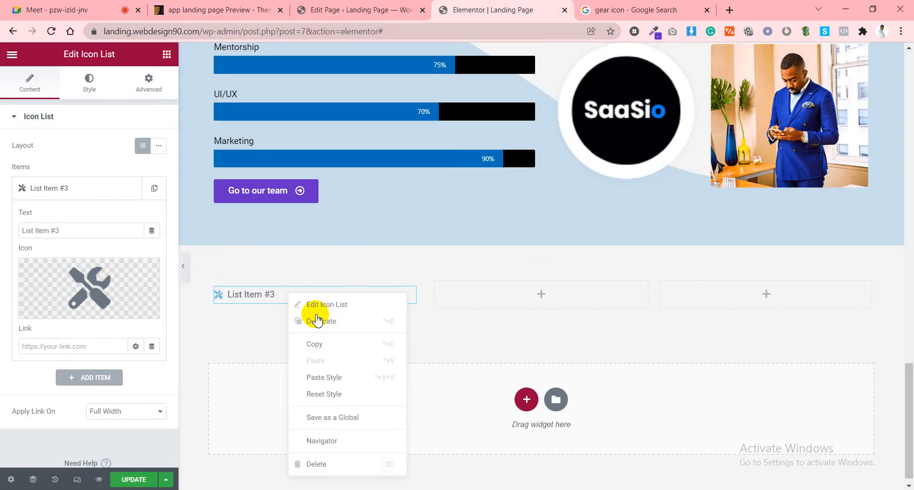
pyautogui.click(324, 462)
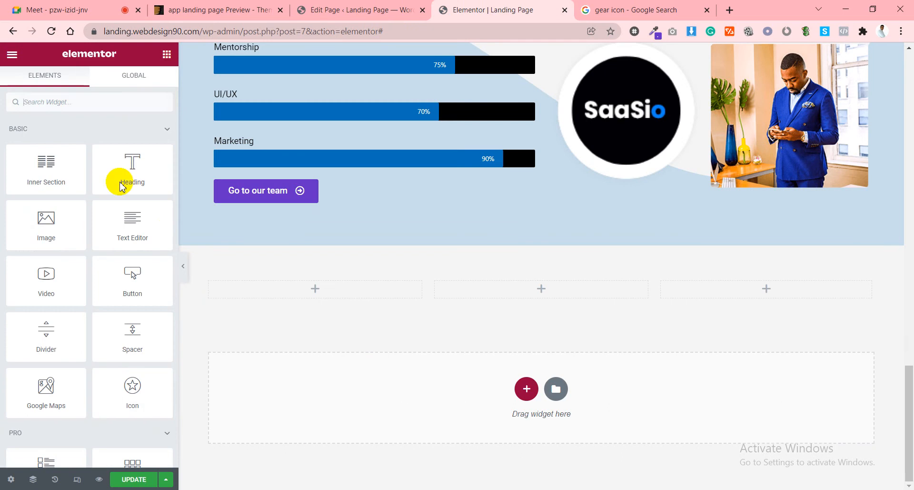
# Search widgets for 'icon' and drag an Icon Box into the first column.
pyautogui.click(142, 95)
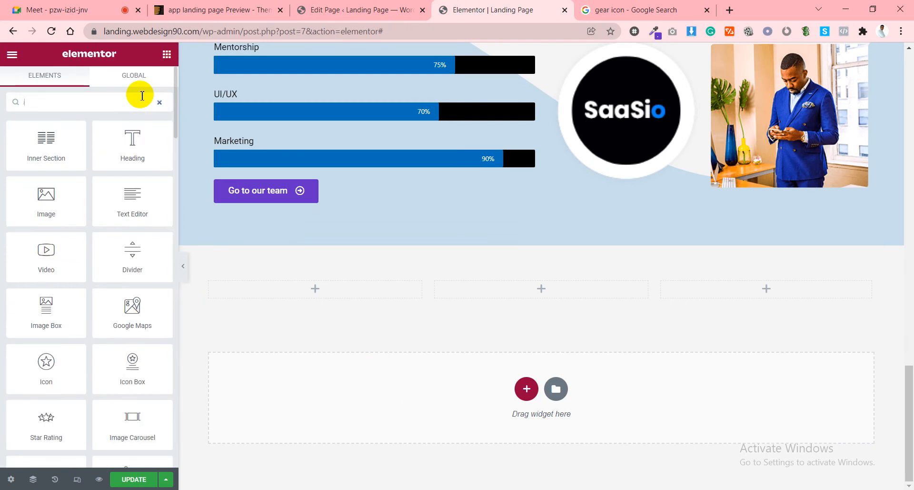
pyautogui.write('icon')
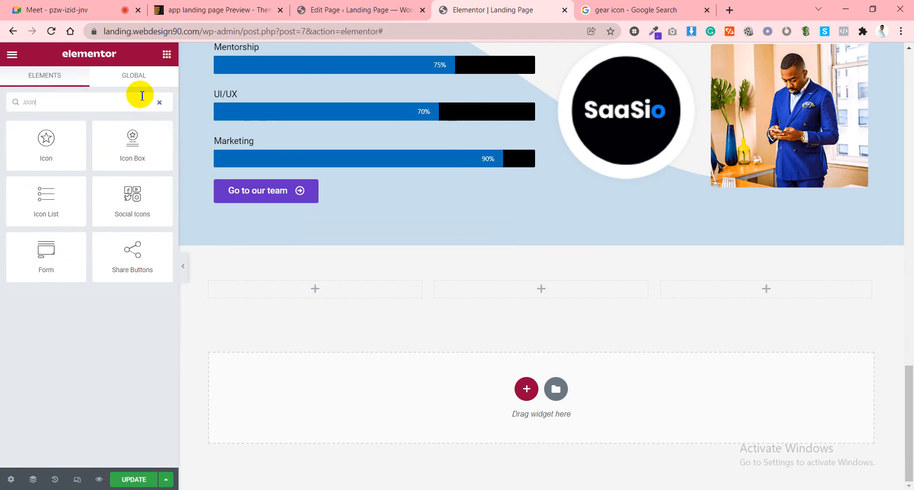
pyautogui.moveTo(136, 164); pyautogui.dragTo(312, 300)
pyautogui.click(224, 9)
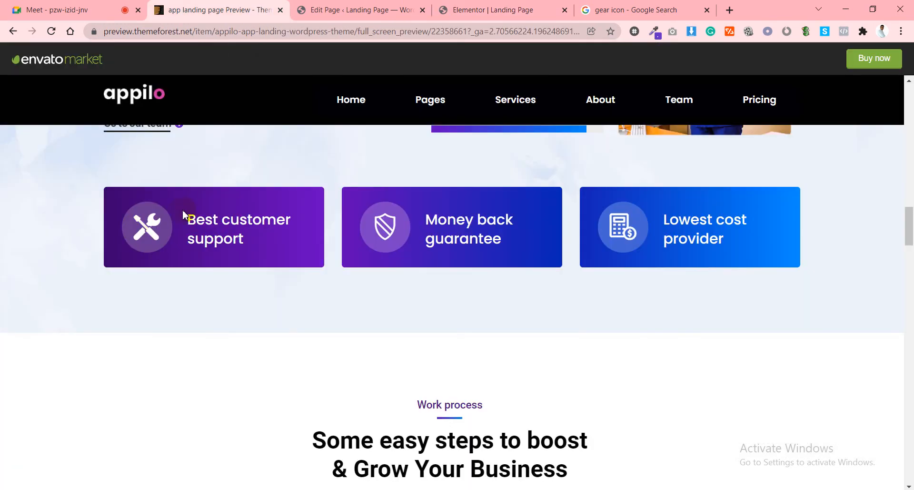
pyautogui.click(481, 9)
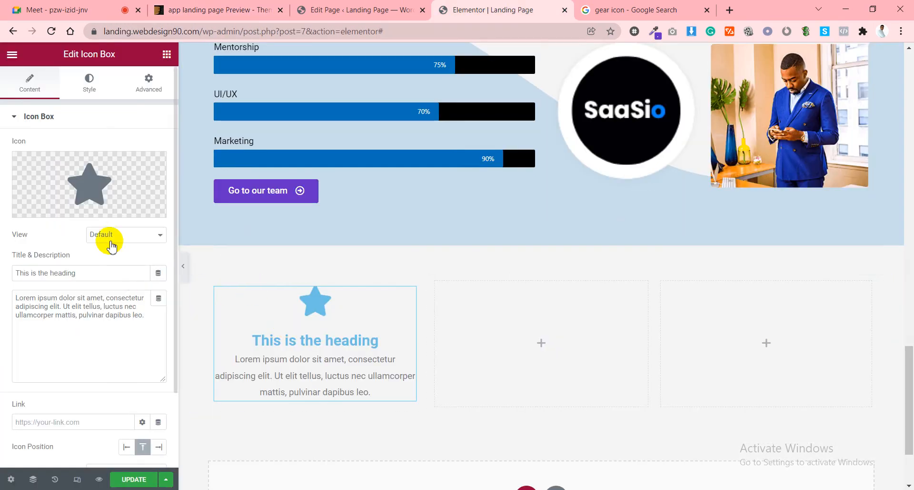
# Give the Icon Box the Tools icon, found by filtering 'tool', with the Stacked view.
pyautogui.click(90, 183)
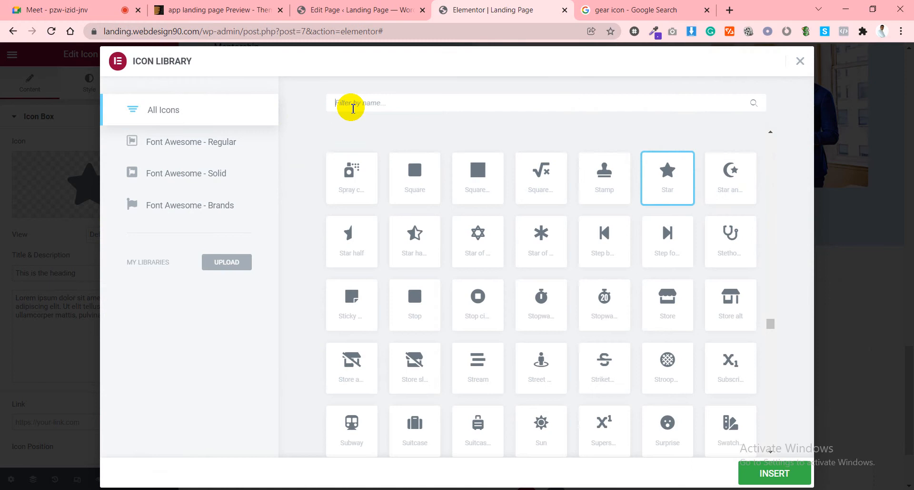
pyautogui.click(353, 104)
pyautogui.write('tool')
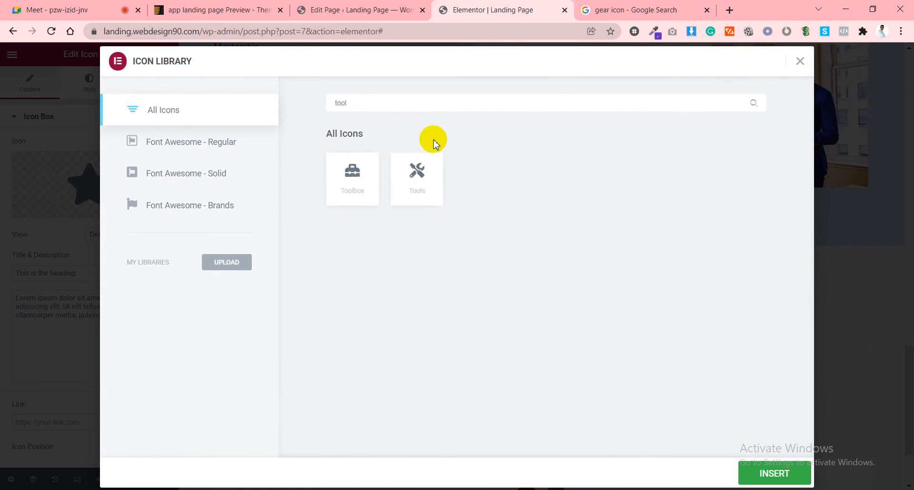
pyautogui.click(411, 171)
pyautogui.click(760, 473)
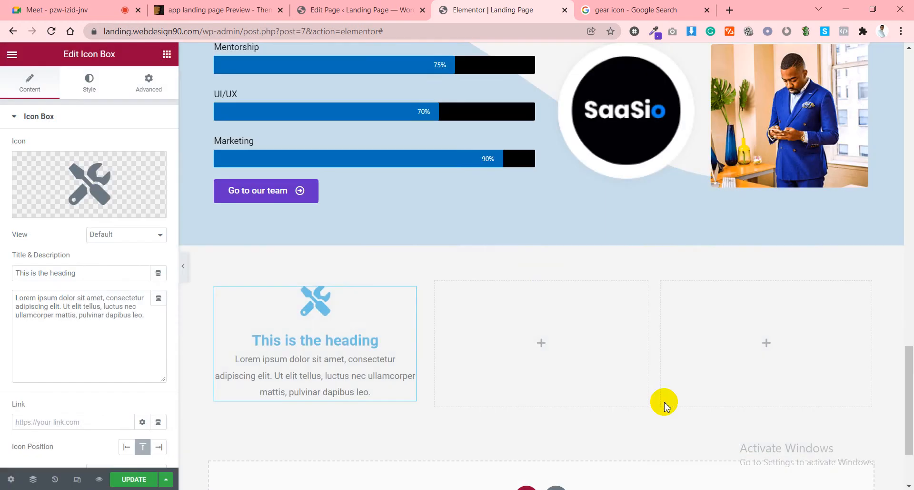
pyautogui.click(99, 234)
pyautogui.click(102, 252)
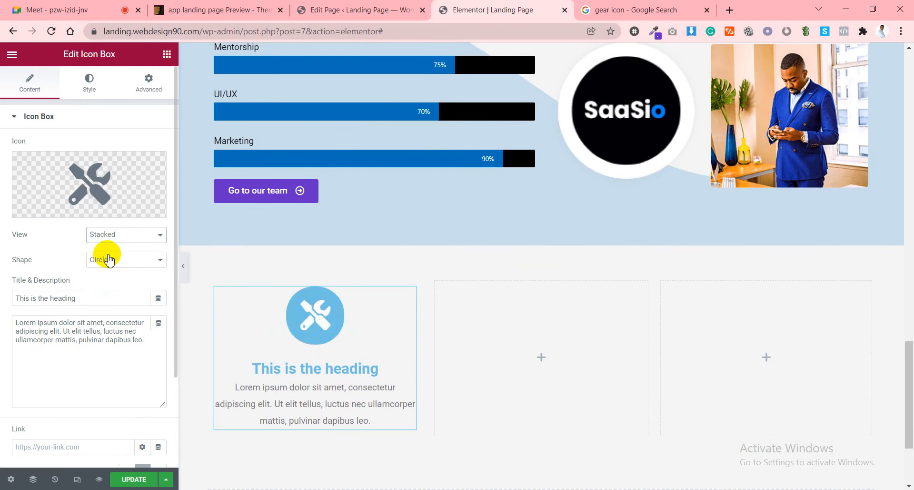
# Sample the support icon's purple #683992 with the ColorZilla eyedropper on the Appilo preview.
pyautogui.click(219, 10)
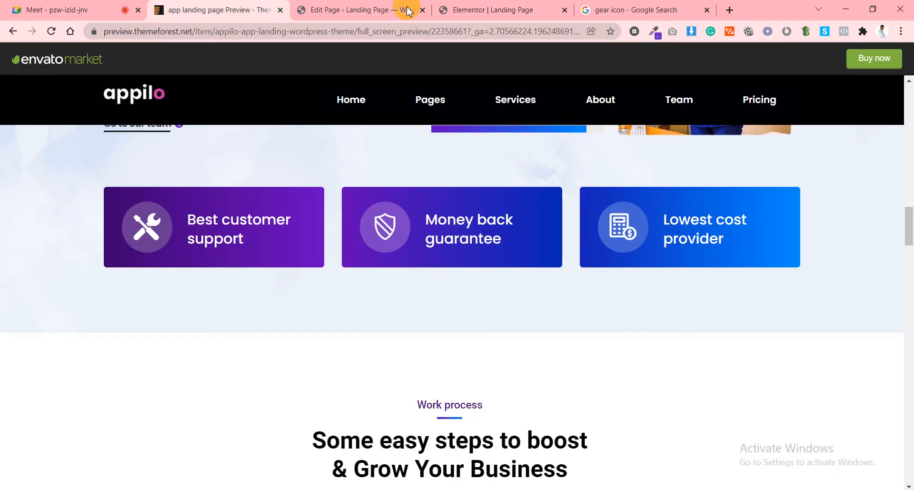
pyautogui.click(452, 6)
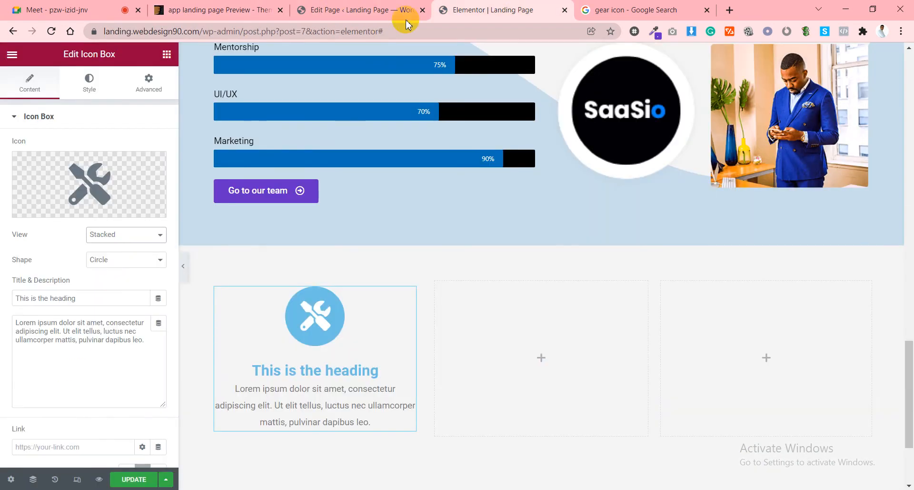
pyautogui.click(210, 5)
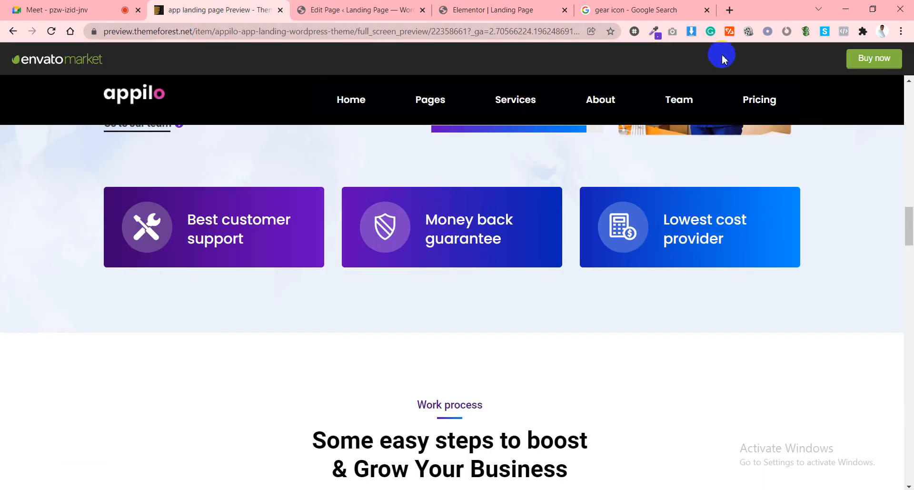
pyautogui.click(659, 31)
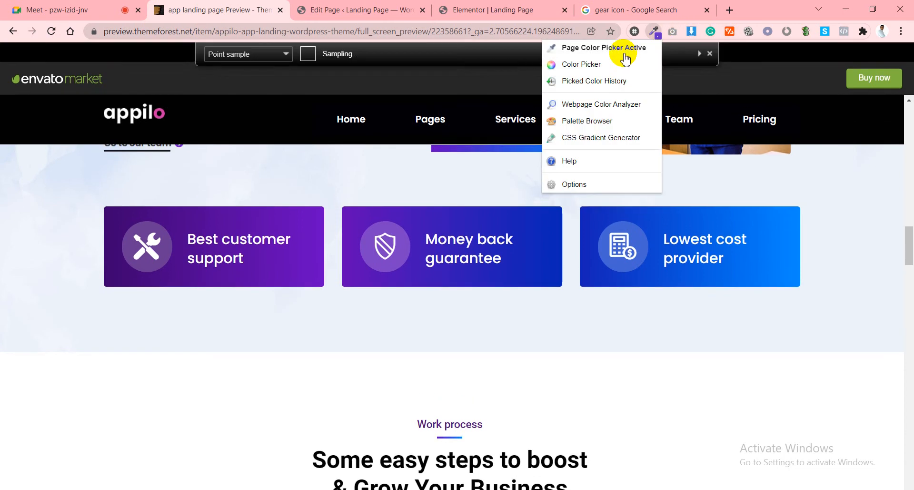
pyautogui.click(612, 44)
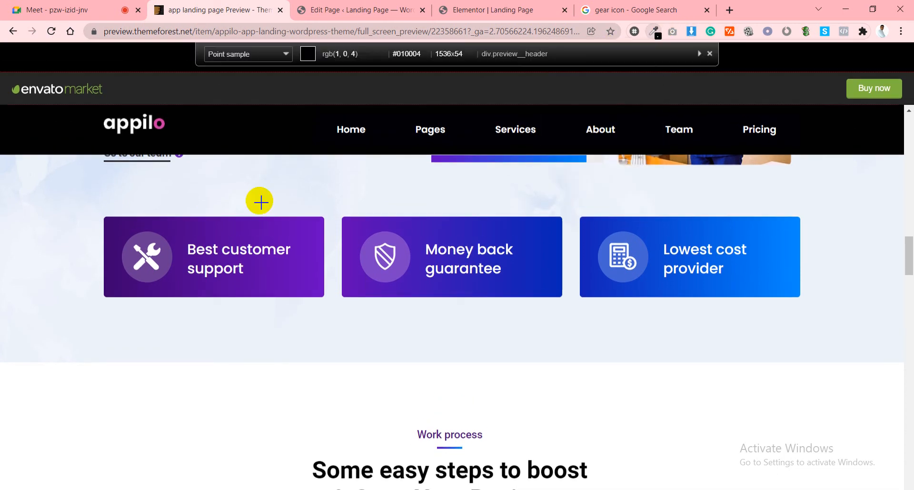
pyautogui.click(164, 263)
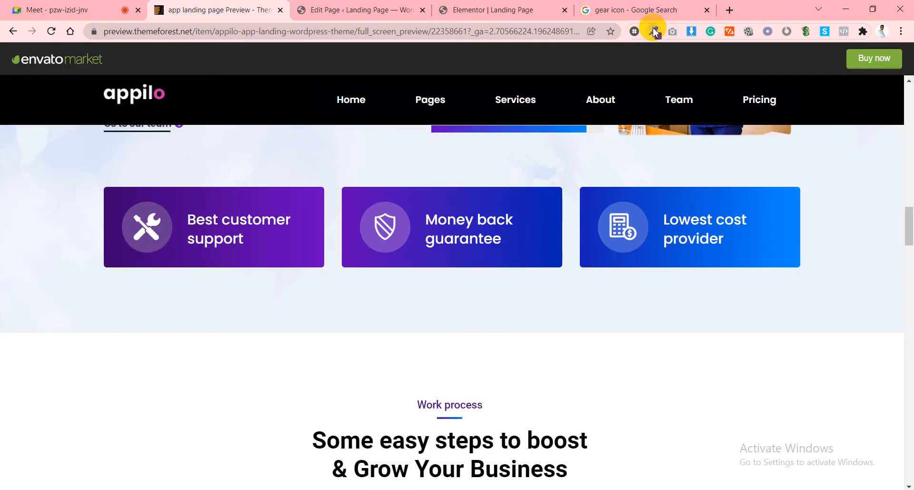
pyautogui.click(654, 32)
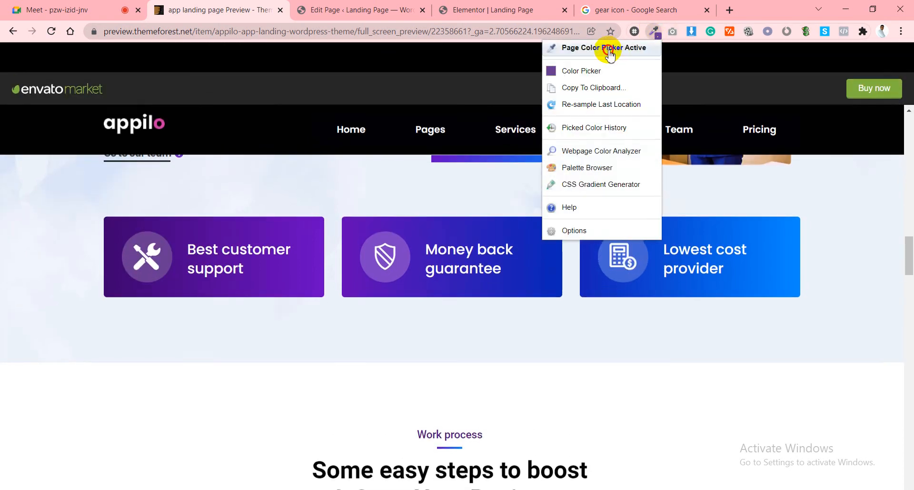
pyautogui.click(610, 49)
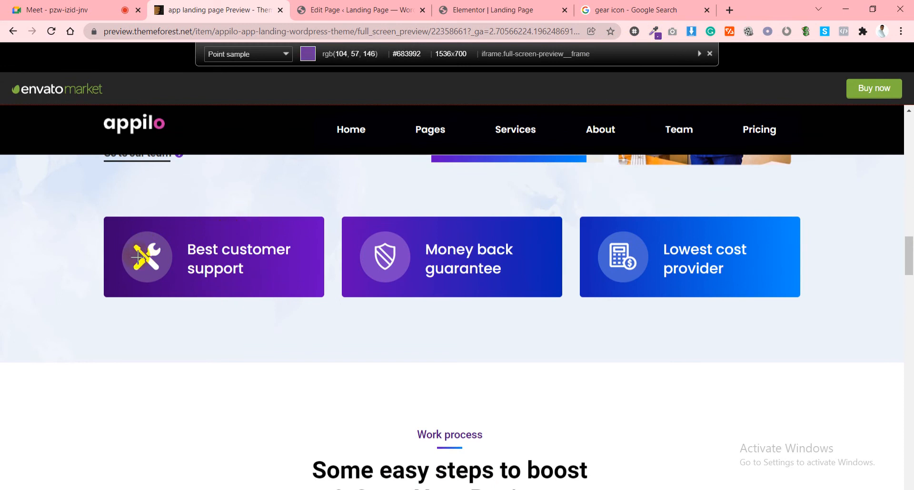
pyautogui.click(142, 248)
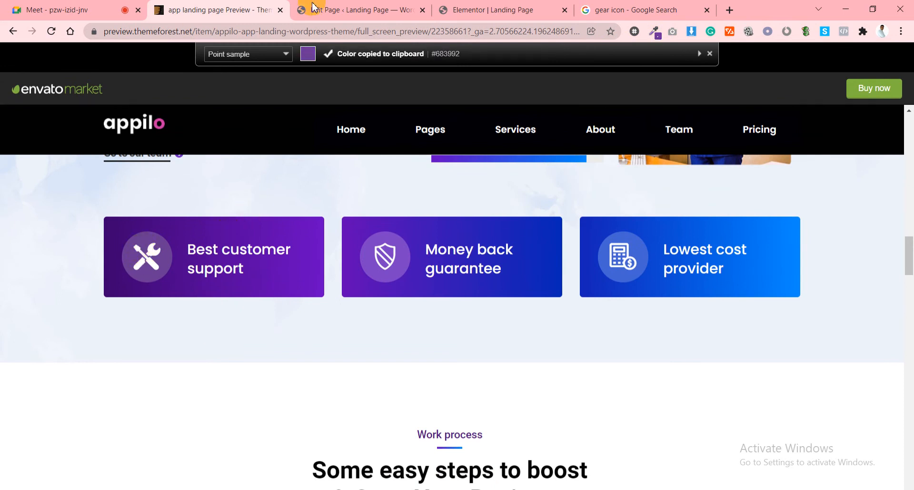
pyautogui.click(312, 9)
pyautogui.click(496, 10)
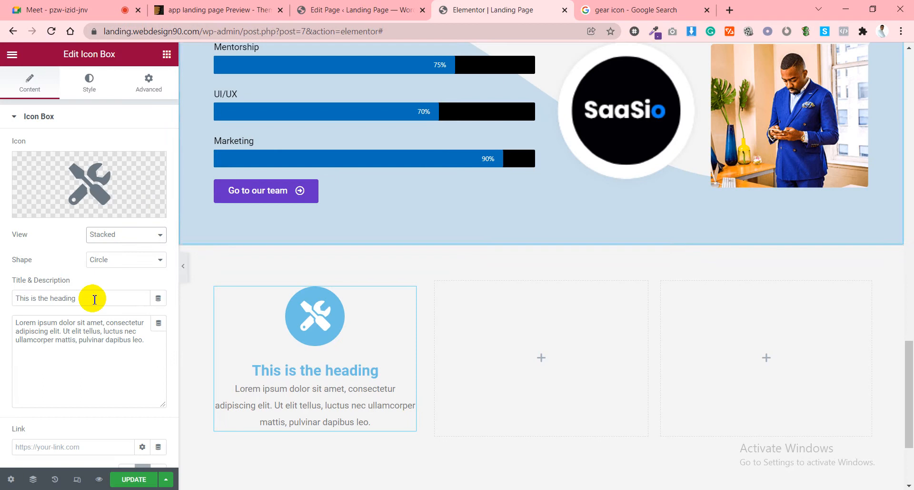
# Paste #683992 as the Icon Box's primary icon colour under Style > Icon.
pyautogui.click(91, 91)
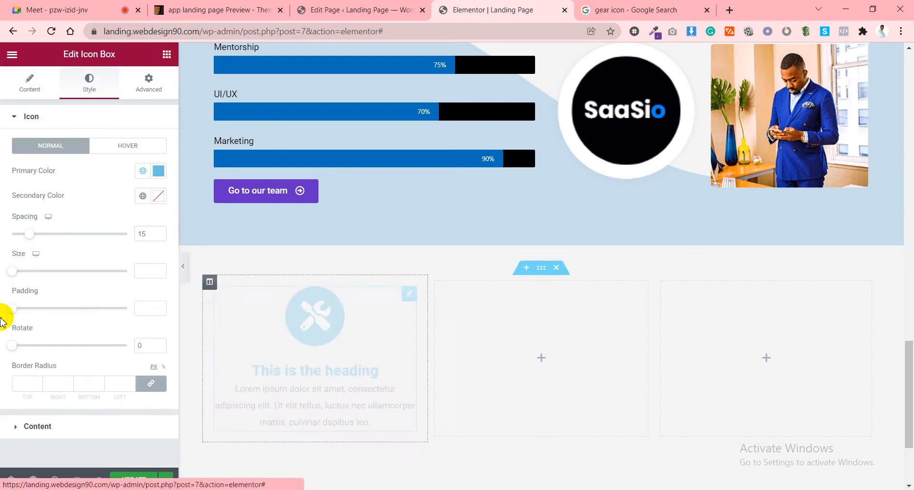
pyautogui.click(158, 172)
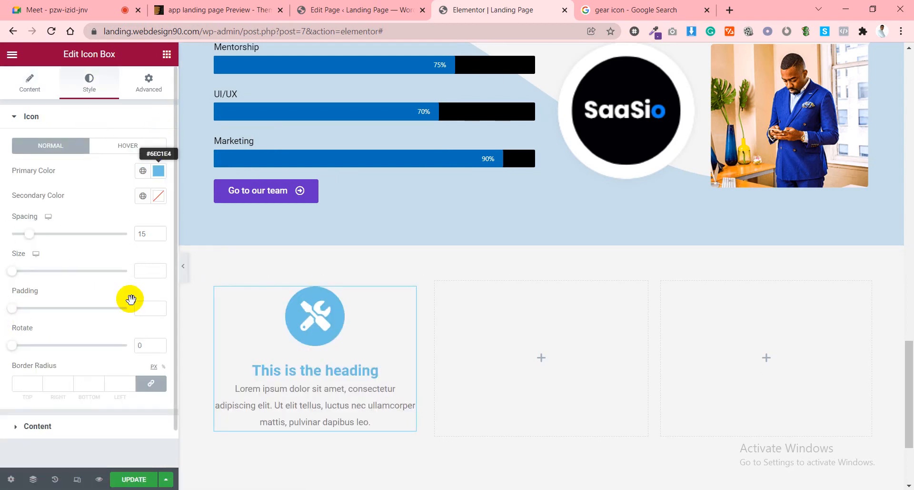
pyautogui.hotkey('ctrl', 'v')
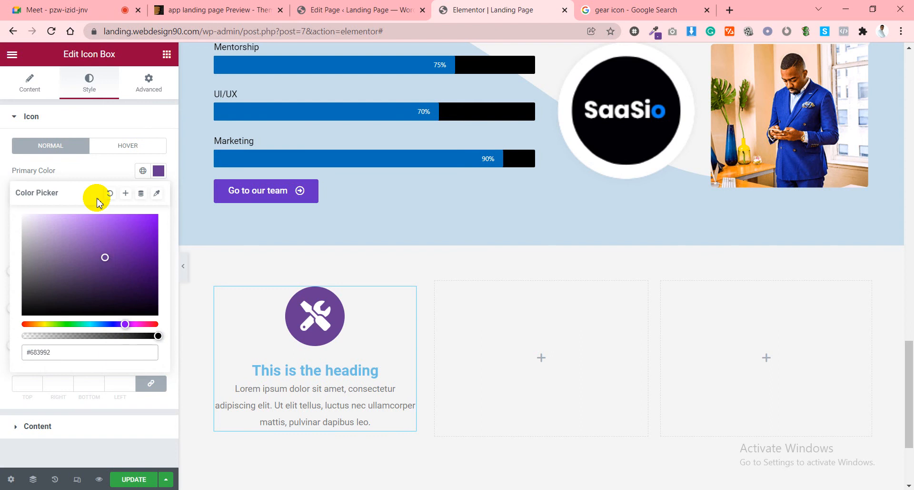
pyautogui.click(92, 170)
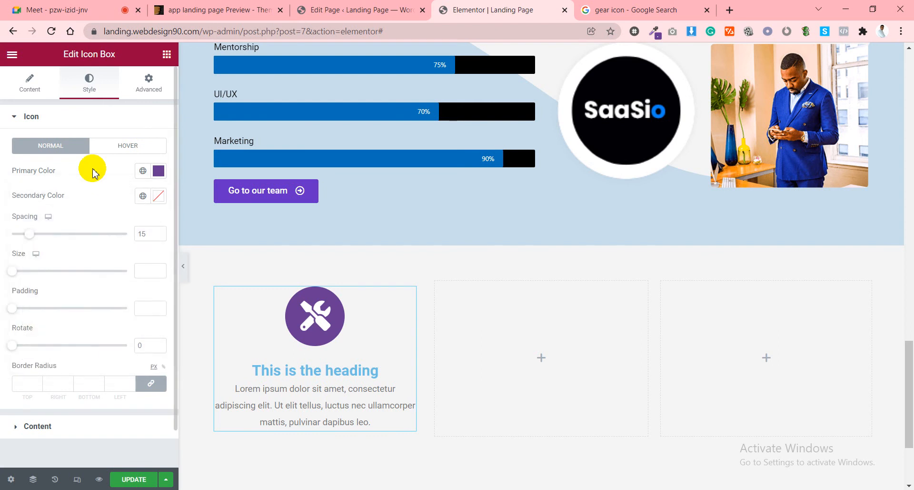
pyautogui.click(36, 86)
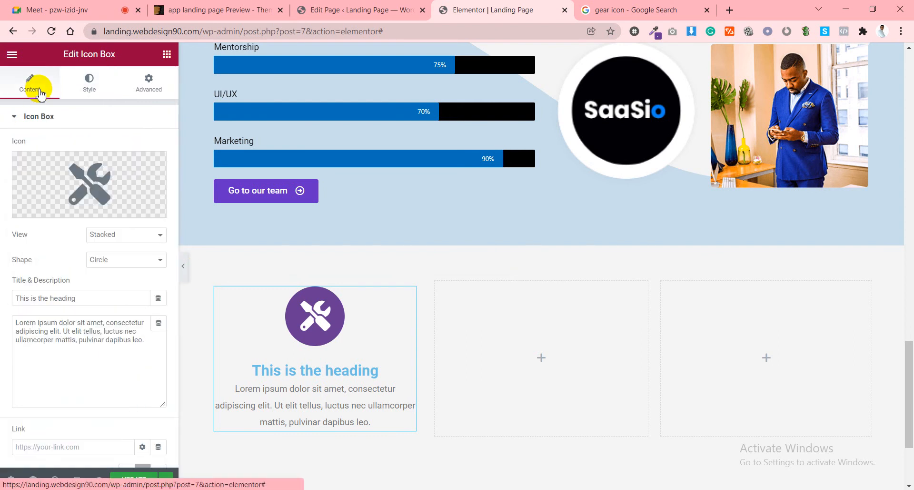
# Title the Icon Box 'Best customer support', copied from the Appilo card, and clear its description.
pyautogui.tripleClick(89, 296)
pyautogui.hotkey('ctrl', 'v')
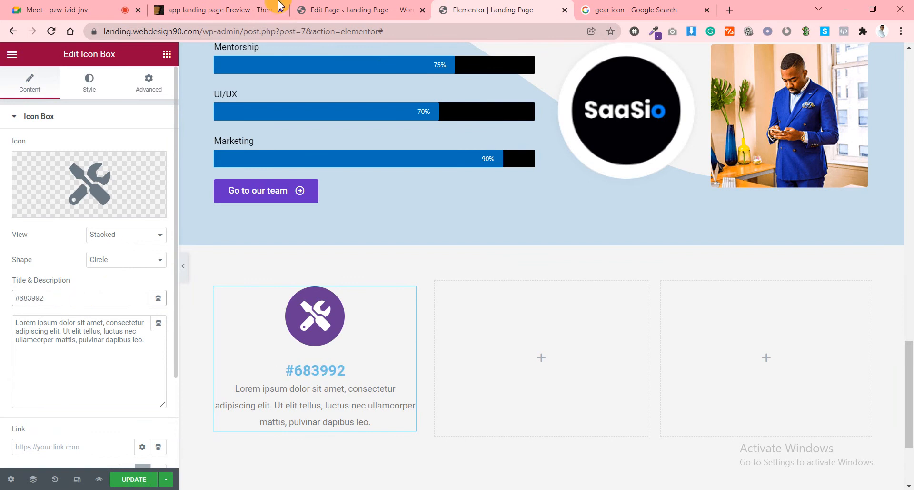
pyautogui.click(266, 9)
pyautogui.tripleClick(211, 227)
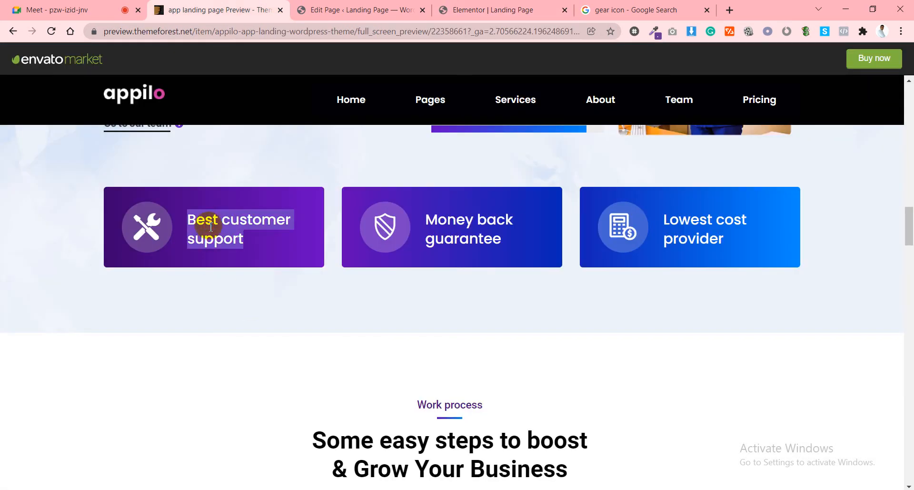
pyautogui.rightClick(211, 227)
pyautogui.click(231, 235)
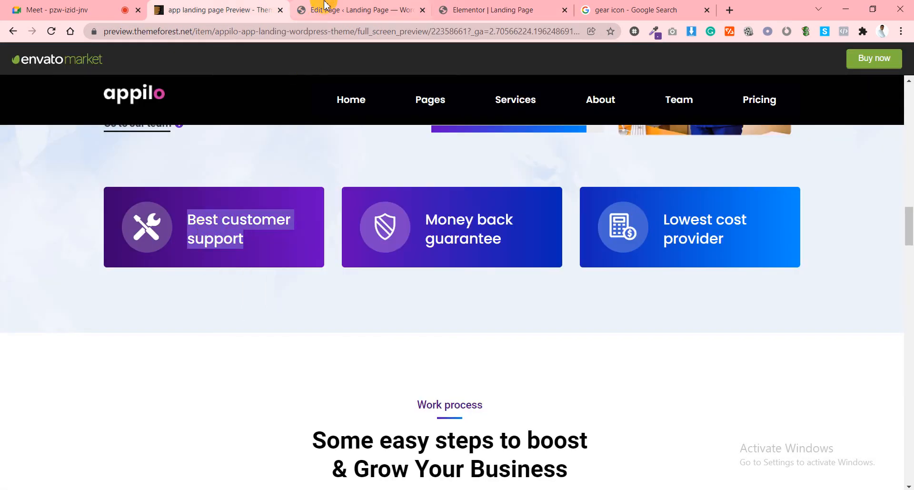
pyautogui.click(305, 8)
pyautogui.click(470, 8)
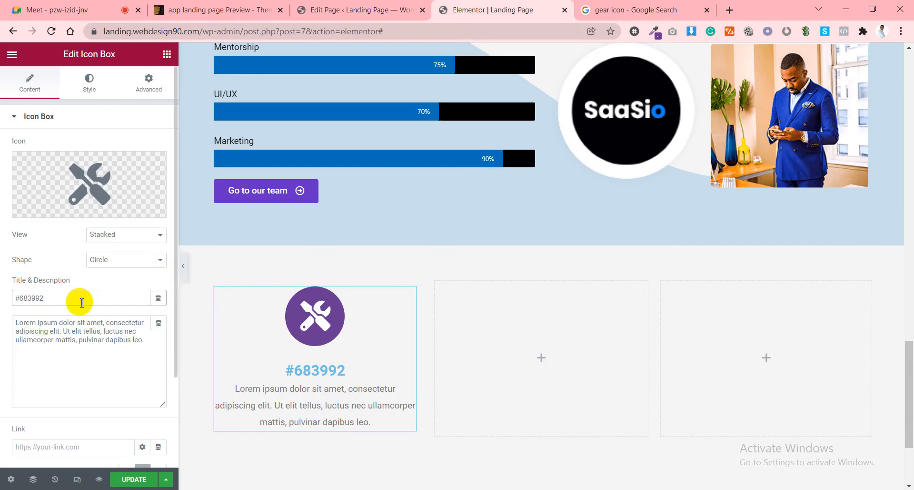
pyautogui.hotkey('ctrl', 'v')
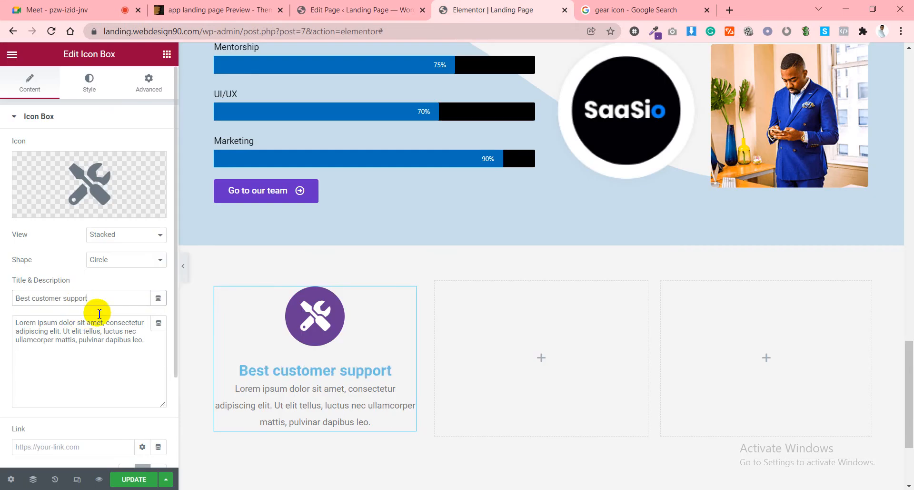
pyautogui.tripleClick(106, 339)
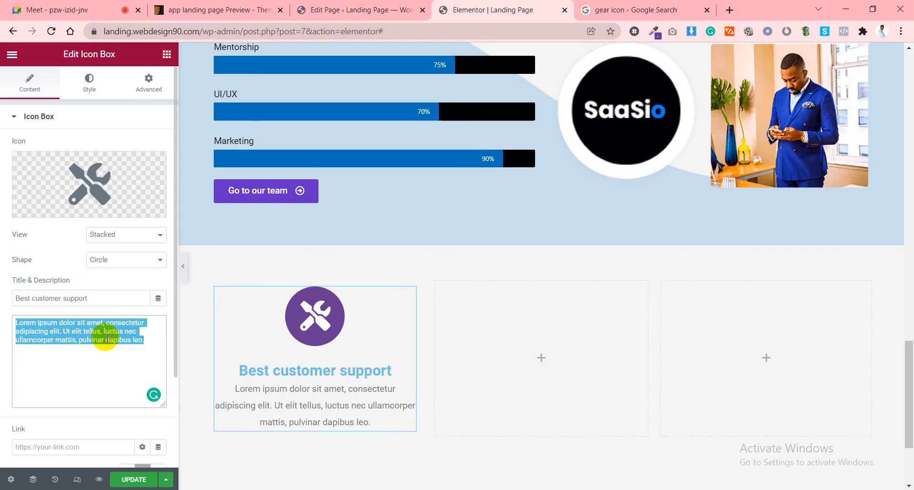
pyautogui.press('BackSpace')
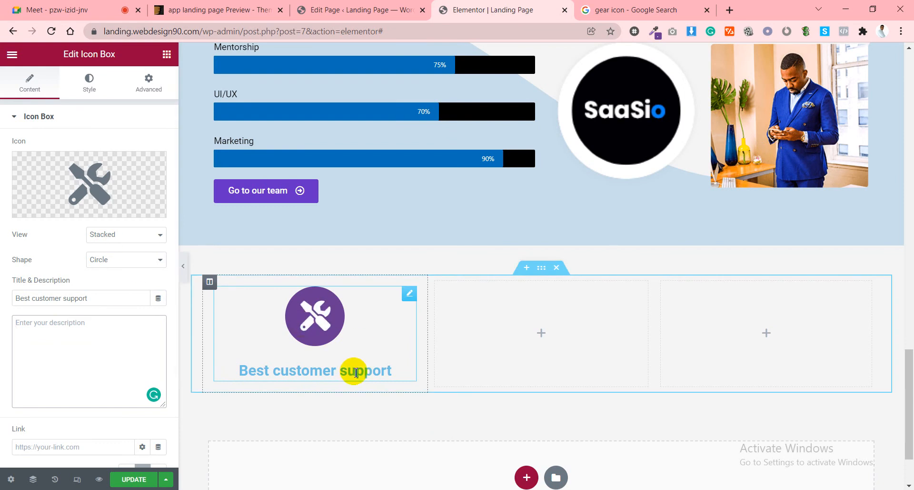
# Save the purple icon colour as a global colour named 'icon color'.
pyautogui.click(89, 88)
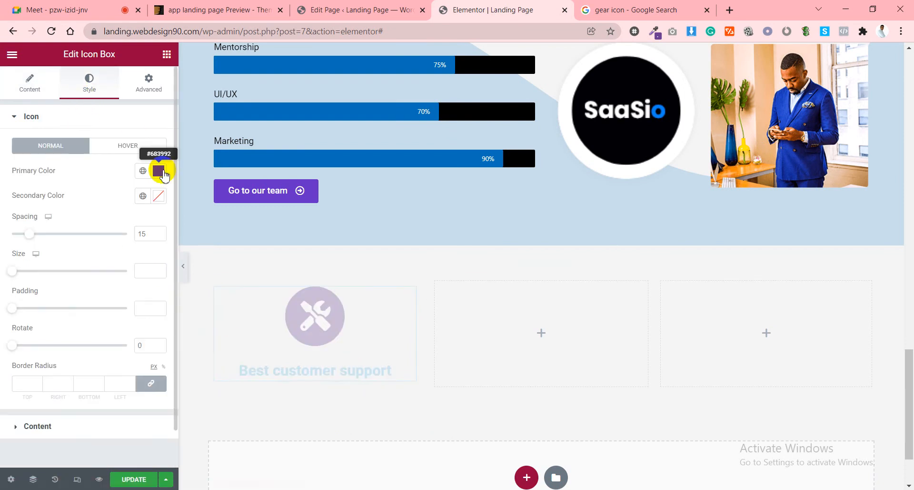
pyautogui.click(160, 171)
pyautogui.click(127, 193)
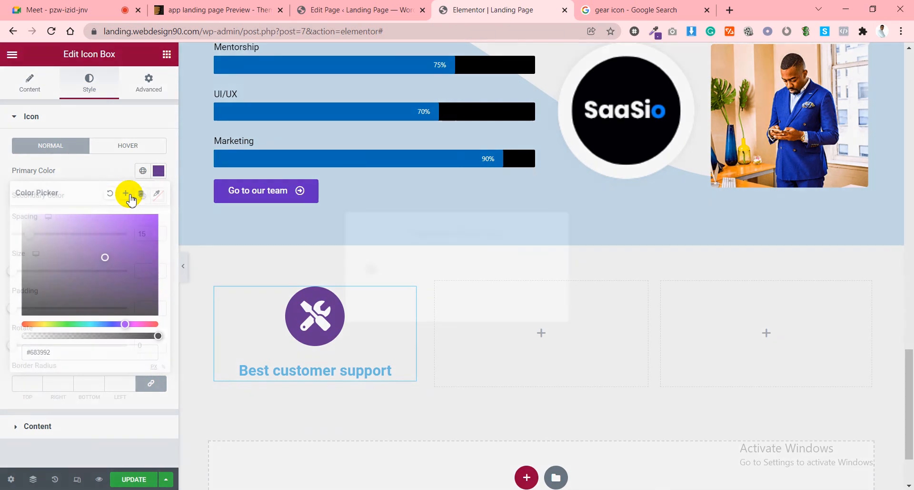
pyautogui.tripleClick(425, 275)
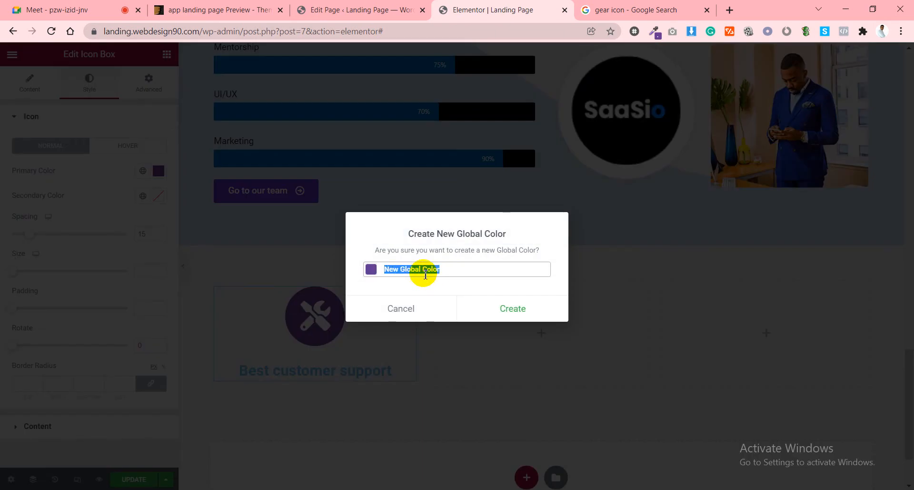
pyautogui.write('icon co')
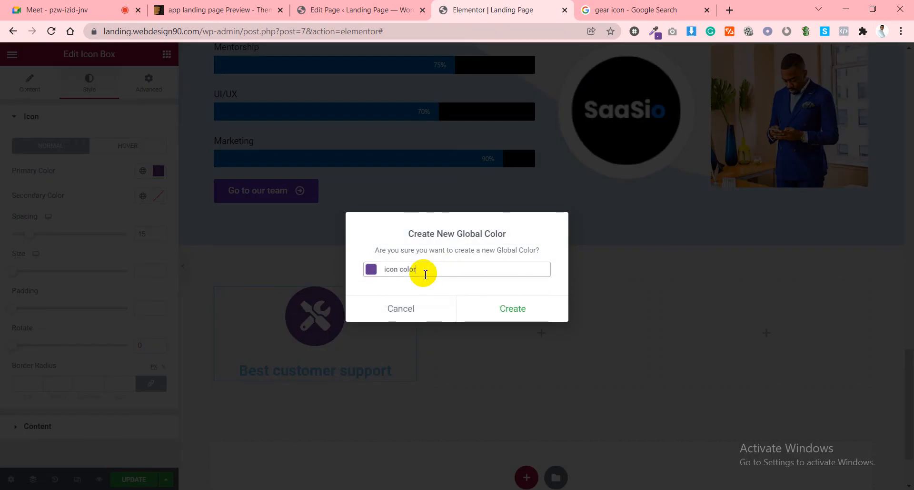
pyautogui.write('lor')
pyautogui.click(523, 310)
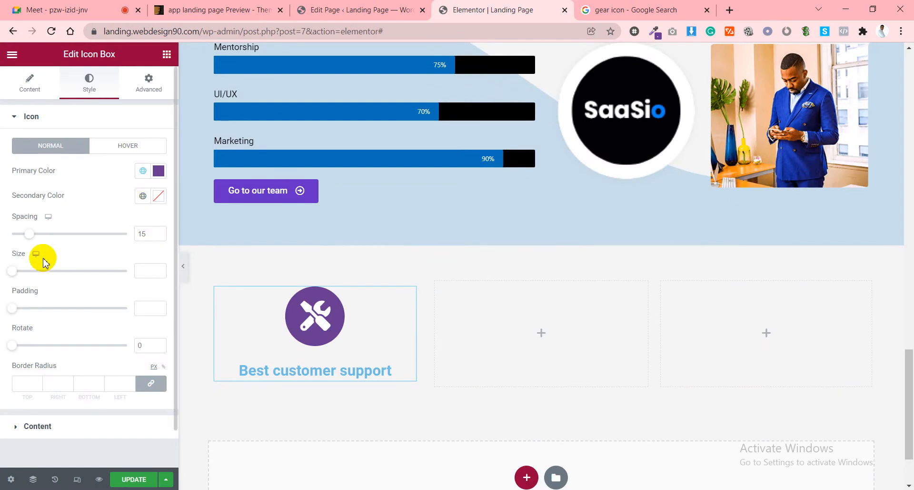
# Adjust the icon size against the Appilo reference, raising it from 35 to 39.
pyautogui.moveTo(15, 271); pyautogui.dragTo(29, 270)
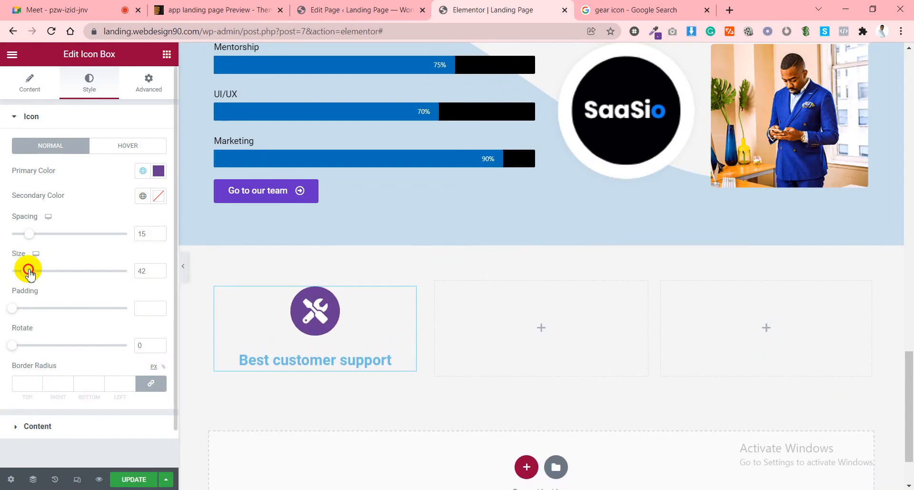
pyautogui.click(159, 270)
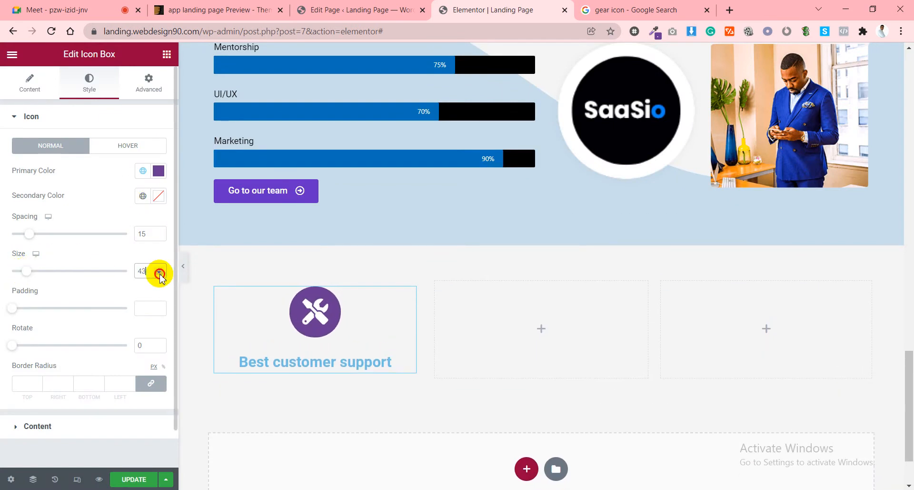
pyautogui.click(160, 274)
pyautogui.click(159, 274)
pyautogui.click(160, 274)
pyautogui.click(160, 275)
pyautogui.click(160, 275)
pyautogui.click(160, 275)
pyautogui.click(159, 275)
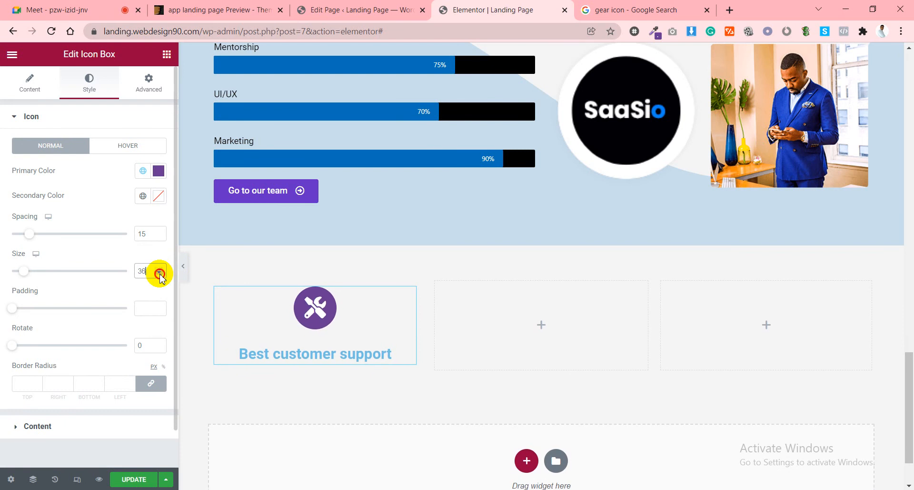
pyautogui.click(160, 275)
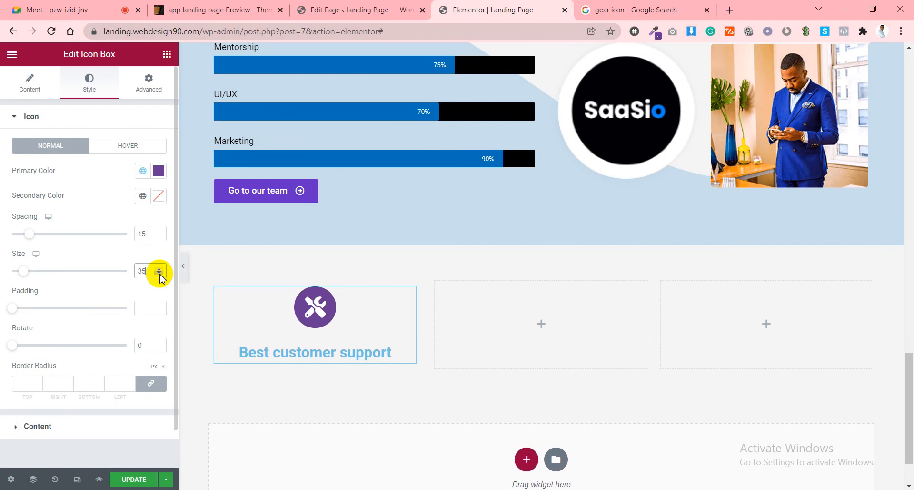
pyautogui.click(234, 8)
pyautogui.click(434, 6)
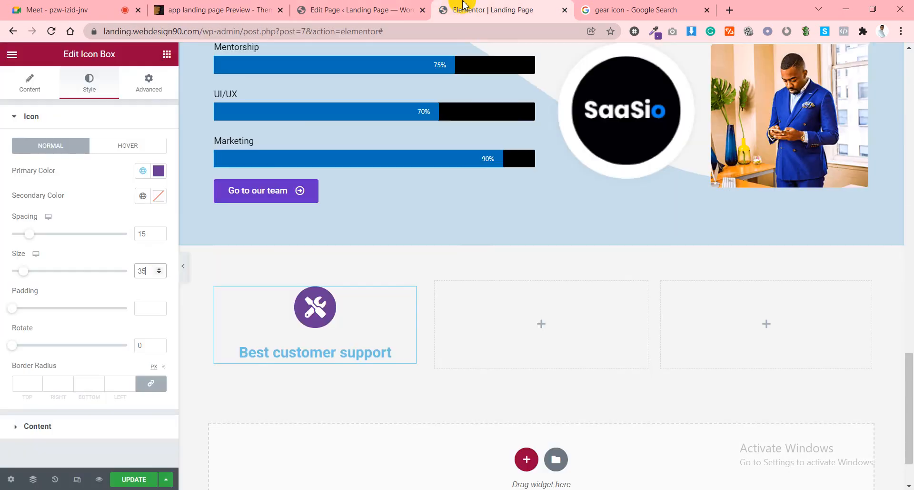
pyautogui.click(160, 268)
pyautogui.click(159, 268)
pyautogui.click(159, 268)
pyautogui.click(160, 268)
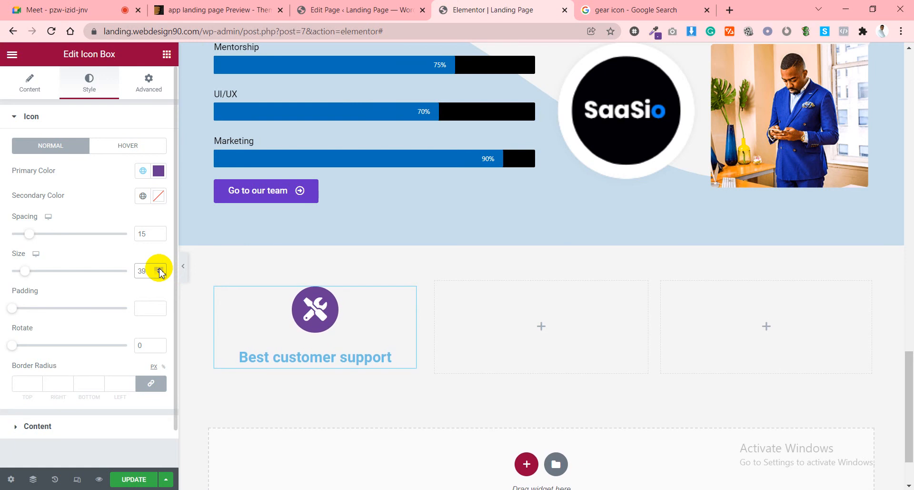
pyautogui.click(159, 268)
# Compare with the Appilo card and expand the Style > Content title and description settings.
pyautogui.click(33, 83)
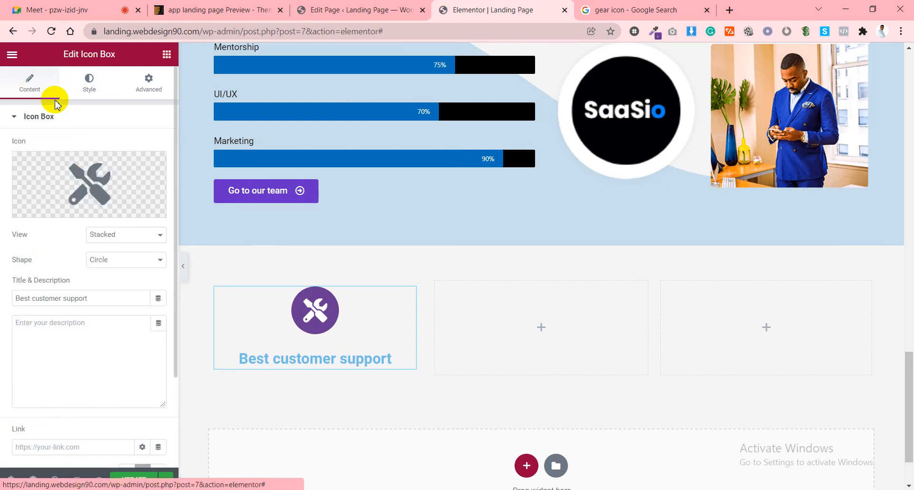
pyautogui.click(97, 98)
pyautogui.click(238, 7)
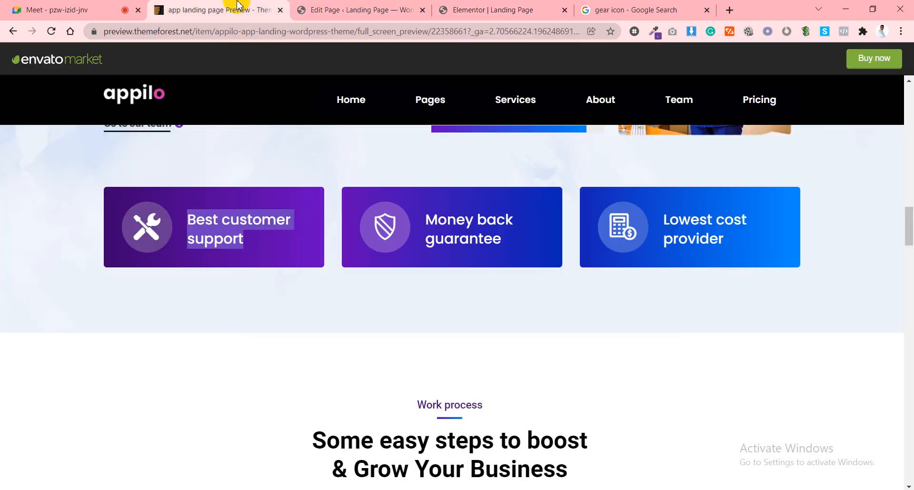
pyautogui.click(270, 246)
pyautogui.click(365, 6)
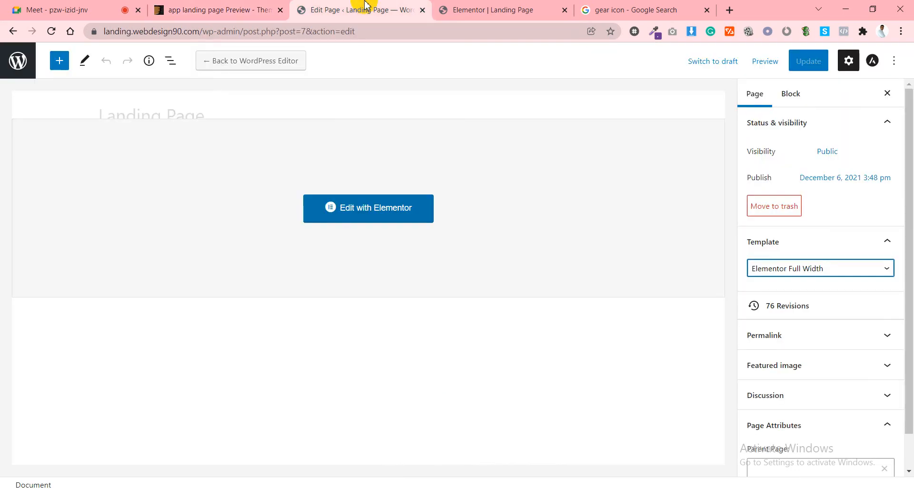
pyautogui.click(490, 8)
pyautogui.click(53, 425)
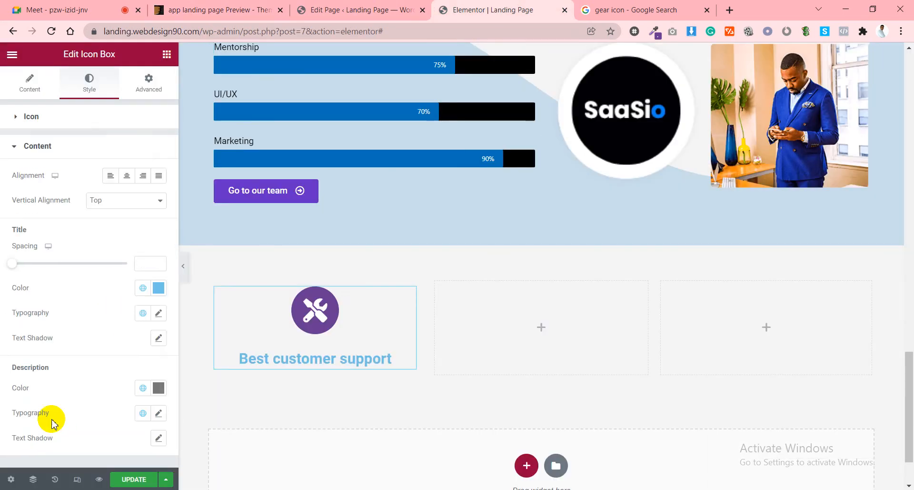
# Make the Best customer support title bright blue.
pyautogui.click(158, 288)
pyautogui.moveTo(108, 370); pyautogui.dragTo(3, 314)
pyautogui.click(100, 381)
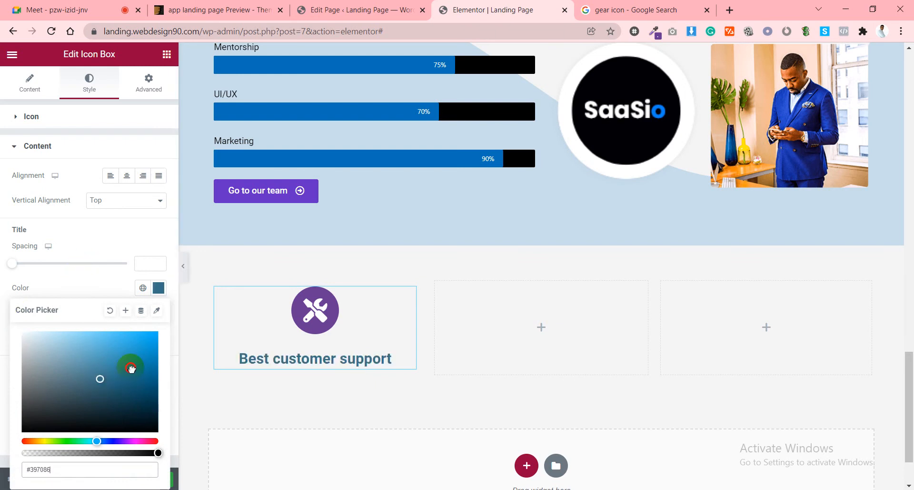
pyautogui.click(153, 348)
pyautogui.click(77, 254)
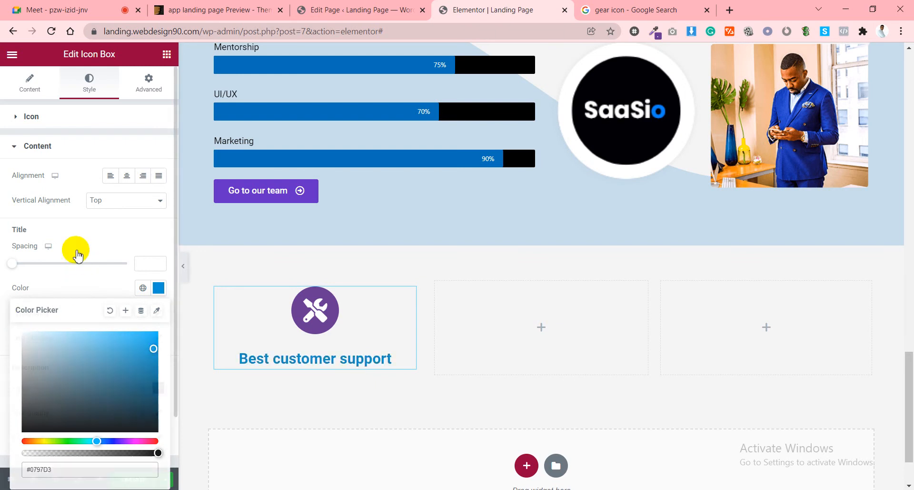
# Left-align the icon box content and set Vertical Alignment to Middle.
pyautogui.click(111, 176)
pyautogui.click(113, 200)
pyautogui.click(108, 222)
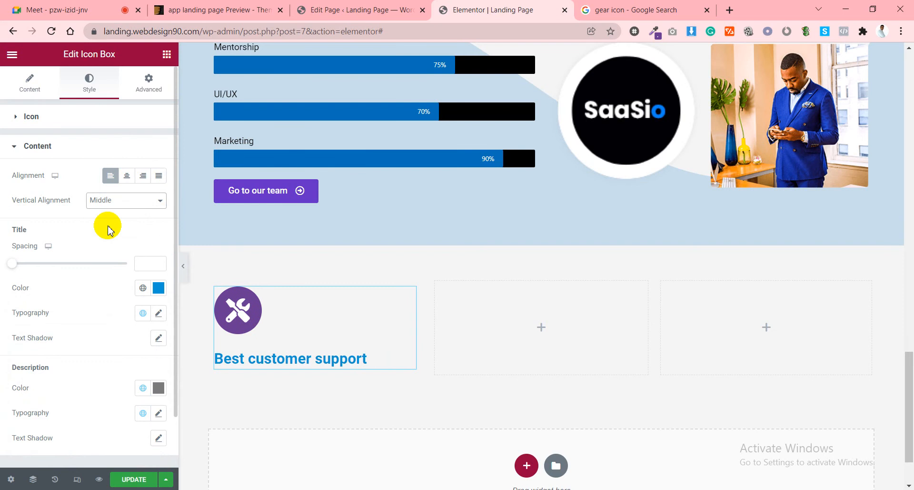
pyautogui.scroll(-2, 90, 296)
pyautogui.scroll(2, 72, 214)
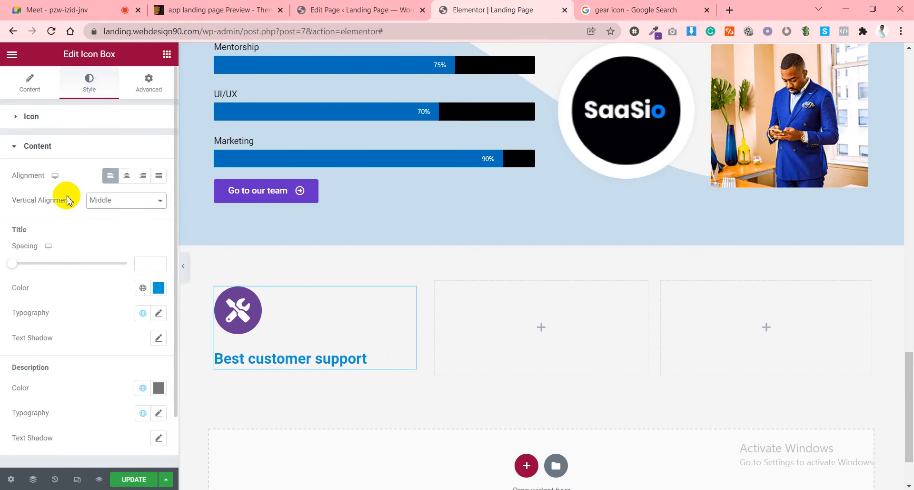
pyautogui.click(74, 123)
pyautogui.click(41, 119)
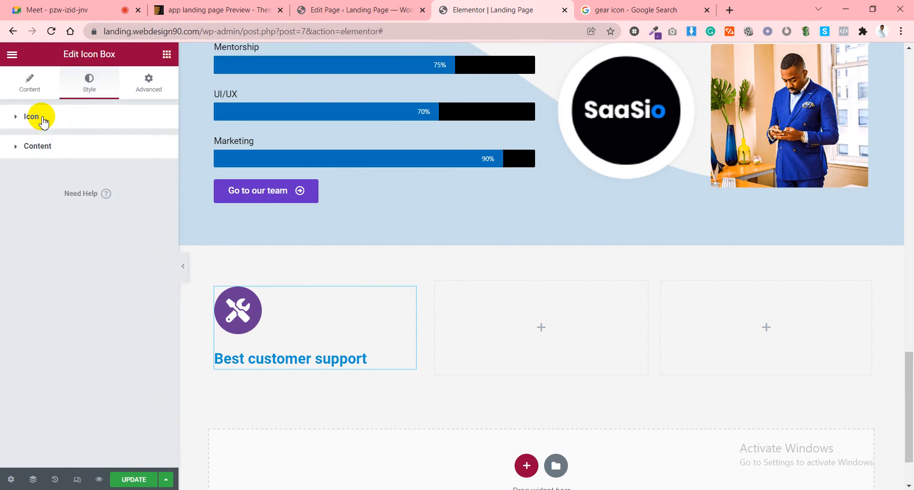
pyautogui.click(42, 119)
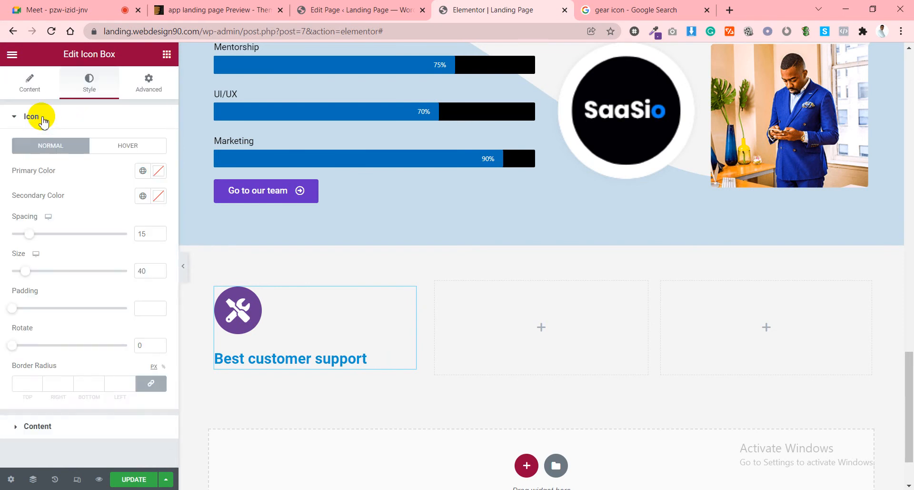
# Place the Best customer support icon to the left of its title.
pyautogui.click(28, 82)
pyautogui.scroll(-3, 76, 295)
pyautogui.click(126, 355)
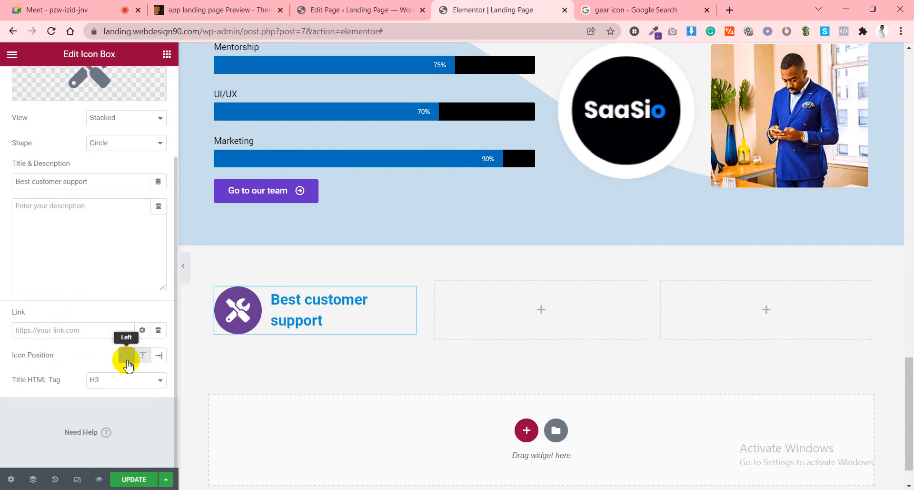
pyautogui.scroll(3, 76, 372)
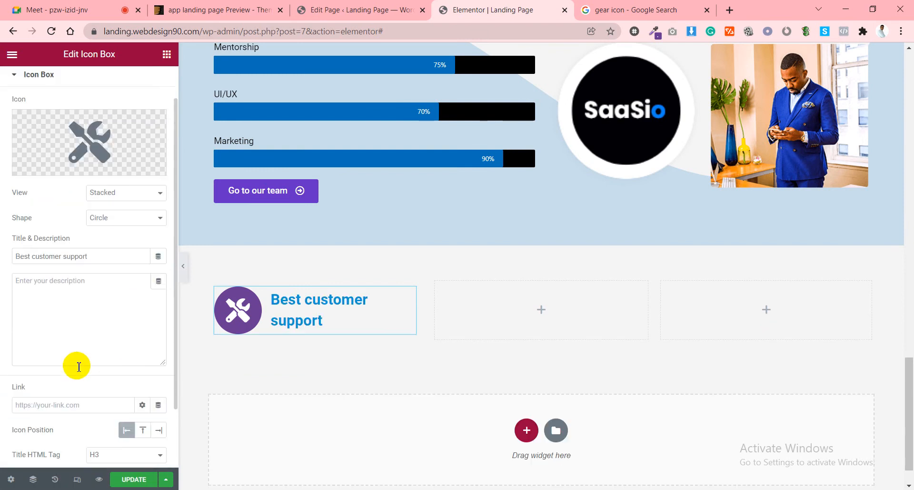
# Widen the icon spacing from 15 to 28, checking it against the Appilo reference.
pyautogui.click(89, 79)
pyautogui.click(223, 9)
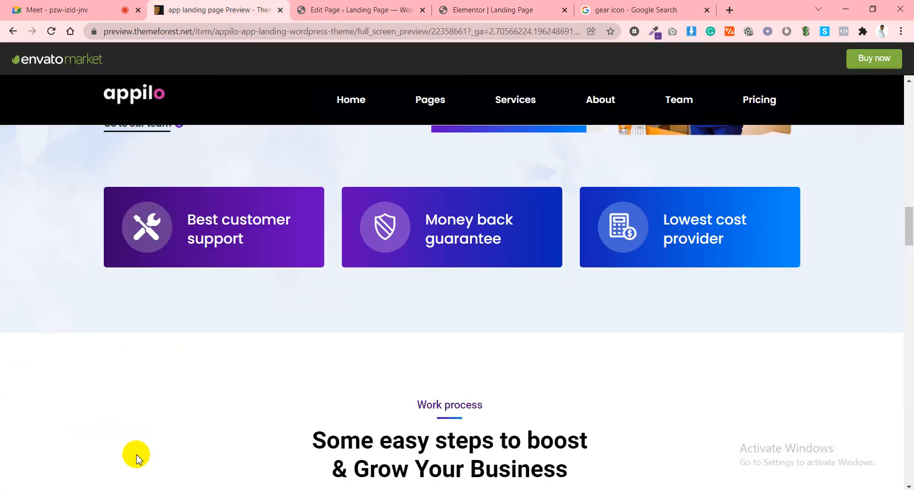
pyautogui.click(467, 6)
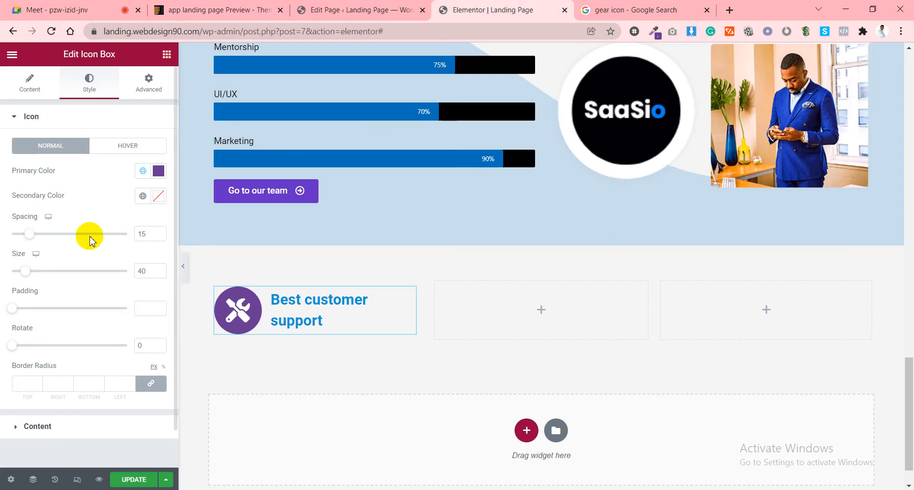
pyautogui.moveTo(29, 233)
pyautogui.mouseDown()
pyautogui.moveTo(53, 233)
pyautogui.moveTo(44, 233)
pyautogui.mouseUp()
pyautogui.click(231, 10)
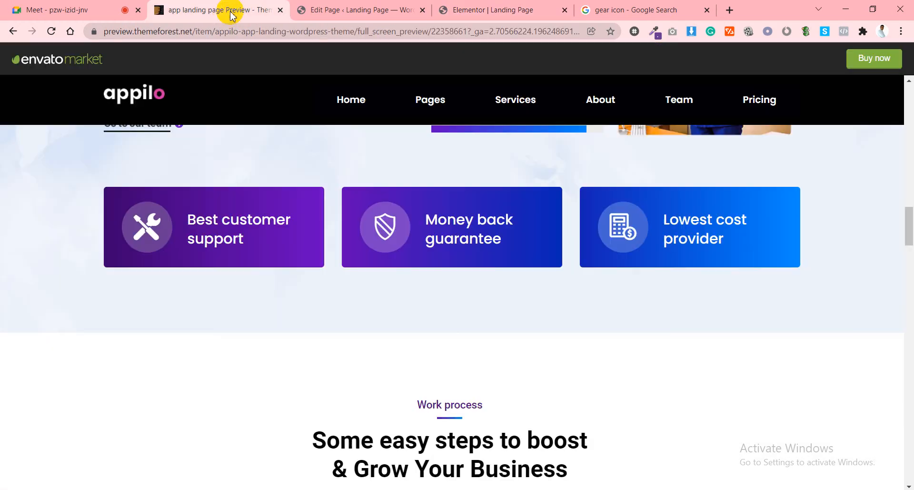
pyautogui.click(454, 5)
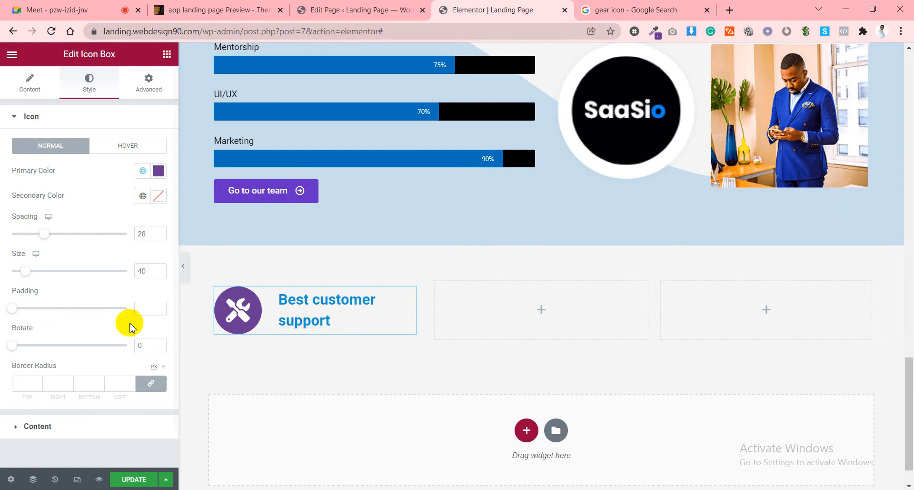
pyautogui.click(38, 425)
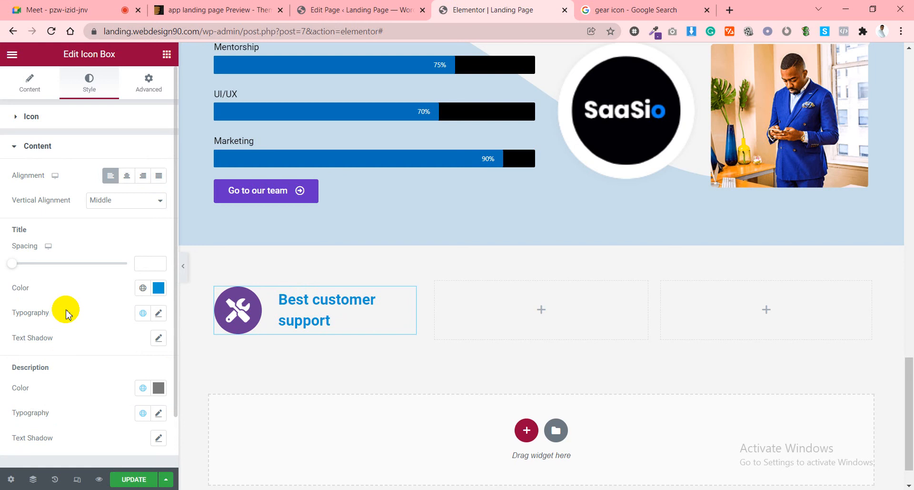
# Set the icon box title typography's line height to 30 px.
pyautogui.scroll(-2, 67, 313)
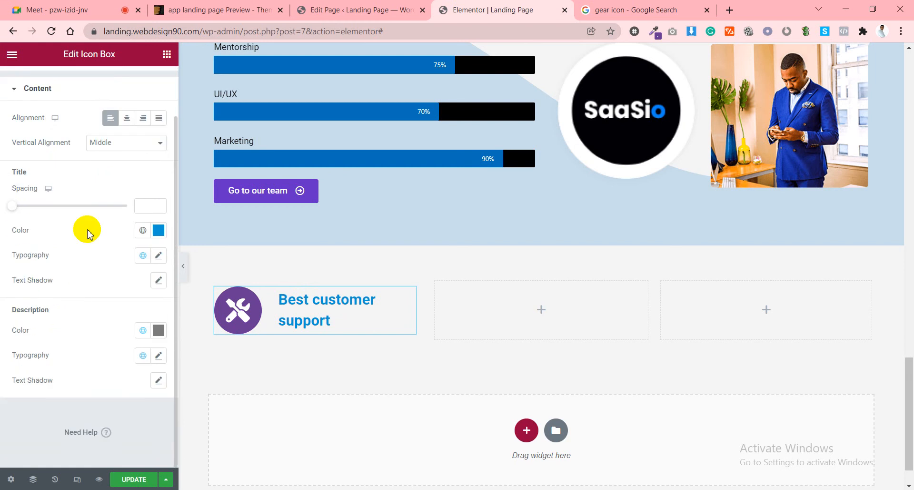
pyautogui.click(160, 256)
pyautogui.scroll(-2, 71, 357)
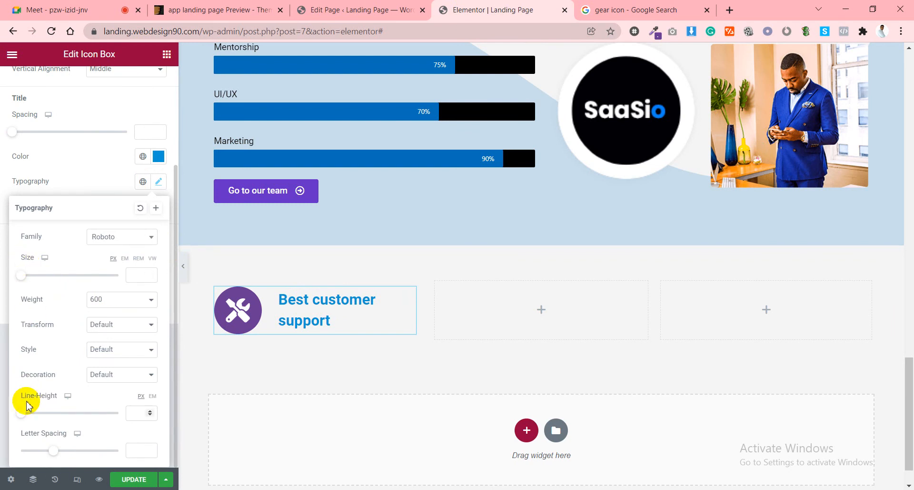
pyautogui.moveTo(31, 412); pyautogui.dragTo(52, 409)
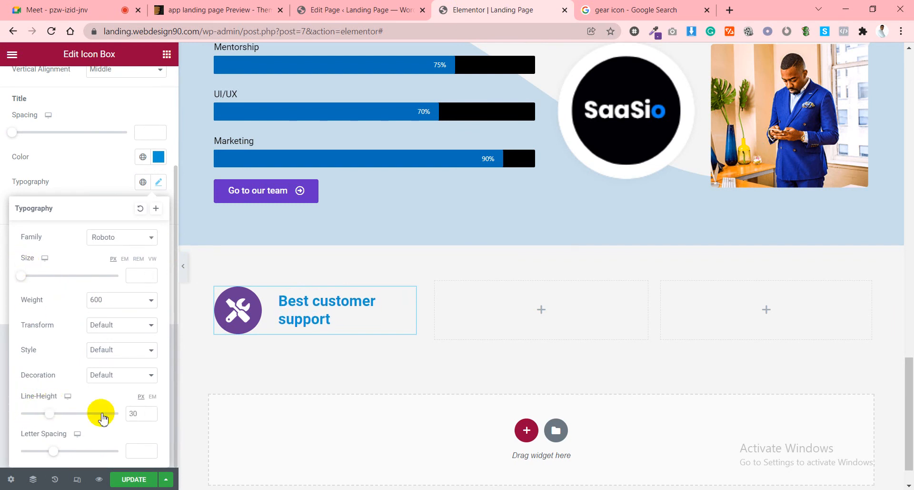
pyautogui.click(91, 160)
pyautogui.click(233, 7)
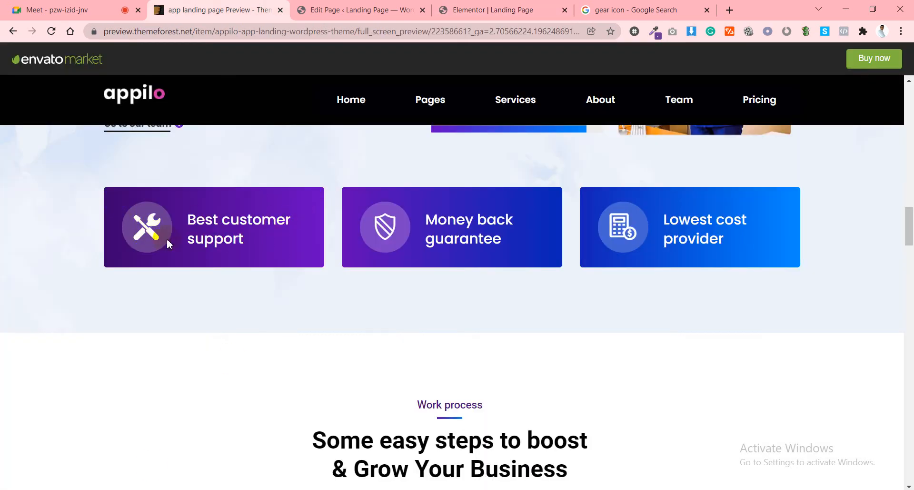
# Sample the first Appilo card's dark purple #3D0072 to the clipboard.
pyautogui.click(657, 32)
pyautogui.click(603, 45)
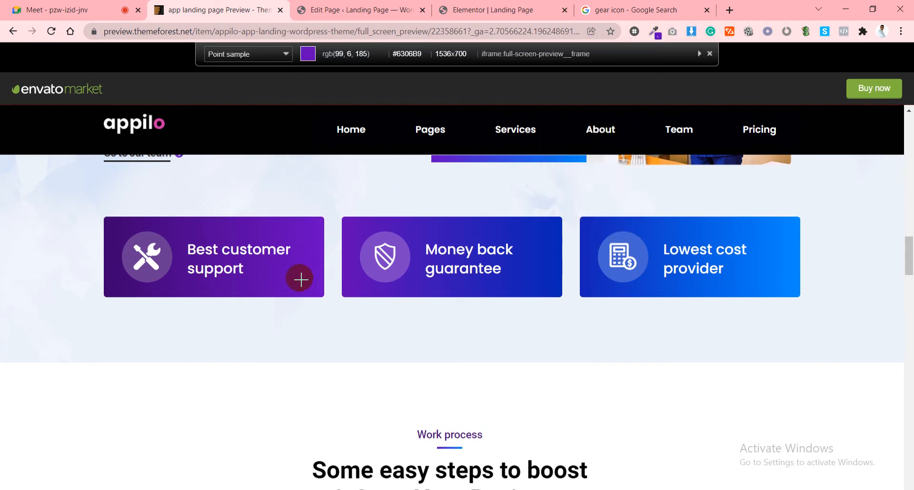
pyautogui.click(123, 231)
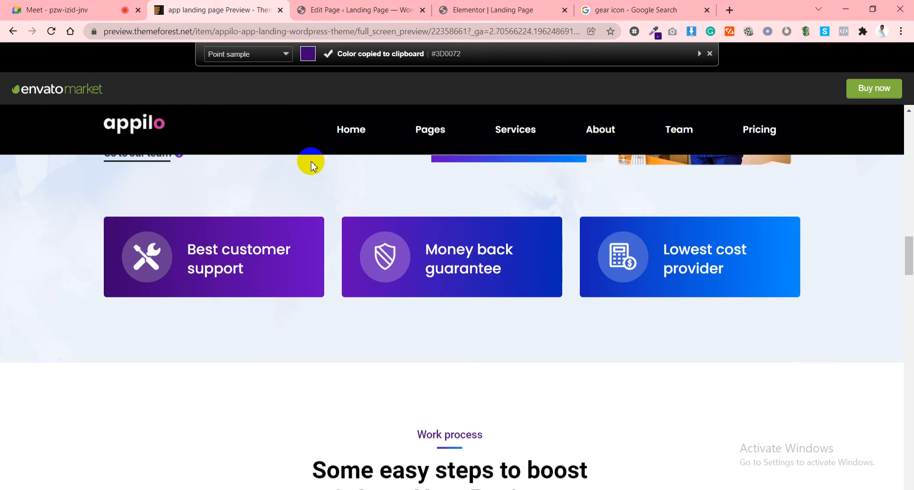
pyautogui.click(349, 7)
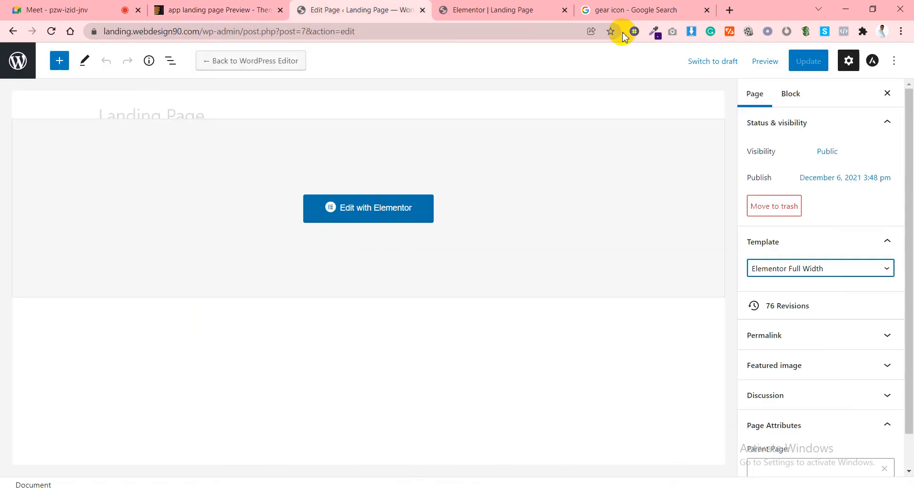
pyautogui.click(505, 8)
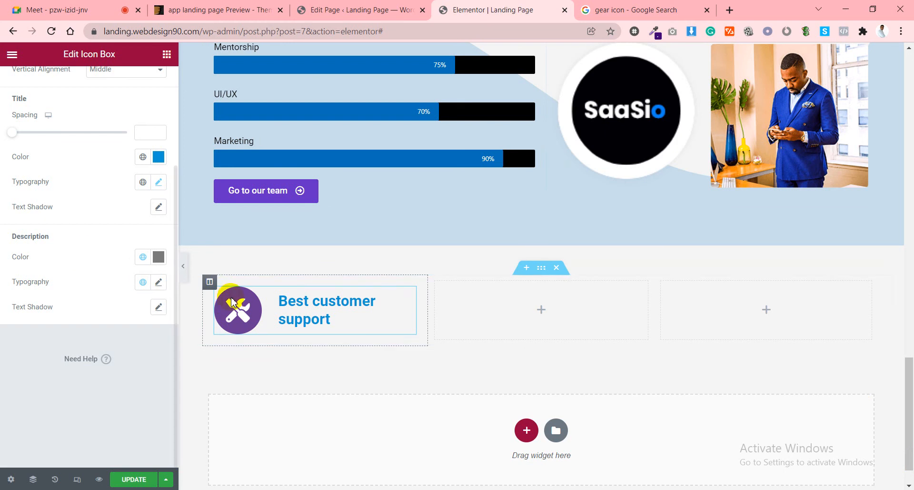
# Give the icon box's column a gradient background starting from the pasted #3D0072.
pyautogui.click(210, 281)
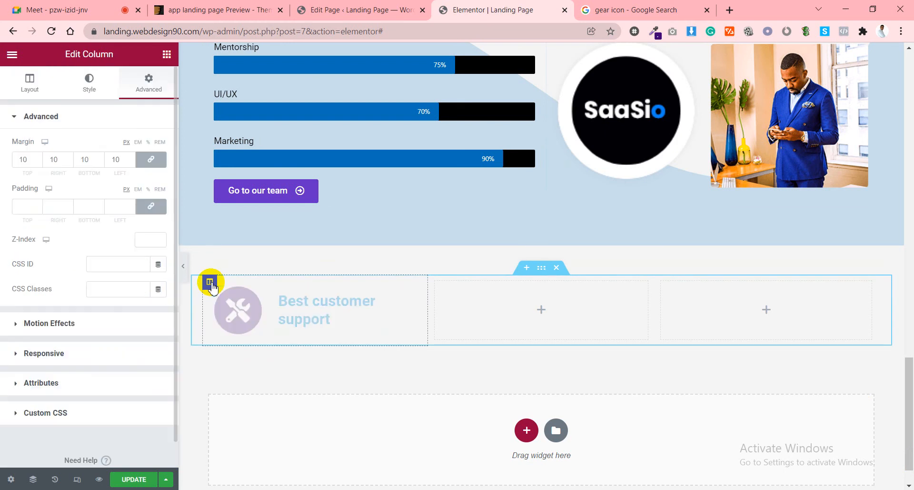
pyautogui.click(90, 86)
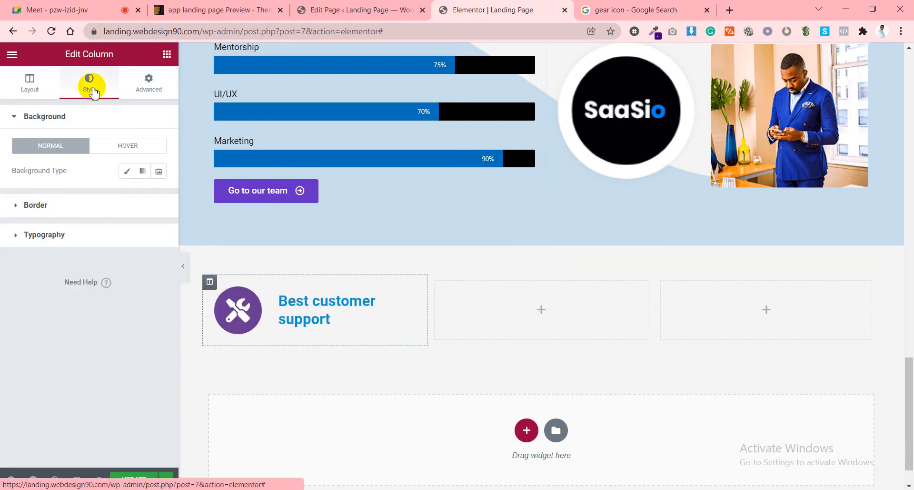
pyautogui.click(143, 171)
pyautogui.click(154, 196)
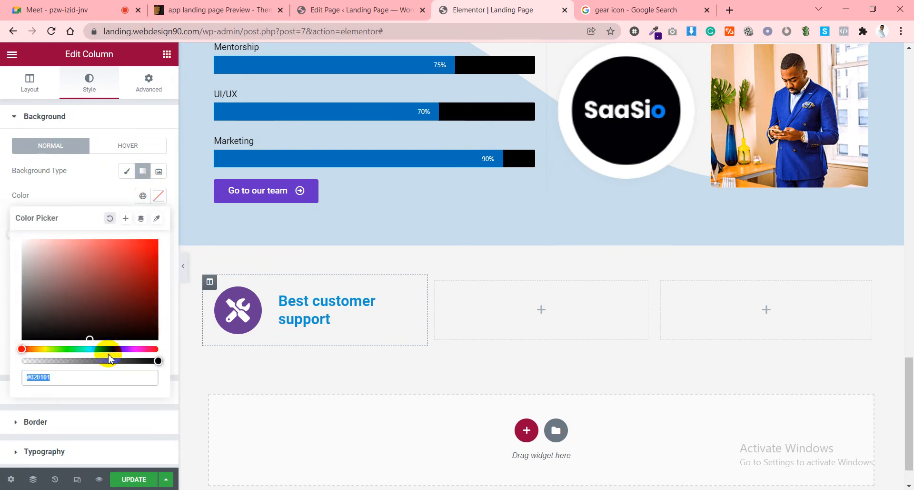
pyautogui.hotkey('ctrl', 'v')
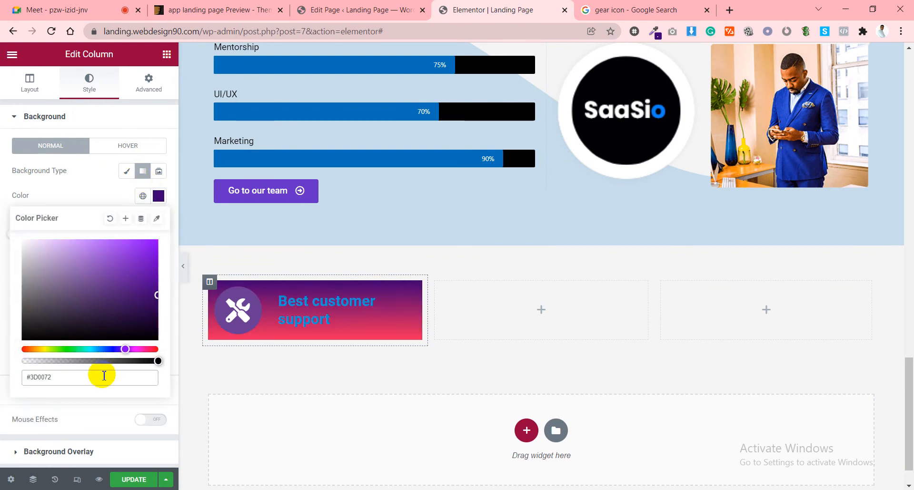
pyautogui.click(95, 195)
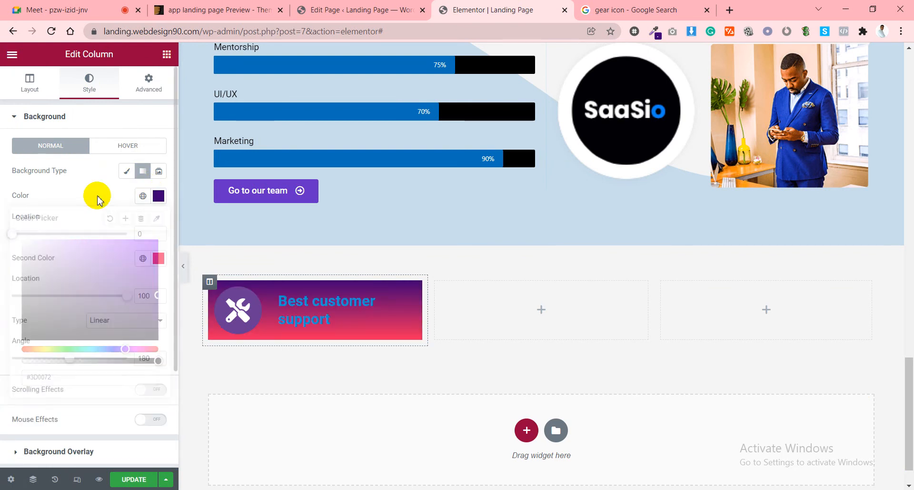
# Set the gradient's second colour to the global 'icon color'.
pyautogui.click(143, 258)
pyautogui.scroll(-3, 86, 381)
pyautogui.scroll(-1, 85, 410)
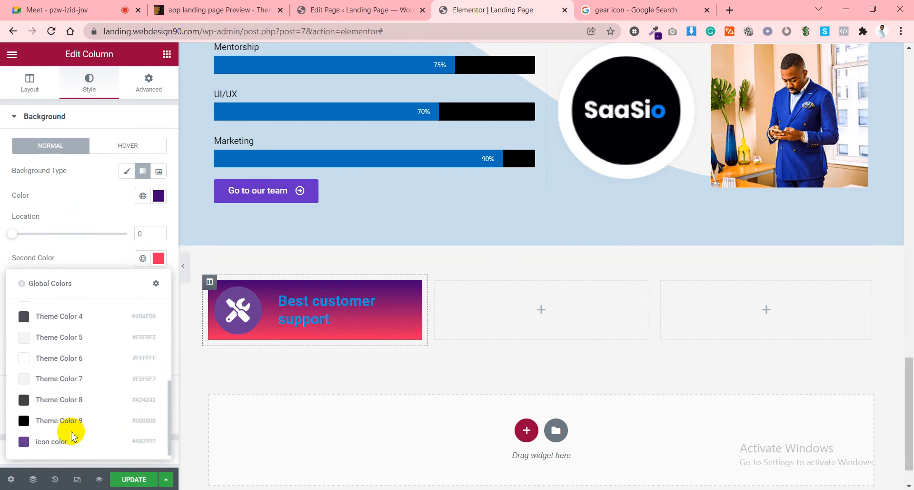
pyautogui.click(62, 443)
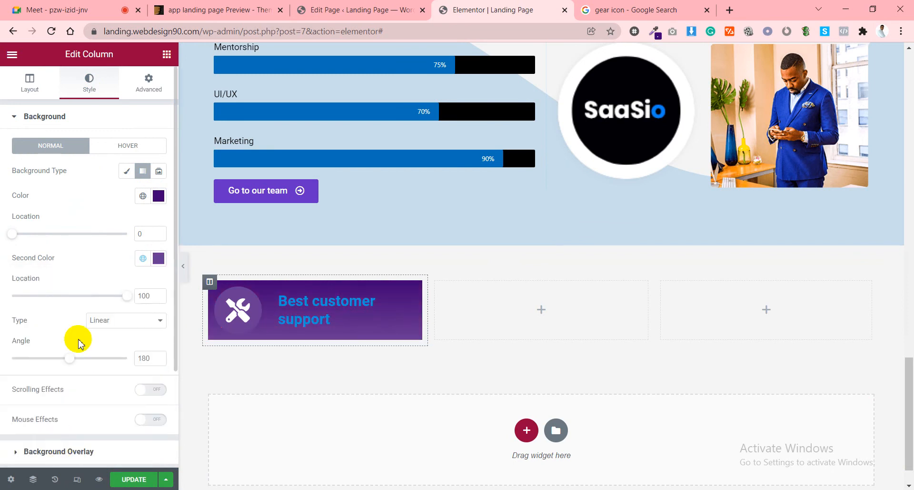
pyautogui.click(619, 9)
pyautogui.click(400, 9)
pyautogui.click(235, 6)
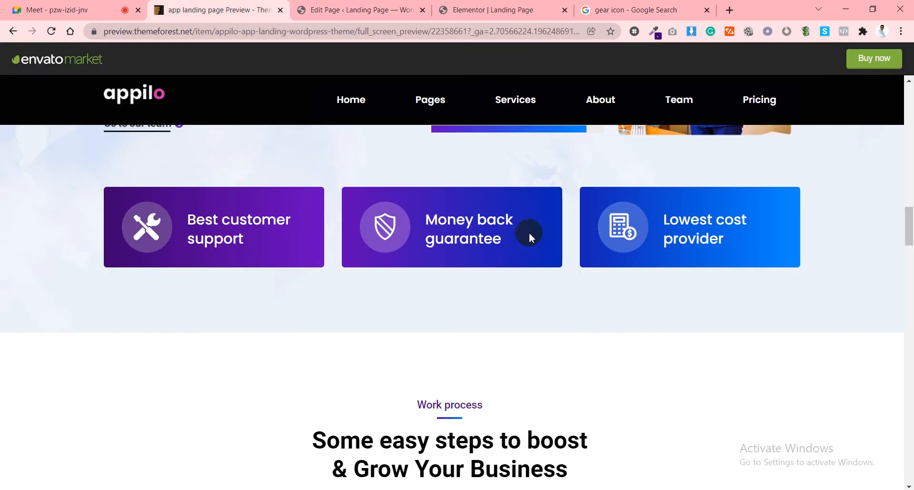
# Copy the blue from the Appilo Money back guarantee card's gradient.
pyautogui.click(656, 38)
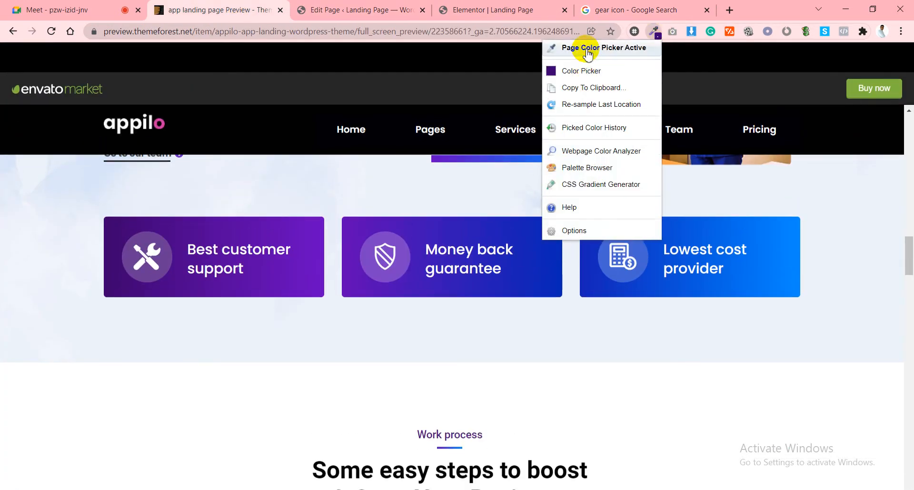
pyautogui.click(588, 52)
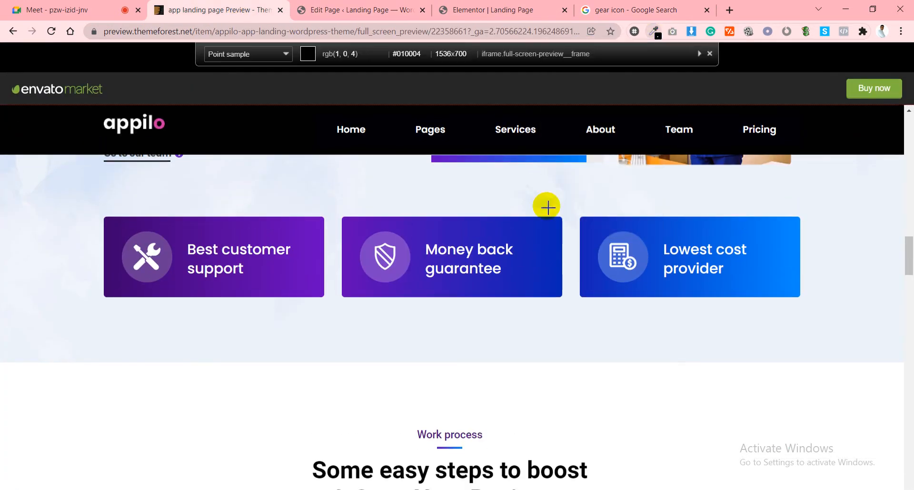
pyautogui.click(545, 251)
pyautogui.click(343, 9)
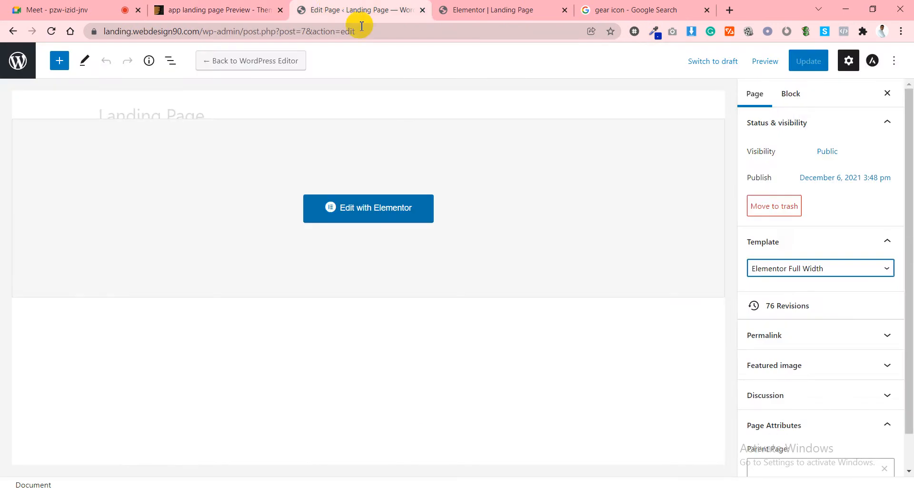
pyautogui.click(457, 9)
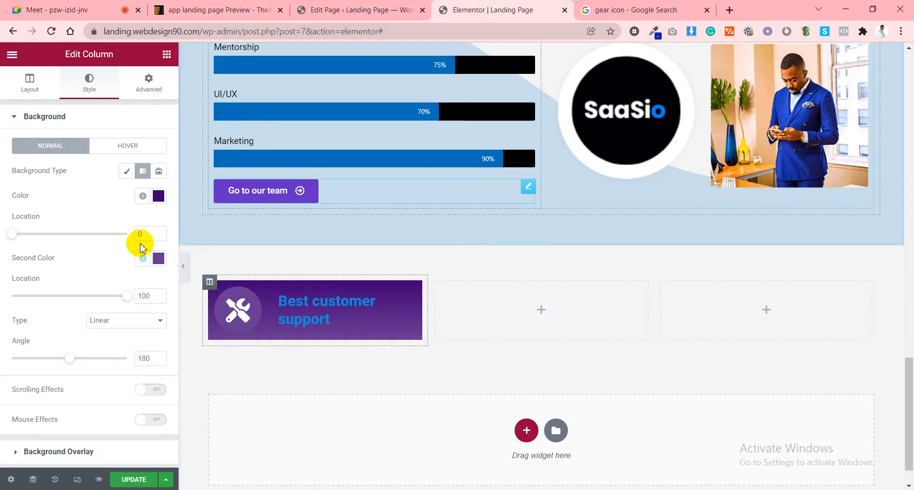
# Replace the gradient's second colour #683992 with the copied blue.
pyautogui.click(159, 258)
pyautogui.tripleClick(81, 445)
pyautogui.hotkey('ctrl', 'v')
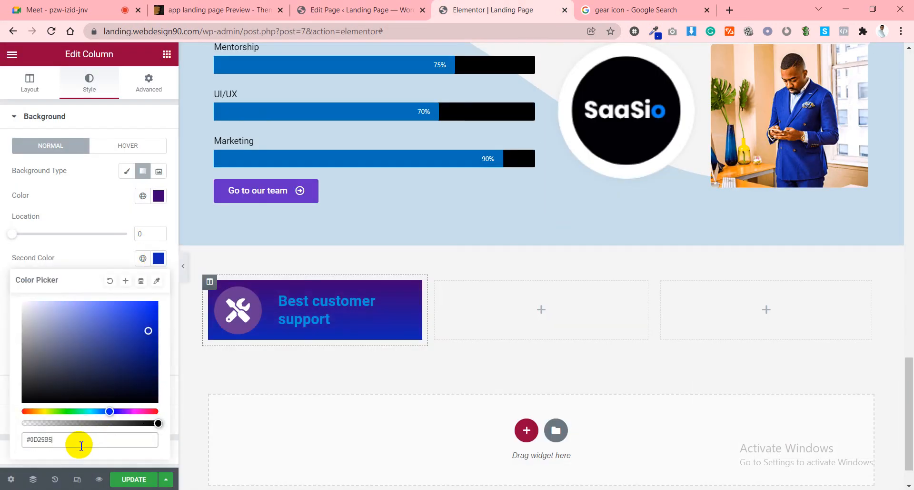
pyautogui.click(89, 259)
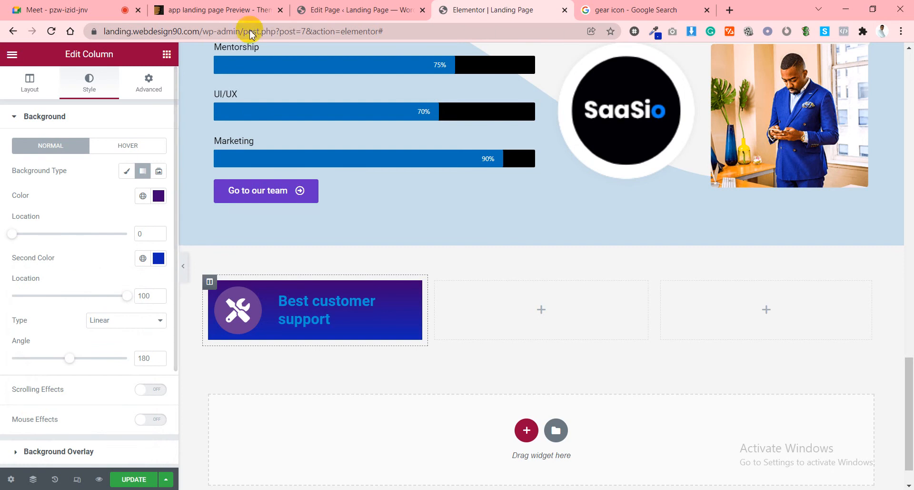
# Set the gradient angle to 40° with the purple stop at 12 and blue at 60.
pyautogui.scroll(-2, 89, 264)
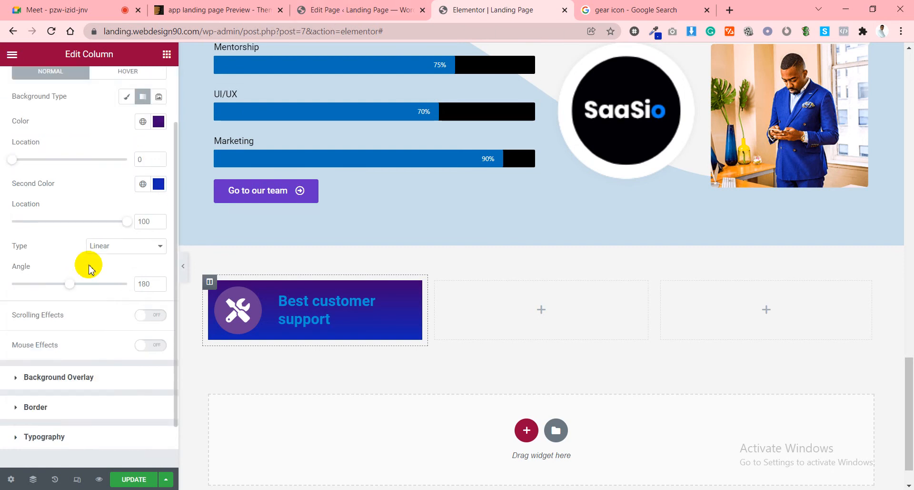
pyautogui.moveTo(68, 285); pyautogui.dragTo(5, 291)
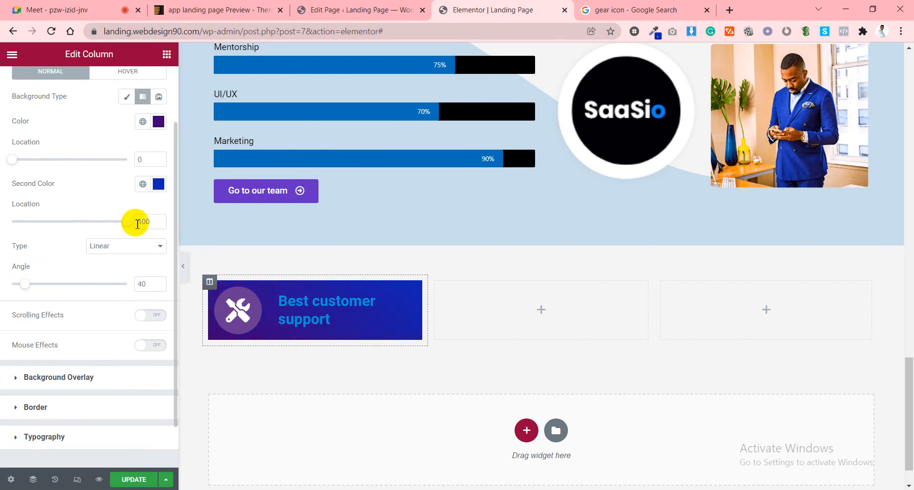
pyautogui.moveTo(128, 221)
pyautogui.mouseDown()
pyautogui.moveTo(59, 224)
pyautogui.moveTo(127, 219)
pyautogui.moveTo(112, 223)
pyautogui.mouseUp()
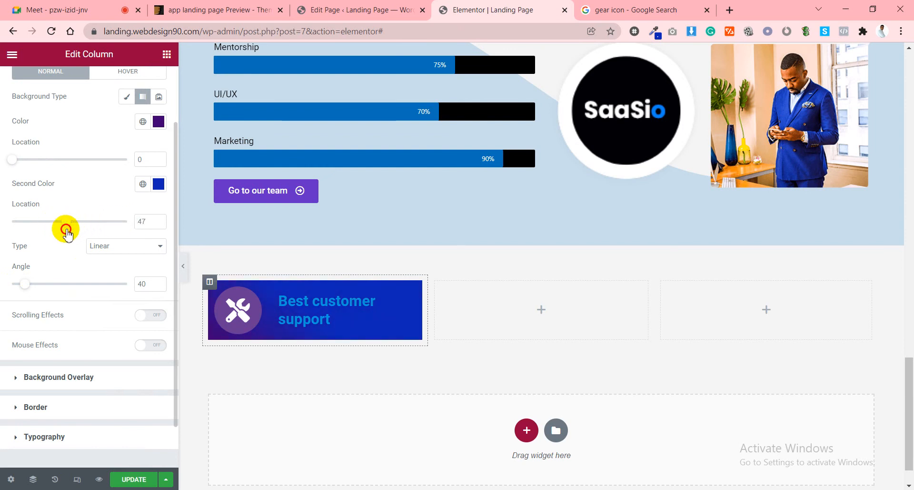
pyautogui.moveTo(13, 159); pyautogui.dragTo(40, 167)
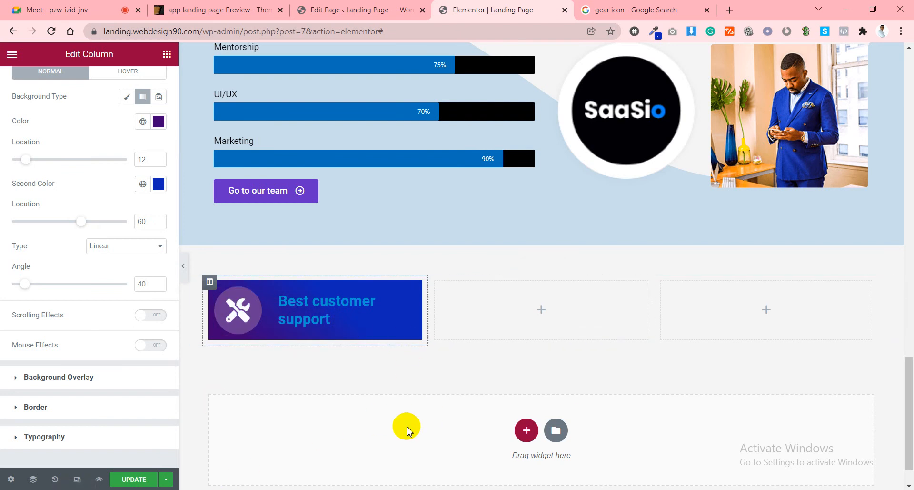
pyautogui.scroll(2, 95, 224)
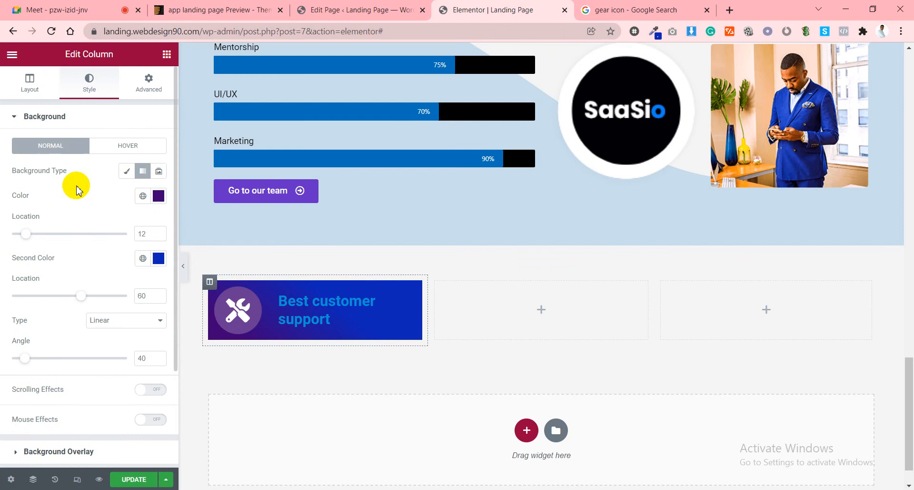
# Make the Best customer support title colour white.
pyautogui.click(30, 81)
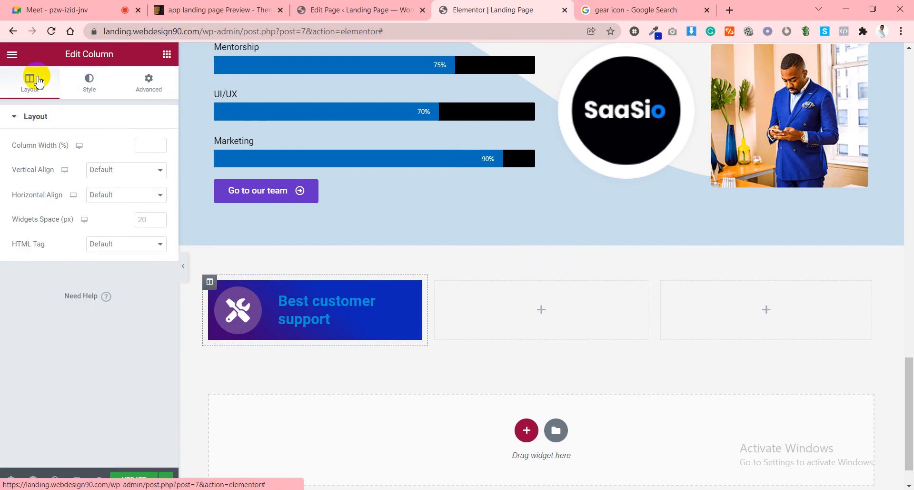
pyautogui.click(336, 317)
pyautogui.click(48, 425)
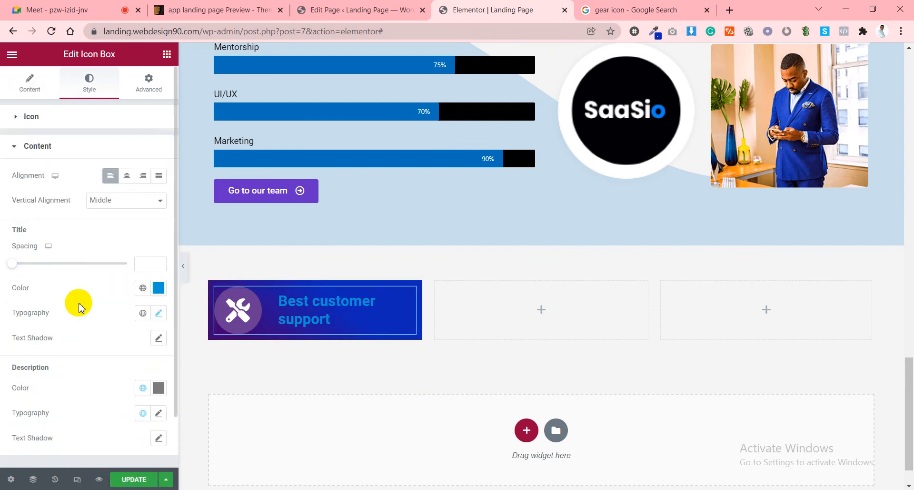
pyautogui.click(158, 288)
pyautogui.moveTo(78, 351); pyautogui.dragTo(3, 313)
pyautogui.click(73, 277)
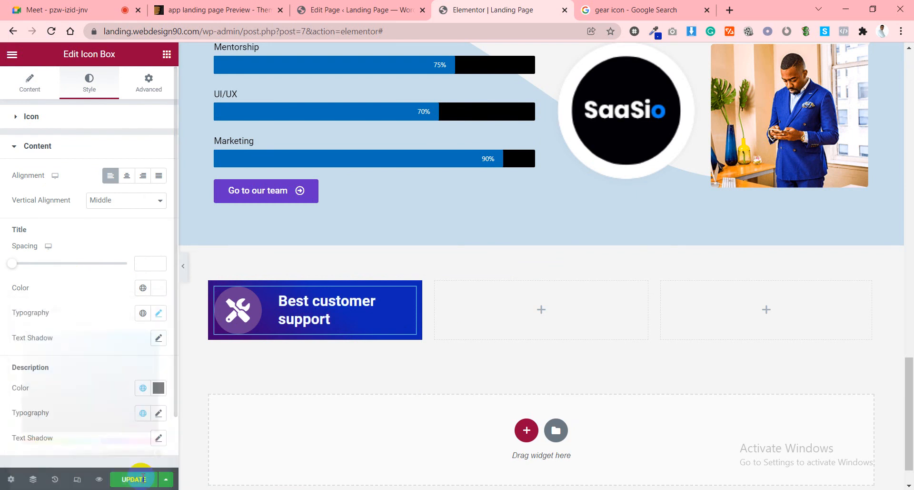
# Save the page and check the gradient card in a live preview.
pyautogui.click(139, 485)
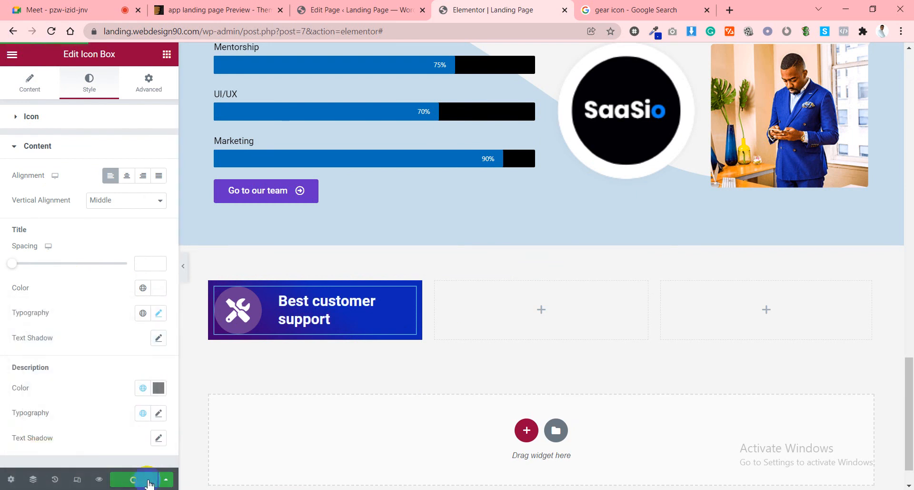
pyautogui.click(99, 480)
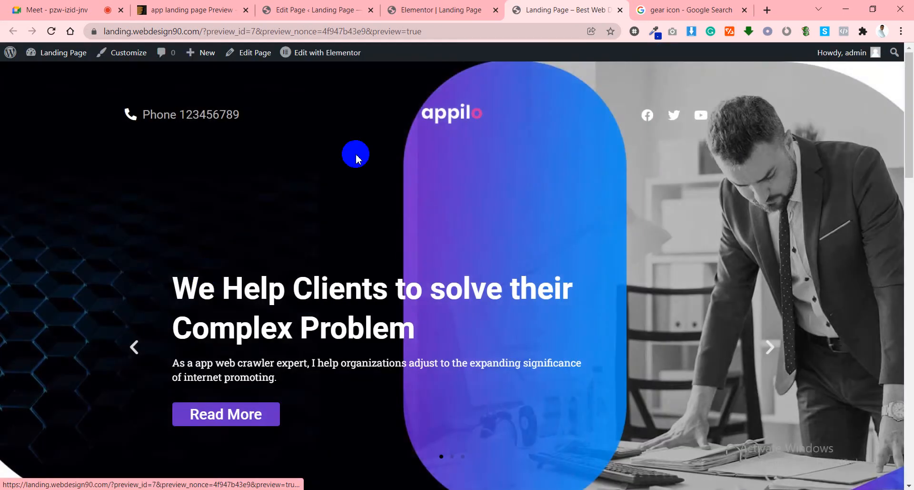
pyautogui.scroll(-20, 360, 214)
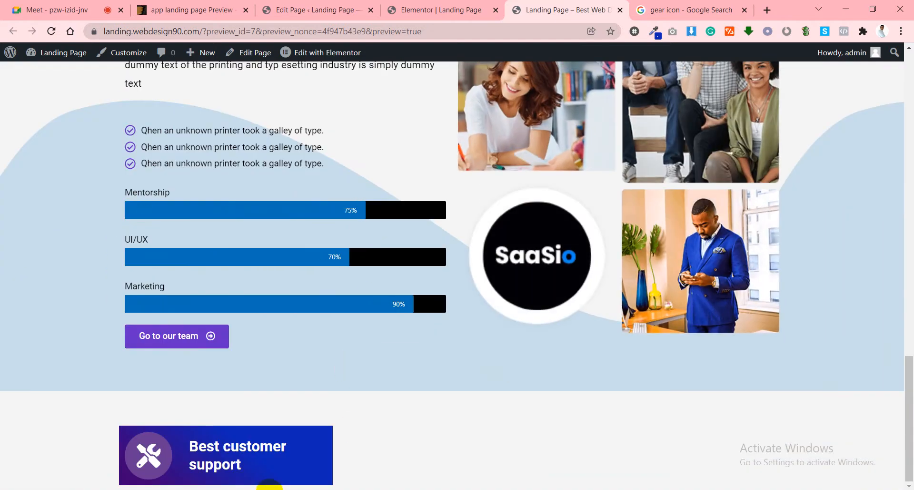
pyautogui.click(428, 9)
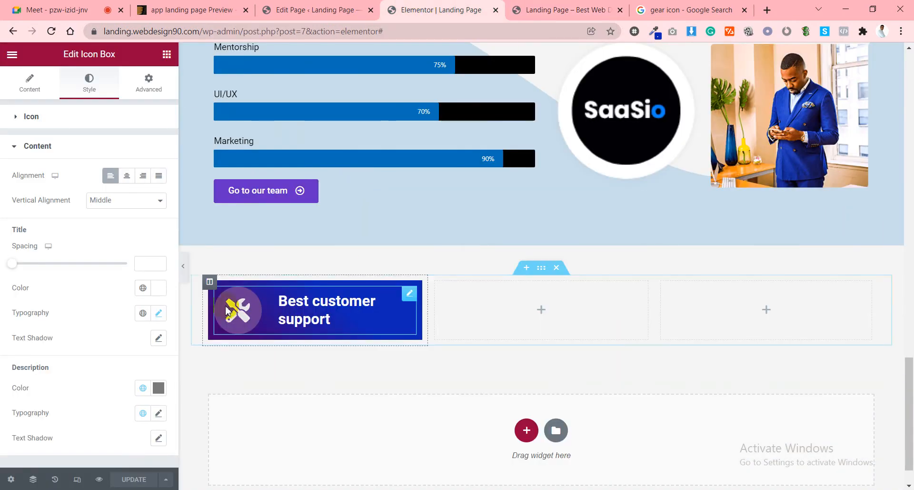
# Set the card column's padding to 10.
pyautogui.click(209, 283)
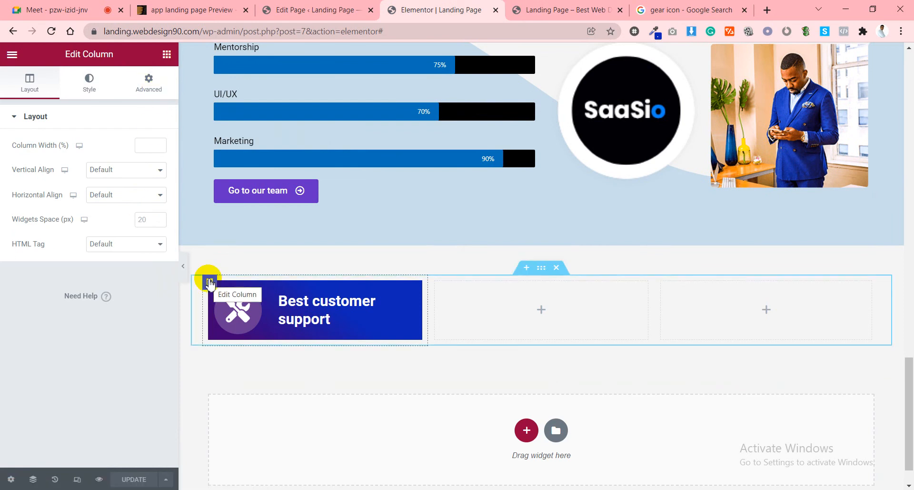
pyautogui.click(155, 96)
pyautogui.click(119, 208)
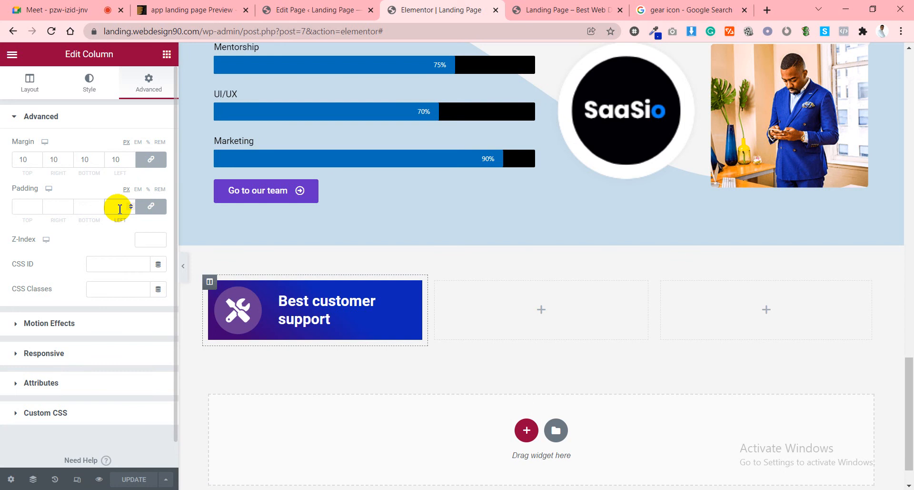
pyautogui.write('10')
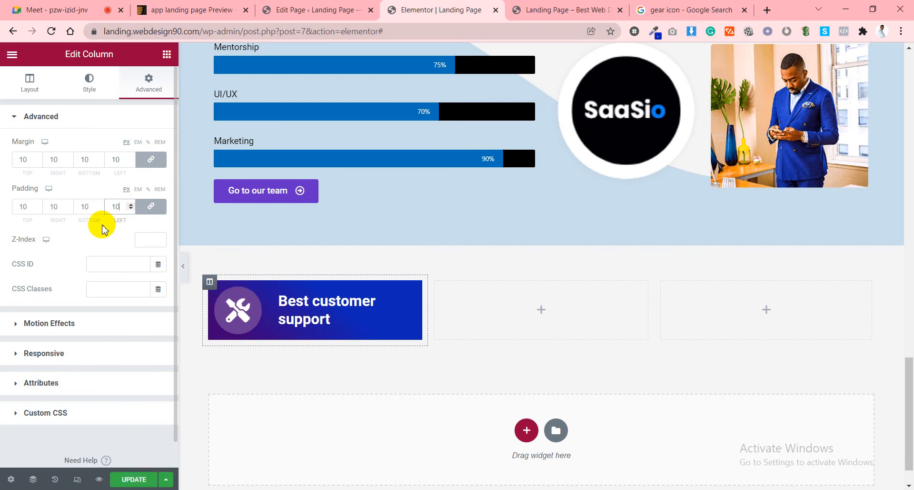
# Give the card column a solid black border 1 px wide on every side.
pyautogui.click(86, 92)
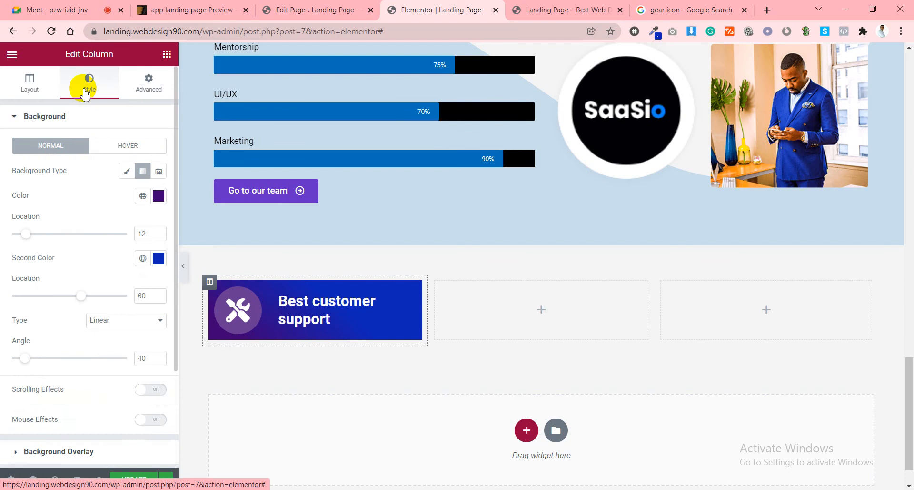
pyautogui.scroll(-5, 64, 351)
pyautogui.click(48, 354)
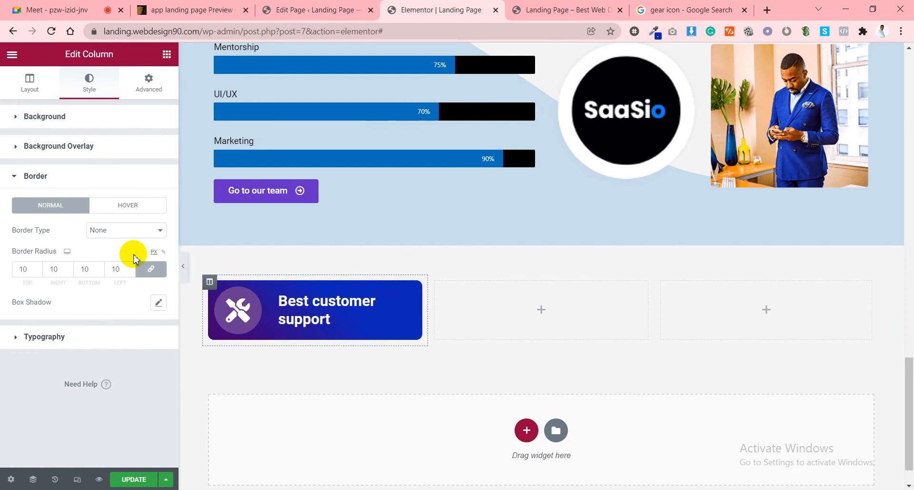
pyautogui.click(126, 229)
pyautogui.click(119, 252)
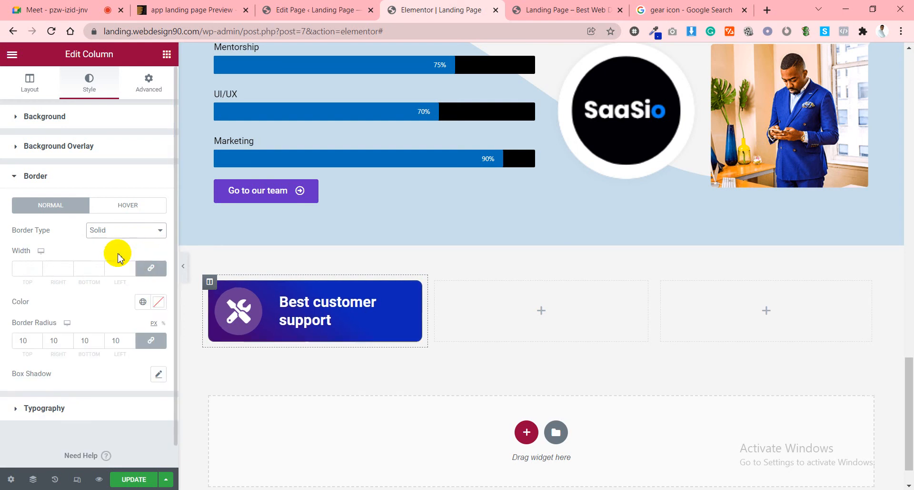
pyautogui.click(158, 302)
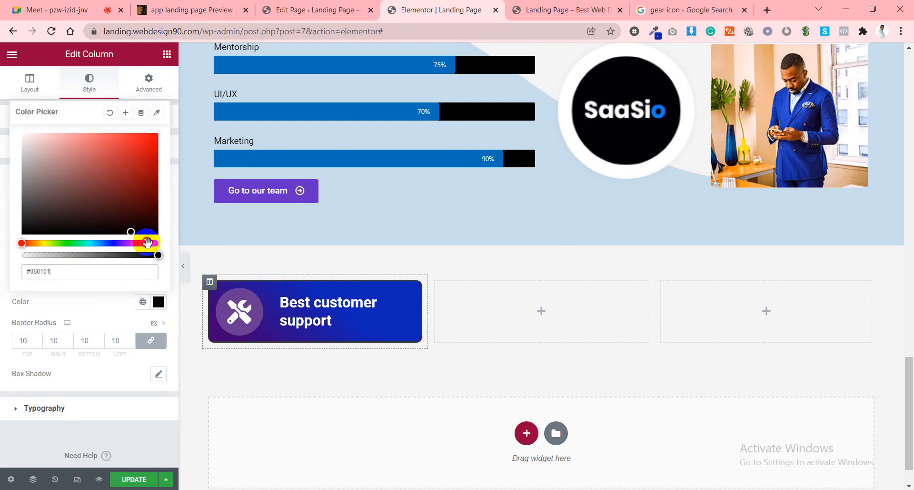
pyautogui.click(96, 308)
pyautogui.click(114, 270)
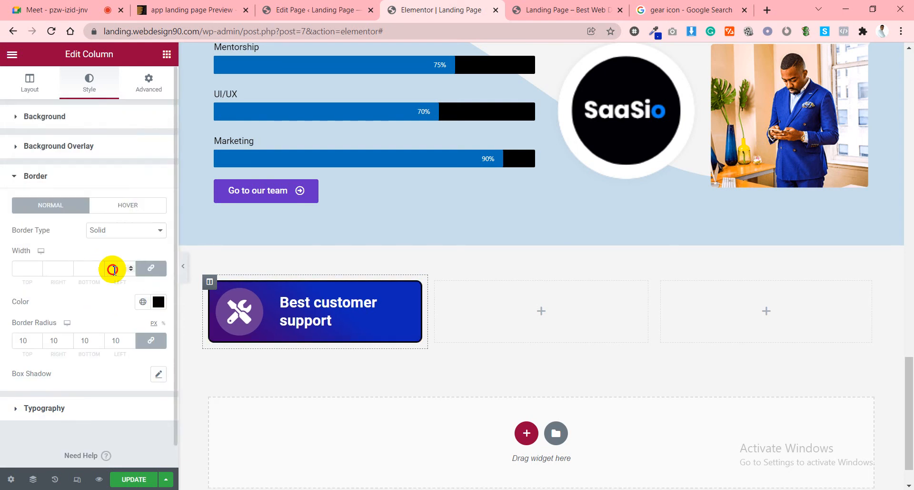
pyautogui.write('1')
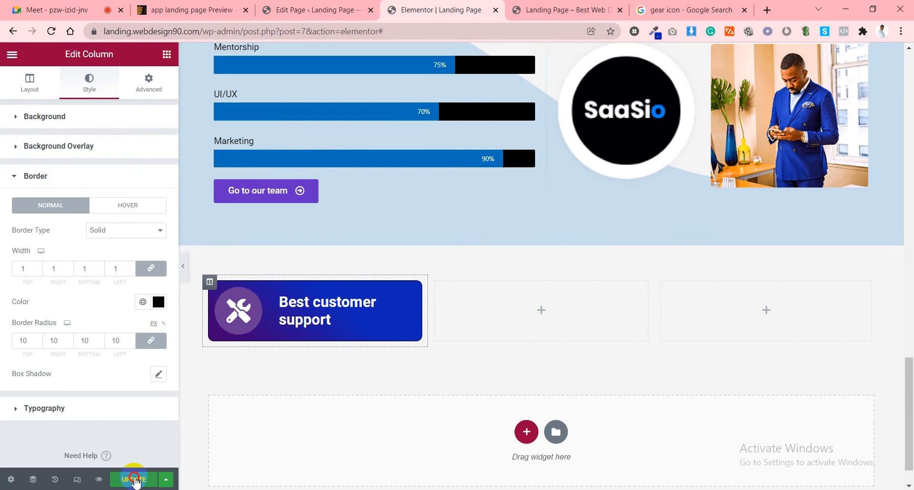
# Duplicate the Best customer support card column twice to make three cards.
pyautogui.rightClick(219, 291)
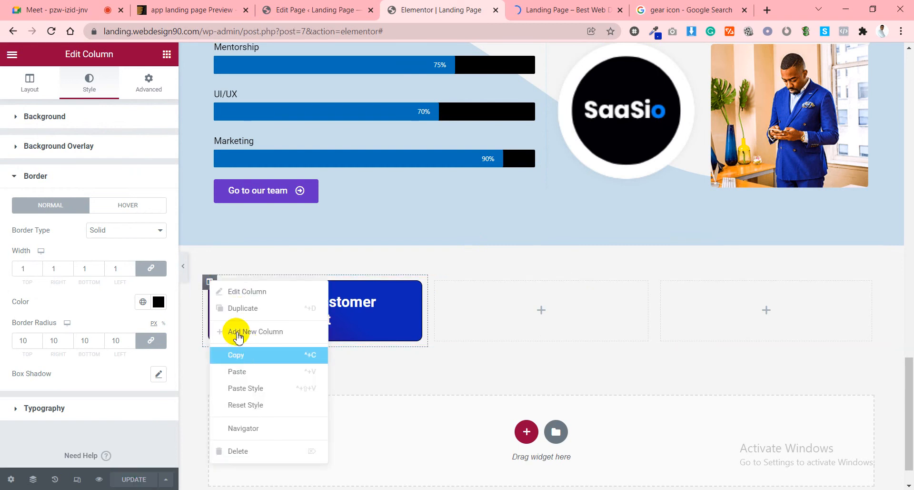
pyautogui.click(236, 309)
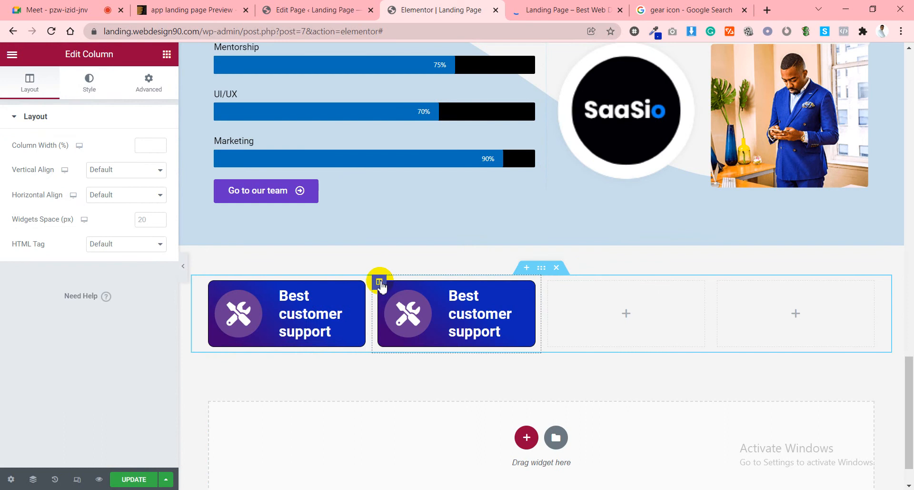
pyautogui.rightClick(379, 281)
pyautogui.click(425, 309)
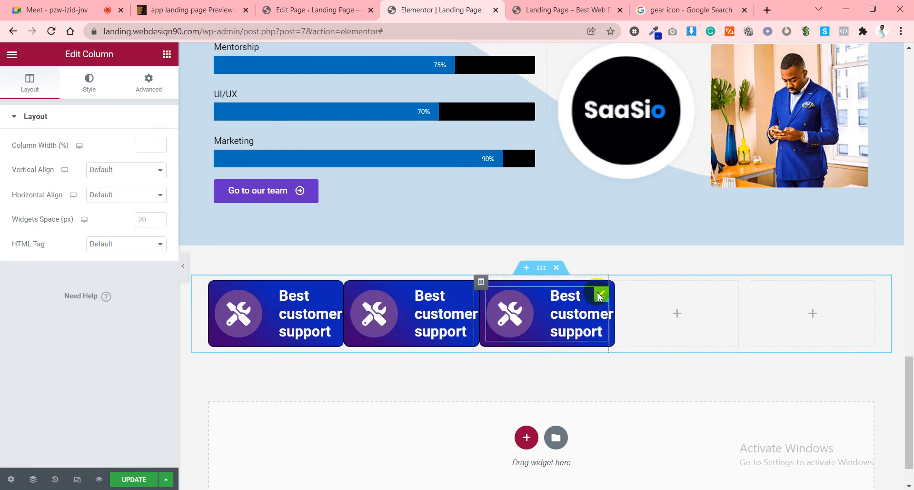
# Delete the two leftover empty columns so the cards fill the row, and save.
pyautogui.rightClick(618, 285)
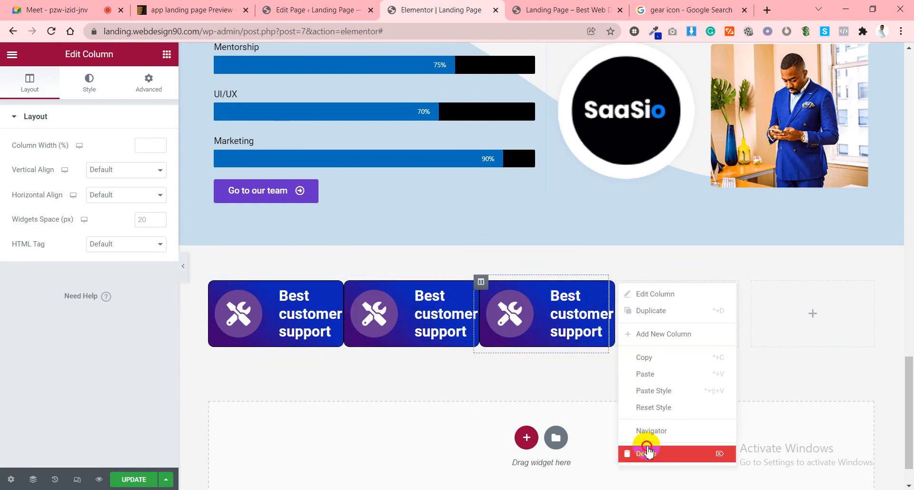
pyautogui.click(646, 448)
pyautogui.rightClick(716, 283)
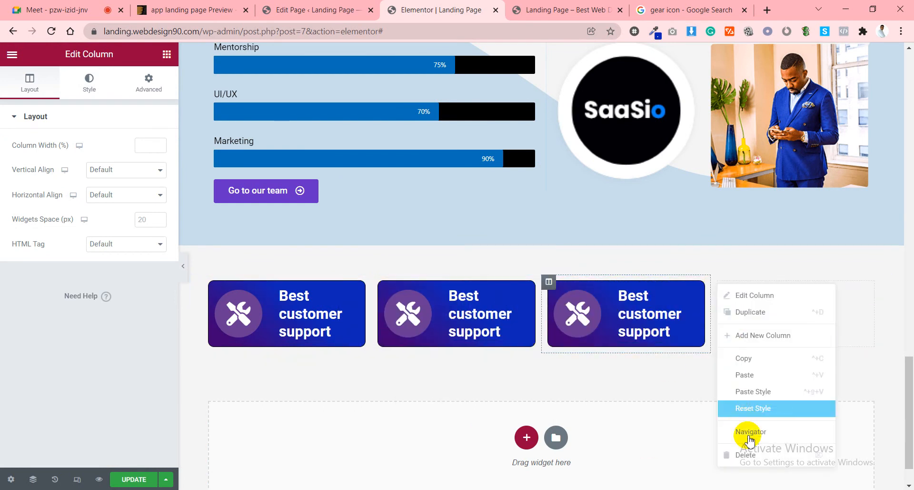
pyautogui.click(745, 453)
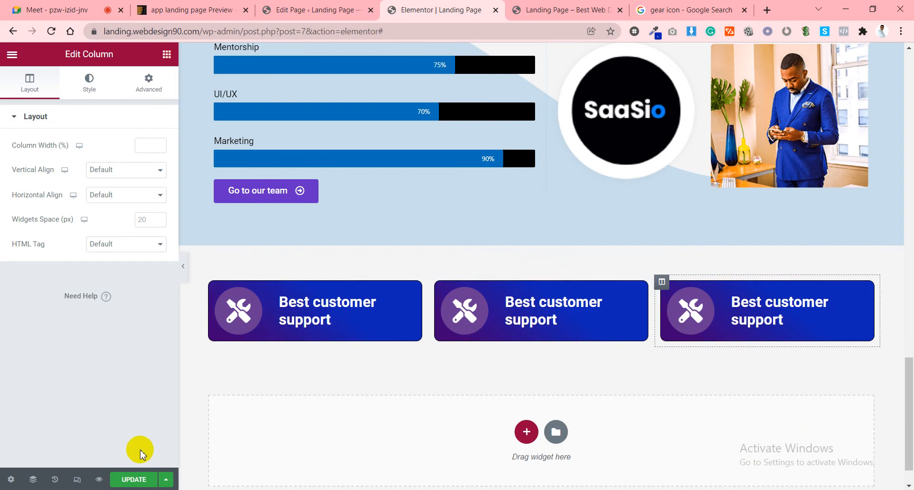
pyautogui.click(131, 479)
pyautogui.hotkey('ctrl', '2')
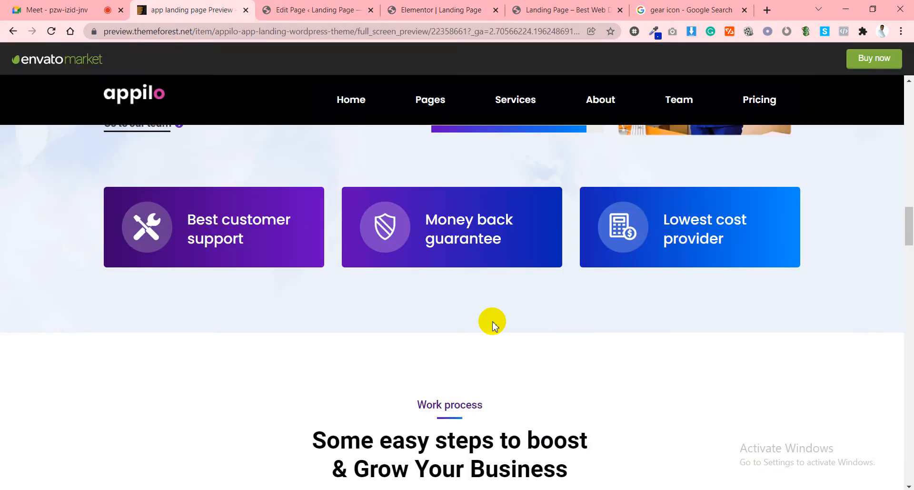
# Retitle the middle card 'Money back guarantee' using text copied from the Appilo preview.
pyautogui.moveTo(428, 218); pyautogui.dragTo(508, 252)
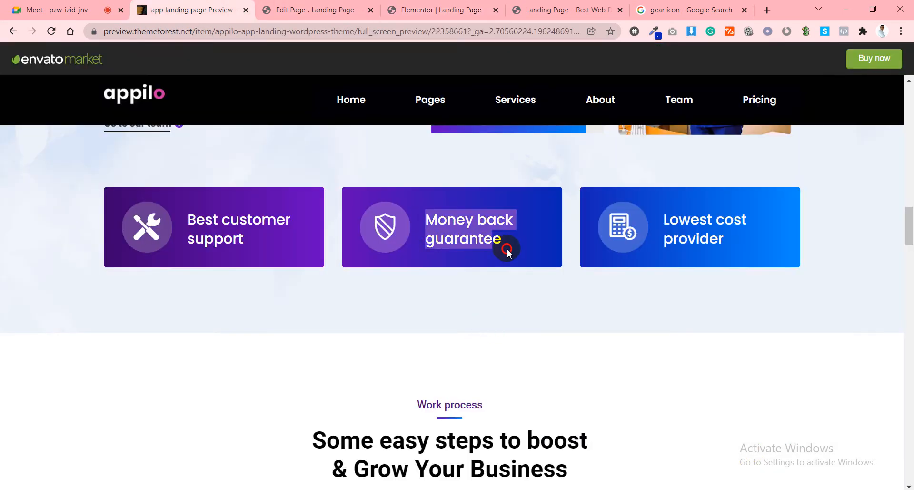
pyautogui.rightClick(491, 245)
pyautogui.click(513, 257)
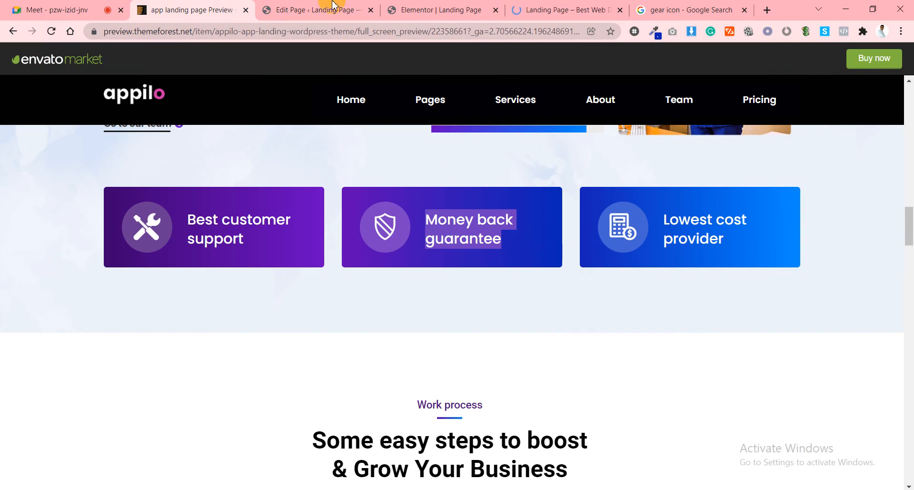
pyautogui.click(315, 9)
pyautogui.click(479, 5)
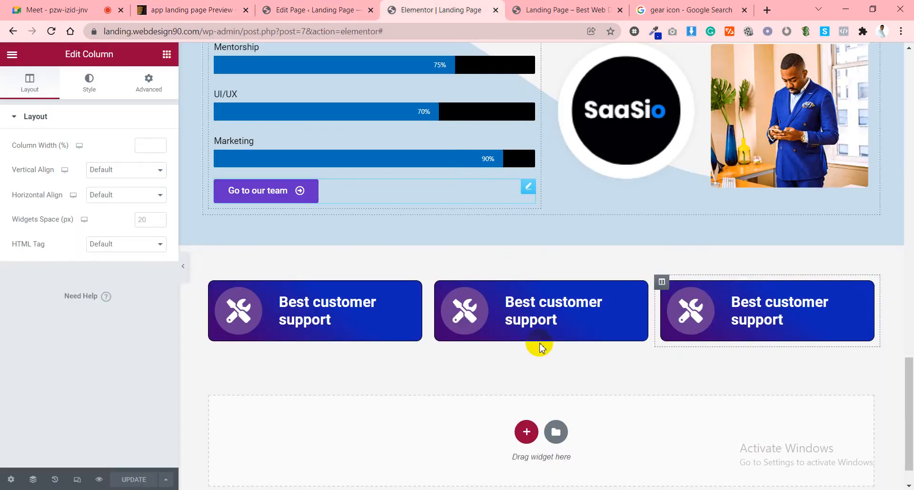
pyautogui.click(535, 317)
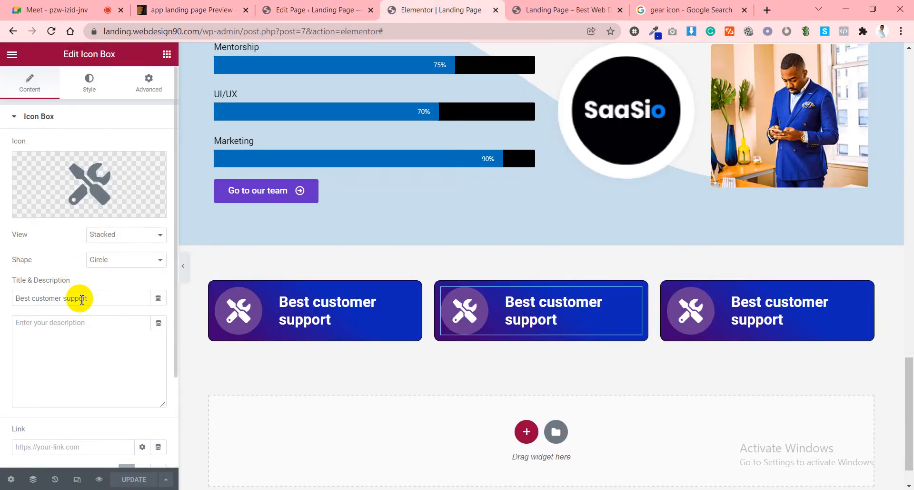
pyautogui.hotkey('ctrl', 'v')
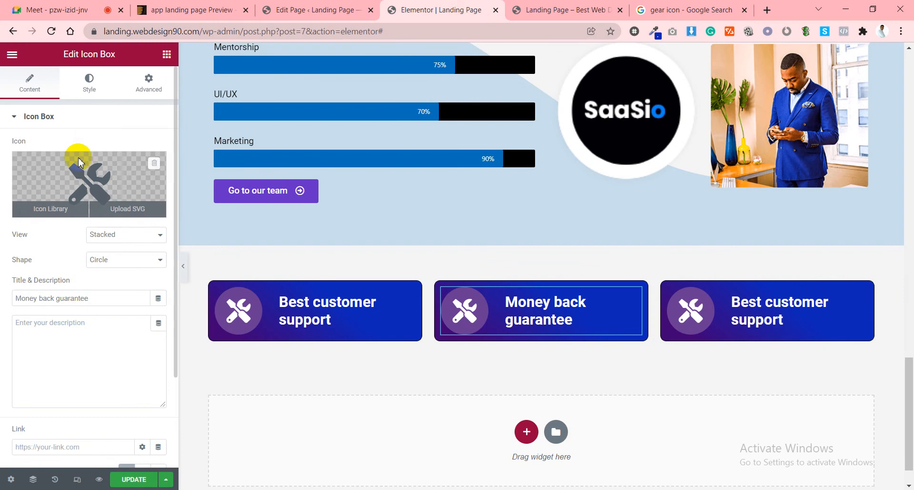
# Give the middle card the comments-dollar speech-bubble icon from the Icon Library.
pyautogui.click(47, 209)
pyautogui.write('money')
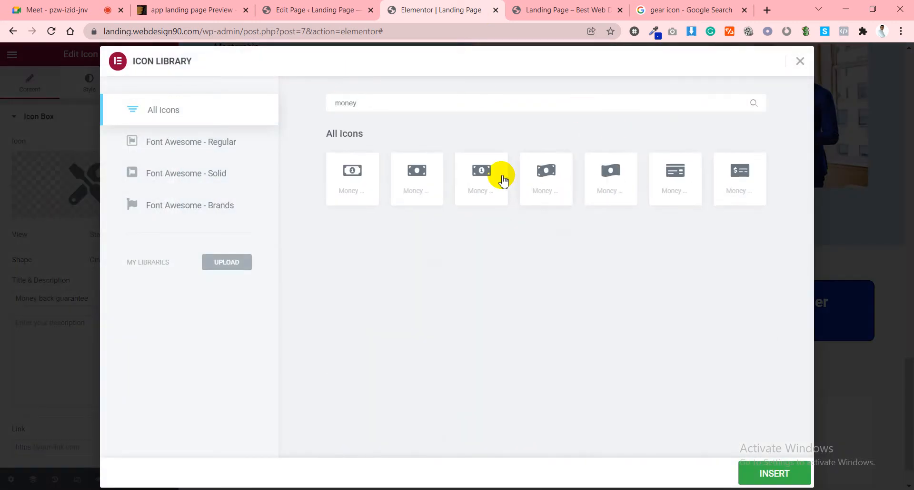
pyautogui.doubleClick(423, 98)
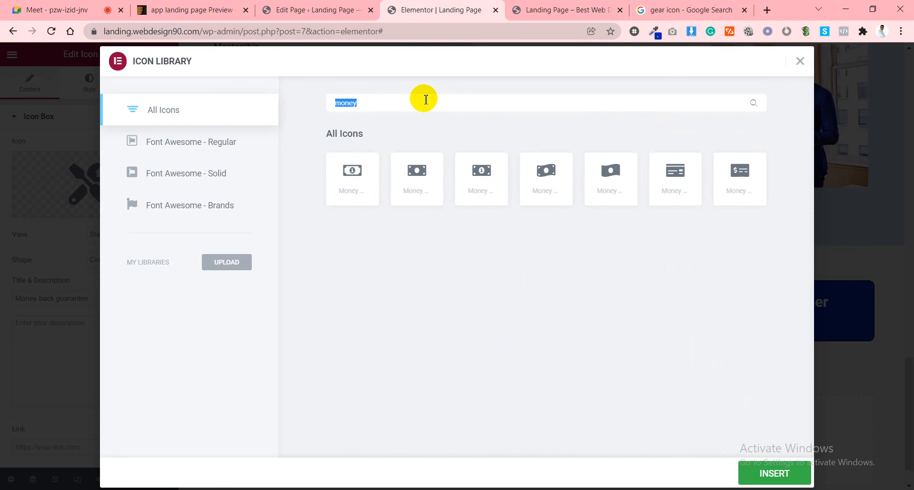
pyautogui.write('dol')
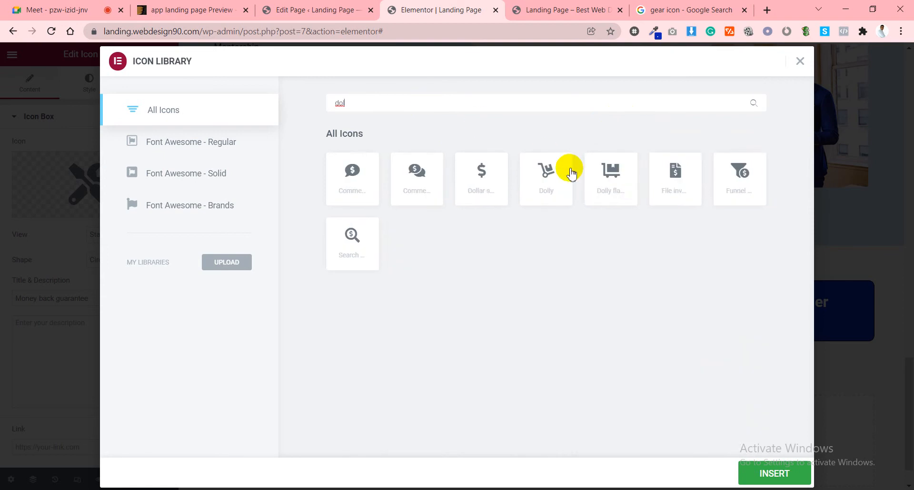
pyautogui.click(438, 180)
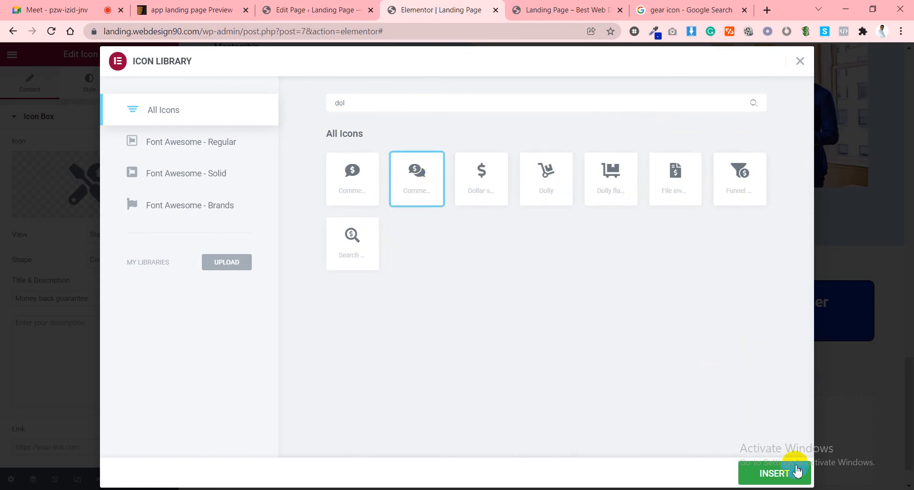
pyautogui.click(791, 472)
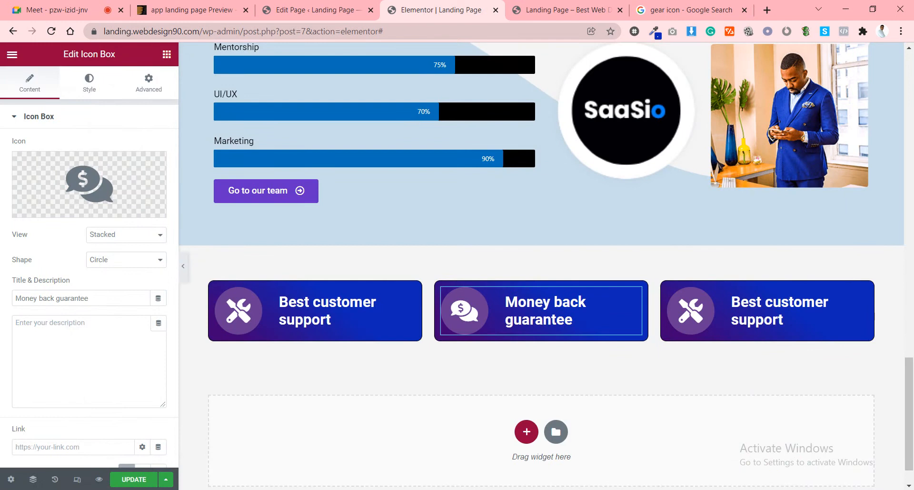
pyautogui.click(190, 10)
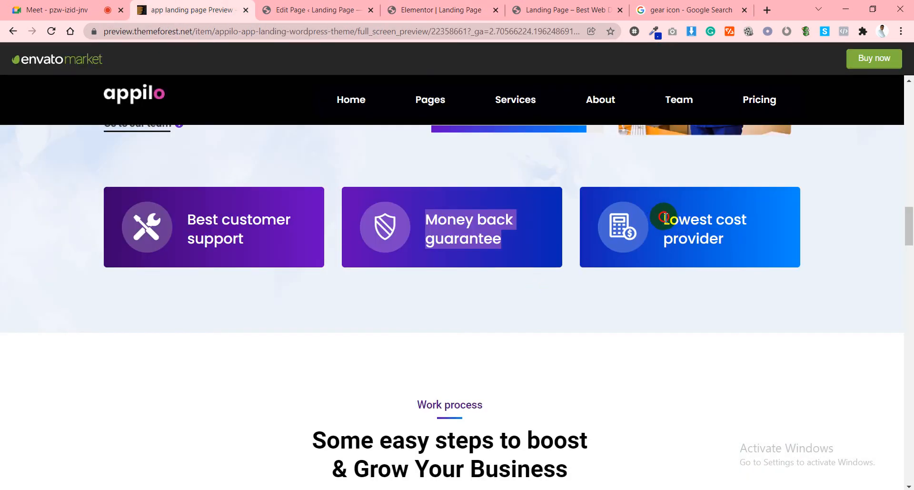
# Copy 'Lowest cost provider' from the Appilo preview and paste it as the third Icon Box's title.
pyautogui.moveTo(665, 218); pyautogui.dragTo(732, 248)
pyautogui.rightClick(720, 243)
pyautogui.click(724, 241)
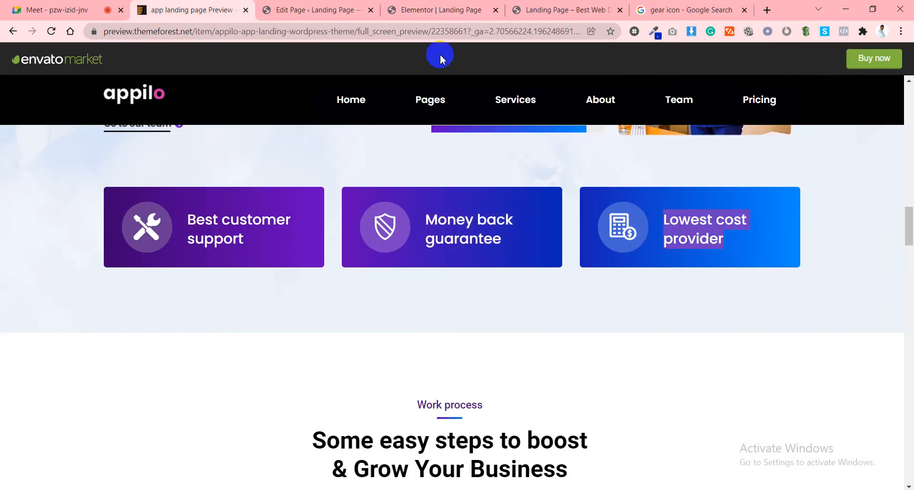
pyautogui.click(410, 10)
pyautogui.click(741, 320)
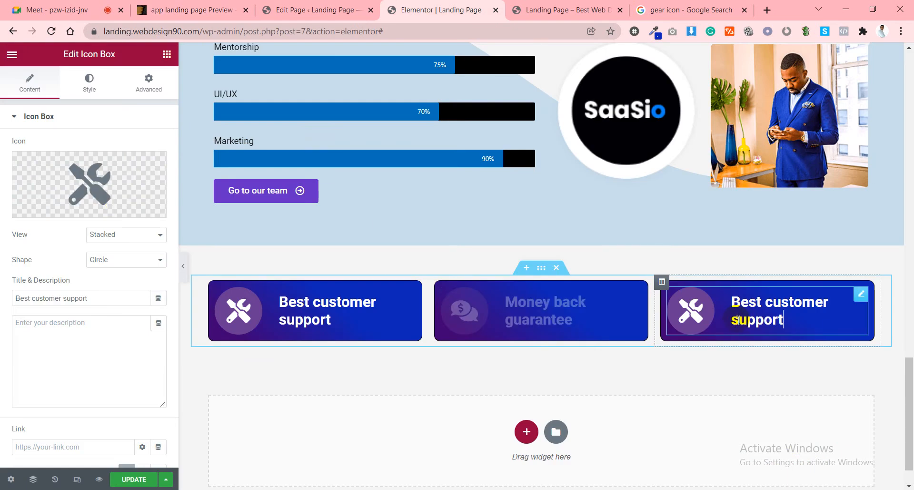
pyautogui.tripleClick(90, 296)
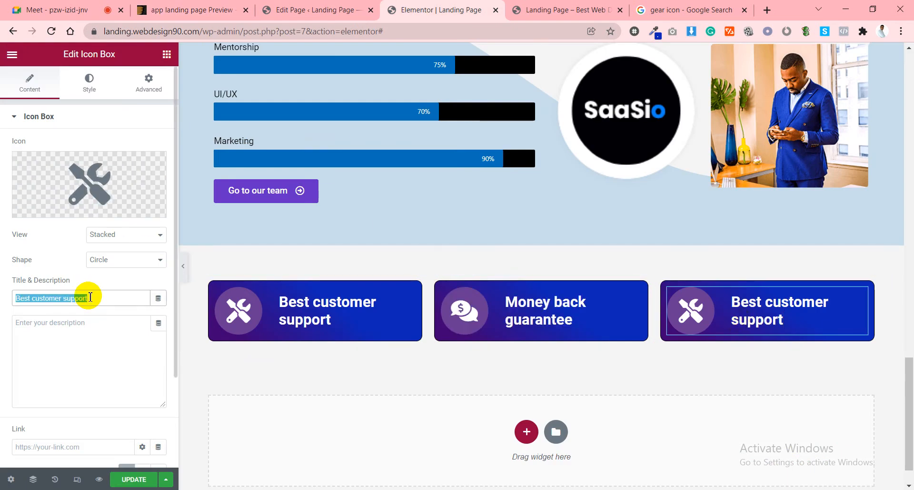
pyautogui.click(93, 299)
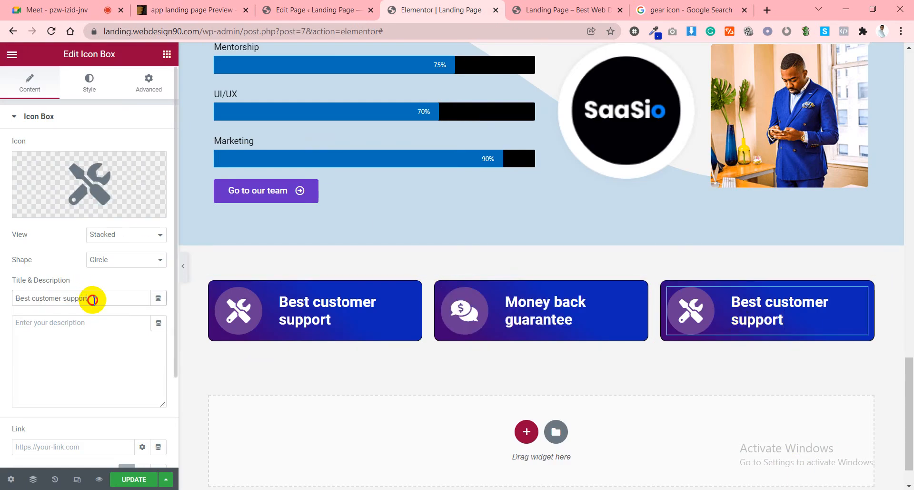
pyautogui.hotkey('ctrl', 'v')
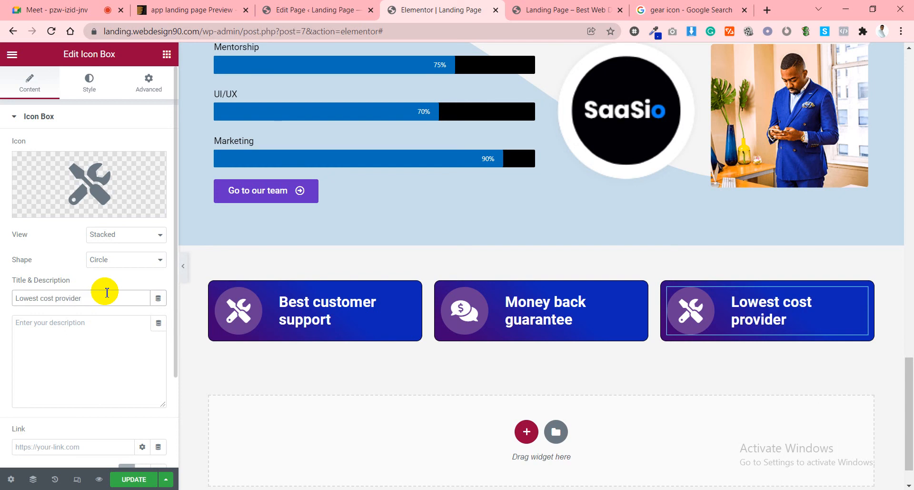
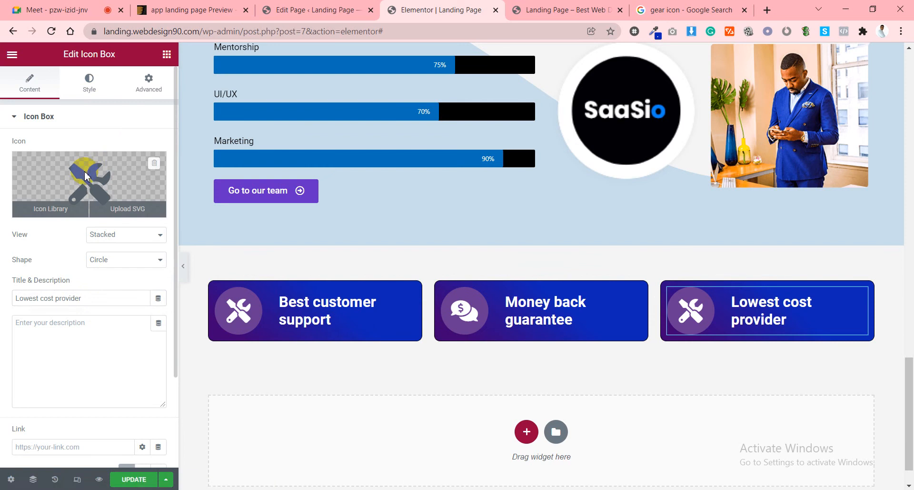
# Swap the Lowest cost provider box's tools icon for the File invoice dollar icon, found by searching 'doll'.
pyautogui.click(84, 171)
pyautogui.write('cost')
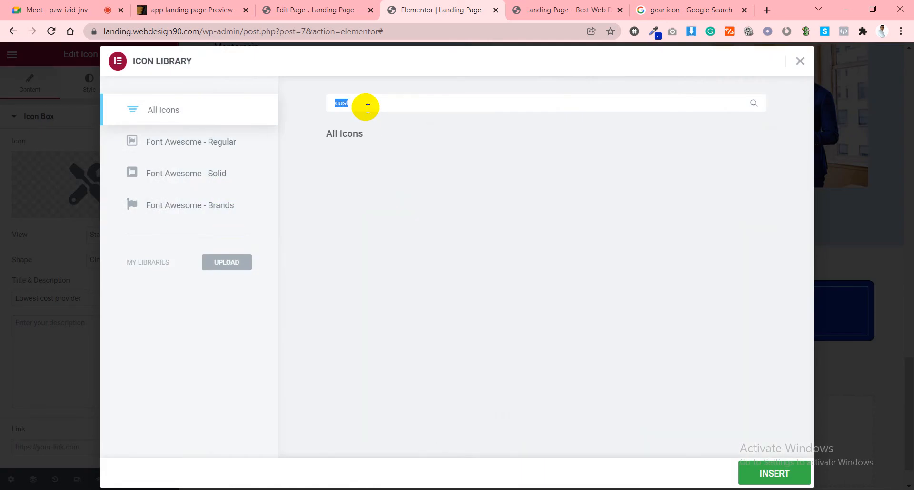
pyautogui.press('BackSpace')
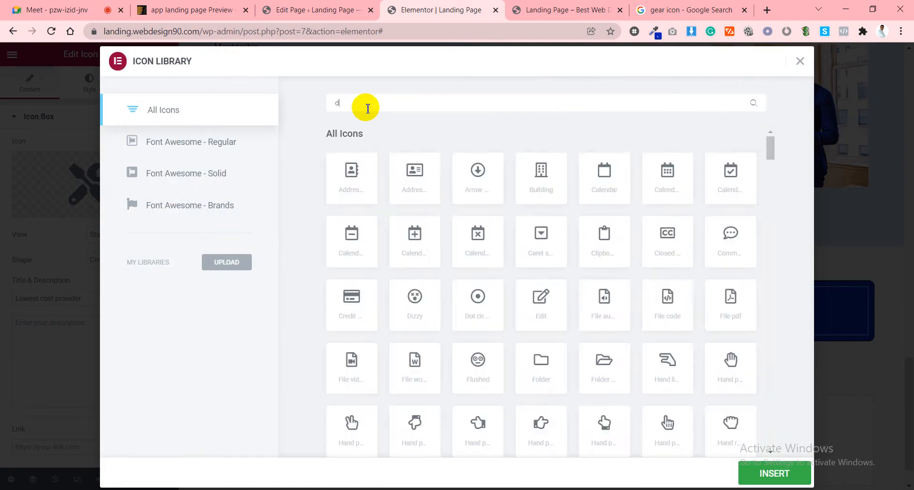
pyautogui.write('doll')
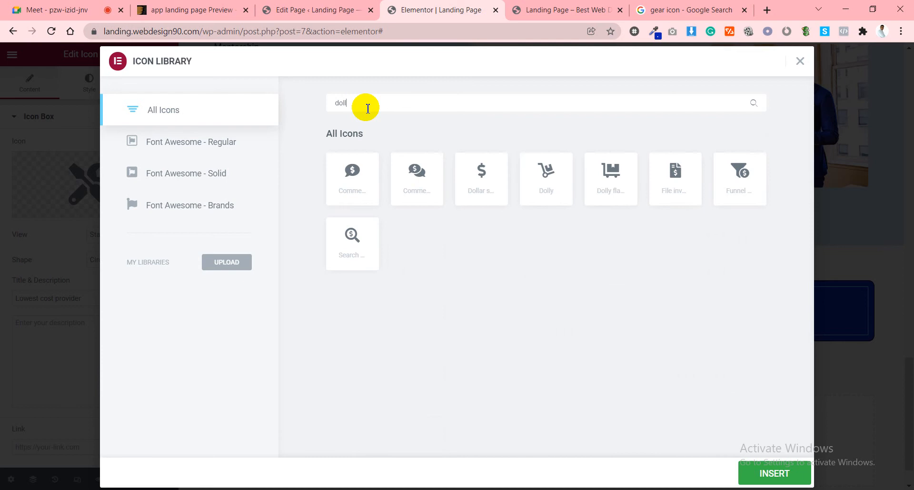
pyautogui.click(667, 178)
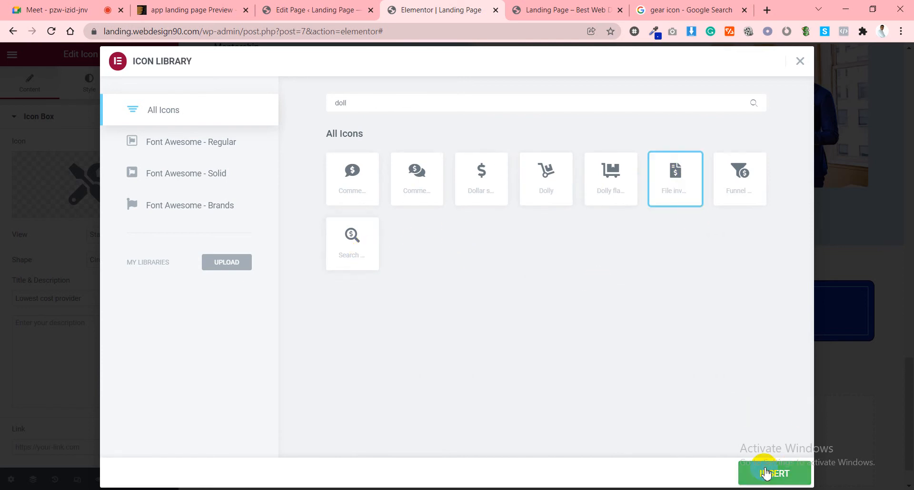
pyautogui.click(763, 472)
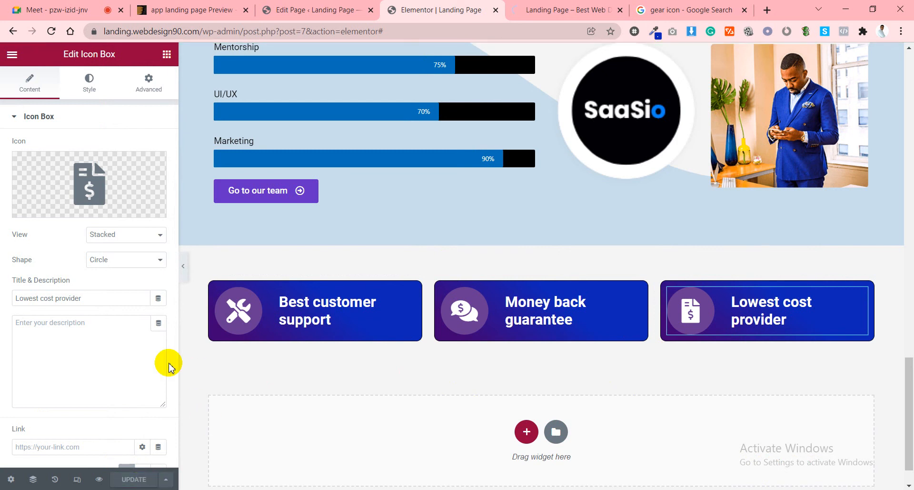
# Set the Best customer support icon's spacing to 24, size 38 and padding 24, clearing its rotation.
pyautogui.click(238, 318)
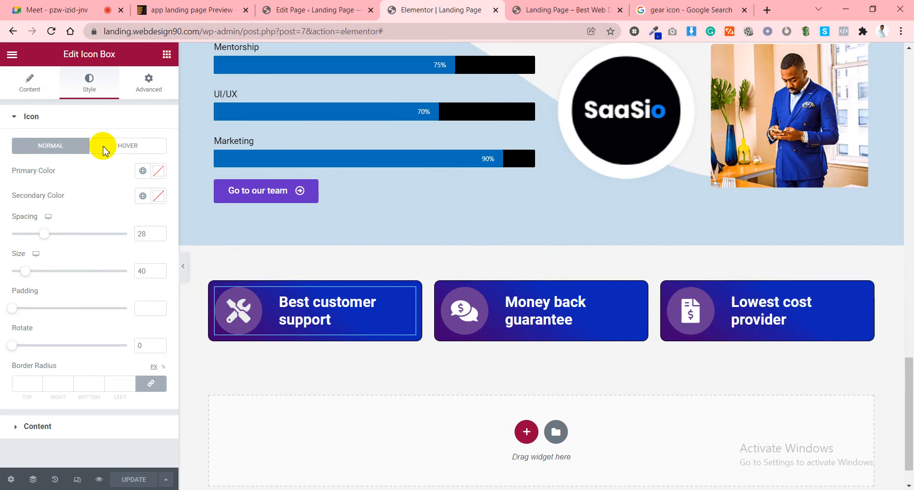
pyautogui.click(30, 86)
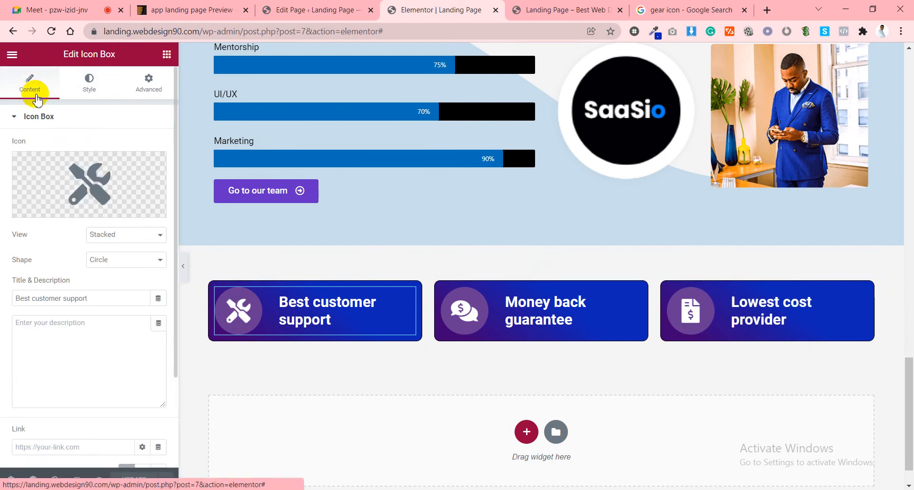
pyautogui.click(82, 85)
pyautogui.scroll(-2, 77, 195)
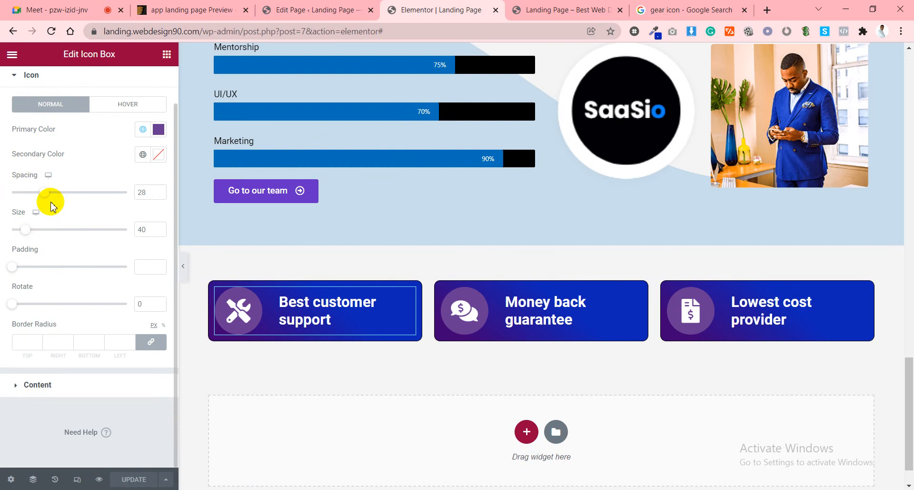
pyautogui.moveTo(41, 199); pyautogui.dragTo(40, 197)
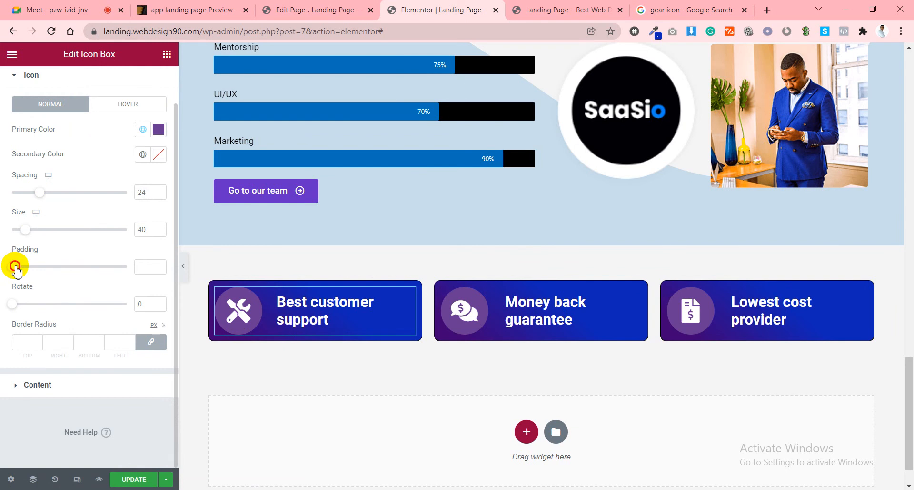
pyautogui.moveTo(15, 268); pyautogui.dragTo(56, 267)
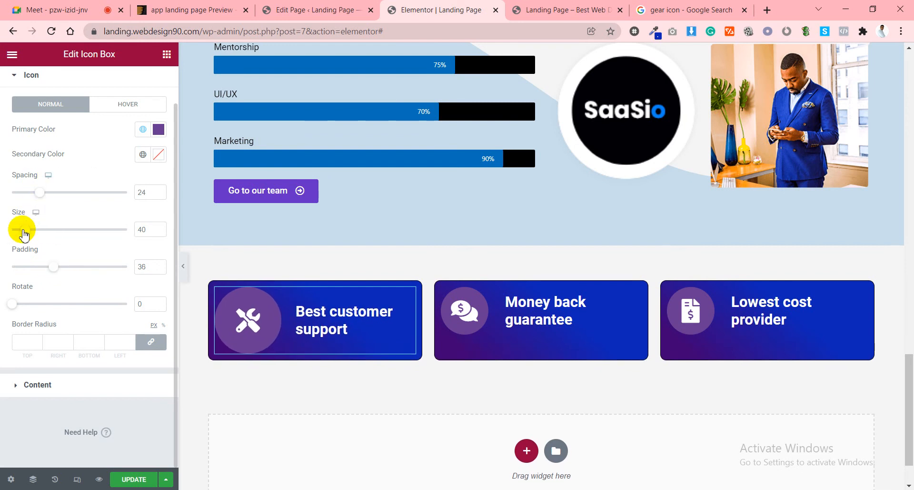
pyautogui.moveTo(25, 229); pyautogui.dragTo(25, 230)
pyautogui.moveTo(55, 266); pyautogui.dragTo(40, 266)
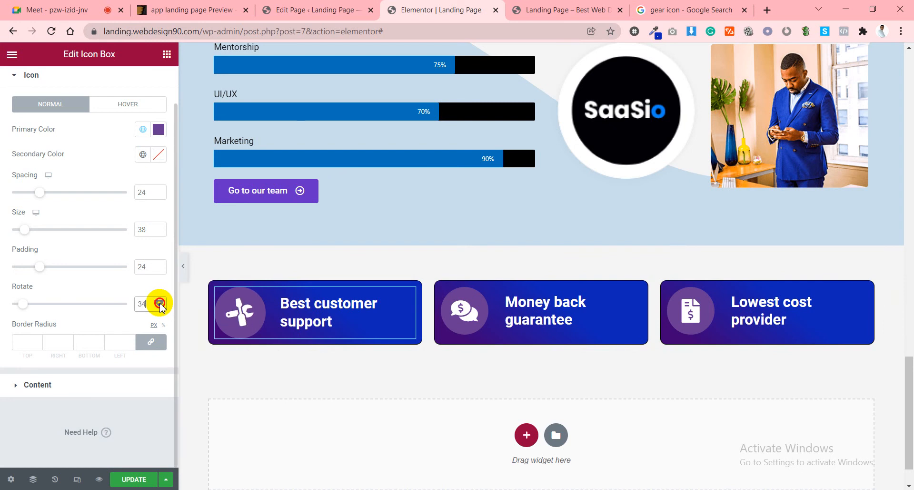
pyautogui.click(160, 302)
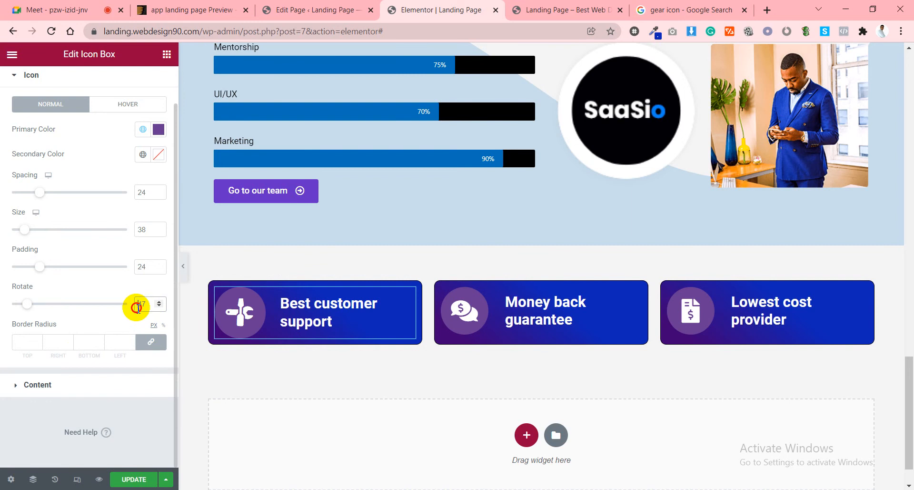
pyautogui.moveTo(145, 306); pyautogui.dragTo(128, 300)
pyautogui.press('BackSpace')
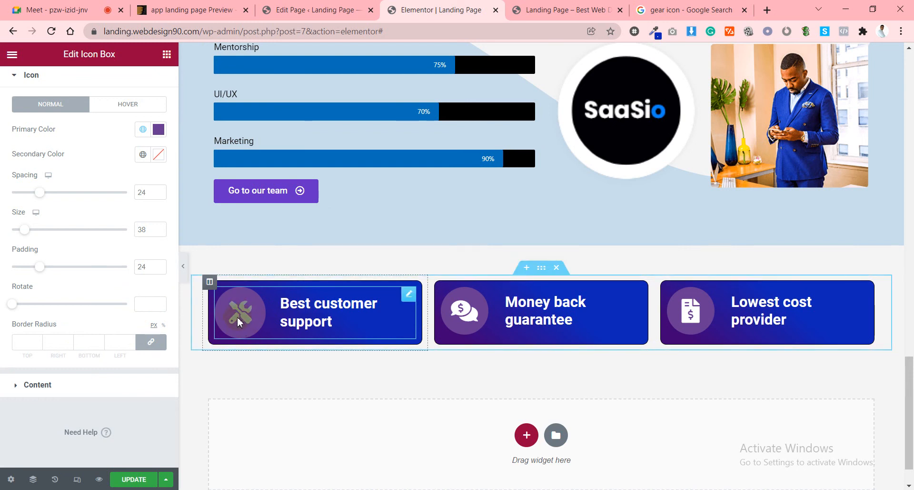
# In the icon's hover state, set the secondary colour to global Theme Color 1 blue.
pyautogui.scroll(2, 41, 245)
pyautogui.click(21, 126)
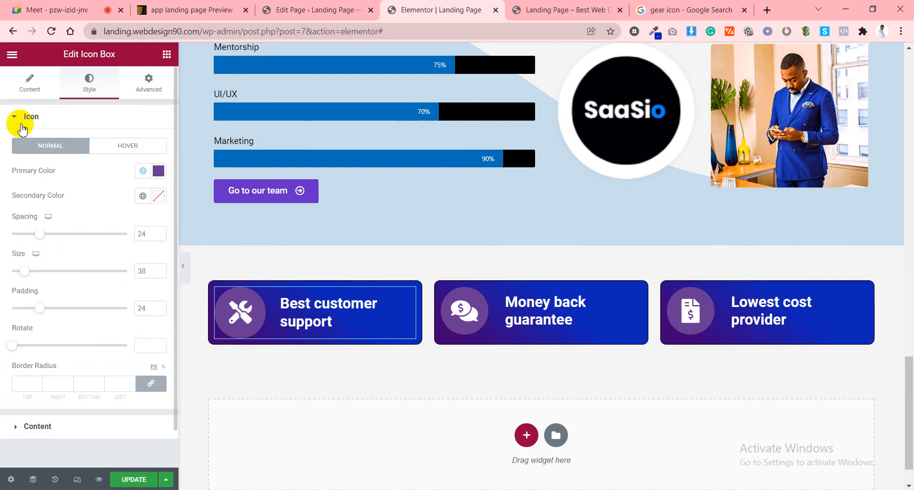
pyautogui.click(119, 147)
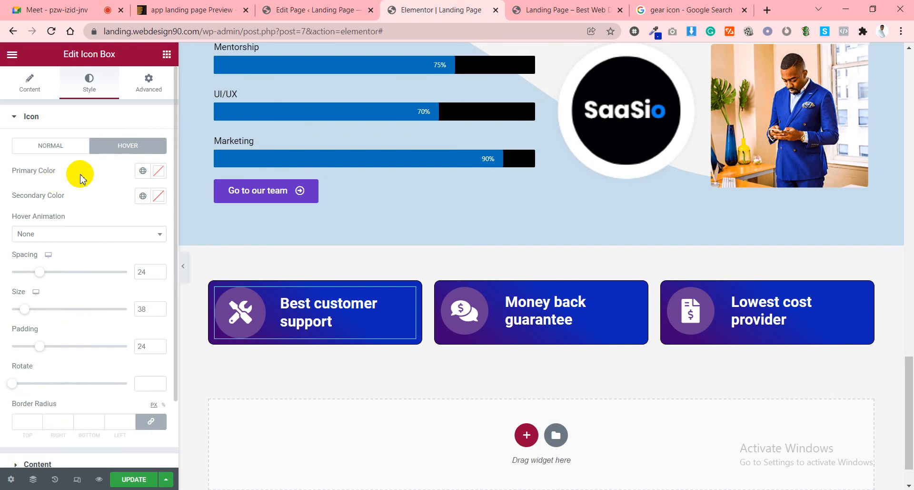
pyautogui.click(157, 172)
pyautogui.moveTo(106, 272)
pyautogui.mouseDown()
pyautogui.moveTo(135, 318)
pyautogui.moveTo(162, 318)
pyautogui.mouseUp()
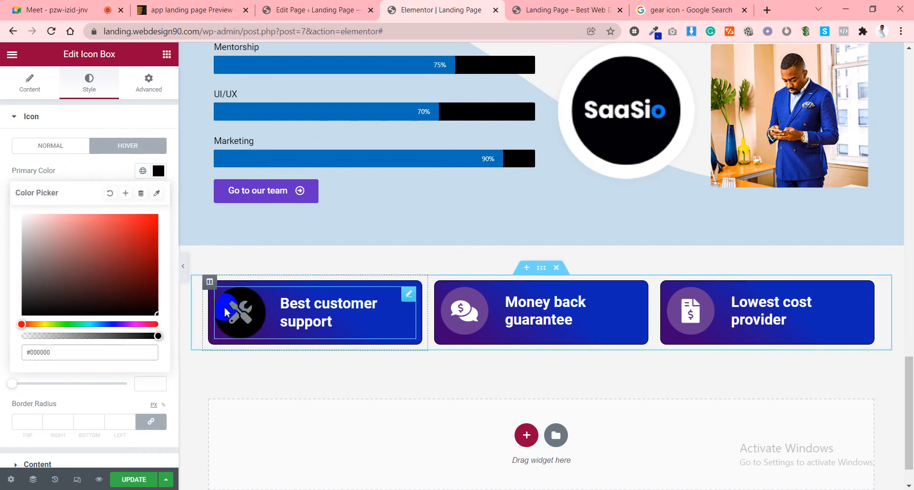
pyautogui.click(105, 167)
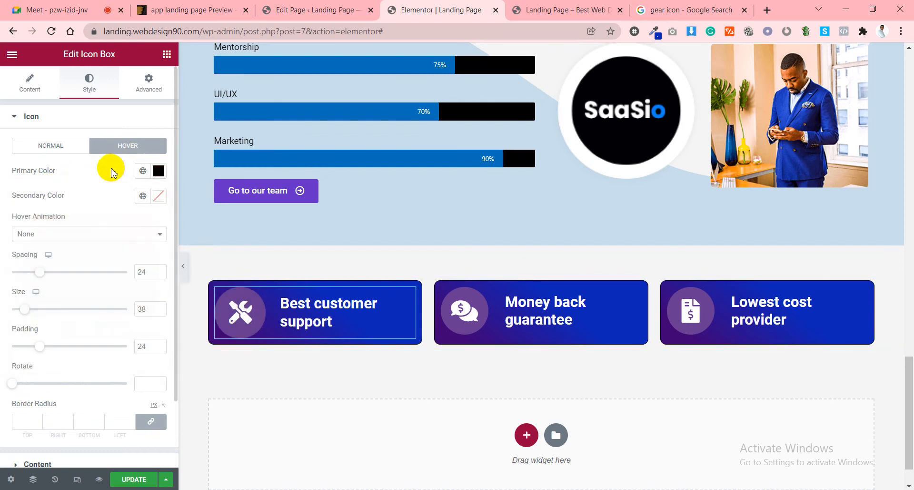
pyautogui.click(157, 200)
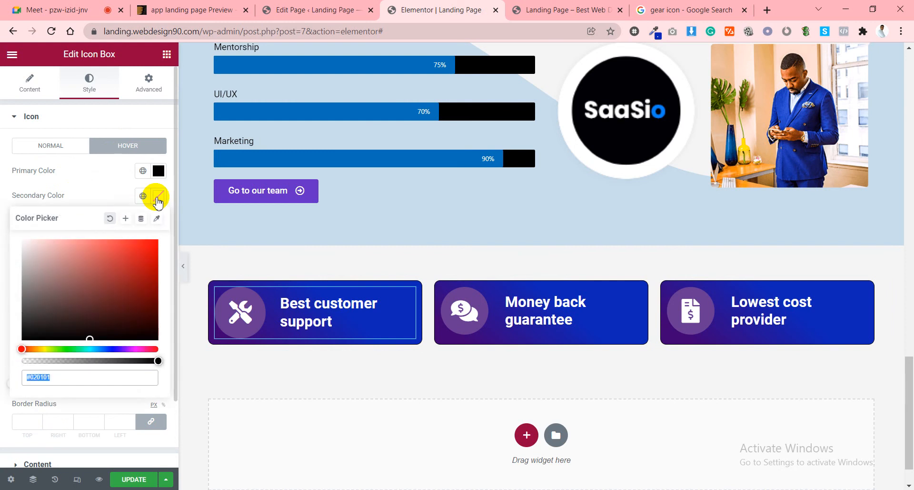
pyautogui.click(144, 196)
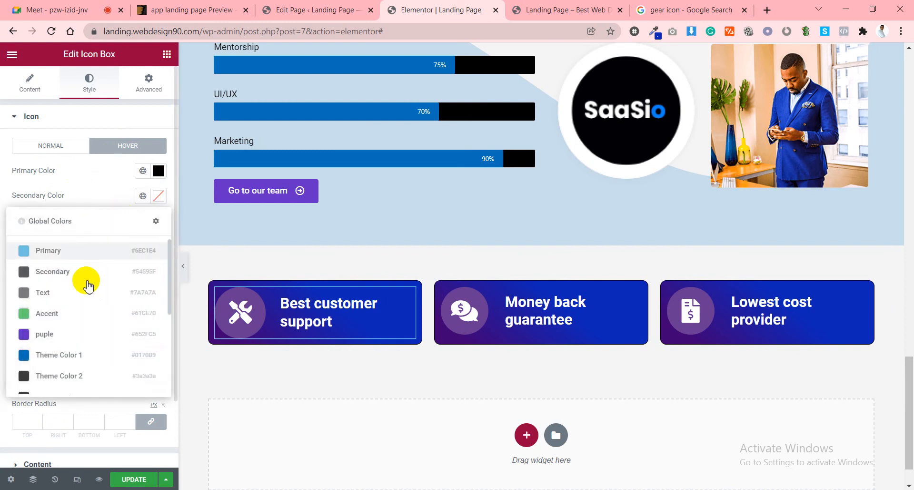
pyautogui.click(58, 354)
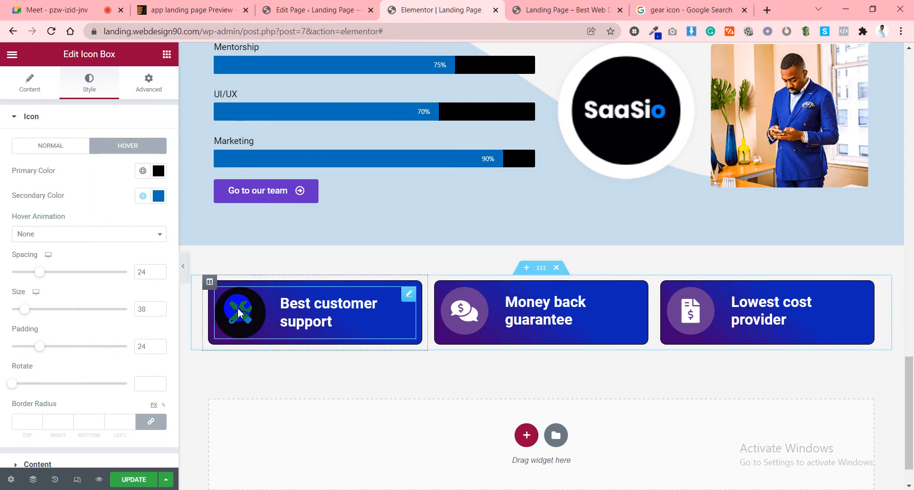
# Change the hover primary colour to near-white #F2F2F2 and save the page.
pyautogui.click(159, 170)
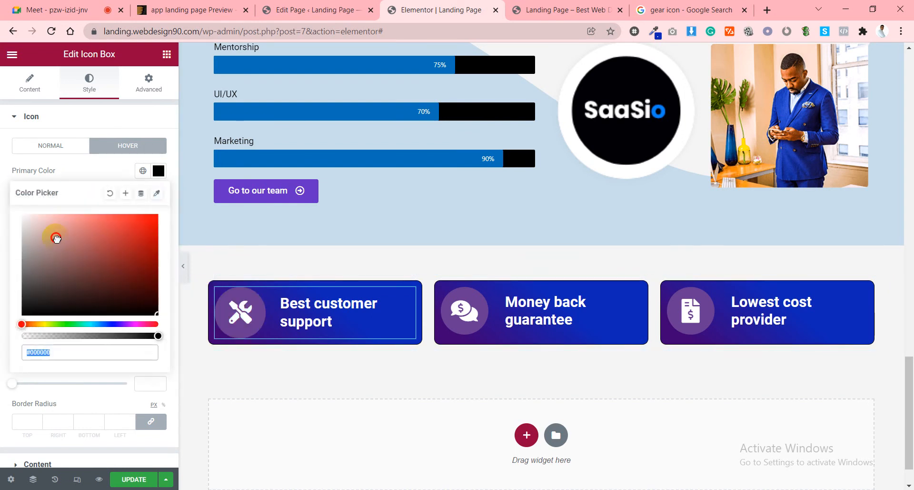
pyautogui.moveTo(55, 237); pyautogui.dragTo(4, 223)
pyautogui.click(108, 169)
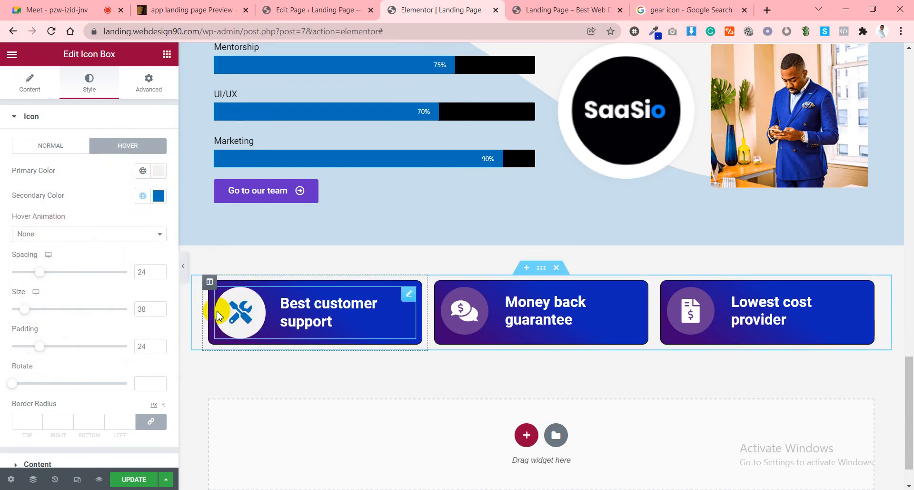
pyautogui.click(131, 479)
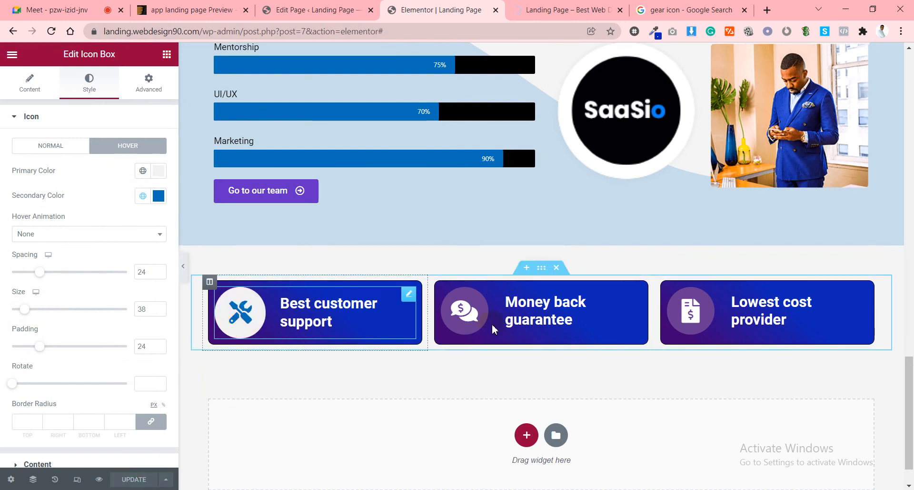
pyautogui.click(465, 315)
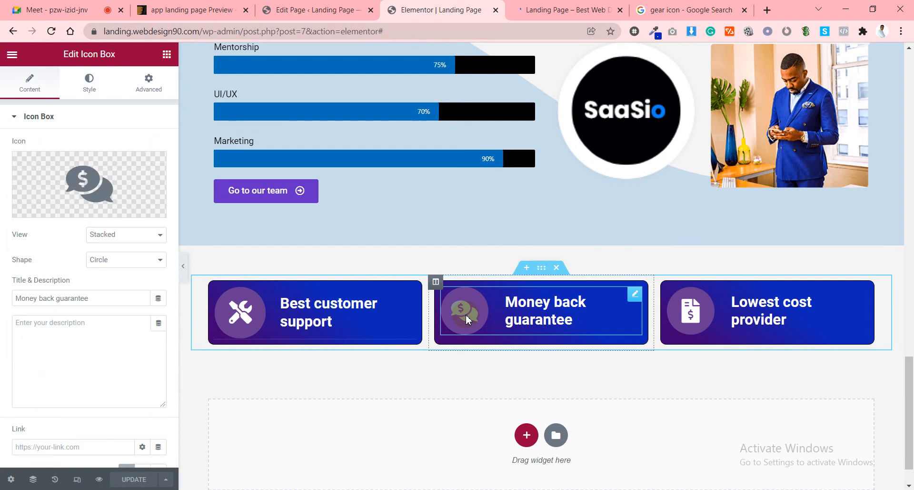
# Give the Money back guarantee icon a white hover primary and Theme Color 1 blue hover secondary.
pyautogui.click(90, 81)
pyautogui.click(143, 166)
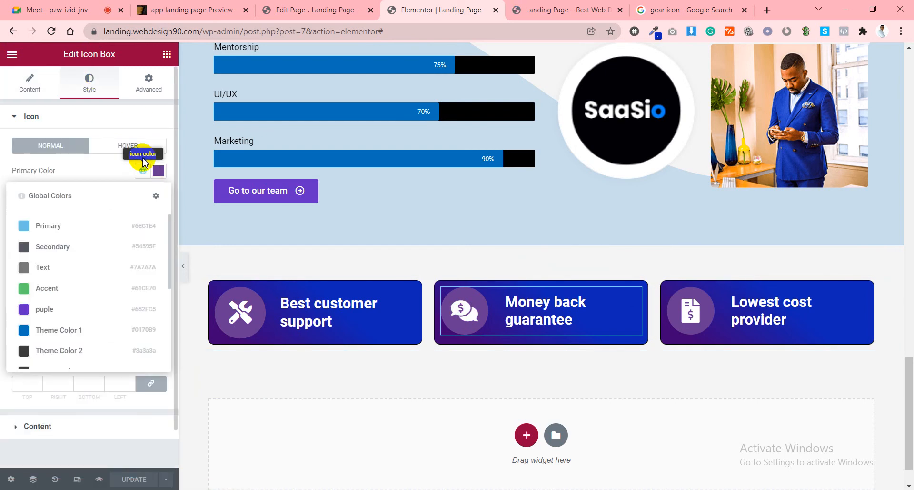
pyautogui.click(137, 146)
pyautogui.click(160, 171)
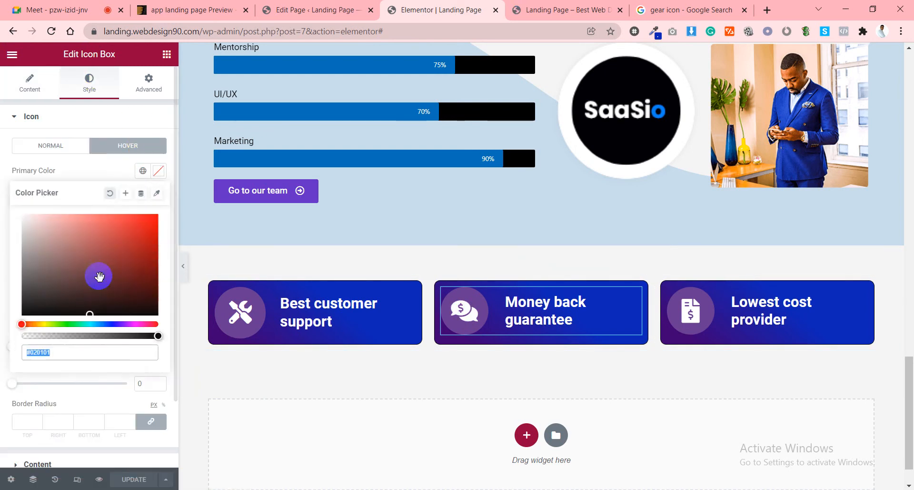
pyautogui.moveTo(98, 275); pyautogui.dragTo(5, 213)
pyautogui.click(108, 163)
pyautogui.click(143, 196)
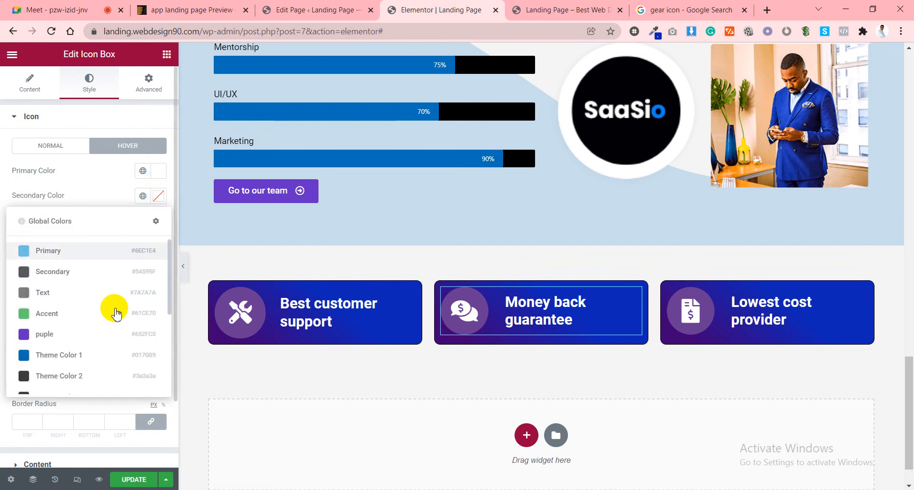
pyautogui.click(44, 350)
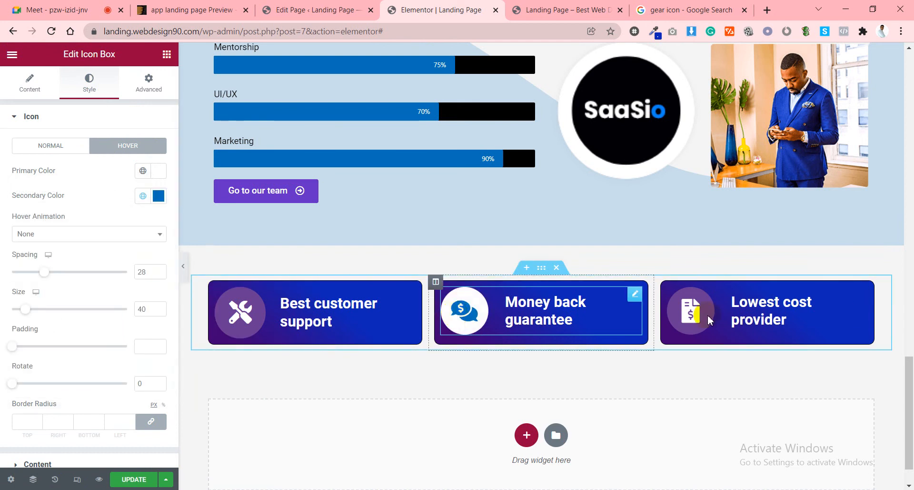
# Give the Lowest cost provider icon a light grey hover primary and Theme Color 1 blue hover secondary.
pyautogui.click(689, 312)
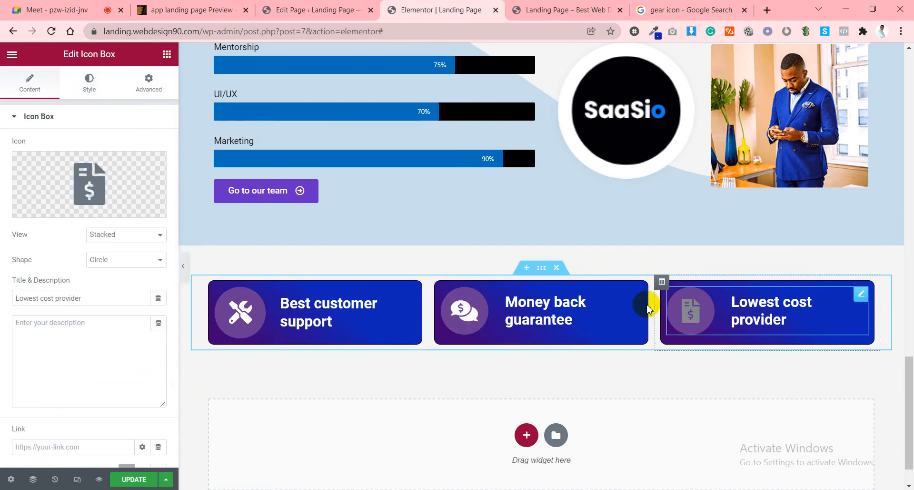
pyautogui.click(88, 85)
pyautogui.click(127, 146)
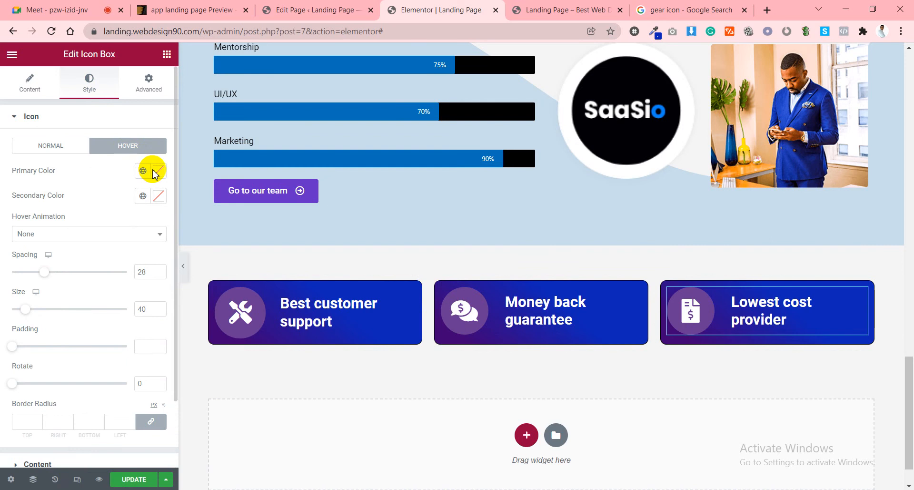
pyautogui.click(158, 170)
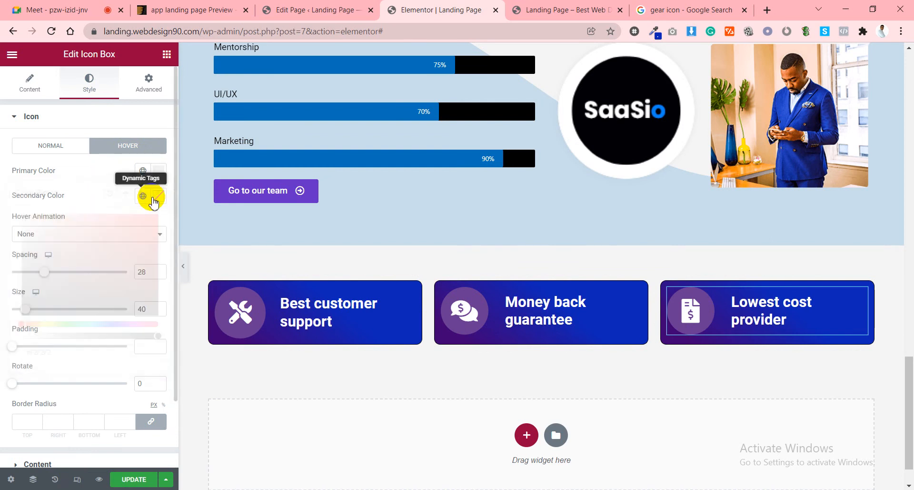
pyautogui.click(143, 195)
pyautogui.scroll(-4, 101, 353)
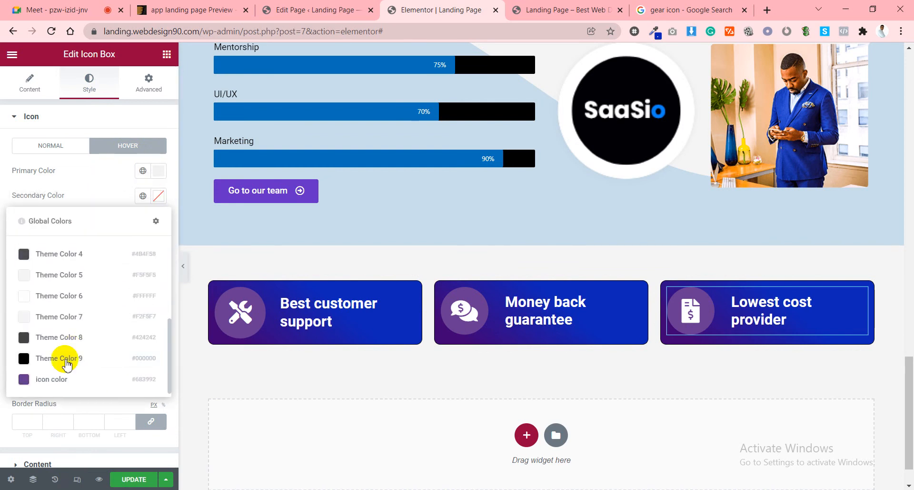
pyautogui.scroll(2, 68, 373)
pyautogui.click(49, 253)
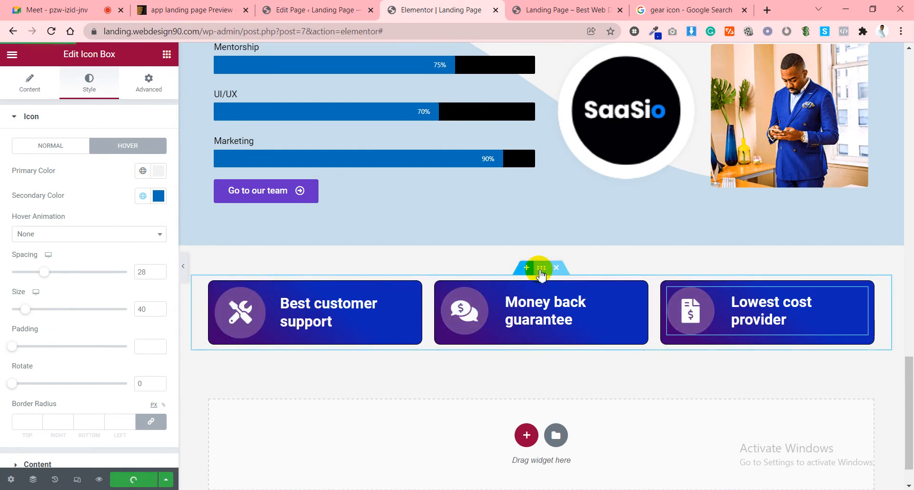
# Set the three-box section's Motion Effects entrance animation to Fade In and save.
pyautogui.click(542, 267)
pyautogui.click(150, 87)
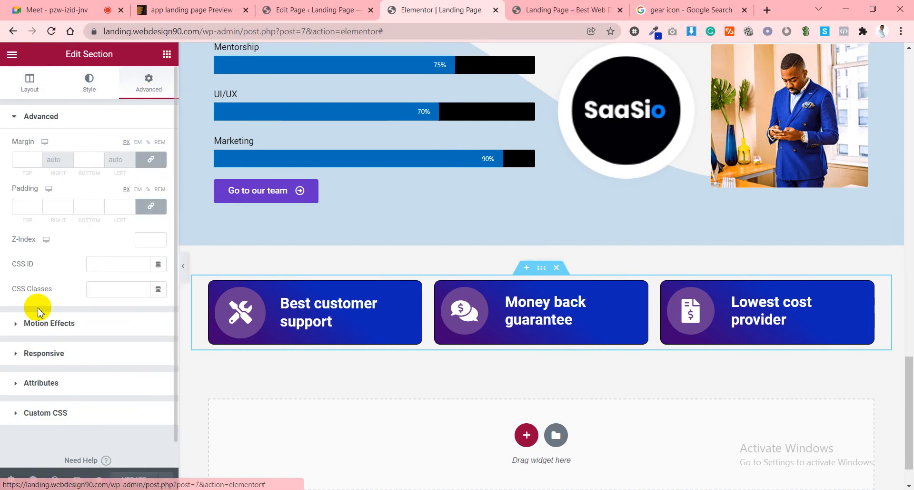
pyautogui.click(37, 324)
pyautogui.click(66, 252)
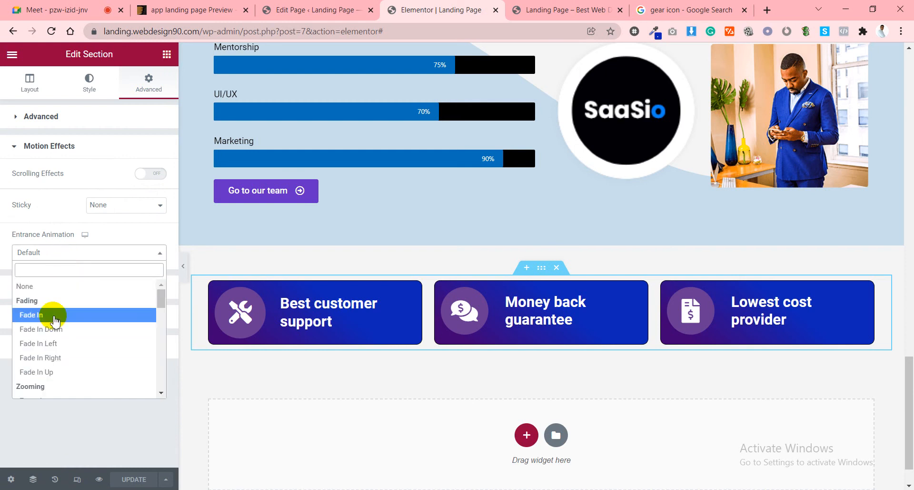
pyautogui.click(51, 314)
pyautogui.click(131, 479)
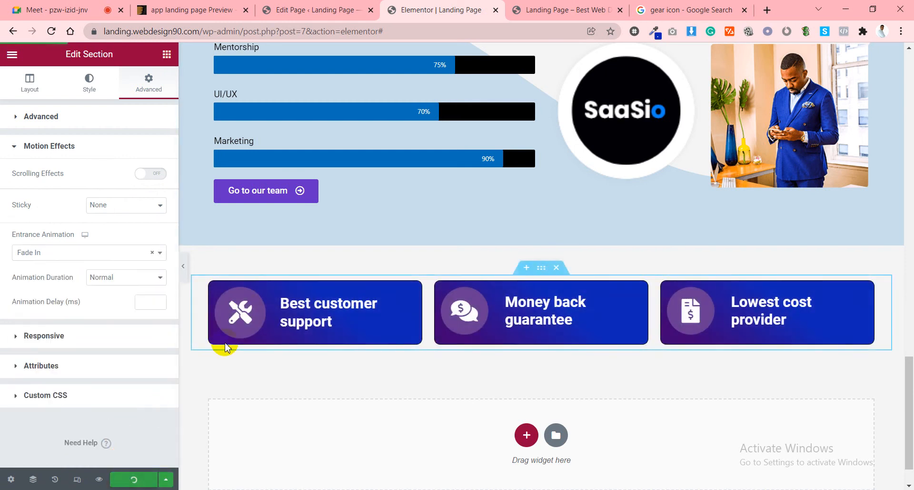
pyautogui.click(250, 313)
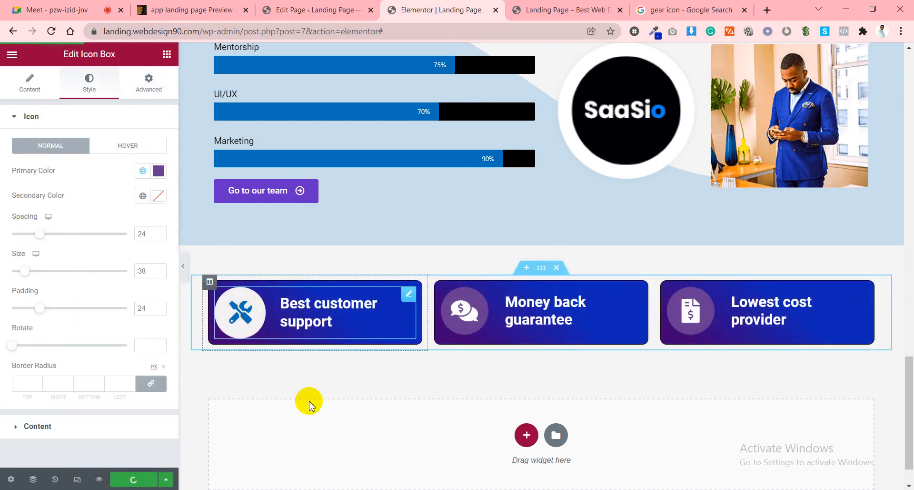
# Preview Shrink, Pulse, Pulse Grow, Pop, Bounce Out, Buzz, Wobble Skew and Wobble To Bottom Right hover animations on the icon.
pyautogui.click(128, 146)
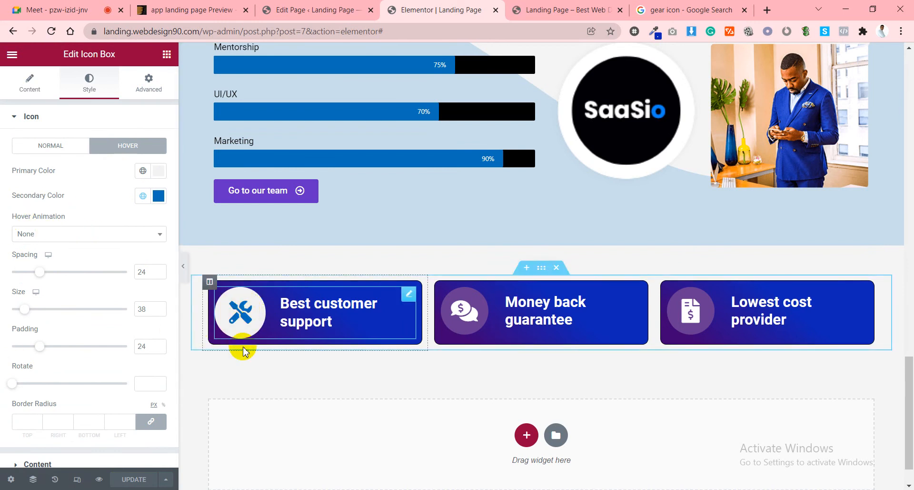
pyautogui.click(71, 233)
pyautogui.scroll(-1, 37, 285)
pyautogui.click(37, 285)
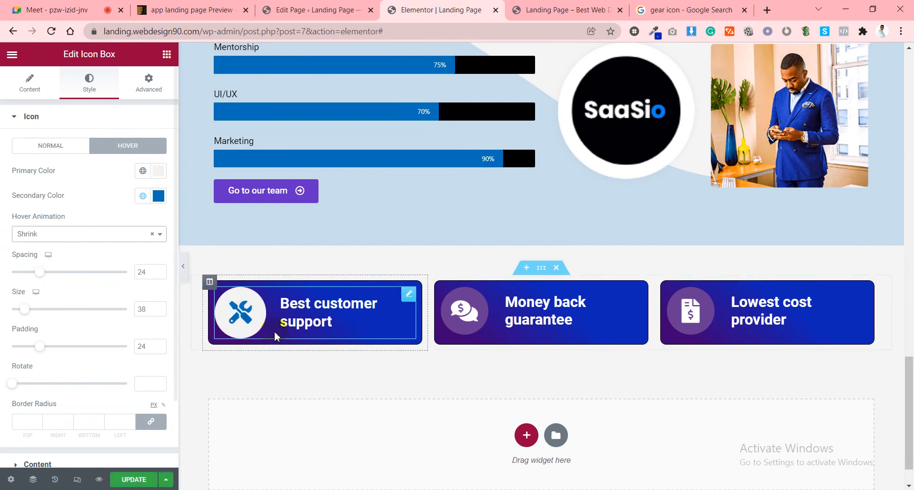
pyautogui.click(42, 234)
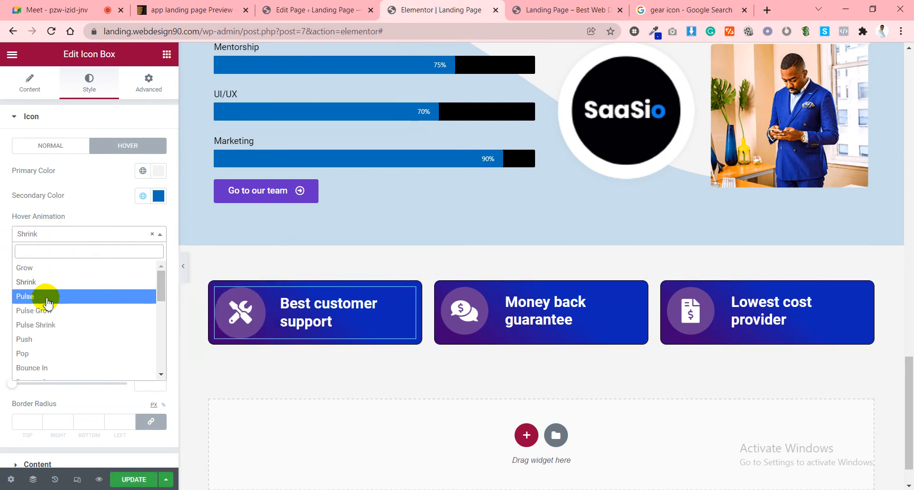
pyautogui.click(74, 296)
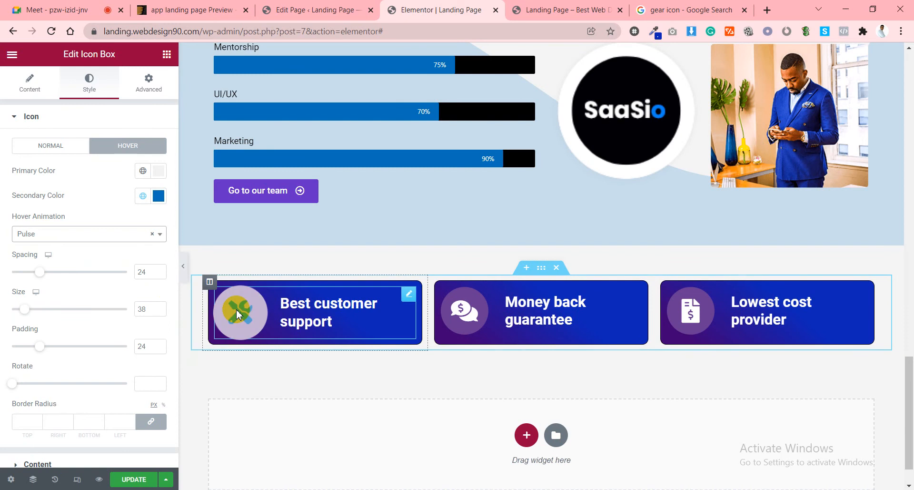
pyautogui.click(26, 231)
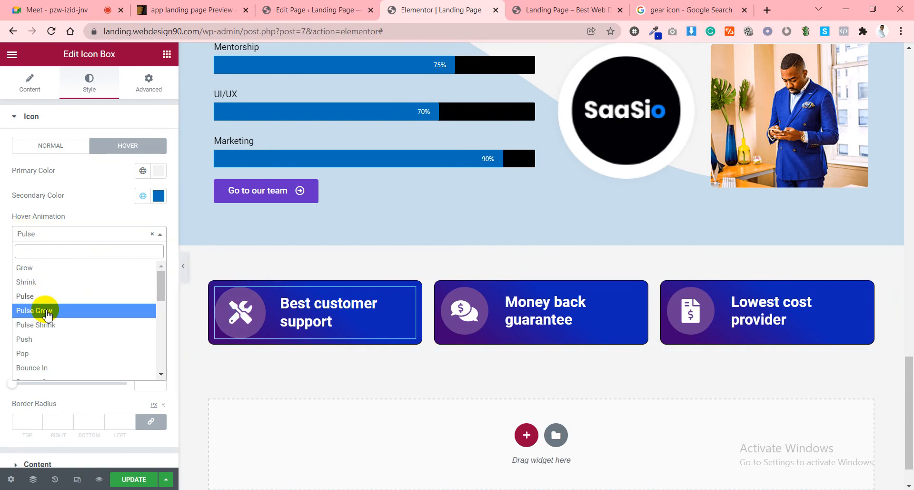
pyautogui.click(46, 311)
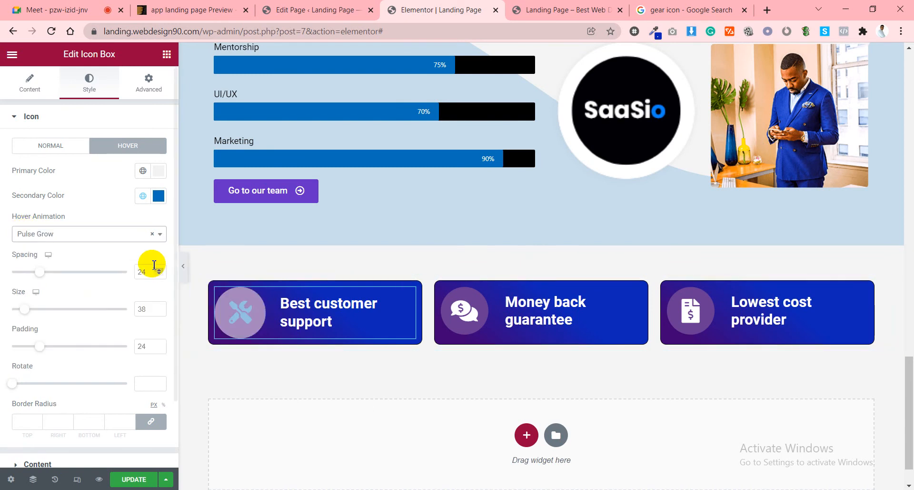
pyautogui.click(90, 234)
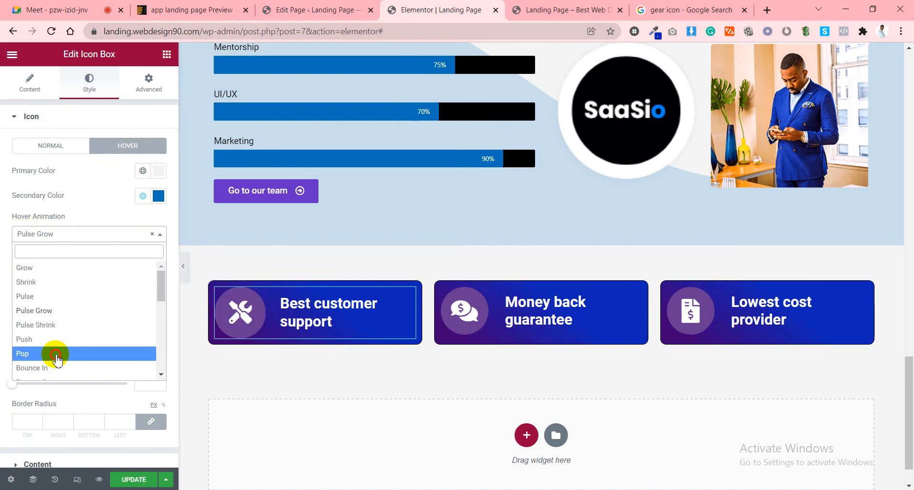
pyautogui.click(52, 353)
pyautogui.click(67, 234)
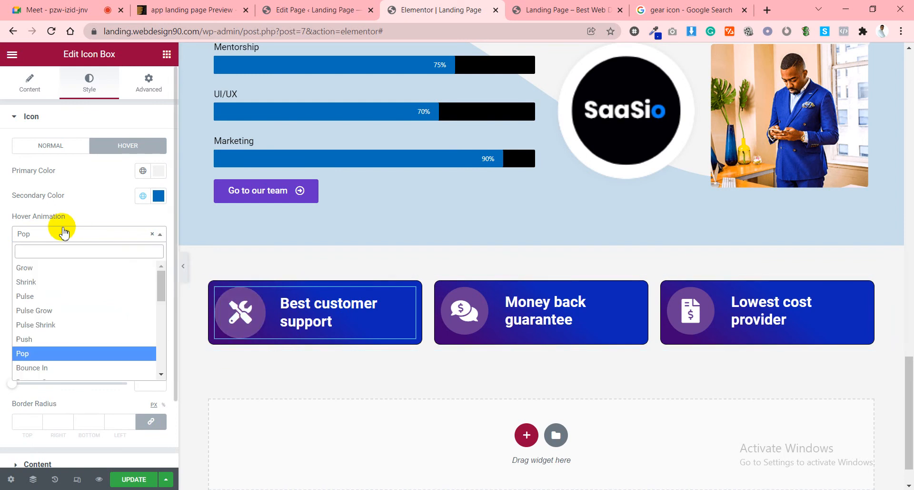
pyautogui.scroll(-3, 76, 304)
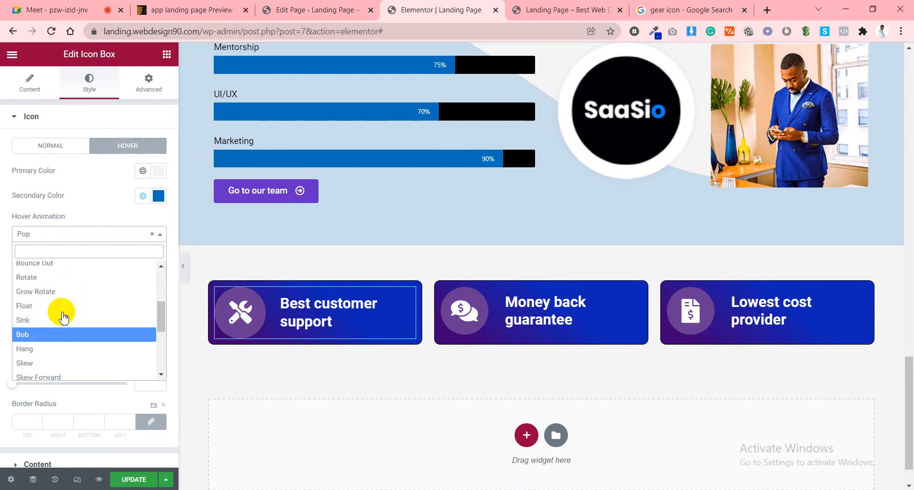
pyautogui.click(56, 264)
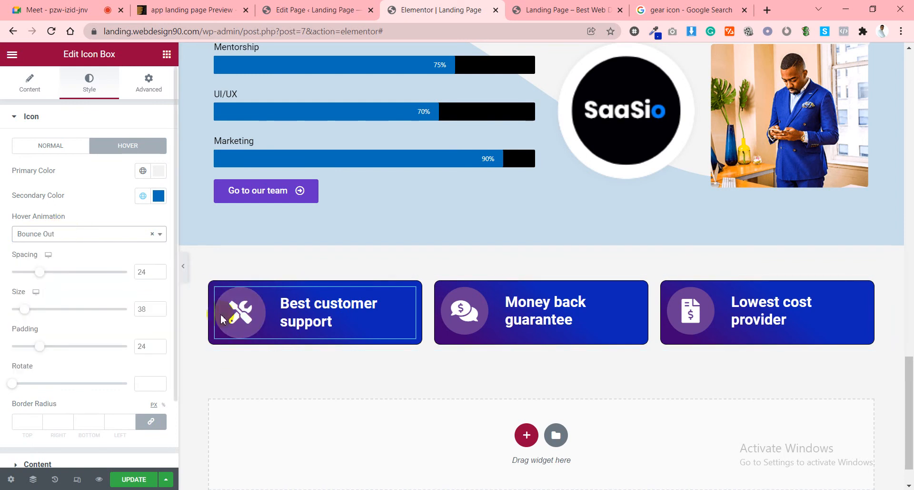
pyautogui.click(68, 235)
pyautogui.scroll(-4, 60, 349)
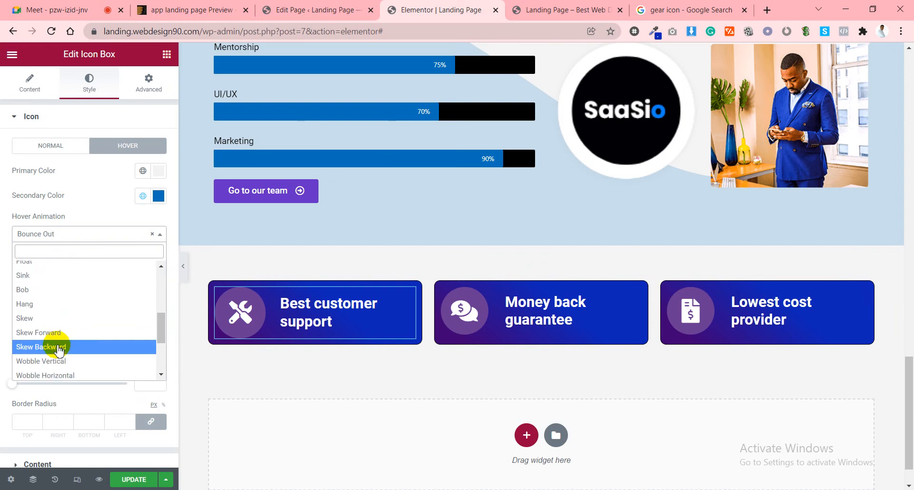
pyautogui.click(51, 360)
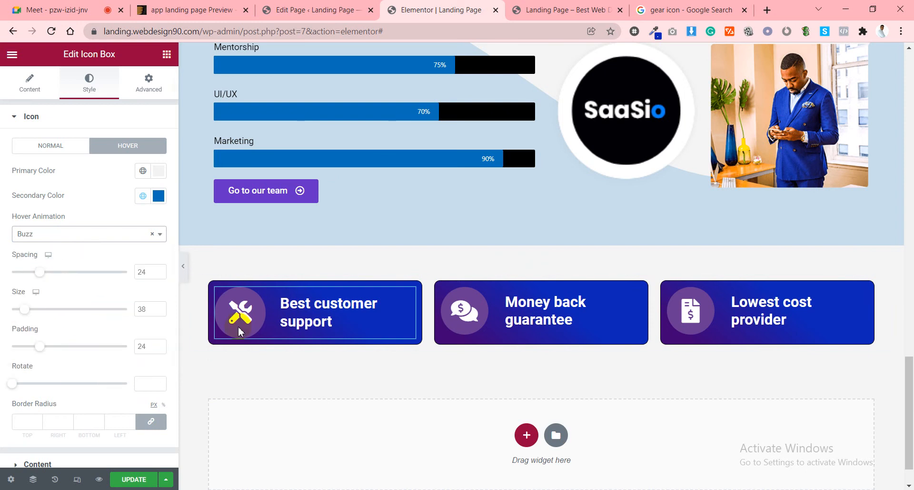
pyautogui.click(60, 235)
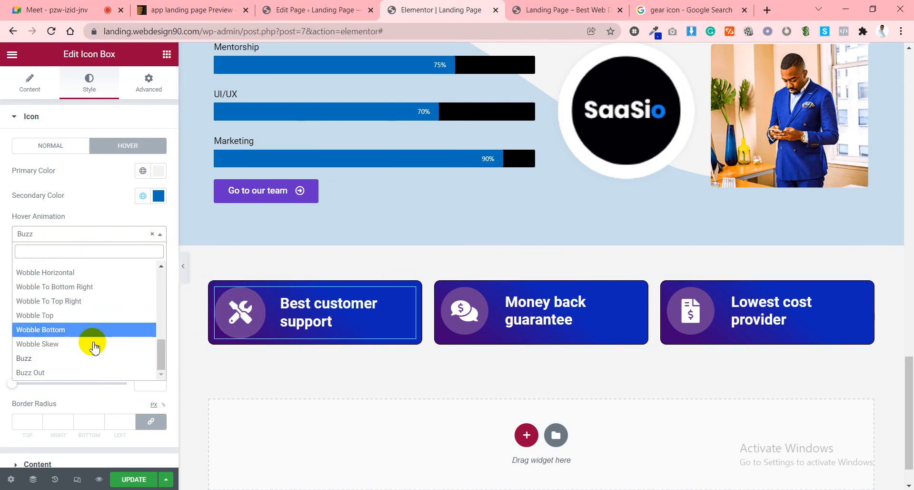
pyautogui.click(58, 345)
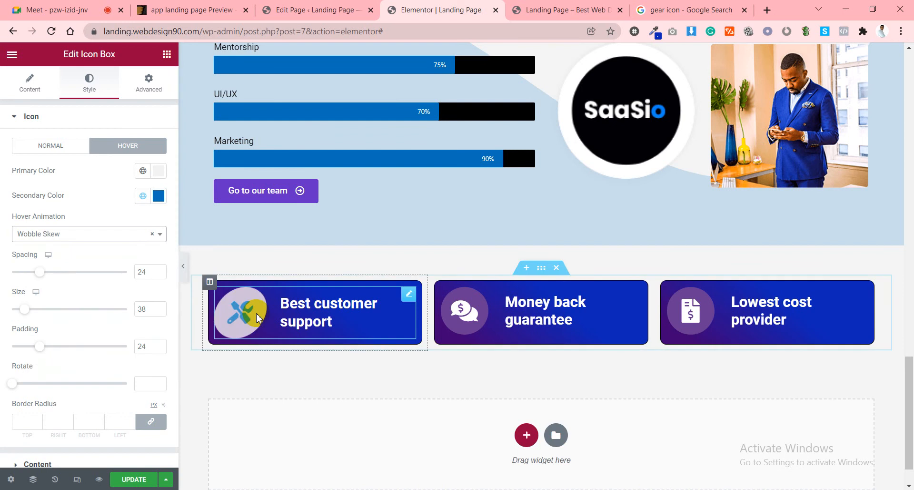
pyautogui.click(98, 233)
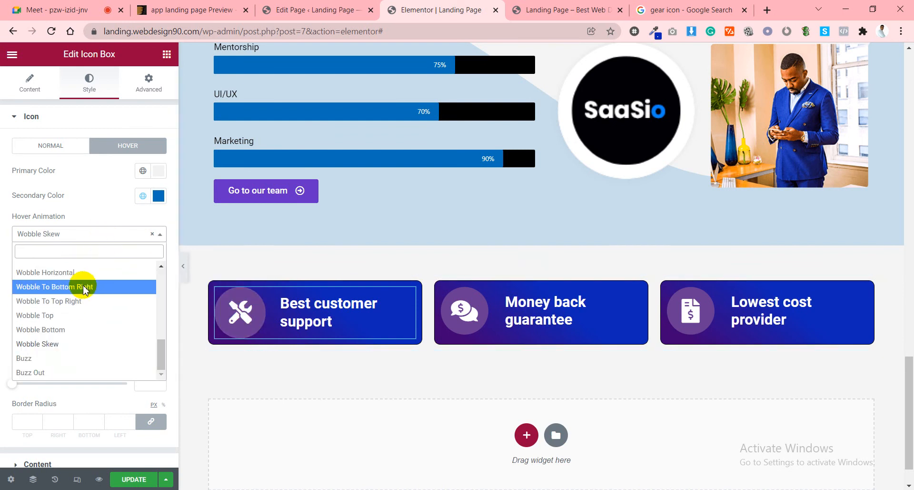
pyautogui.click(76, 286)
# Try Float and Skew Forward, then settle on Pulse Grow as the icon's hover animation.
pyautogui.click(58, 234)
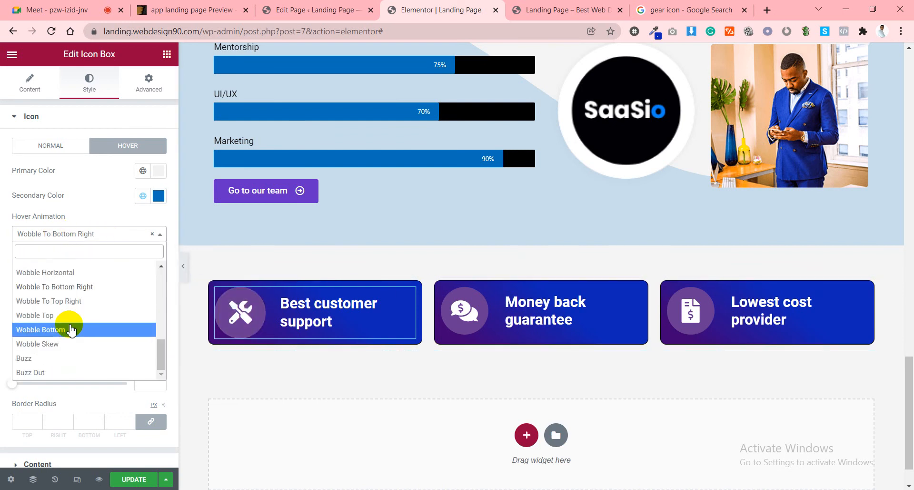
pyautogui.scroll(3, 74, 326)
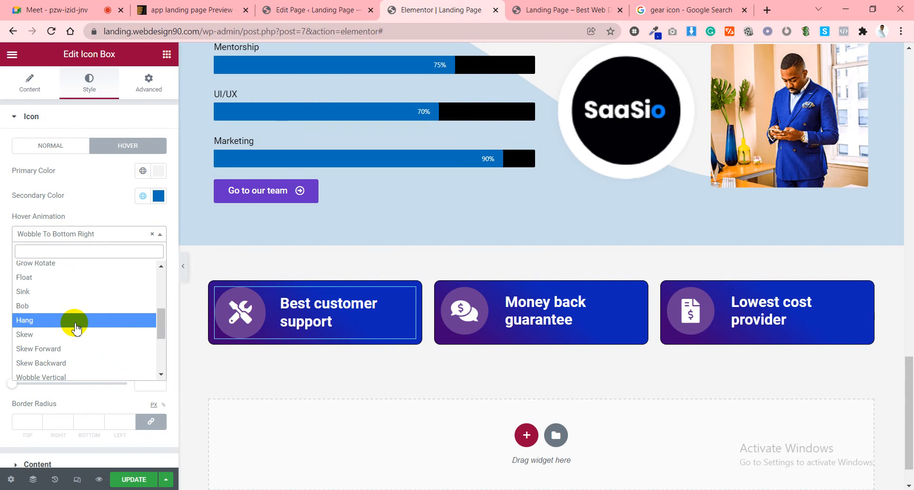
pyautogui.click(74, 277)
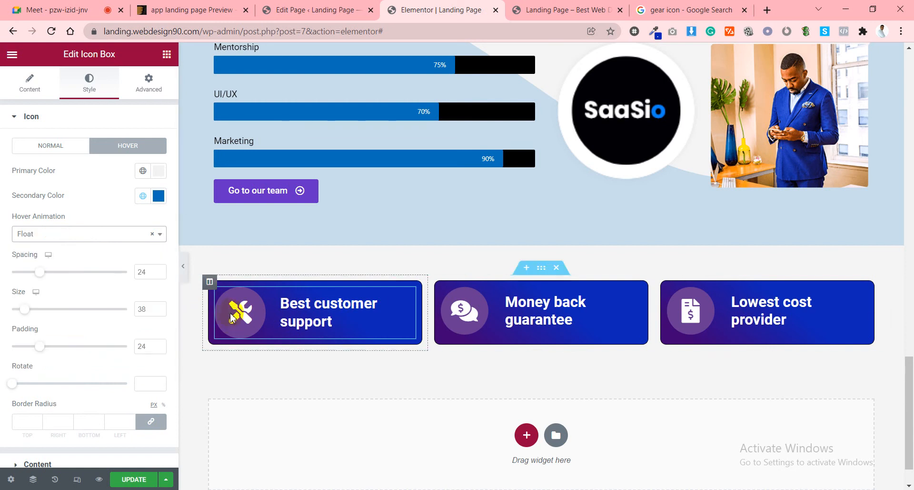
pyautogui.click(82, 233)
pyautogui.scroll(5, 79, 295)
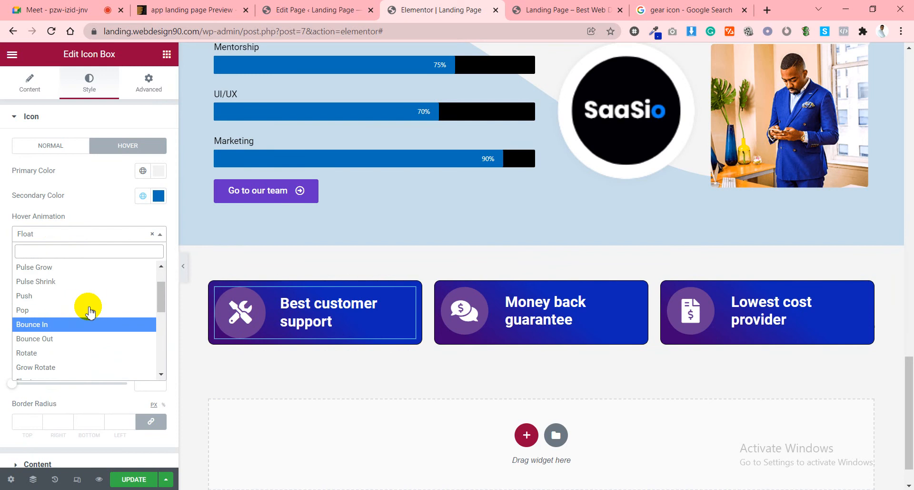
pyautogui.scroll(-10, 87, 319)
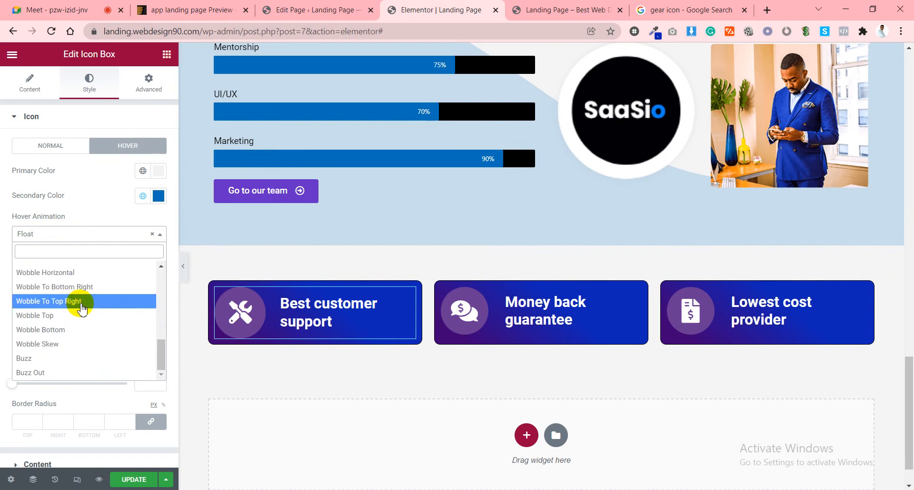
pyautogui.scroll(1, 91, 331)
pyautogui.scroll(1, 89, 330)
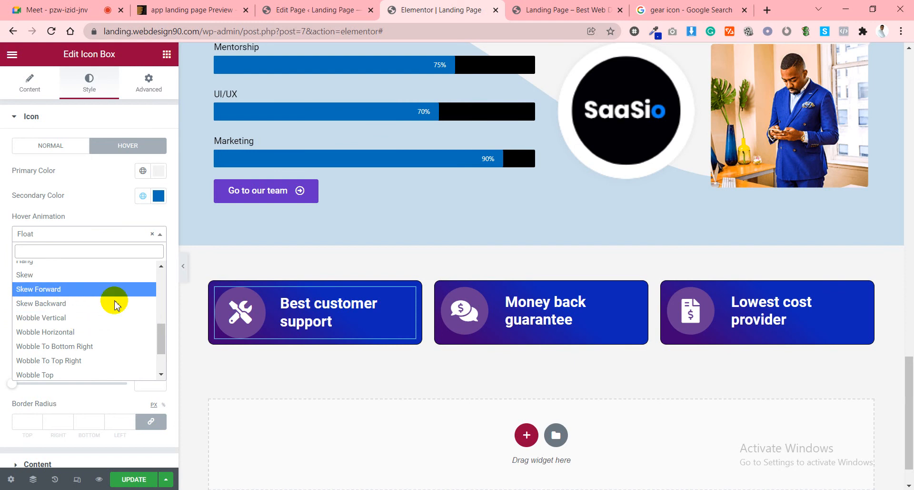
pyautogui.click(71, 289)
pyautogui.click(56, 238)
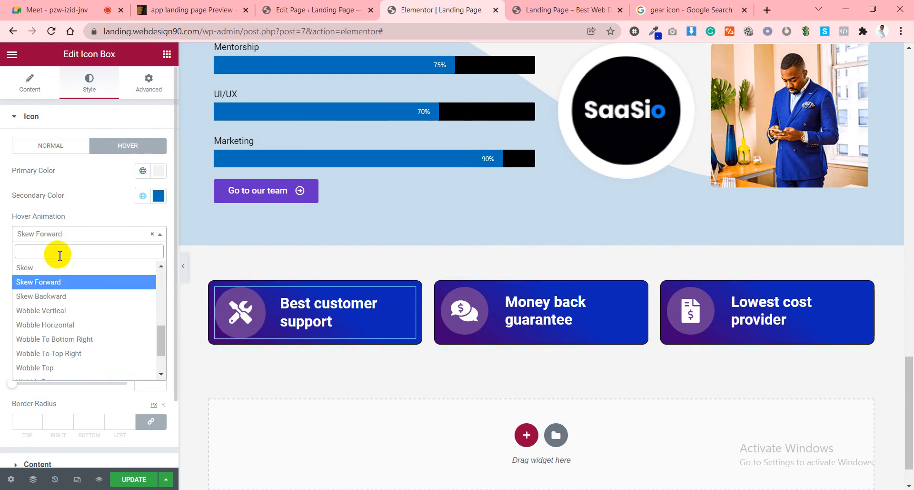
pyautogui.scroll(4, 91, 309)
pyautogui.scroll(1, 90, 312)
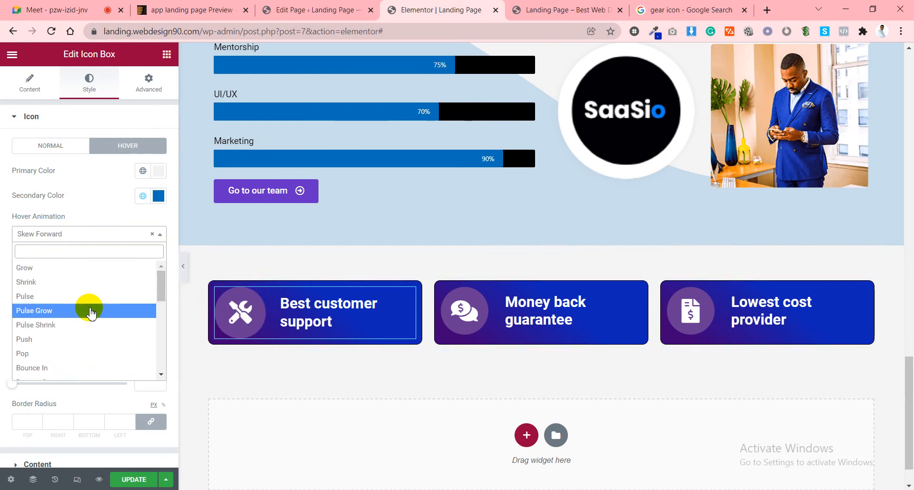
pyautogui.click(60, 310)
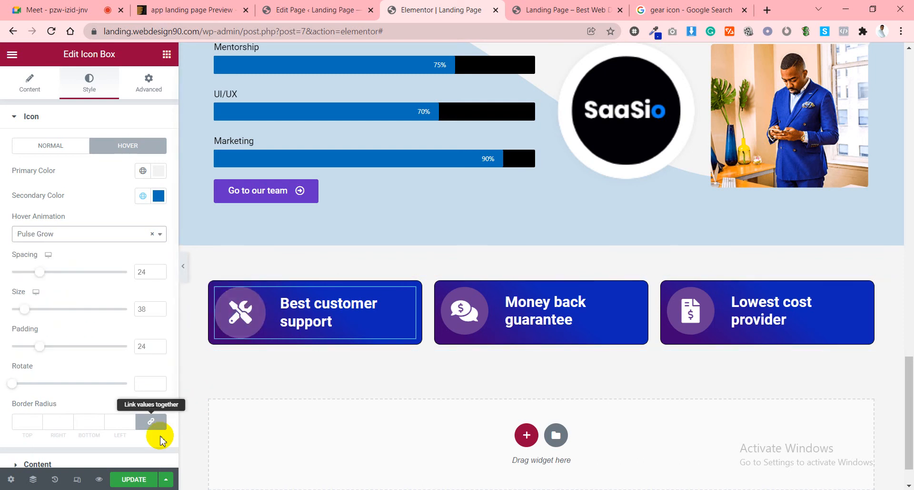
# Save, enter 10 in the icon's normal-state Border Radius fields, and save the page again.
pyautogui.click(149, 480)
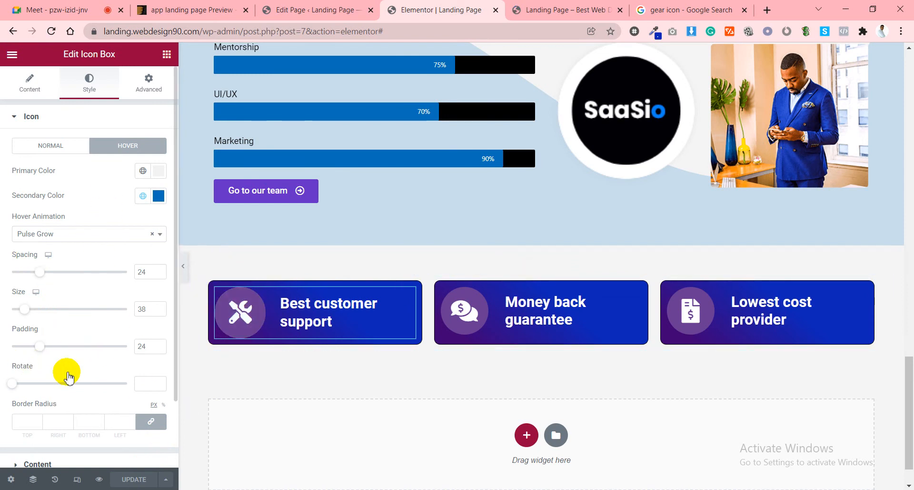
pyautogui.scroll(-2, 70, 395)
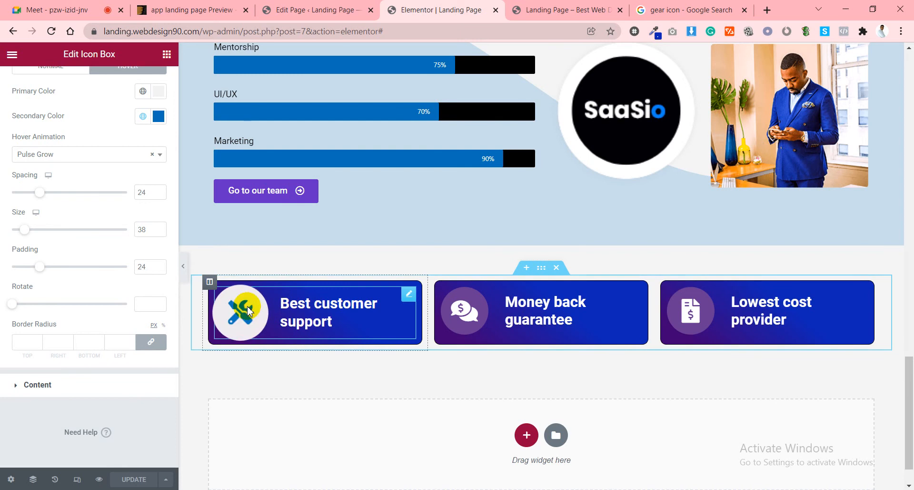
pyautogui.scroll(2, 55, 176)
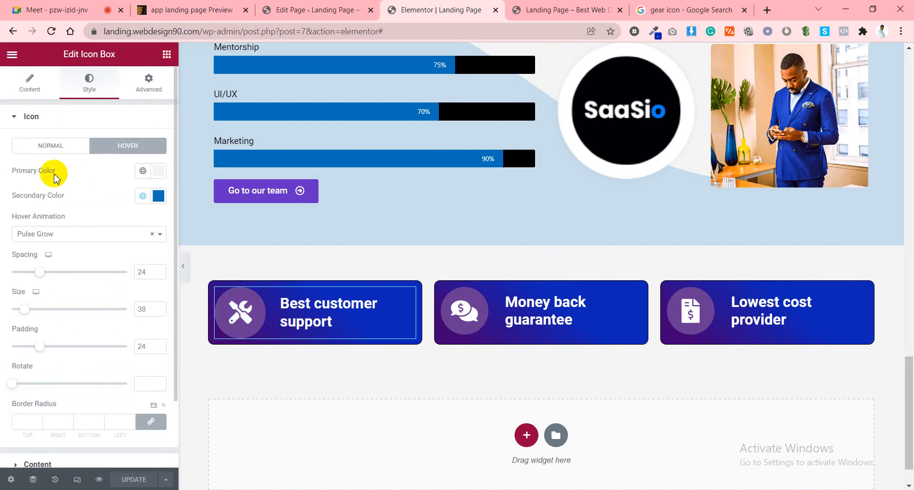
pyautogui.click(48, 149)
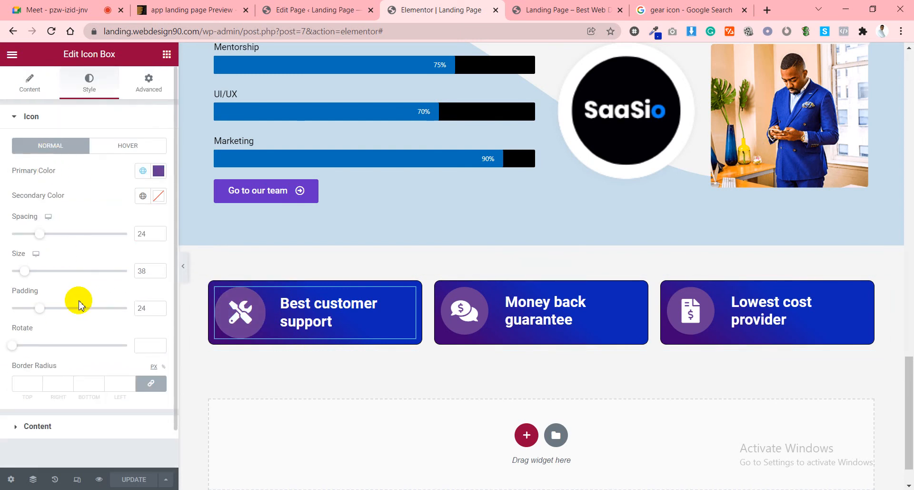
pyautogui.scroll(-1, 67, 324)
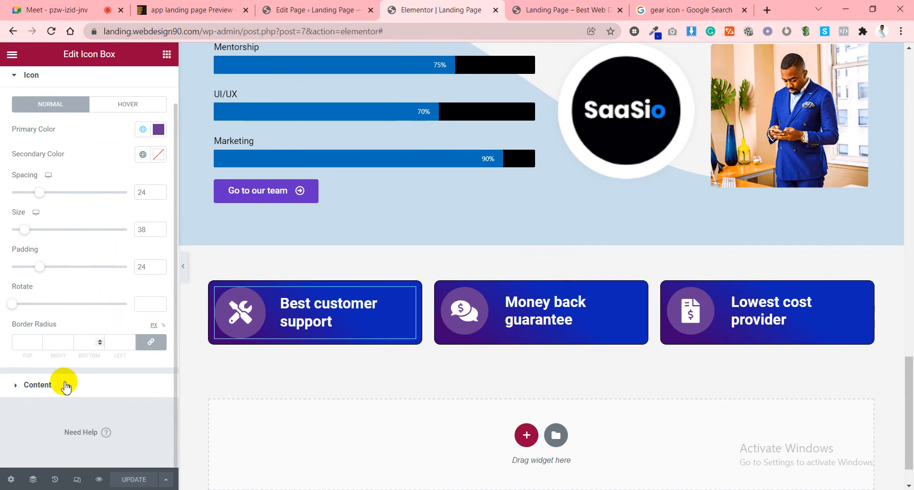
pyautogui.click(92, 342)
pyautogui.write('10')
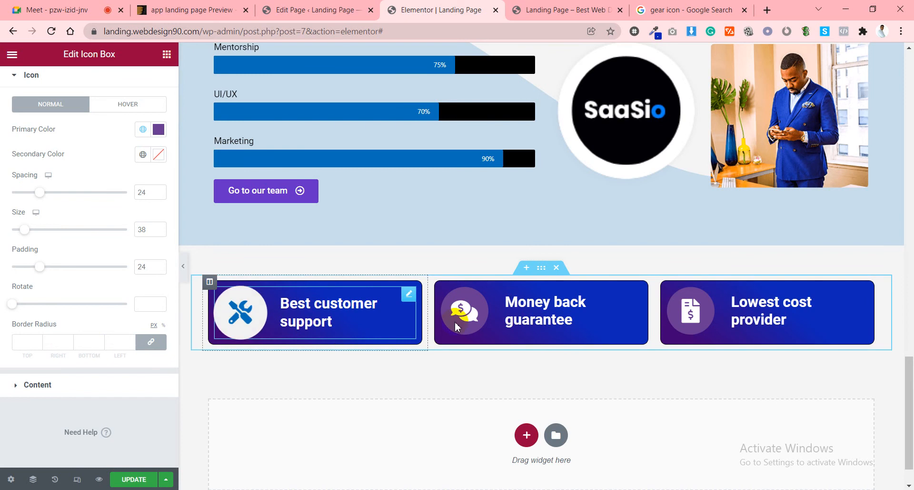
pyautogui.click(137, 482)
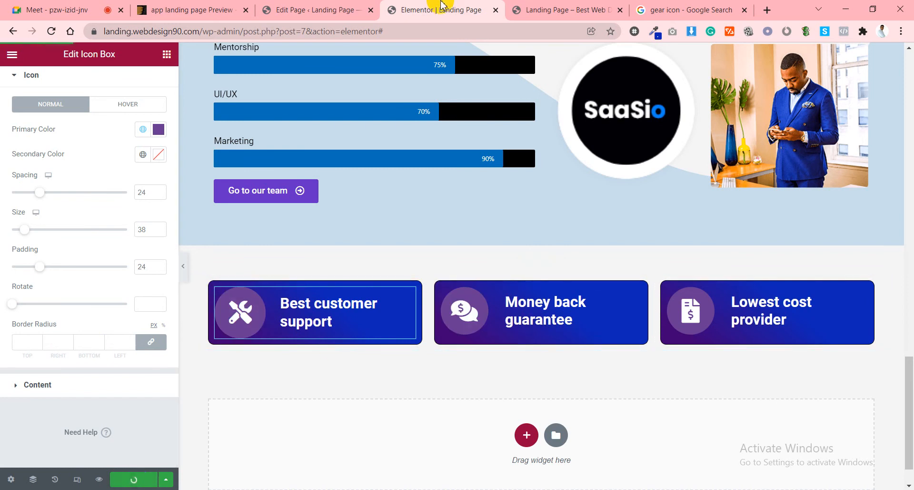
pyautogui.click(561, 6)
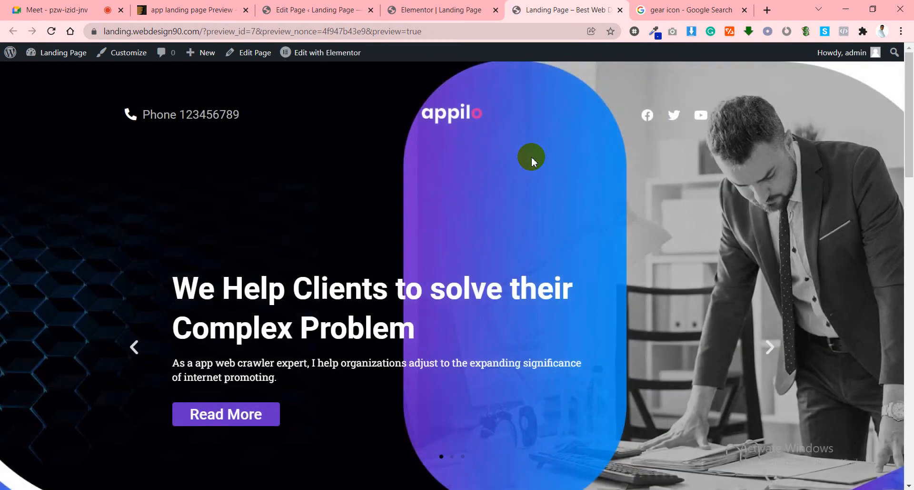
pyautogui.scroll(-6, 533, 159)
pyautogui.scroll(-15, 531, 156)
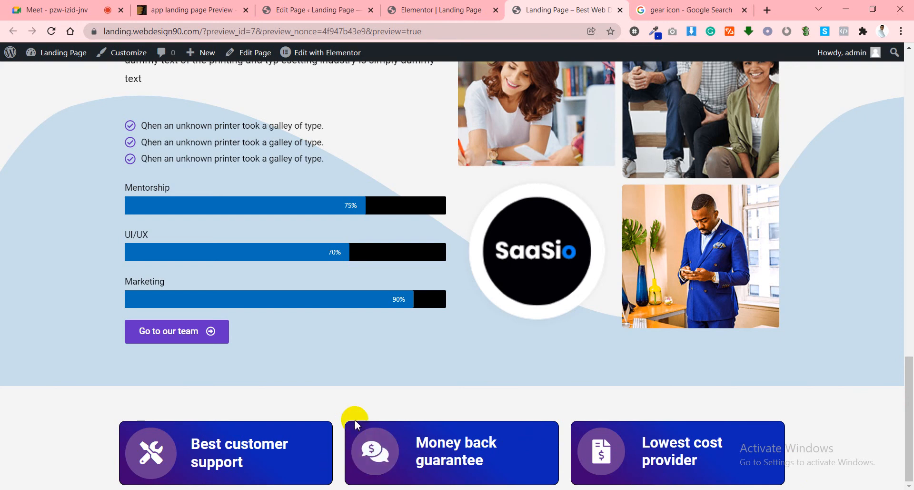
pyautogui.click(436, 9)
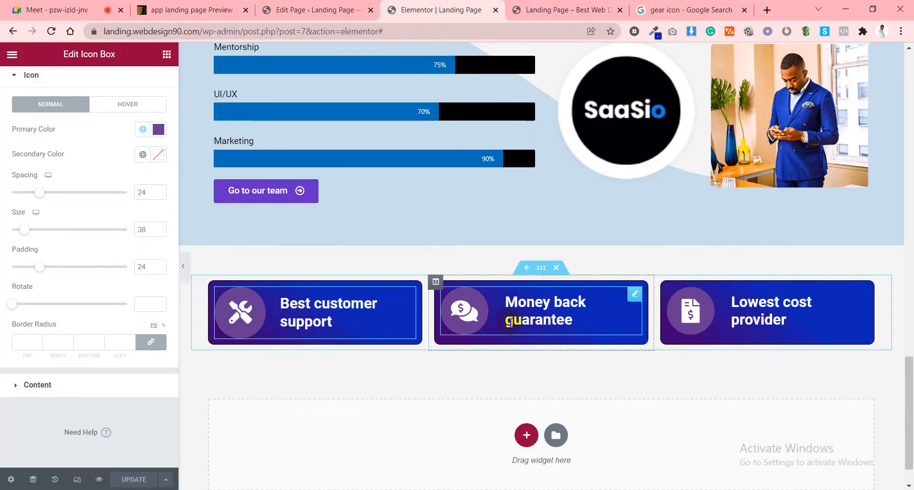
# Set the Money back guarantee column's gradient locations to 7 and 55 with a 200° angle.
pyautogui.click(436, 281)
pyautogui.click(148, 91)
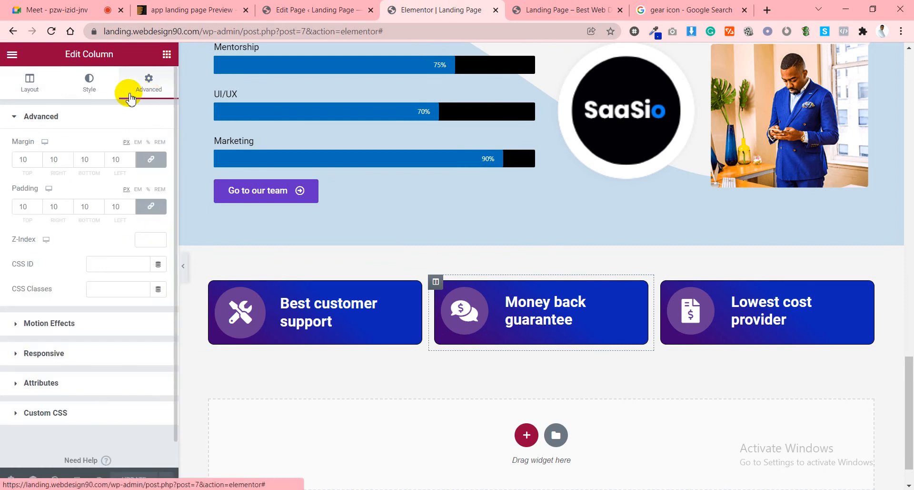
pyautogui.click(89, 85)
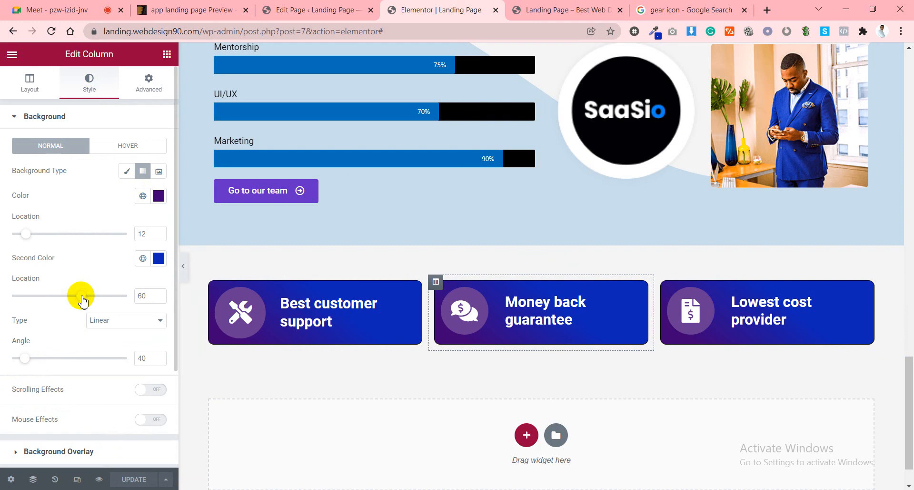
pyautogui.moveTo(80, 295)
pyautogui.mouseDown()
pyautogui.moveTo(4, 301)
pyautogui.moveTo(76, 303)
pyautogui.mouseUp()
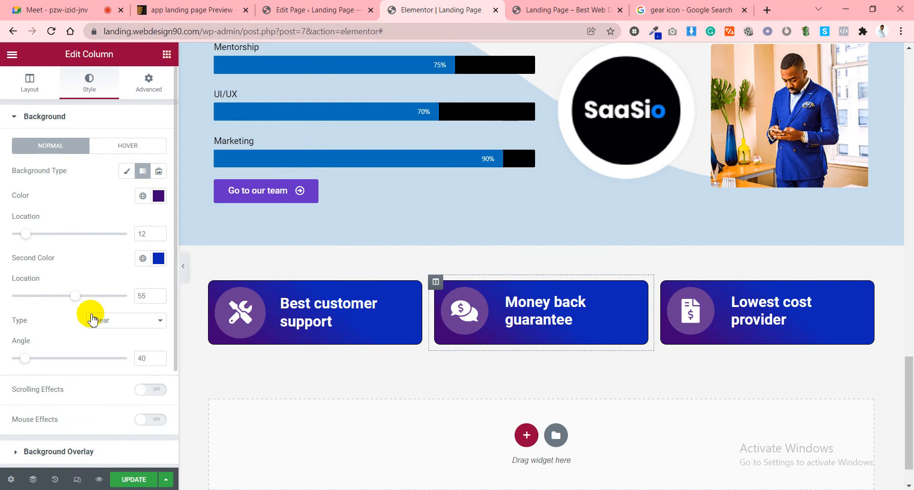
pyautogui.scroll(-3, 41, 331)
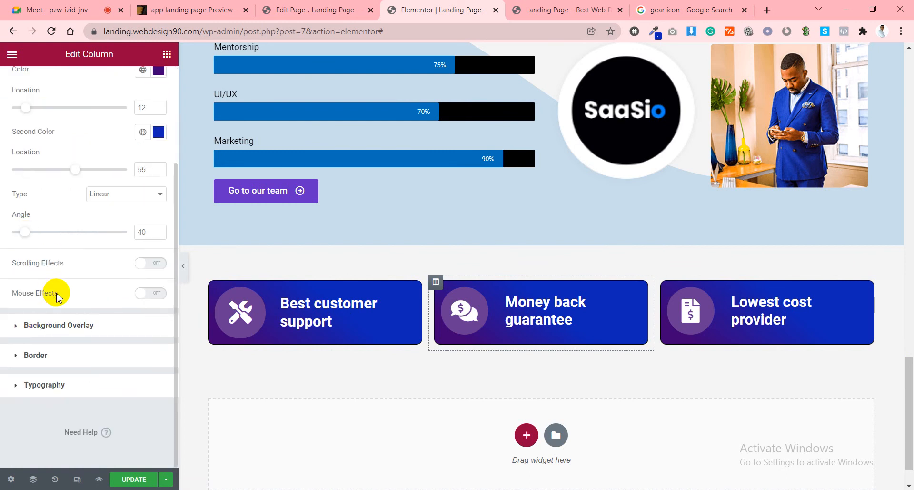
pyautogui.scroll(3, 58, 292)
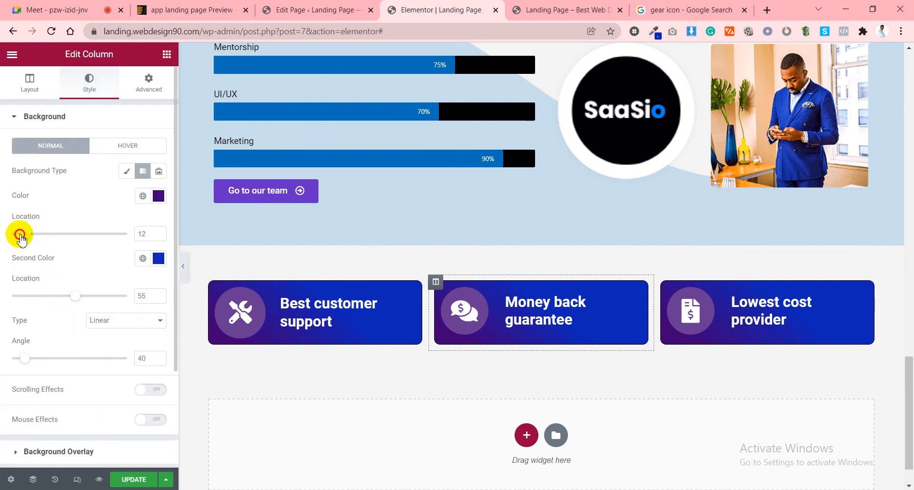
pyautogui.moveTo(3, 234); pyautogui.dragTo(21, 235)
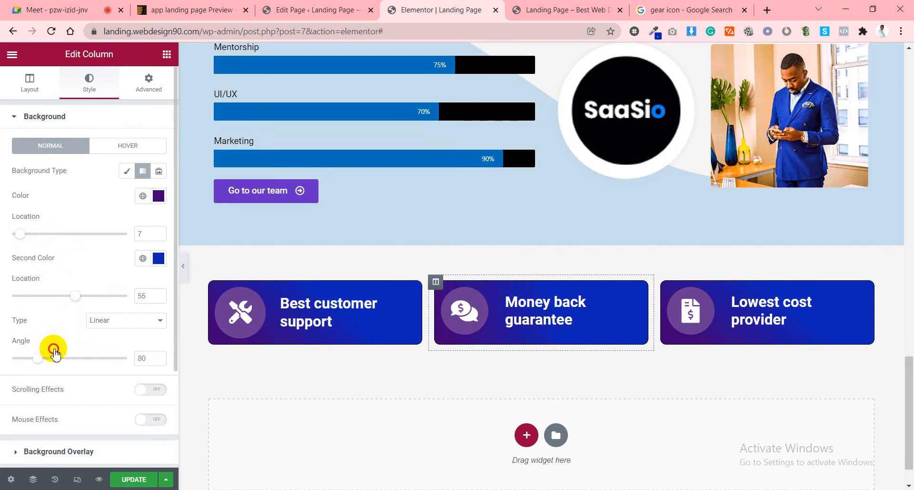
pyautogui.moveTo(56, 352); pyautogui.dragTo(100, 346)
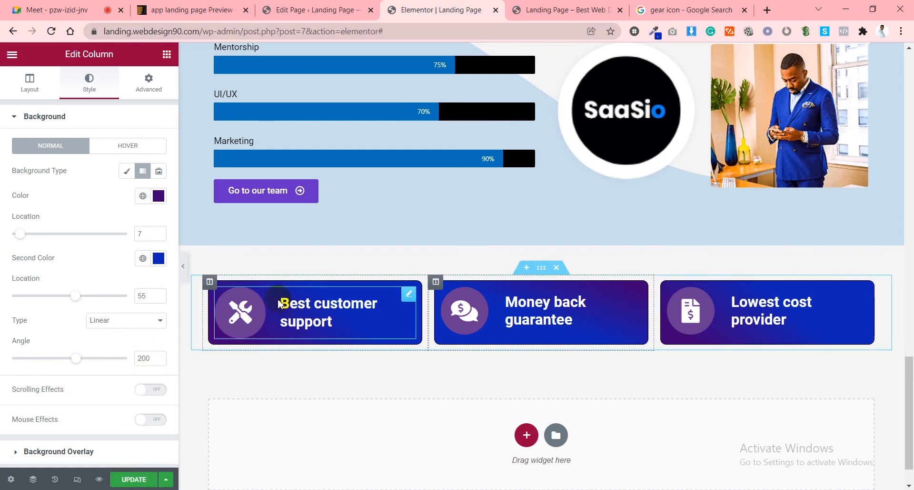
pyautogui.click(209, 283)
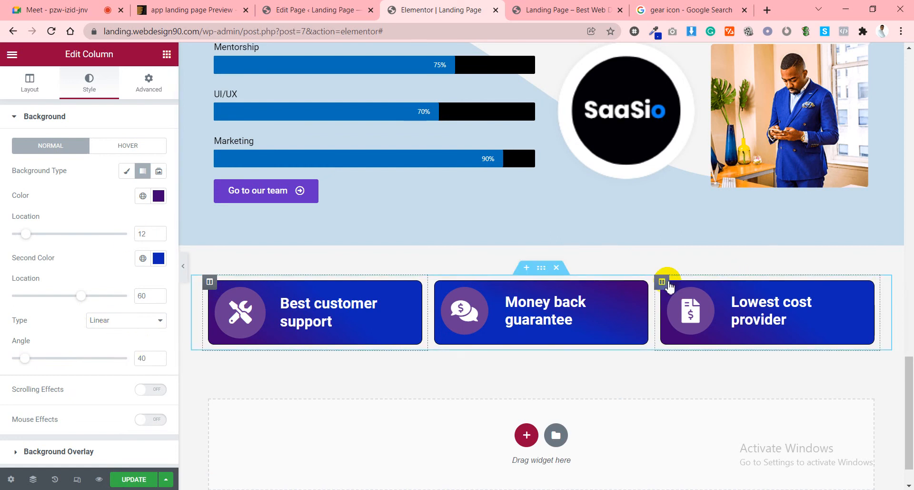
# Set the Lowest cost provider column's gradient angle to 200, then locations 9 and 53 with a 330° angle.
pyautogui.click(662, 282)
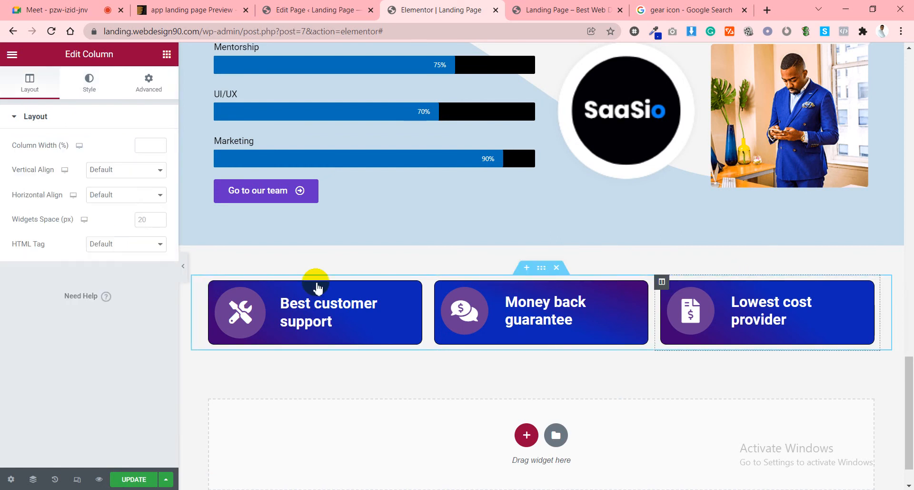
pyautogui.click(94, 84)
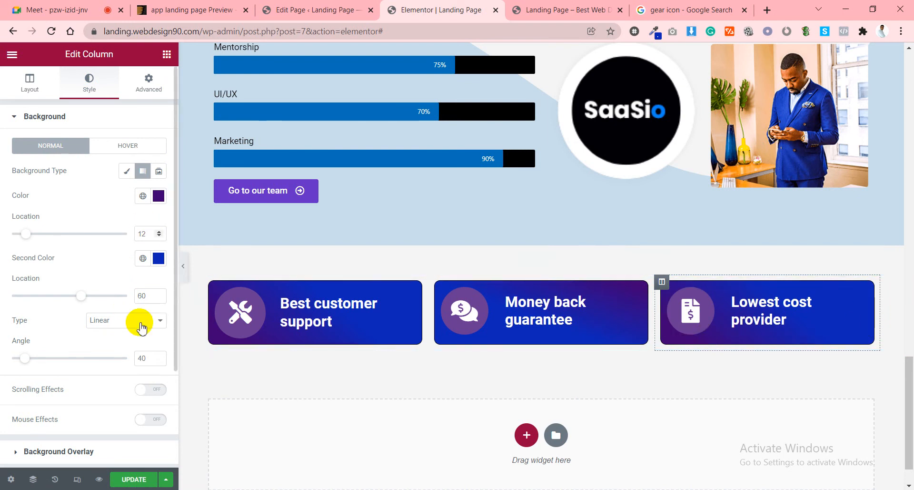
pyautogui.doubleClick(138, 358)
pyautogui.write('200')
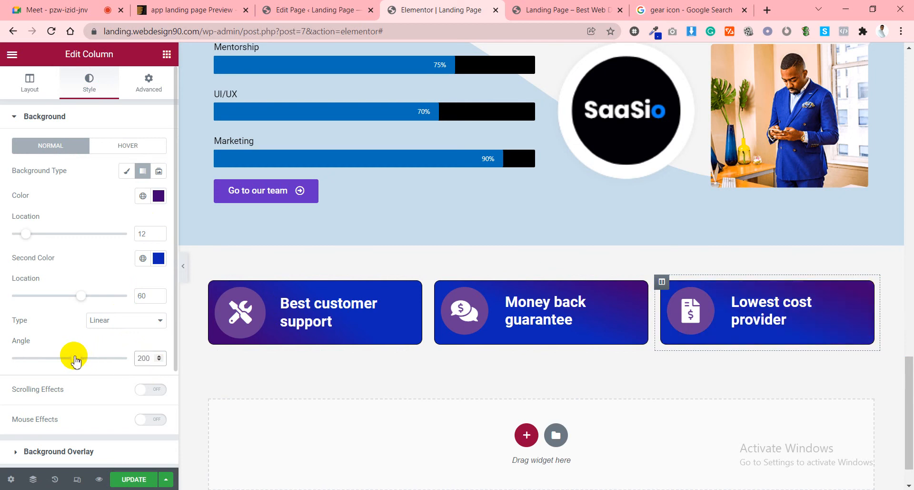
pyautogui.moveTo(76, 357); pyautogui.dragTo(91, 351)
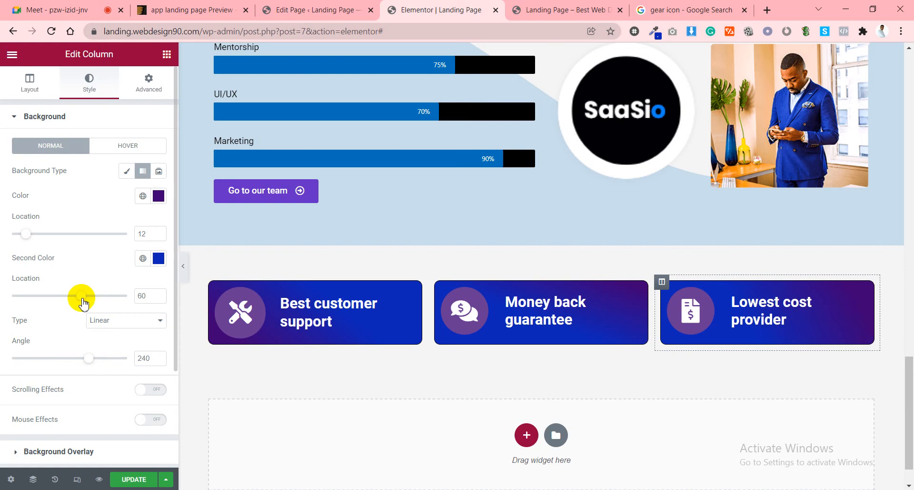
pyautogui.moveTo(80, 295)
pyautogui.mouseDown()
pyautogui.moveTo(41, 302)
pyautogui.moveTo(69, 298)
pyautogui.mouseUp()
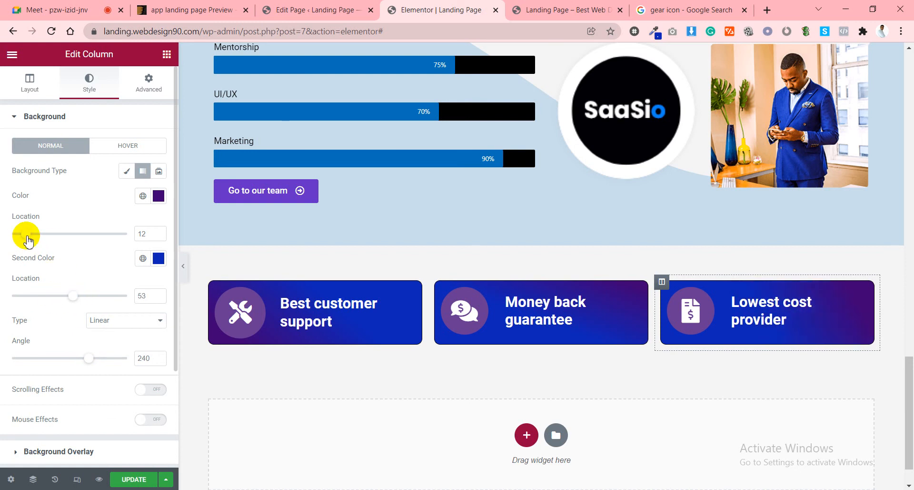
pyautogui.moveTo(25, 234)
pyautogui.mouseDown()
pyautogui.moveTo(67, 224)
pyautogui.moveTo(23, 230)
pyautogui.mouseUp()
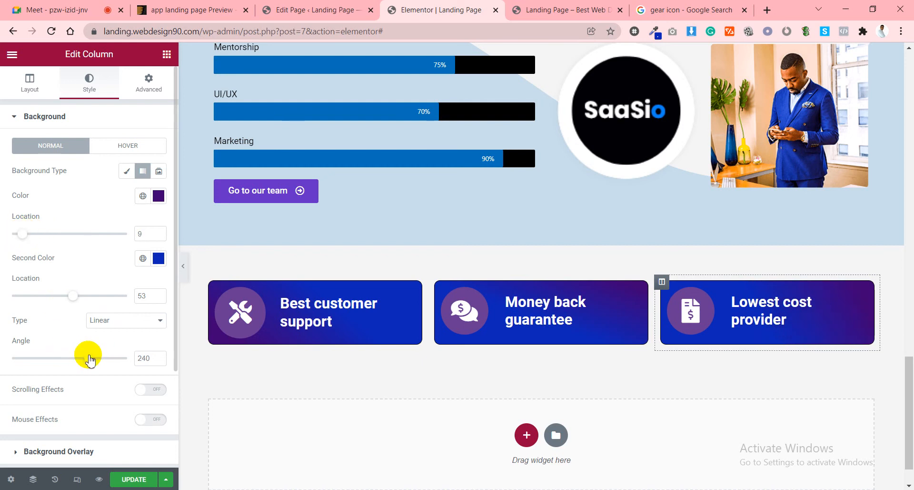
pyautogui.moveTo(89, 358); pyautogui.dragTo(117, 354)
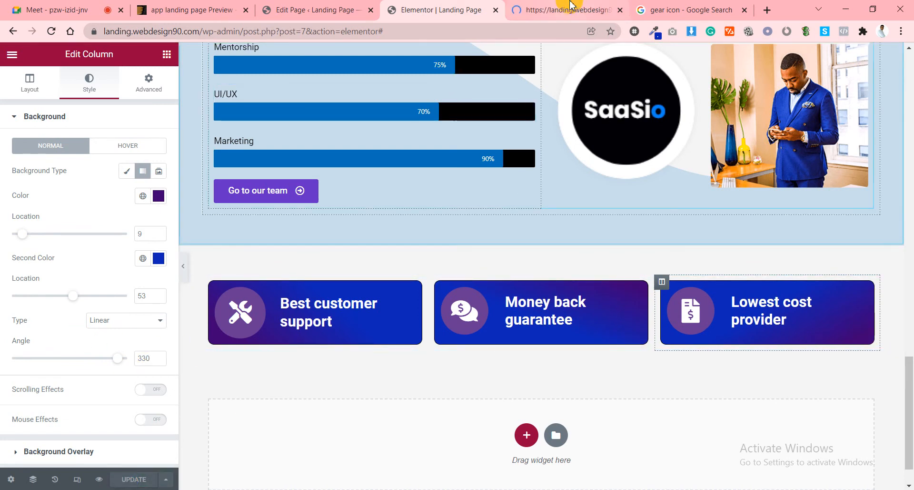
# Compare the live landing page preview with the appilo theme demo's feature cards.
pyautogui.click(608, 15)
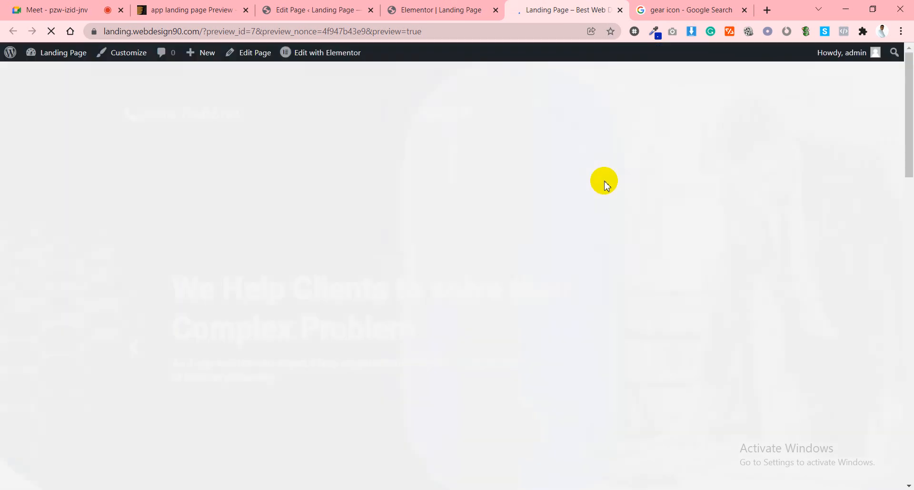
pyautogui.scroll(-20, 543, 250)
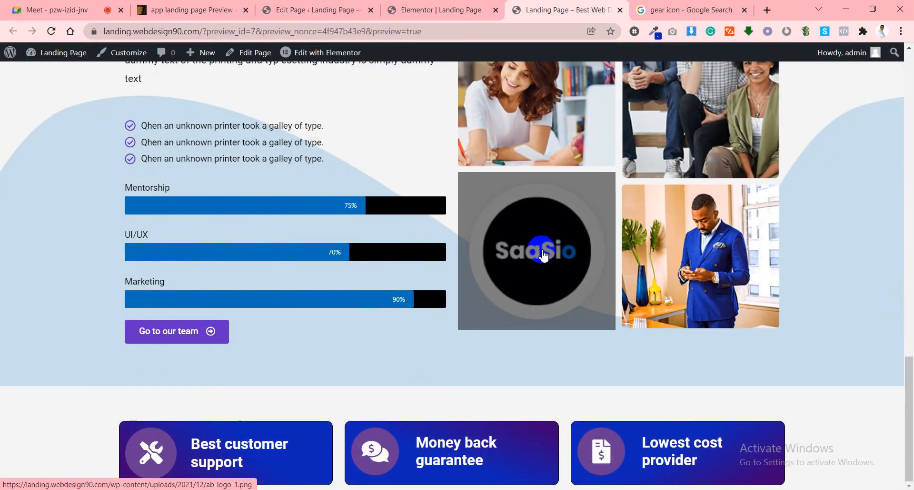
pyautogui.click(316, 10)
pyautogui.click(215, 10)
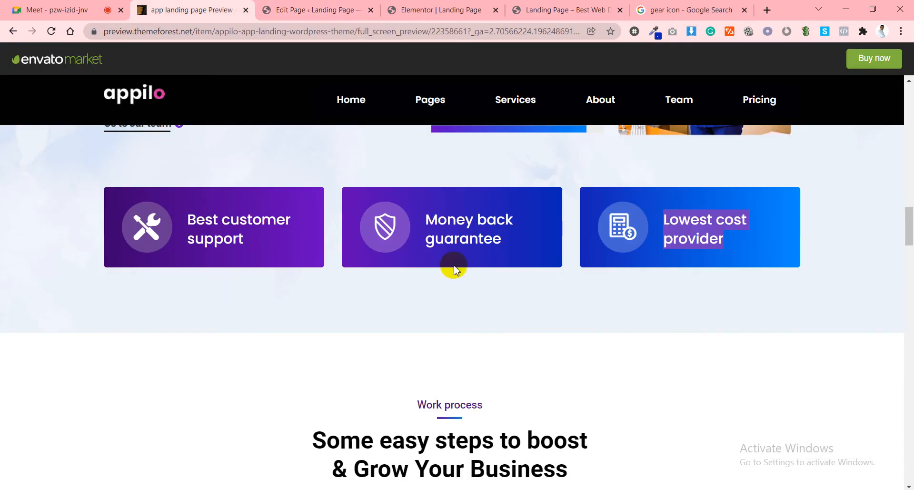
pyautogui.click(441, 6)
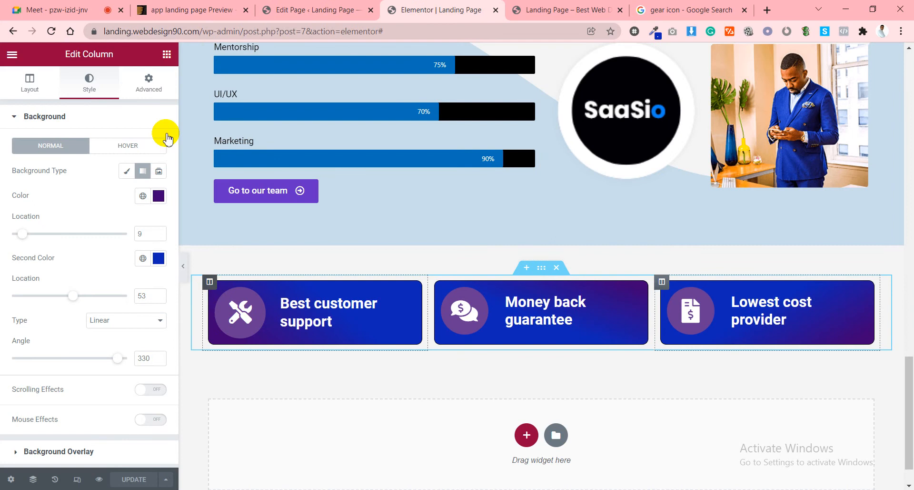
# Set linked padding to 20 on the left, middle and right card columns.
pyautogui.click(150, 98)
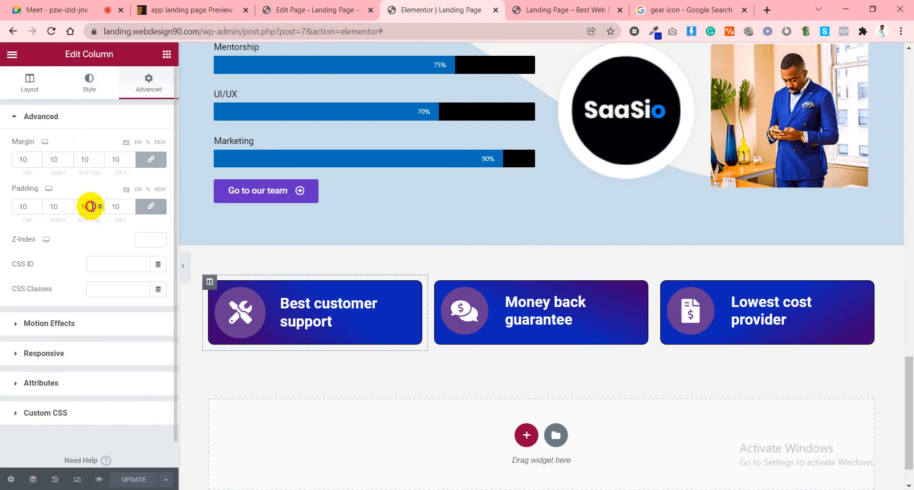
pyautogui.moveTo(91, 207); pyautogui.dragTo(81, 211)
pyautogui.write('20')
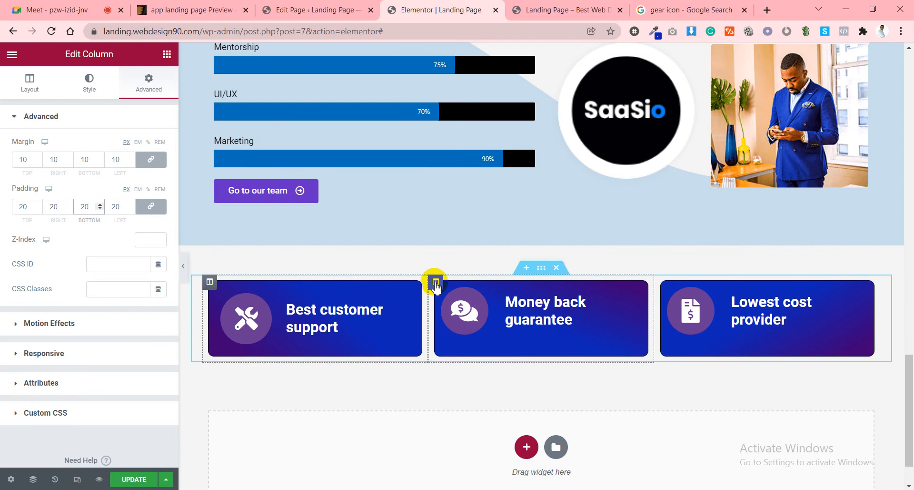
pyautogui.click(436, 281)
pyautogui.click(145, 88)
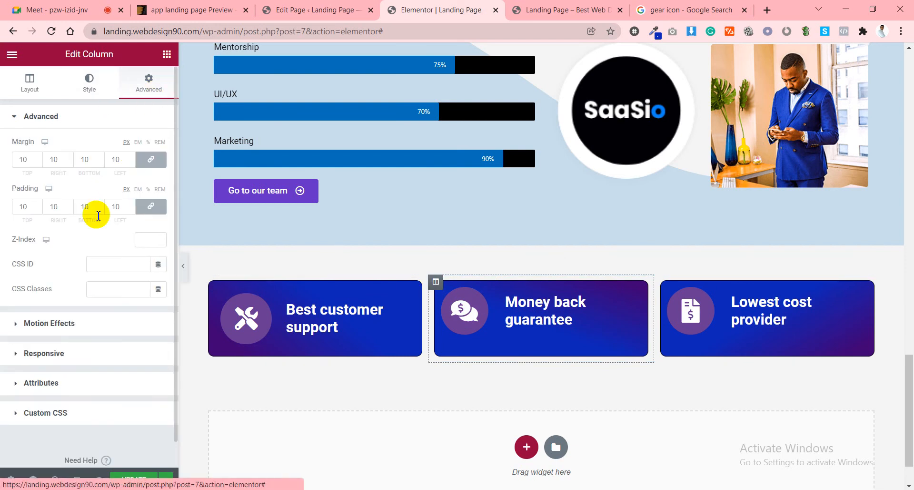
pyautogui.moveTo(92, 205); pyautogui.dragTo(80, 206)
pyautogui.write('20')
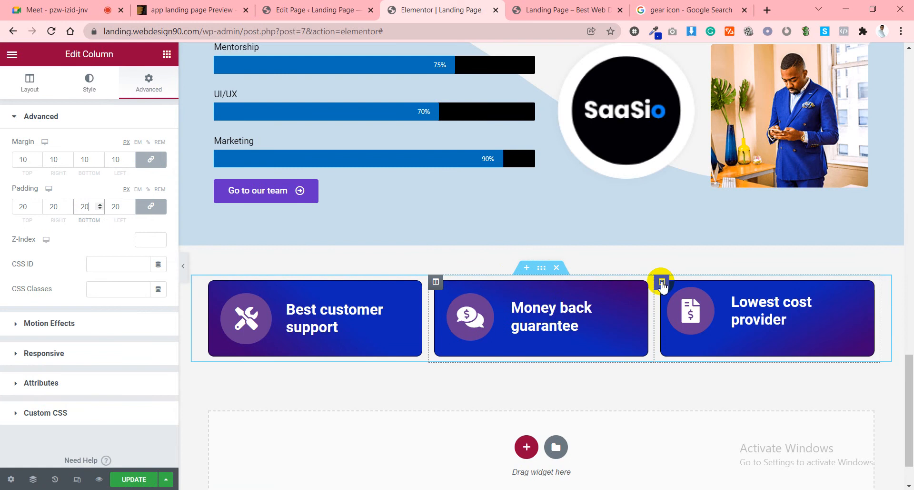
pyautogui.click(661, 281)
pyautogui.click(162, 85)
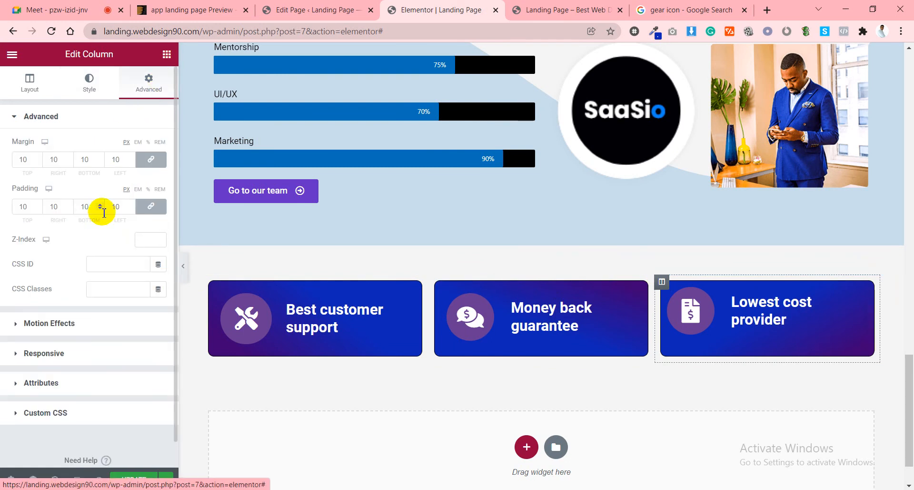
pyautogui.moveTo(123, 205); pyautogui.dragTo(113, 207)
pyautogui.write('20')
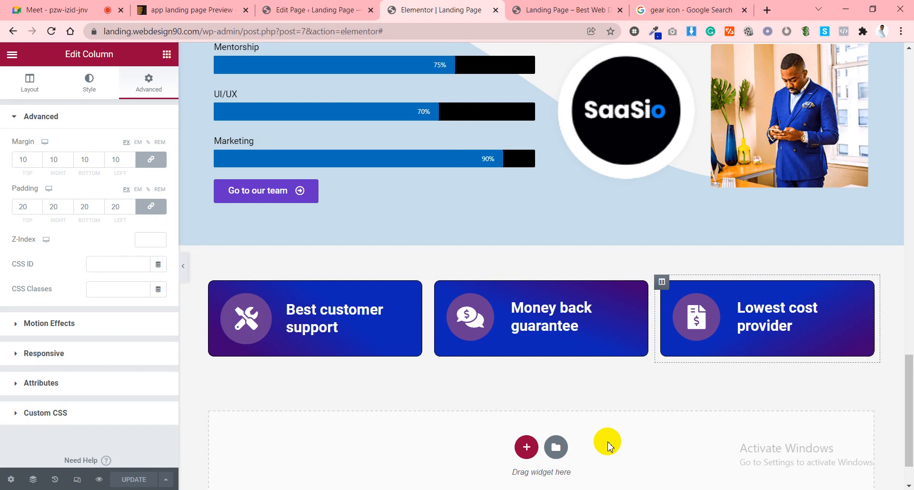
# Inspect the first card's Icon Box content settings down to its Link field, then view the gear icon search.
pyautogui.click(289, 315)
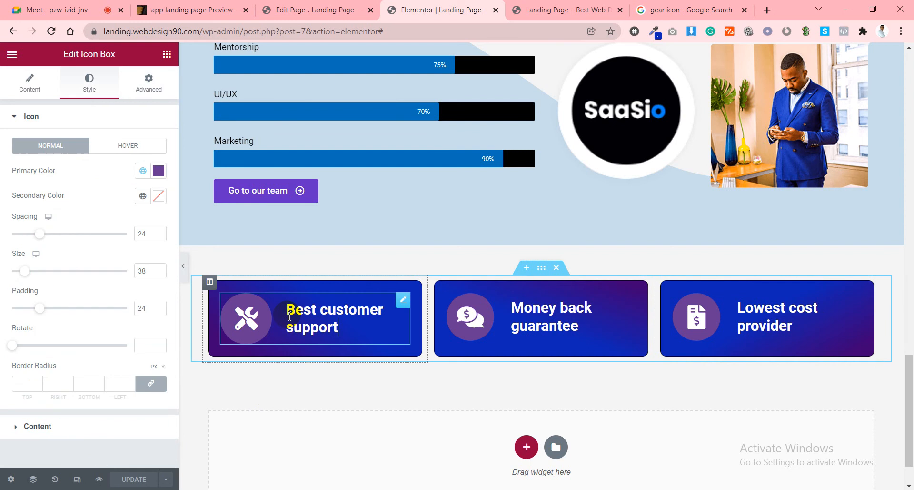
pyautogui.click(33, 86)
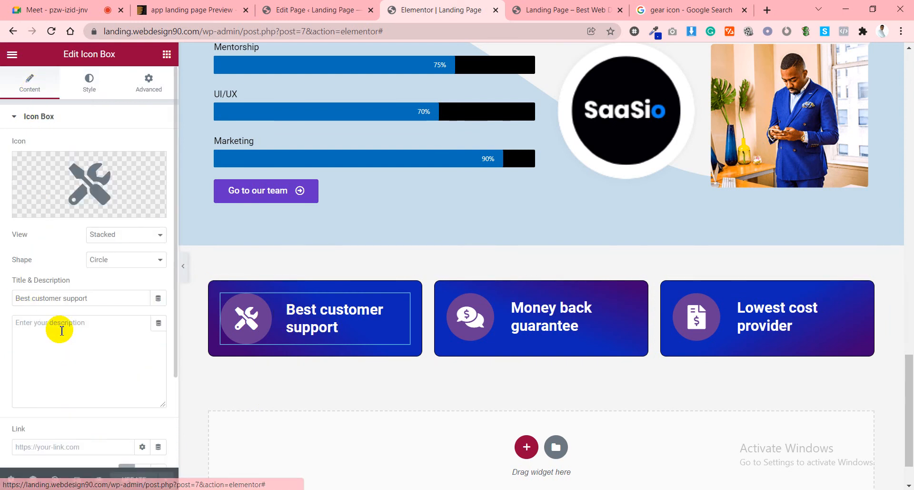
pyautogui.scroll(-3, 33, 333)
pyautogui.click(30, 332)
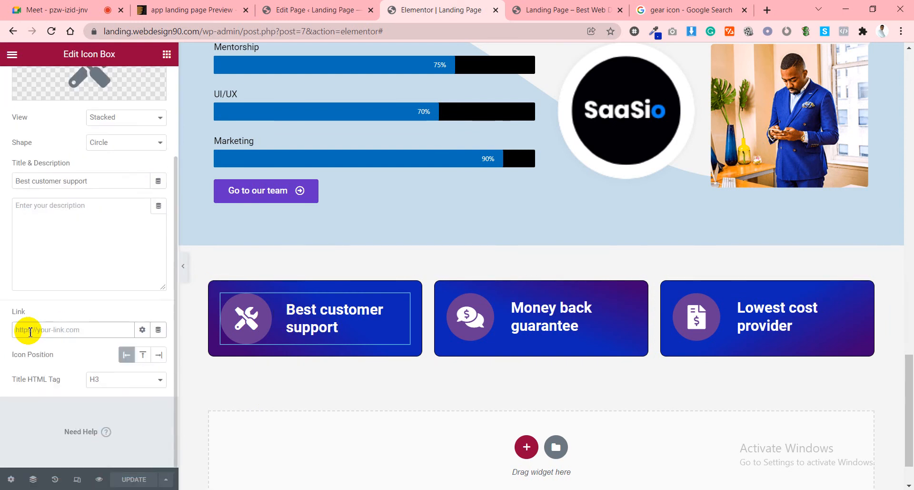
pyautogui.click(685, 9)
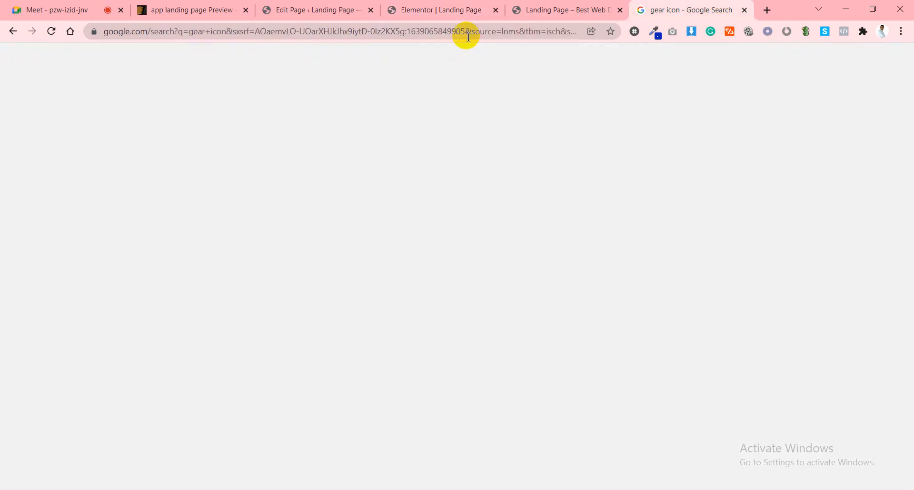
# Go to facebook.com and search for a person by name.
pyautogui.click(246, 29)
pyautogui.write('facebook.com')
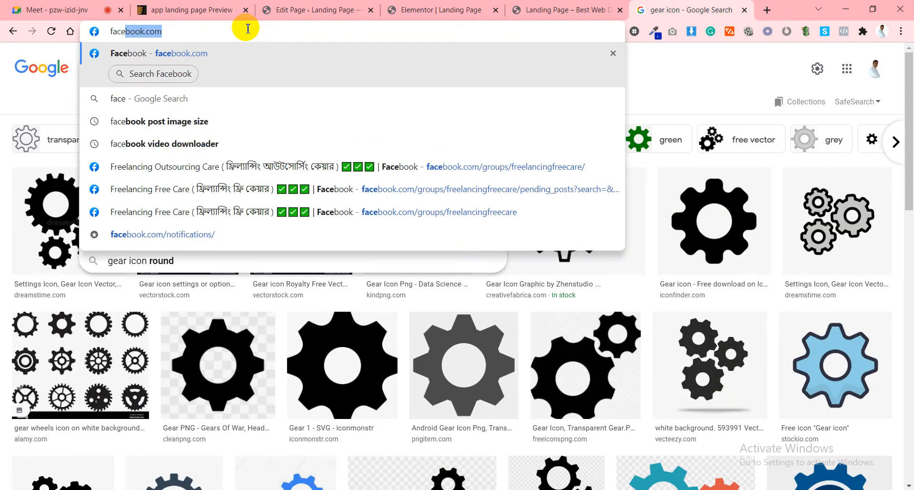
pyautogui.press('Return')
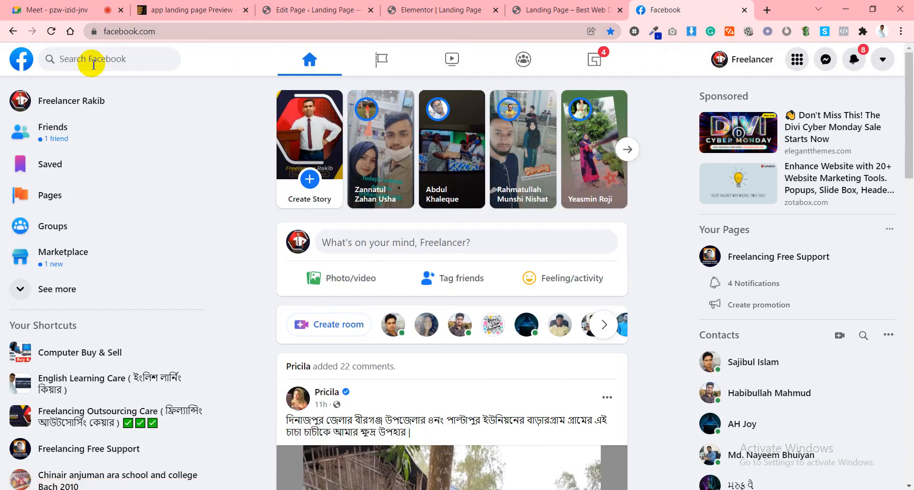
pyautogui.click(91, 59)
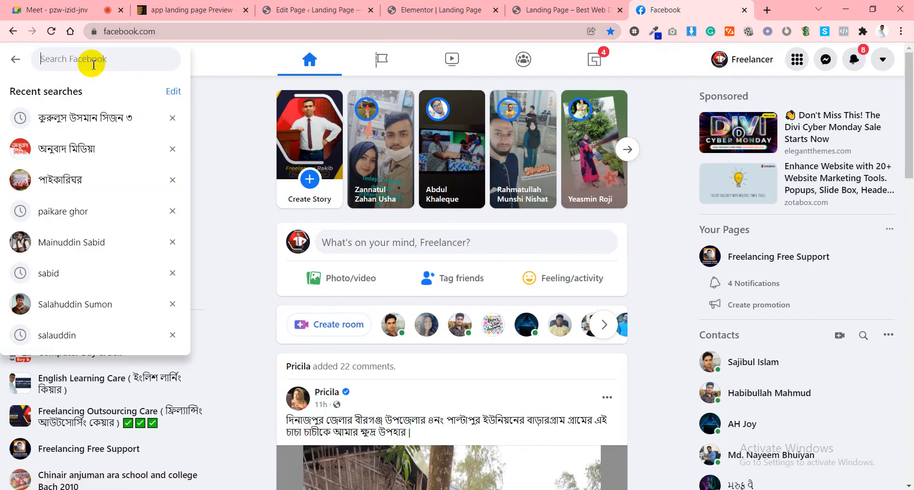
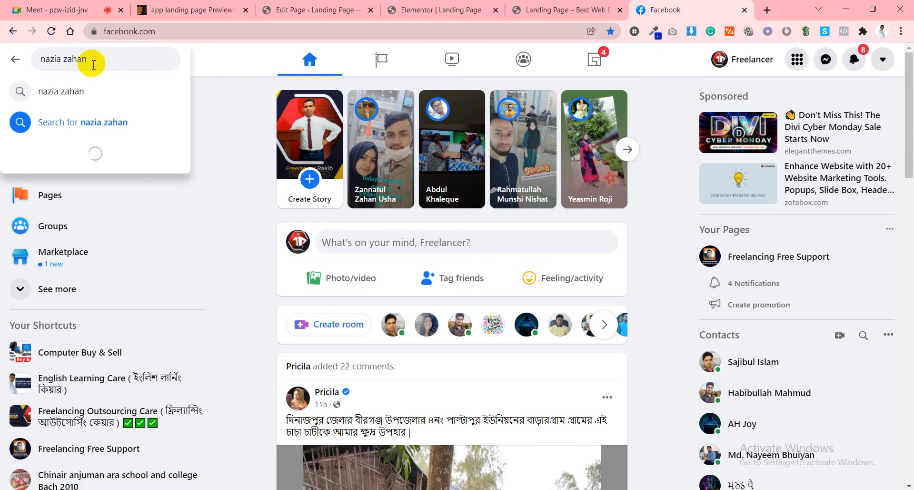
pyautogui.click(72, 92)
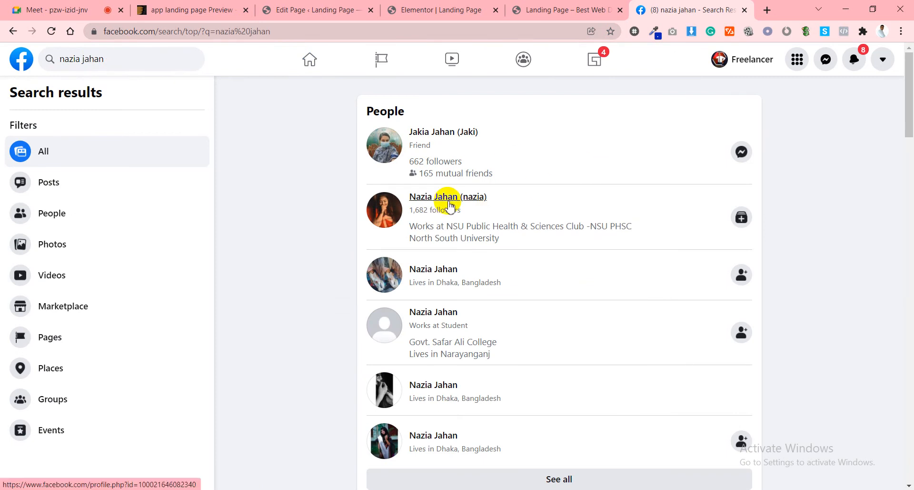
pyautogui.moveTo(448, 200)
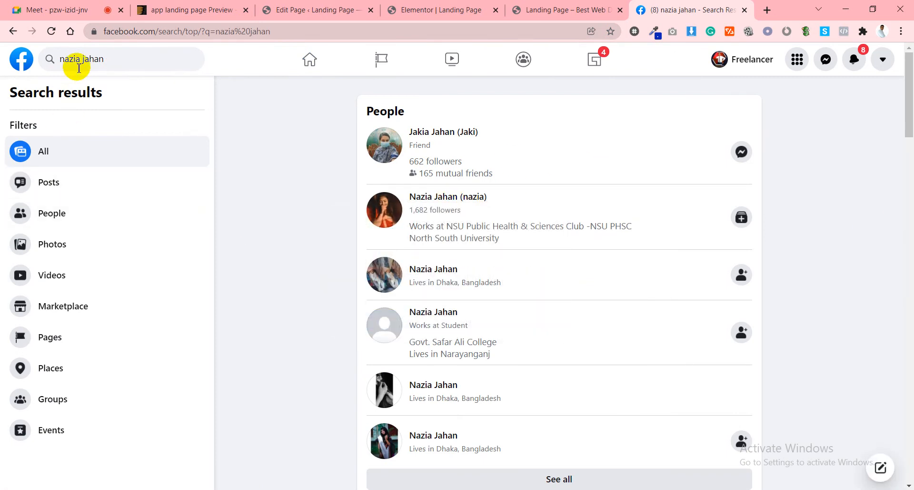
# Correct the surname in the search and open the first matching person's profile.
pyautogui.click(75, 58)
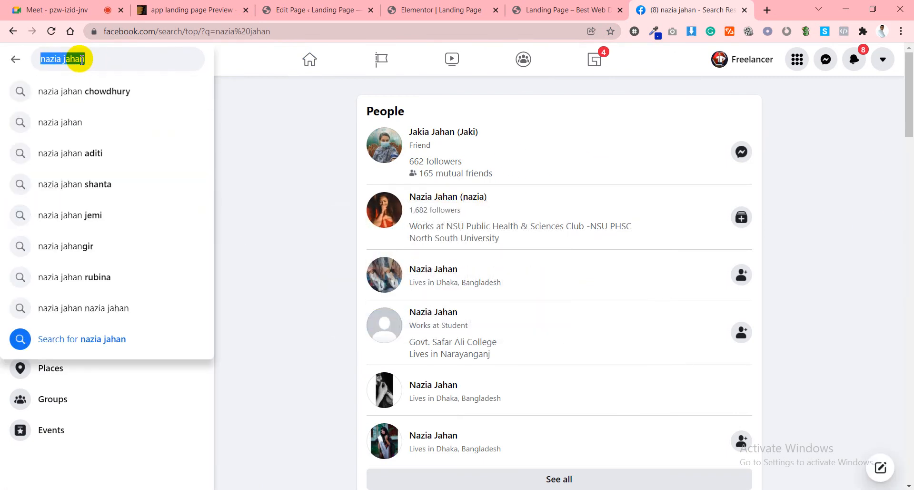
pyautogui.click(82, 59)
pyautogui.press('BackSpace')
pyautogui.press('BackSpace')
pyautogui.press('BackSpace')
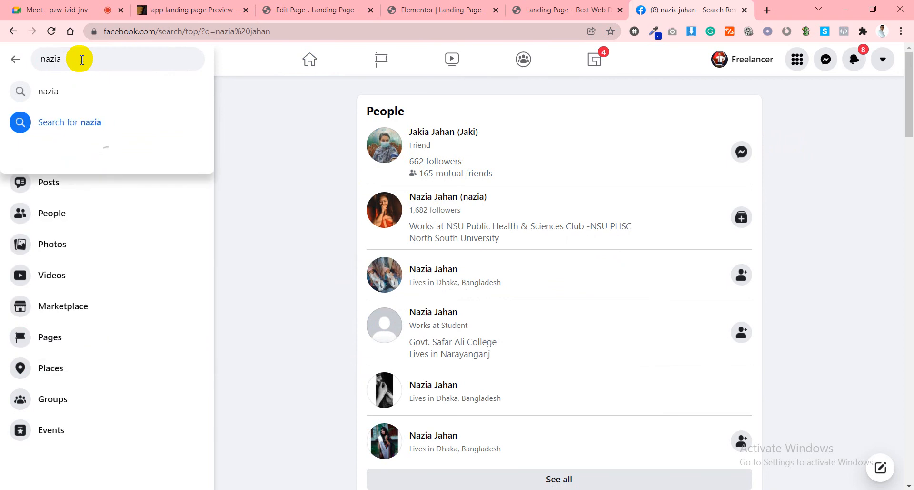
pyautogui.write('za')
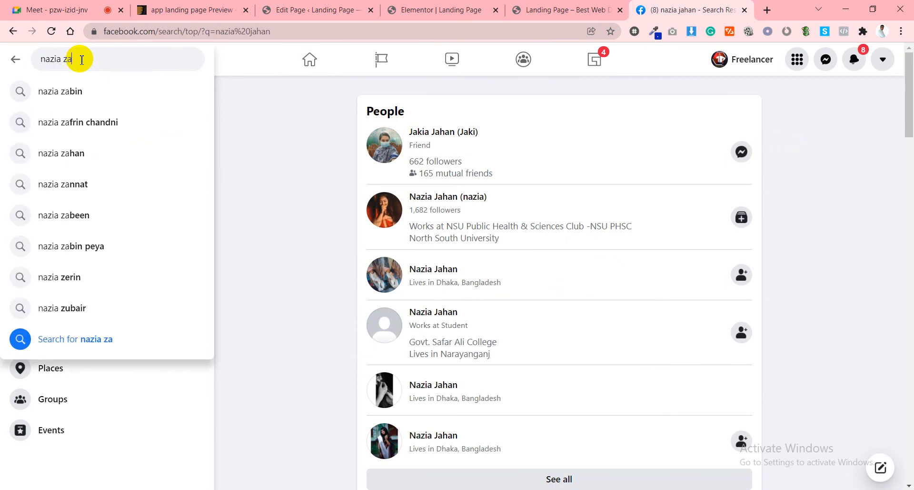
pyautogui.write('man')
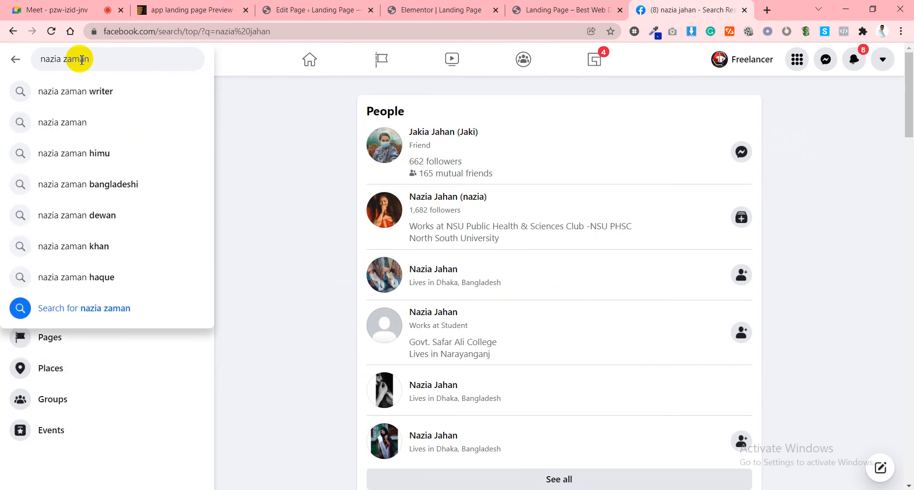
pyautogui.press('Return')
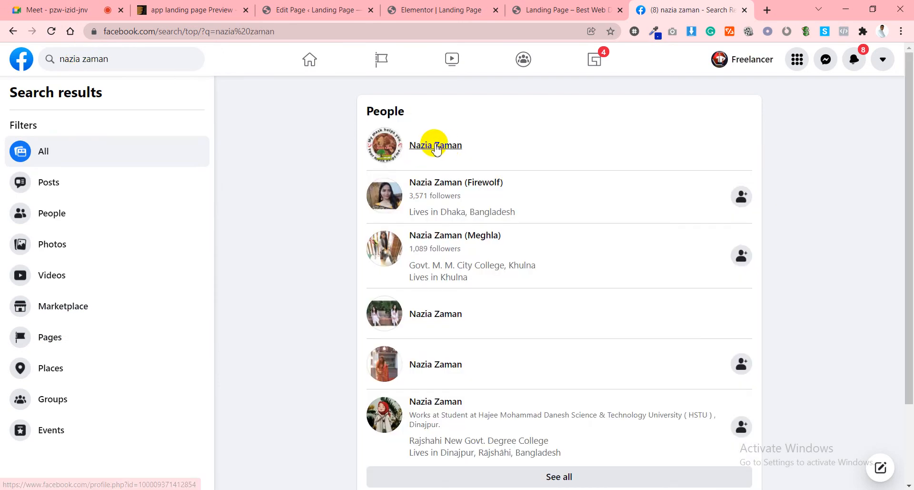
pyautogui.moveTo(440, 153)
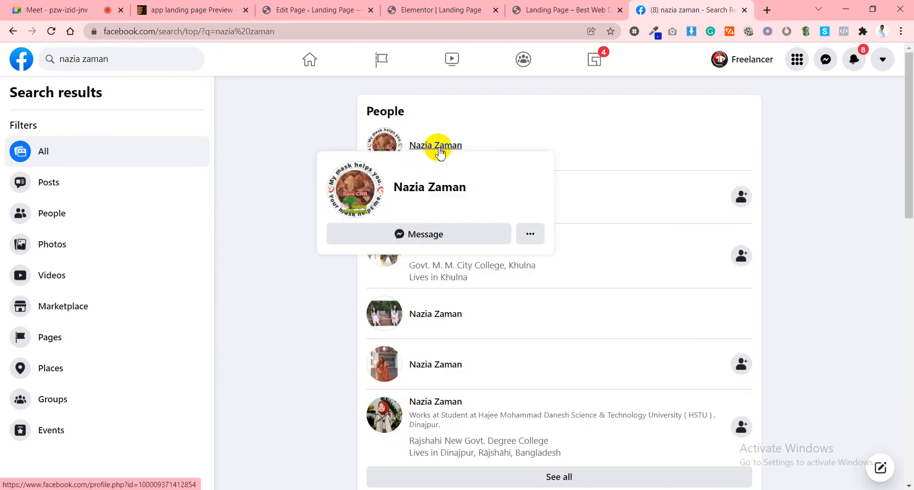
pyautogui.click(438, 149)
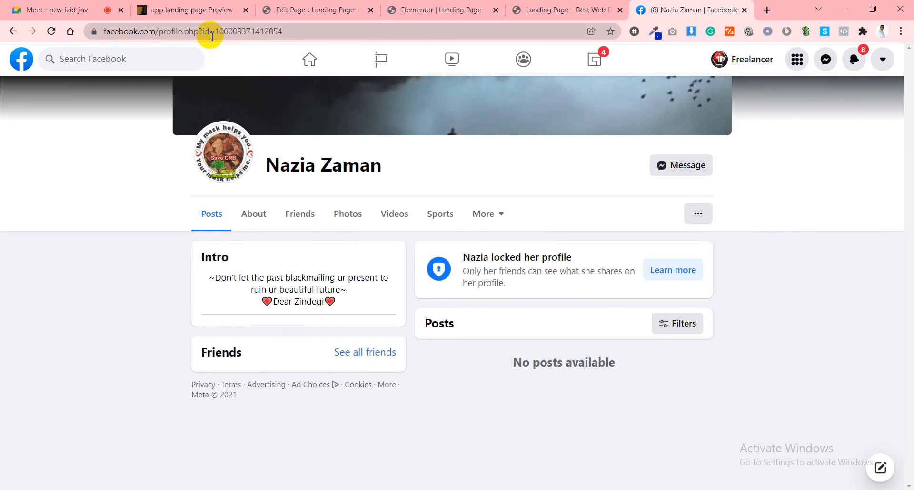
# Copy the profile's full web address and return to the Facebook home feed.
pyautogui.click(212, 35)
pyautogui.click(106, 272)
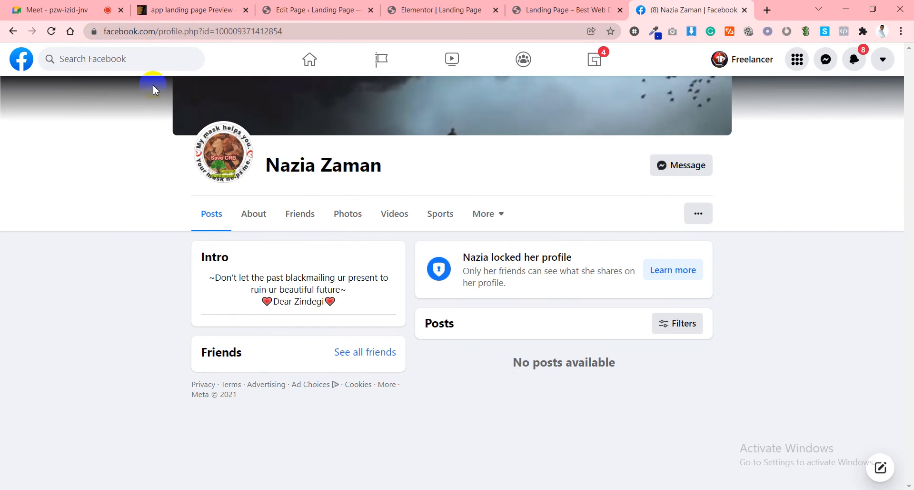
pyautogui.moveTo(159, 31); pyautogui.dragTo(332, 30)
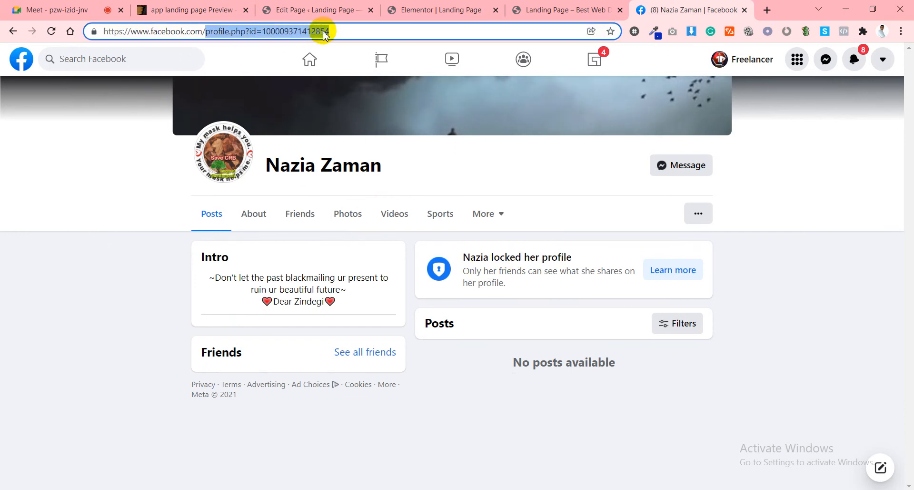
pyautogui.tripleClick(340, 31)
pyautogui.rightClick(339, 30)
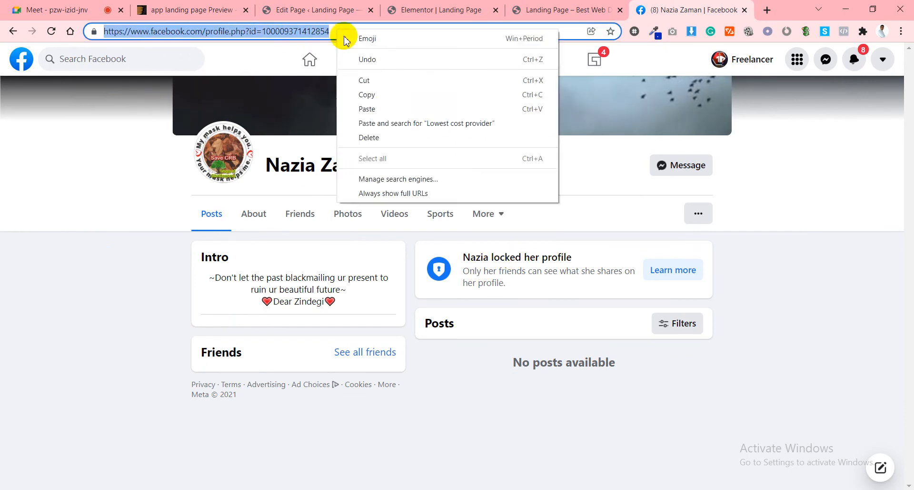
pyautogui.click(363, 92)
pyautogui.click(323, 74)
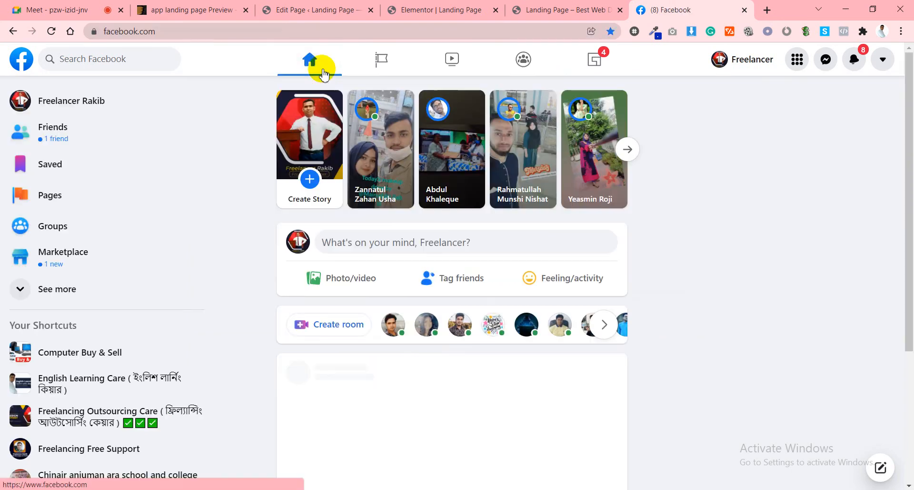
# Open the account's own profile and copy its username from the address bar.
pyautogui.click(79, 106)
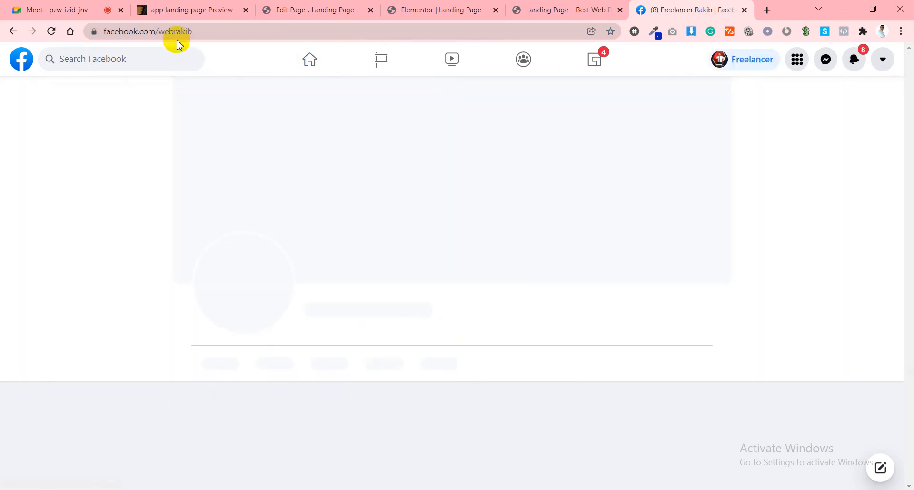
pyautogui.doubleClick(202, 31)
pyautogui.rightClick(203, 31)
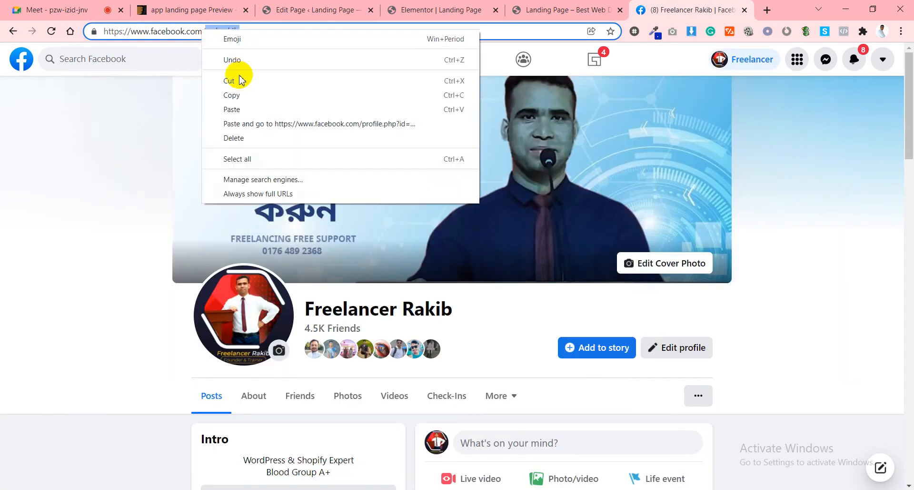
pyautogui.click(230, 88)
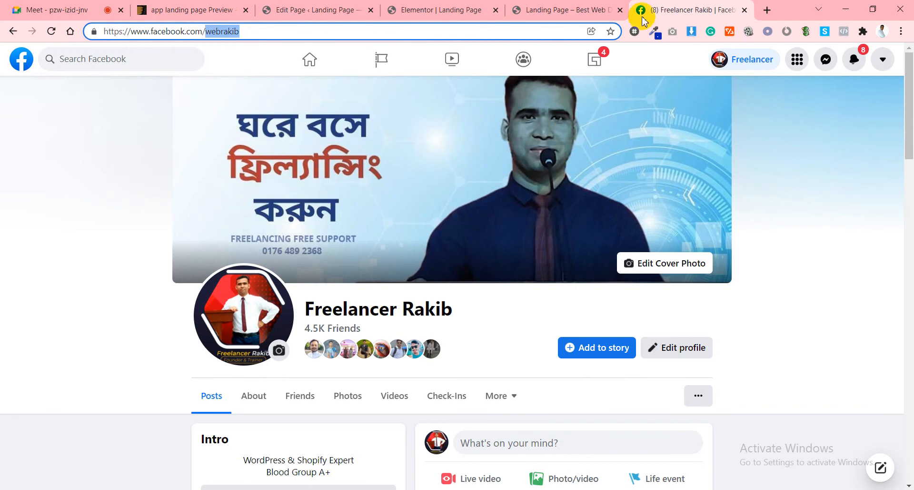
# Search the web for the copied username in a new tab.
pyautogui.click(767, 12)
pyautogui.click(505, 37)
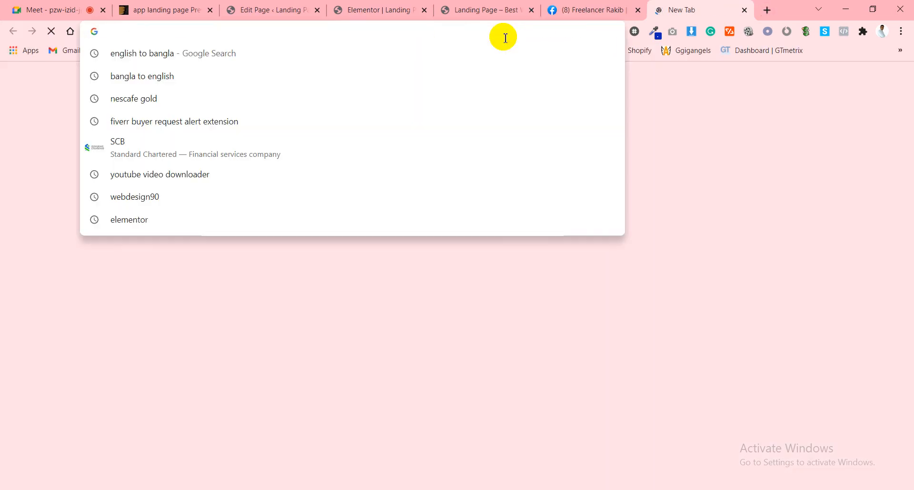
pyautogui.hotkey('ctrl', 'v')
pyautogui.press('Return')
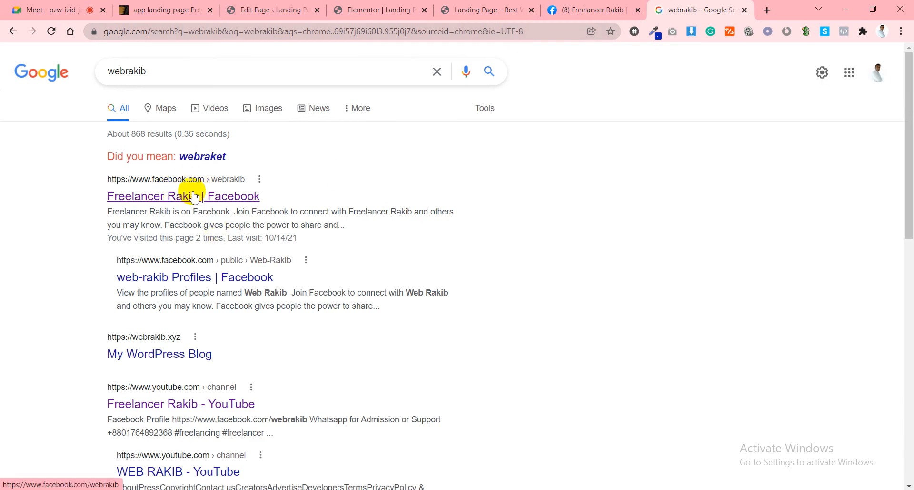
# Back on the Facebook profile tab, select the profile's full web address.
pyautogui.click(610, 10)
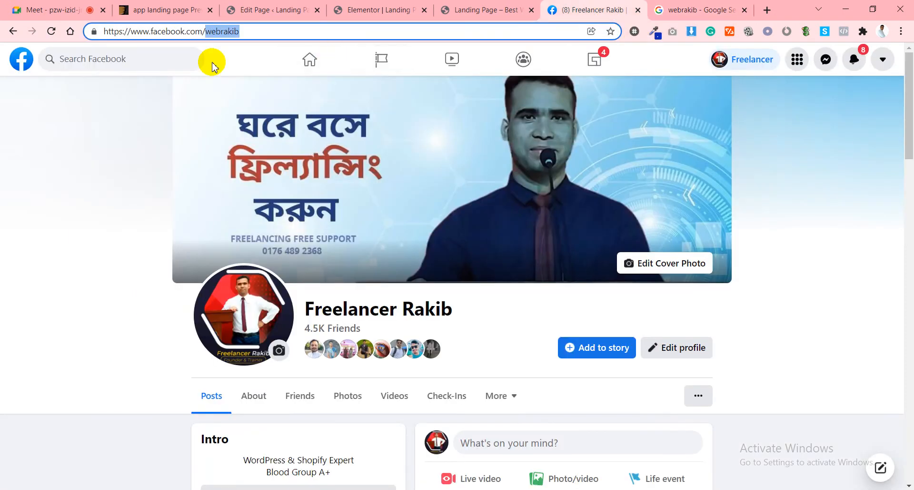
pyautogui.click(243, 57)
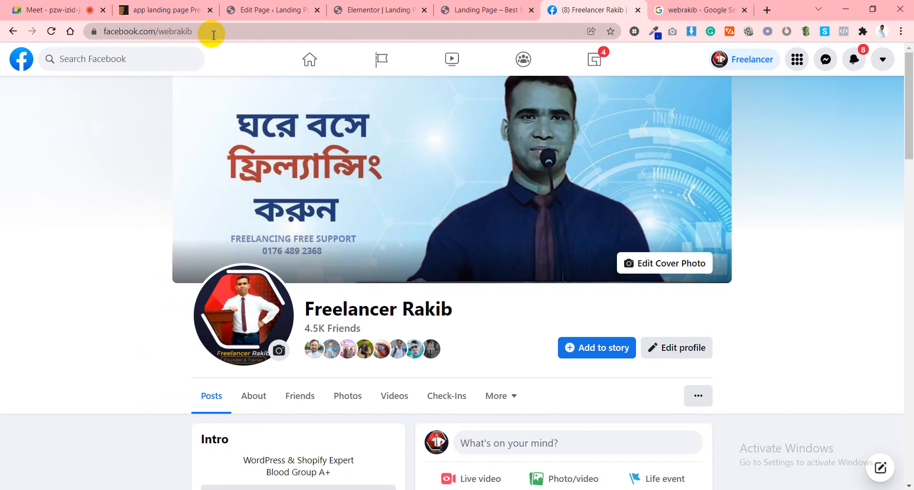
pyautogui.click(213, 35)
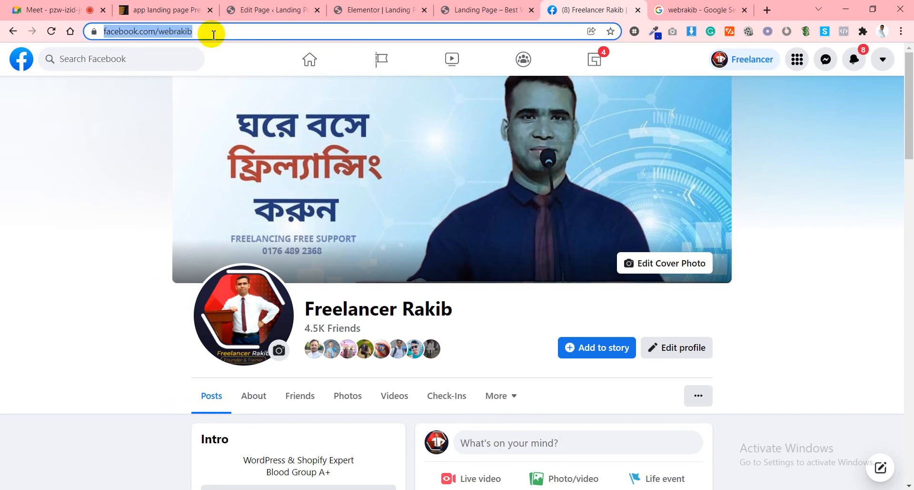
pyautogui.click(249, 7)
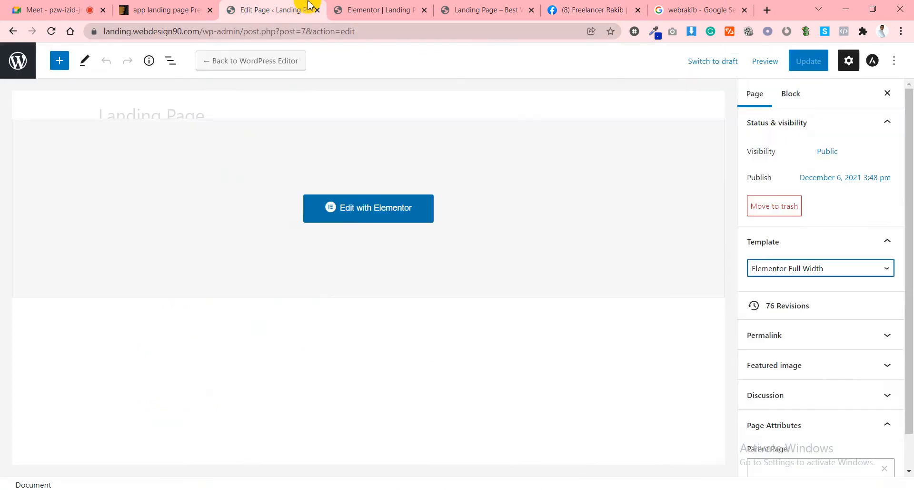
# Paste the Facebook profile URL as the icon box link, set Open in new window, and update the page.
pyautogui.click(348, 7)
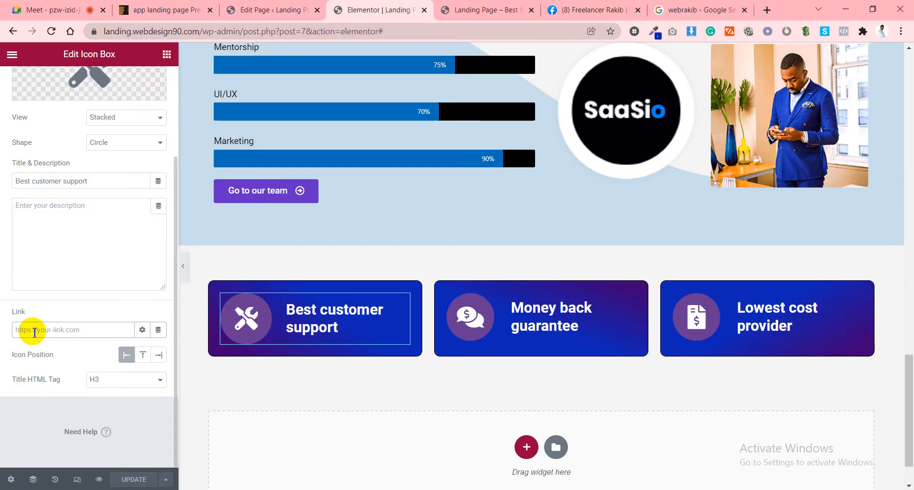
pyautogui.click(34, 332)
pyautogui.hotkey('ctrl', 'v')
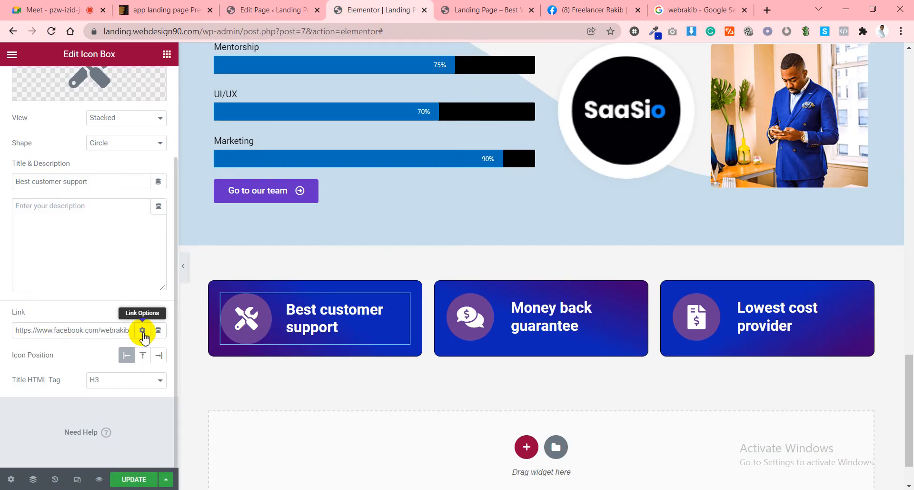
pyautogui.click(142, 330)
pyautogui.click(70, 350)
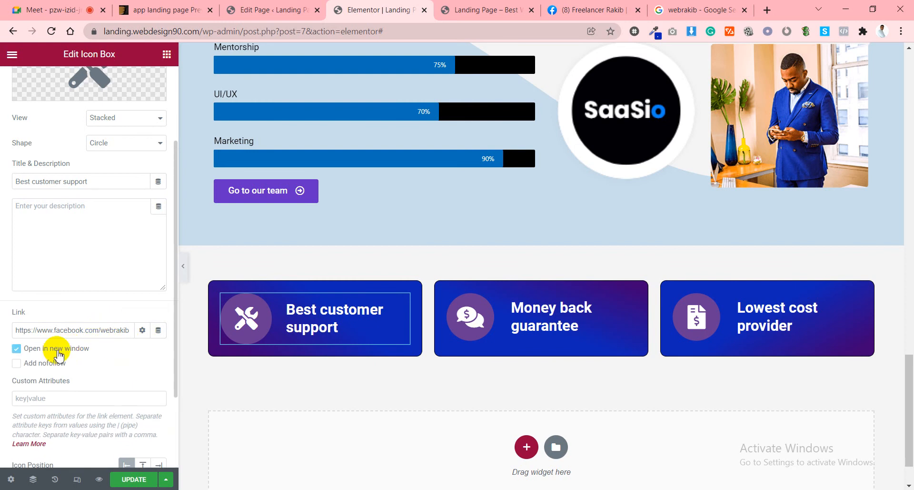
pyautogui.click(134, 479)
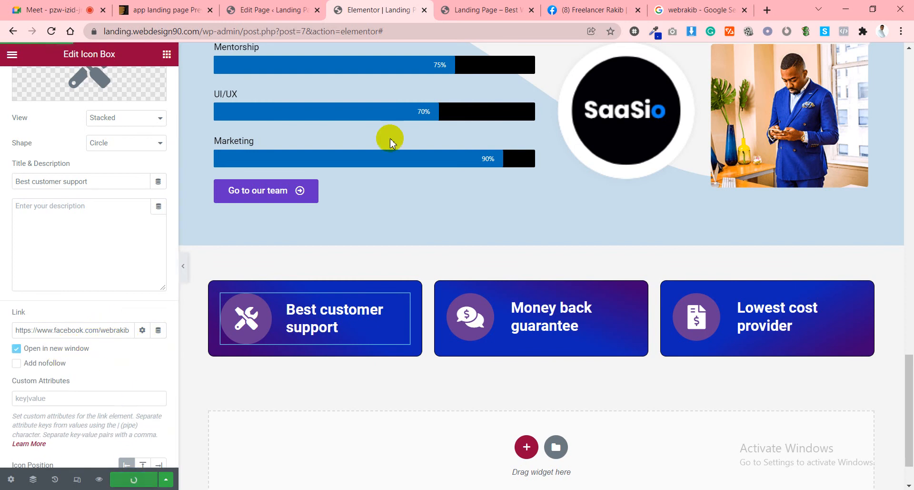
pyautogui.click(486, 9)
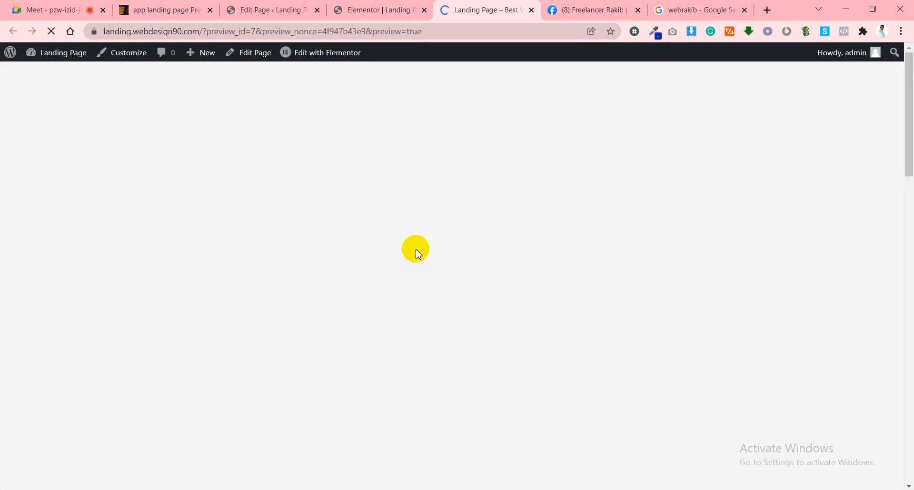
# On the live preview, test the Best customer support card's link to Facebook.
pyautogui.scroll(-10, 399, 219)
pyautogui.scroll(-10, 398, 219)
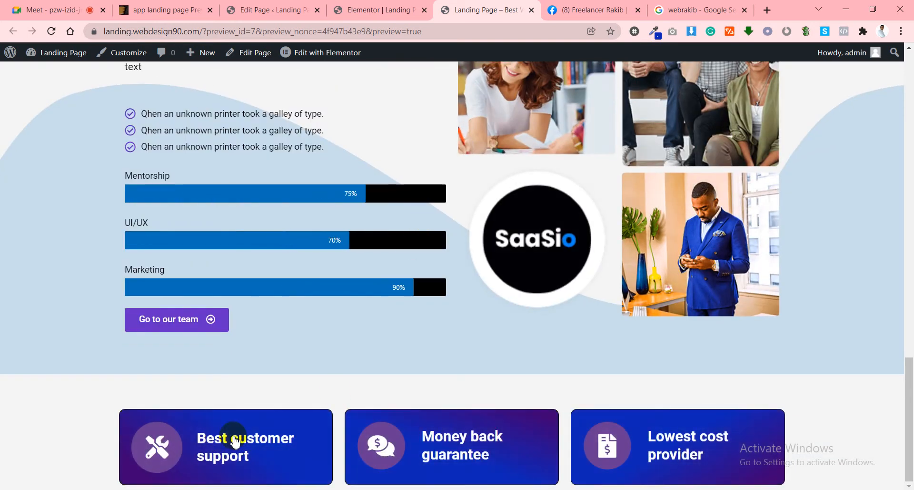
pyautogui.click(216, 452)
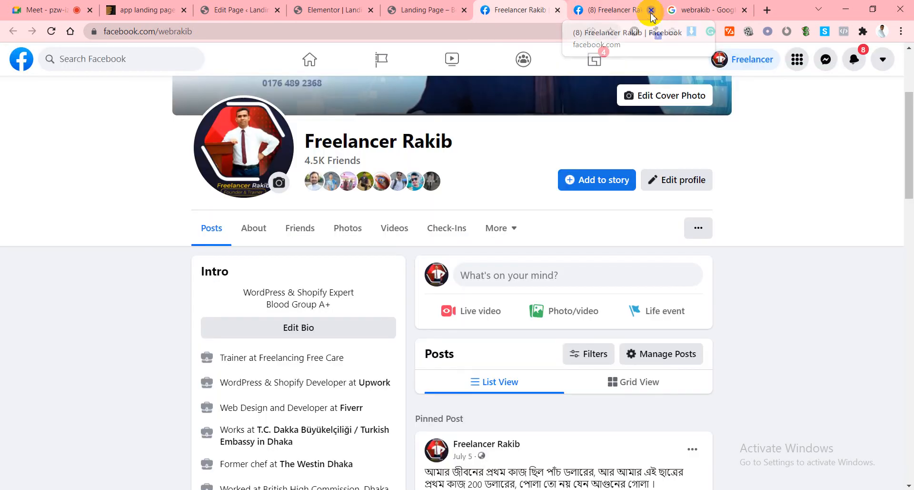
# Close the extra Facebook and Google tabs and return to the theme demo preview.
pyautogui.click(652, 10)
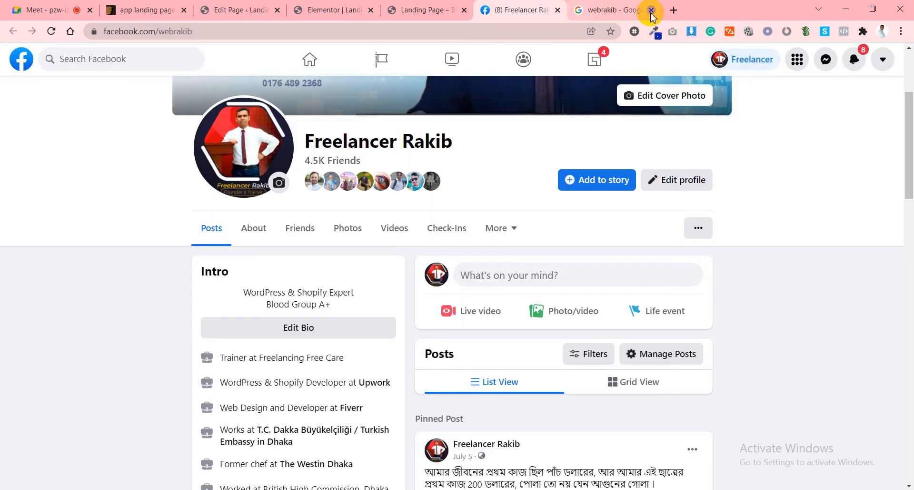
pyautogui.click(652, 10)
pyautogui.click(652, 10)
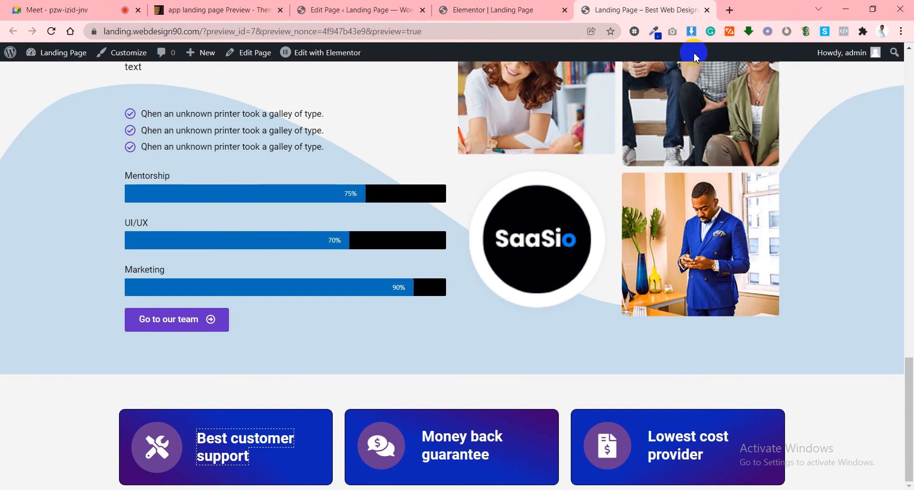
pyautogui.click(211, 6)
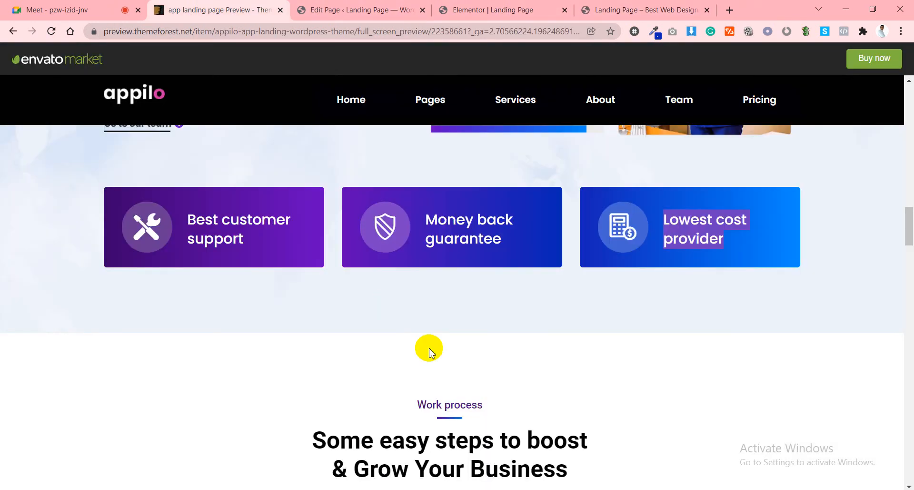
pyautogui.scroll(-4, 431, 353)
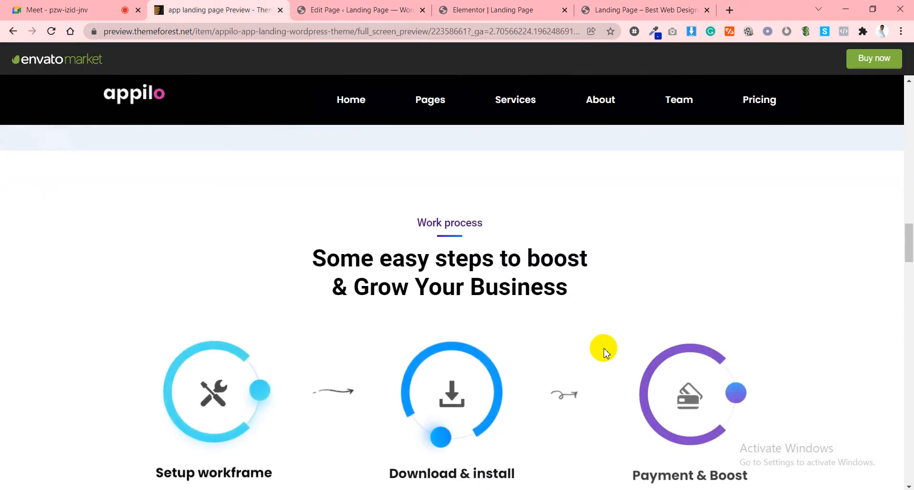
# Copy the 'Work process' label from the demo's Work process section.
pyautogui.scroll(-1, 604, 352)
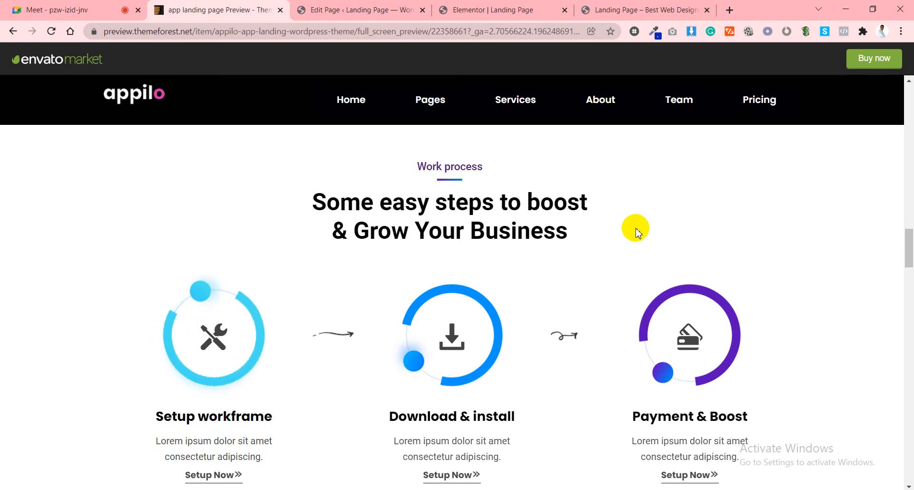
pyautogui.moveTo(416, 169); pyautogui.dragTo(598, 237)
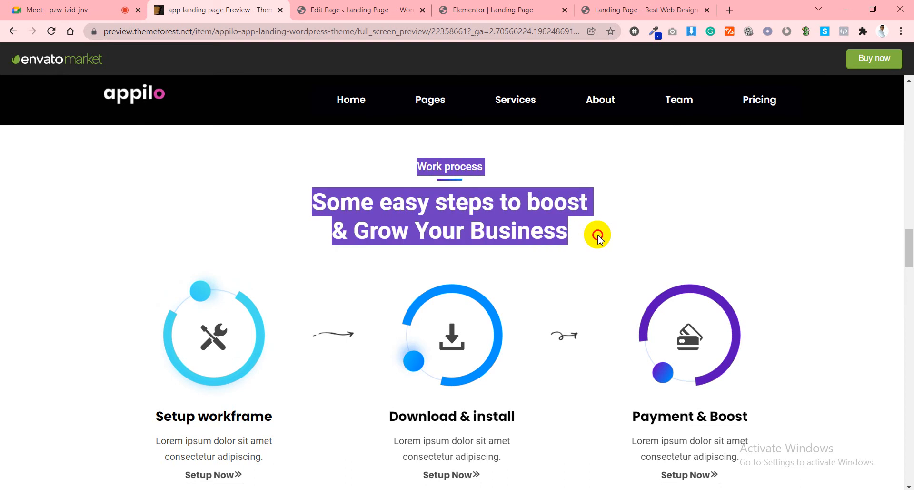
pyautogui.click(597, 239)
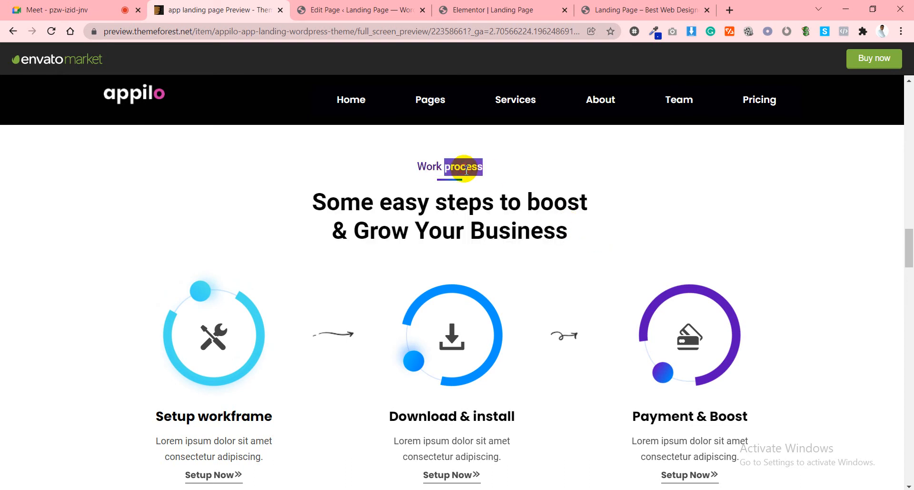
pyautogui.rightClick(462, 168)
pyautogui.click(476, 178)
pyautogui.click(362, 9)
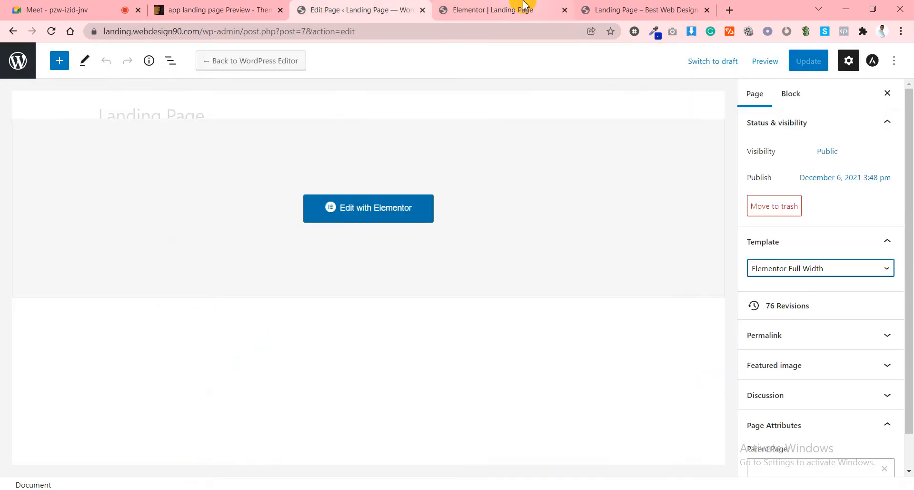
# Copy the features section and paste a duplicate below the icon boxes.
pyautogui.click(500, 9)
pyautogui.scroll(20, 550, 311)
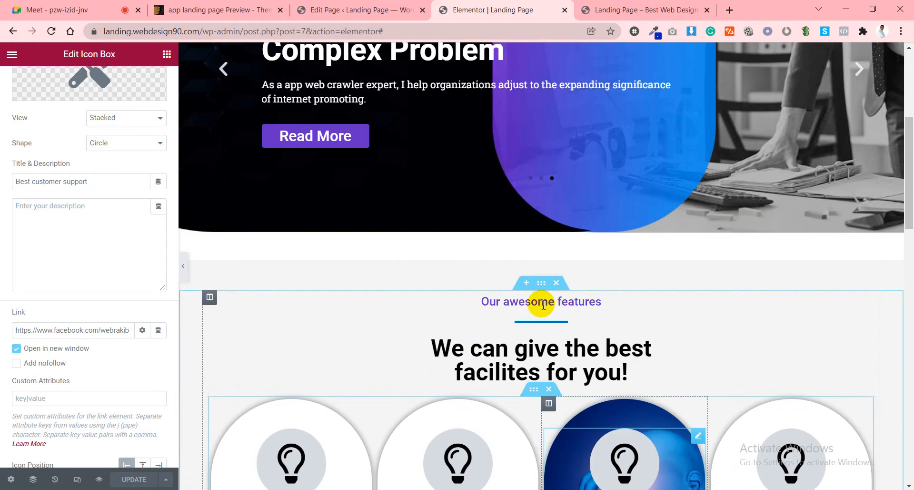
pyautogui.rightClick(540, 286)
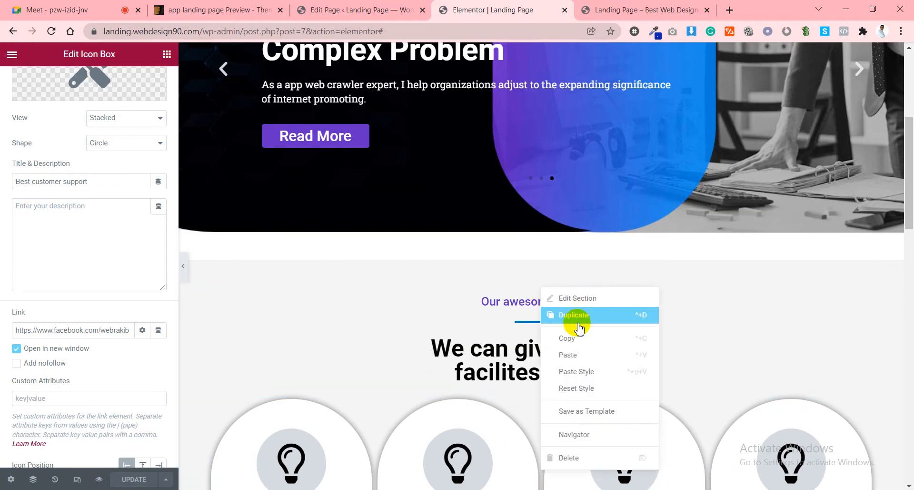
pyautogui.click(575, 339)
pyautogui.scroll(-15, 577, 344)
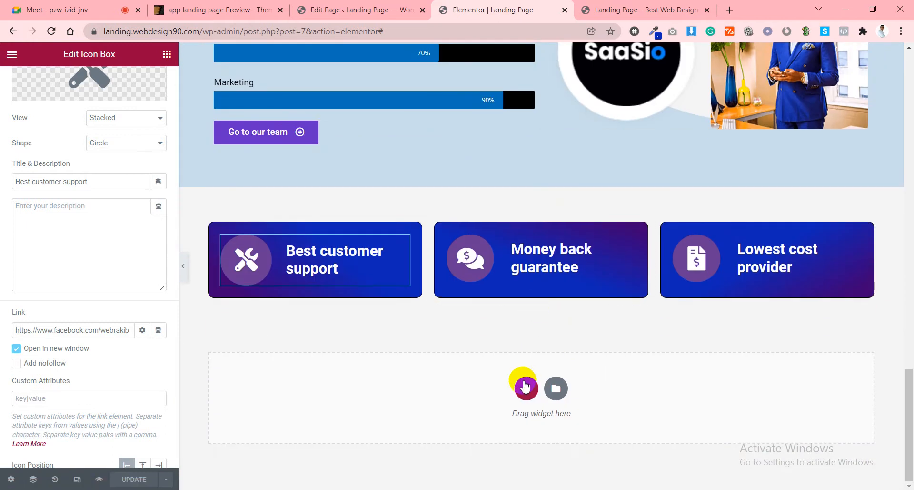
pyautogui.rightClick(524, 386)
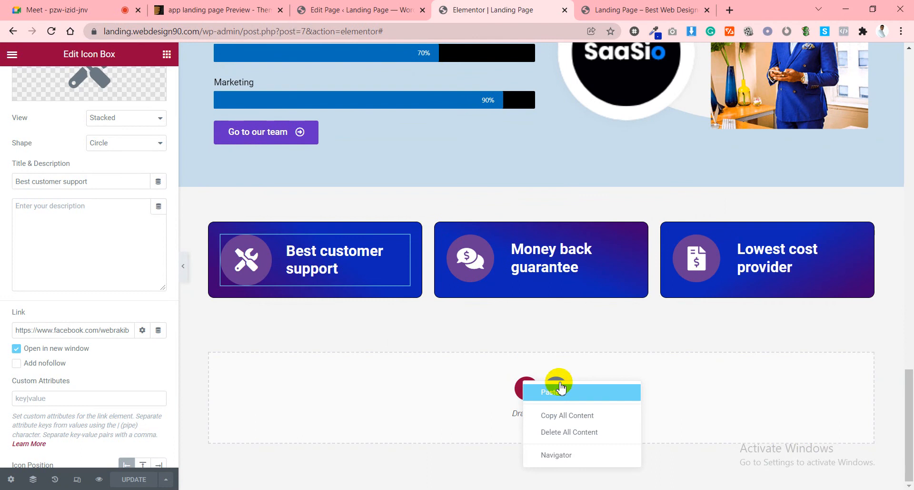
pyautogui.click(561, 389)
pyautogui.scroll(-4, 619, 324)
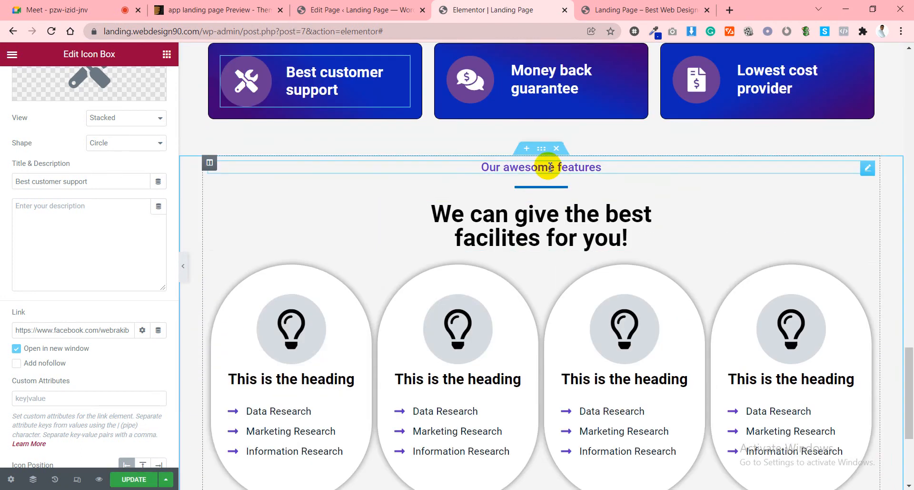
# Replace the 'Our awesome features' title with the demo heading 'Some easy steps to boost & Grow Your Business'.
pyautogui.click(550, 167)
pyautogui.tripleClick(122, 157)
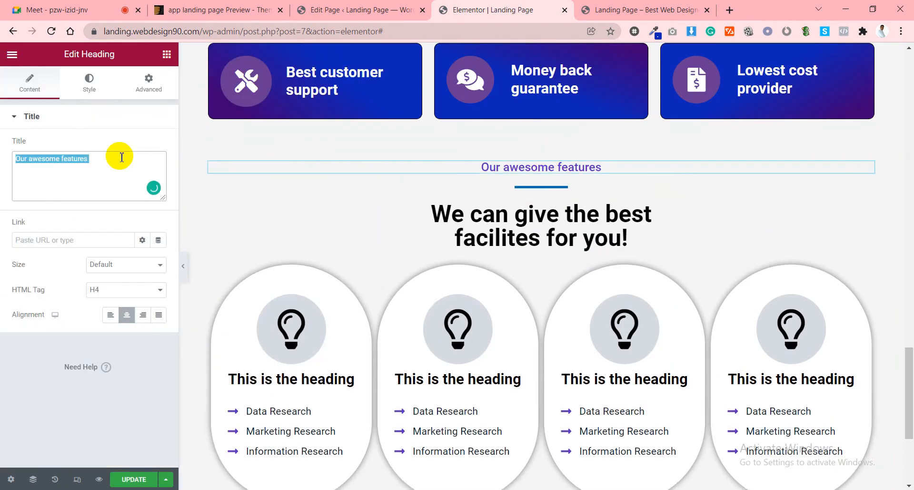
pyautogui.click(220, 6)
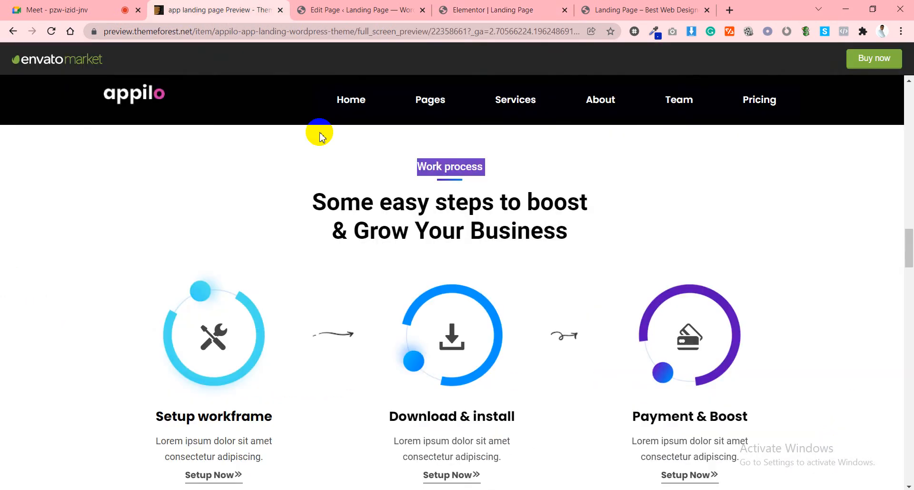
pyautogui.doubleClick(462, 231)
pyautogui.tripleClick(462, 231)
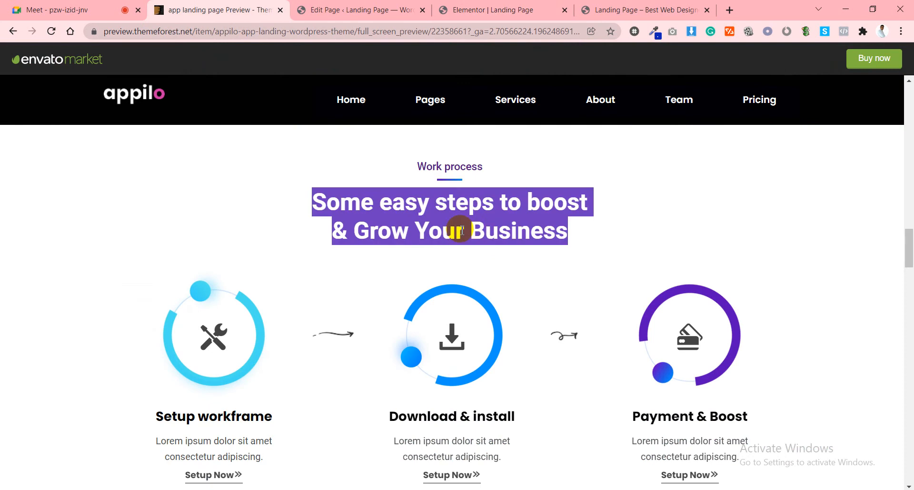
pyautogui.click(476, 9)
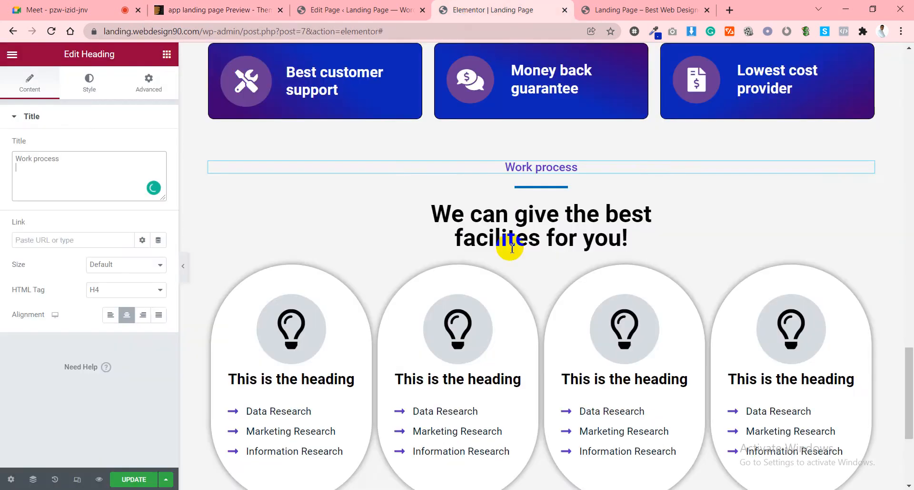
pyautogui.click(95, 160)
pyautogui.hotkey('ctrl', 'v')
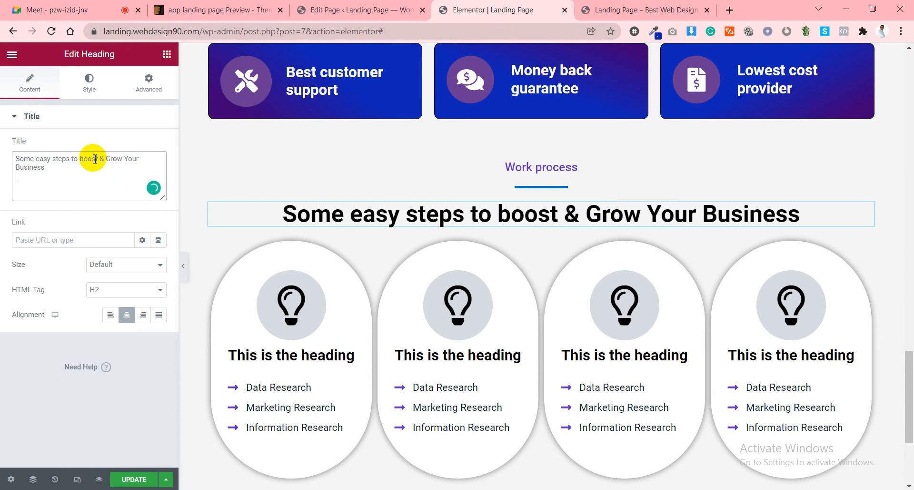
# Insert a <br> line break after 'boost' and delete the four feature cards.
pyautogui.click(186, 5)
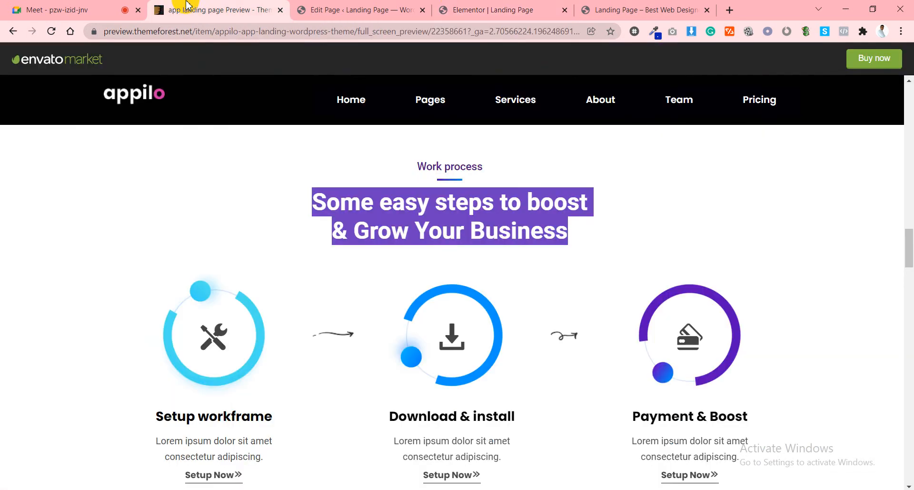
pyautogui.click(456, 5)
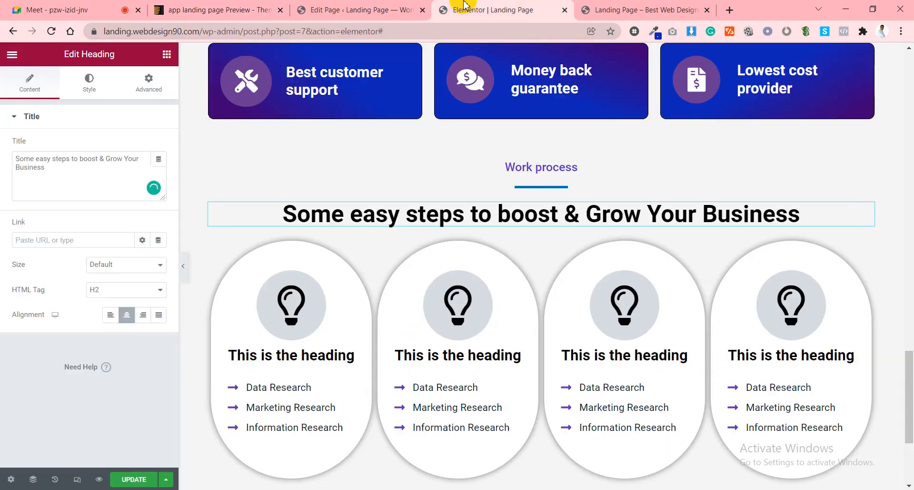
pyautogui.click(99, 160)
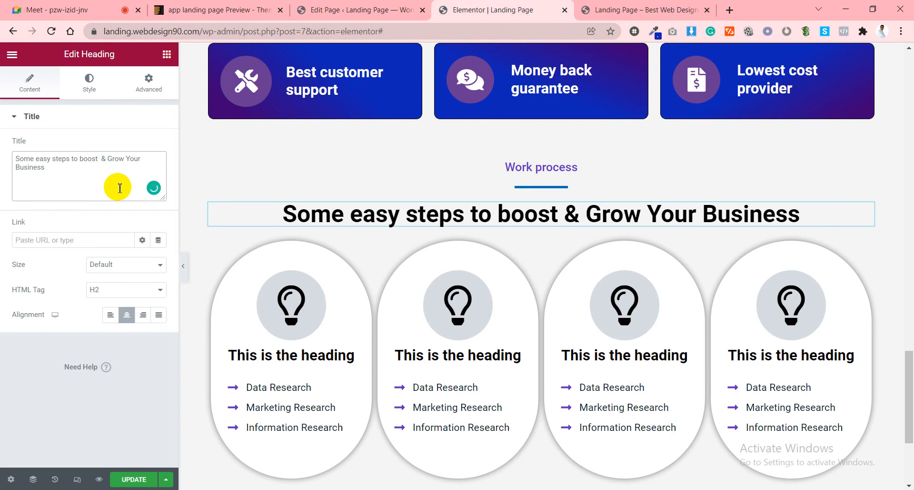
pyautogui.write('<>')
pyautogui.write('br>')
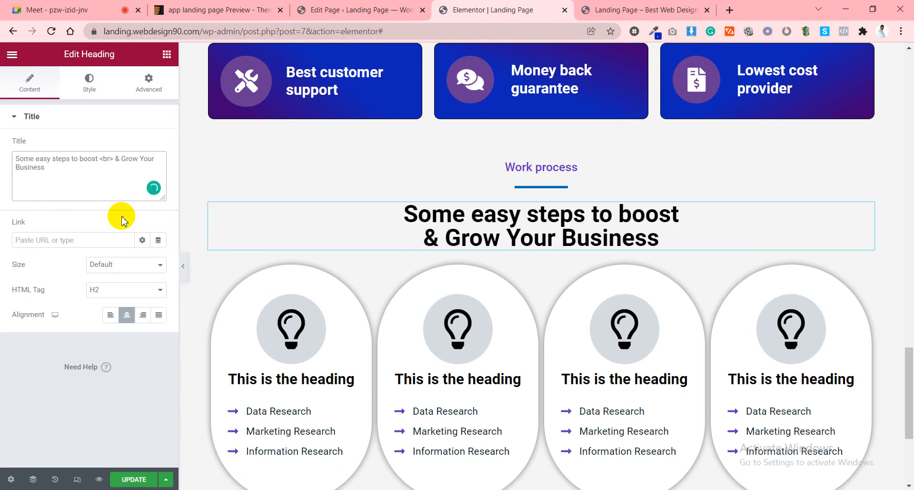
pyautogui.click(549, 258)
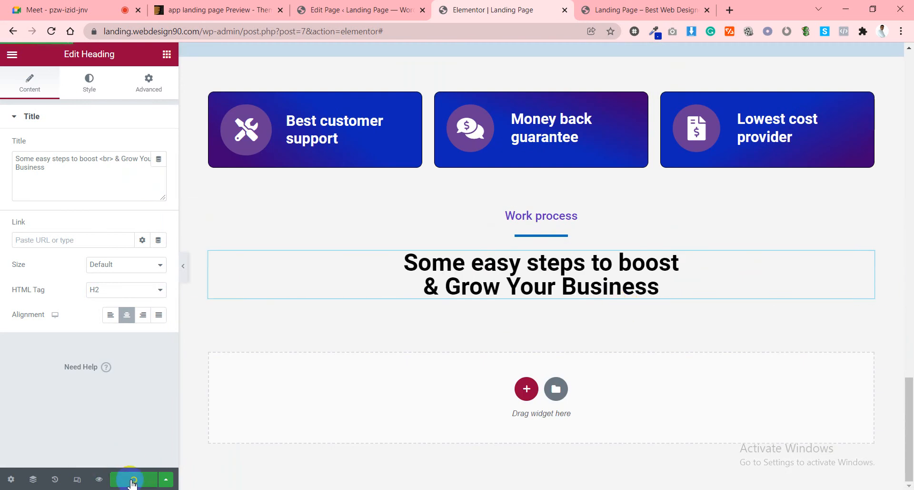
pyautogui.click(240, 7)
pyautogui.scroll(-1, 196, 276)
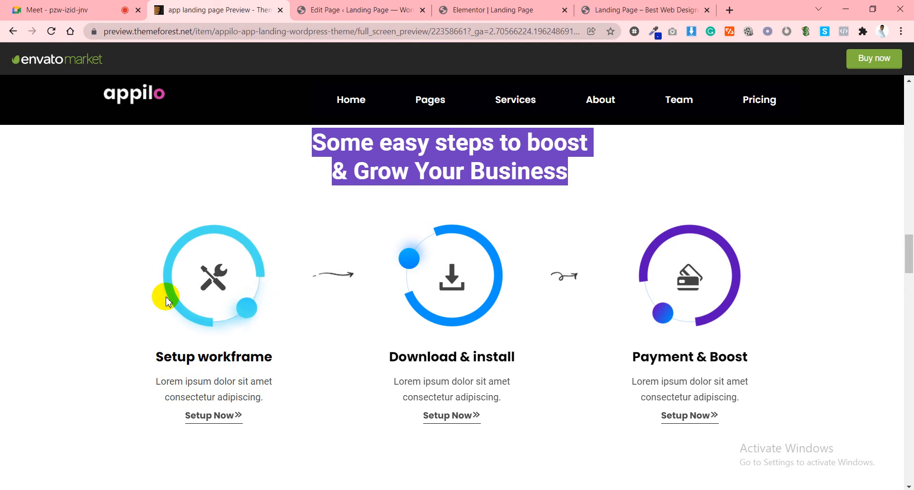
# Drop an Inner Section under the Work process heading and duplicate a column to make three.
pyautogui.click(509, 6)
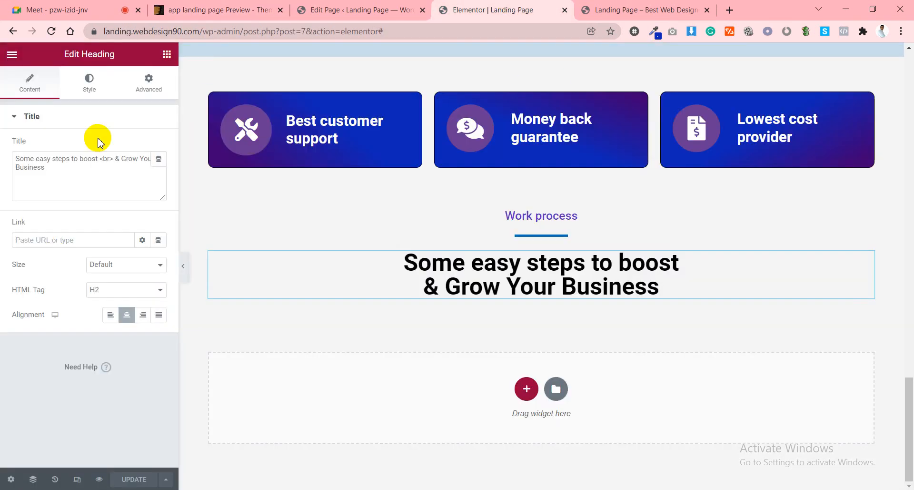
pyautogui.click(166, 55)
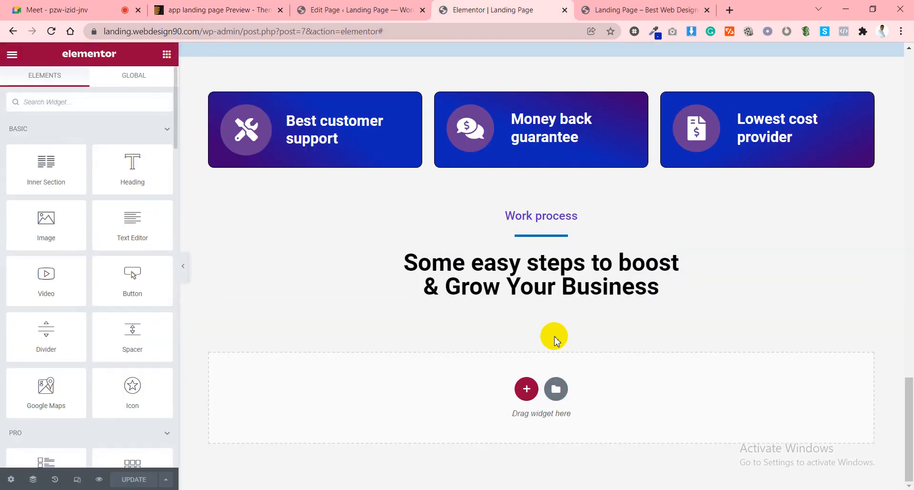
pyautogui.moveTo(47, 169); pyautogui.dragTo(457, 284)
pyautogui.click(228, 5)
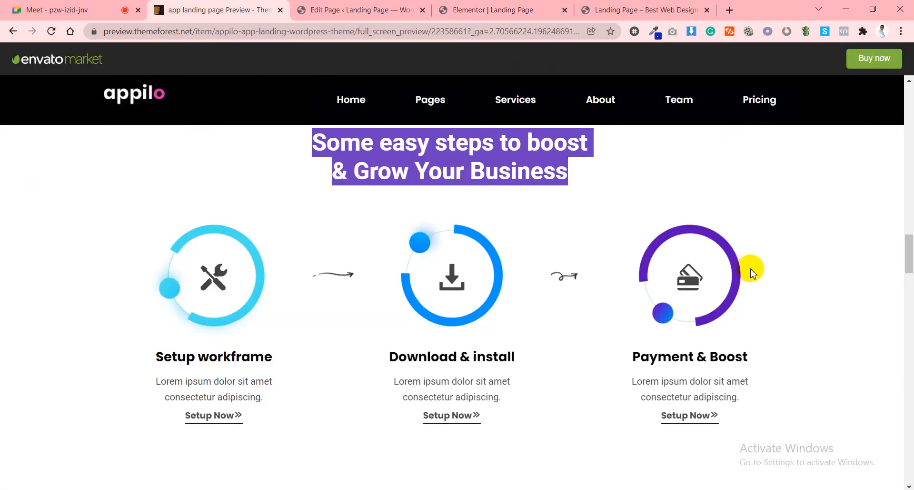
pyautogui.click(493, 6)
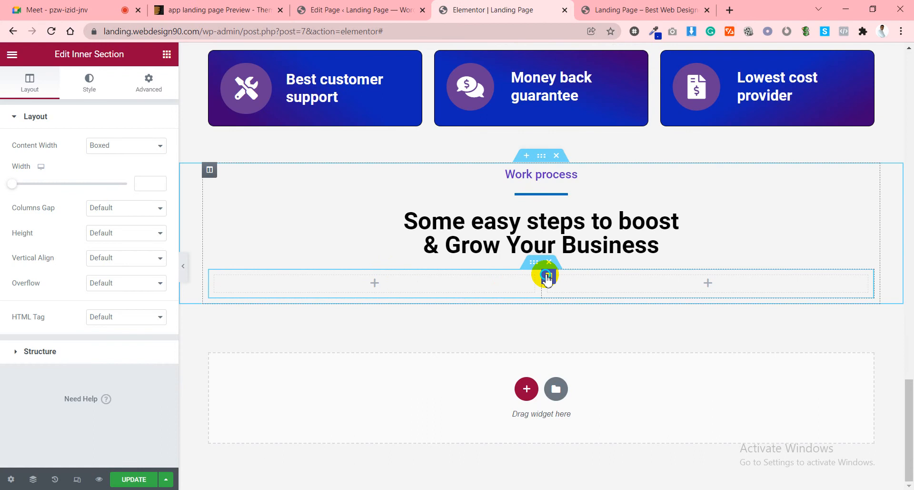
pyautogui.rightClick(547, 277)
pyautogui.click(575, 303)
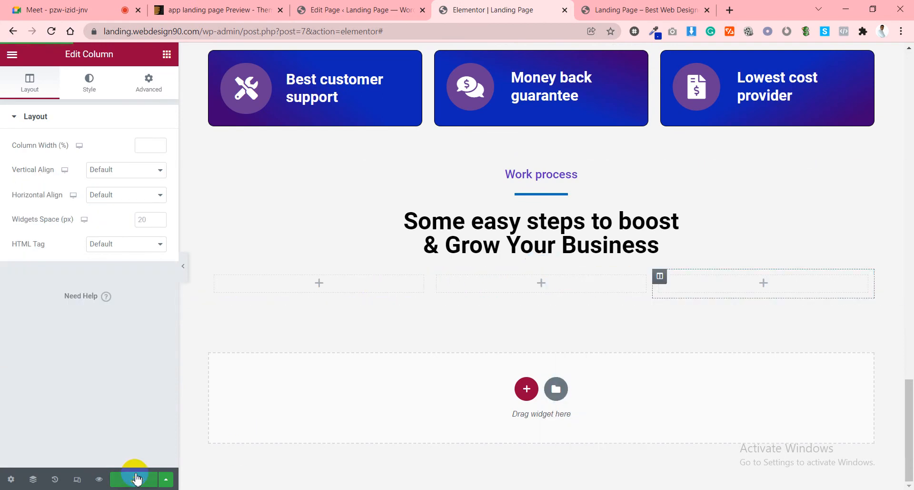
pyautogui.click(162, 56)
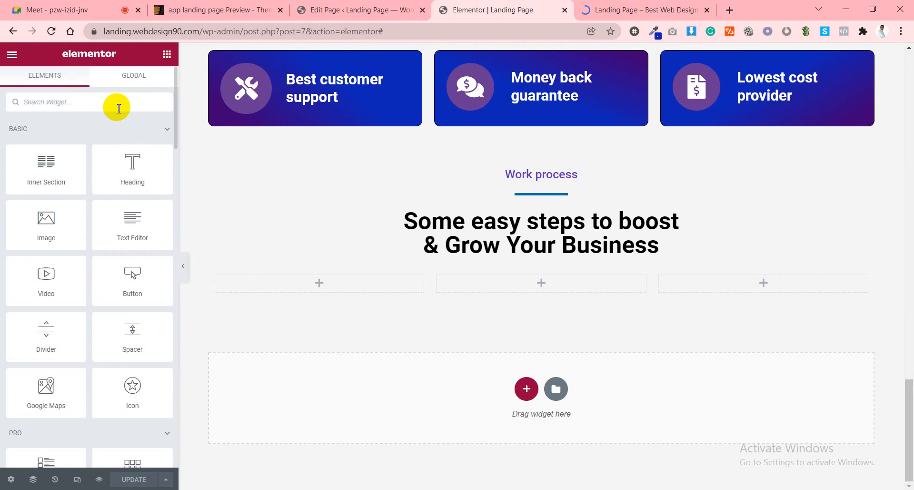
# Search the widget list for a circle progress element, trying 'cir', 'arc', 'clo', then 'pro'.
pyautogui.write('cir')
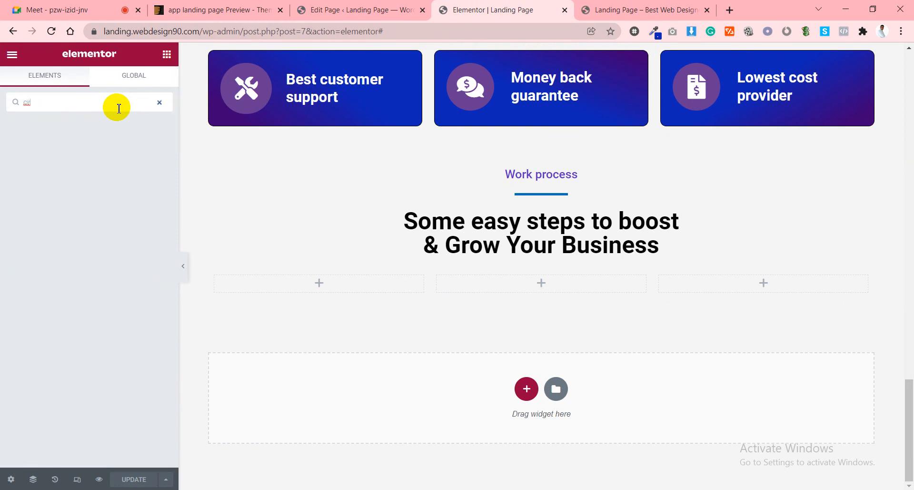
pyautogui.press('BackSpace')
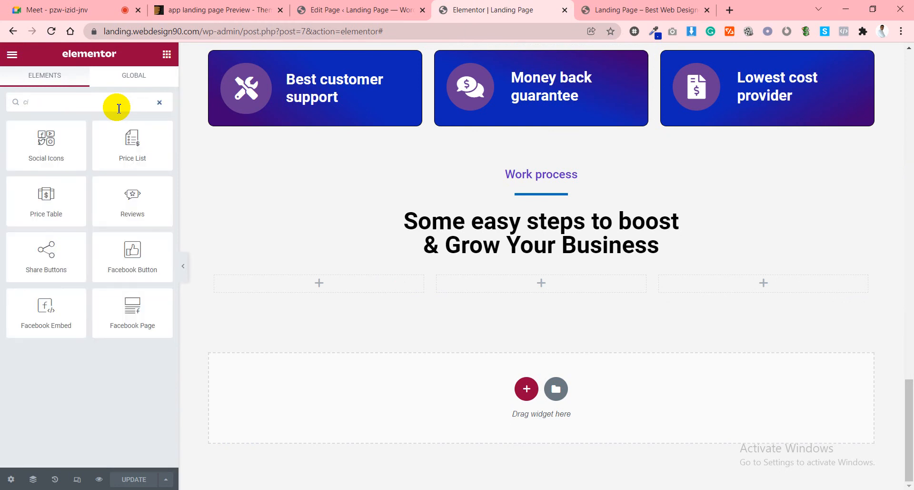
pyautogui.press('BackSpace')
pyautogui.write('ard')
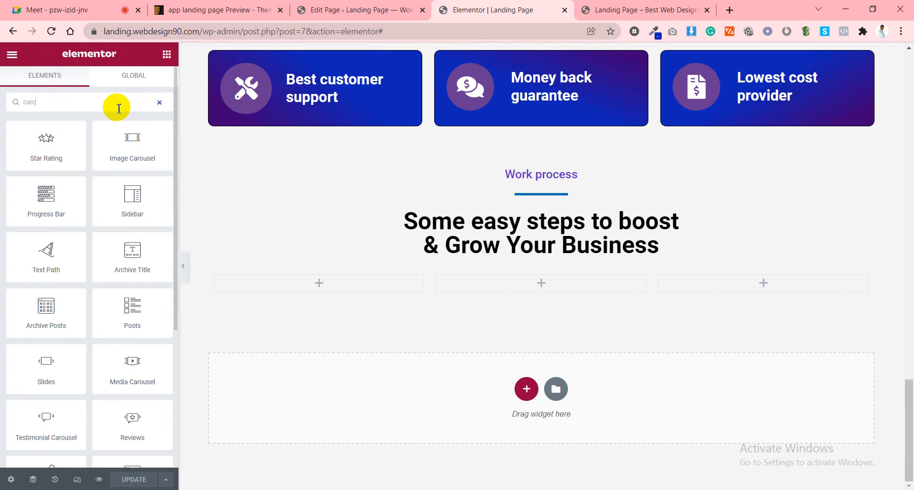
pyautogui.write('c')
pyautogui.press('BackSpace')
pyautogui.press('BackSpace')
pyautogui.press('BackSpace')
pyautogui.press('BackSpace')
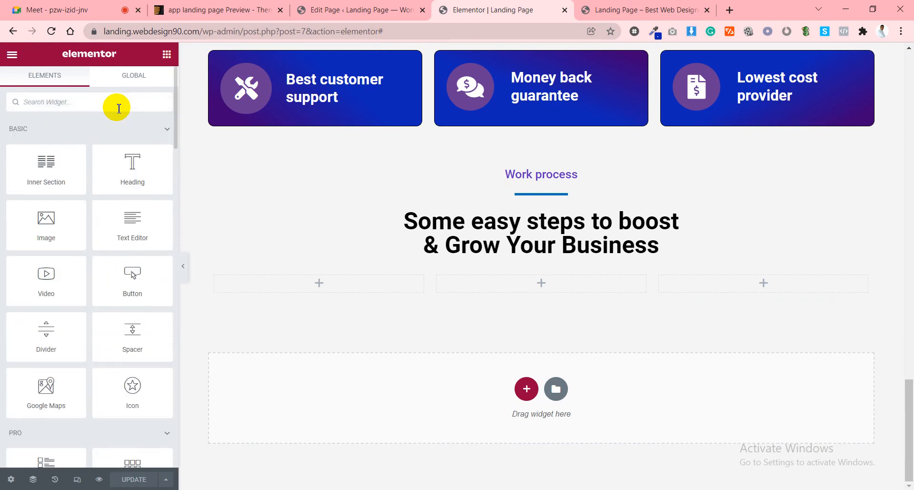
pyautogui.write('clo')
pyautogui.press('BackSpace')
pyautogui.press('BackSpace')
pyautogui.press('BackSpace')
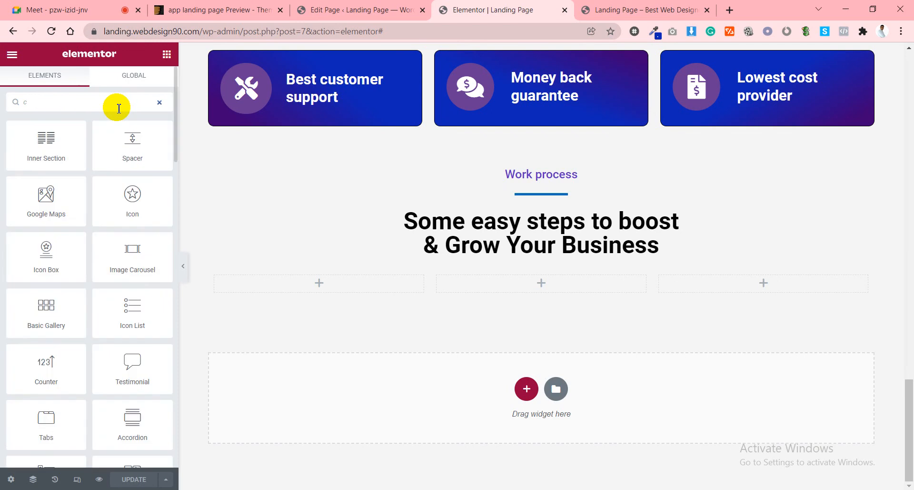
pyautogui.write('pro')
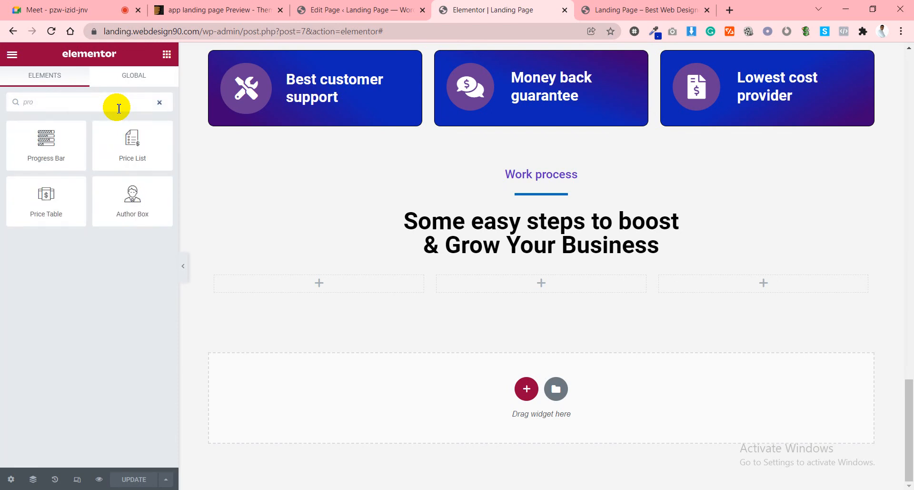
# Place a Progress Bar in the first column, keeping Default type and percentage shown.
pyautogui.moveTo(54, 135); pyautogui.dragTo(369, 284)
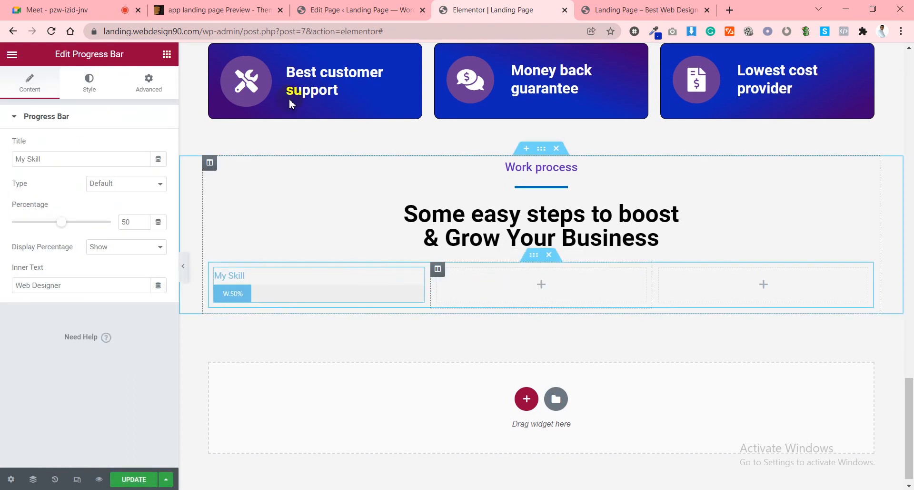
pyautogui.click(109, 187)
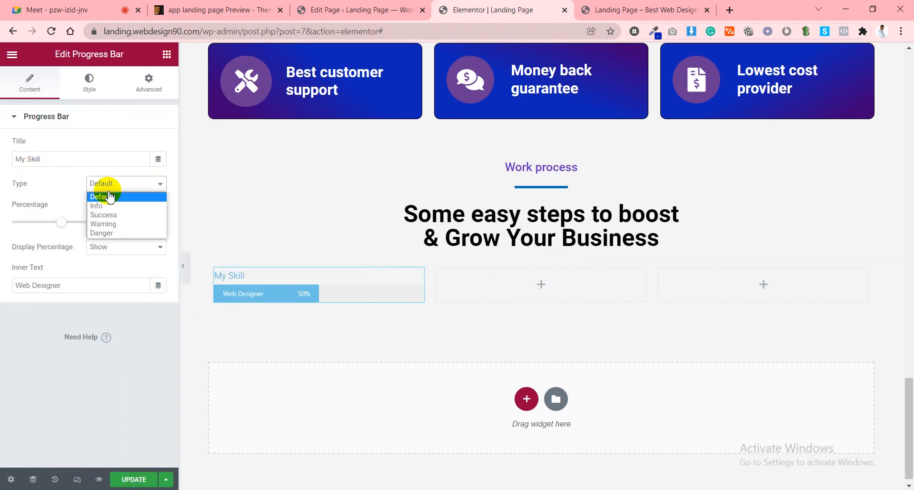
pyautogui.click(79, 193)
pyautogui.click(94, 246)
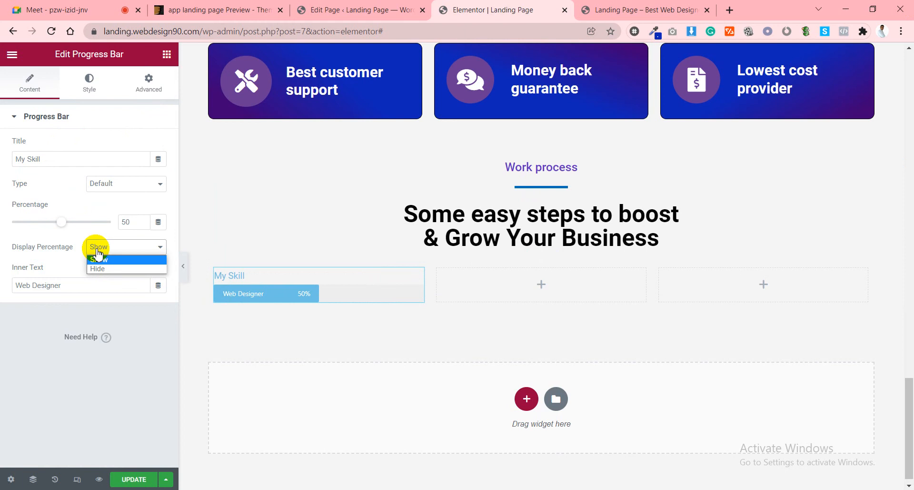
pyautogui.click(91, 256)
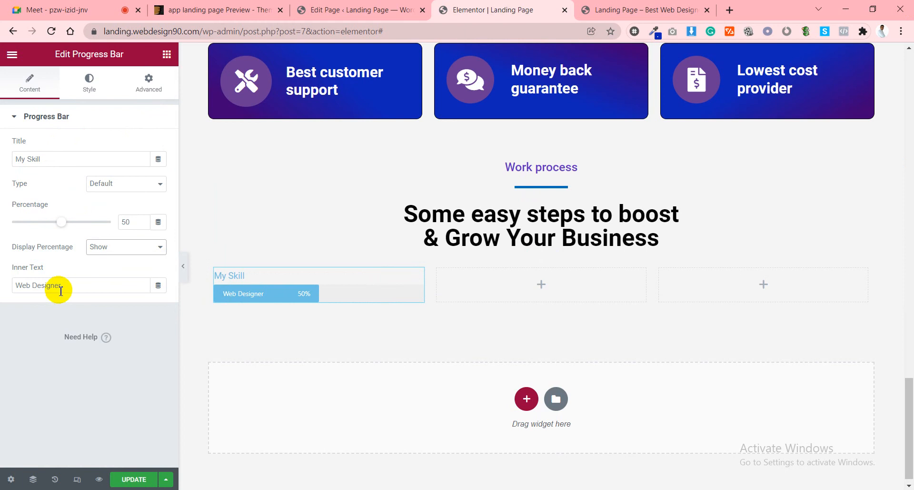
# Give the progress bar 300 px height and 300 px border radius, then delete it.
pyautogui.click(90, 85)
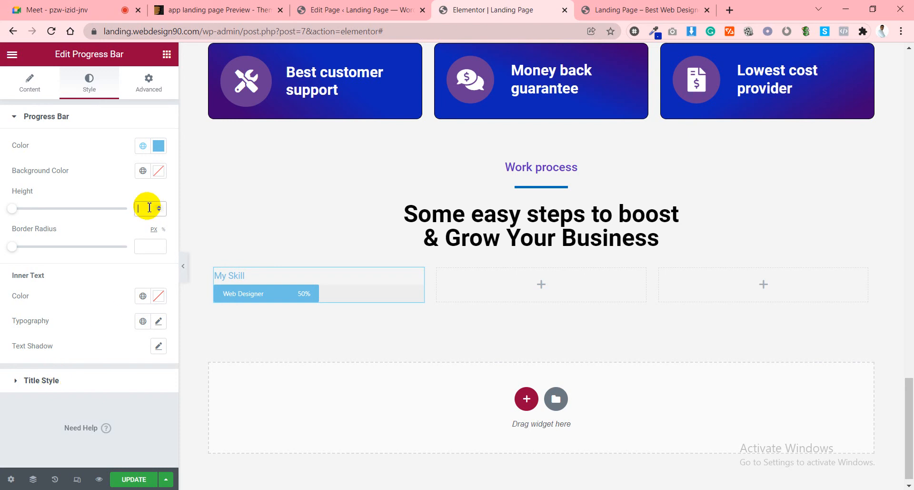
pyautogui.write('300')
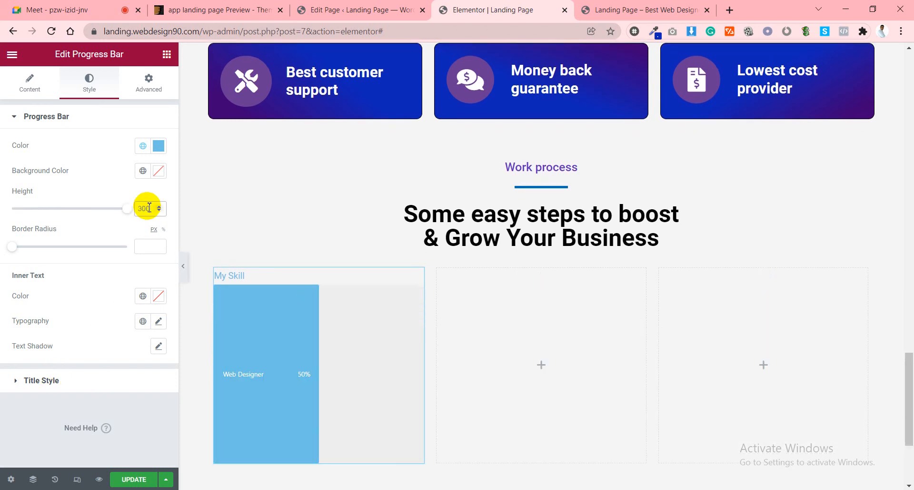
pyautogui.write('300')
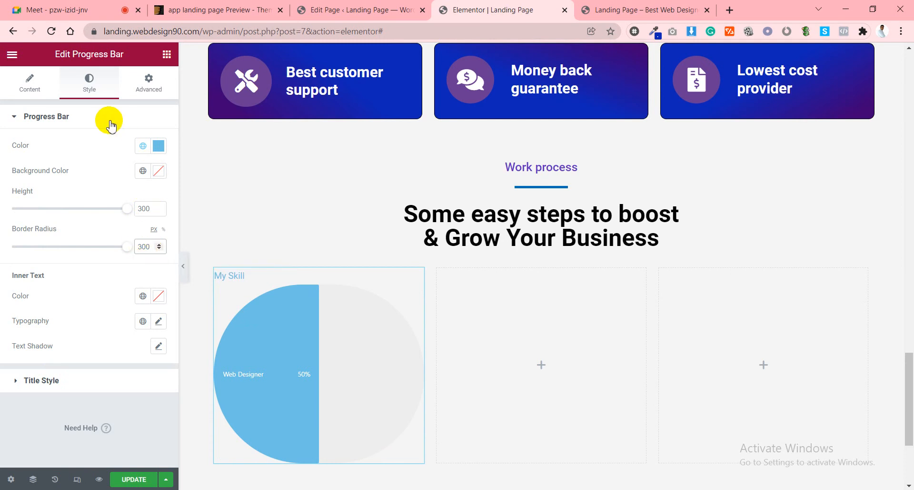
pyautogui.click(37, 380)
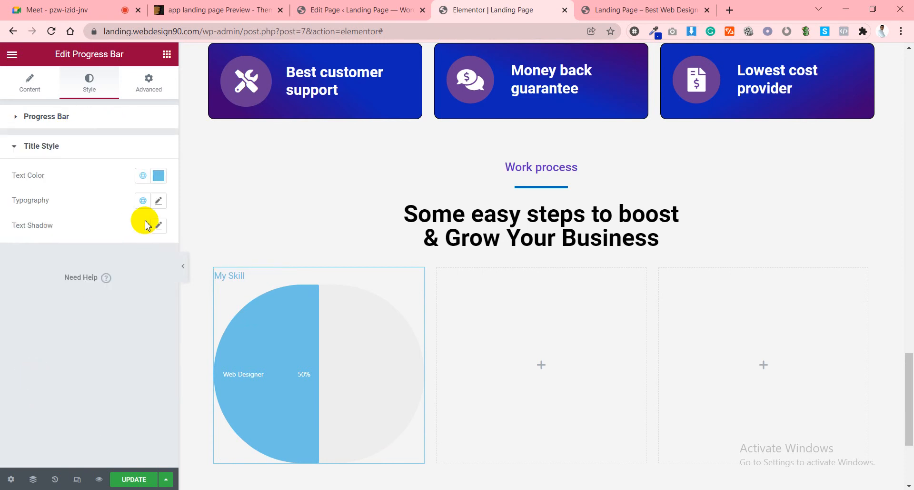
pyautogui.click(276, 316)
pyautogui.rightClick(322, 376)
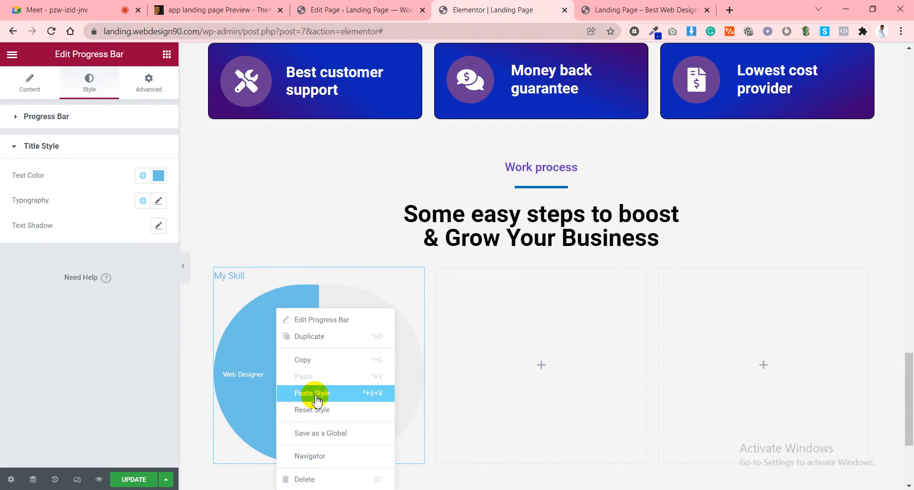
pyautogui.click(320, 476)
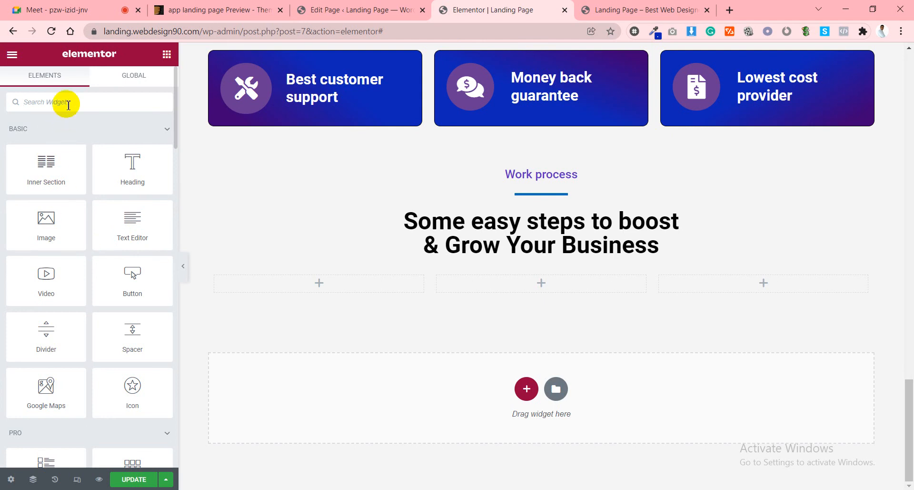
# Place a trial Countdown widget in the first column, switch it to Inline, then delete it.
pyautogui.write('cou')
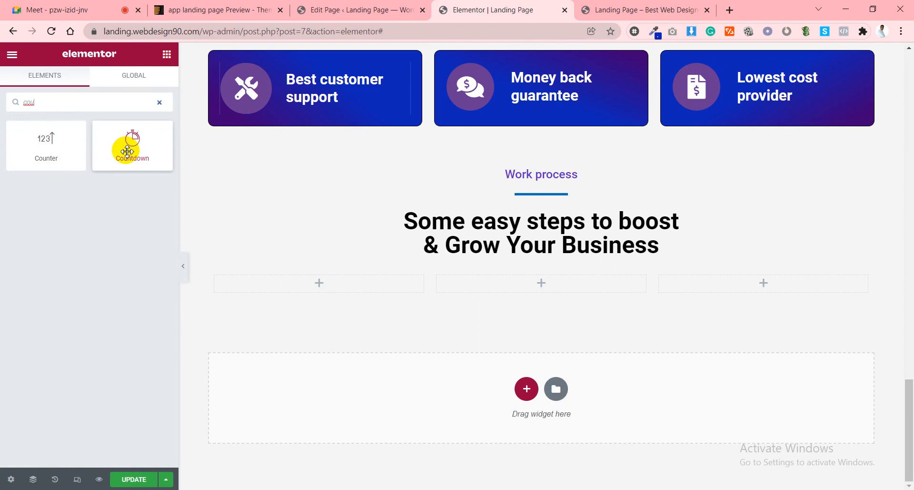
pyautogui.moveTo(131, 142); pyautogui.dragTo(282, 290)
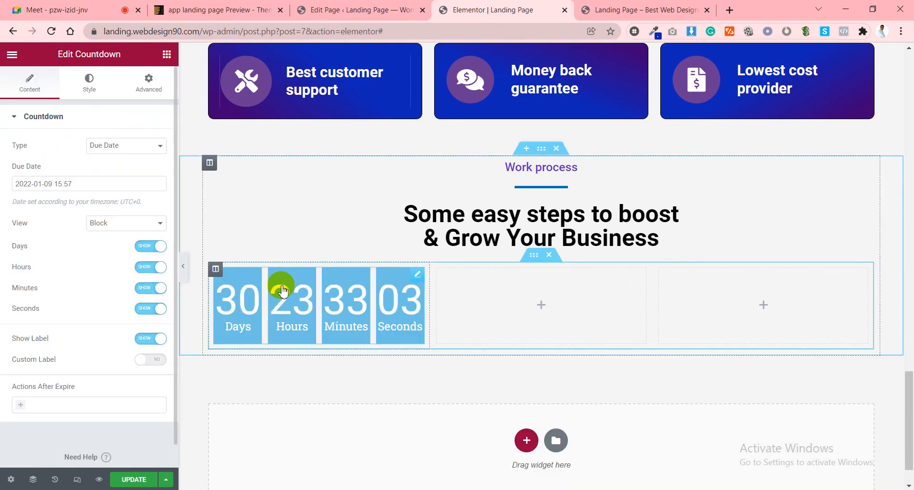
pyautogui.click(120, 222)
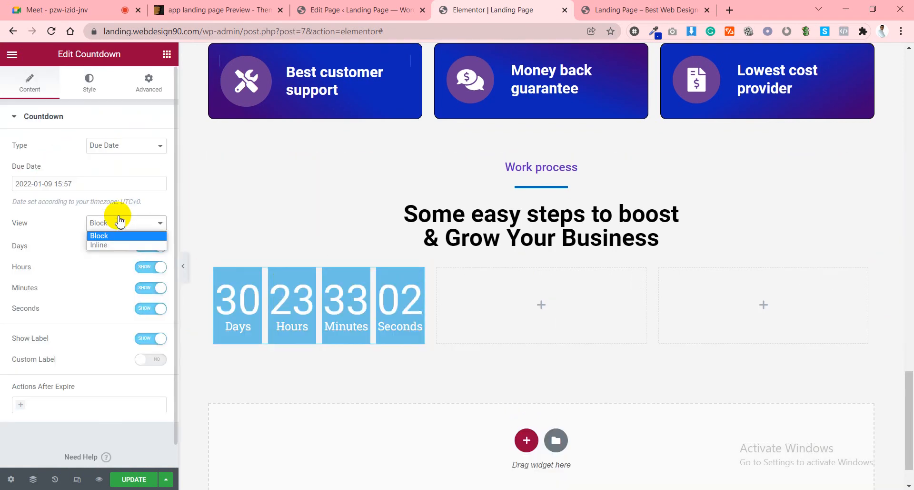
pyautogui.click(100, 244)
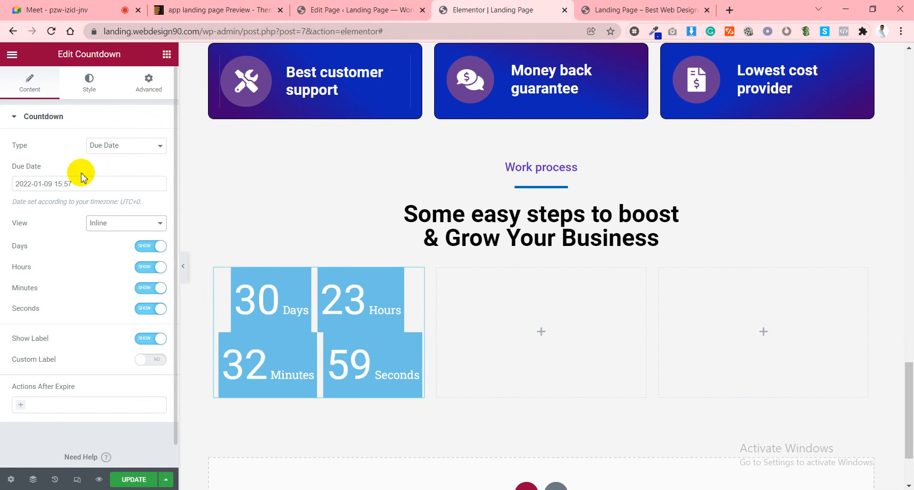
pyautogui.rightClick(315, 390)
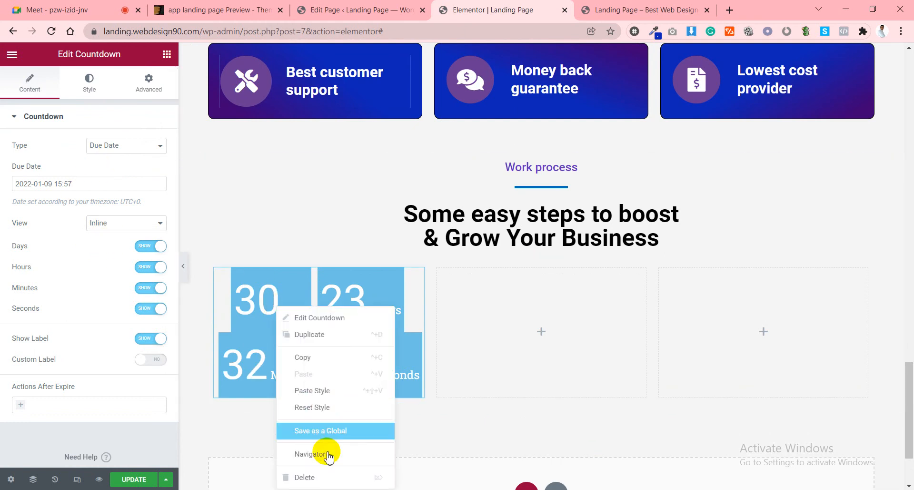
pyautogui.click(307, 477)
# Search 'coun' and drop a Counter widget showing 100 into the first column.
pyautogui.click(86, 106)
pyautogui.write('coun')
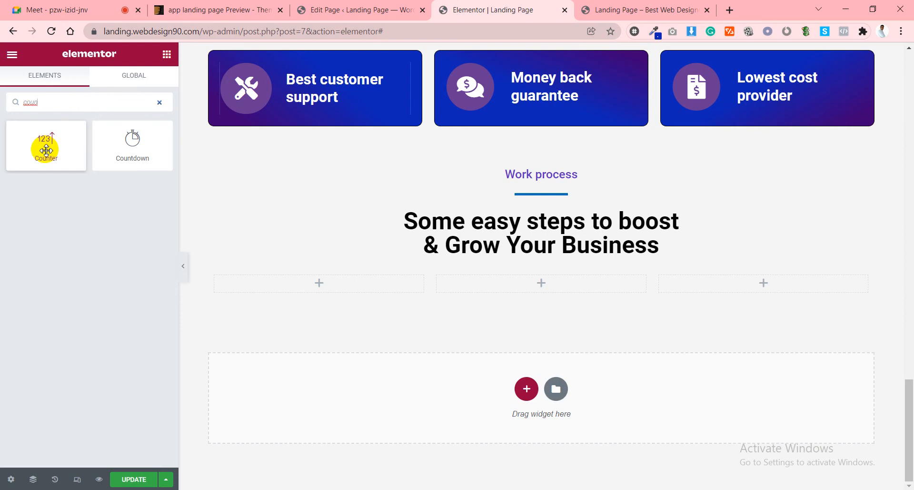
pyautogui.moveTo(45, 143); pyautogui.dragTo(335, 295)
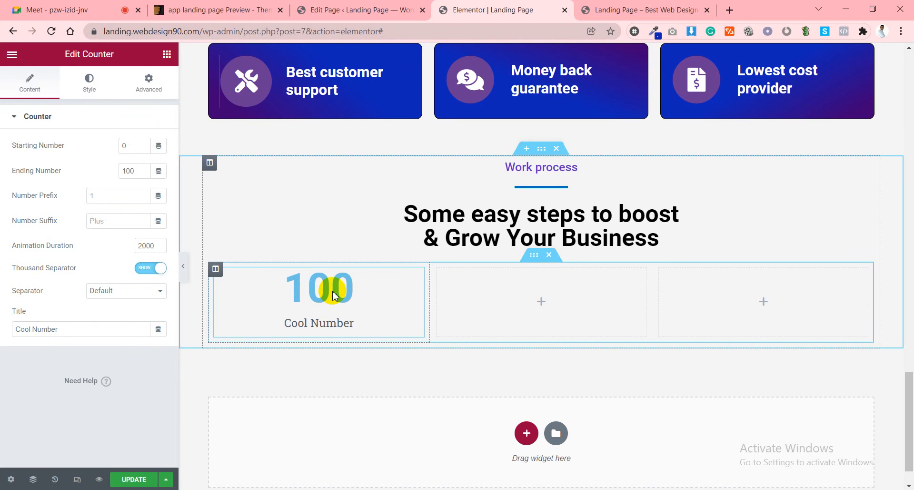
pyautogui.click(305, 9)
# Compare the ThemeForest circular steps design with the Elementor page, then open a blank new tab.
pyautogui.click(209, 4)
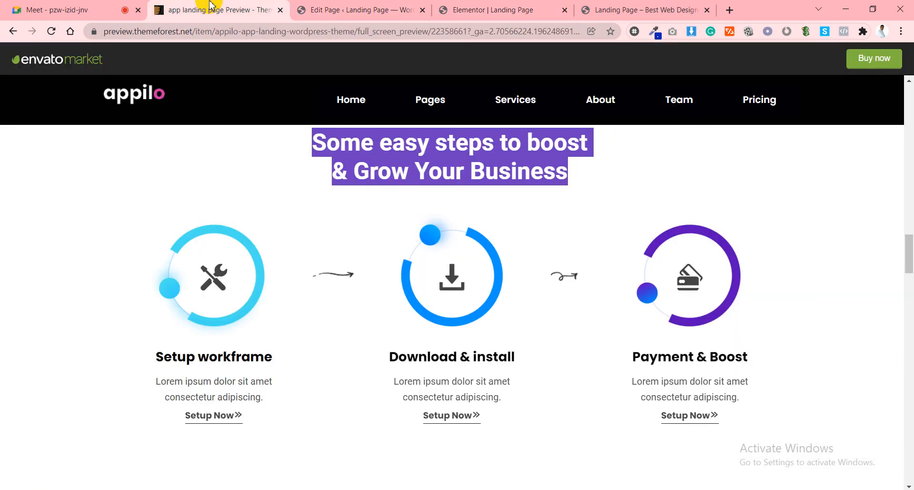
pyautogui.click(376, 6)
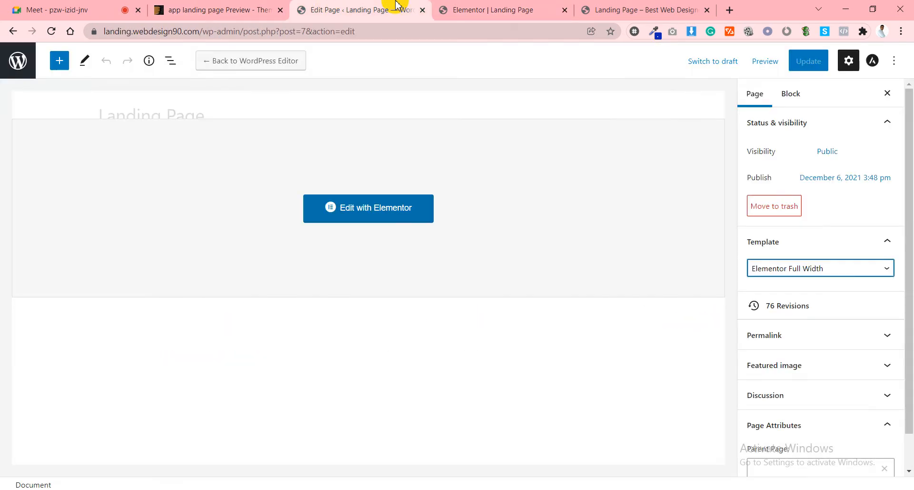
pyautogui.click(481, 5)
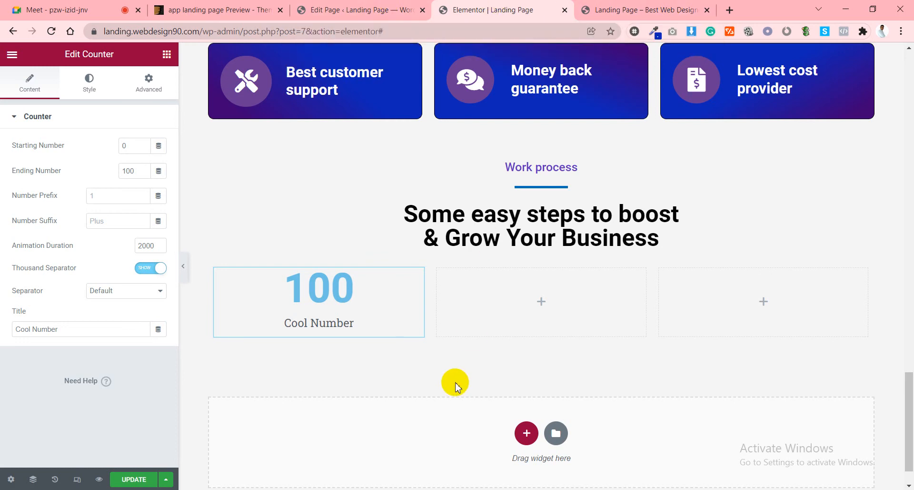
pyautogui.click(697, 12)
pyautogui.hotkey('ctrl', 't')
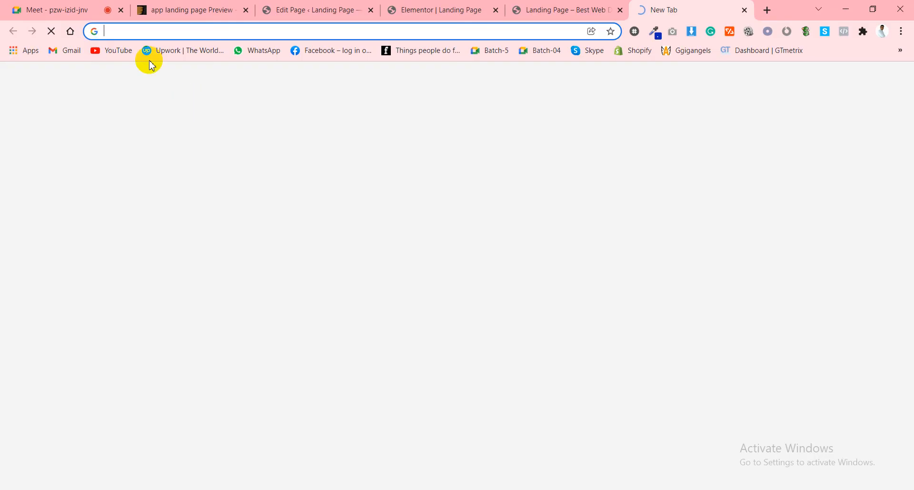
# In YouTube Studio, search 'c' and open the 'How to add a Circle Progress Bar in WordPress Bangla' details.
pyautogui.click(113, 59)
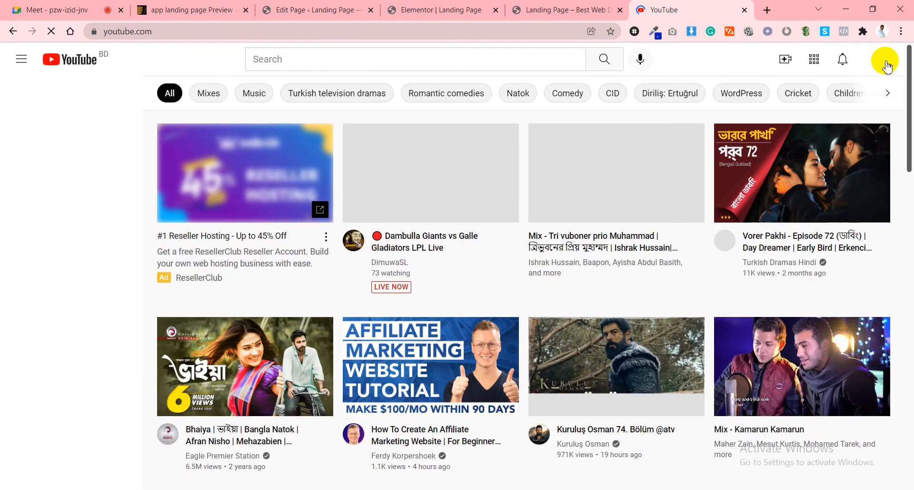
pyautogui.click(884, 69)
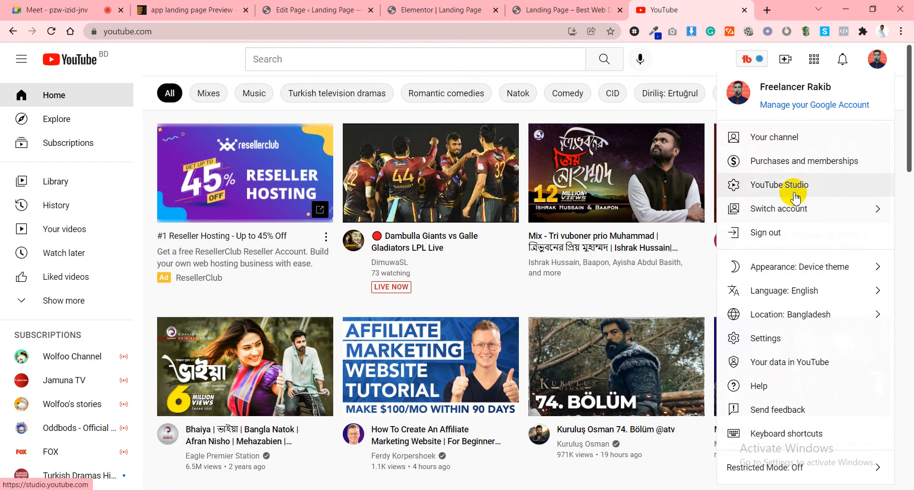
pyautogui.click(795, 194)
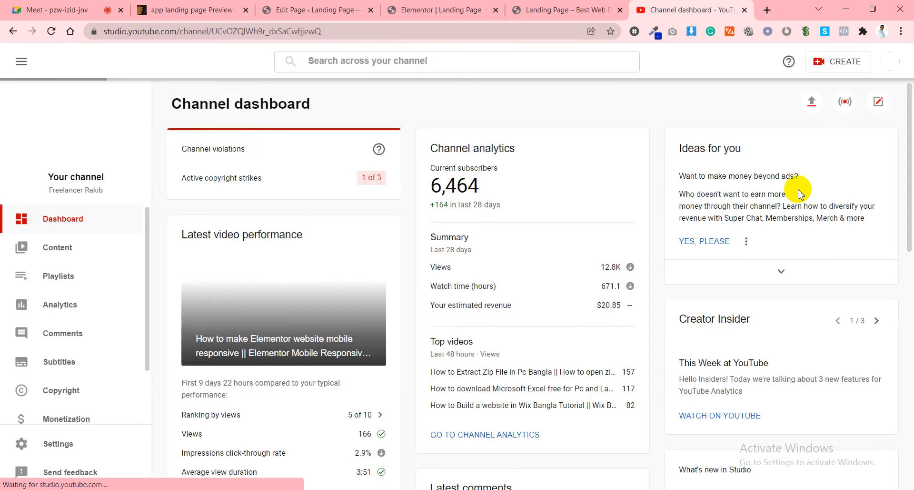
pyautogui.click(414, 60)
pyautogui.write('circle')
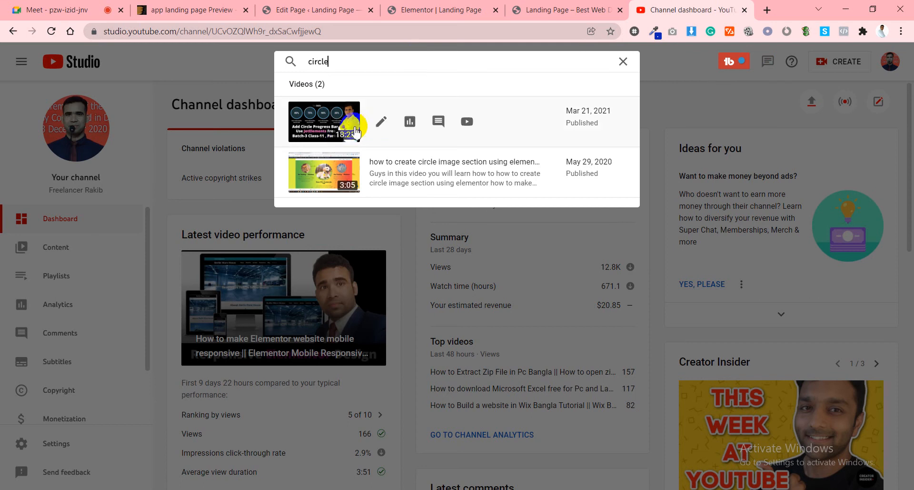
pyautogui.click(332, 122)
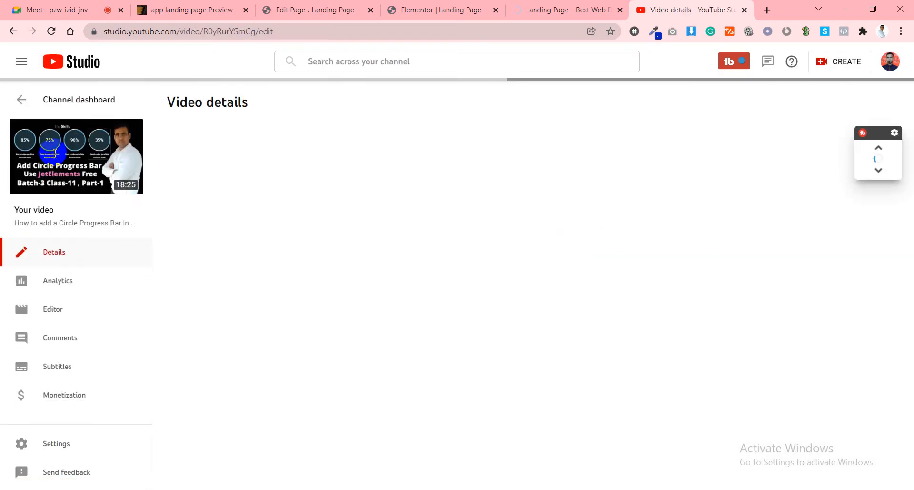
# Open the Circle Progress Bar tutorial on YouTube, close the Studio details tab, and mute the video.
pyautogui.click(78, 157)
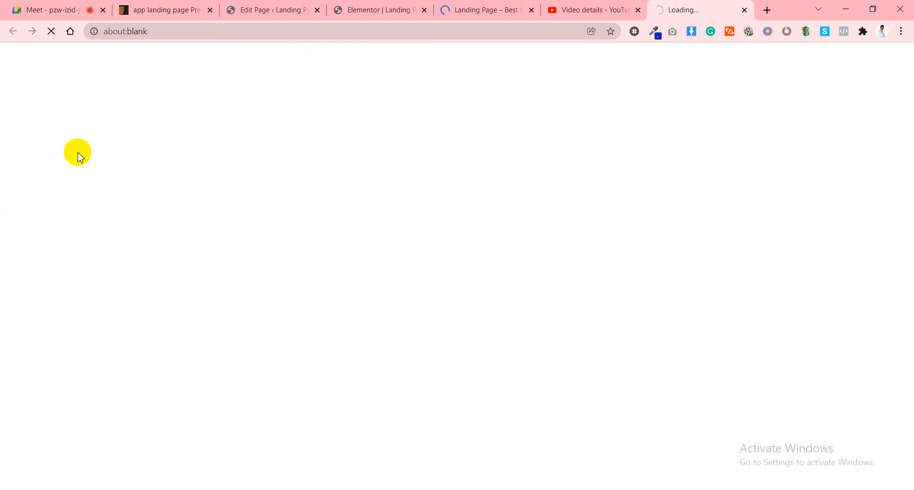
pyautogui.click(639, 10)
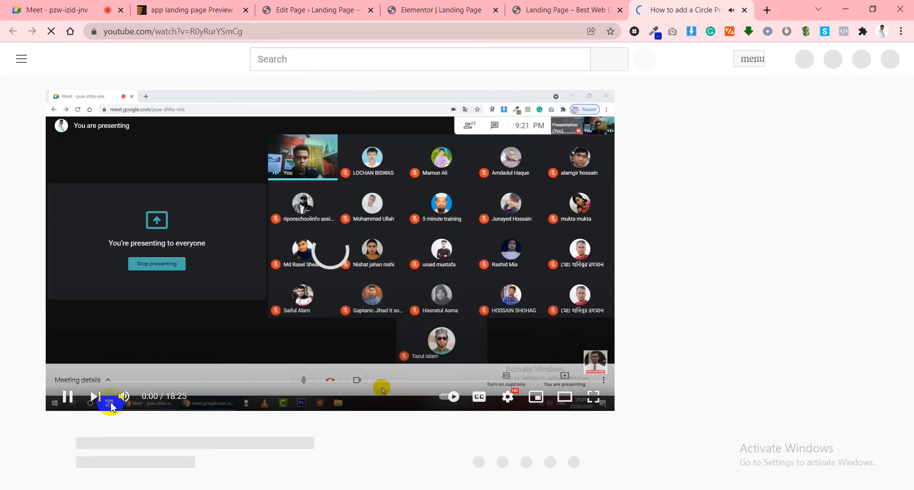
pyautogui.click(124, 400)
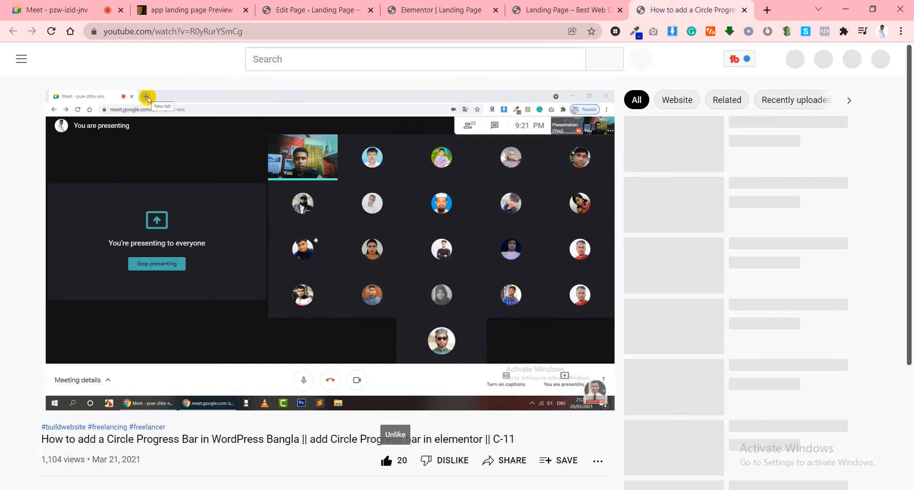
# Show the tutorial's full description to read its tools list, then return to the player.
pyautogui.scroll(-3, 217, 365)
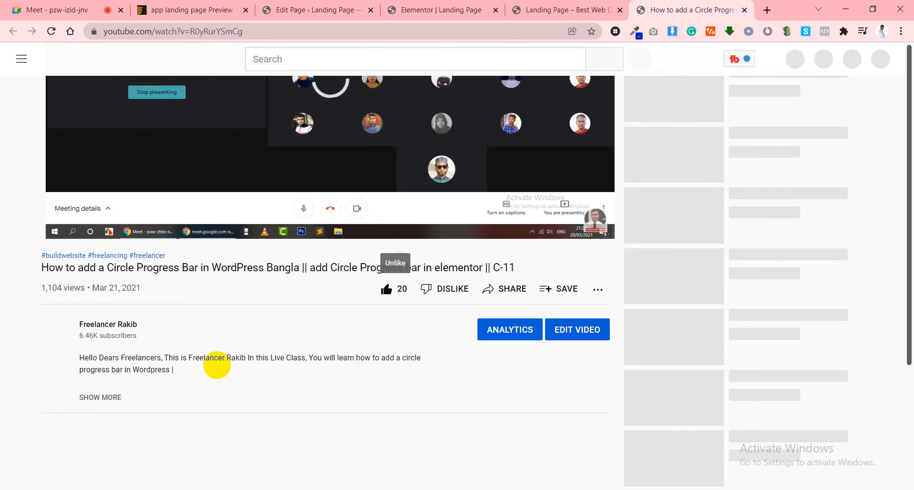
pyautogui.scroll(3, 282, 264)
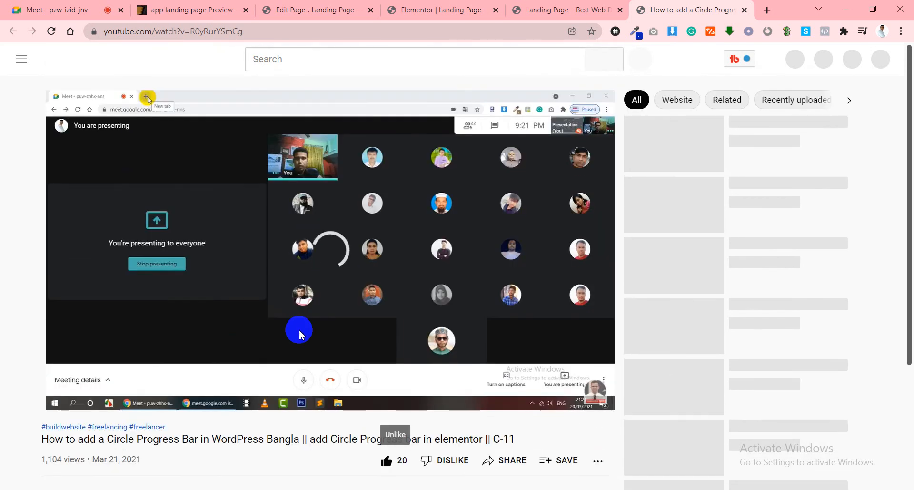
pyautogui.scroll(-1, 295, 331)
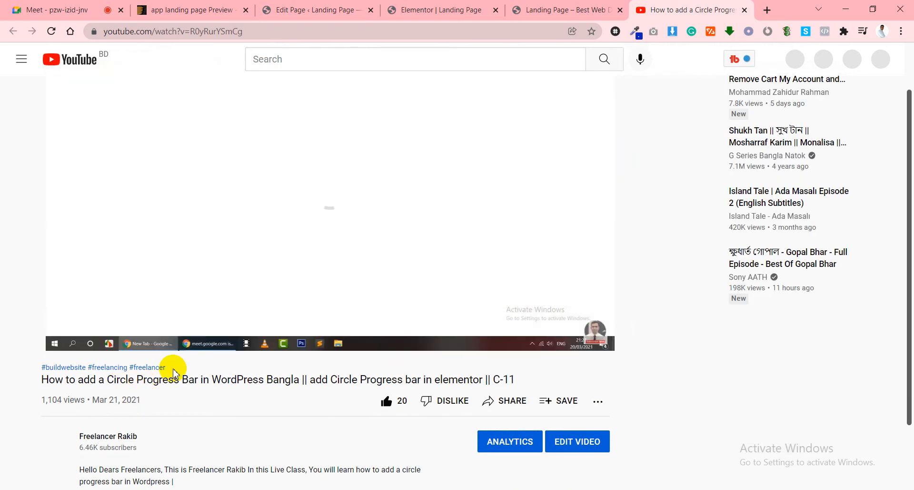
pyautogui.scroll(1, 175, 374)
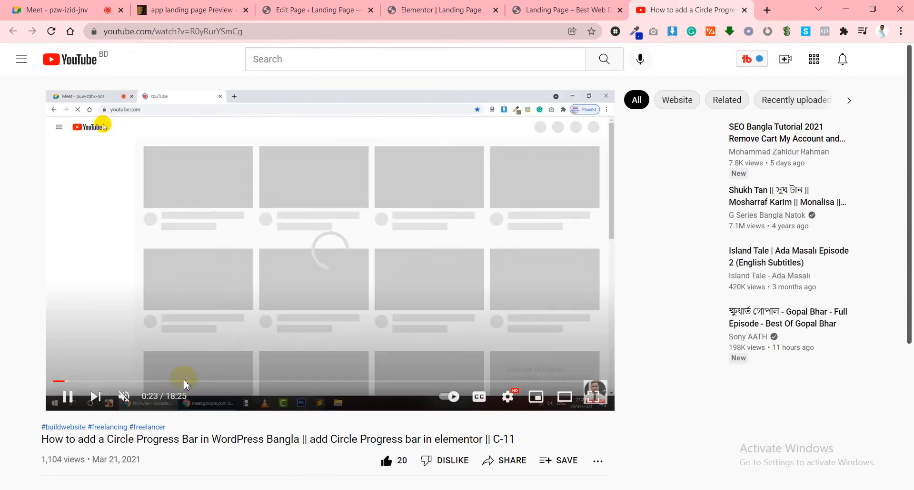
pyautogui.scroll(-4, 178, 376)
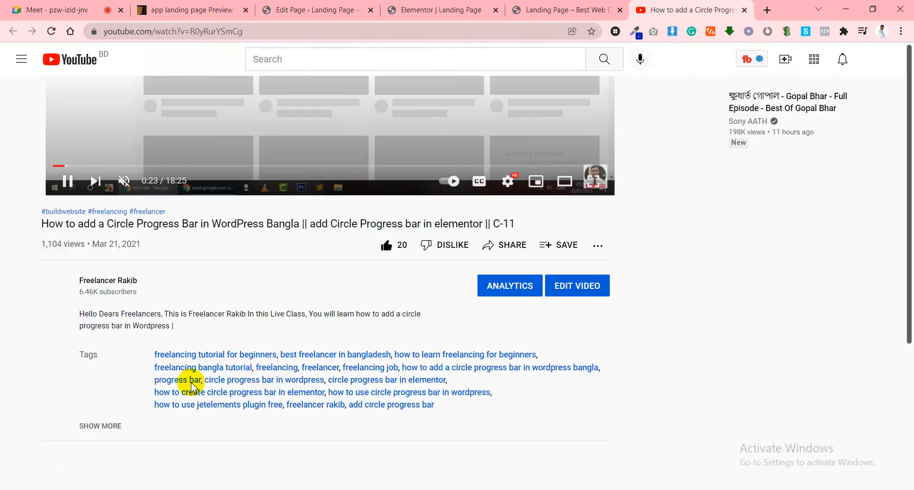
pyautogui.click(100, 426)
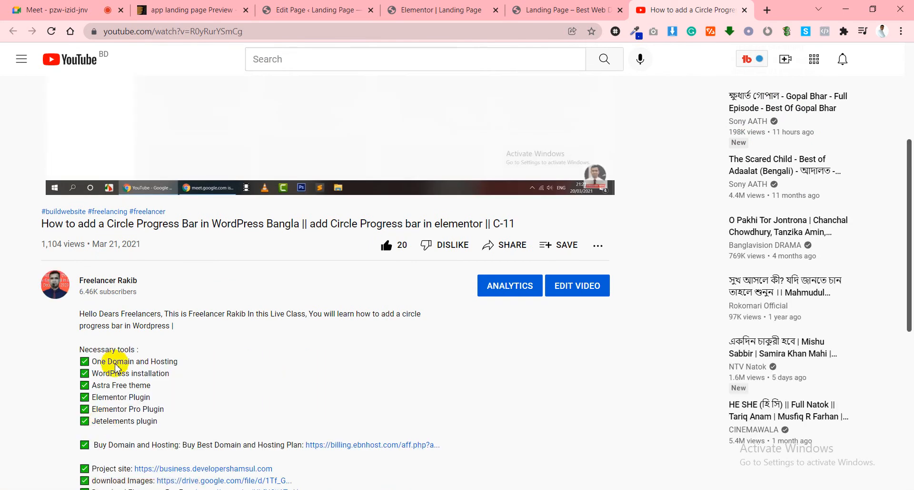
pyautogui.scroll(3, 91, 403)
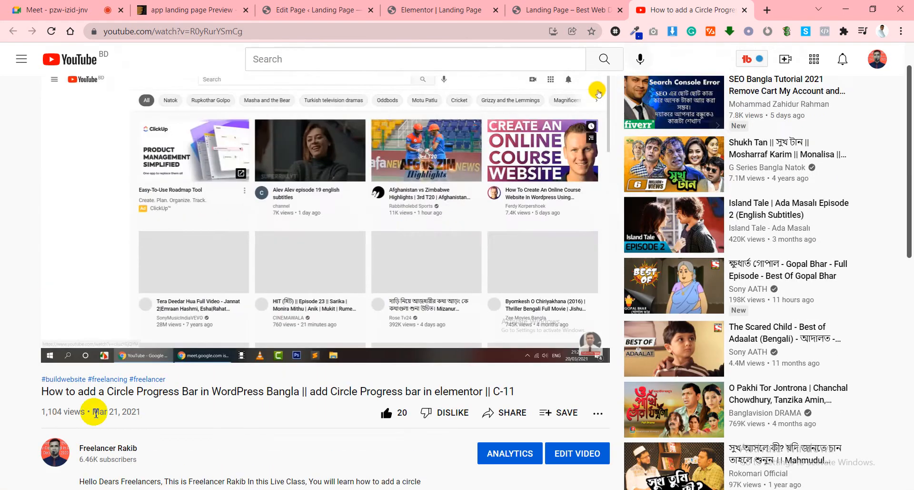
pyautogui.scroll(-5, 77, 402)
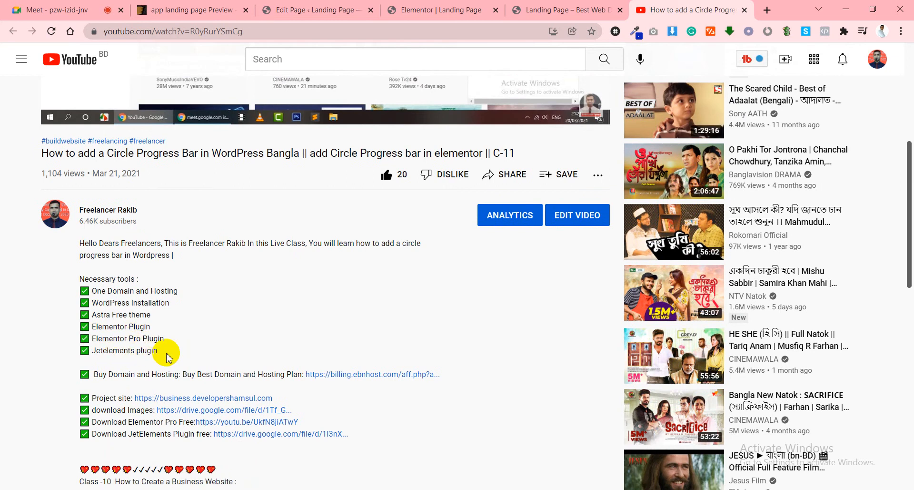
pyautogui.scroll(6, 167, 355)
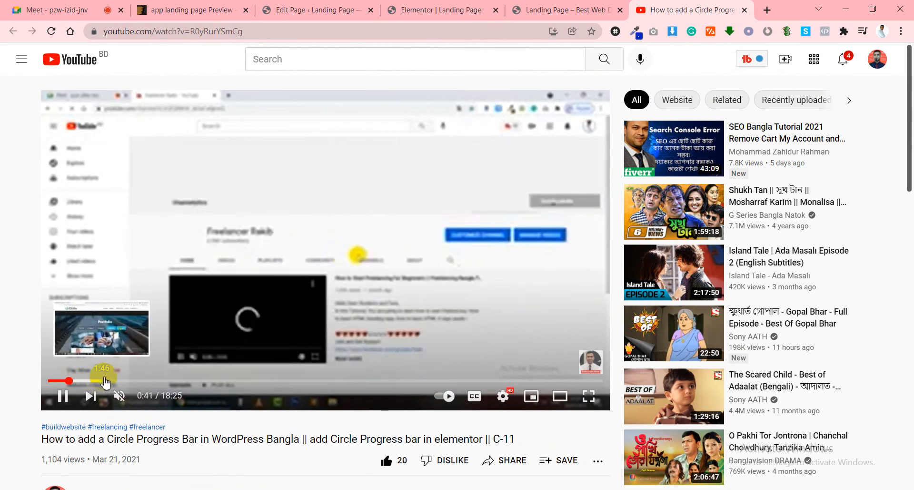
# Seek the tutorial from 0:41 through 2:17, 3:03, 3:32 and 4:24 to about 5:02.
pyautogui.click(117, 380)
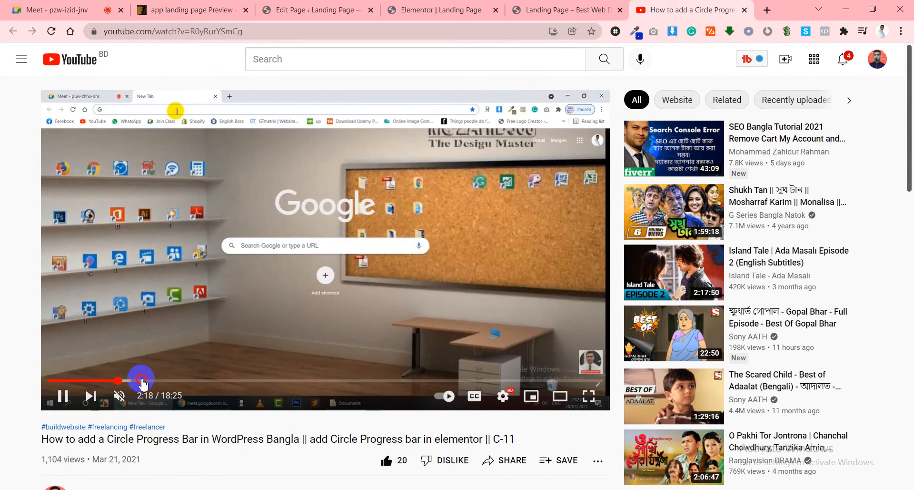
pyautogui.click(142, 381)
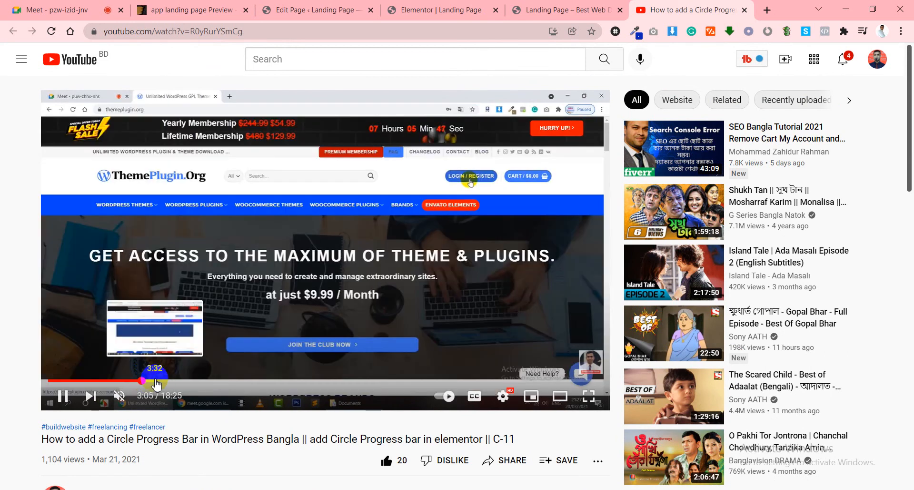
pyautogui.click(156, 381)
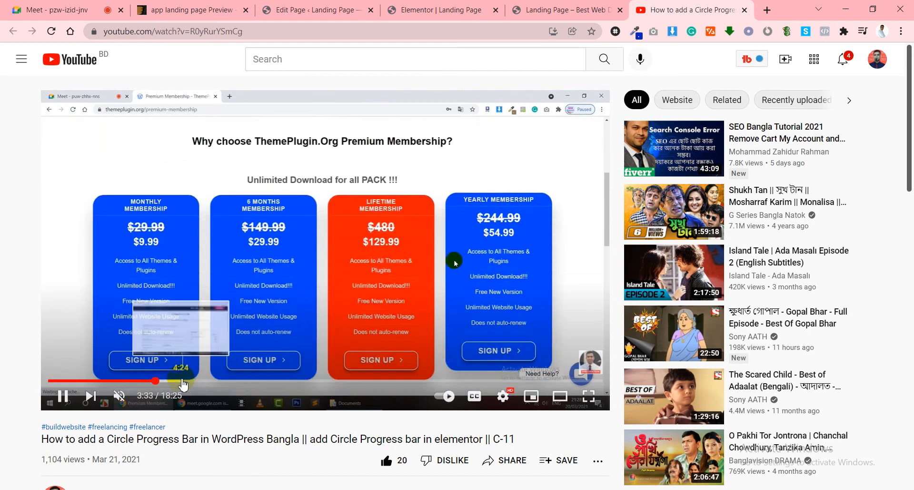
pyautogui.click(182, 381)
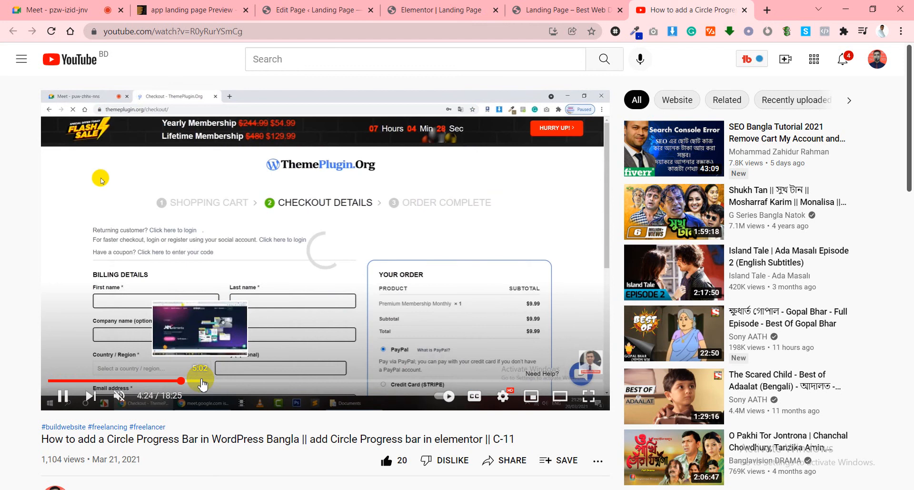
pyautogui.click(202, 381)
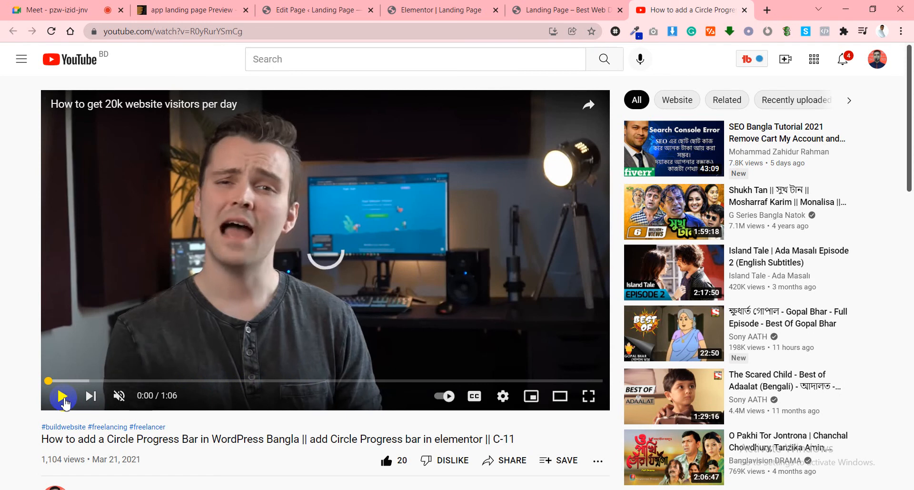
# Skip the 'How to get 20k website visitors per day' ad so the tutorial resumes at 5:42.
pyautogui.click(210, 358)
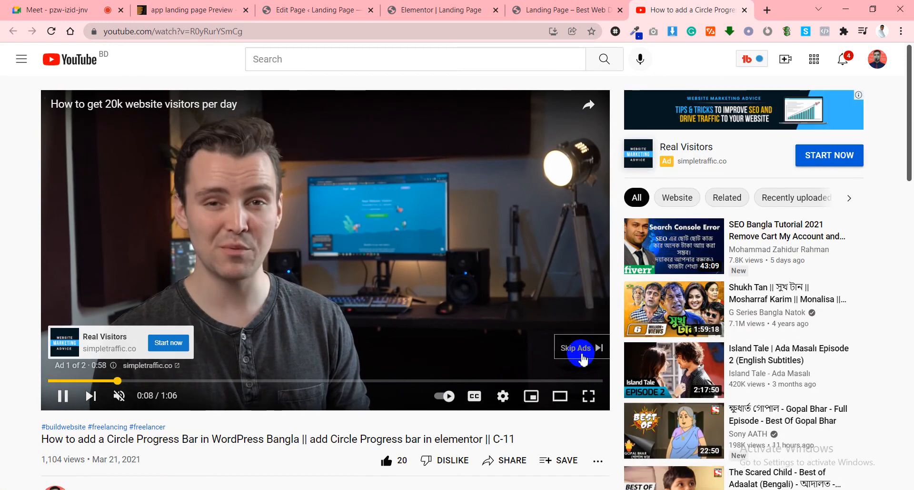
pyautogui.click(579, 348)
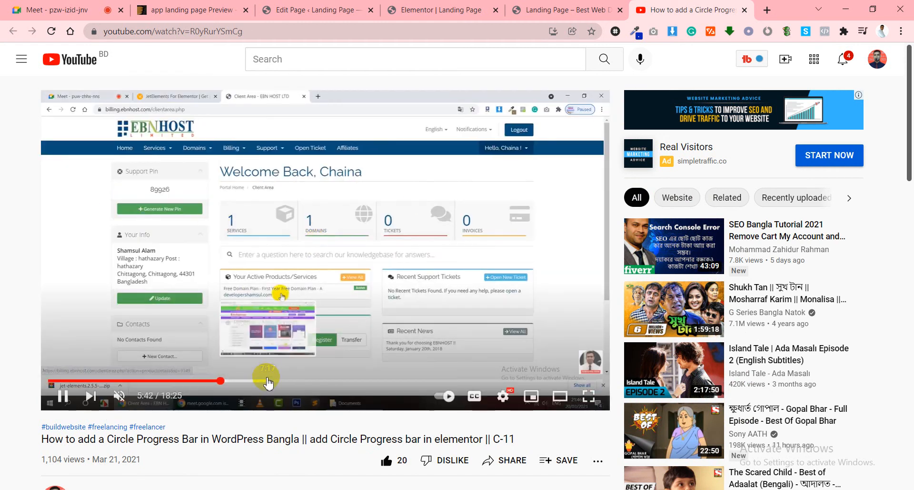
# Seek the tutorial past 7:12 to 8:43, where The Skills section shows four 85% circles.
pyautogui.click(268, 380)
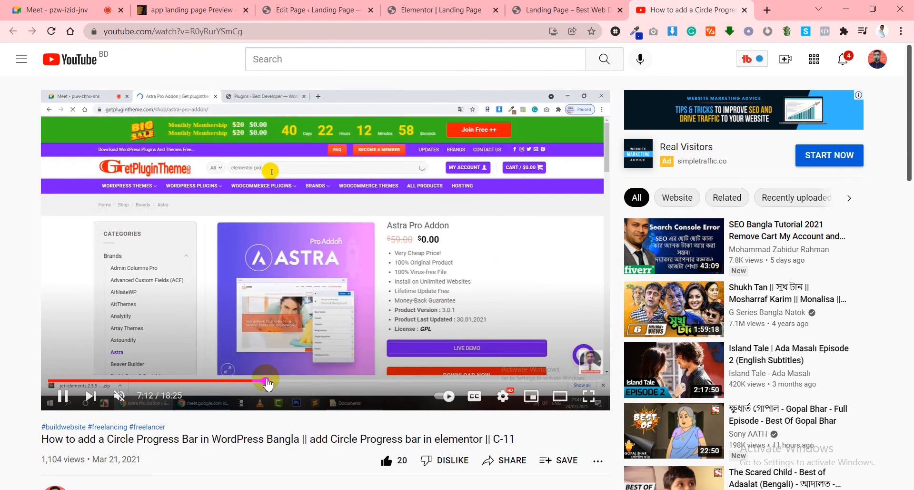
pyautogui.click(313, 381)
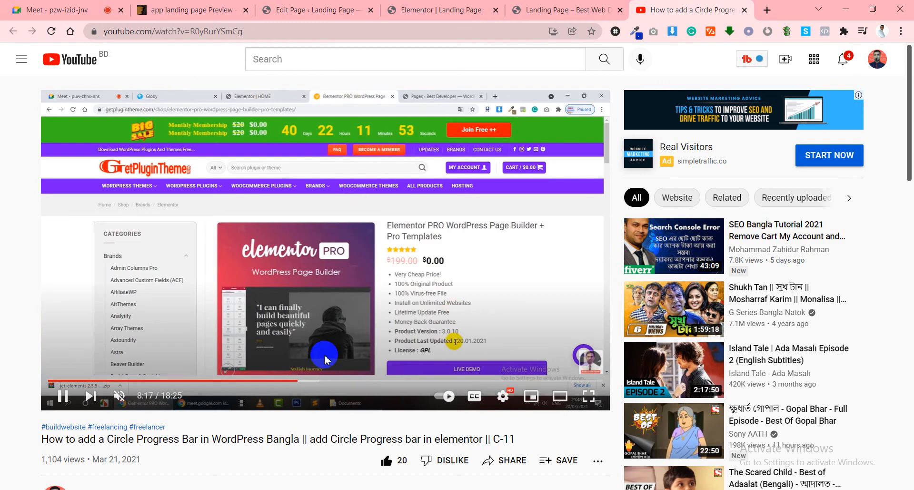
pyautogui.click(304, 380)
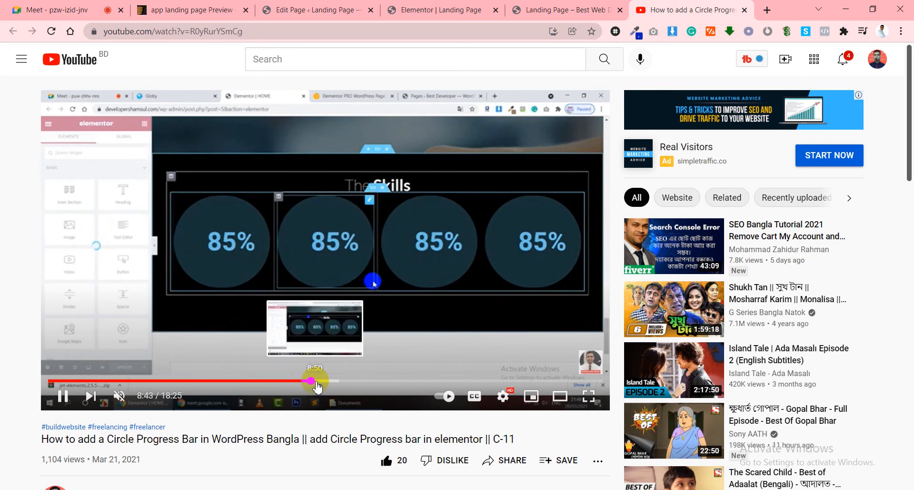
# Seek the tutorial to about 9:10 and close the bluehost overlay ad.
pyautogui.click(320, 381)
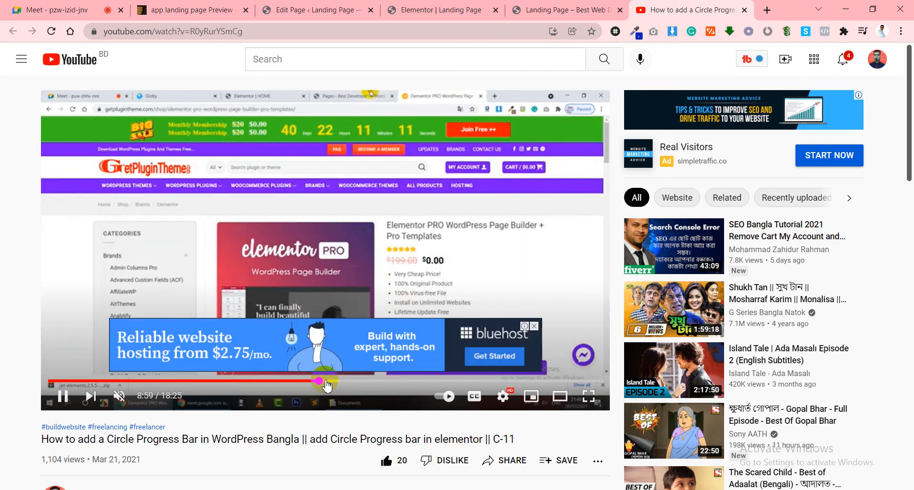
pyautogui.click(326, 380)
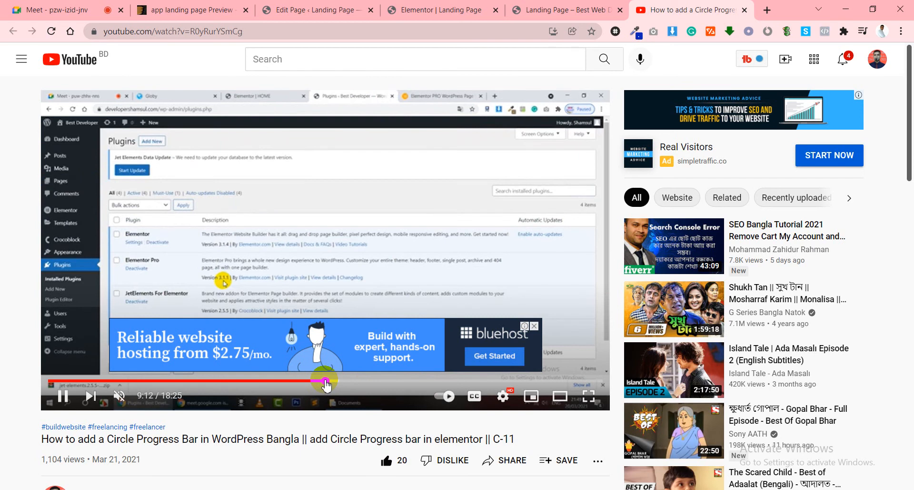
pyautogui.click(537, 328)
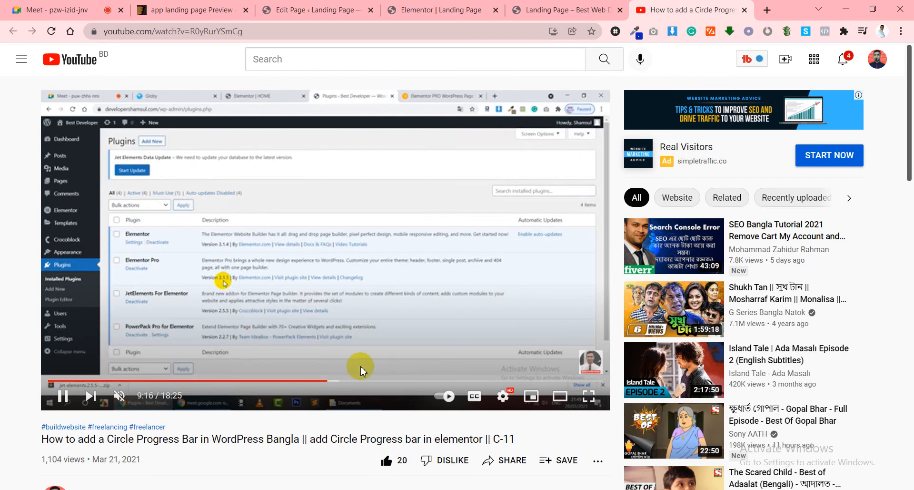
# Keep seeking through 9:31, 10:11 and 10:38 to about 11:13 in the Elementor editor.
pyautogui.click(335, 381)
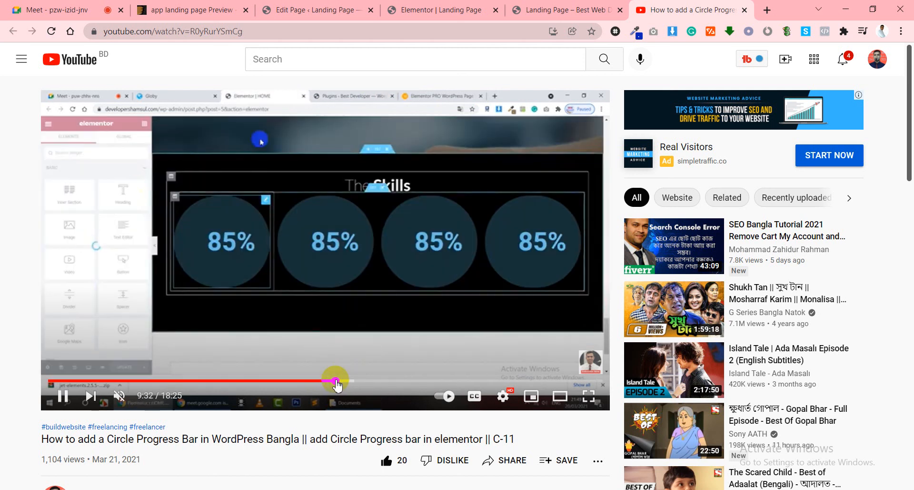
pyautogui.click(346, 381)
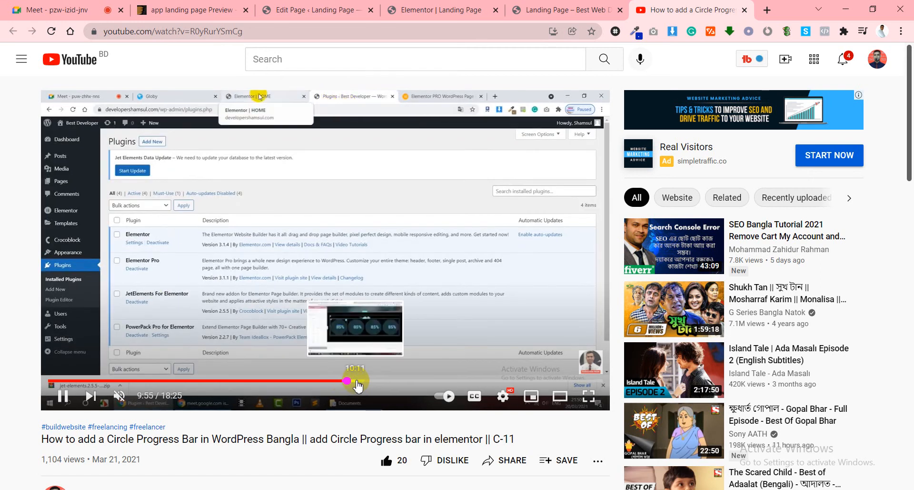
pyautogui.click(356, 381)
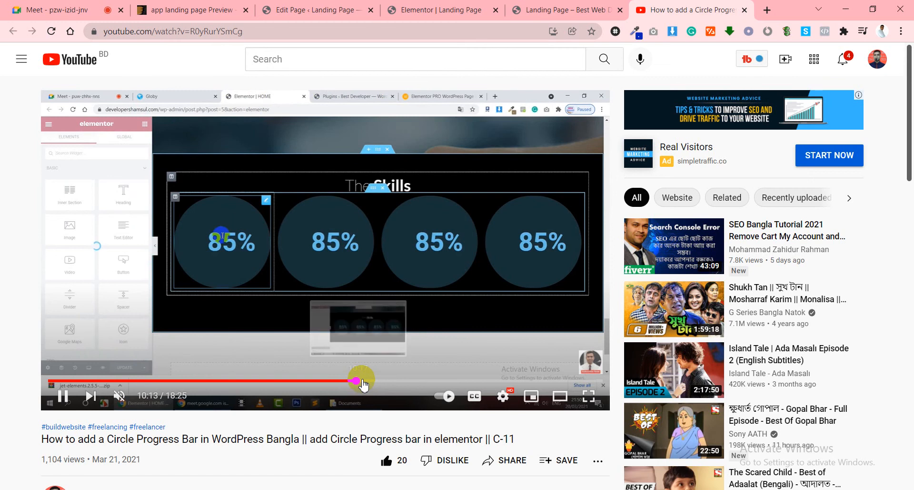
pyautogui.click(363, 381)
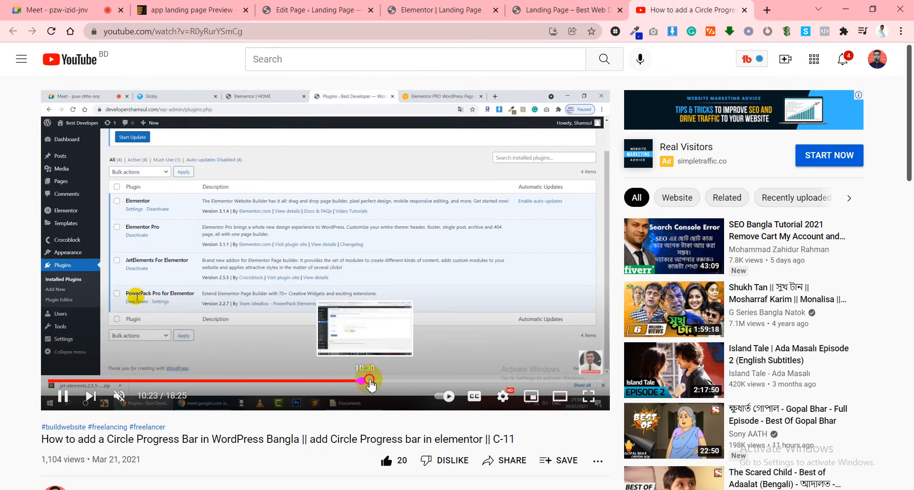
pyautogui.click(369, 381)
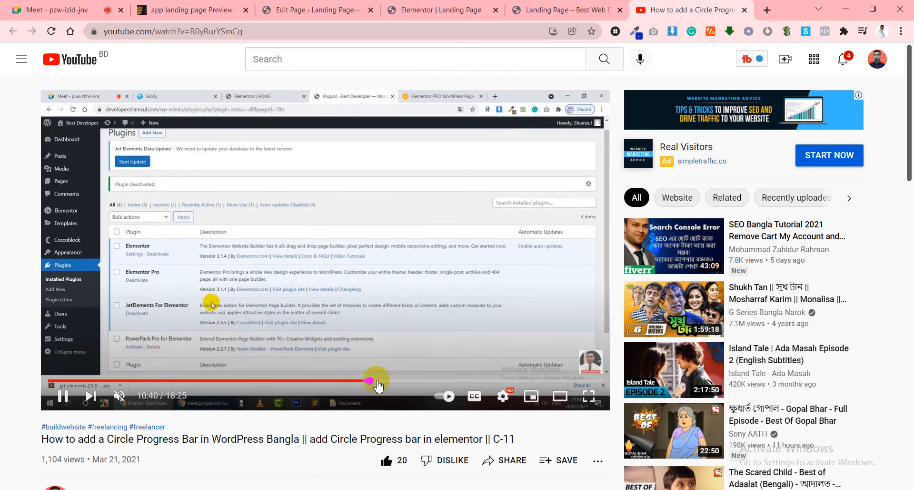
pyautogui.click(377, 381)
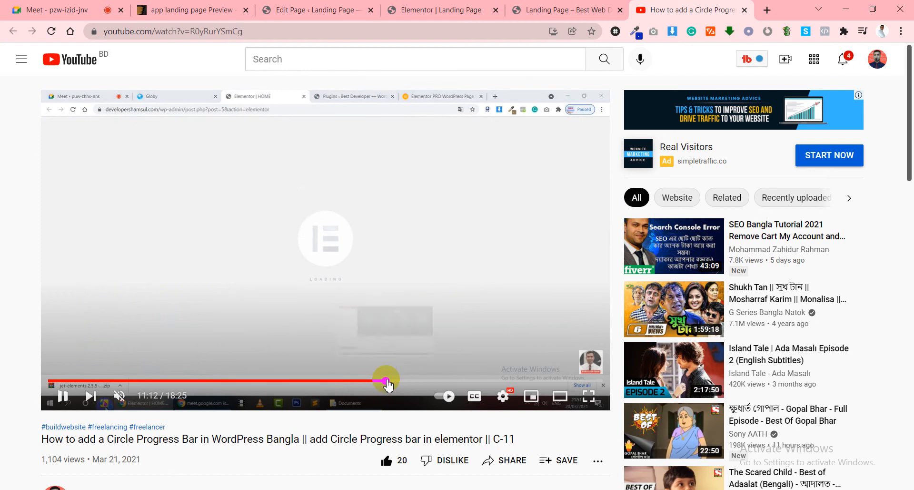
pyautogui.click(386, 381)
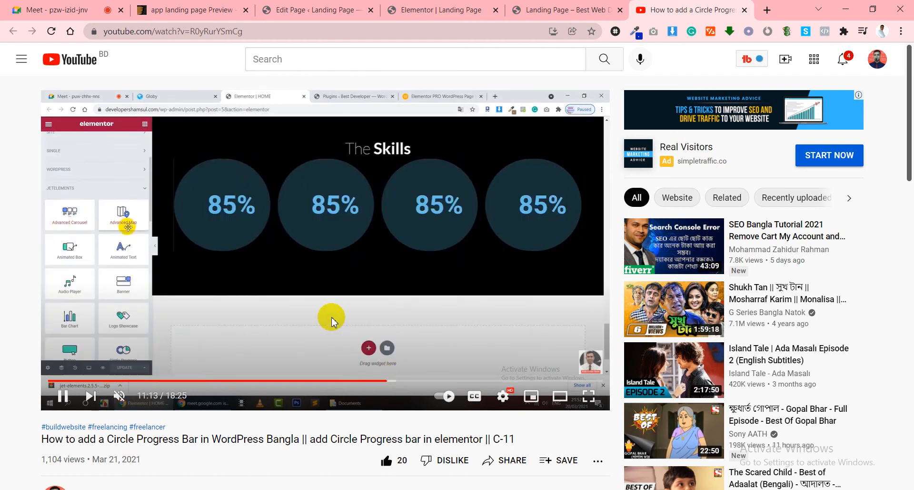
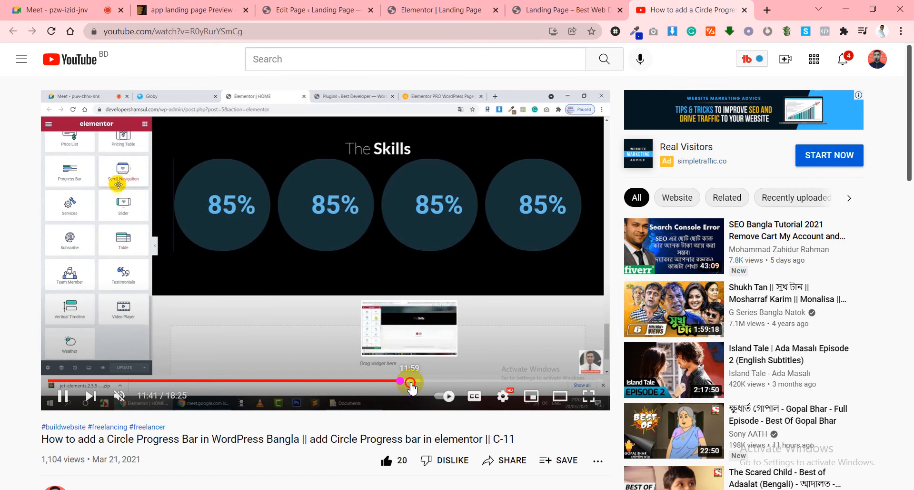
# Scrub the tutorial back to the 85% counters scene and pause it there.
pyautogui.click(412, 388)
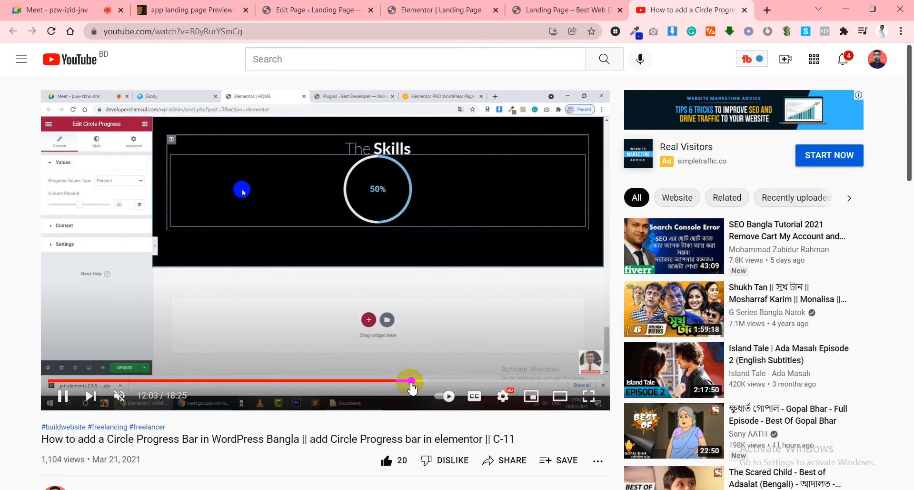
pyautogui.click(66, 399)
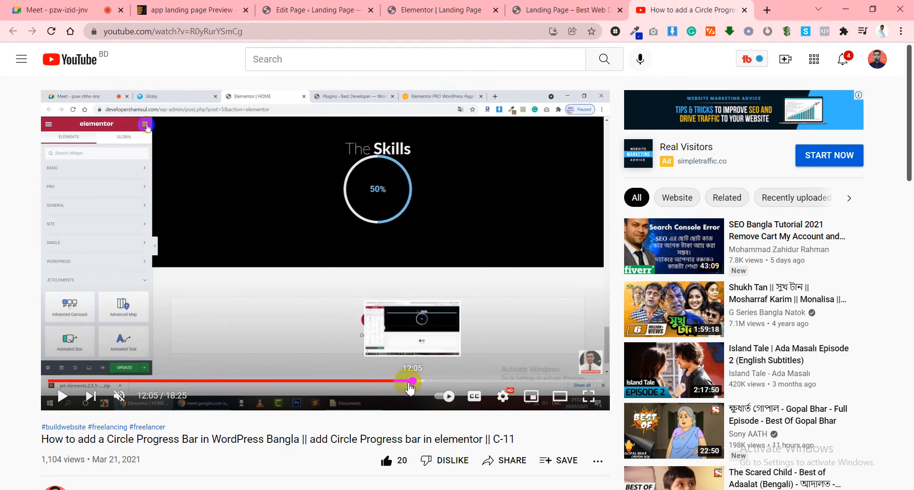
pyautogui.click(326, 303)
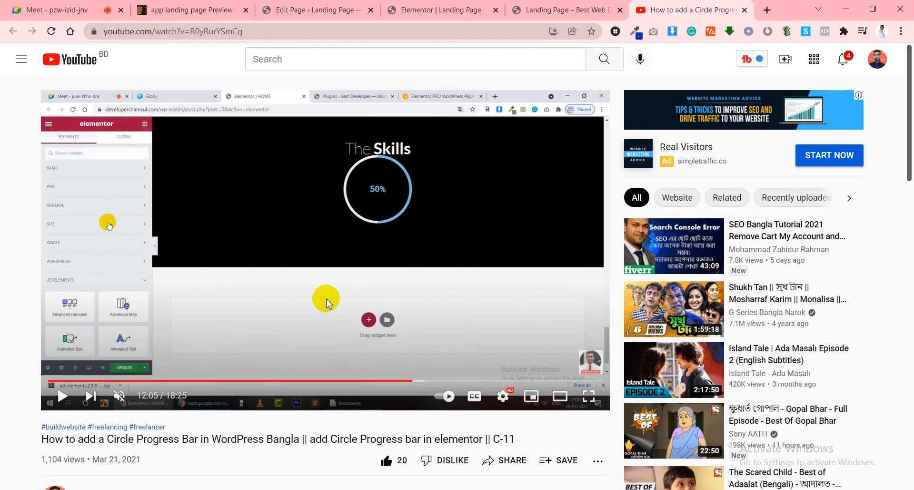
pyautogui.click(412, 381)
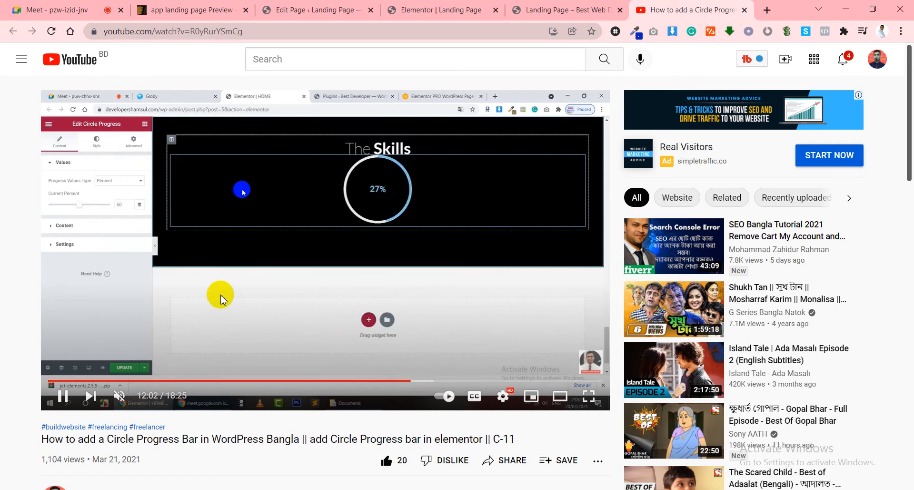
pyautogui.click(408, 381)
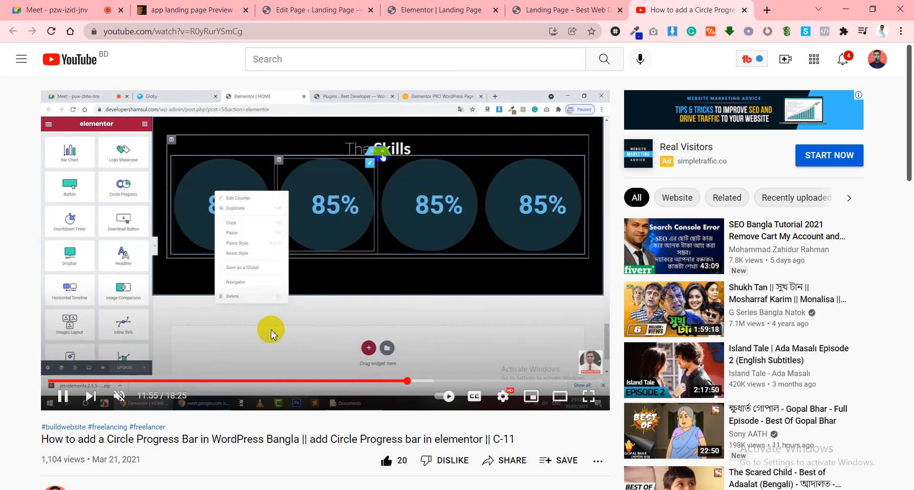
pyautogui.click(271, 330)
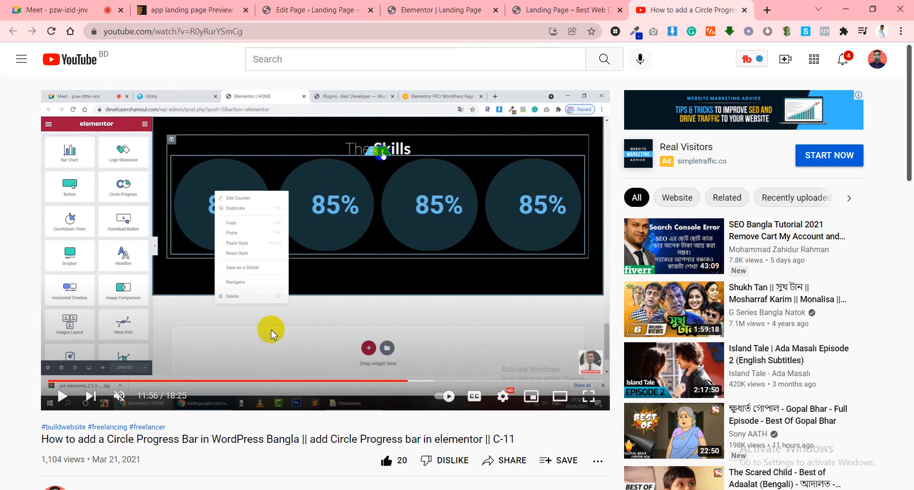
# Glance over the editor and preview tabs, then close the tutorial tab.
pyautogui.click(472, 6)
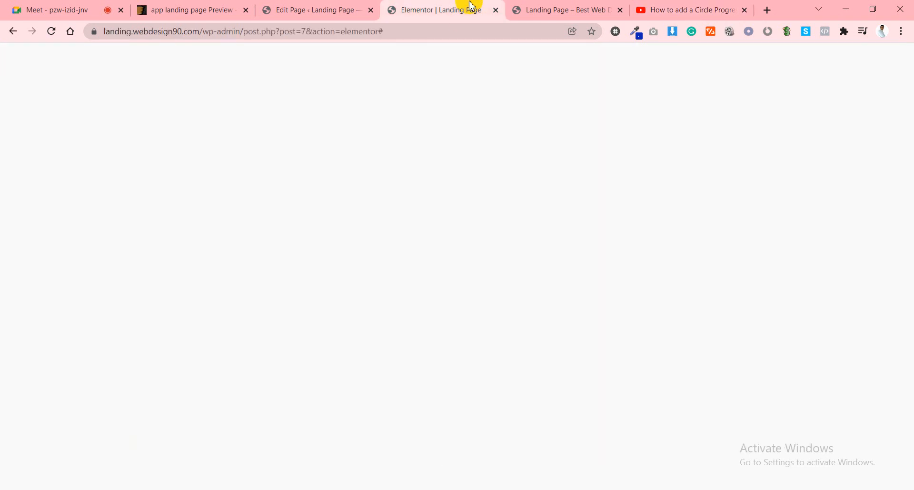
pyautogui.click(566, 6)
pyautogui.click(674, 8)
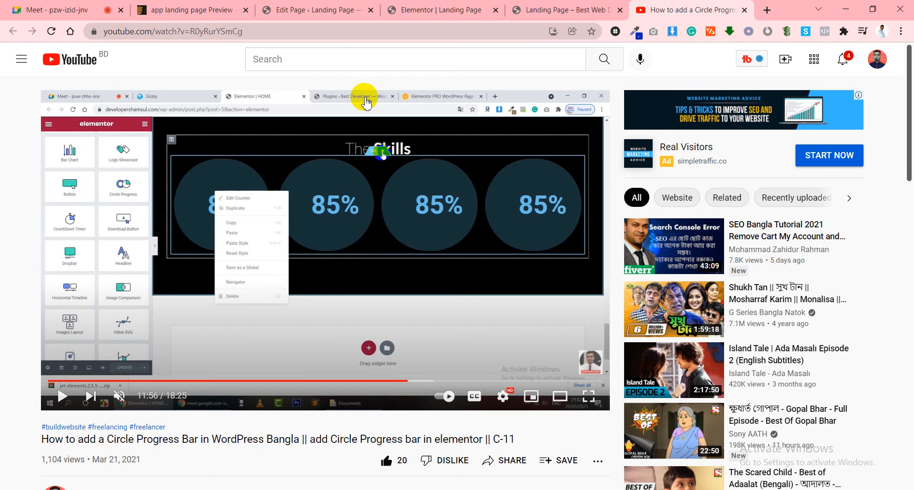
pyautogui.click(744, 10)
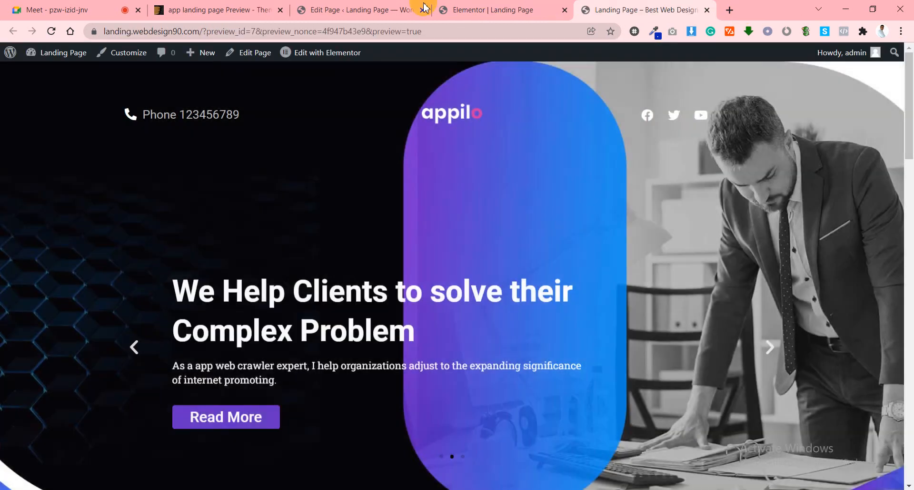
# In Elementor, delete the 100 Cool Number counter widget from the Work process section.
pyautogui.scroll(-5, 261, 310)
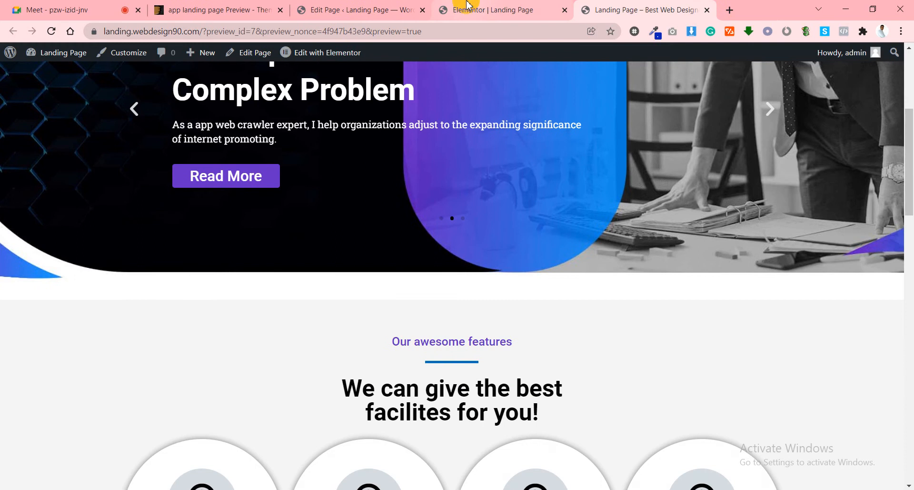
pyautogui.click(469, 7)
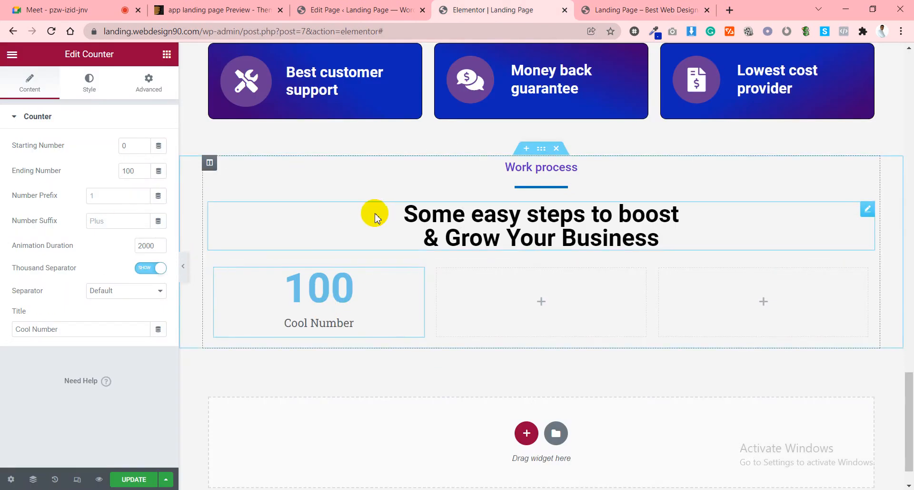
pyautogui.scroll(5, 397, 230)
pyautogui.scroll(4, 396, 230)
pyautogui.scroll(-7, 292, 296)
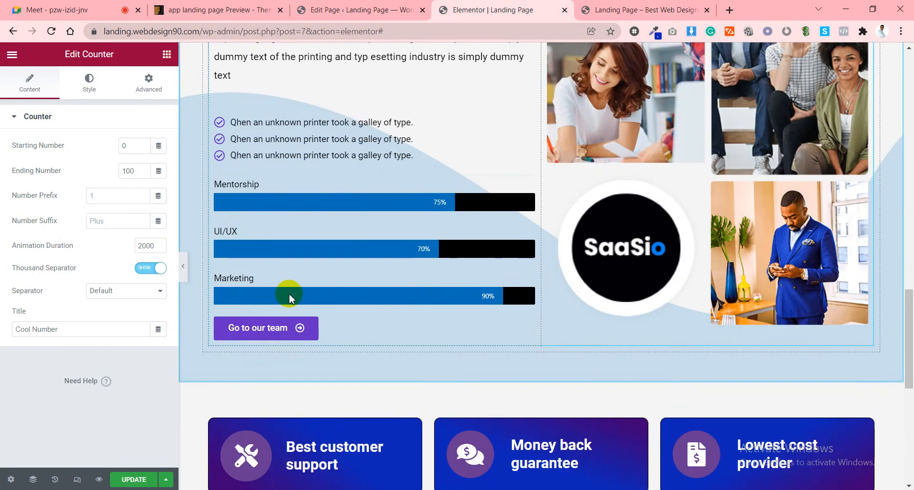
pyautogui.scroll(-1, 384, 351)
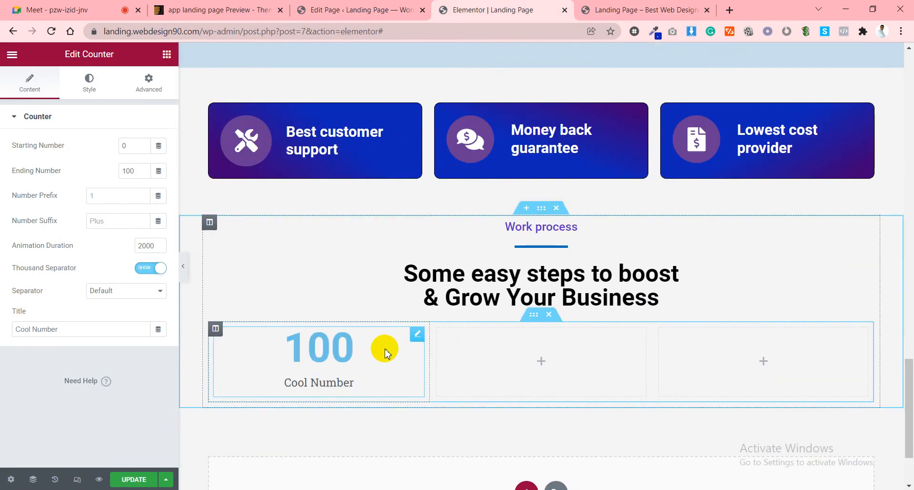
pyautogui.rightClick(334, 364)
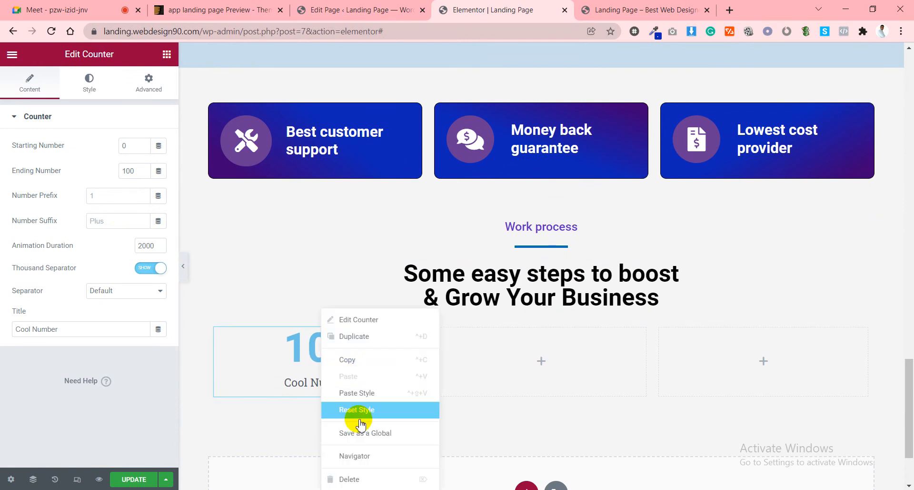
pyautogui.click(350, 479)
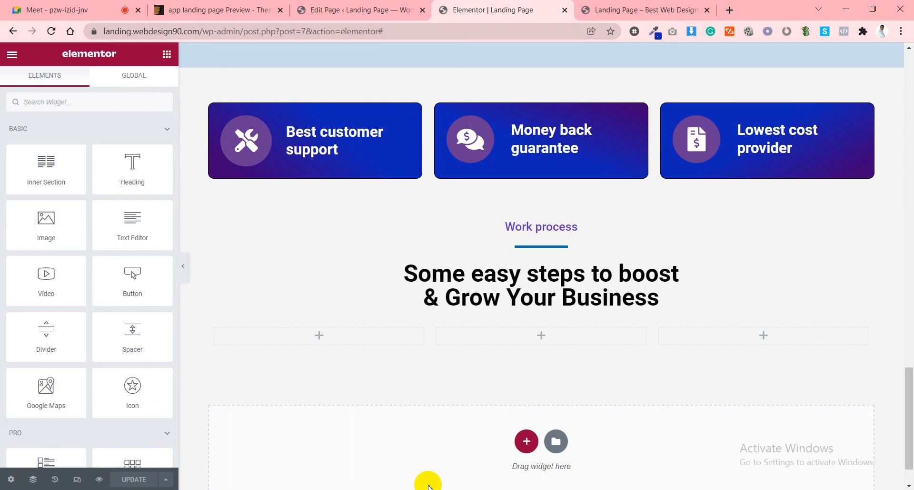
# Go to the WordPress dashboard from the landing page preview's admin bar.
pyautogui.click(390, 9)
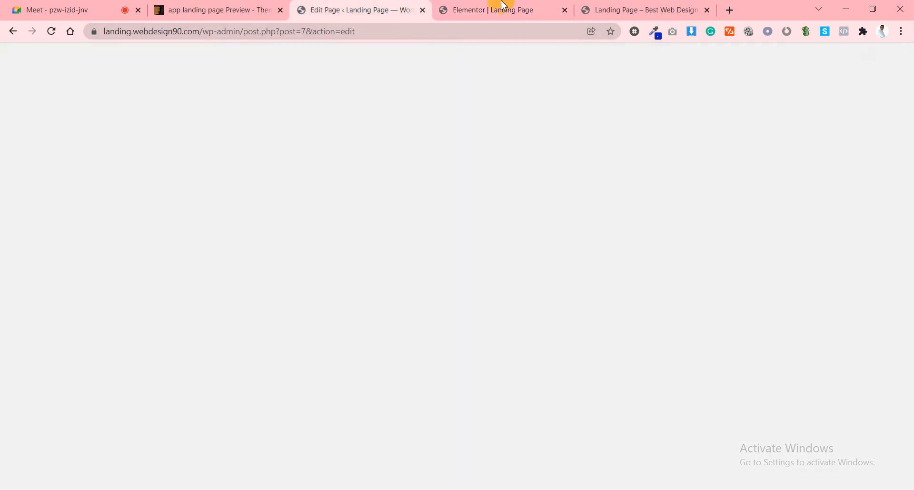
pyautogui.click(628, 6)
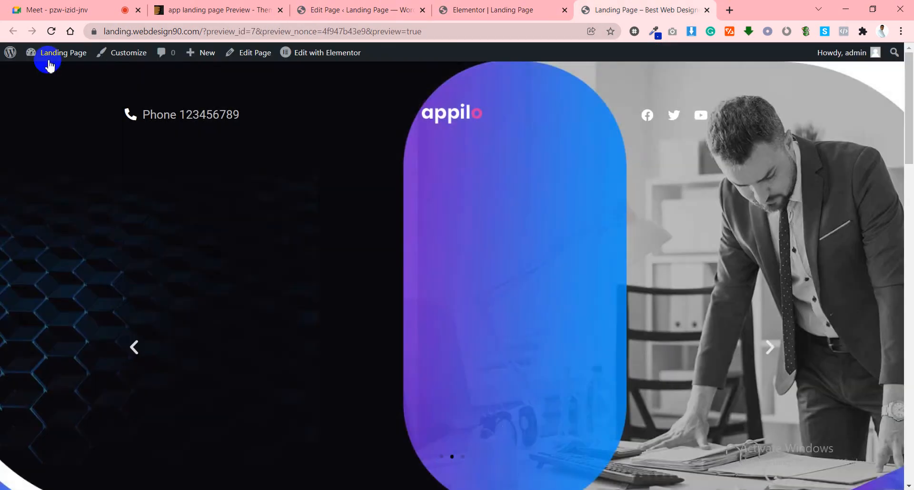
pyautogui.moveTo(50, 60)
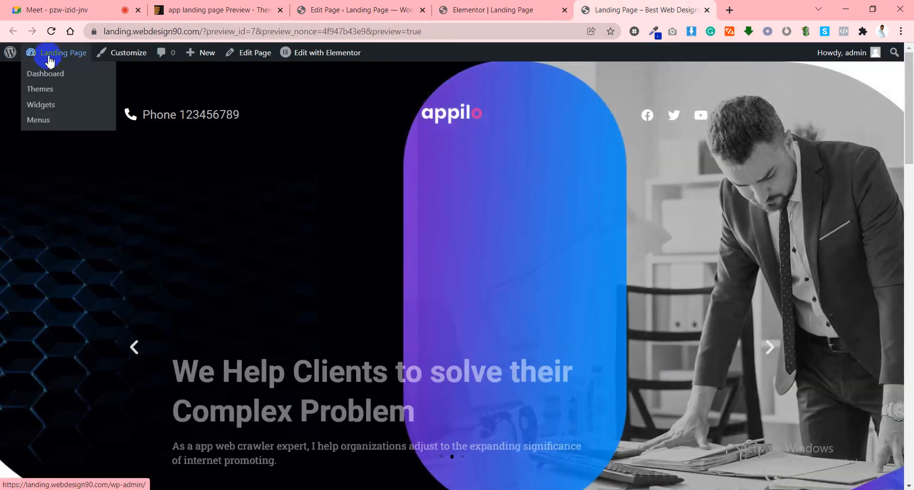
pyautogui.click(50, 75)
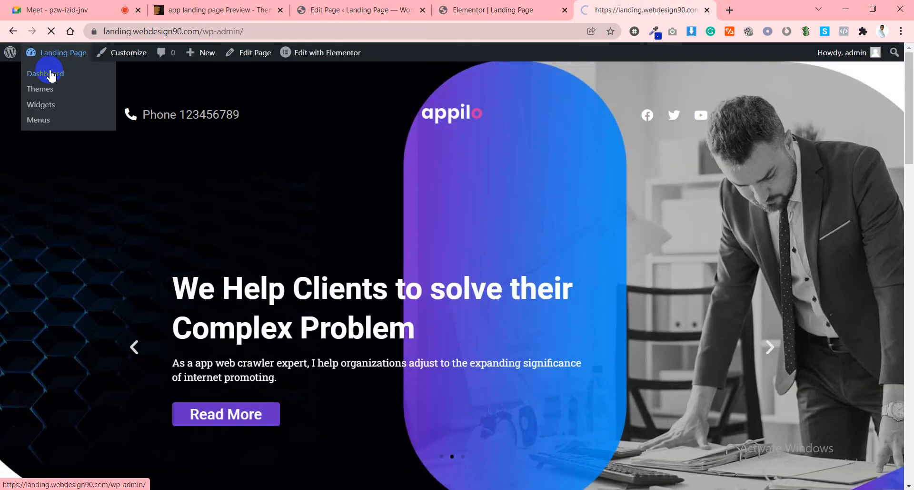
# Open Plugins > Add New and reveal the Upload Plugin .zip form.
pyautogui.click(518, 8)
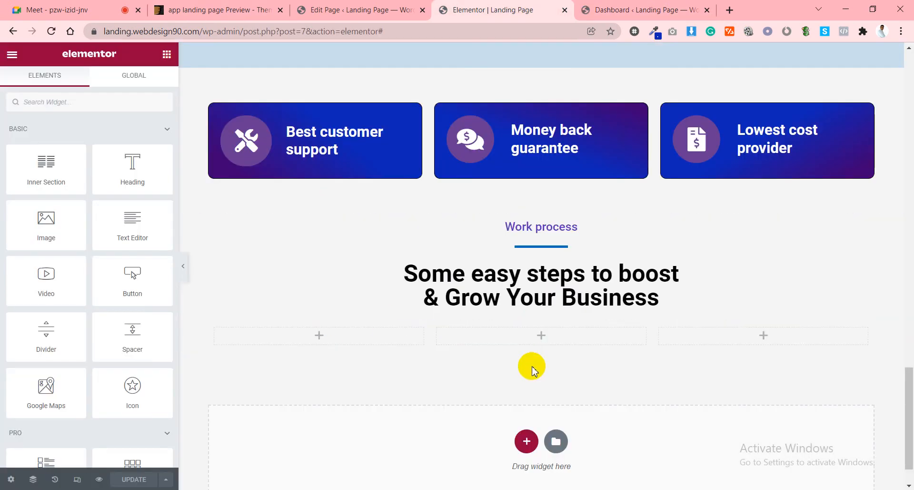
pyautogui.click(614, 10)
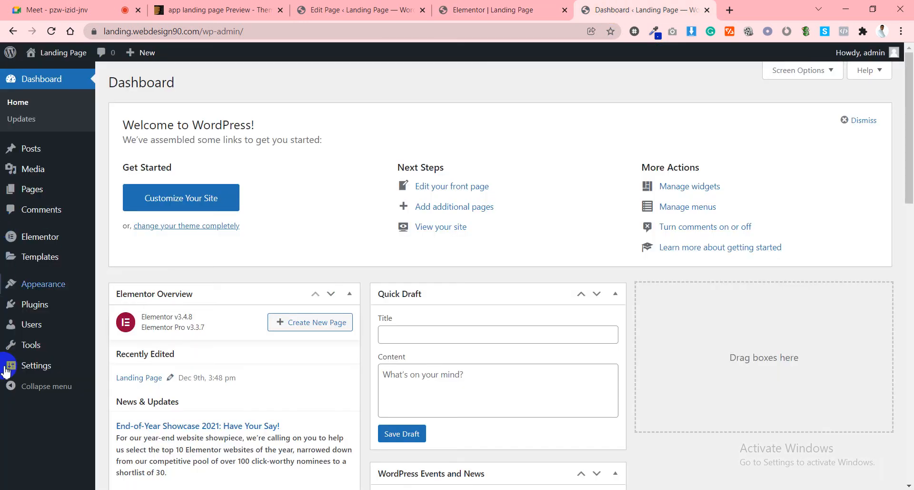
pyautogui.moveTo(36, 314)
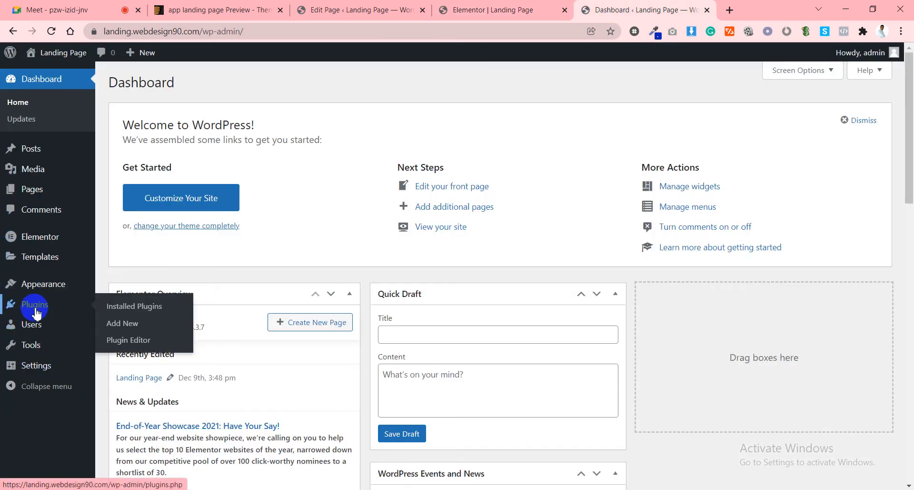
pyautogui.click(126, 324)
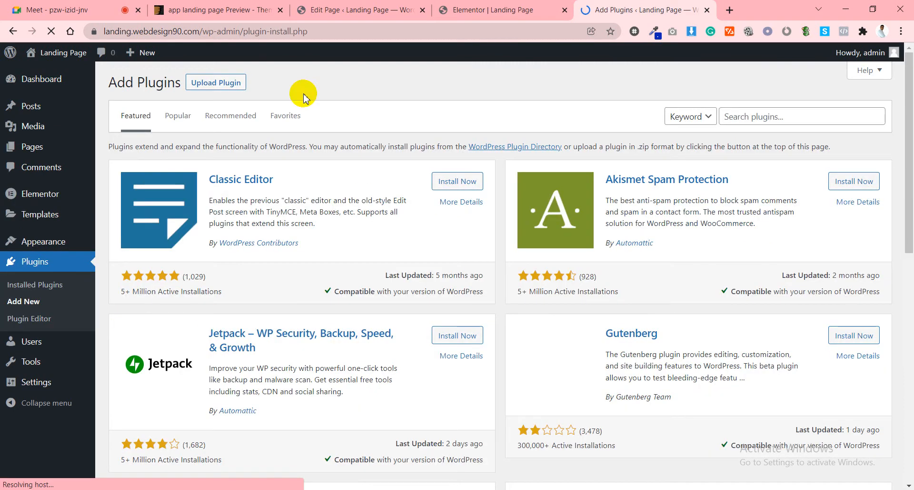
pyautogui.click(215, 83)
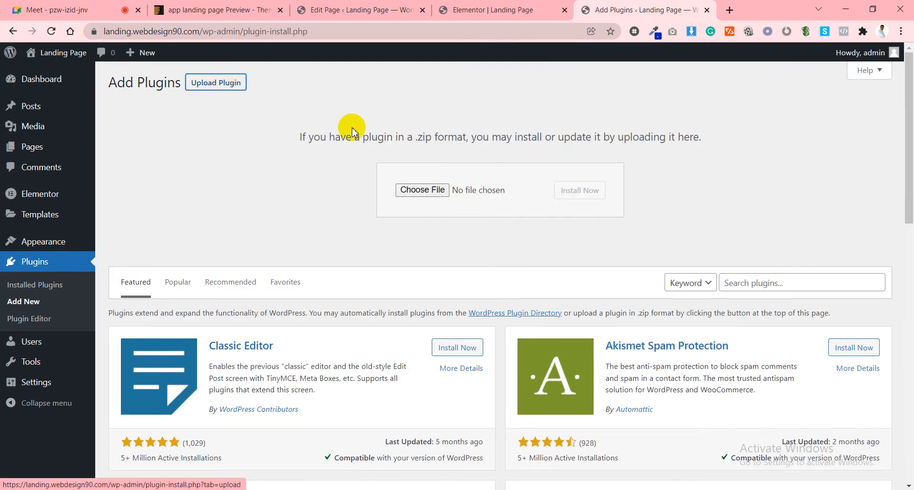
# Browse to the Plugins folder on the E: drive, then cancel without choosing a zip.
pyautogui.click(442, 195)
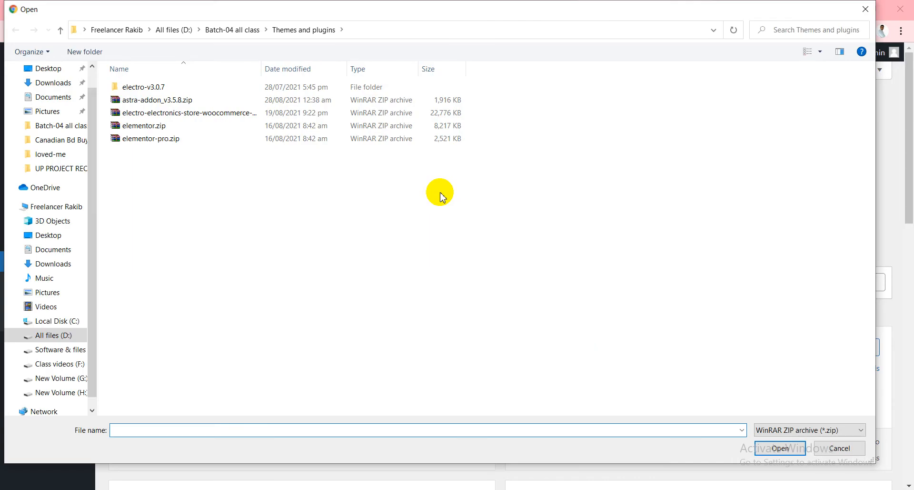
pyautogui.click(59, 352)
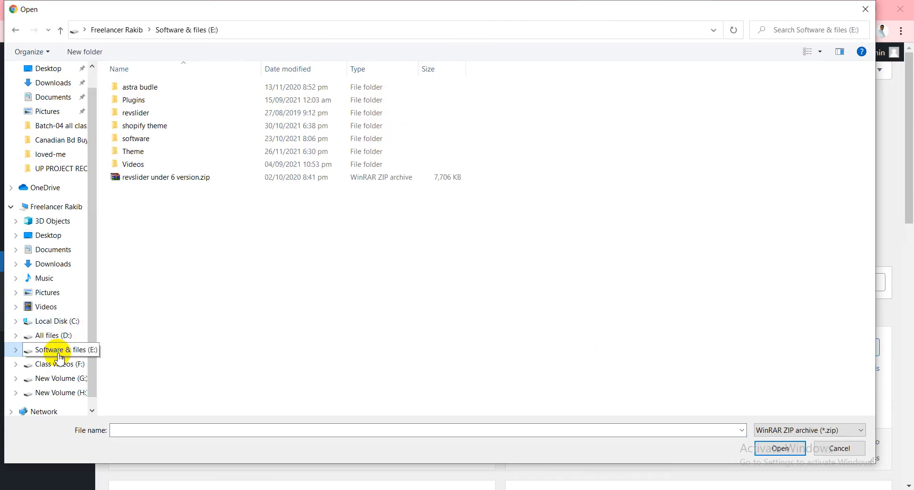
pyautogui.doubleClick(138, 101)
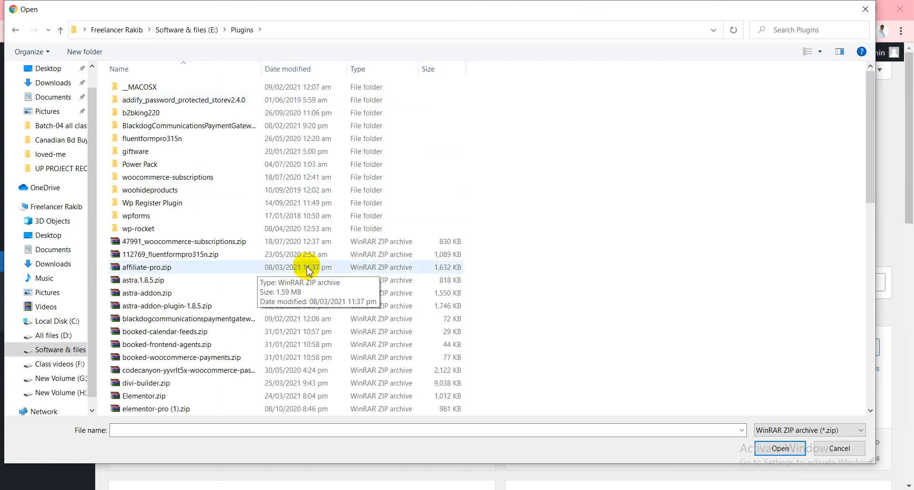
pyautogui.scroll(-1, 309, 269)
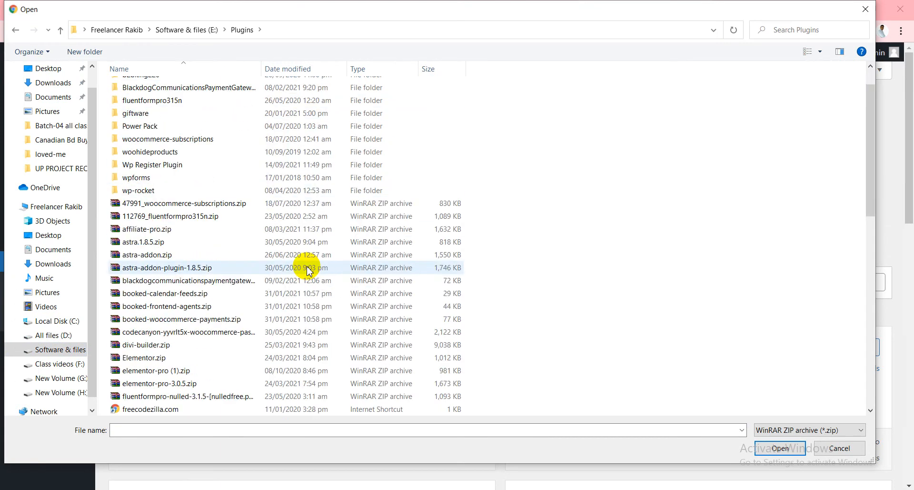
pyautogui.scroll(-2, 309, 269)
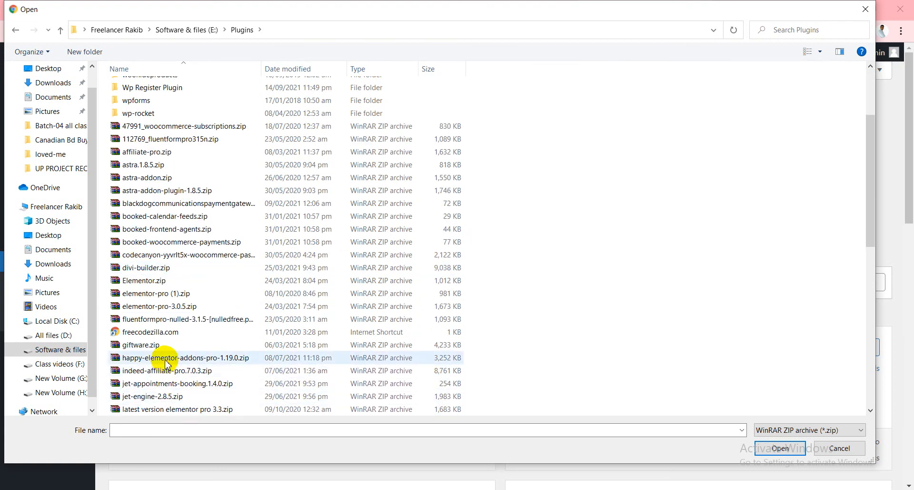
pyautogui.scroll(-4, 200, 357)
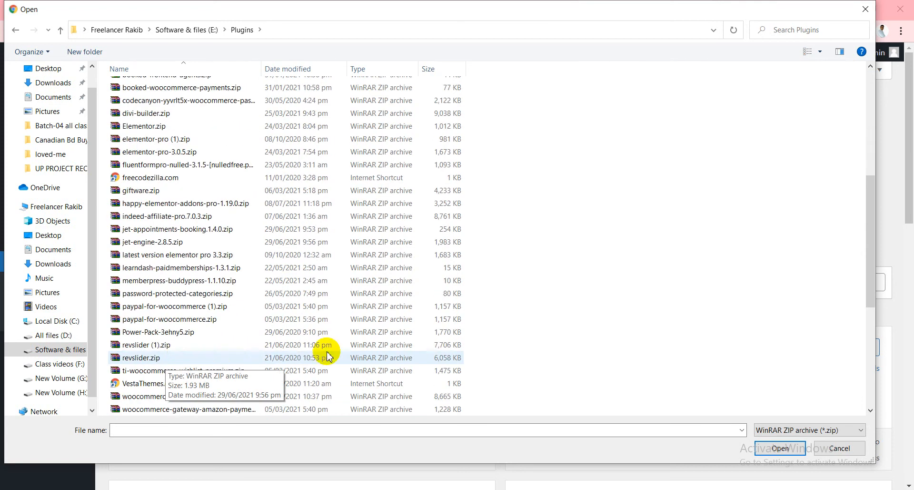
pyautogui.scroll(-5, 485, 365)
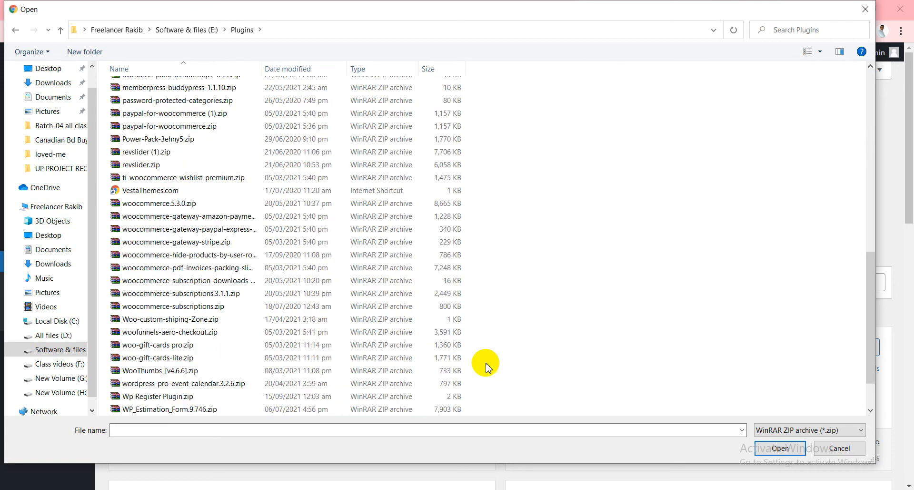
pyautogui.scroll(-2, 486, 365)
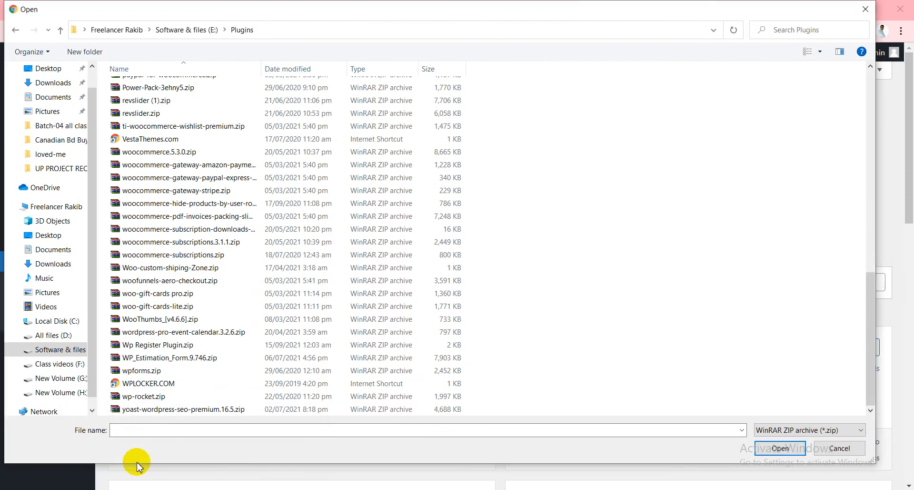
pyautogui.moveTo(157, 474)
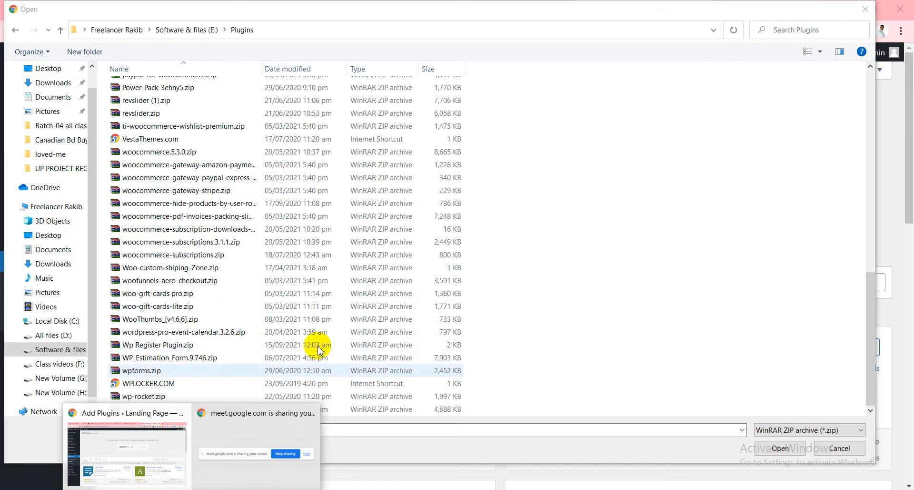
pyautogui.click(866, 9)
# Reopen the circle progress bar tutorial from YouTube history, expand its tool list, then close it.
pyautogui.click(736, 11)
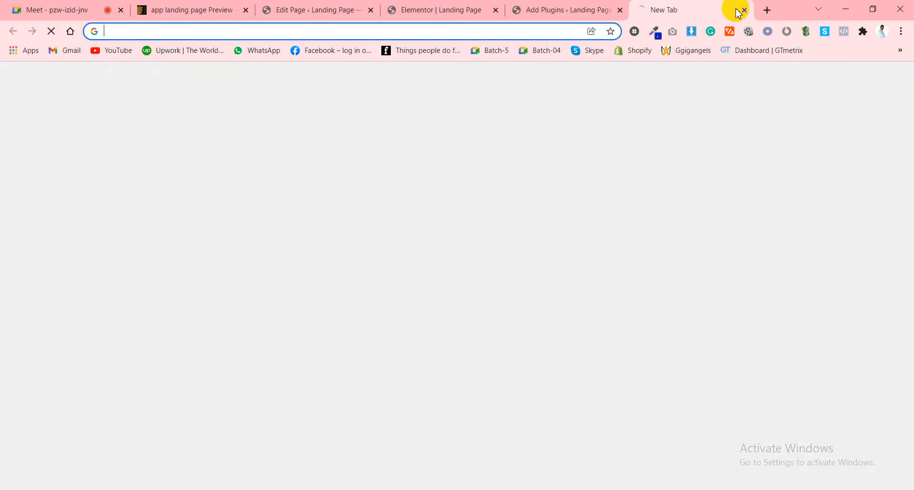
pyautogui.click(123, 54)
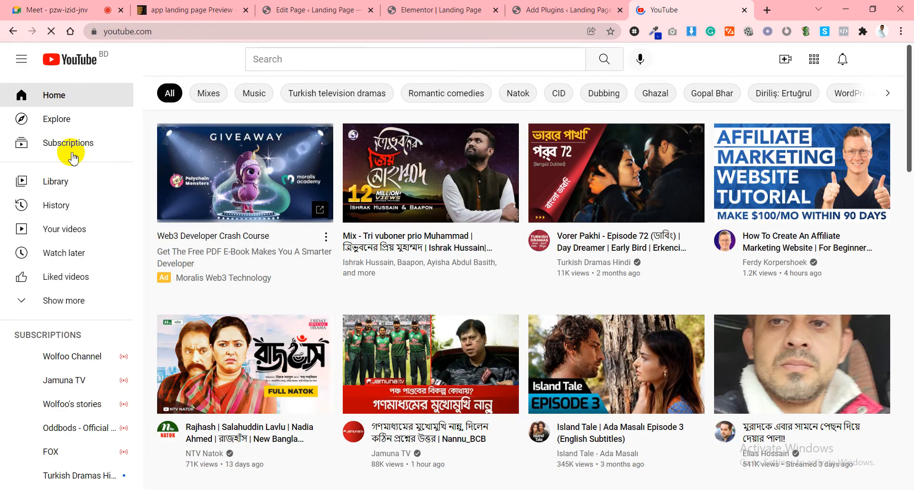
pyautogui.click(61, 205)
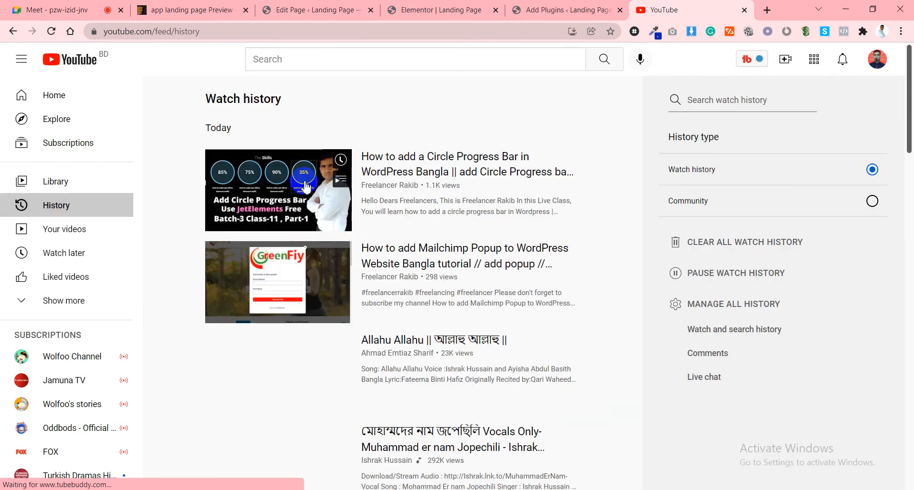
pyautogui.click(269, 182)
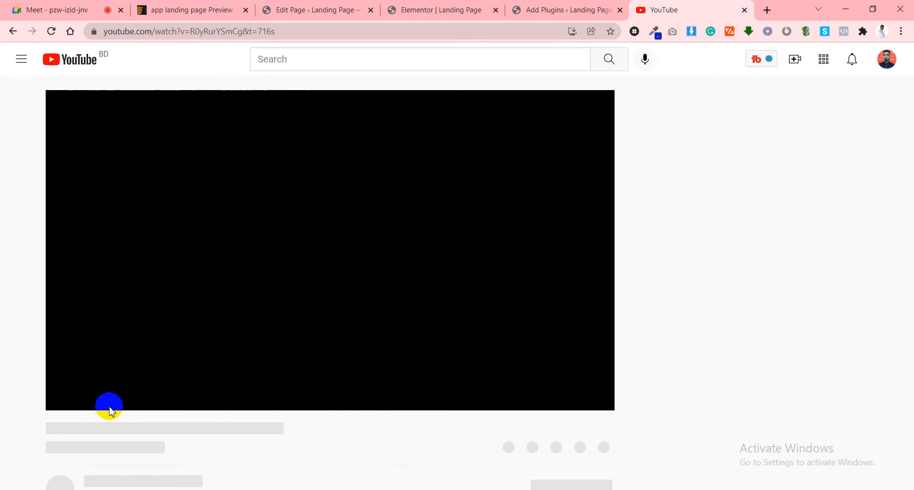
pyautogui.scroll(-2, 162, 381)
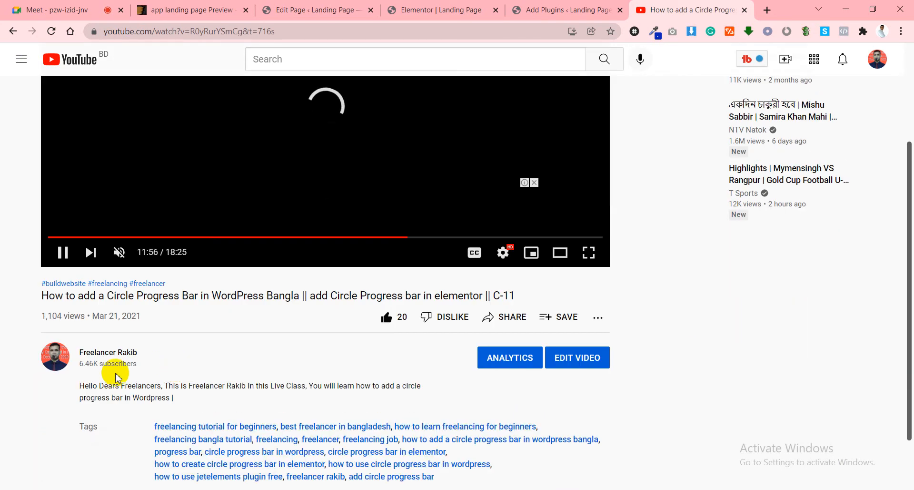
pyautogui.scroll(-2, 102, 405)
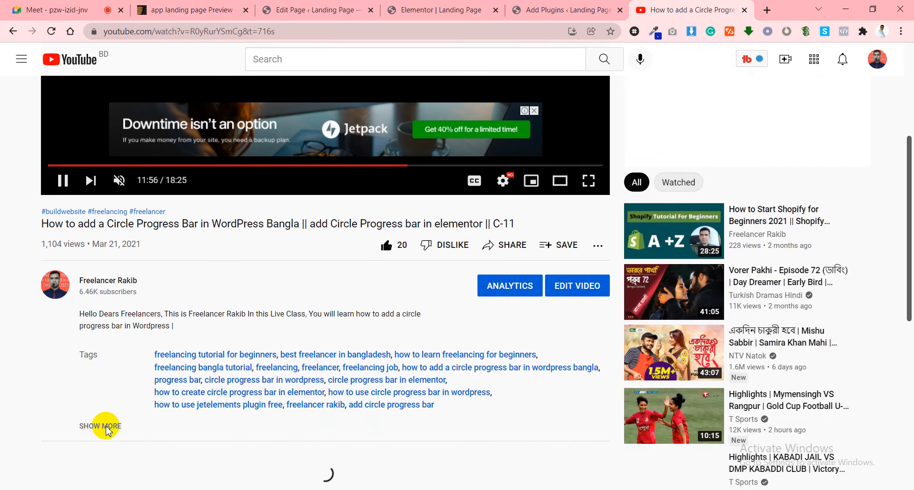
pyautogui.click(106, 427)
pyautogui.scroll(-2, 103, 421)
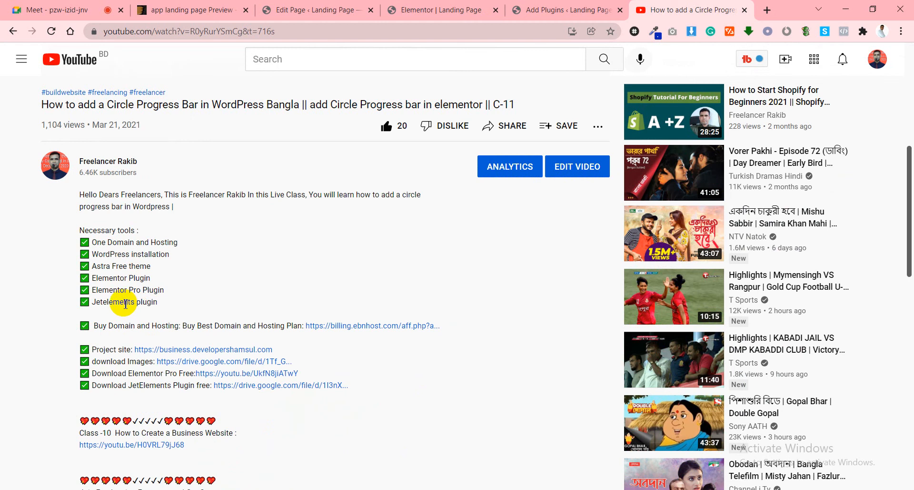
pyautogui.click(746, 10)
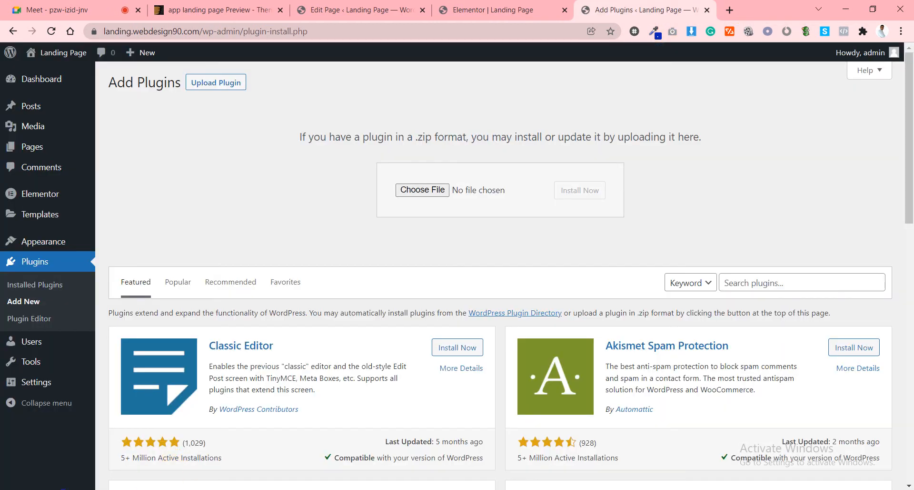
pyautogui.click(434, 191)
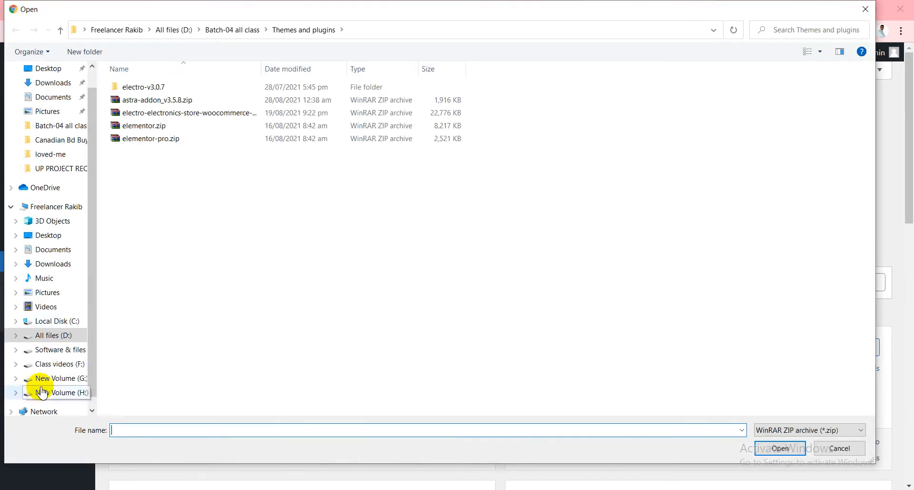
pyautogui.click(50, 350)
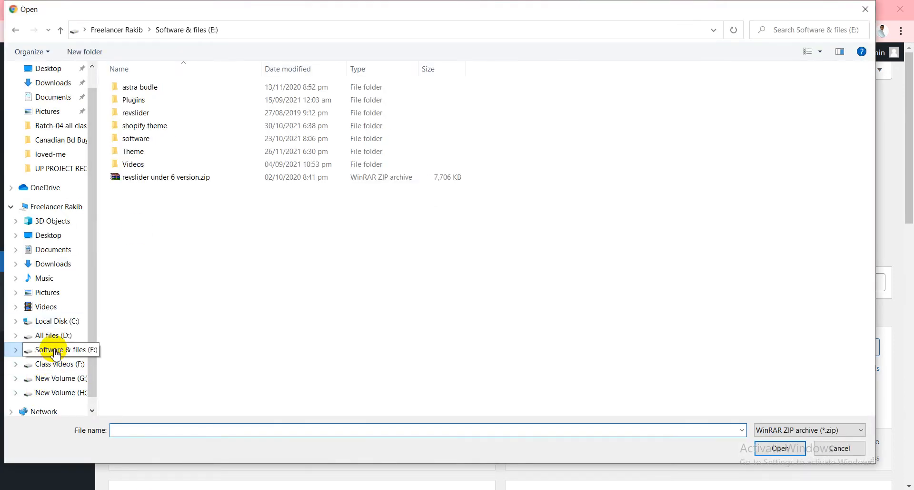
pyautogui.doubleClick(152, 102)
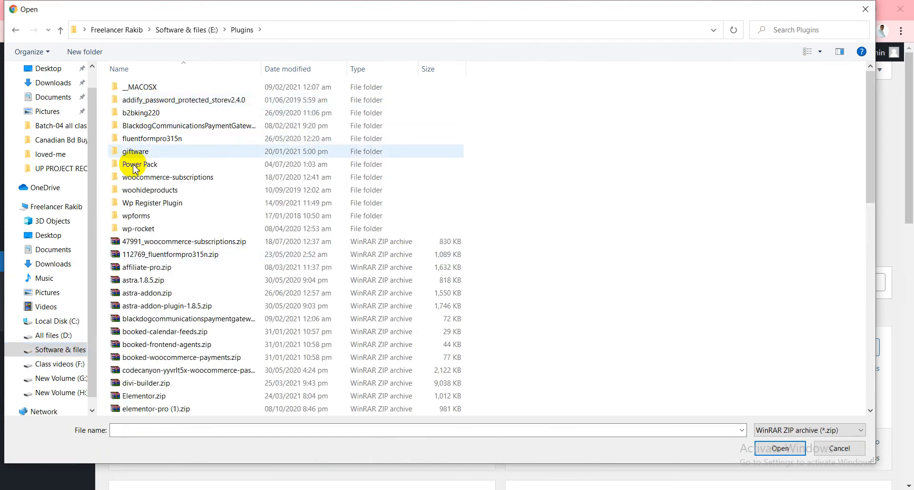
pyautogui.scroll(-1, 207, 230)
pyautogui.scroll(-4, 257, 219)
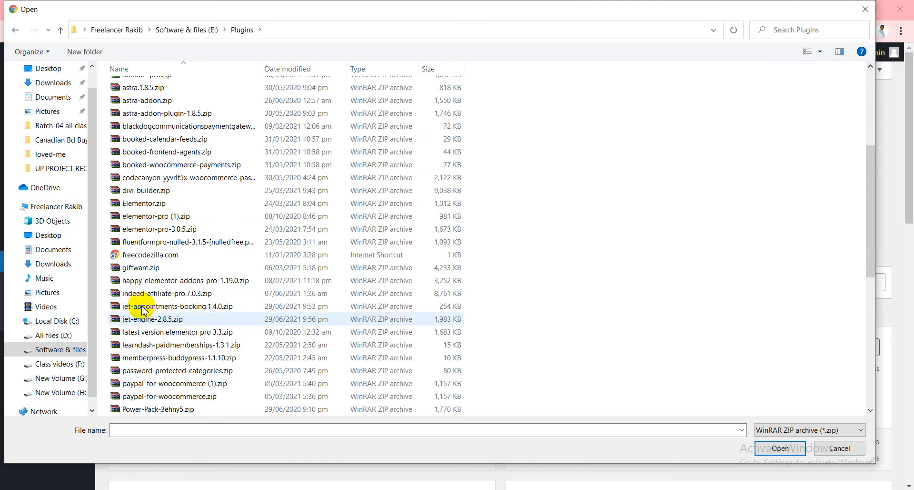
pyautogui.scroll(-1, 181, 314)
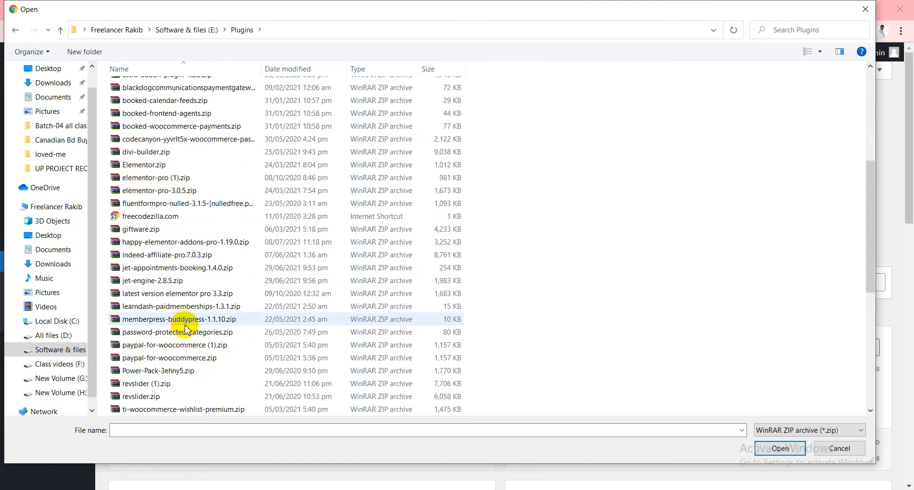
pyautogui.scroll(-2, 186, 329)
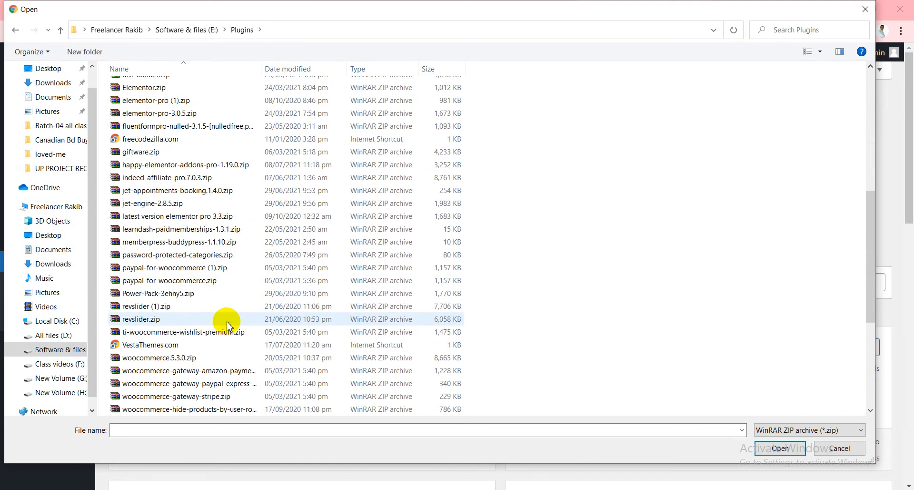
pyautogui.scroll(-5, 227, 325)
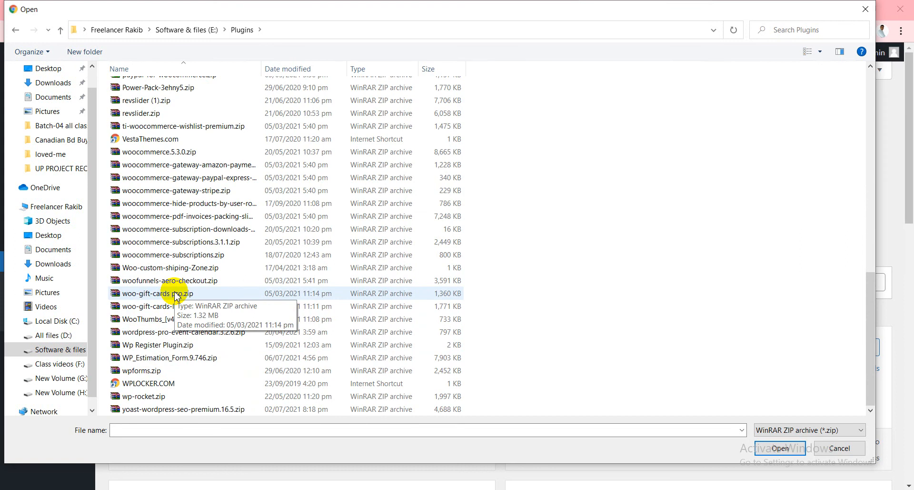
pyautogui.click(865, 10)
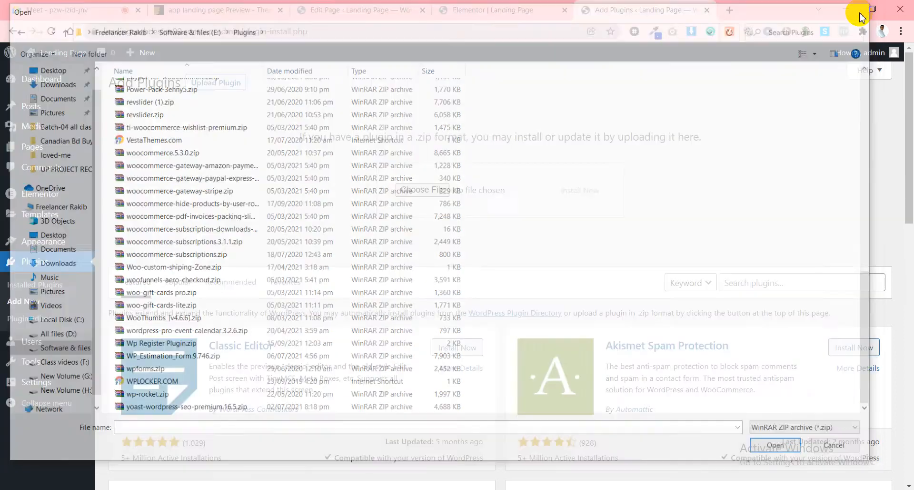
# Load themeplugin.org in a new tab.
pyautogui.click(730, 9)
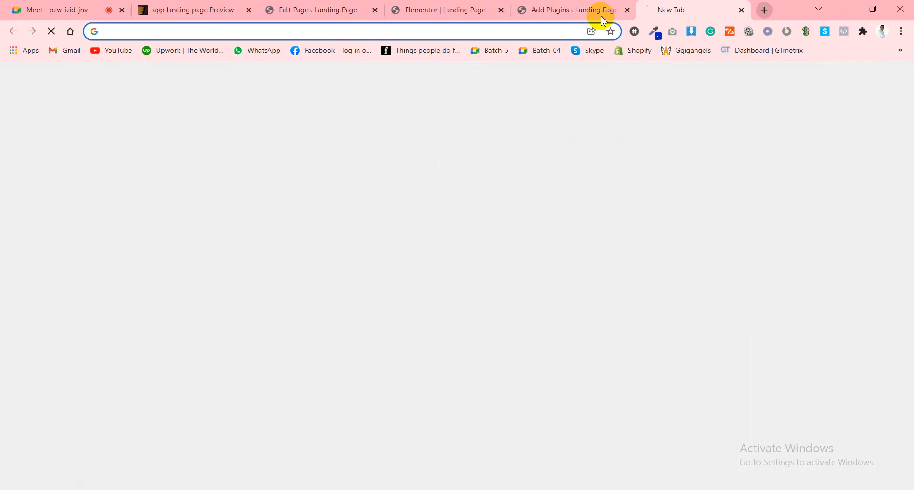
pyautogui.write('plu')
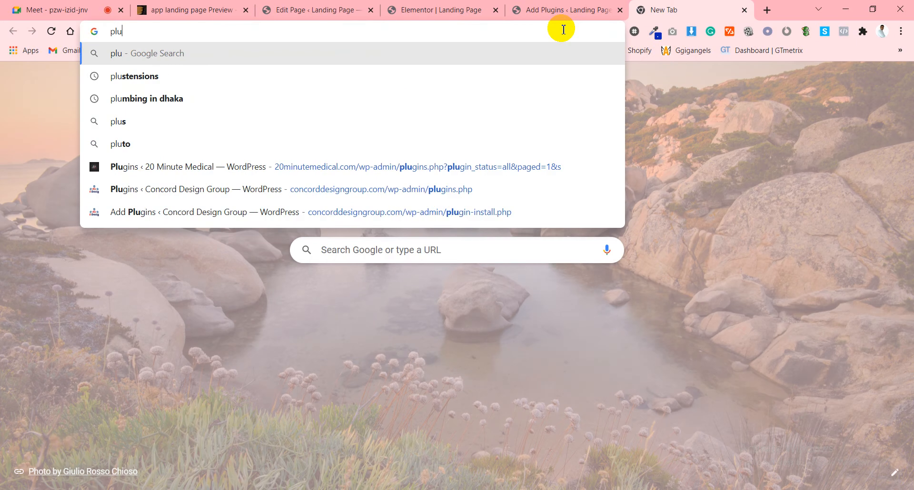
pyautogui.press('BackSpace')
pyautogui.press('BackSpace')
pyautogui.write('the')
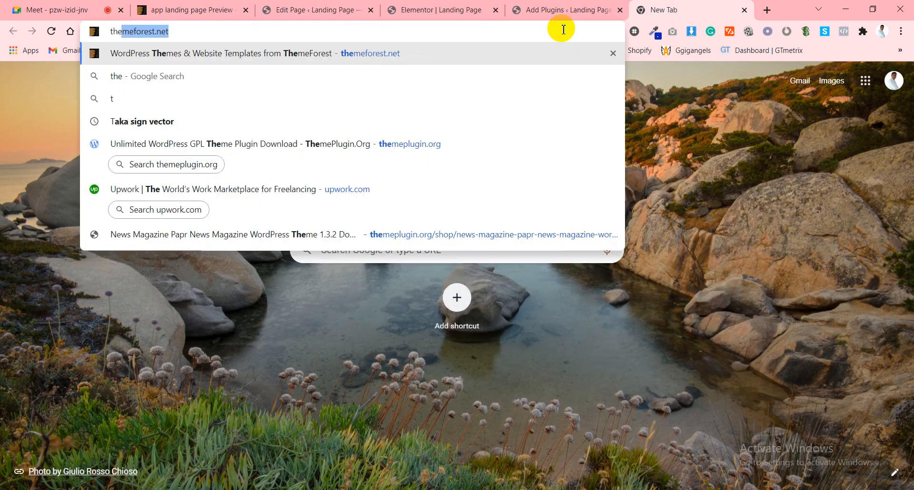
pyautogui.write('mp')
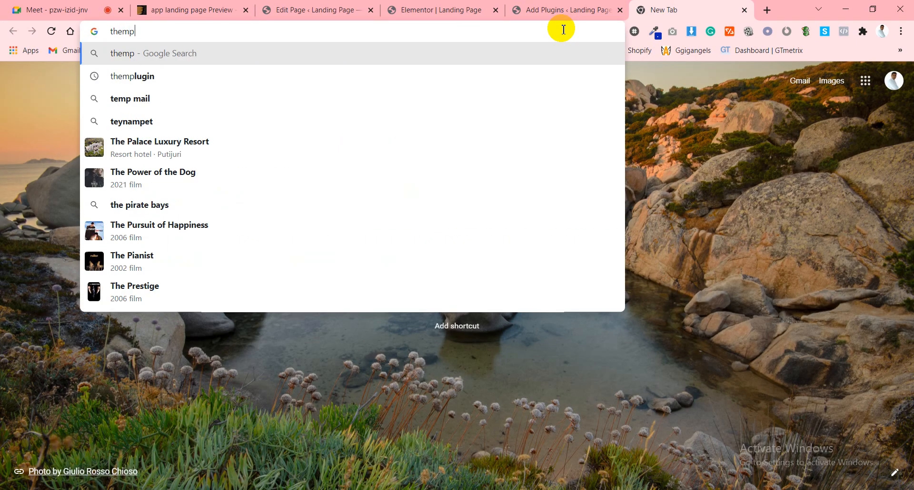
pyautogui.press('BackSpace')
pyautogui.write('ep')
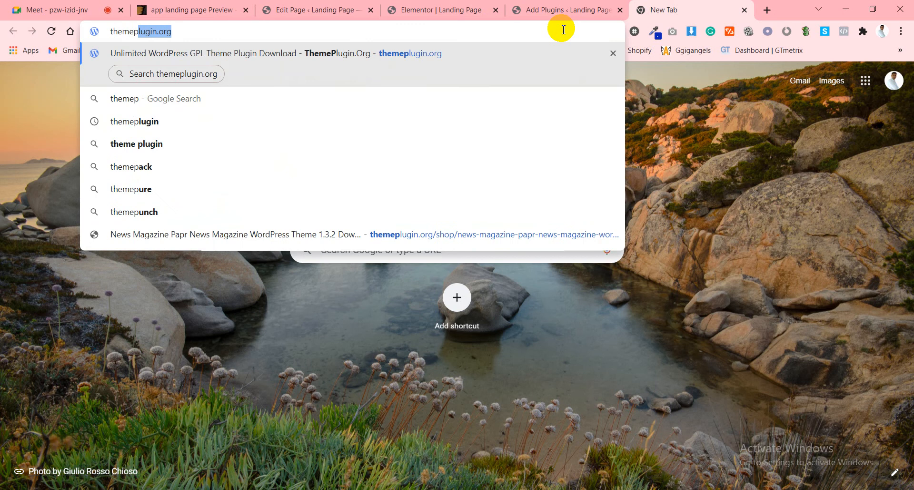
pyautogui.press('Return')
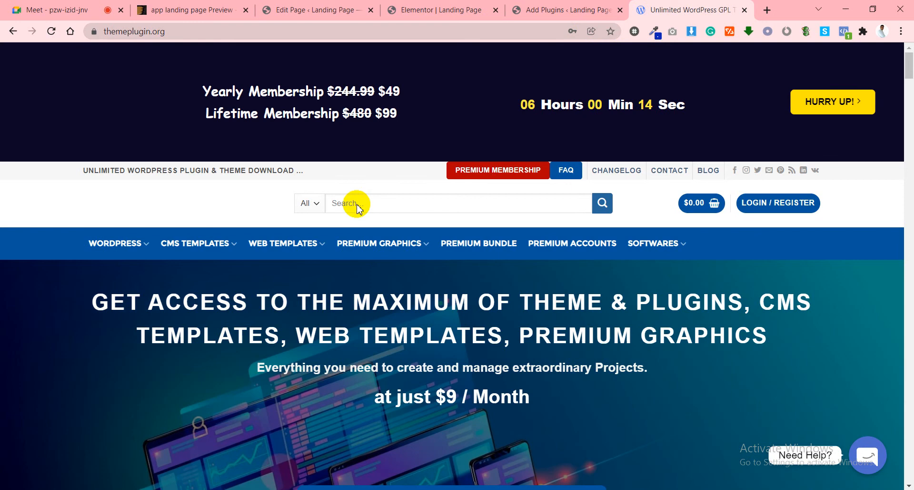
# Search the ThemePlugin.org product catalogue for jet.
pyautogui.click(361, 201)
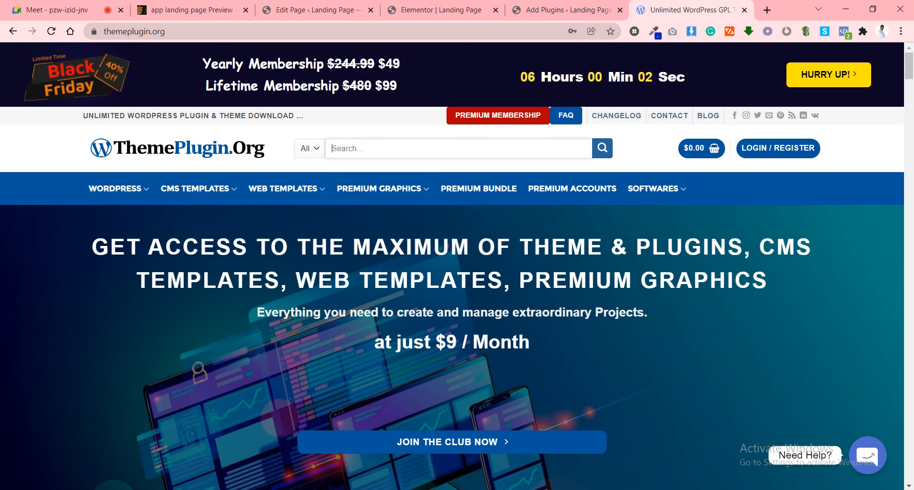
pyautogui.click(365, 155)
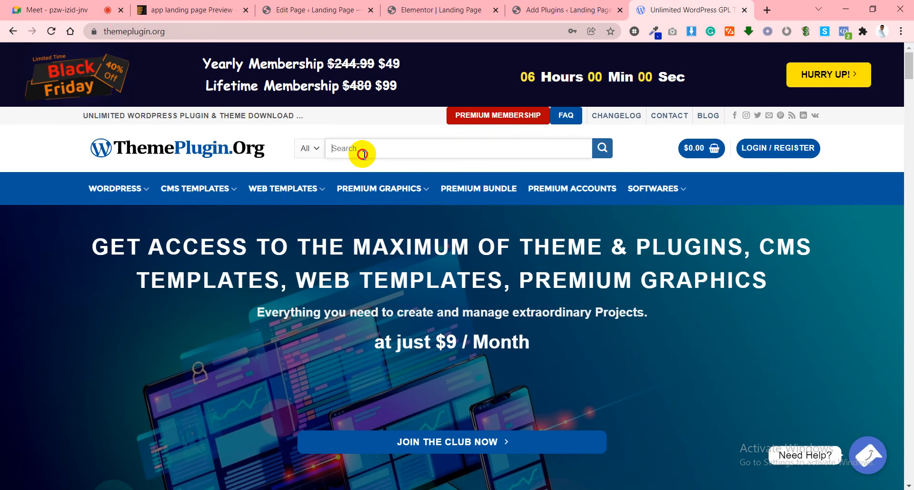
pyautogui.write('jetm')
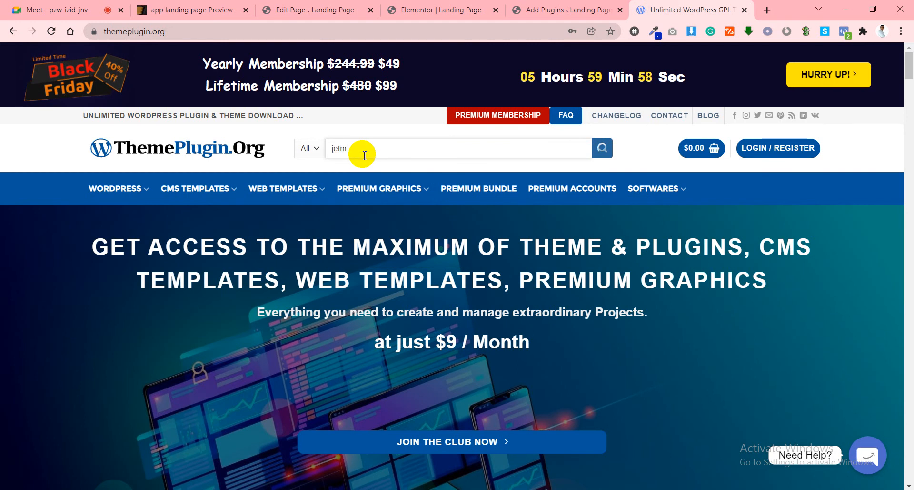
pyautogui.write('et')
pyautogui.press('BackSpace')
pyautogui.press('BackSpace')
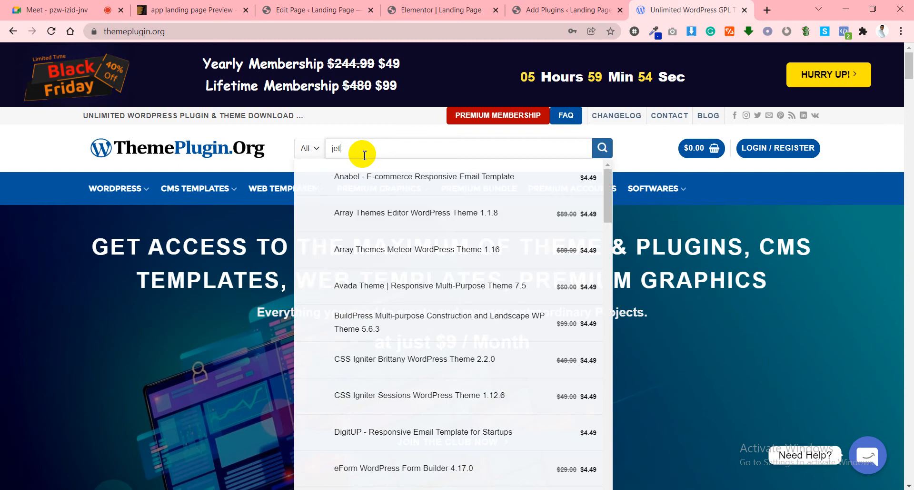
pyautogui.click(767, 10)
# Turn off the camera in the Google Meet call and return to YouTube.
pyautogui.click(119, 50)
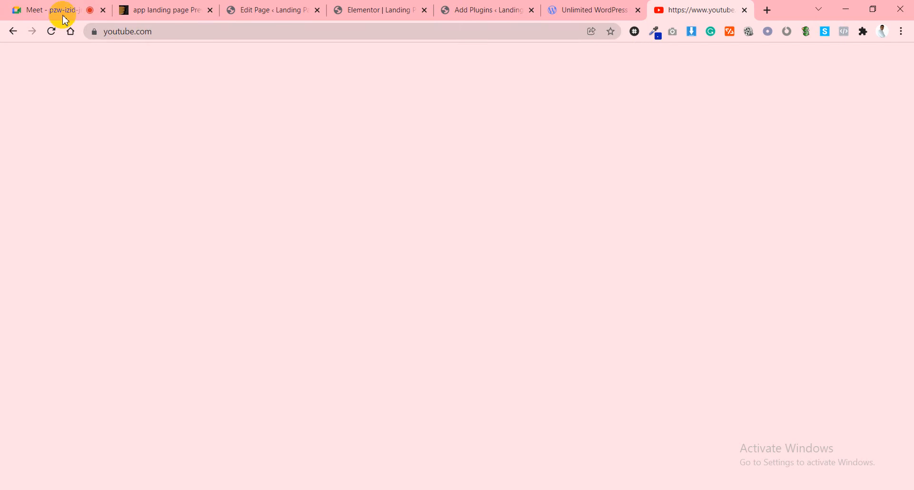
pyautogui.click(63, 14)
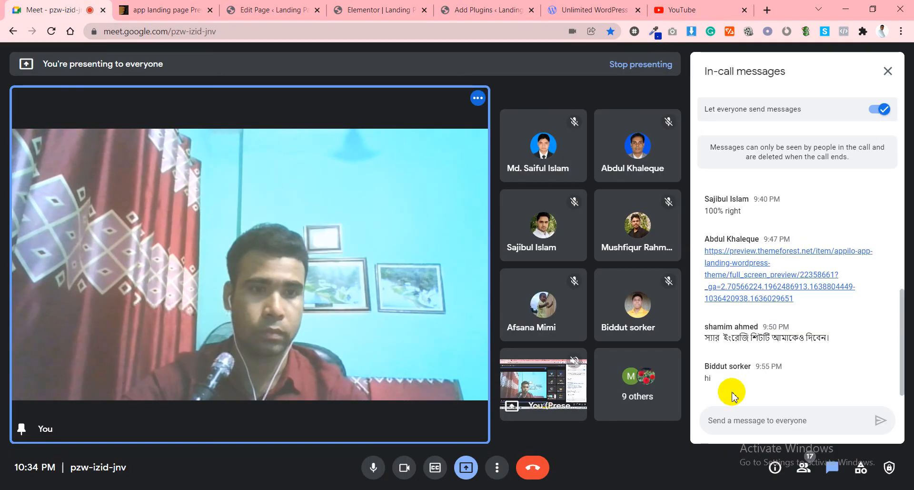
pyautogui.click(692, 12)
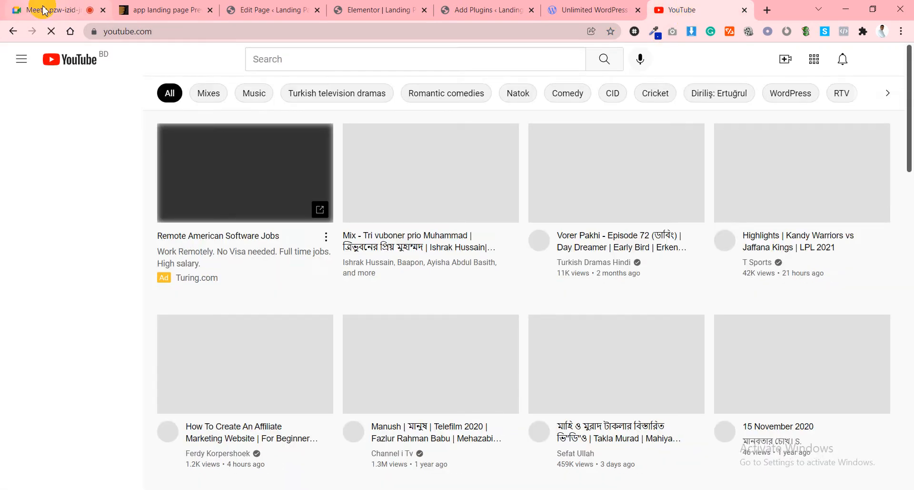
pyautogui.click(43, 11)
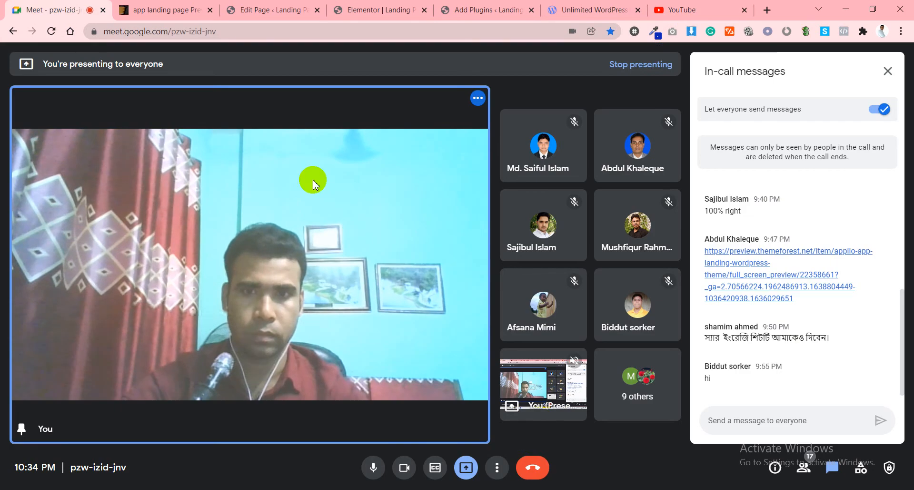
pyautogui.click(405, 466)
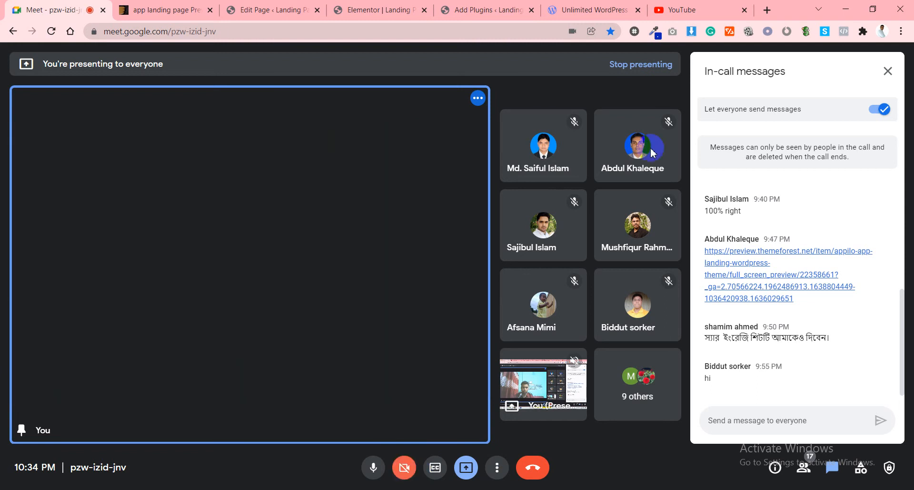
pyautogui.click(681, 10)
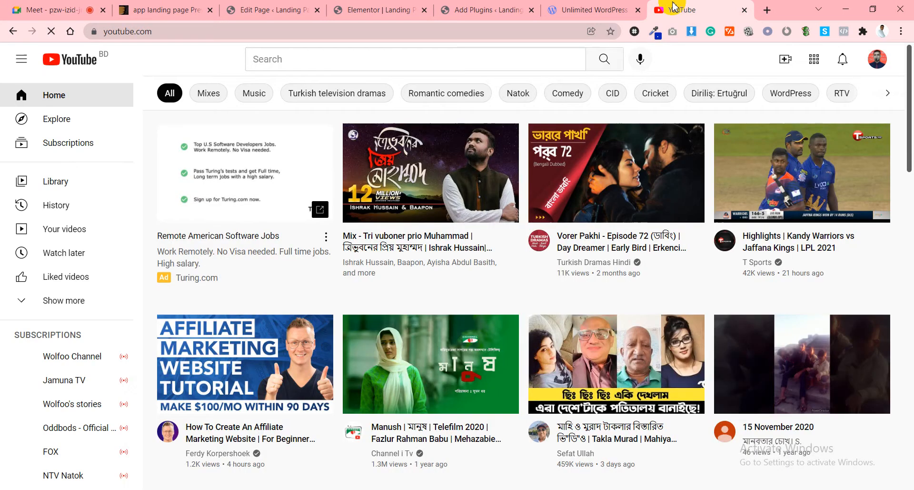
# Open the circle progress bar tutorial from Library history and highlight JetElements in its description.
pyautogui.click(67, 185)
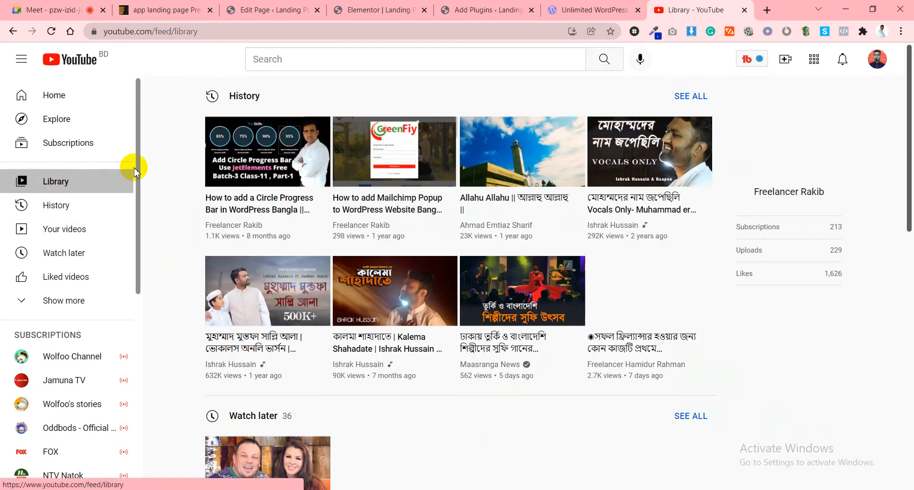
pyautogui.click(255, 149)
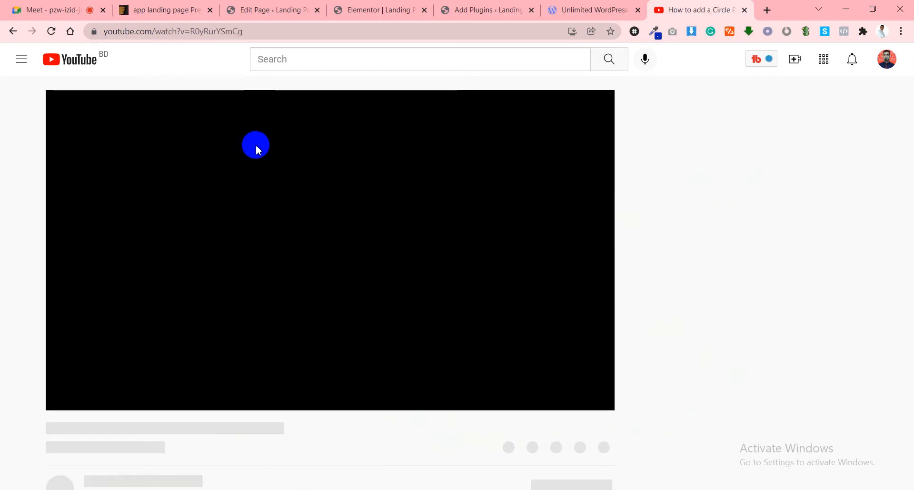
pyautogui.scroll(-5, 184, 357)
pyautogui.scroll(-1, 183, 357)
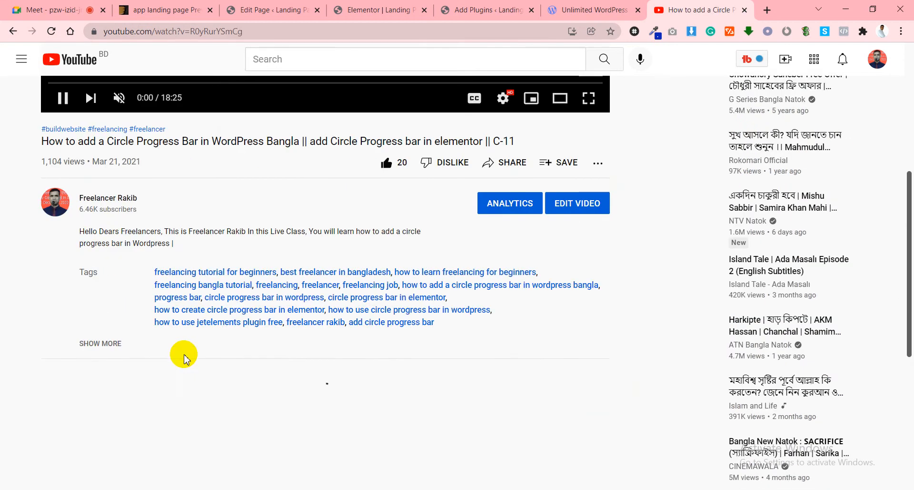
pyautogui.click(119, 343)
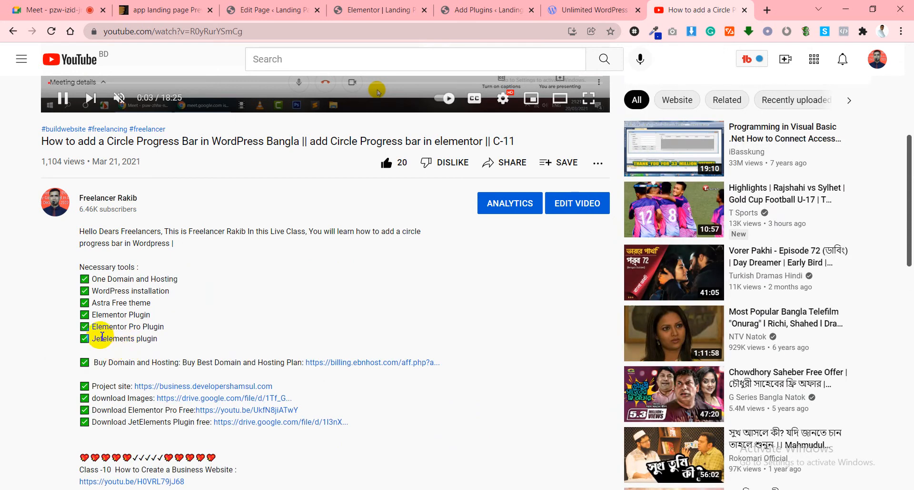
pyautogui.moveTo(101, 340)
pyautogui.mouseDown()
pyautogui.moveTo(92, 339)
pyautogui.moveTo(109, 351)
pyautogui.mouseUp()
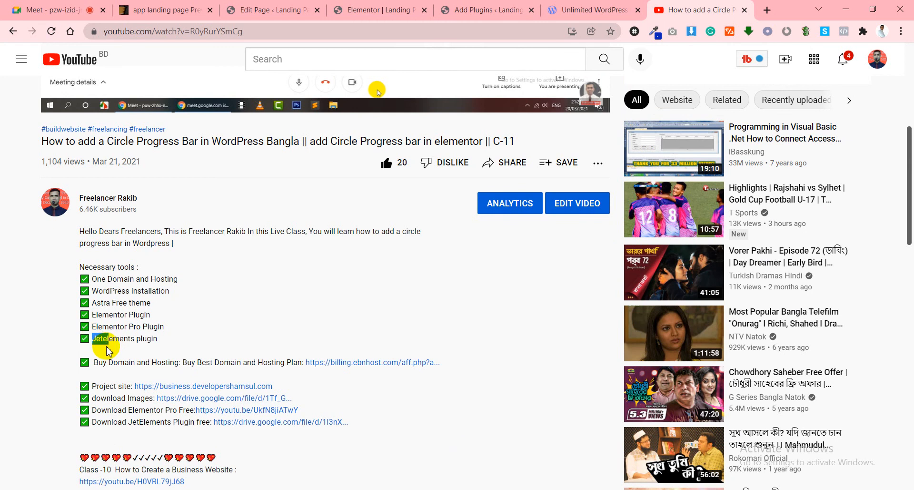
# Open the JetElements For Elementor 2.6.1 product page from the search suggestions.
pyautogui.click(745, 10)
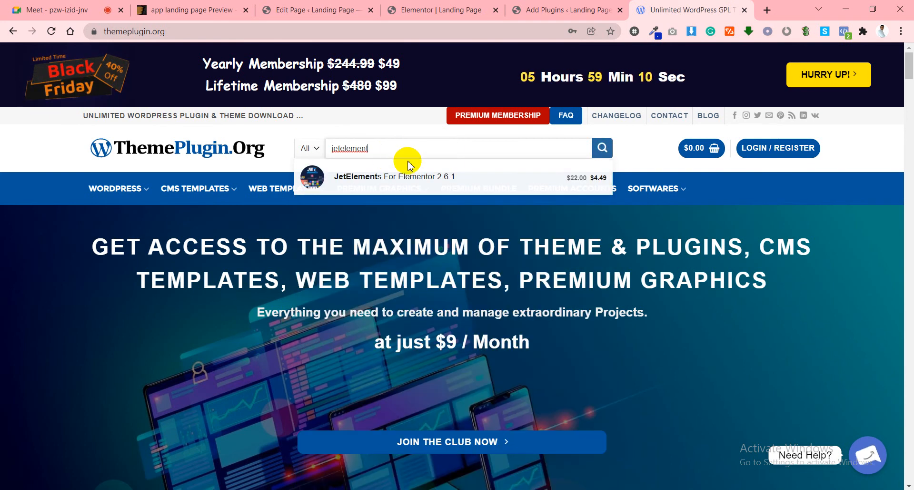
pyautogui.click(375, 178)
pyautogui.moveTo(377, 186)
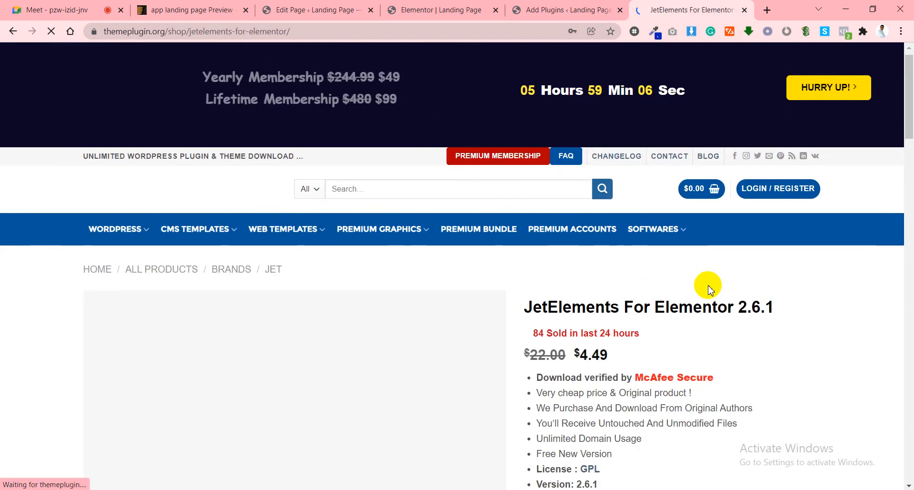
pyautogui.scroll(-3, 708, 310)
pyautogui.scroll(-3, 688, 349)
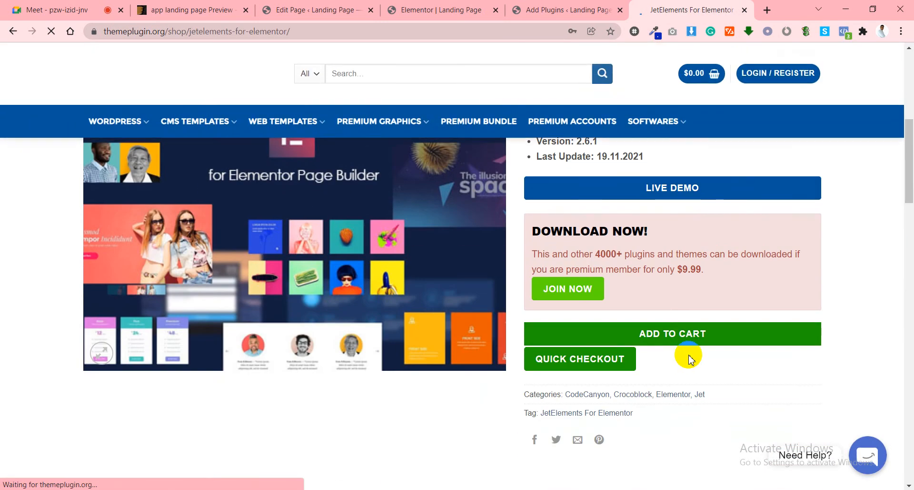
pyautogui.scroll(6, 691, 358)
pyautogui.moveTo(702, 210)
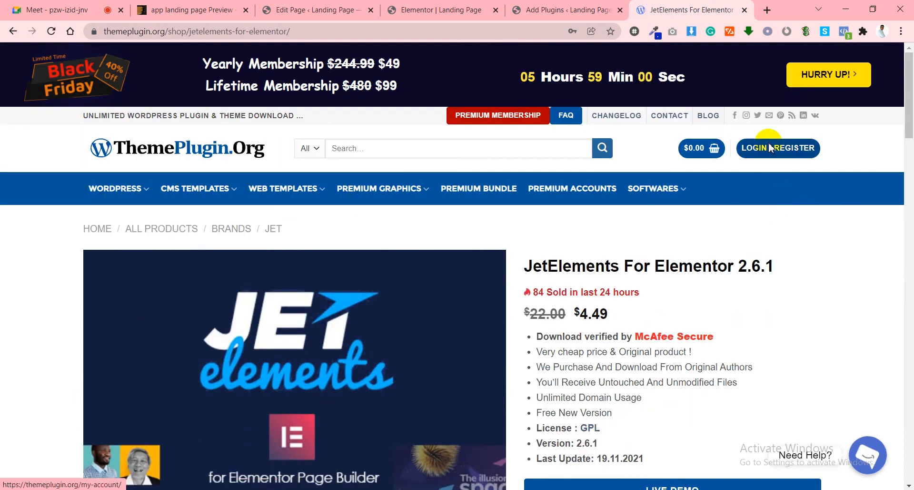
# Log in to ThemePlugin.org through Login/Register with the saved credentials.
pyautogui.click(770, 148)
pyautogui.click(234, 312)
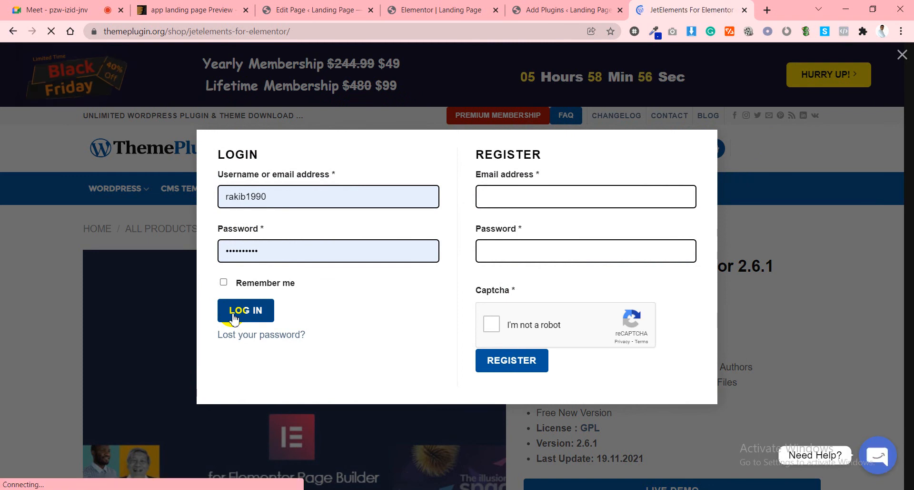
pyautogui.scroll(-5, 607, 336)
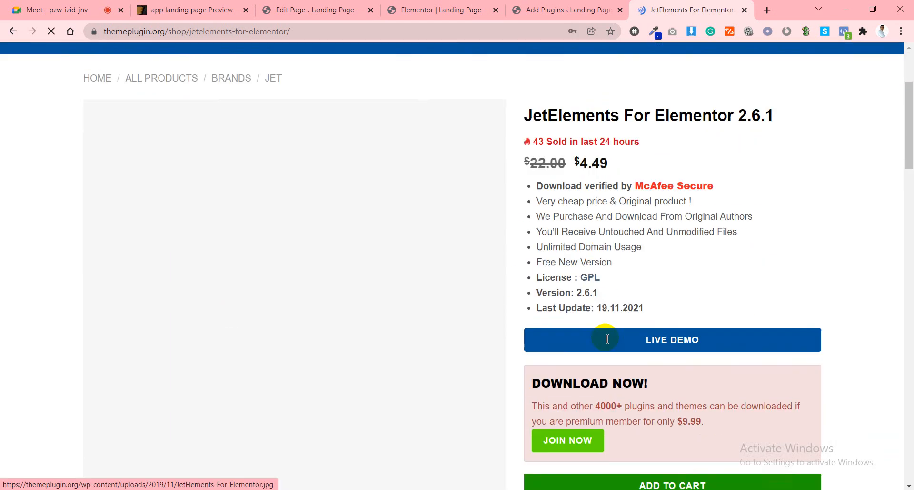
pyautogui.scroll(5, 614, 333)
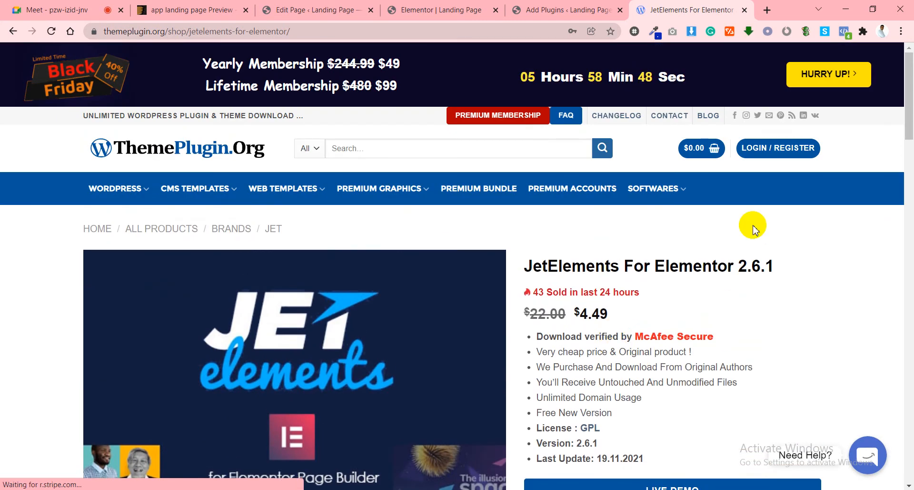
pyautogui.scroll(-5, 750, 226)
pyautogui.scroll(5, 613, 316)
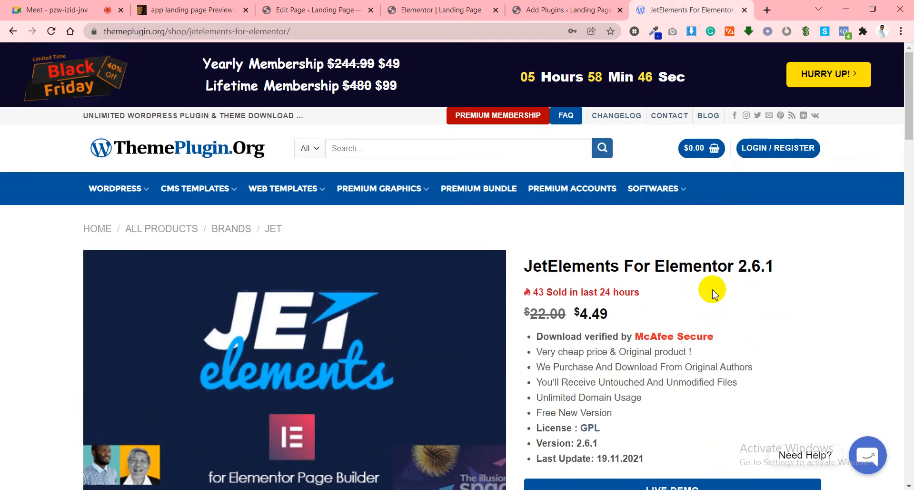
pyautogui.click(771, 148)
pyautogui.click(256, 311)
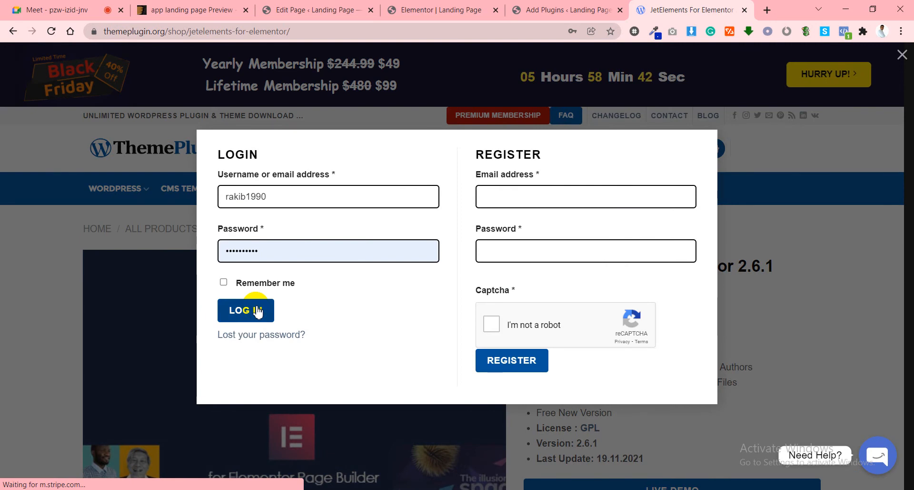
pyautogui.click(238, 314)
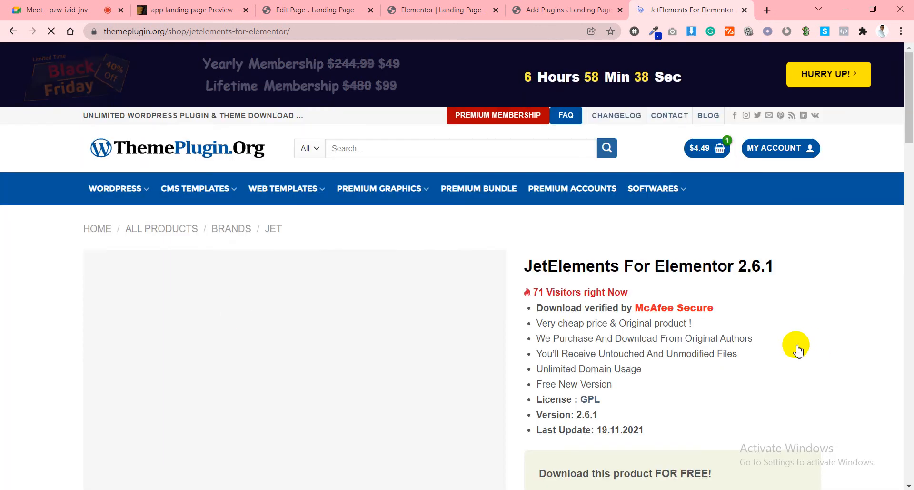
# Download jet-elements-2.6.1.zip from the free download box, then return to Add Plugins.
pyautogui.scroll(-3, 733, 217)
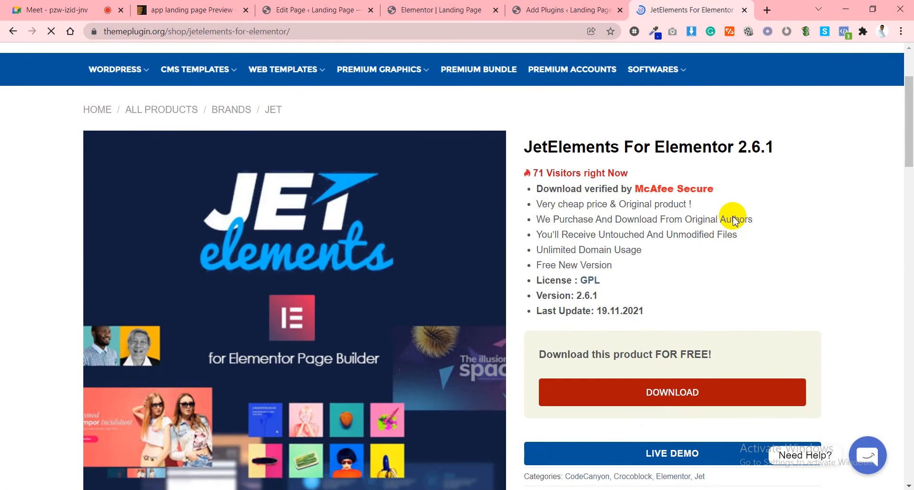
pyautogui.click(680, 398)
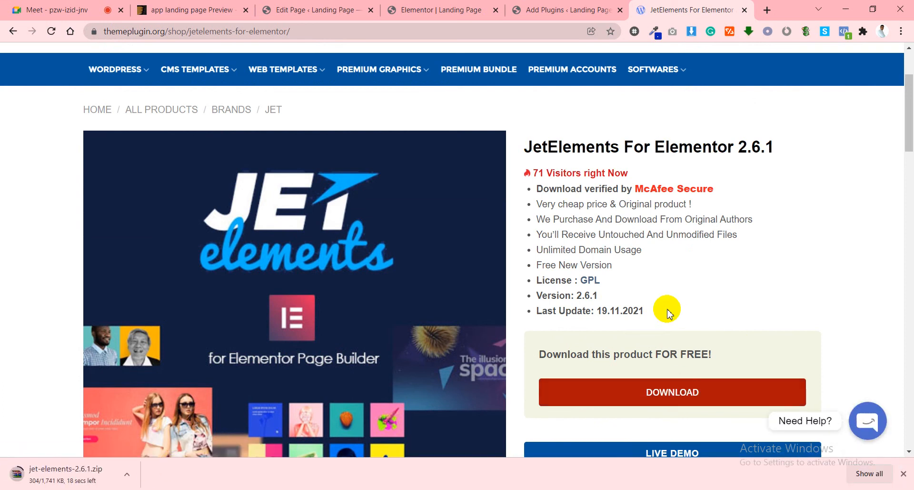
pyautogui.scroll(1, 645, 307)
pyautogui.scroll(3, 645, 308)
pyautogui.scroll(-6, 551, 296)
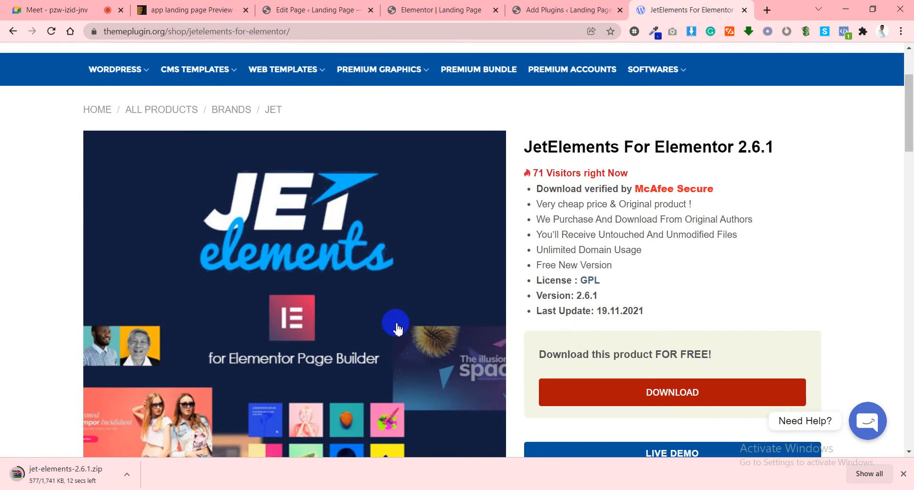
pyautogui.scroll(-3, 600, 283)
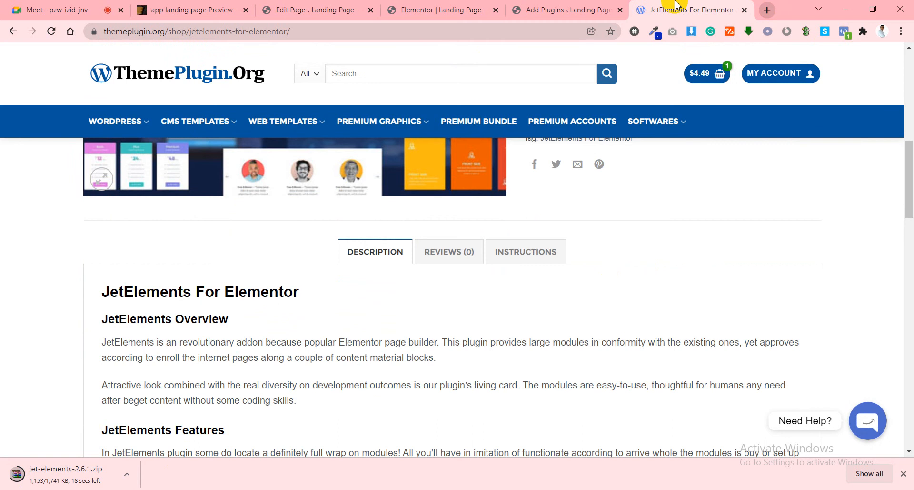
pyautogui.click(542, 10)
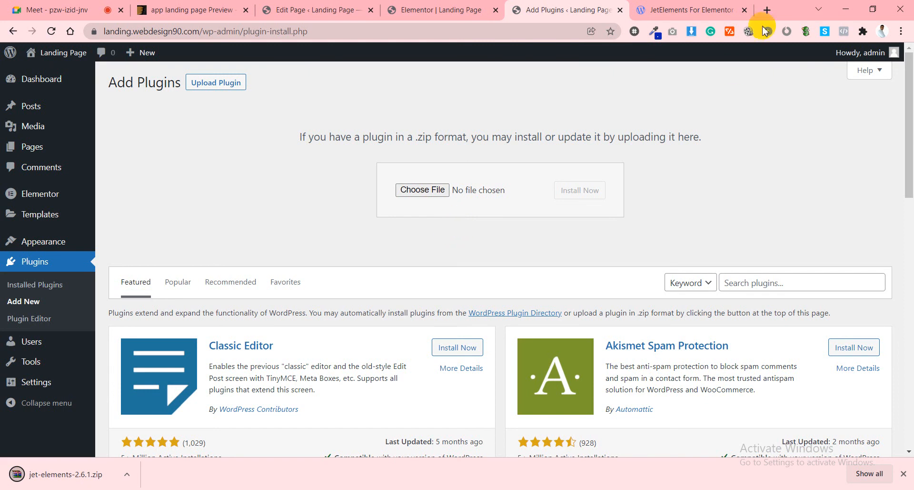
# Drop jet-elements-2.6.1.zip into the upload field and install it with Install Now.
pyautogui.click(745, 10)
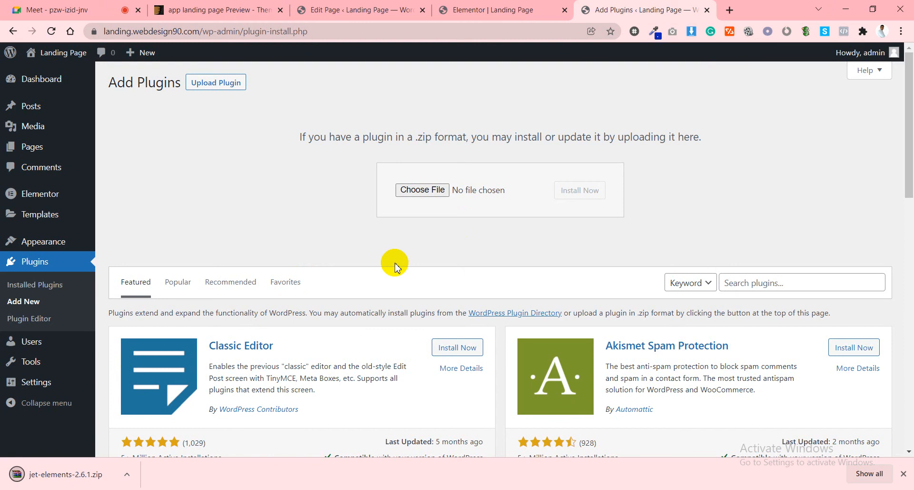
pyautogui.moveTo(38, 474); pyautogui.dragTo(425, 185)
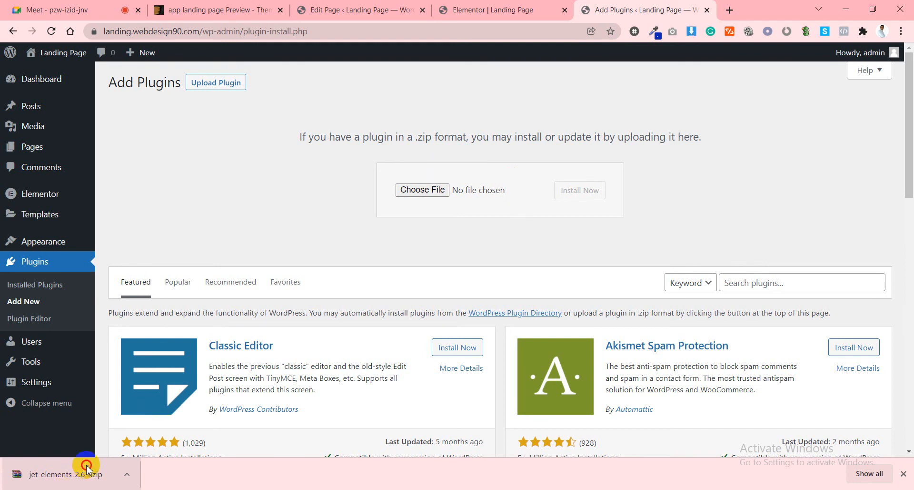
pyautogui.moveTo(81, 469); pyautogui.dragTo(423, 184)
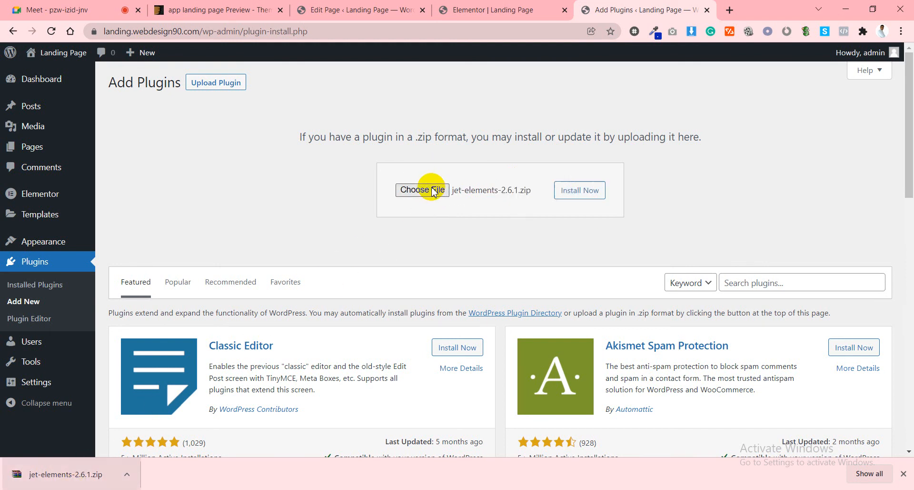
pyautogui.click(573, 193)
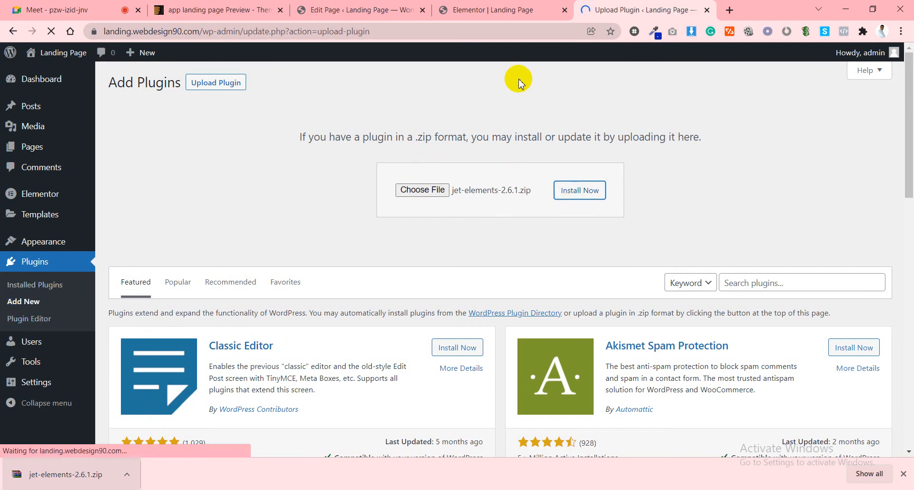
pyautogui.click(216, 9)
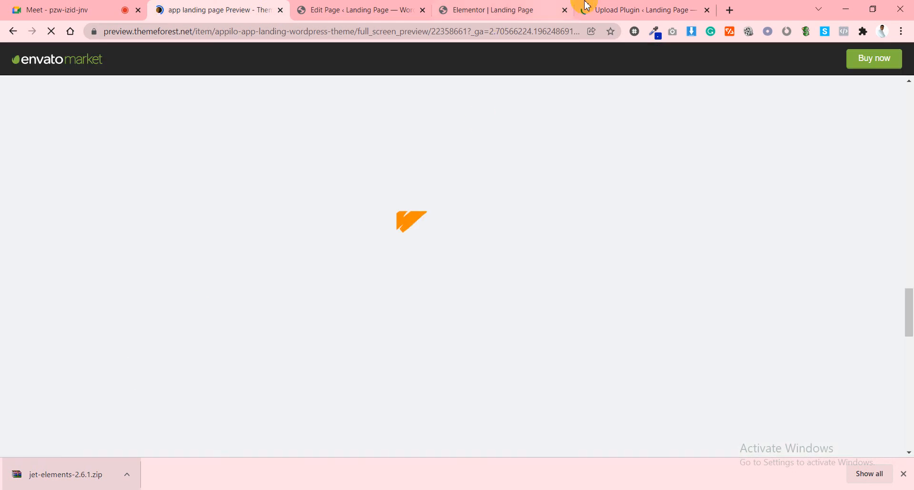
pyautogui.click(587, 6)
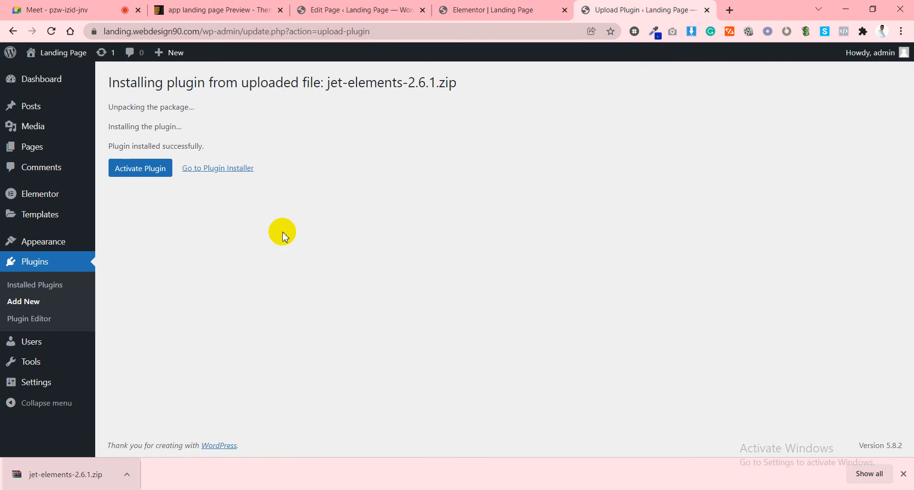
# Activate JetElements For Elementor 2.6.1 and try updating Elementor Pro.
pyautogui.click(139, 170)
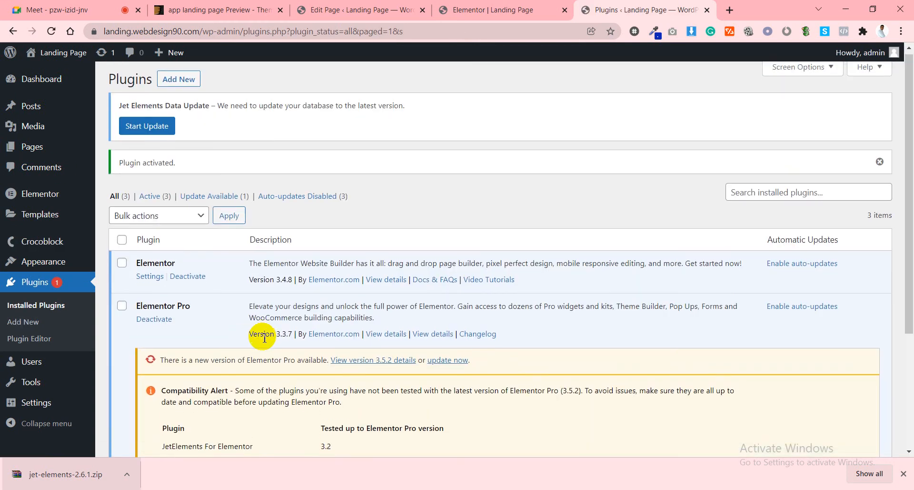
pyautogui.scroll(-3, 265, 337)
pyautogui.click(461, 245)
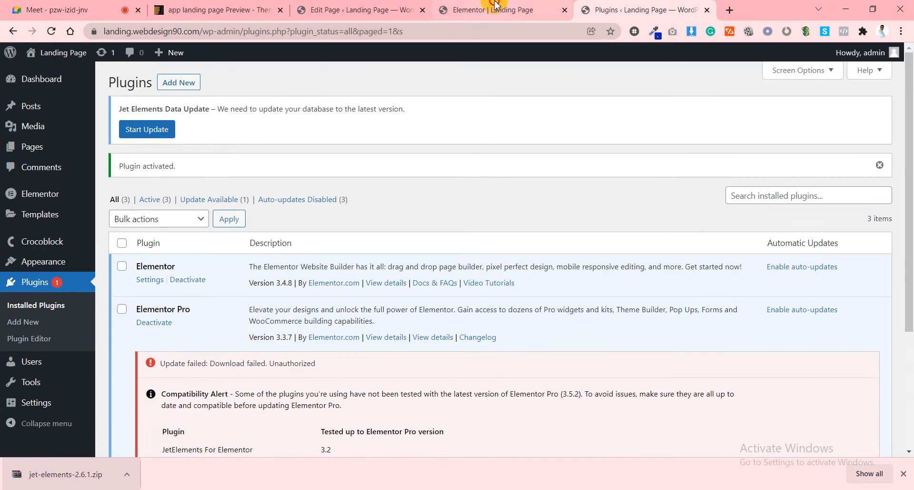
# Reload the Elementor editor for the Landing Page so the JetElements widgets load.
pyautogui.click(496, 8)
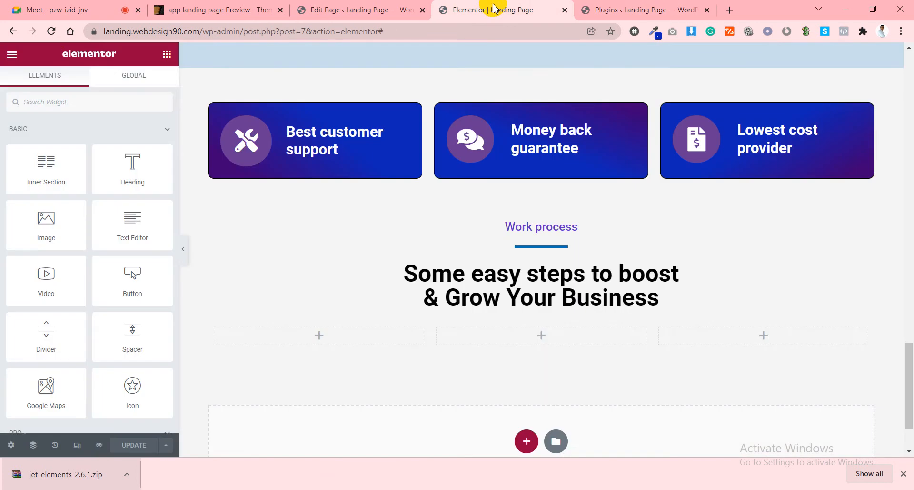
pyautogui.click(52, 32)
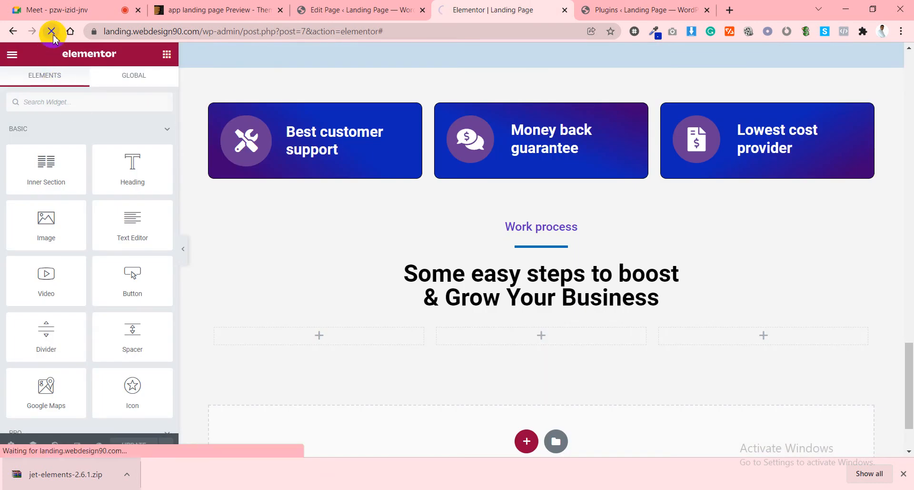
pyautogui.click(582, 8)
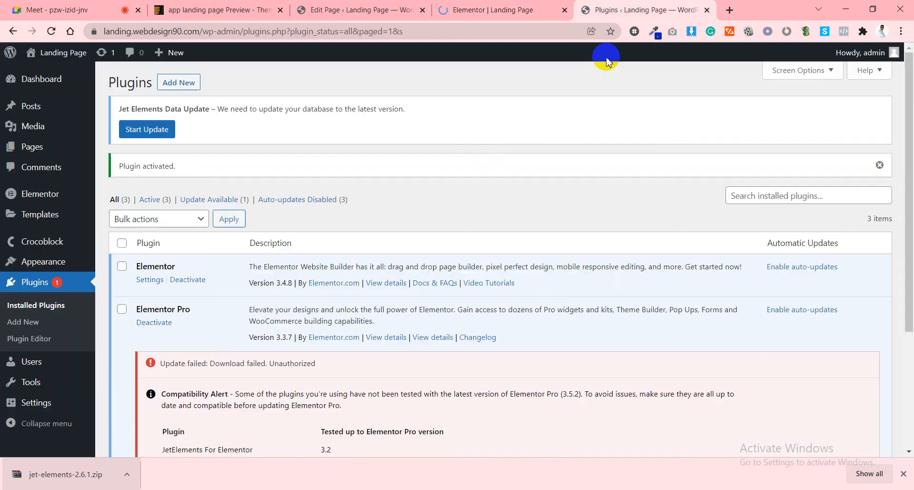
pyautogui.click(471, 14)
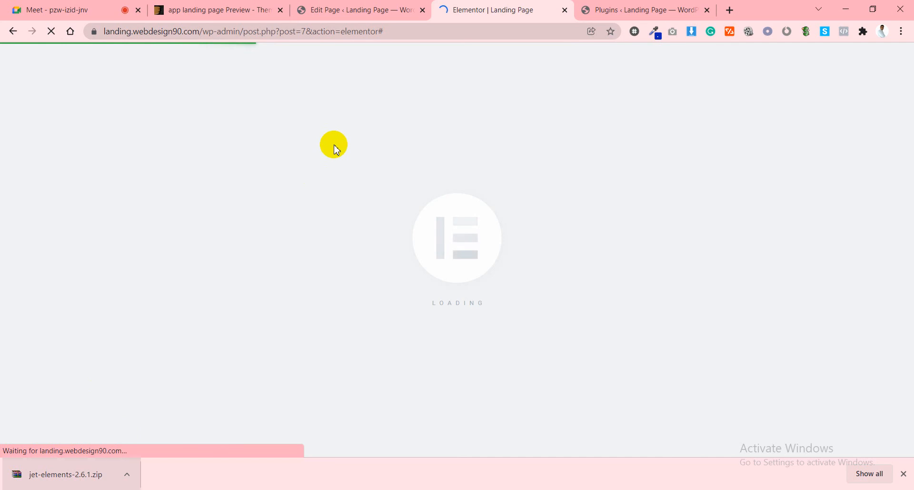
pyautogui.click(610, 8)
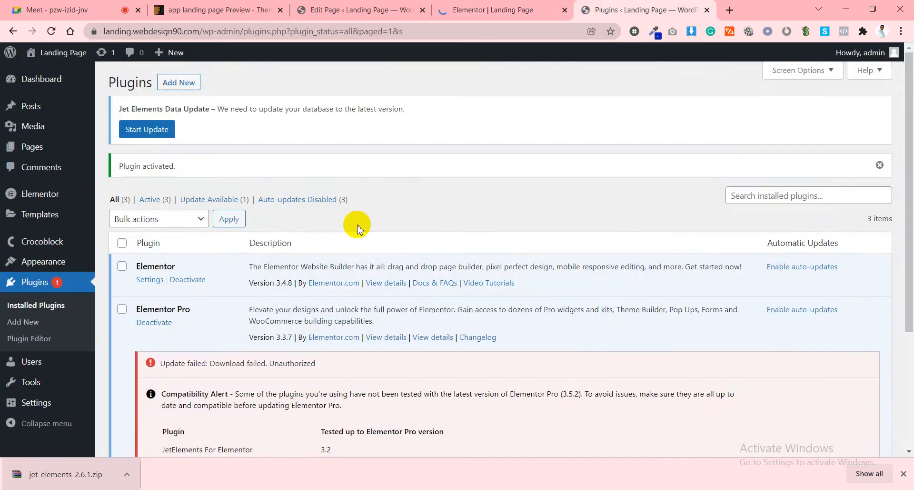
pyautogui.scroll(-4, 357, 228)
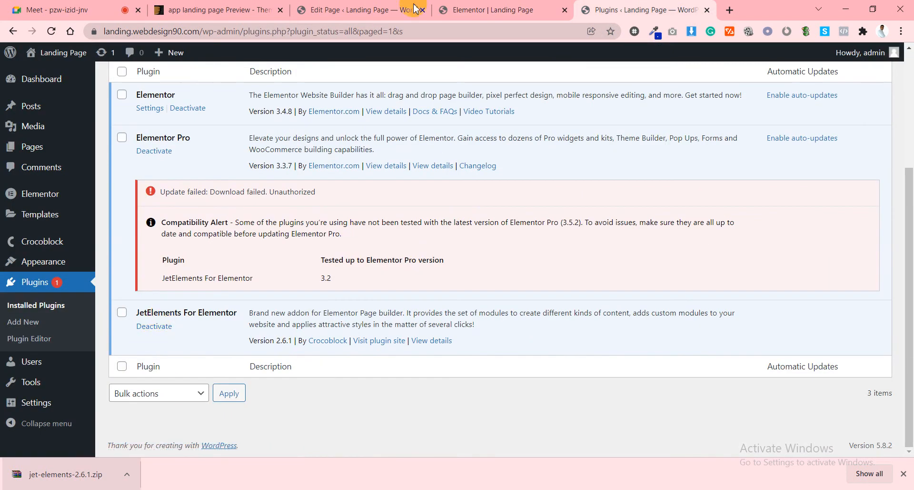
pyautogui.click(521, 9)
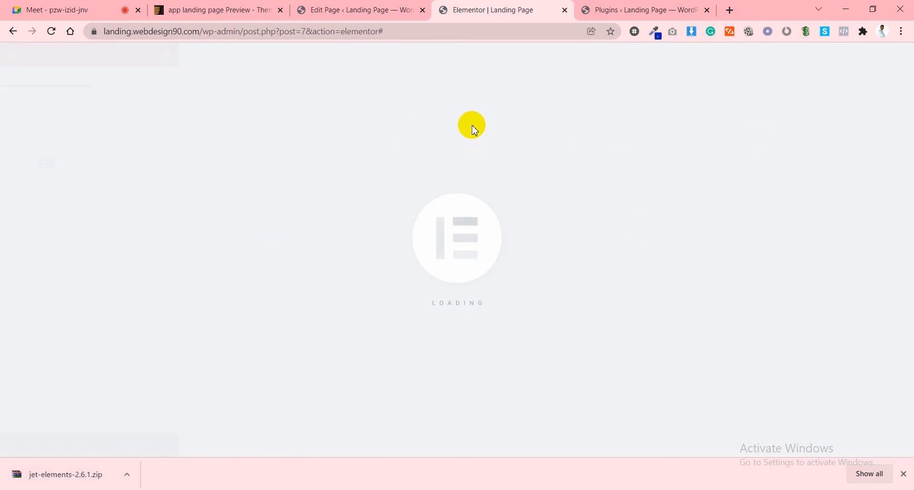
# Search widgets for 'cir' and drop Circle Progress into the first Work process column.
pyautogui.scroll(-6, 618, 145)
pyautogui.scroll(-15, 620, 145)
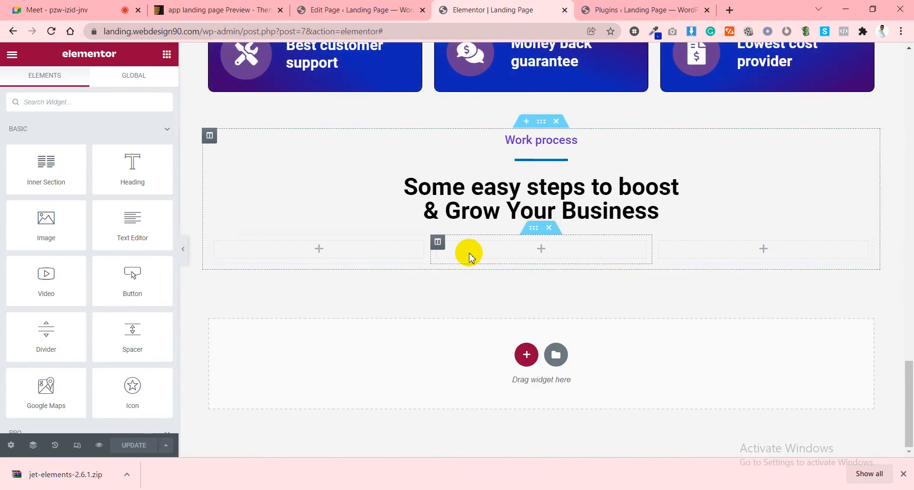
pyautogui.click(123, 103)
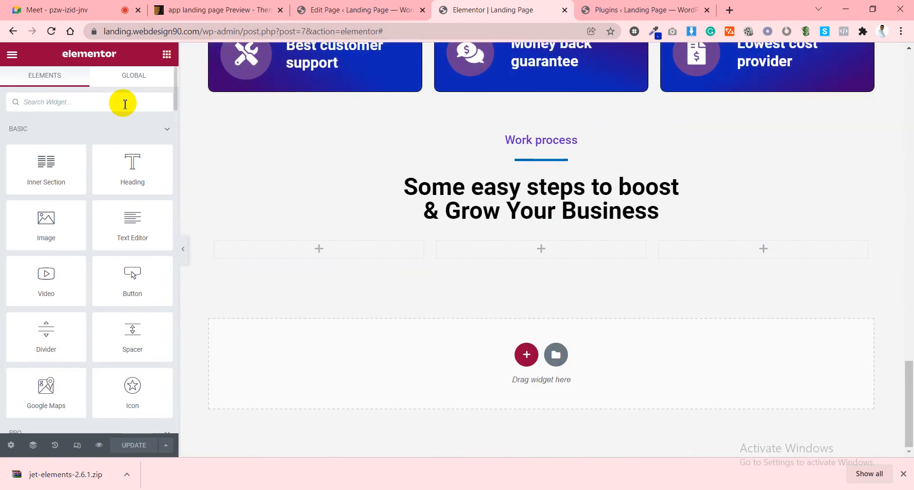
pyautogui.write('cir')
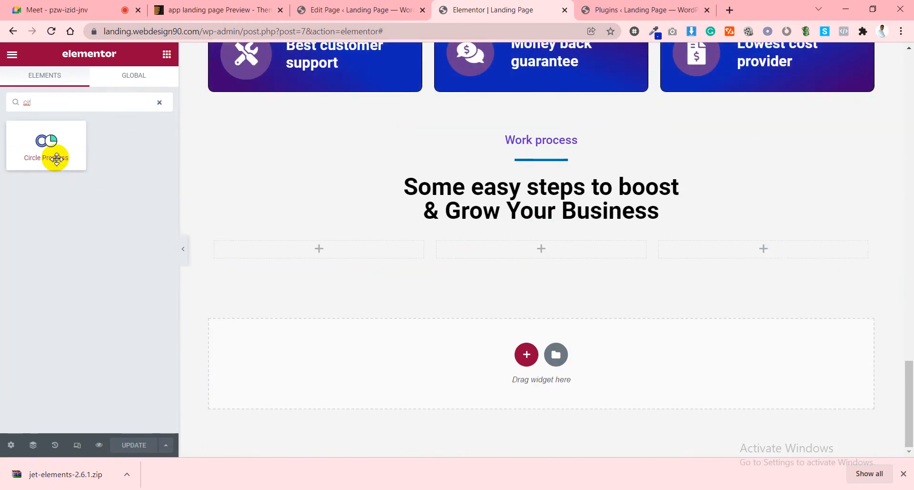
pyautogui.moveTo(35, 147); pyautogui.dragTo(288, 256)
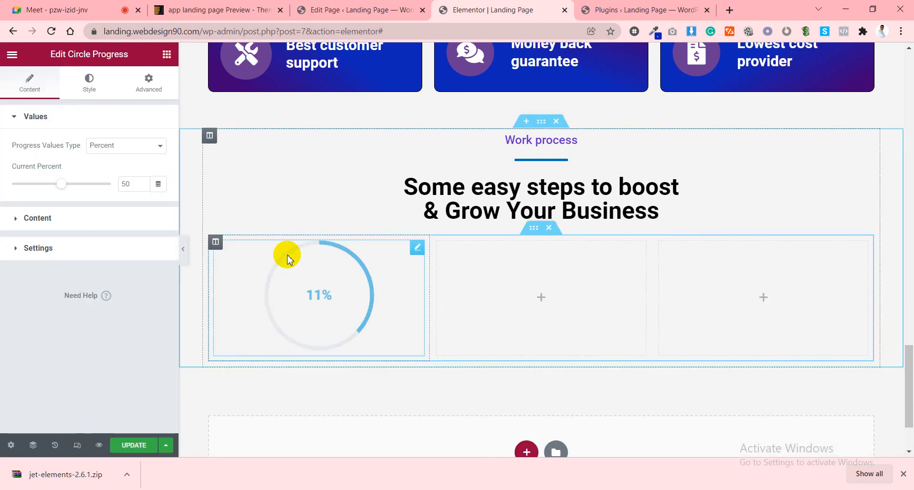
# Set Progress Values Type to Absolute, with the percent inside and the label outside the circle.
pyautogui.click(219, 10)
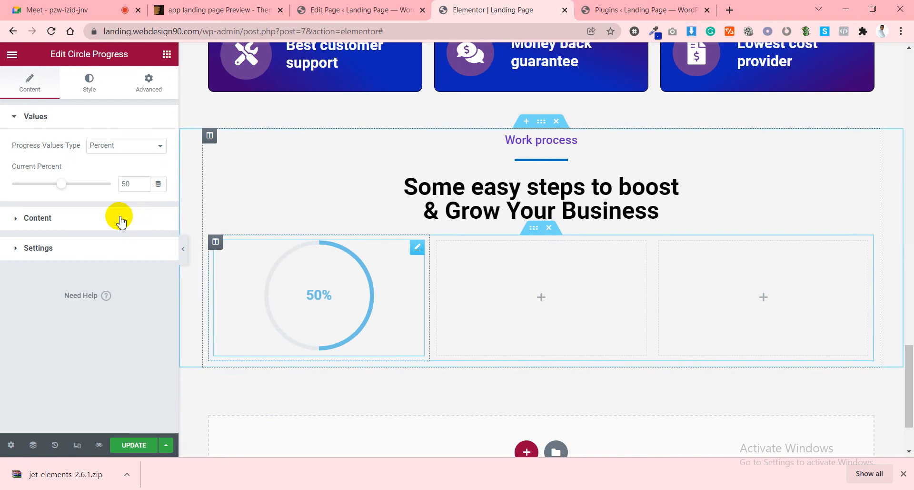
pyautogui.click(116, 147)
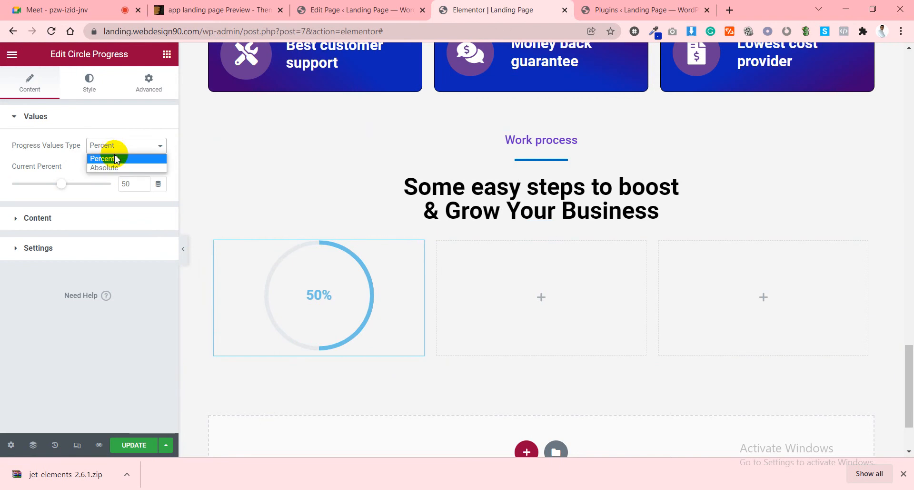
pyautogui.click(106, 167)
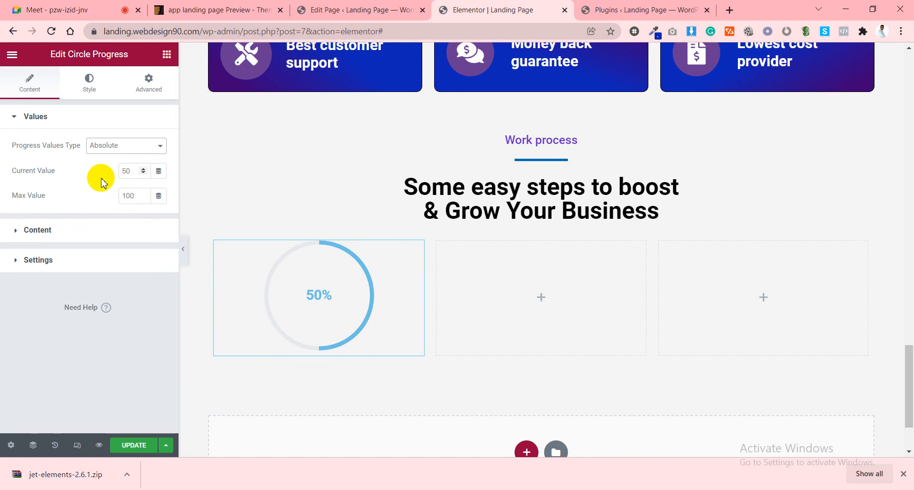
pyautogui.click(55, 231)
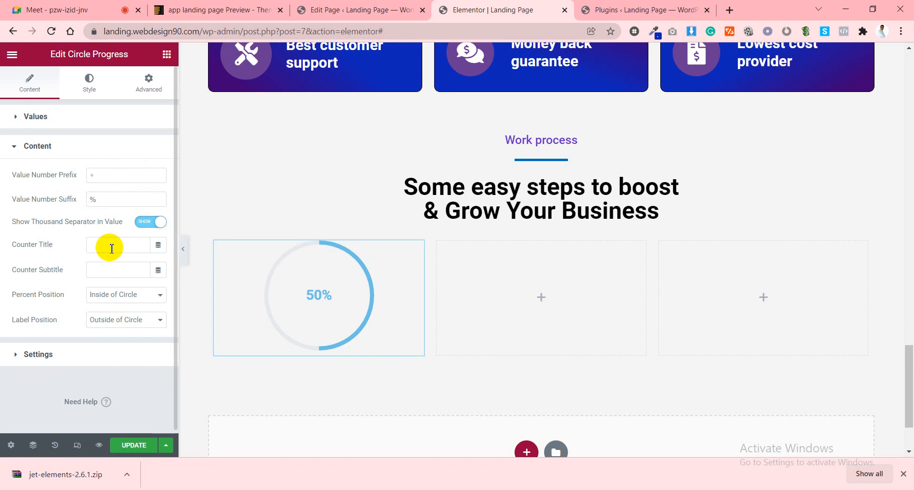
pyautogui.click(120, 297)
pyautogui.click(122, 301)
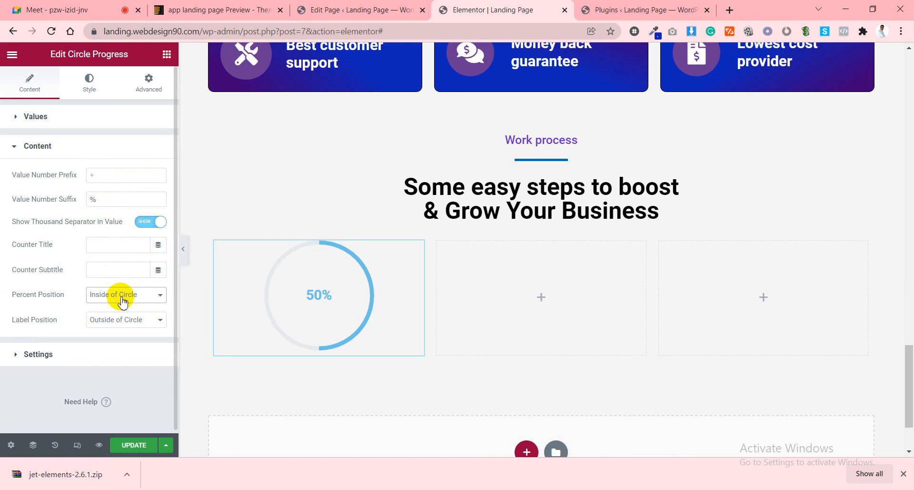
pyautogui.click(119, 321)
pyautogui.click(119, 320)
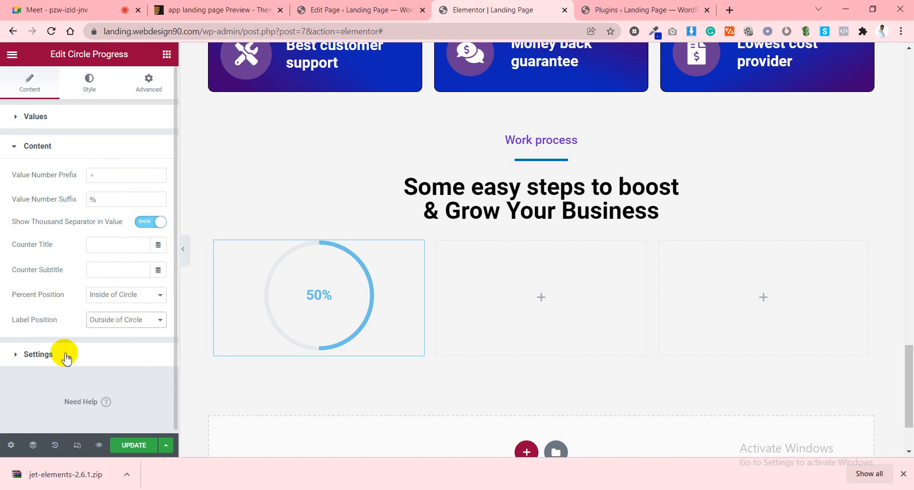
# Review the circle size and stroke settings, then compare with the Appilo demo's step circles.
pyautogui.click(62, 354)
pyautogui.scroll(-2, 82, 331)
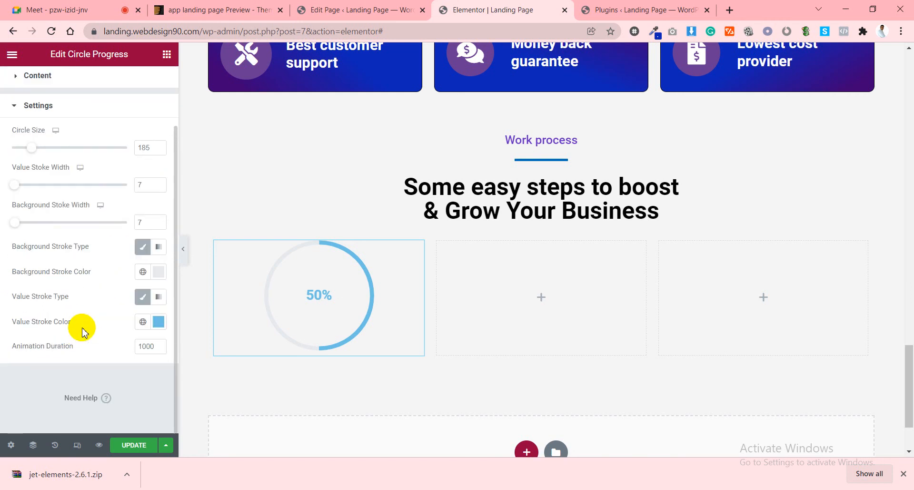
pyautogui.scroll(2, 82, 331)
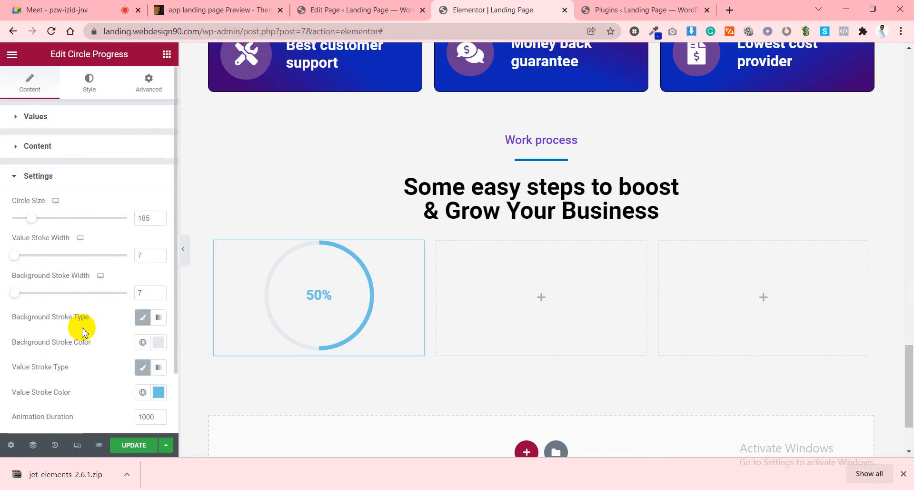
pyautogui.click(54, 180)
pyautogui.click(56, 177)
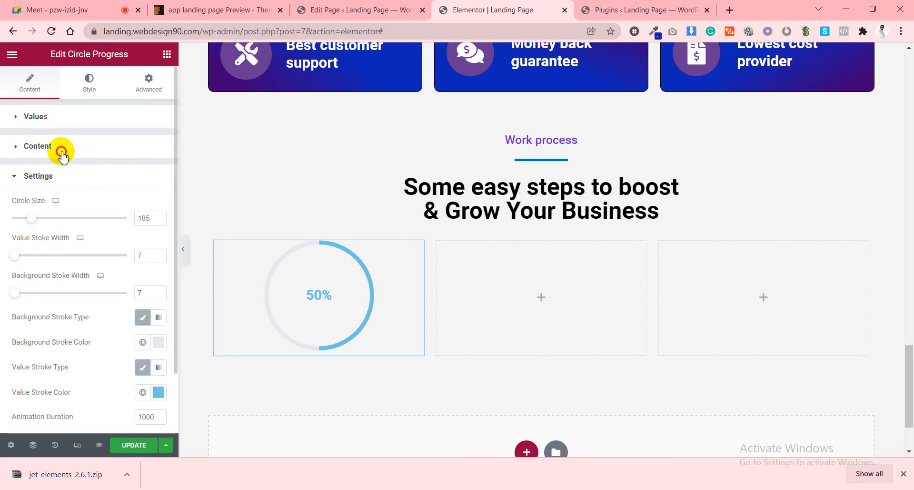
pyautogui.click(65, 152)
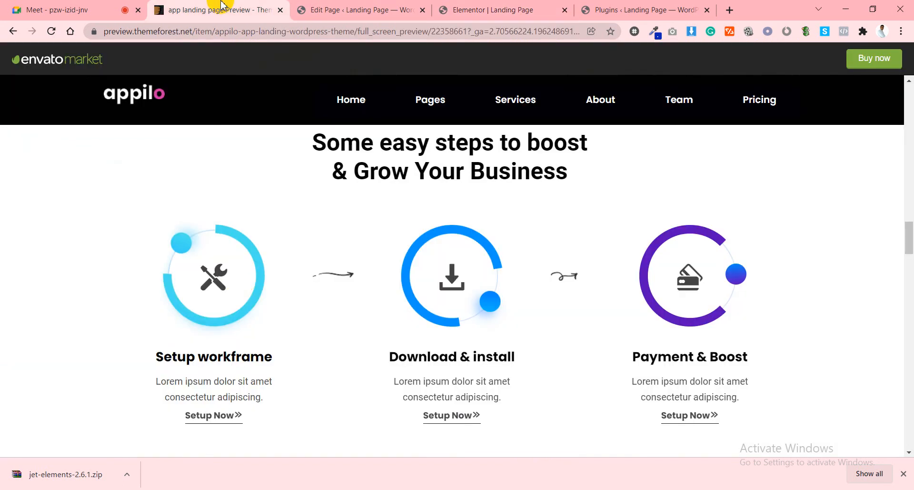
pyautogui.click(219, 10)
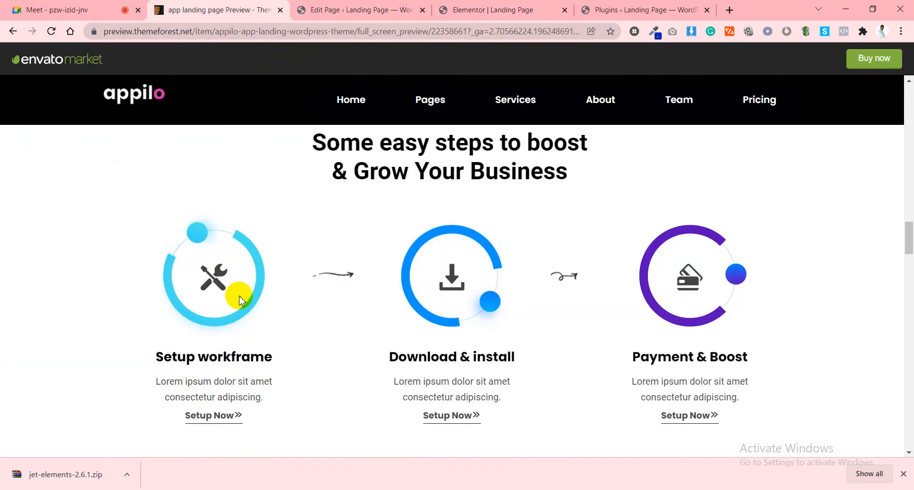
# Title the circle 'Web Design' and place both the label and the percentage inside the circle.
pyautogui.click(473, 6)
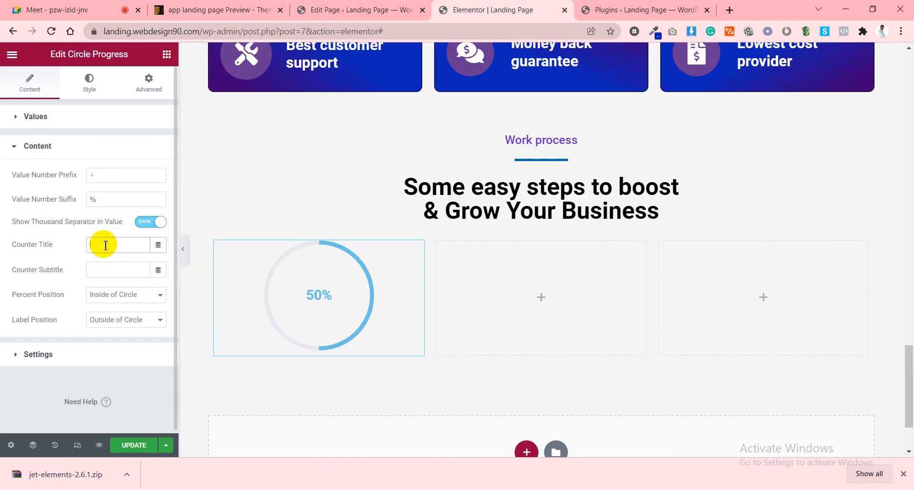
pyautogui.write('Web')
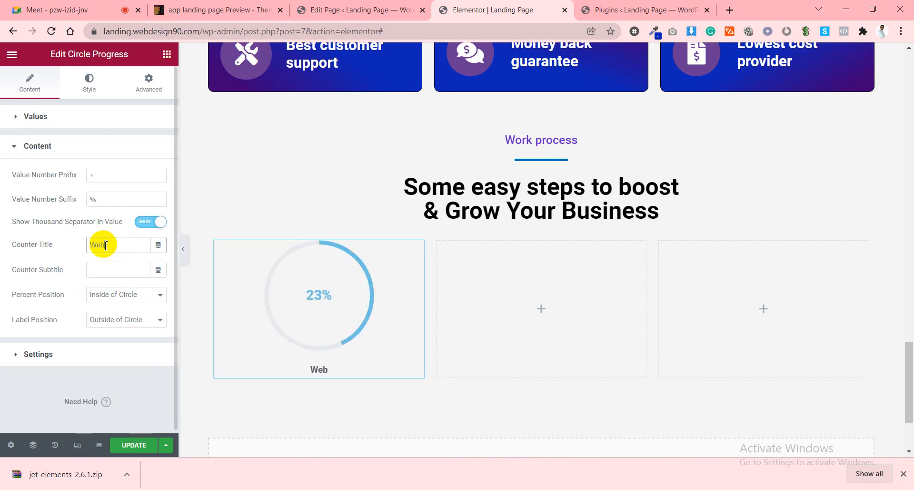
pyautogui.write(' De')
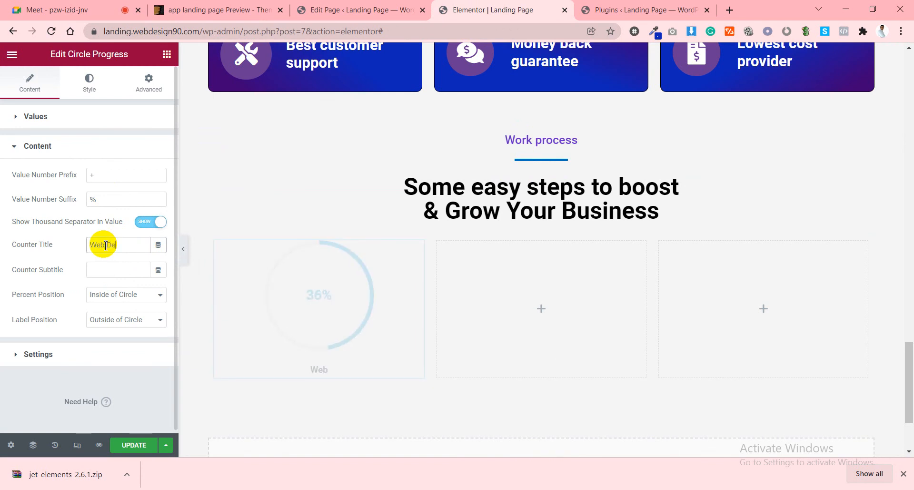
pyautogui.write('sign')
pyautogui.click(130, 320)
pyautogui.click(135, 333)
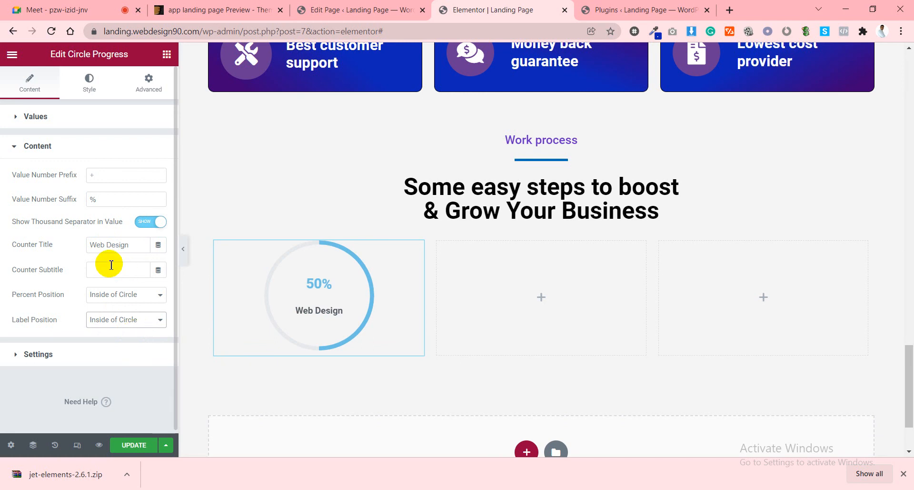
pyautogui.click(116, 294)
pyautogui.click(120, 316)
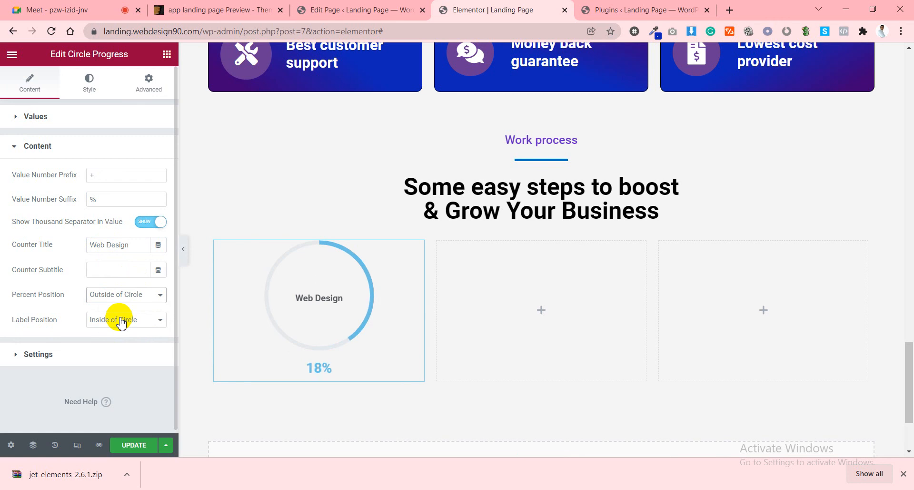
pyautogui.click(116, 296)
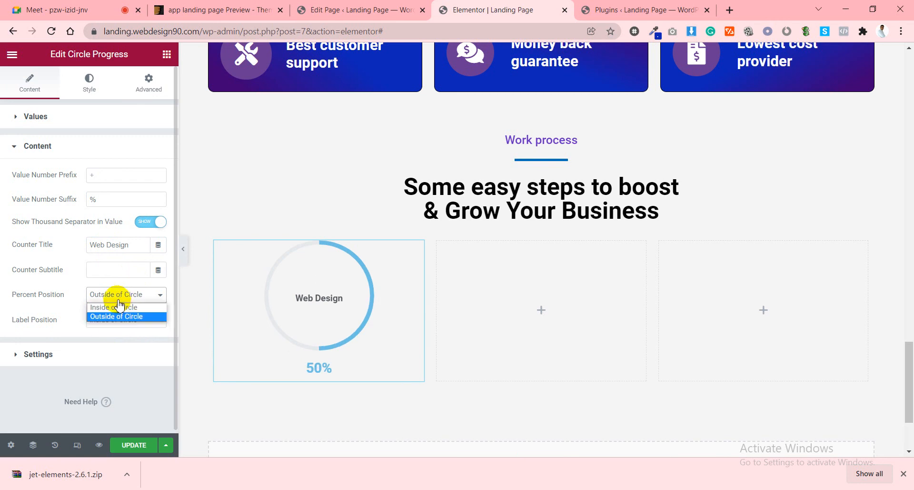
pyautogui.click(117, 307)
pyautogui.click(24, 117)
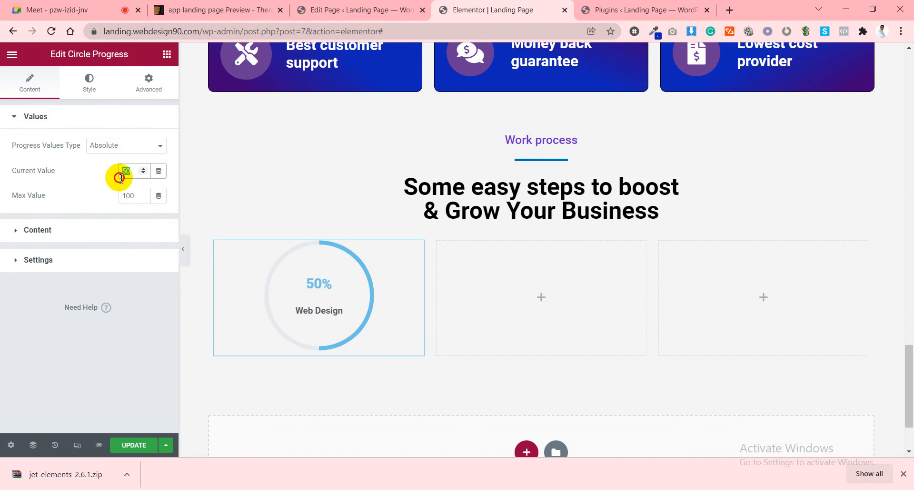
# Switch the values type to Percent and try percentages between 0 and 100.
pyautogui.click(116, 147)
pyautogui.click(115, 162)
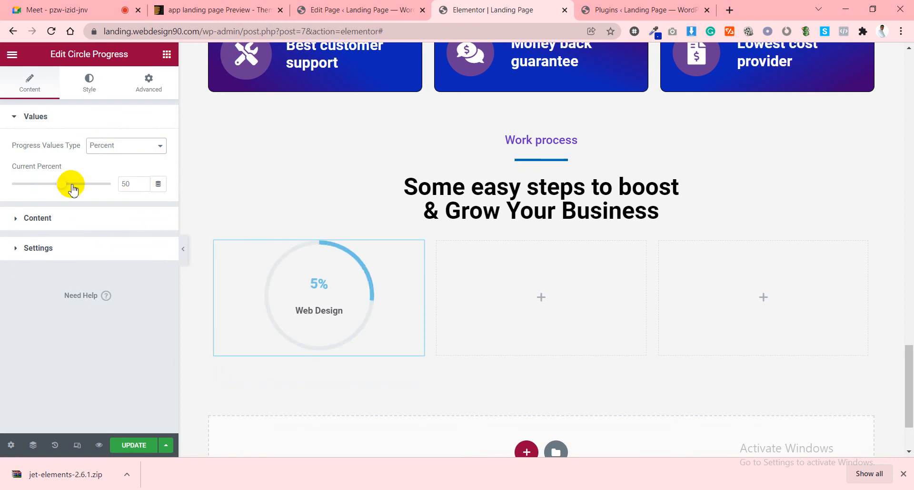
pyautogui.moveTo(62, 184); pyautogui.dragTo(2, 188)
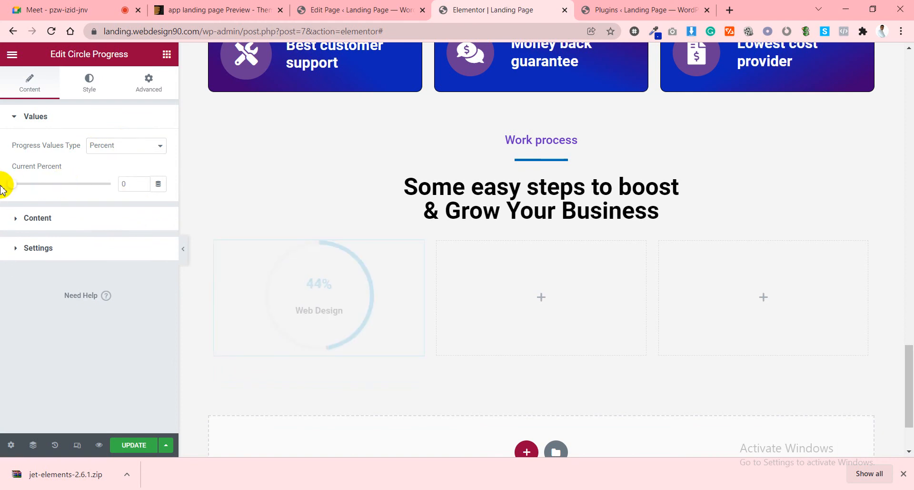
pyautogui.moveTo(135, 184); pyautogui.dragTo(114, 187)
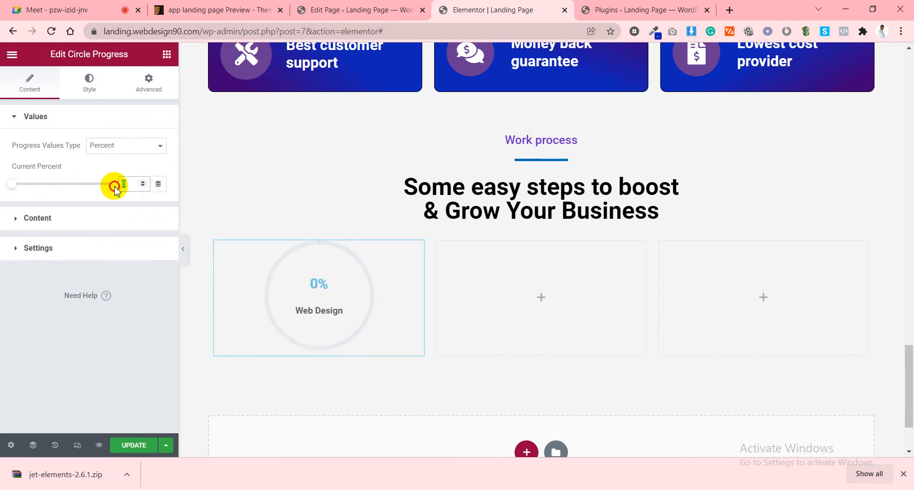
pyautogui.press('BackSpace')
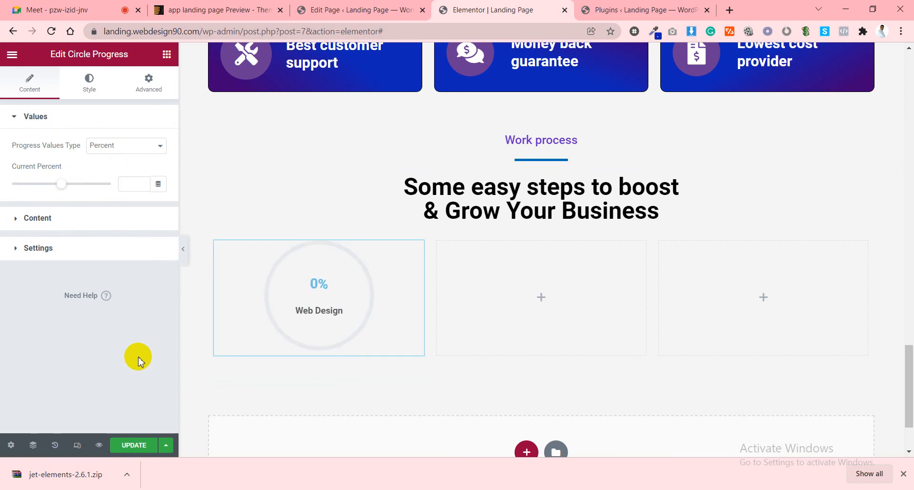
pyautogui.moveTo(76, 183); pyautogui.dragTo(116, 193)
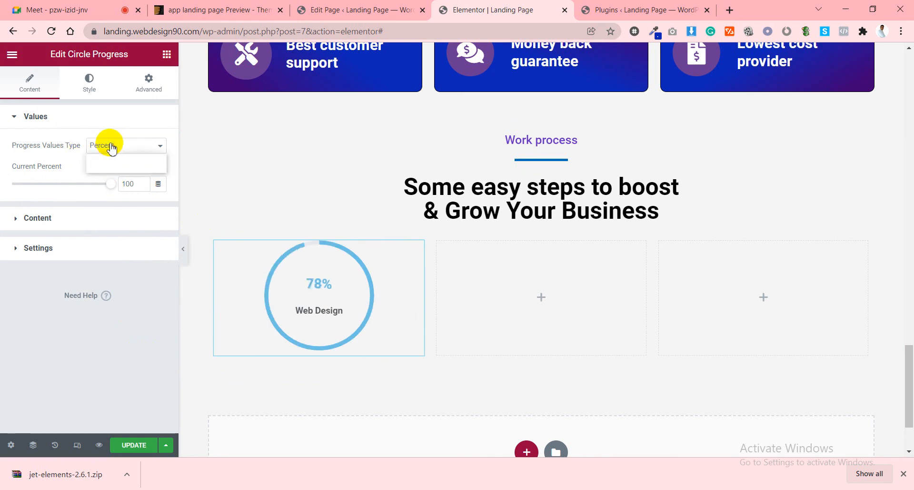
# Switch back to Absolute and delete the current value 50 and maximum value 100.
pyautogui.click(109, 145)
pyautogui.click(113, 168)
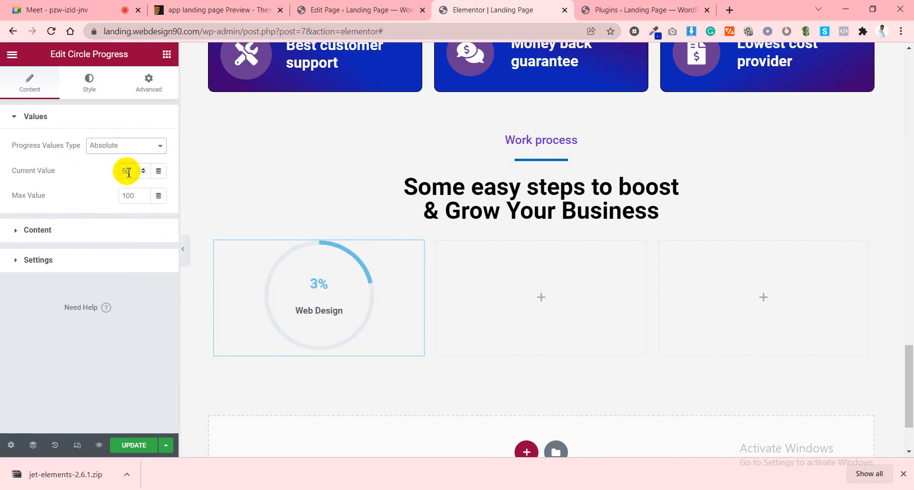
pyautogui.doubleClick(126, 172)
pyautogui.press('BackSpace')
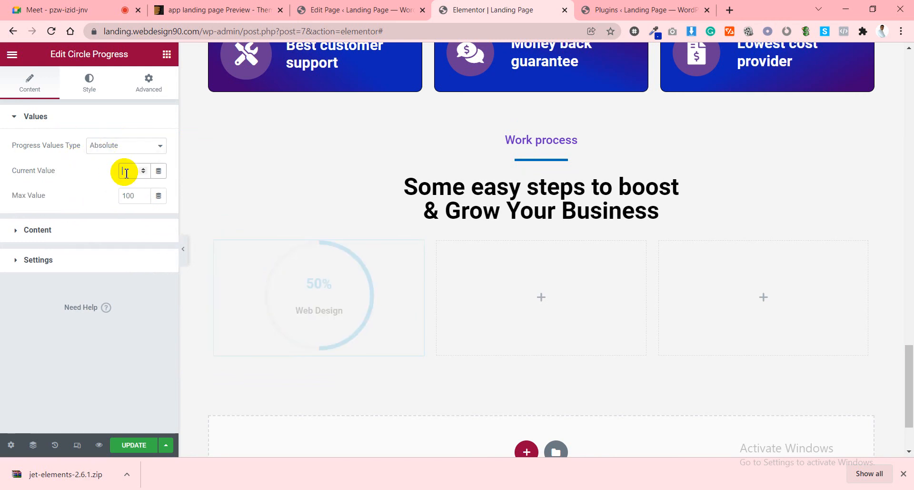
pyautogui.click(121, 196)
pyautogui.doubleClick(122, 195)
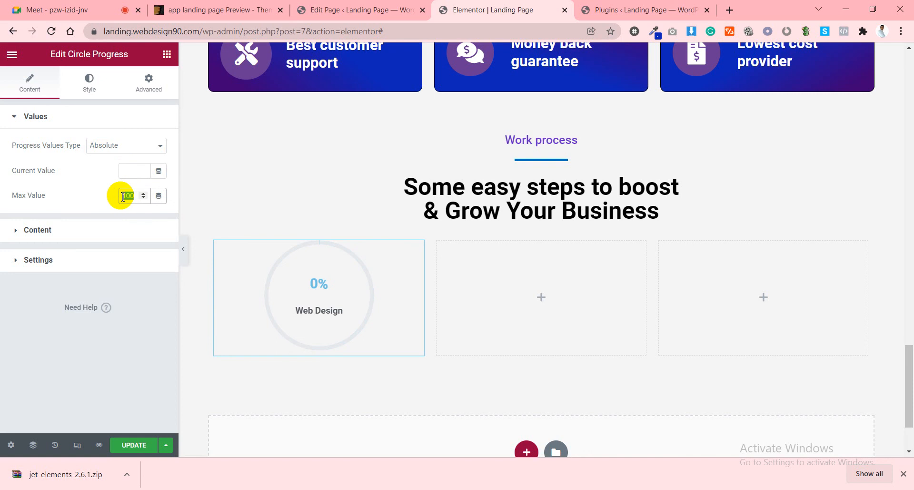
pyautogui.press('BackSpace')
pyautogui.click(100, 189)
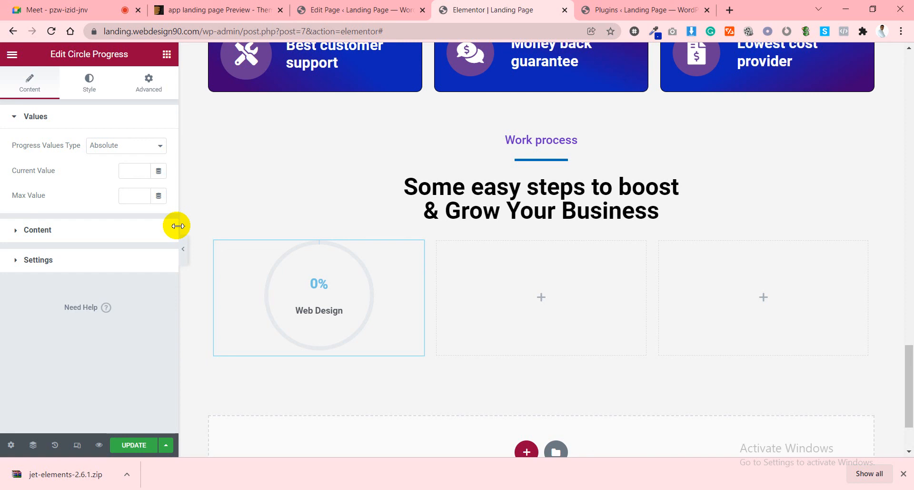
# Clear the leftover -1 current value so the circle reads 0%, then go to Google Meet.
pyautogui.click(133, 172)
pyautogui.scroll(-1, 133, 173)
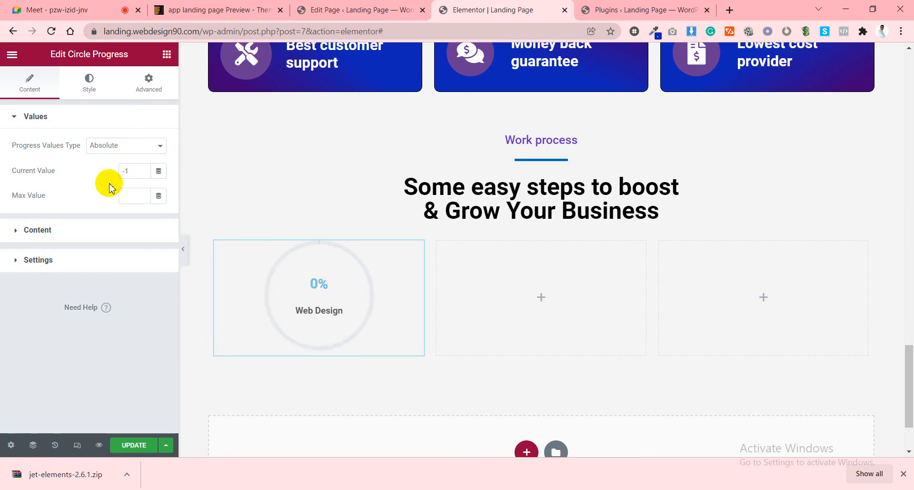
pyautogui.click(134, 191)
pyautogui.moveTo(128, 170); pyautogui.dragTo(111, 180)
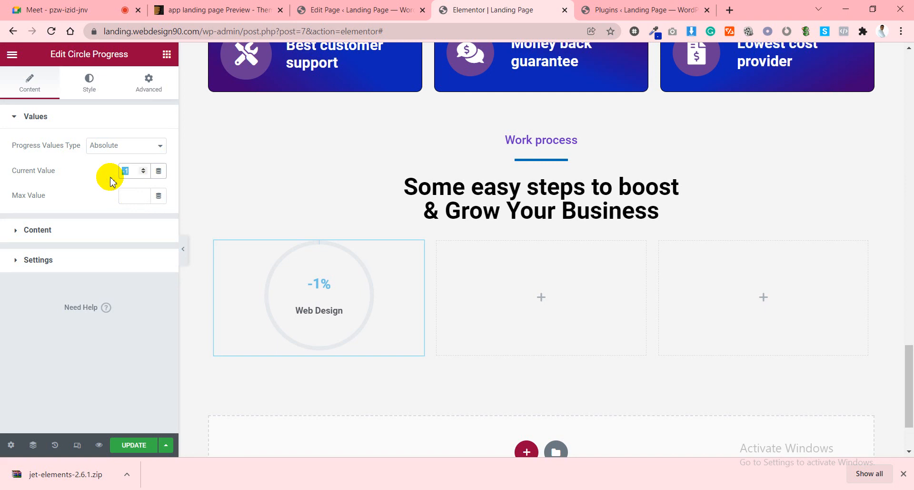
pyautogui.press('BackSpace')
pyautogui.click(77, 9)
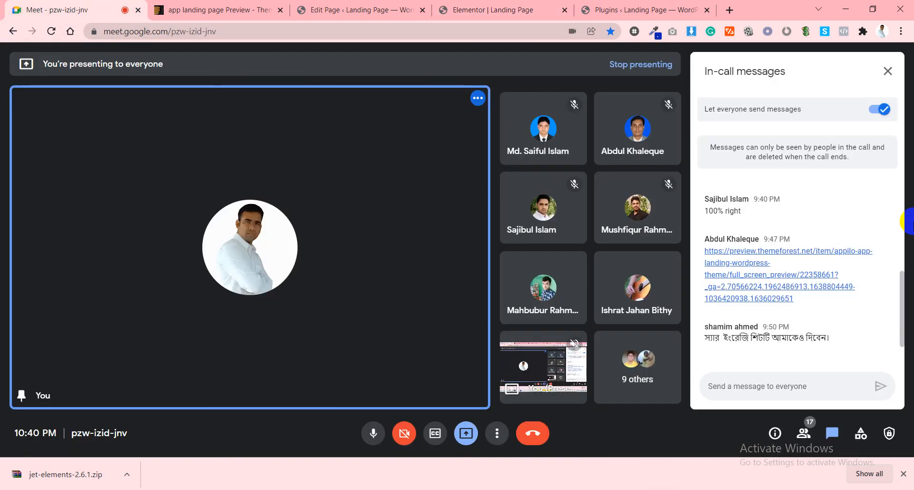
# Close Google Meet's in-call messages panel and dismiss the presentation options.
pyautogui.click(887, 72)
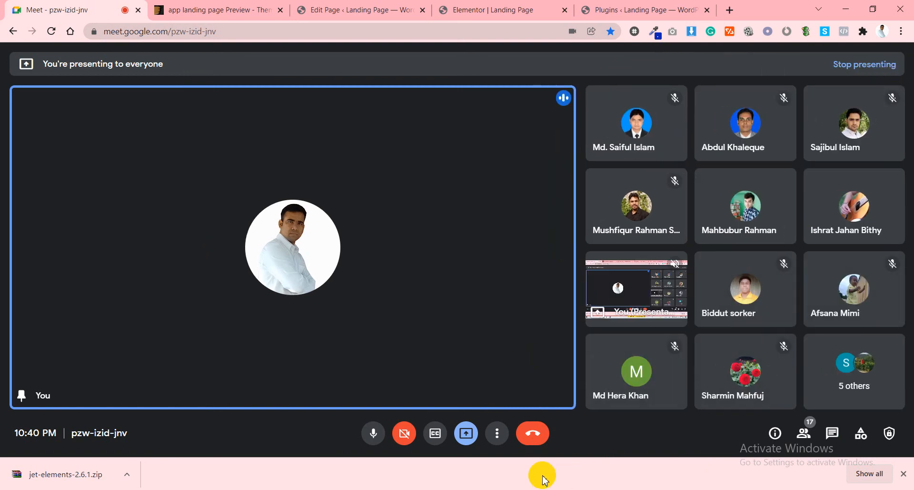
pyautogui.click(468, 435)
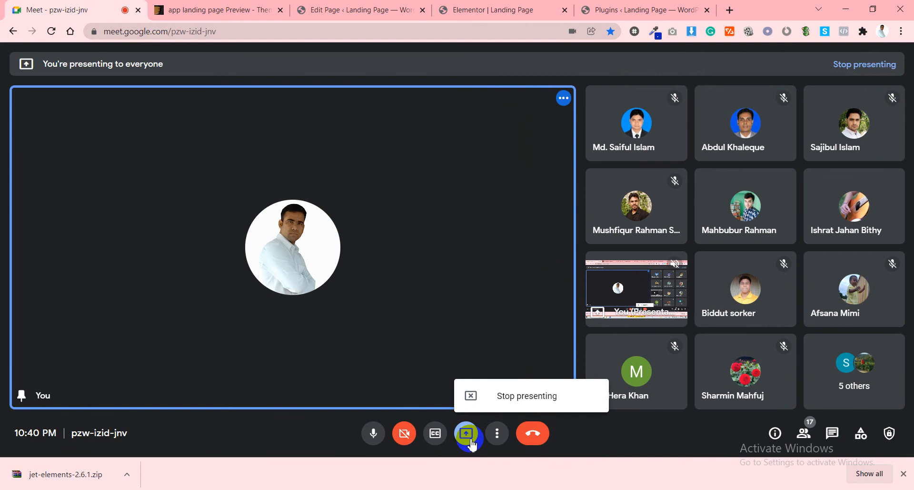
pyautogui.click(471, 437)
# Turn the camera on and back off, then return to the WordPress Edit Page tab.
pyautogui.click(401, 435)
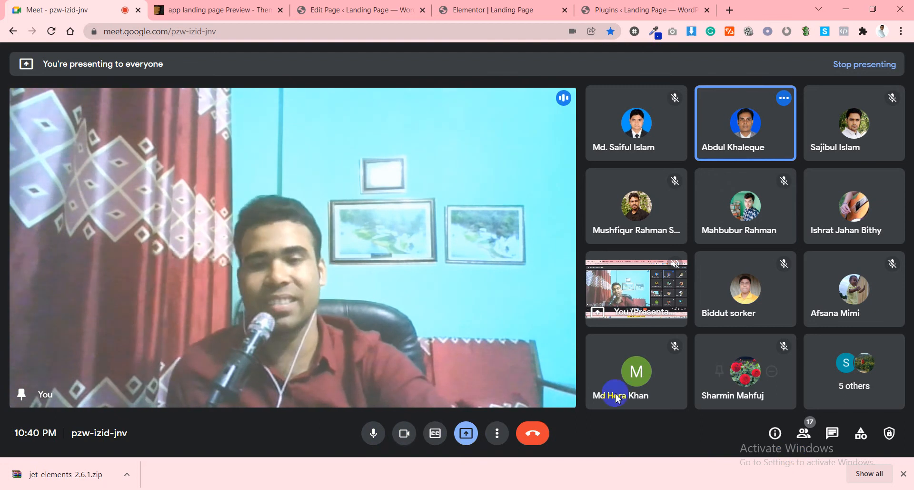
pyautogui.click(404, 433)
pyautogui.click(309, 9)
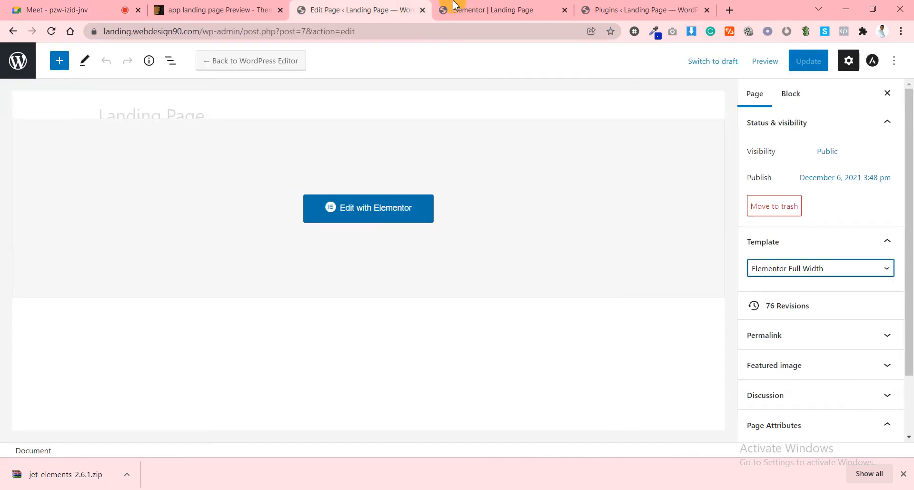
# Give the Web Design circle a Circle Size of 180 and a Value Stroke Width of 1.
pyautogui.click(465, 9)
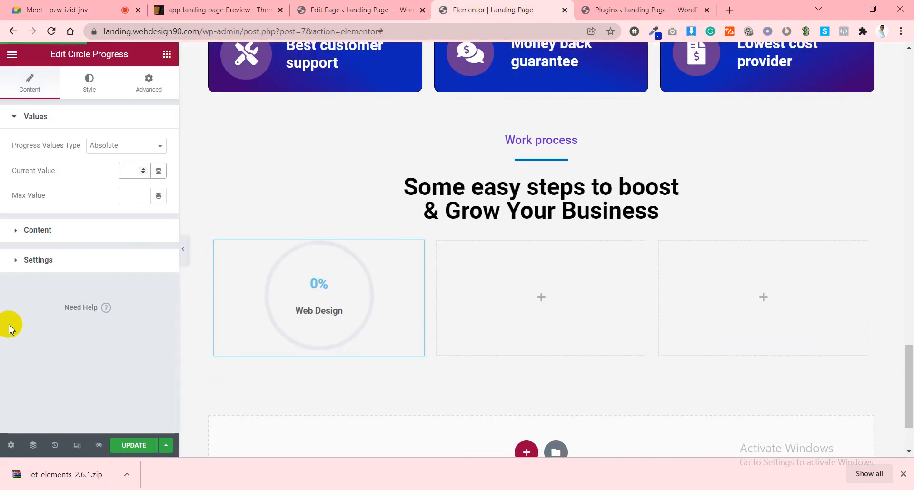
pyautogui.click(51, 233)
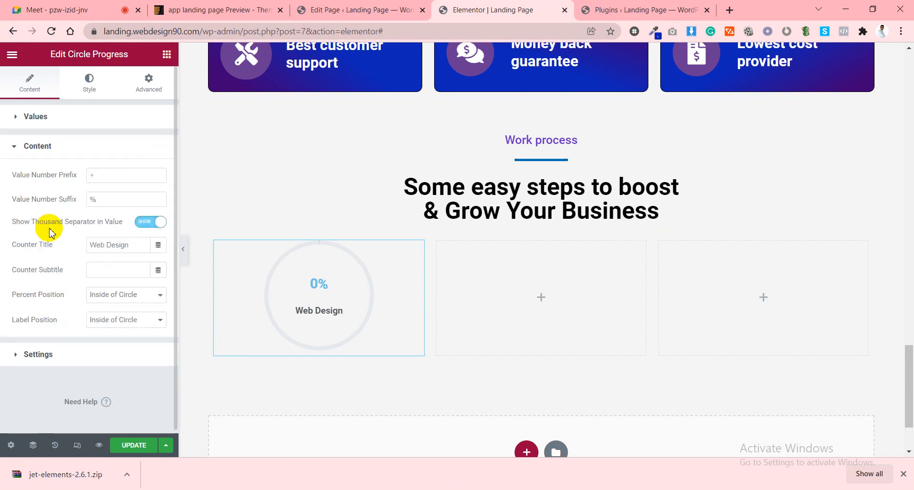
pyautogui.click(58, 363)
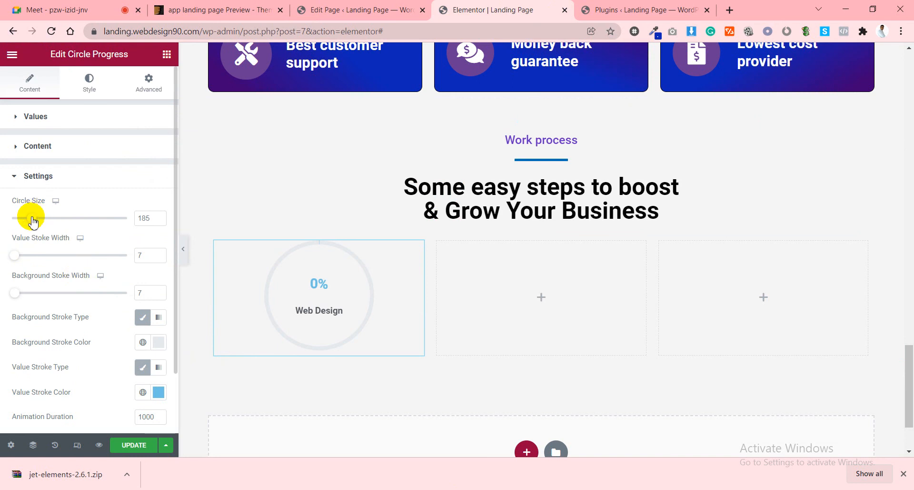
pyautogui.moveTo(31, 219)
pyautogui.mouseDown()
pyautogui.moveTo(16, 218)
pyautogui.moveTo(63, 221)
pyautogui.moveTo(39, 228)
pyautogui.moveTo(30, 220)
pyautogui.mouseUp()
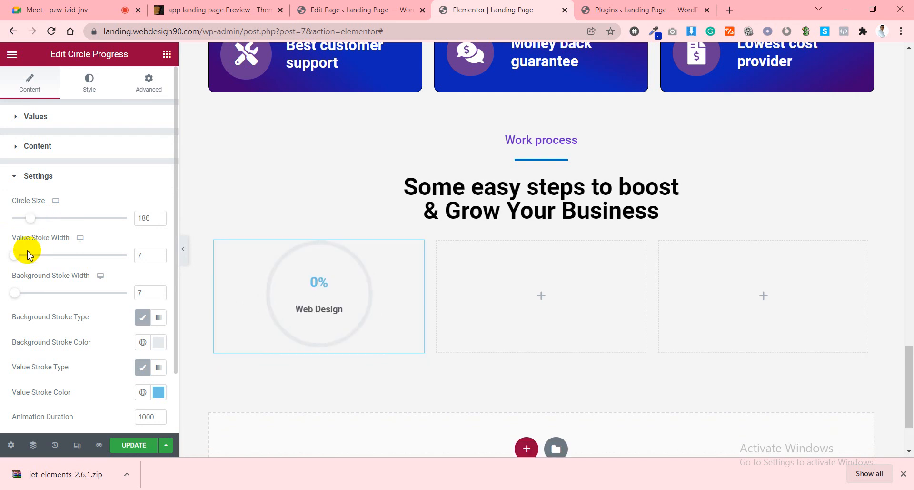
pyautogui.moveTo(17, 260)
pyautogui.mouseDown()
pyautogui.moveTo(98, 256)
pyautogui.moveTo(2, 262)
pyautogui.mouseUp()
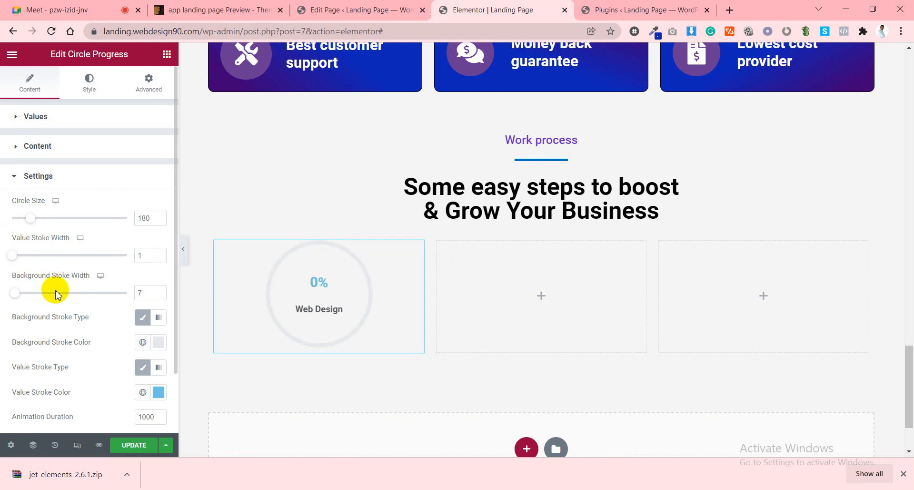
pyautogui.click(26, 146)
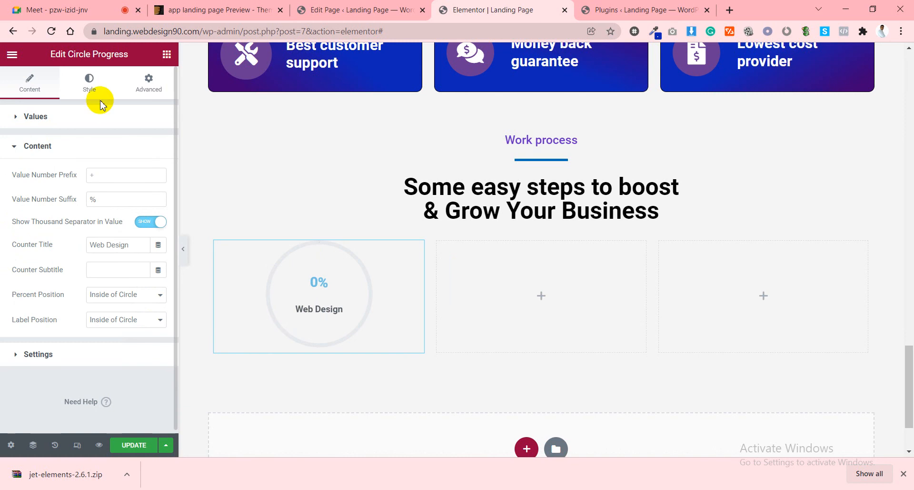
# In the Style tab, try rounded line endings and a shadow, leaving the ends flat.
pyautogui.click(88, 86)
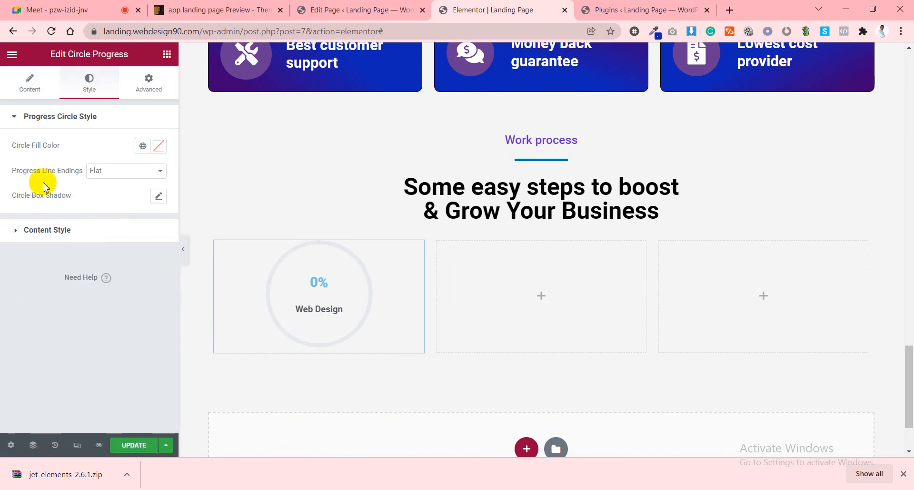
pyautogui.click(116, 172)
pyautogui.click(107, 192)
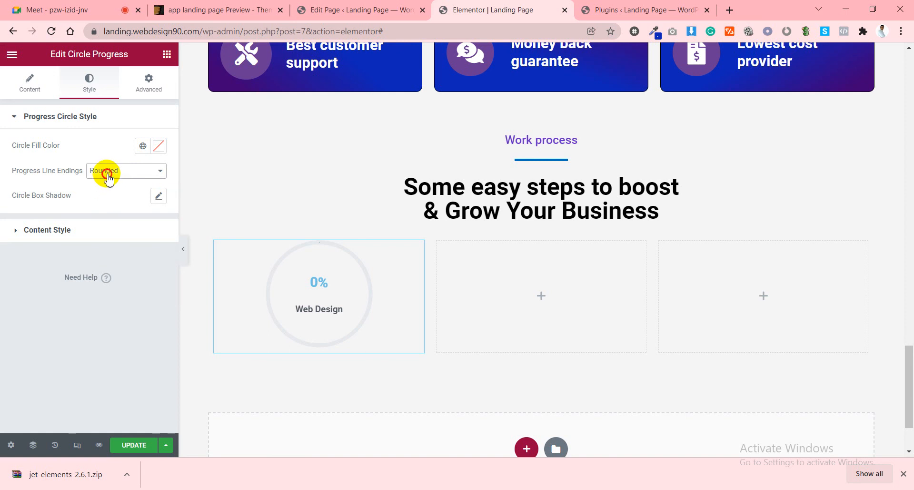
pyautogui.click(107, 174)
pyautogui.click(106, 181)
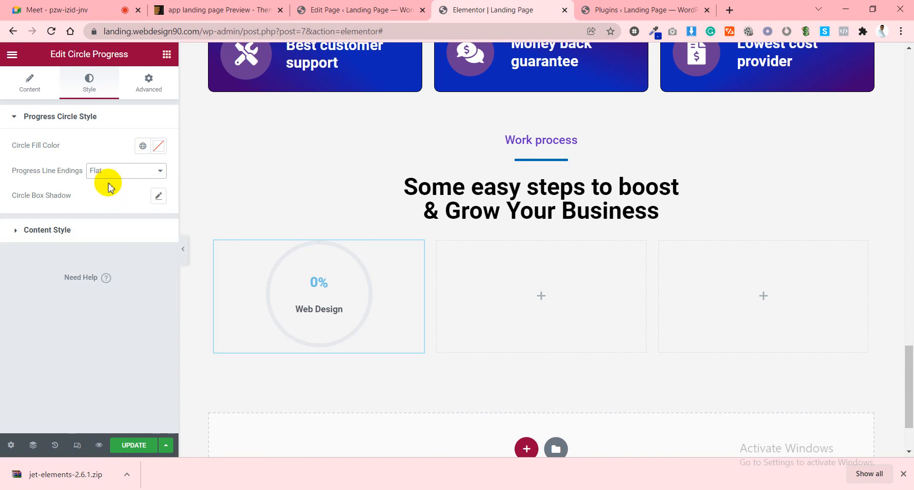
pyautogui.click(158, 196)
pyautogui.click(158, 199)
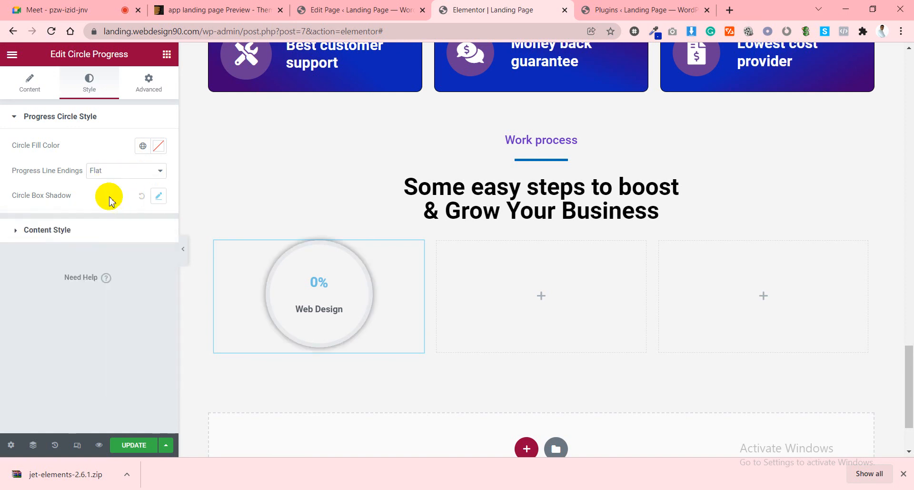
# Set the Number Styles typography size to 0 after trying 10 and 50.
pyautogui.click(55, 231)
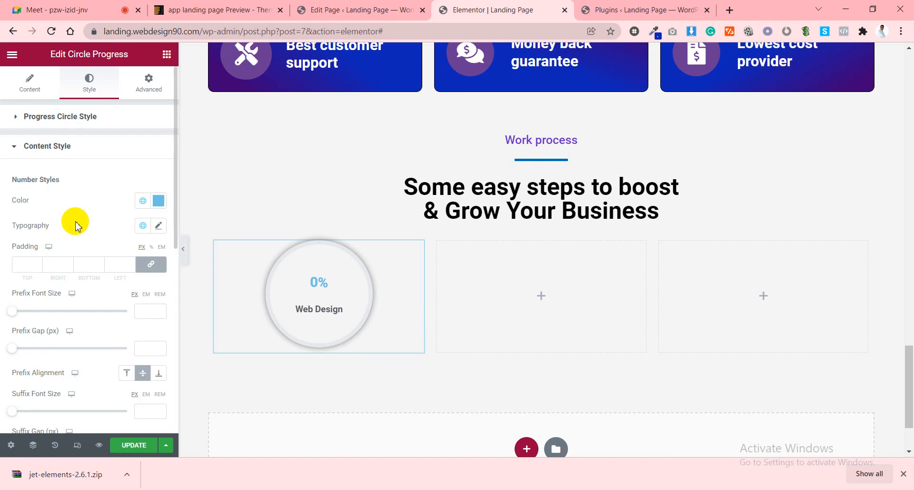
pyautogui.scroll(-2, 76, 226)
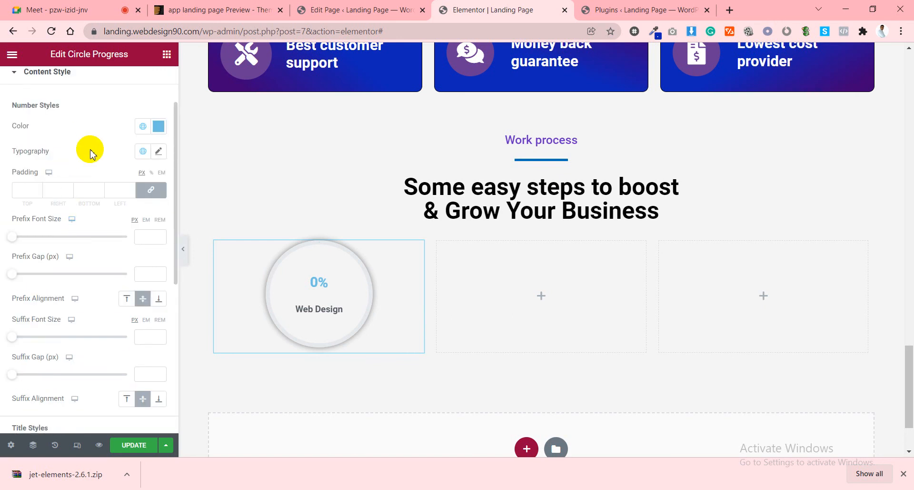
pyautogui.click(159, 151)
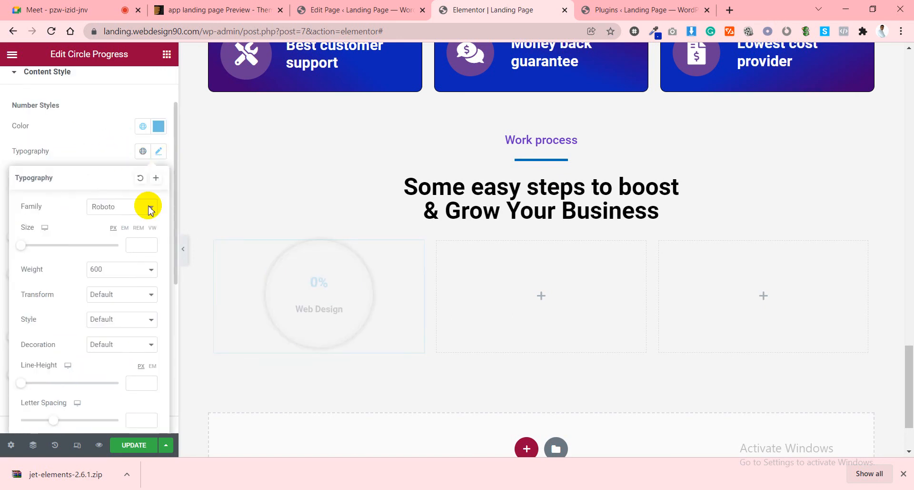
pyautogui.click(131, 246)
pyautogui.write('10')
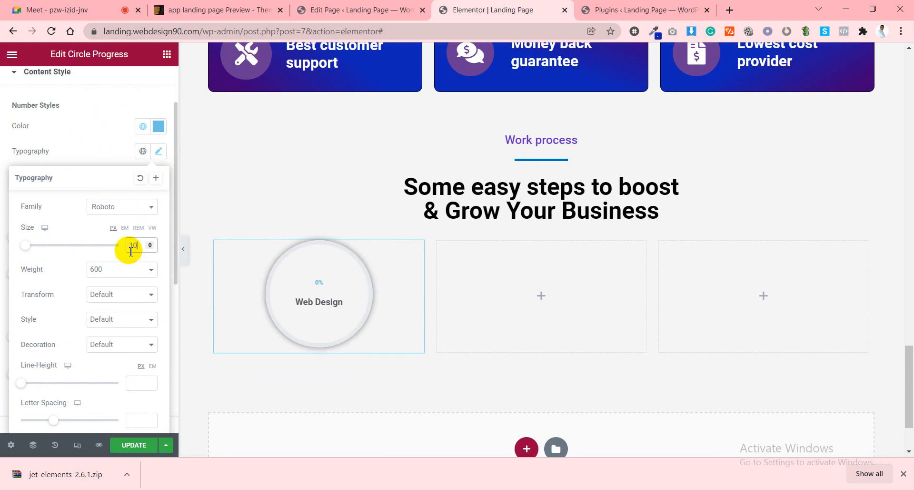
pyautogui.press('BackSpace')
pyautogui.press('BackSpace')
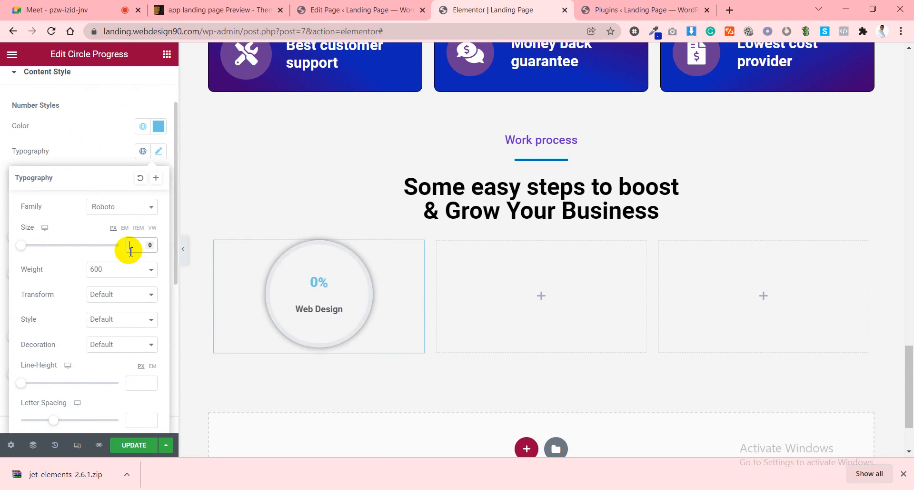
pyautogui.write('50')
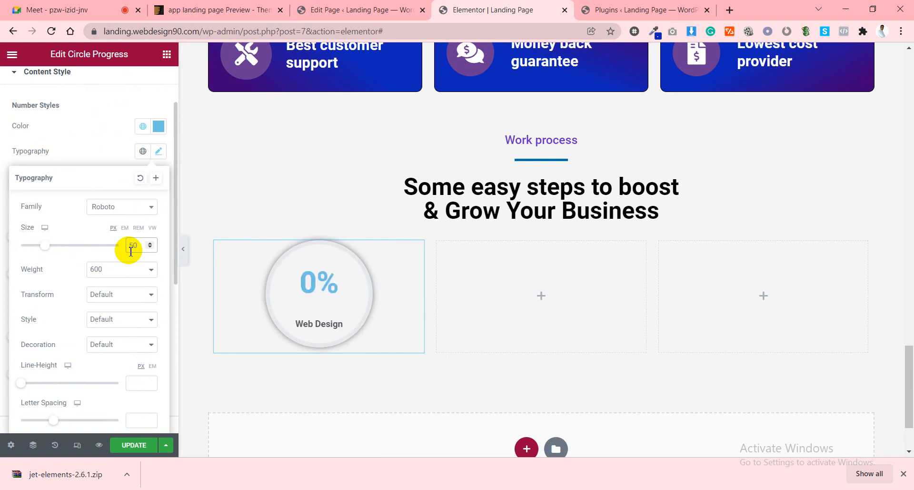
pyautogui.press('BackSpace')
pyautogui.press('BackSpace')
pyautogui.write('0')
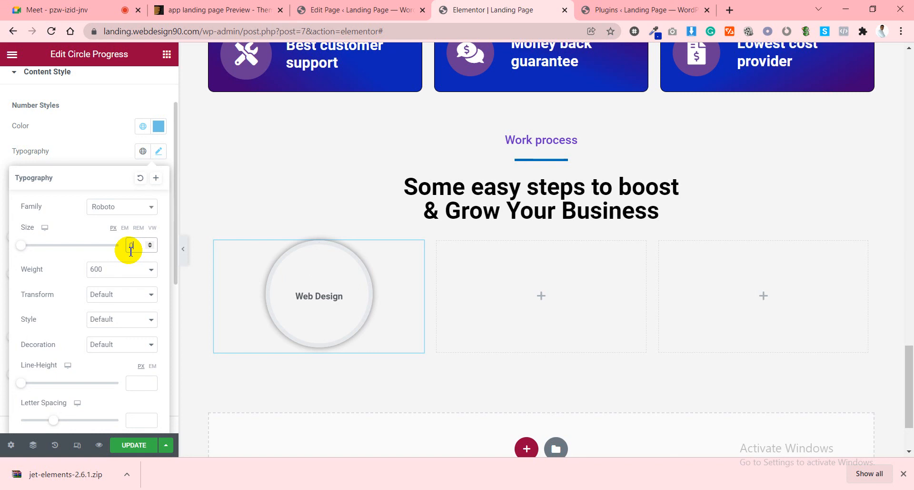
pyautogui.click(94, 139)
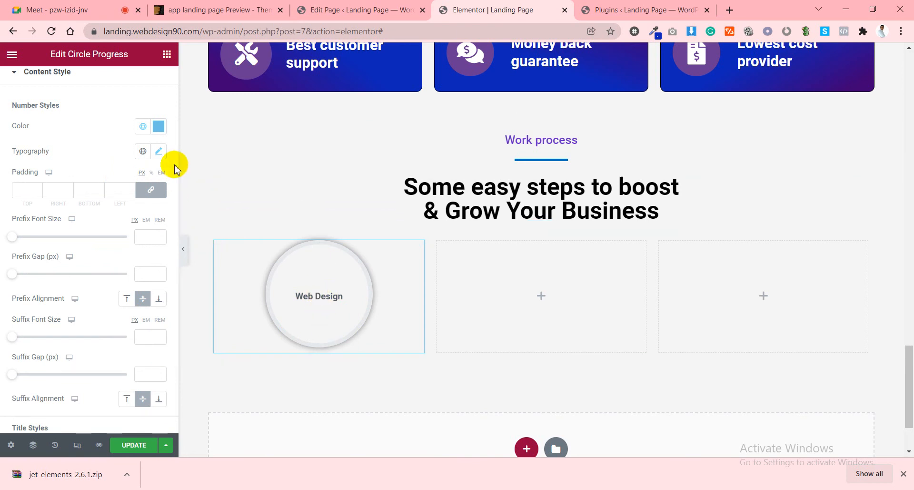
# Clear the number font size again so the percentage stays hidden.
pyautogui.click(159, 151)
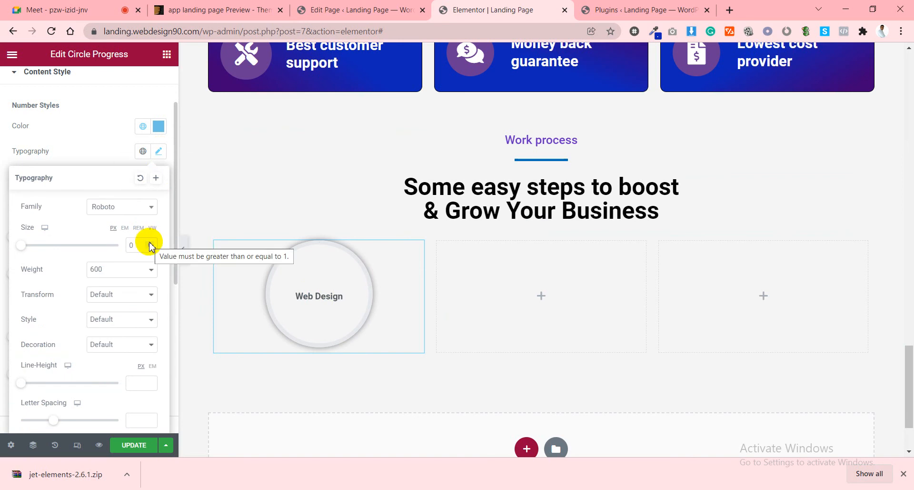
pyautogui.doubleClick(150, 244)
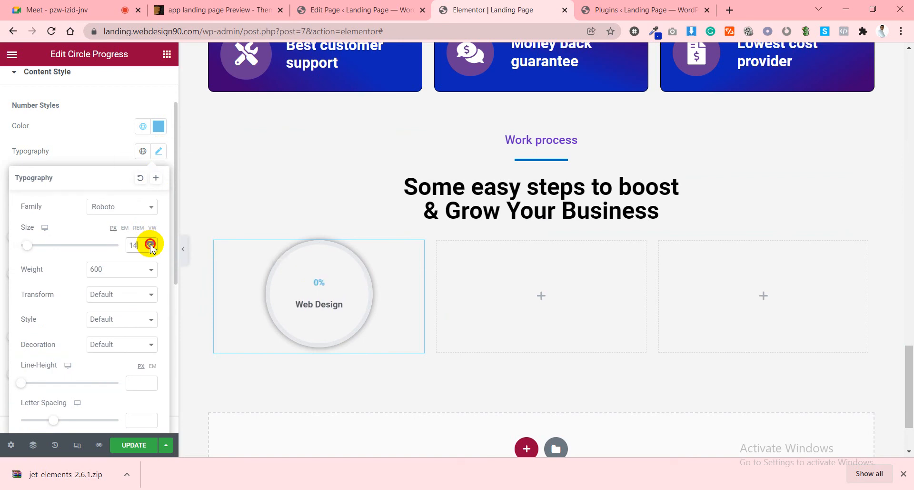
pyautogui.click(130, 250)
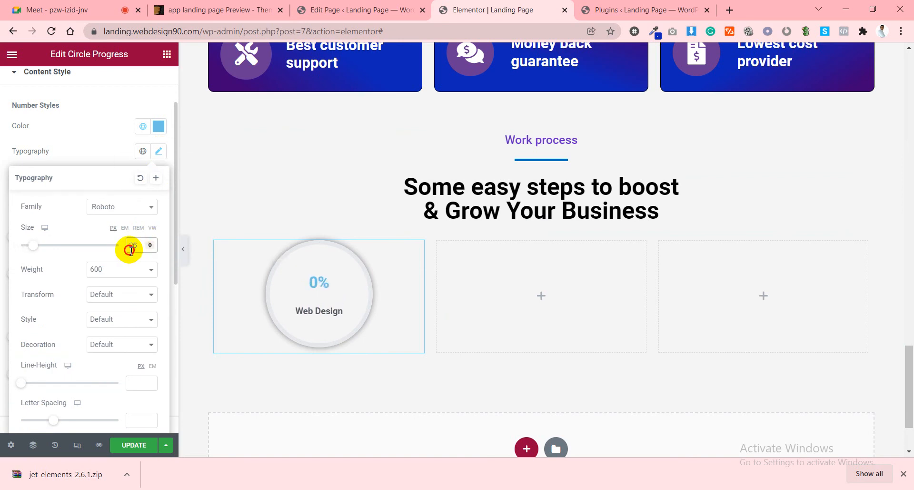
pyautogui.press('BackSpace')
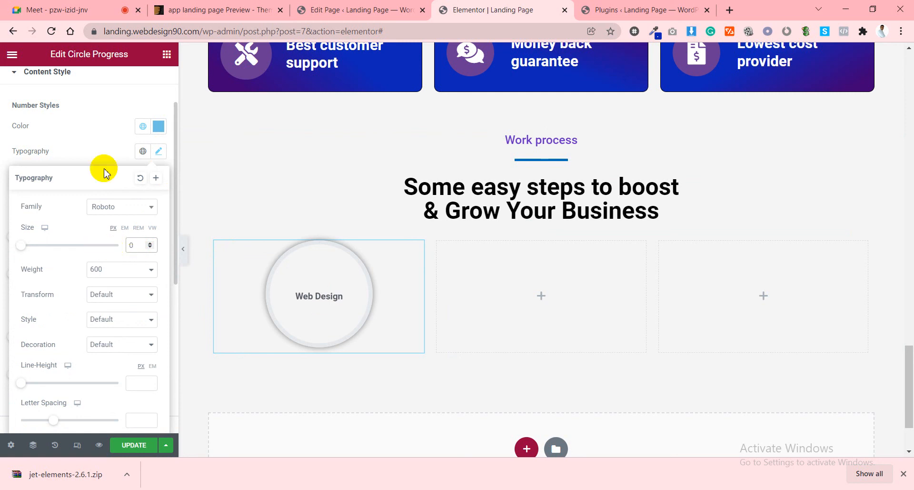
pyautogui.click(86, 135)
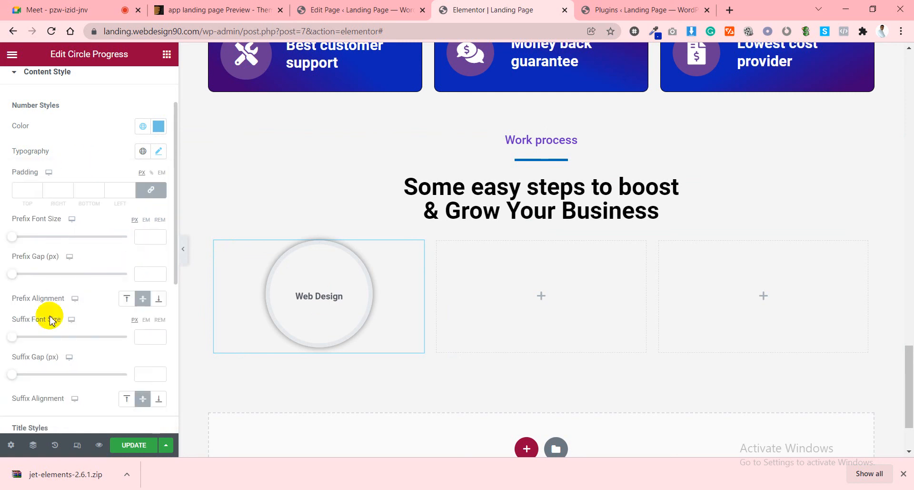
# Make the Web Design title colour black.
pyautogui.scroll(-2, 81, 316)
pyautogui.scroll(-5, 86, 324)
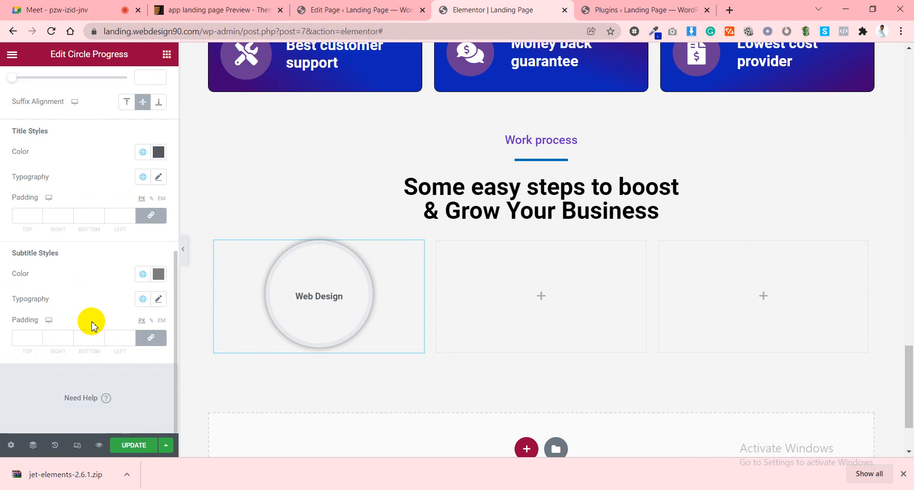
pyautogui.scroll(2, 94, 322)
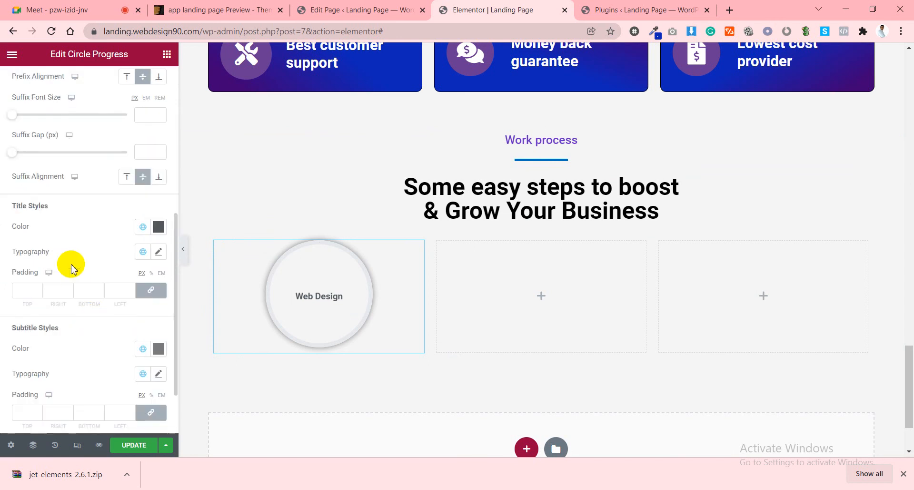
pyautogui.click(160, 230)
pyautogui.moveTo(118, 302); pyautogui.dragTo(156, 373)
pyautogui.click(92, 227)
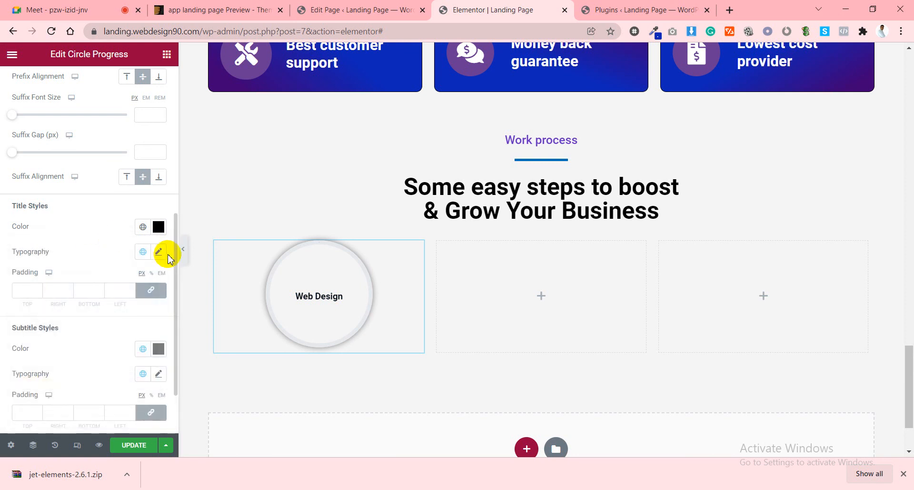
# Set the Web Design title font size to 25.
pyautogui.click(160, 253)
pyautogui.click(133, 346)
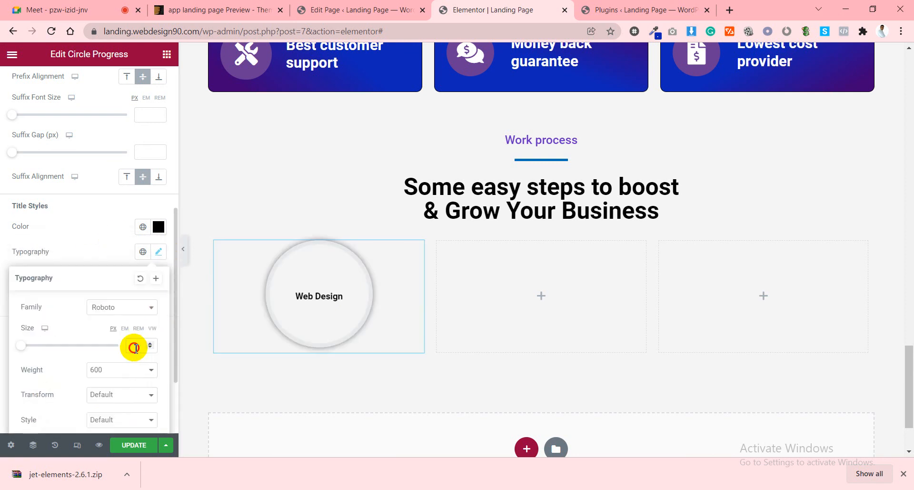
pyautogui.write('20')
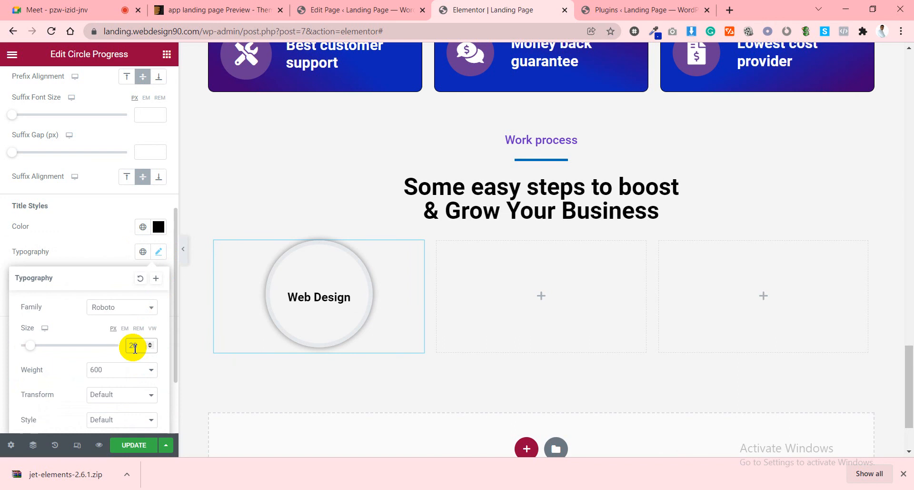
pyautogui.write('30')
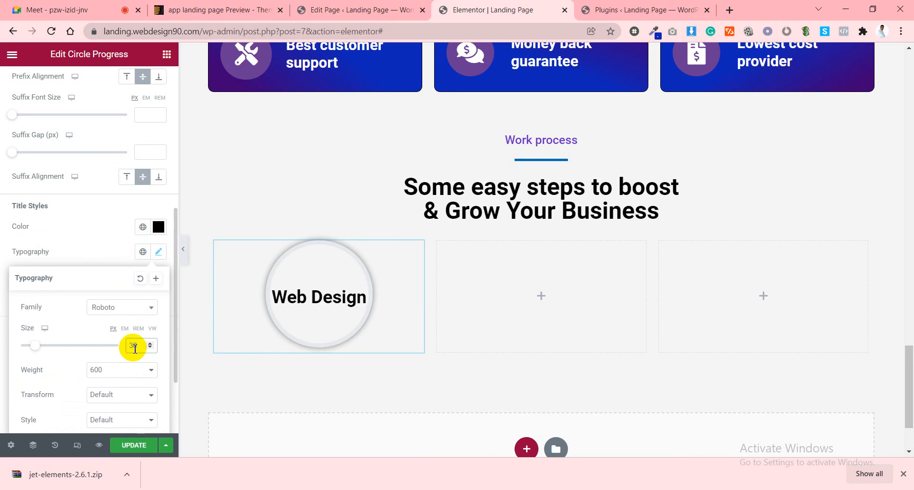
pyautogui.press('BackSpace')
pyautogui.press('BackSpace')
pyautogui.write('25')
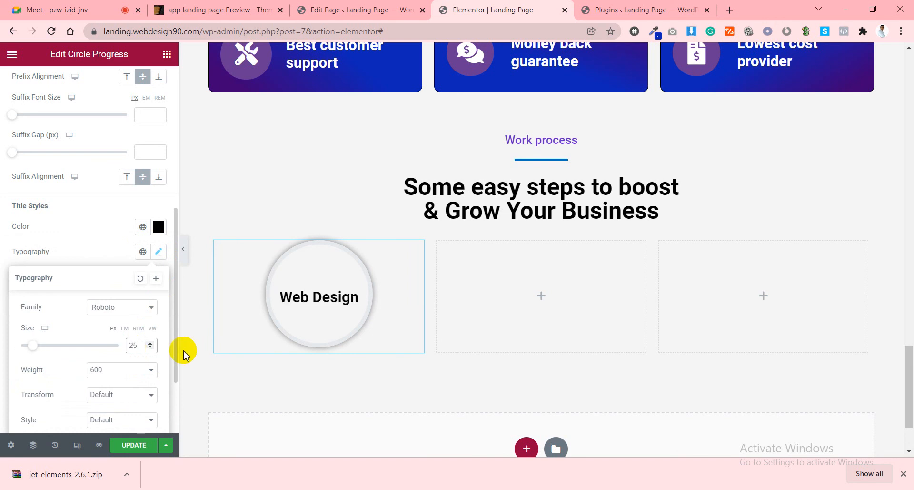
pyautogui.click(96, 231)
# Try red, pale pink and Theme Color 1 blue as the circle fill.
pyautogui.scroll(3, 114, 243)
pyautogui.scroll(3, 114, 243)
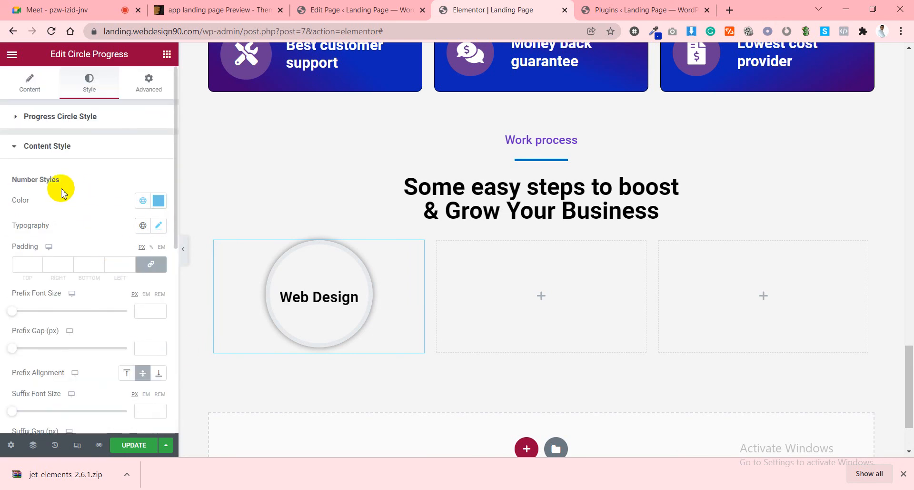
pyautogui.click(60, 118)
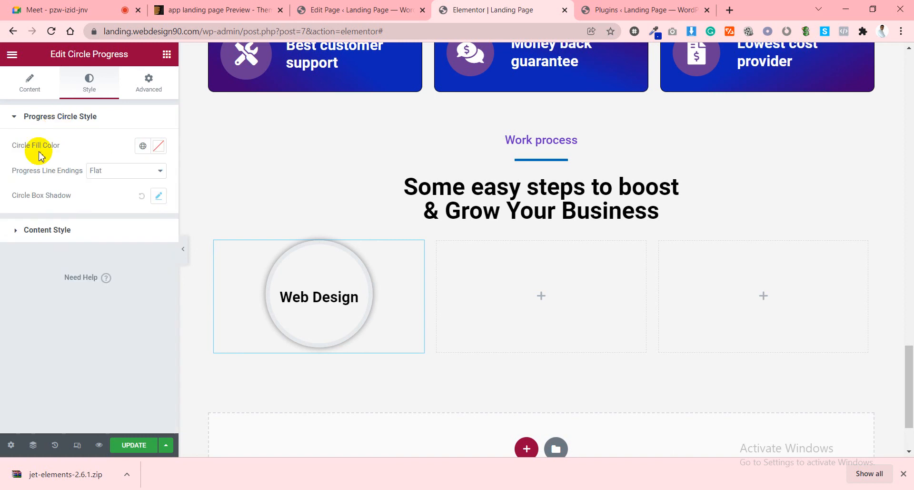
pyautogui.click(159, 147)
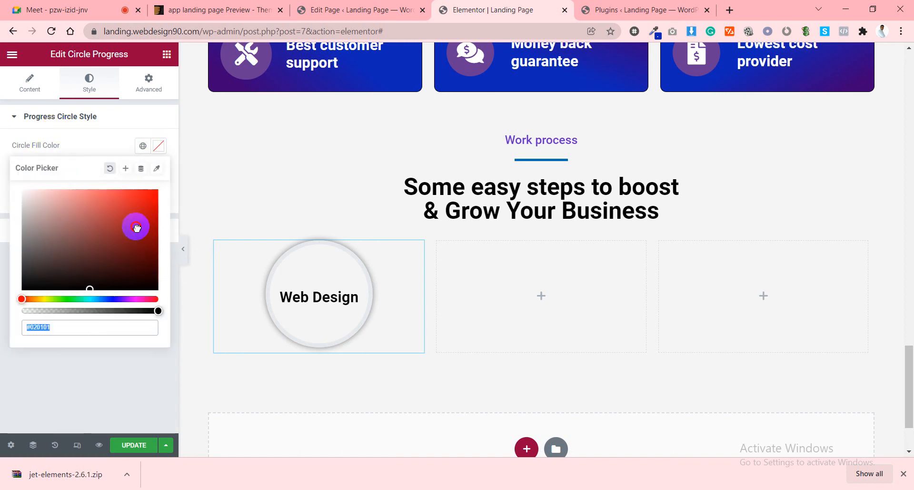
pyautogui.click(138, 232)
pyautogui.click(38, 202)
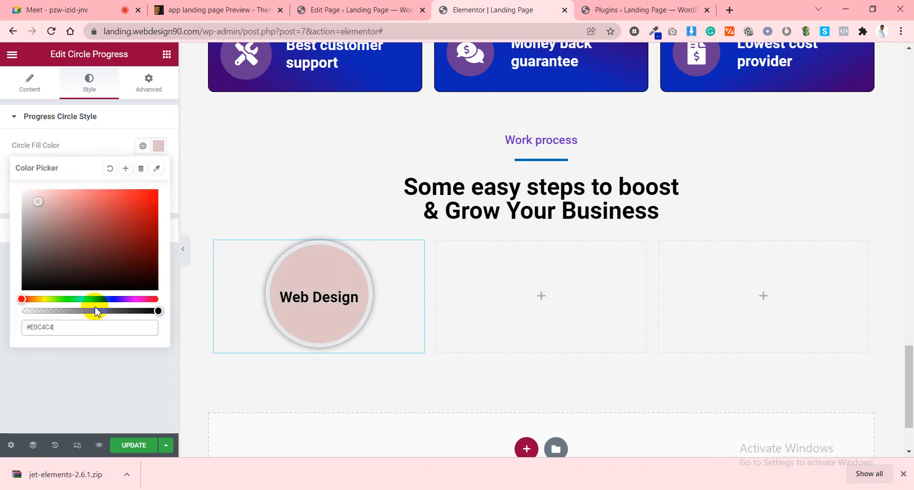
pyautogui.click(142, 147)
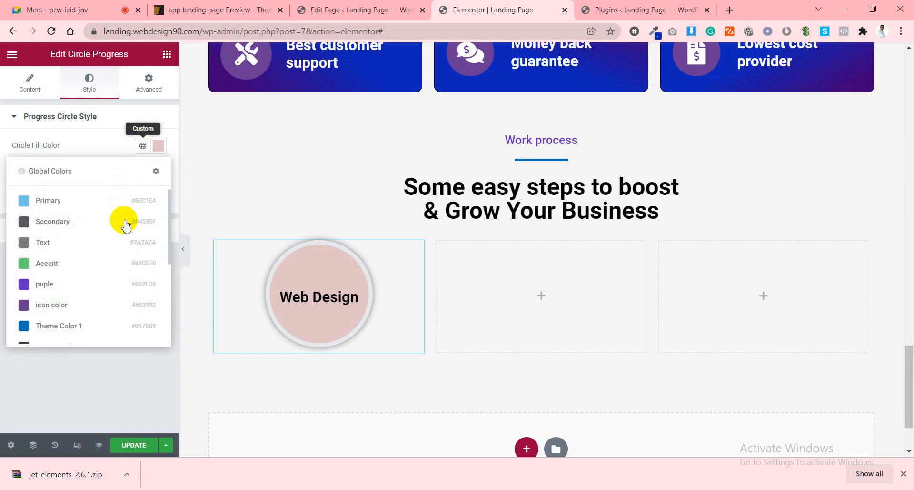
pyautogui.scroll(-2, 58, 314)
pyautogui.scroll(-1, 61, 318)
pyautogui.click(58, 206)
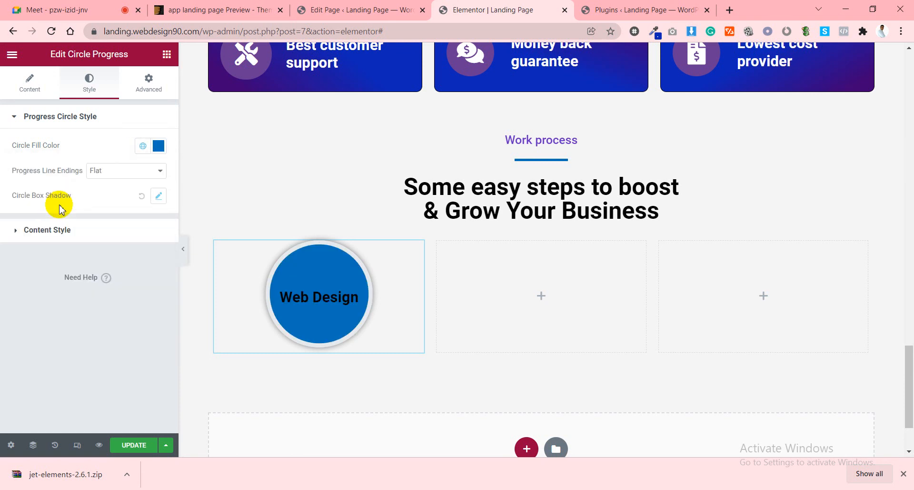
# Fill the circle with the purple 'icon color' global colour.
pyautogui.click(144, 146)
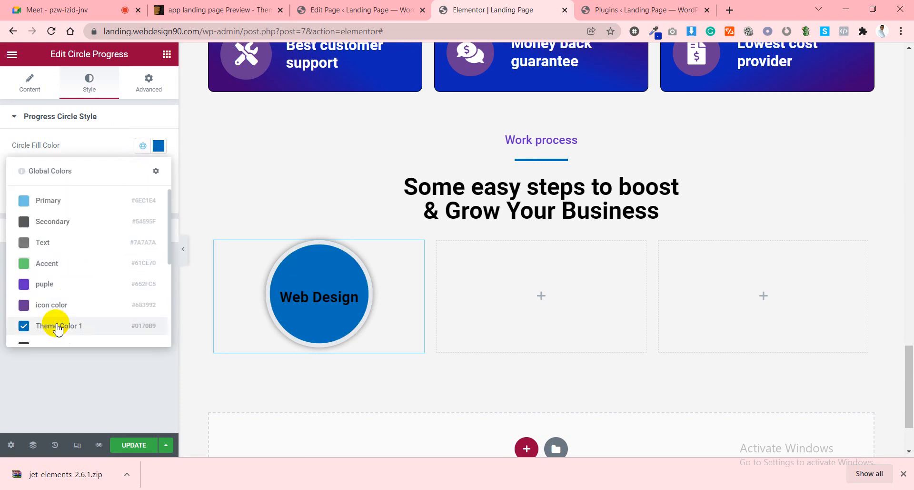
pyautogui.scroll(-3, 58, 322)
pyautogui.scroll(4, 60, 324)
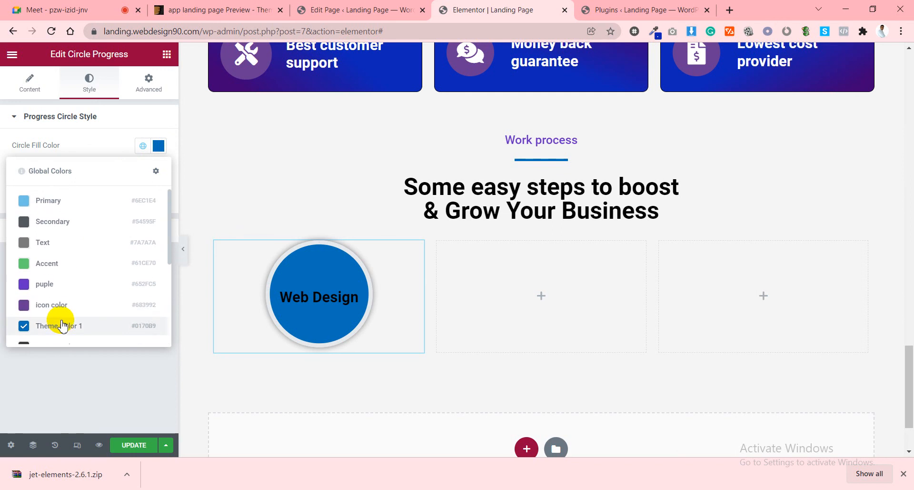
pyautogui.click(46, 285)
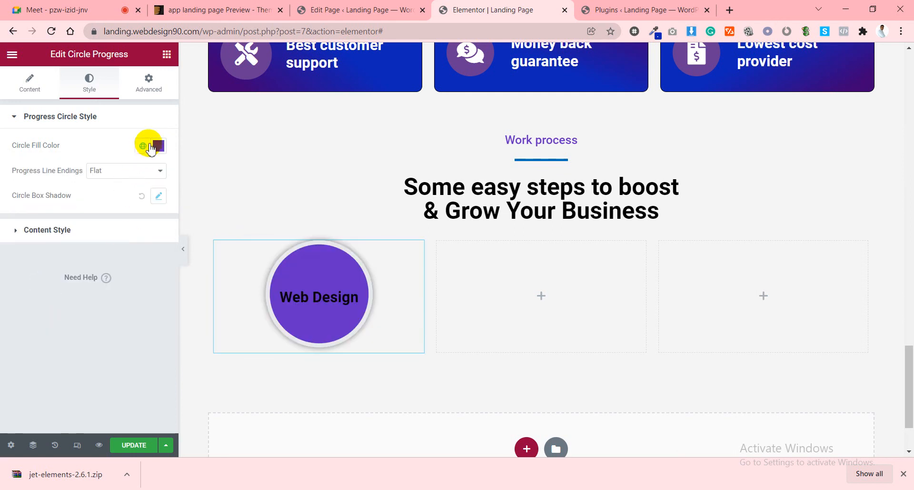
pyautogui.click(143, 145)
pyautogui.click(42, 304)
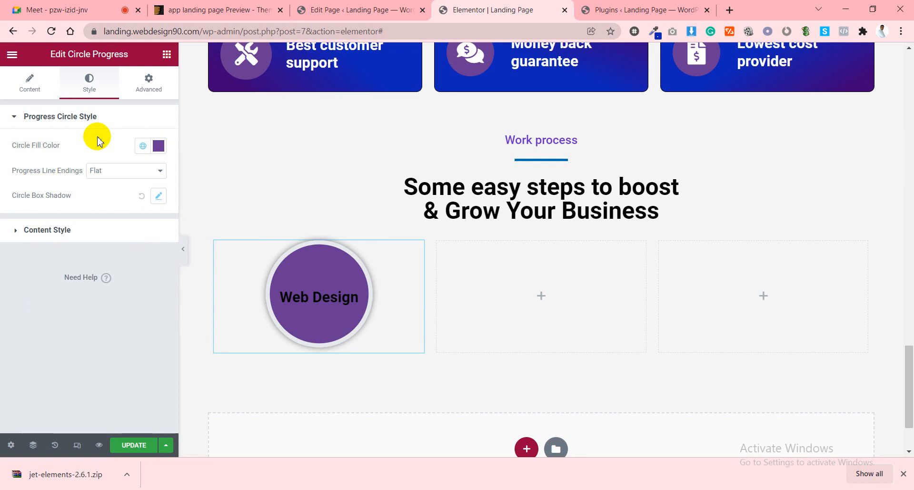
# Give the progress line Rounded endings and make the title text white.
pyautogui.click(107, 170)
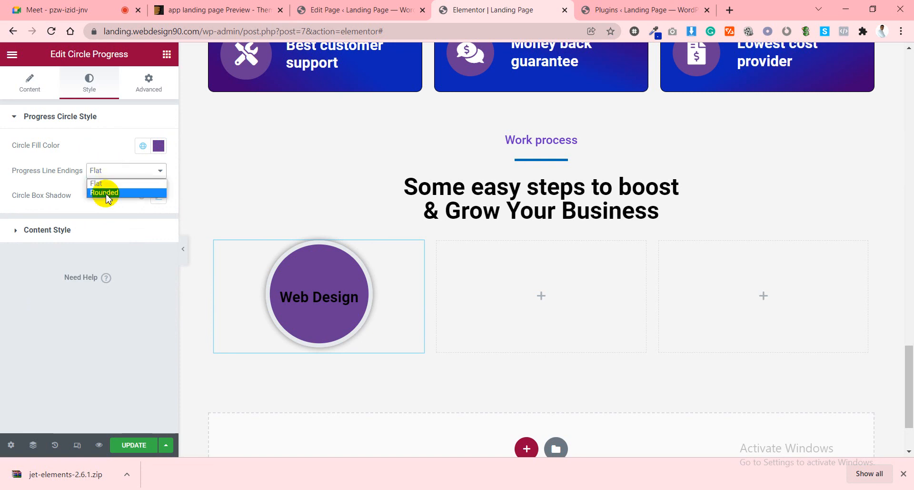
pyautogui.click(101, 192)
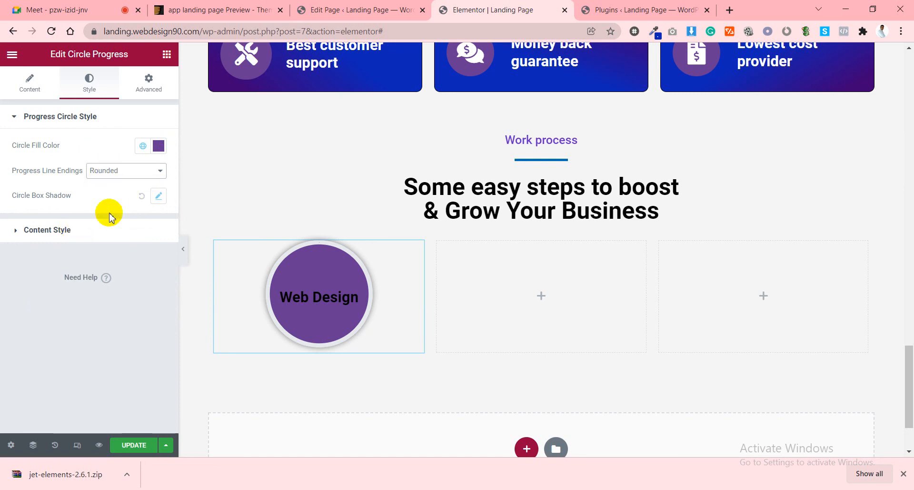
pyautogui.click(64, 231)
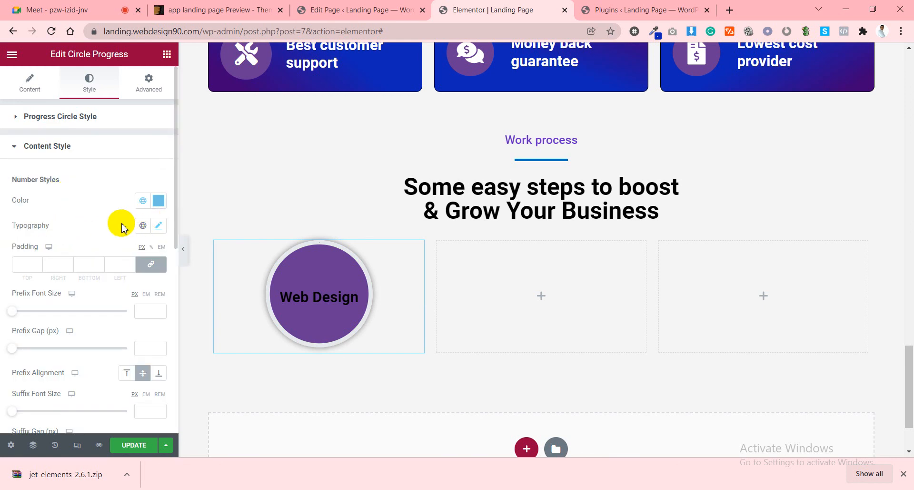
pyautogui.scroll(-2, 122, 228)
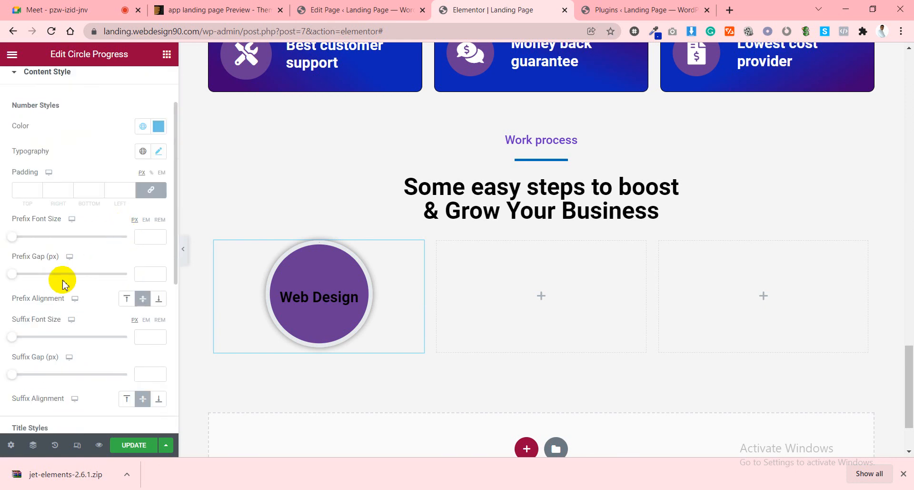
pyautogui.scroll(-3, 53, 271)
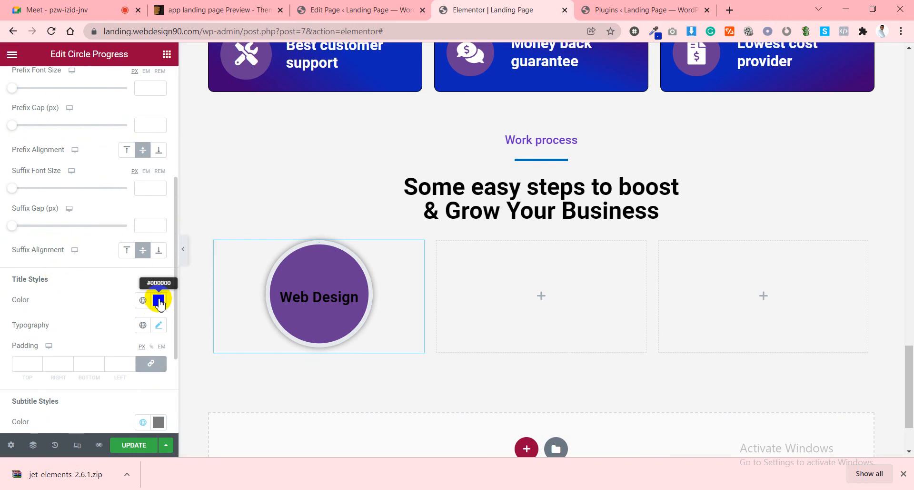
pyautogui.click(158, 300)
pyautogui.moveTo(69, 177); pyautogui.dragTo(4, 128)
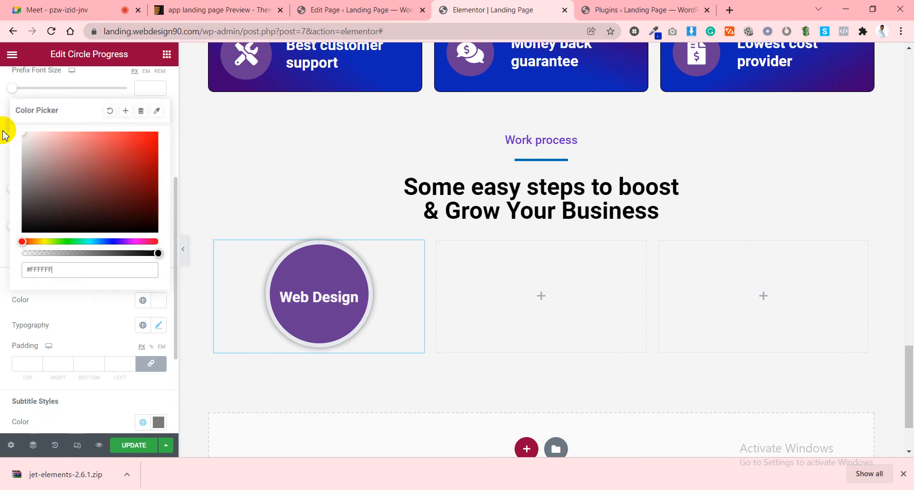
pyautogui.click(81, 310)
pyautogui.scroll(-3, 85, 322)
pyautogui.scroll(8, 83, 319)
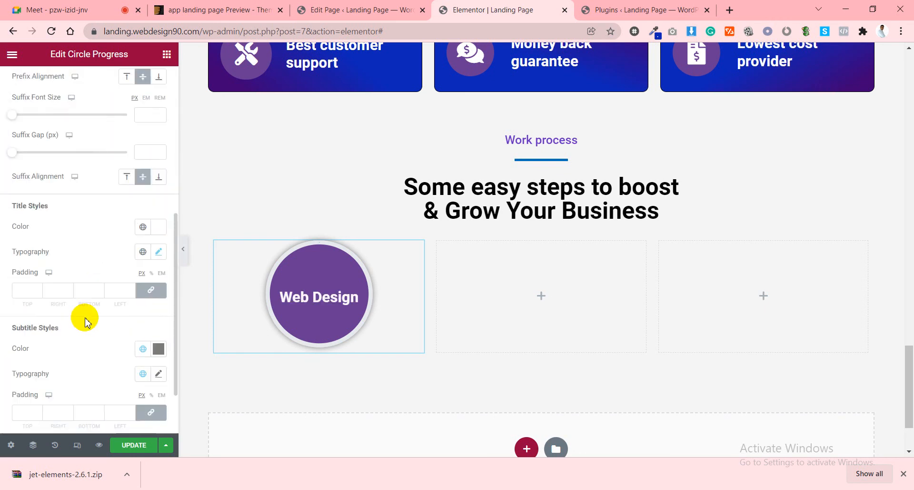
# Try a dark blue, then a blue-to-purple gradient for the background stroke, and revert to solid colour.
pyautogui.click(38, 90)
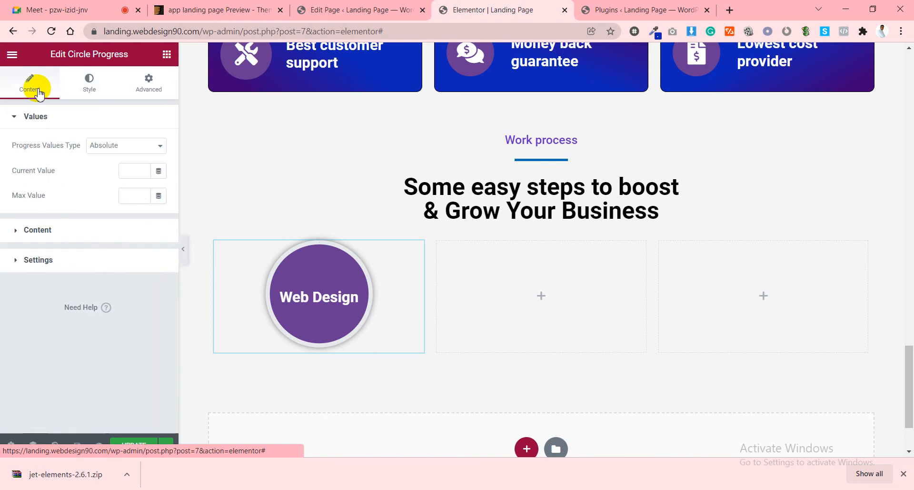
pyautogui.click(61, 233)
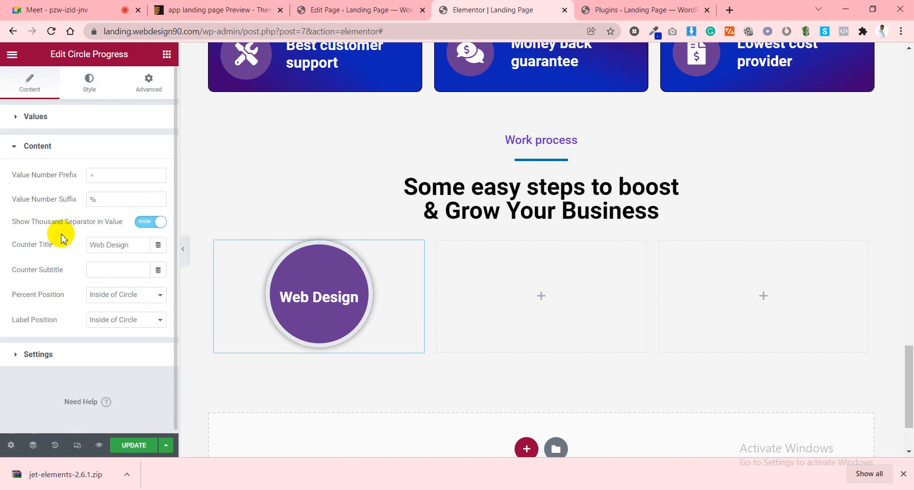
pyautogui.click(55, 355)
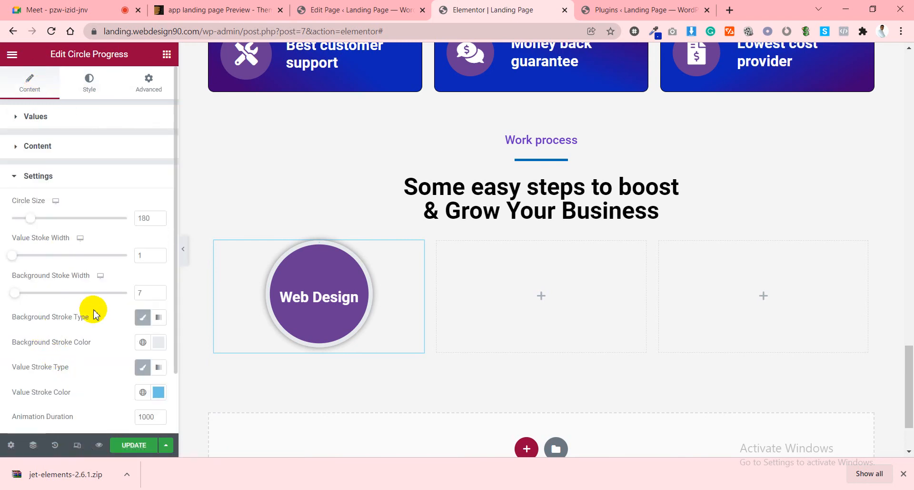
pyautogui.scroll(-2, 98, 355)
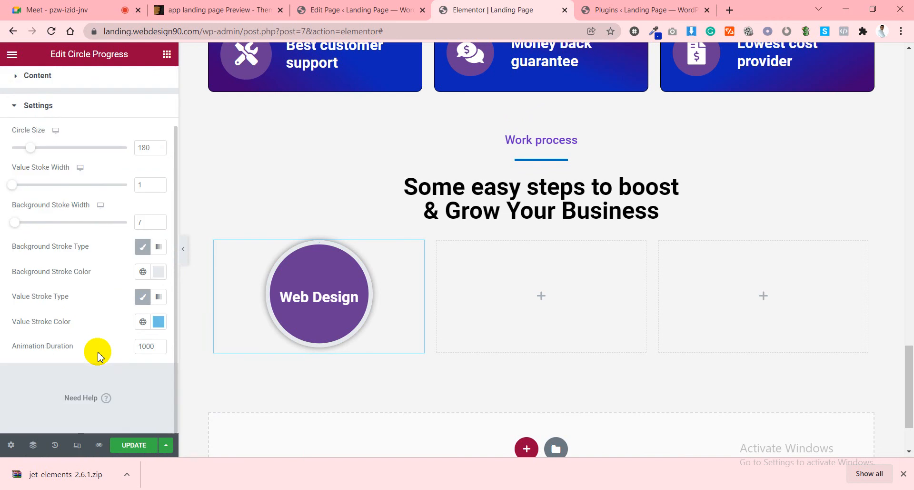
pyautogui.click(159, 271)
pyautogui.click(113, 167)
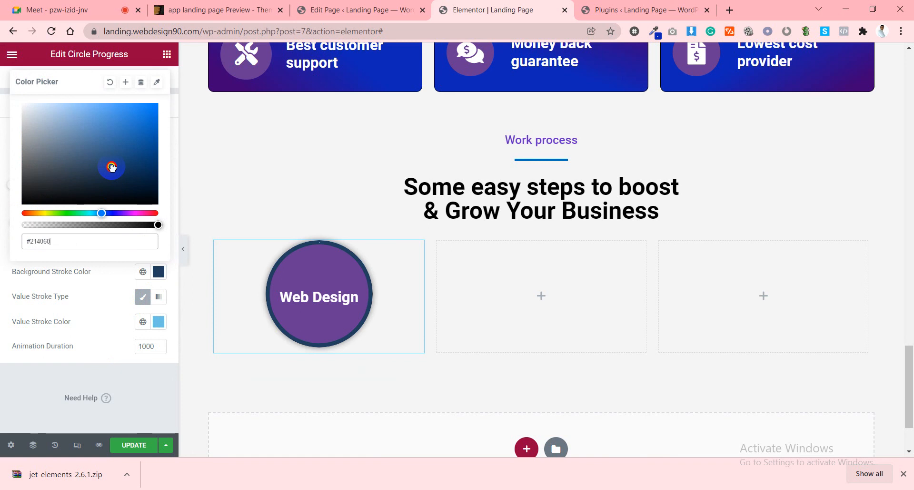
pyautogui.click(105, 261)
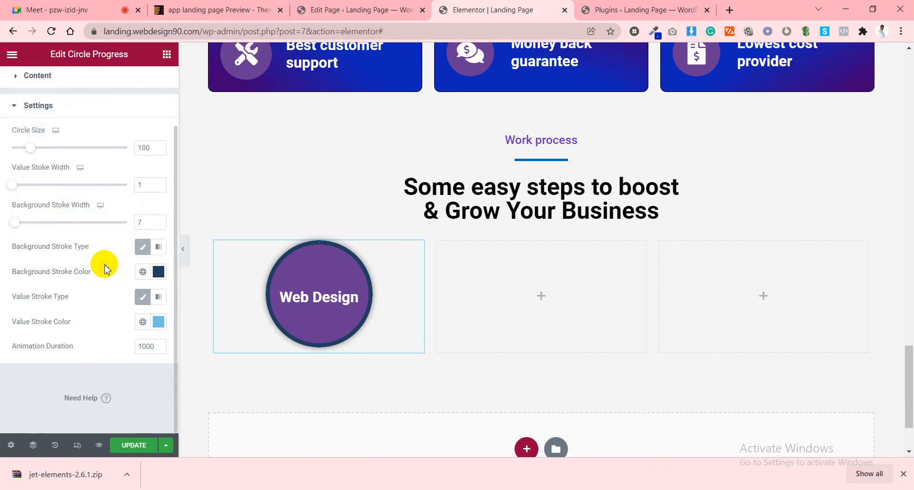
pyautogui.click(159, 247)
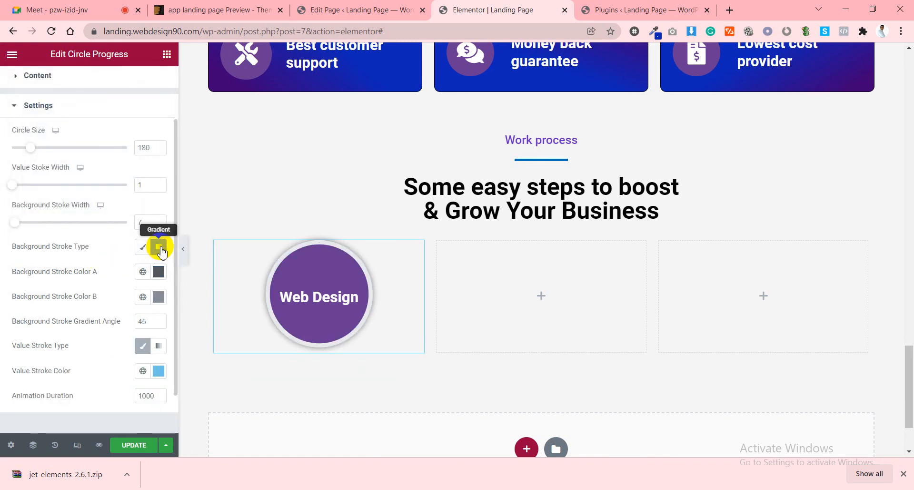
pyautogui.click(141, 271)
pyautogui.click(49, 236)
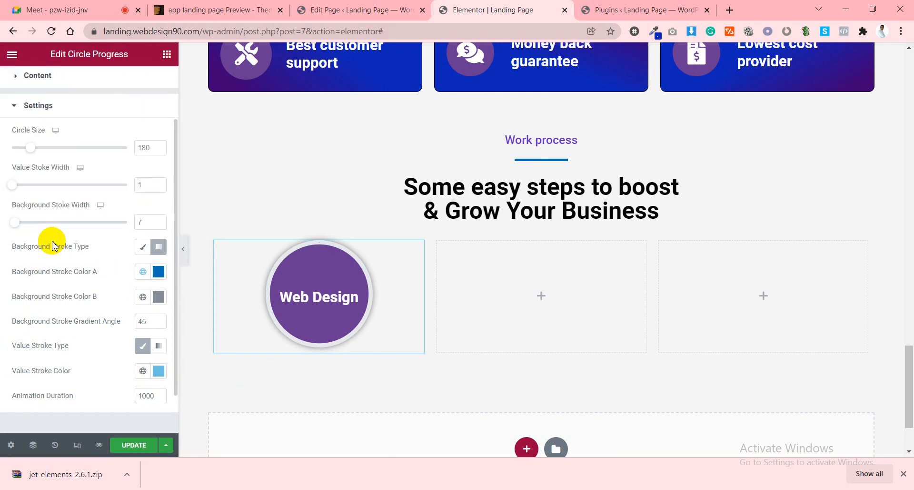
pyautogui.click(143, 297)
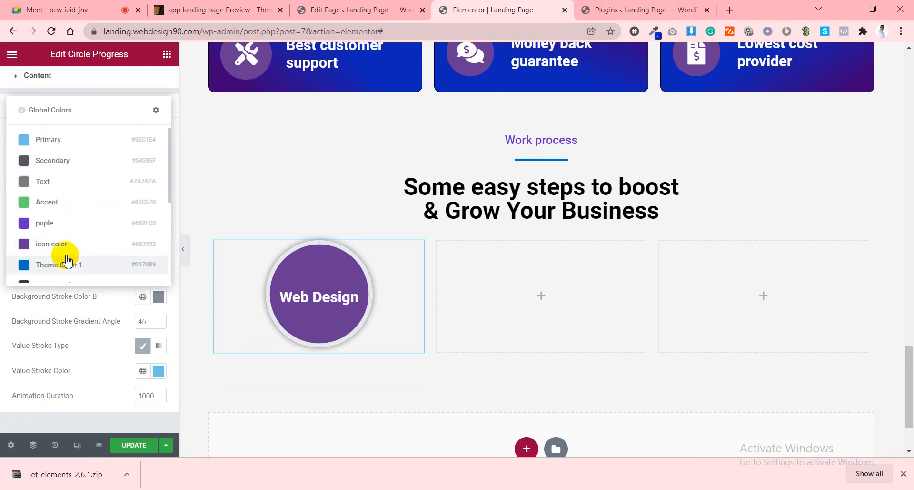
pyautogui.click(55, 230)
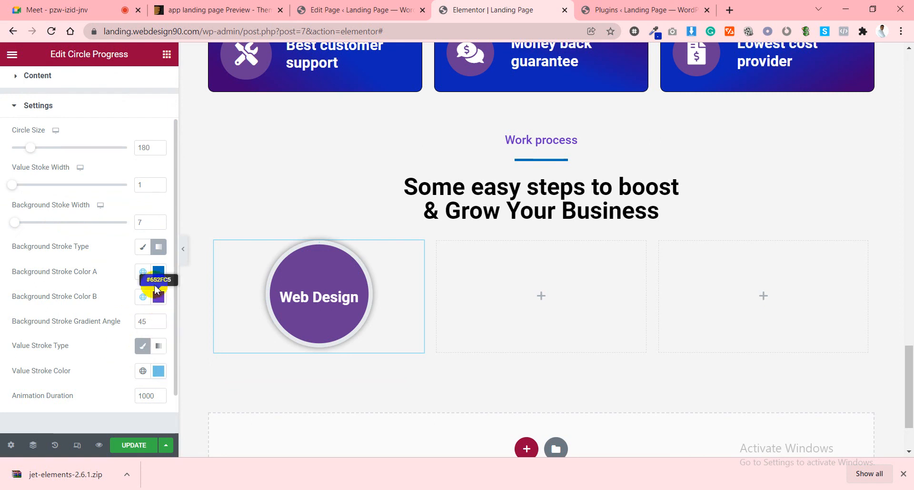
pyautogui.click(144, 249)
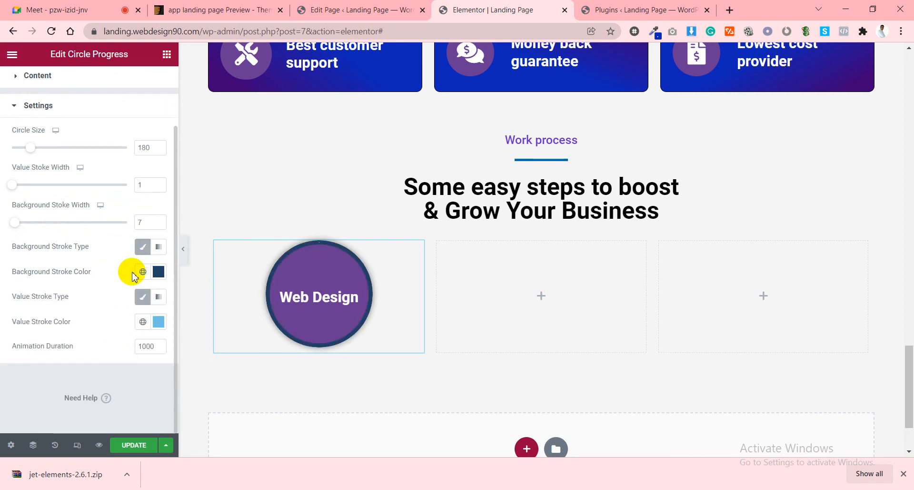
# Set the background stroke colour to a vivid bright blue.
pyautogui.click(158, 271)
pyautogui.moveTo(133, 185)
pyautogui.mouseDown()
pyautogui.moveTo(110, 169)
pyautogui.moveTo(96, 178)
pyautogui.moveTo(143, 188)
pyautogui.moveTo(137, 161)
pyautogui.mouseUp()
pyautogui.click(70, 213)
pyautogui.click(135, 164)
pyautogui.moveTo(118, 218); pyautogui.dragTo(102, 216)
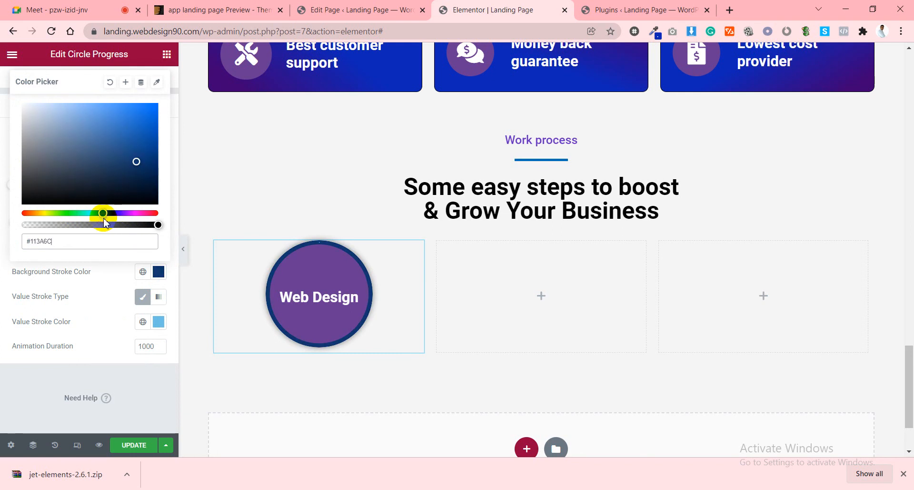
pyautogui.moveTo(136, 125); pyautogui.dragTo(142, 123)
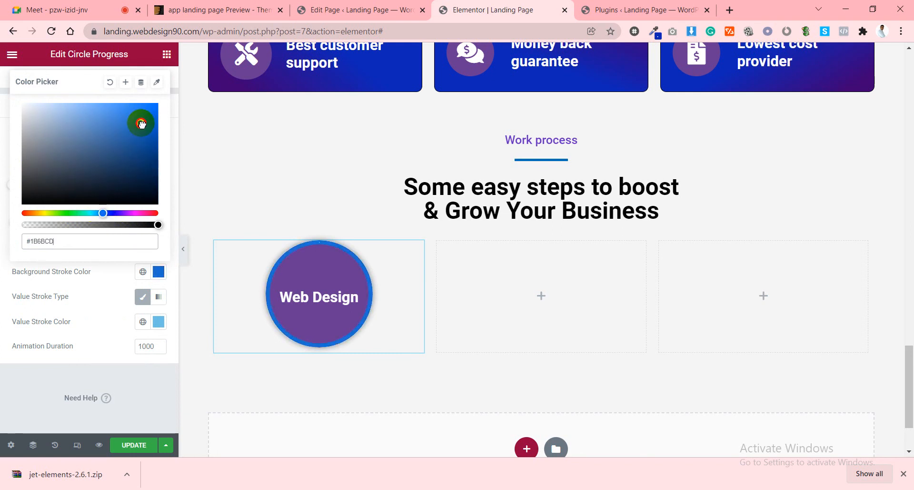
pyautogui.click(98, 288)
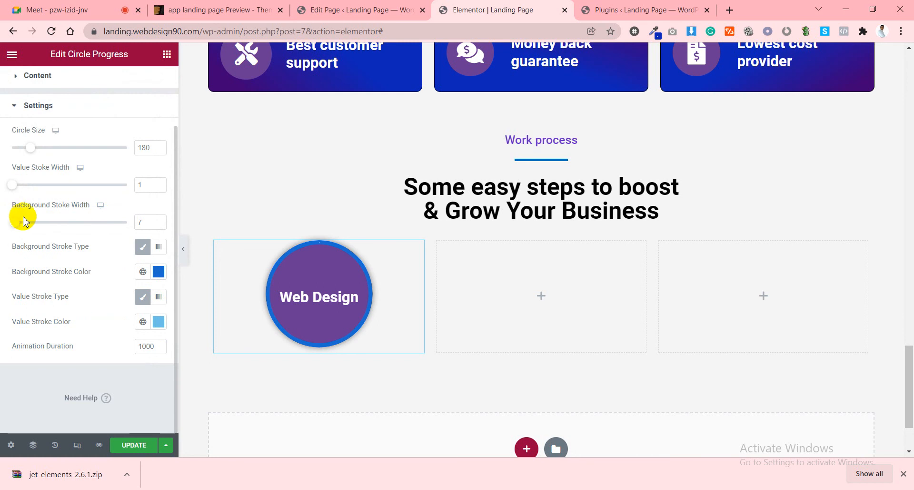
# Set the Background Stroke Width to 3.
pyautogui.click(15, 223)
pyautogui.moveTo(17, 223)
pyautogui.mouseDown()
pyautogui.moveTo(81, 220)
pyautogui.moveTo(3, 220)
pyautogui.moveTo(29, 226)
pyautogui.mouseUp()
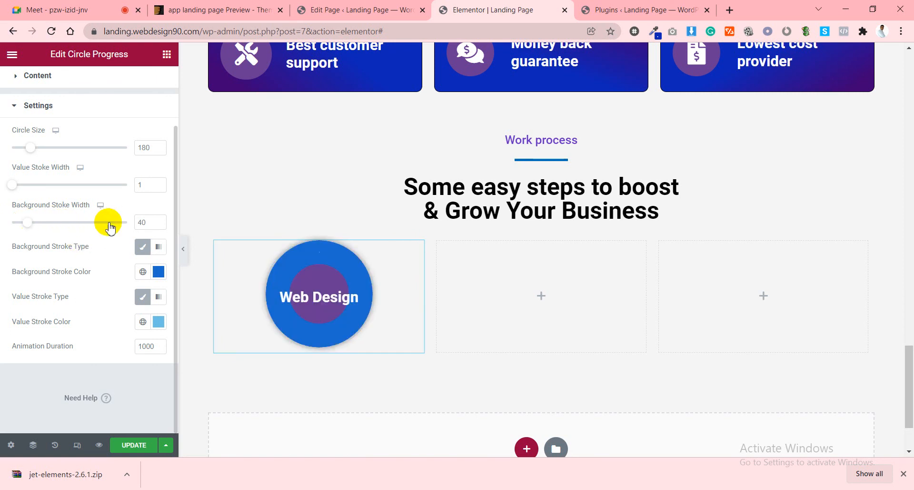
pyautogui.doubleClick(144, 220)
pyautogui.write('3')
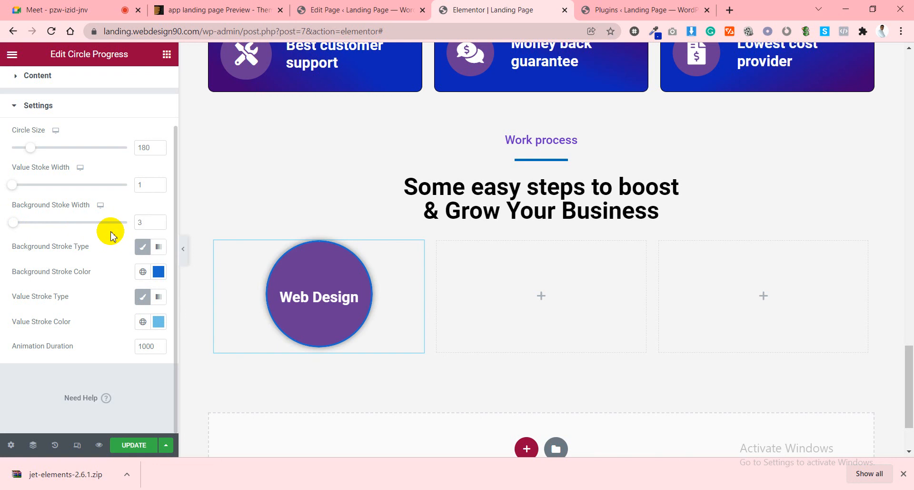
pyautogui.scroll(2, 111, 236)
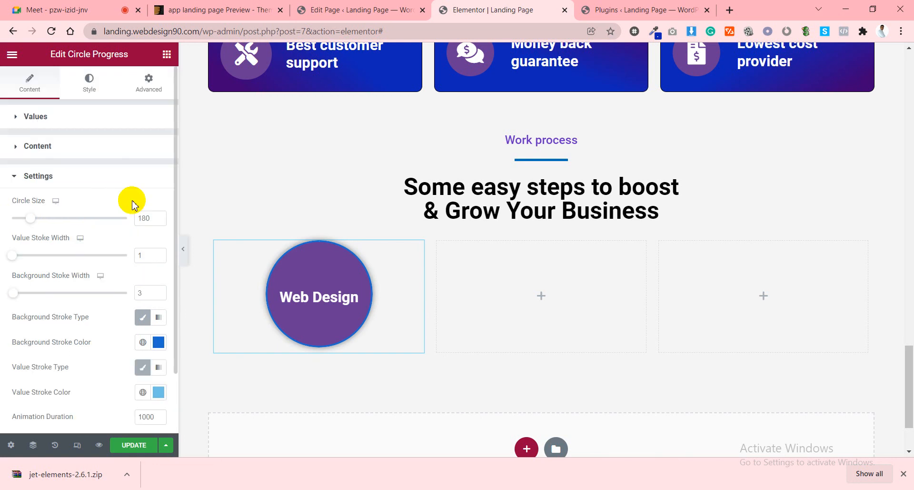
# Adjust the Circle Size slider on the Web Design circle until it reads 193.
pyautogui.doubleClick(142, 218)
pyautogui.write('1')
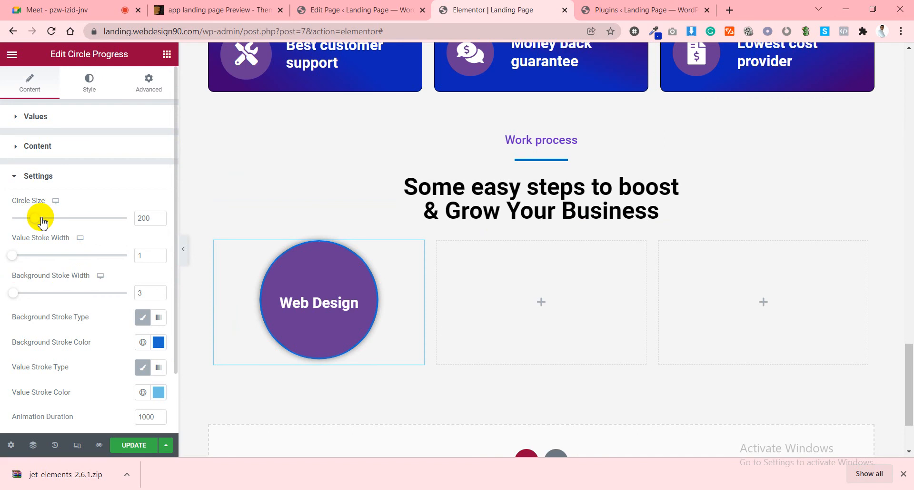
pyautogui.moveTo(42, 220)
pyautogui.mouseDown()
pyautogui.moveTo(49, 217)
pyautogui.moveTo(23, 219)
pyautogui.moveTo(38, 219)
pyautogui.mouseUp()
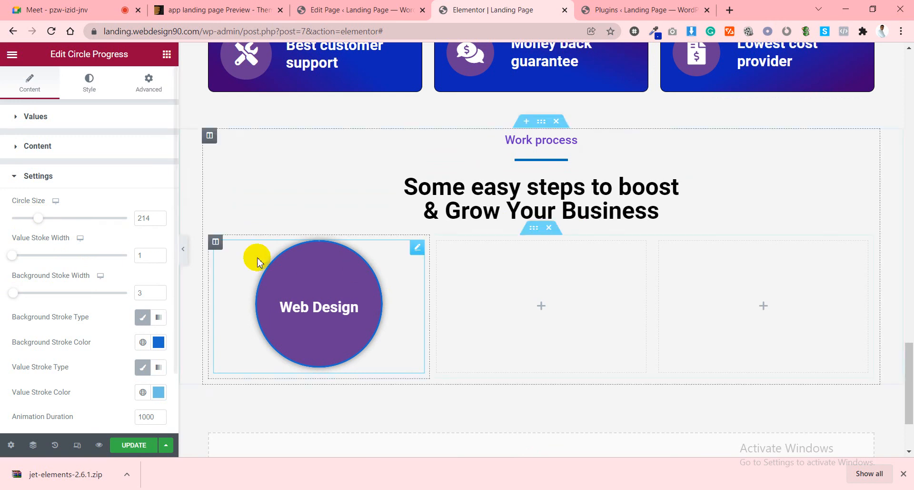
pyautogui.moveTo(40, 219); pyautogui.dragTo(37, 223)
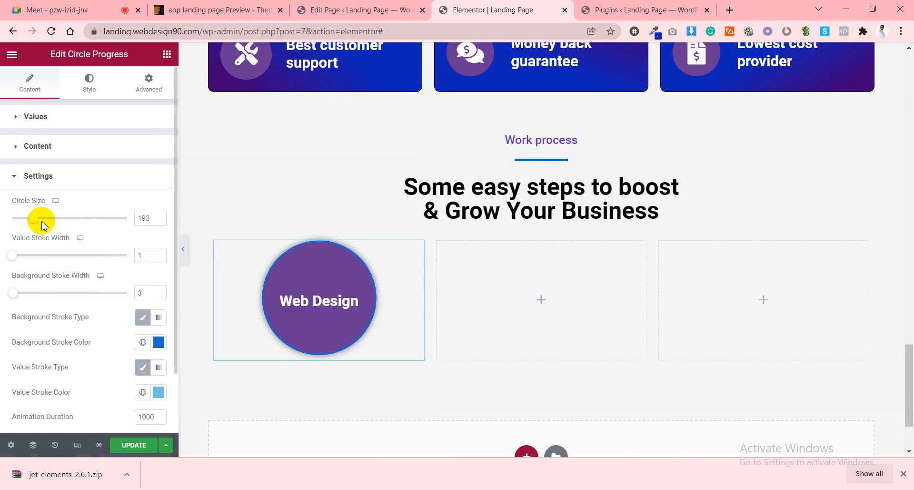
pyautogui.click(51, 117)
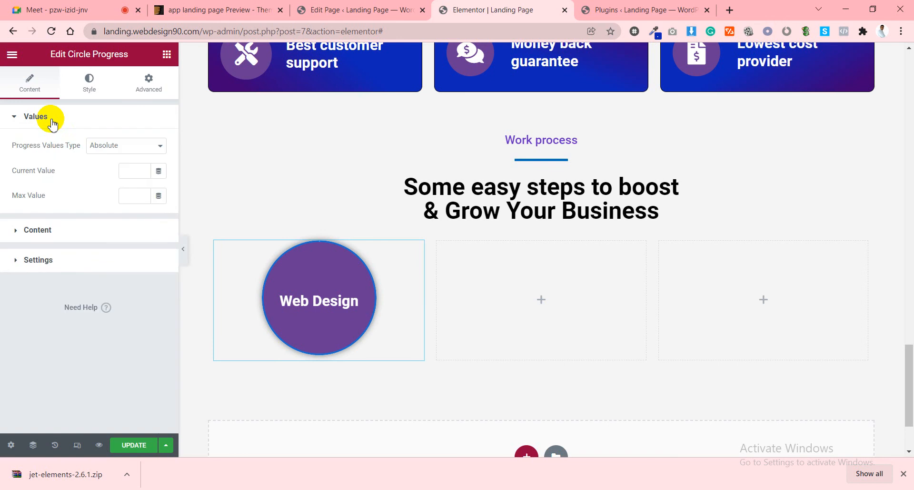
# Enter values 01 and maximum 100, measure progress as a percentage, and set Current Percent to 76.
pyautogui.click(90, 85)
pyautogui.click(28, 92)
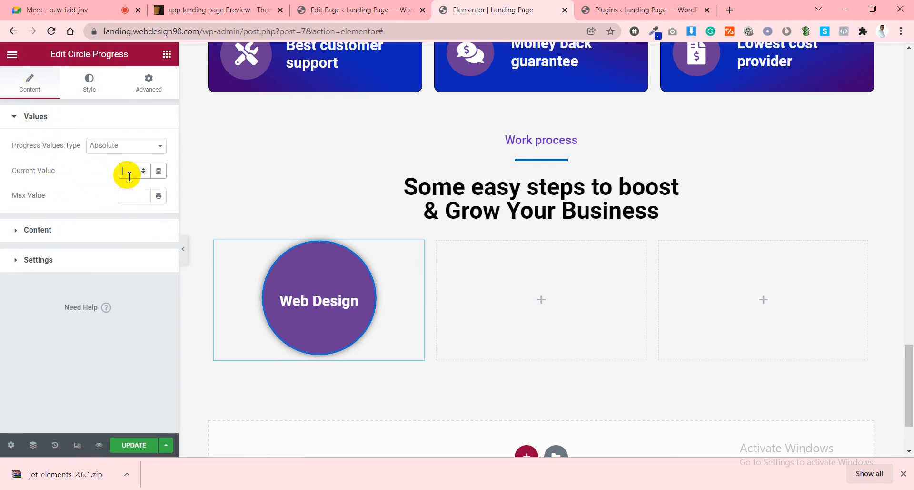
pyautogui.write('01')
pyautogui.click(134, 197)
pyautogui.write('100')
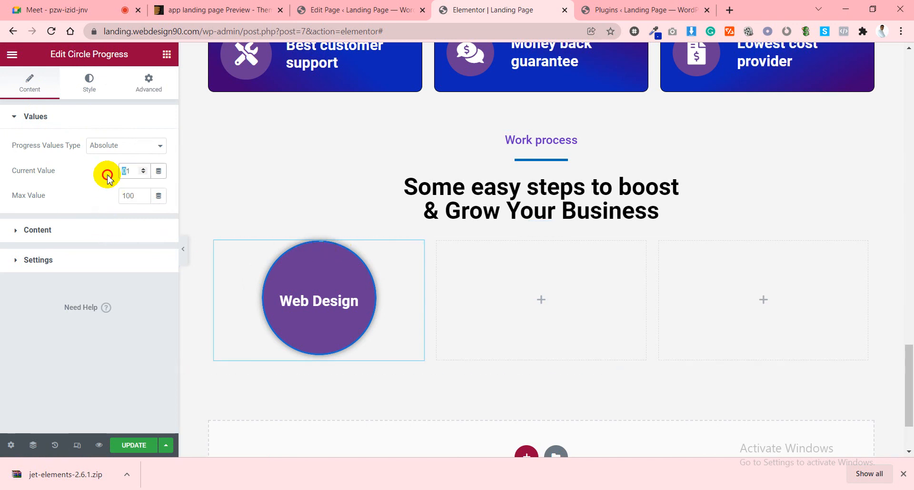
pyautogui.click(106, 146)
pyautogui.click(105, 161)
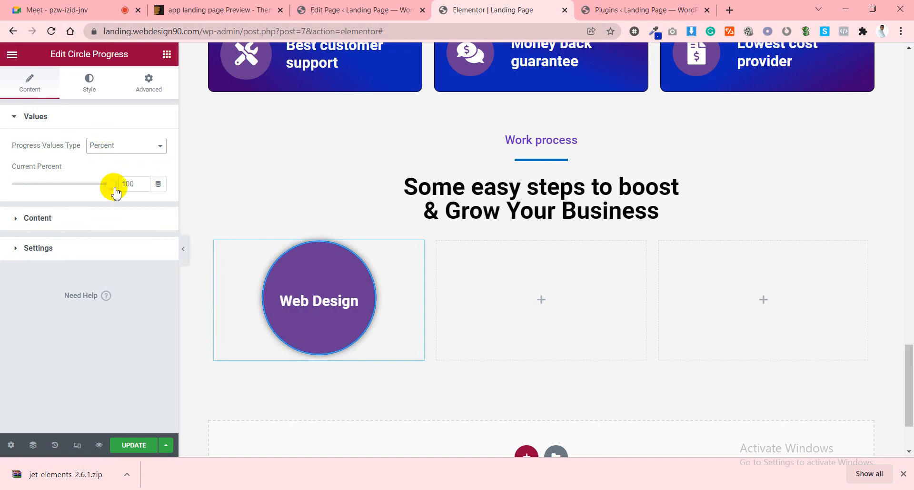
pyautogui.moveTo(112, 183); pyautogui.dragTo(78, 188)
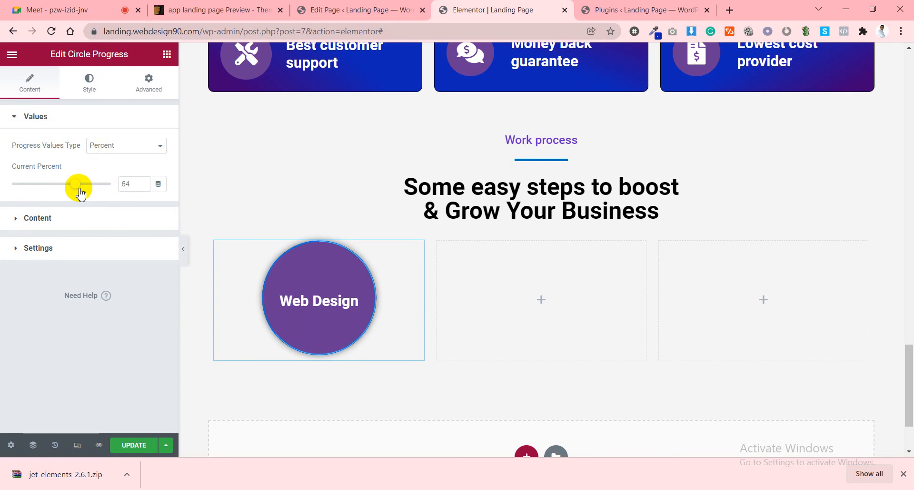
pyautogui.moveTo(75, 184)
pyautogui.mouseDown()
pyautogui.moveTo(66, 186)
pyautogui.moveTo(88, 186)
pyautogui.mouseUp()
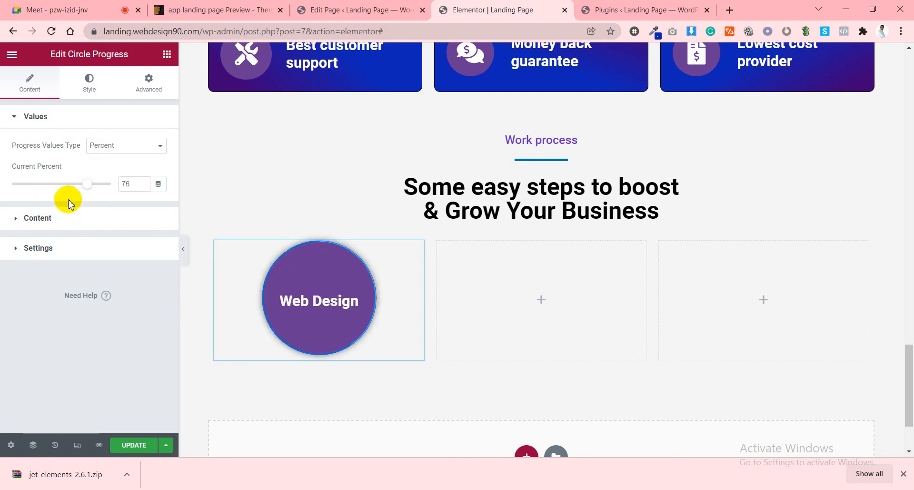
pyautogui.click(88, 84)
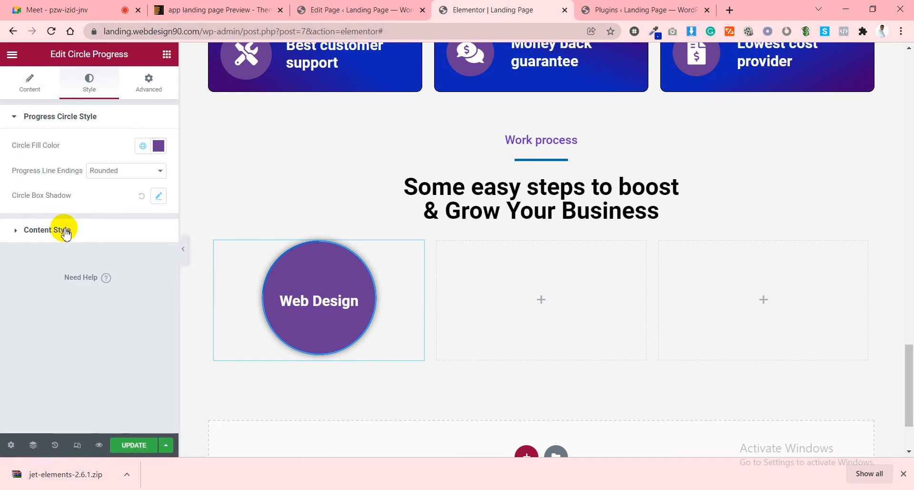
# Set the Circle Fill Color to deep purple #502C71.
pyautogui.click(159, 145)
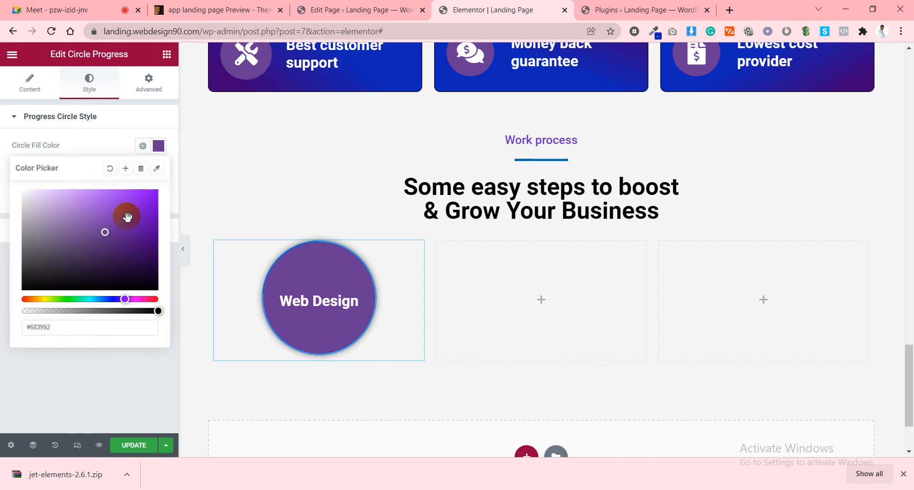
pyautogui.moveTo(105, 231)
pyautogui.mouseDown()
pyautogui.moveTo(49, 198)
pyautogui.moveTo(105, 246)
pyautogui.mouseUp()
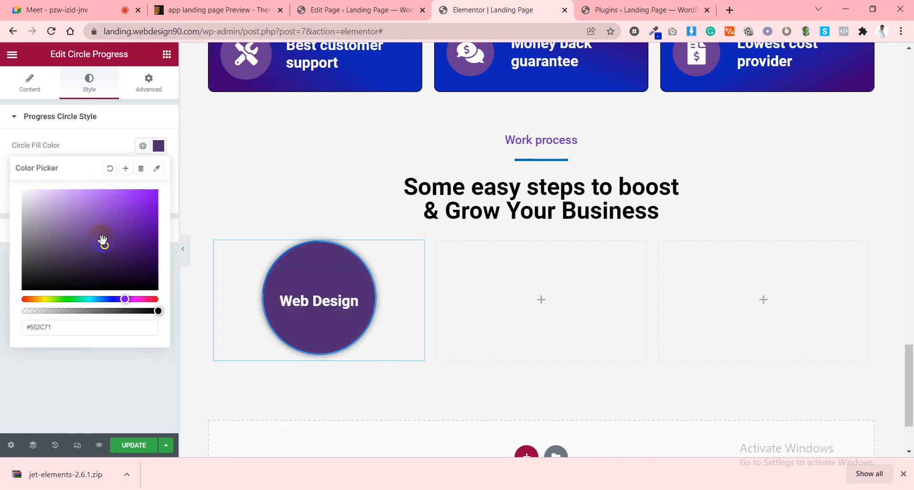
pyautogui.click(88, 119)
# Set the number colour in Content Style to black.
pyautogui.click(79, 147)
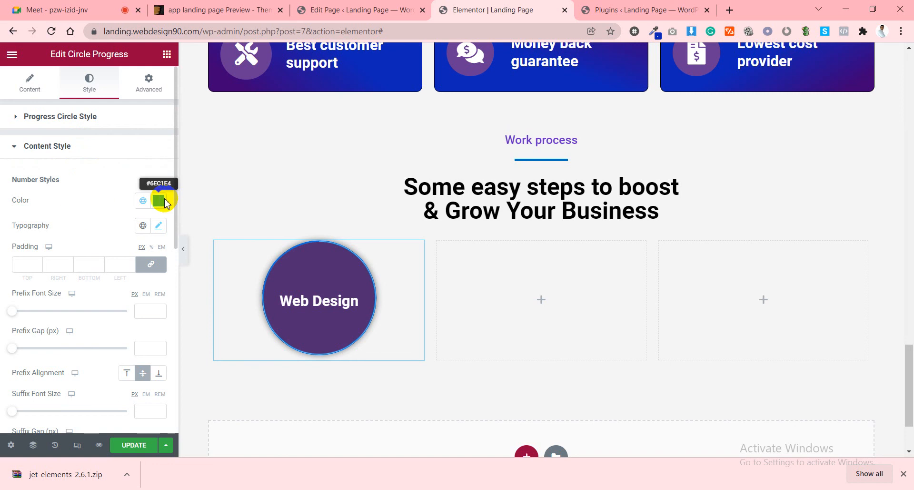
pyautogui.click(158, 200)
pyautogui.moveTo(110, 275); pyautogui.dragTo(23, 265)
pyautogui.moveTo(2, 233); pyautogui.dragTo(163, 353)
pyautogui.click(94, 180)
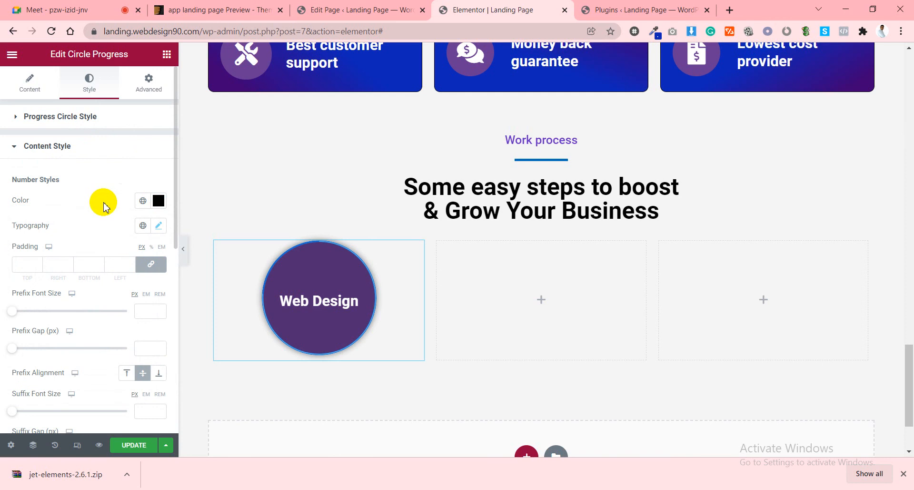
pyautogui.scroll(-6, 104, 206)
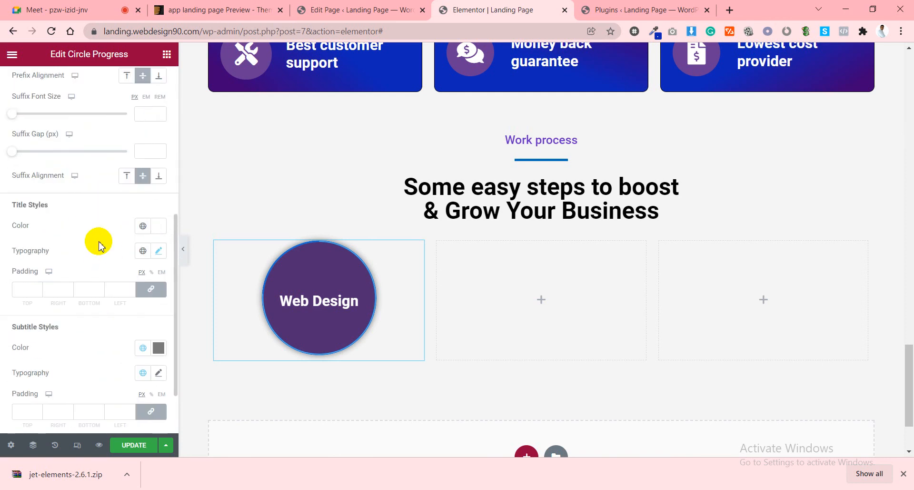
pyautogui.scroll(-2, 103, 247)
pyautogui.scroll(7, 102, 248)
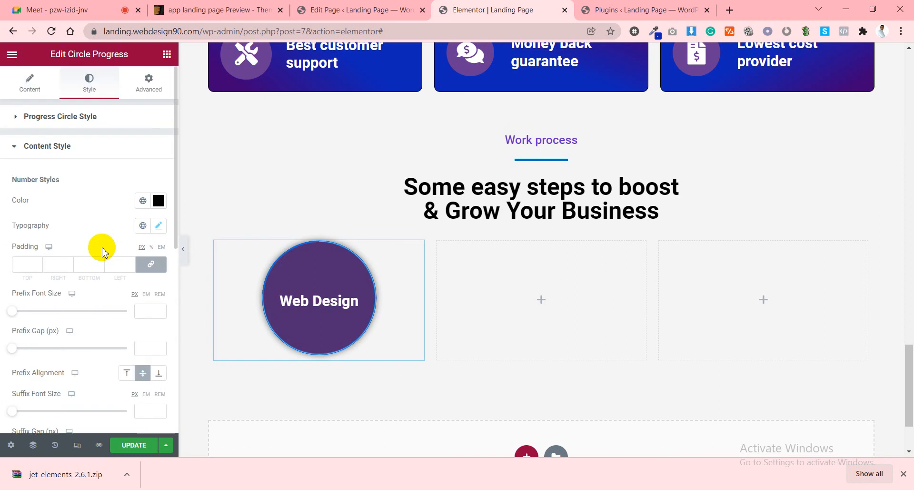
pyautogui.click(71, 119)
pyautogui.click(26, 91)
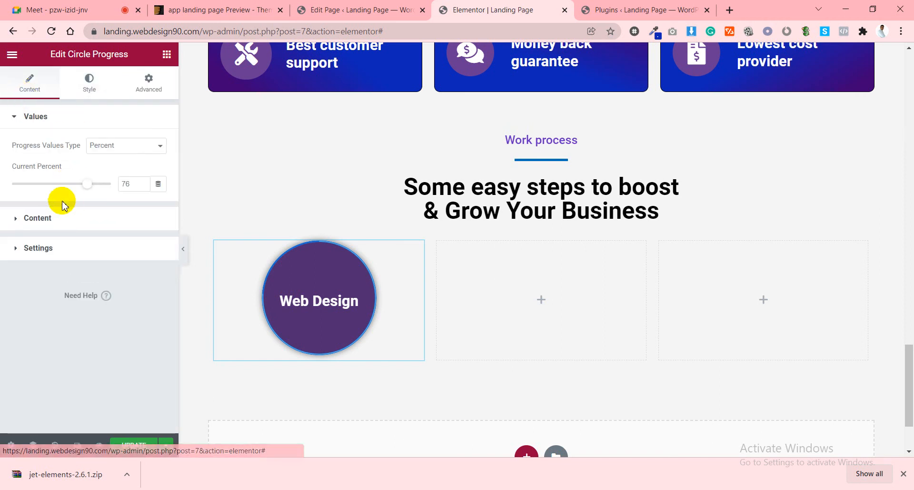
pyautogui.click(60, 217)
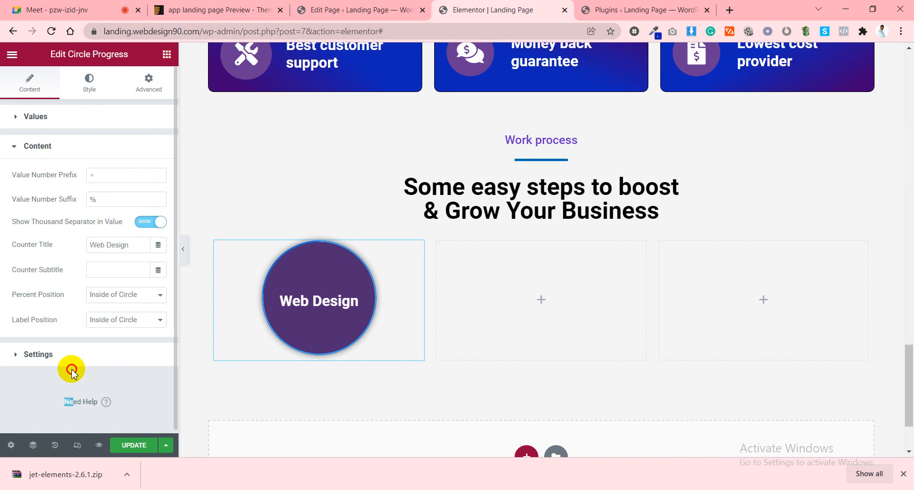
# Set the Value Stroke Color of the progress arc to black.
pyautogui.click(59, 354)
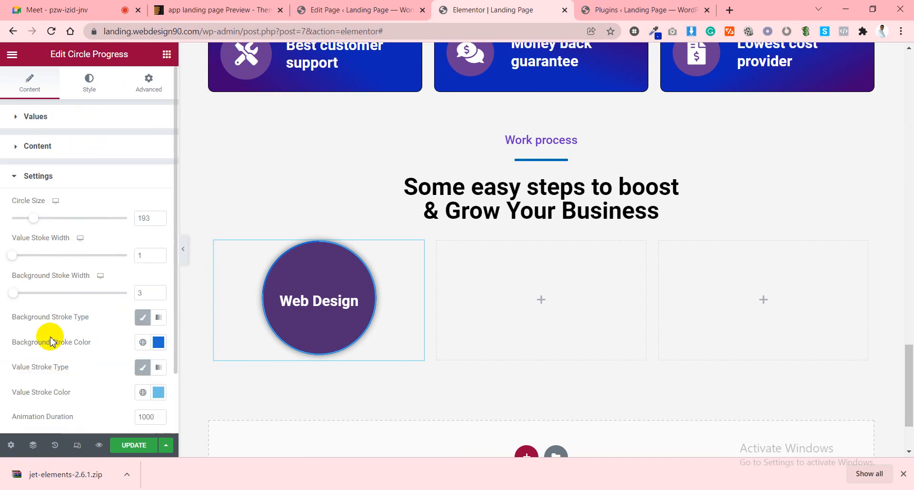
pyautogui.scroll(-2, 49, 318)
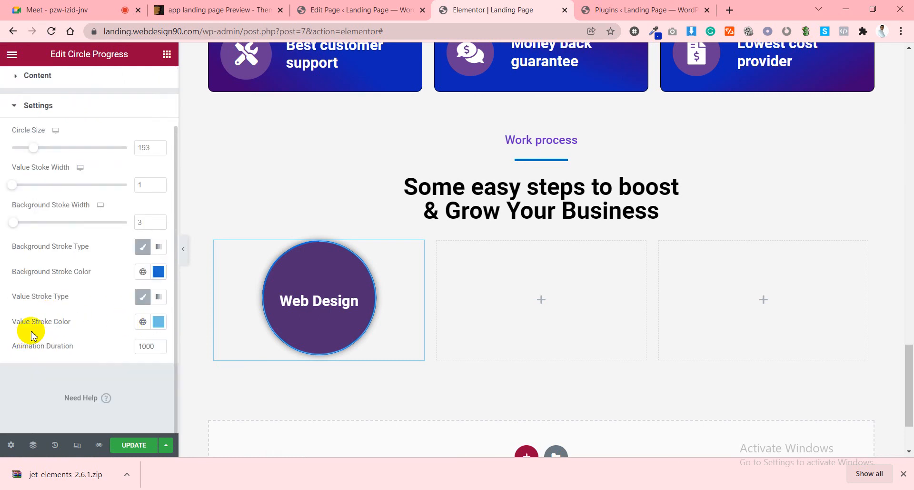
pyautogui.click(159, 322)
pyautogui.moveTo(102, 214); pyautogui.dragTo(145, 261)
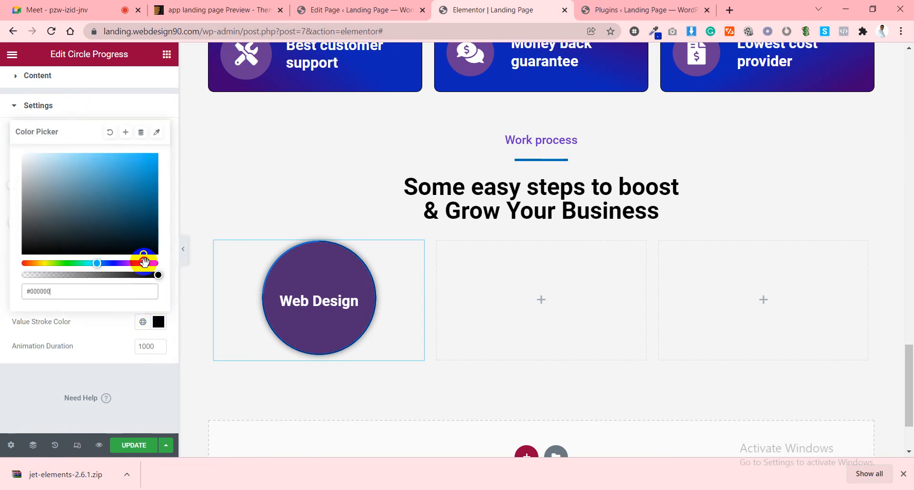
pyautogui.click(93, 335)
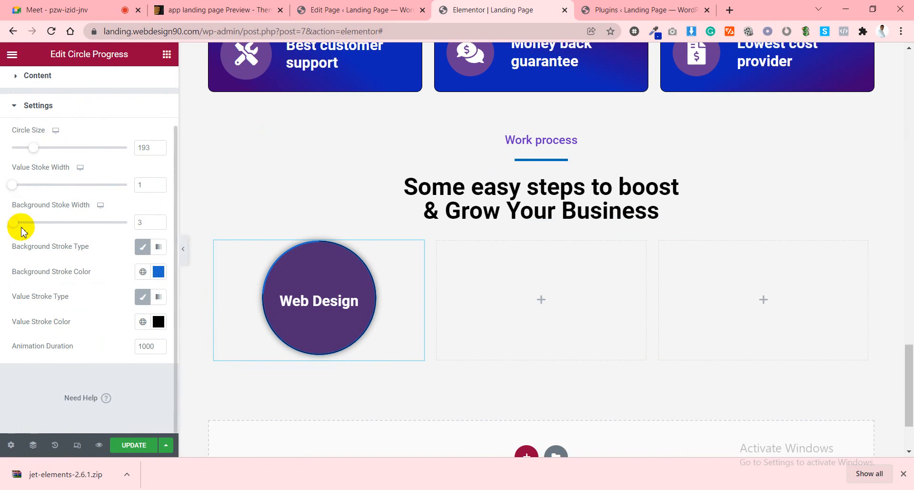
# Change the Background Stroke Width from 3 to 7.
pyautogui.click(139, 223)
pyautogui.moveTo(139, 223); pyautogui.dragTo(131, 227)
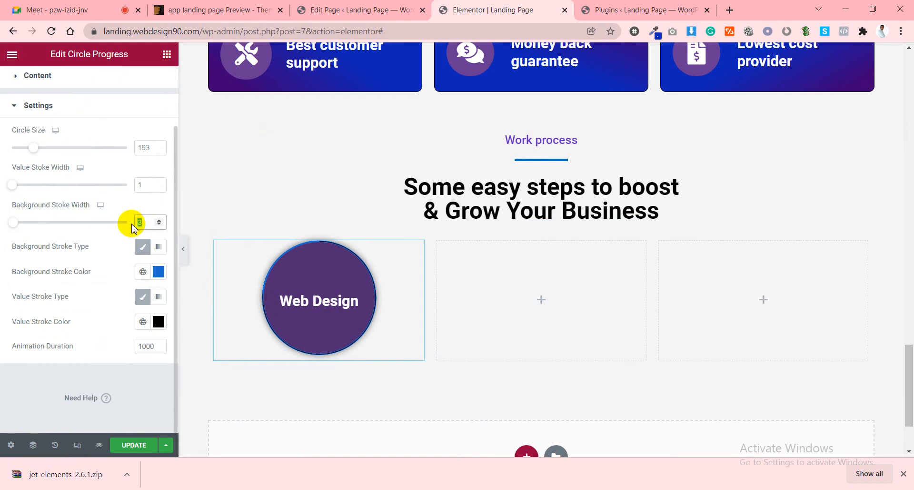
pyautogui.write('7')
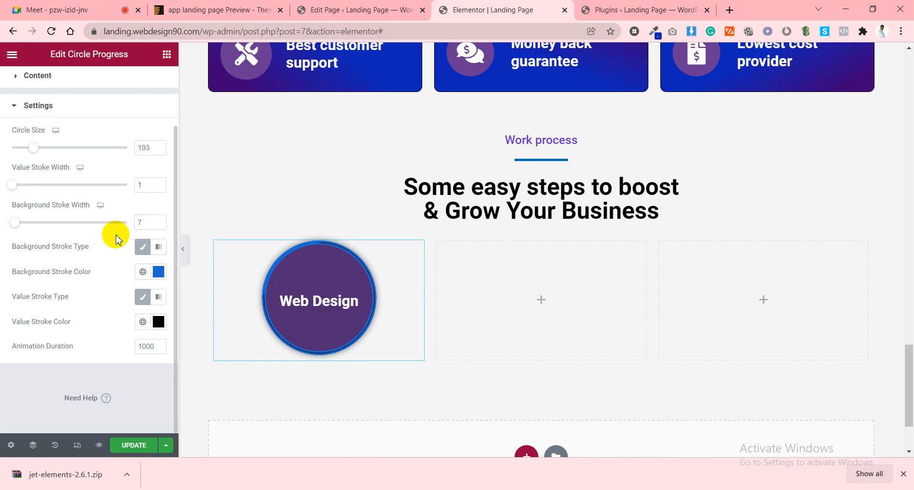
pyautogui.click(153, 327)
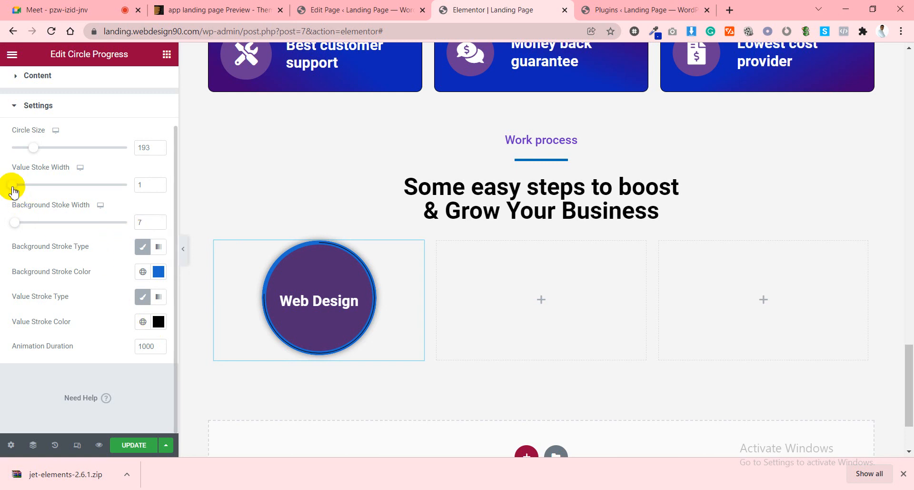
# Set the Value Stroke Width of the progress arc to 7.
pyautogui.moveTo(13, 185); pyautogui.dragTo(38, 190)
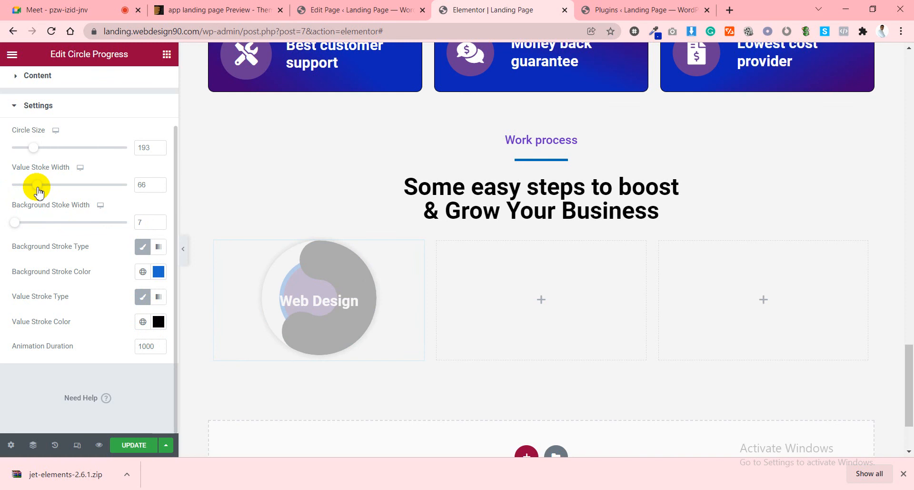
pyautogui.moveTo(39, 192); pyautogui.dragTo(2, 202)
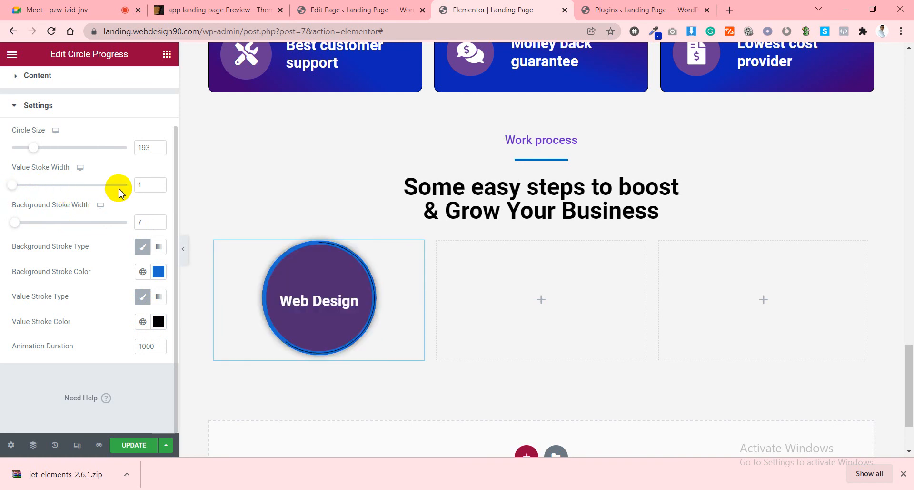
pyautogui.click(159, 183)
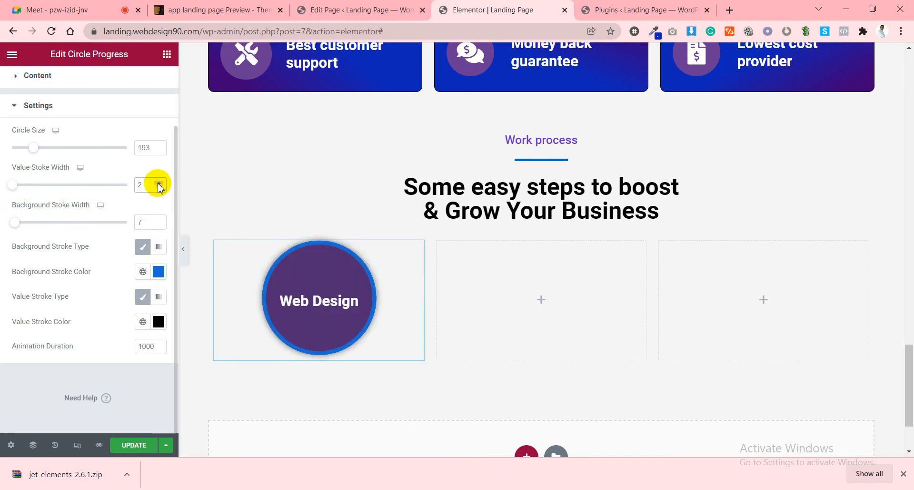
pyautogui.click(159, 183)
pyautogui.click(158, 183)
pyautogui.click(159, 184)
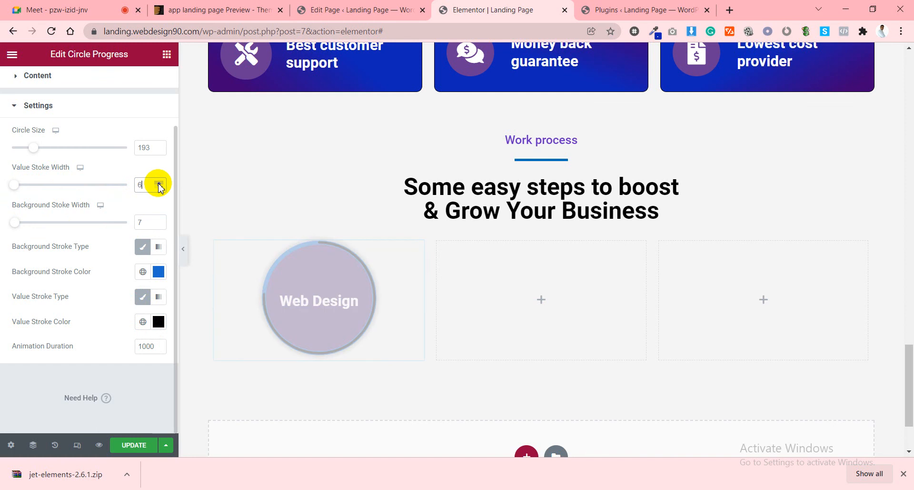
pyautogui.click(158, 184)
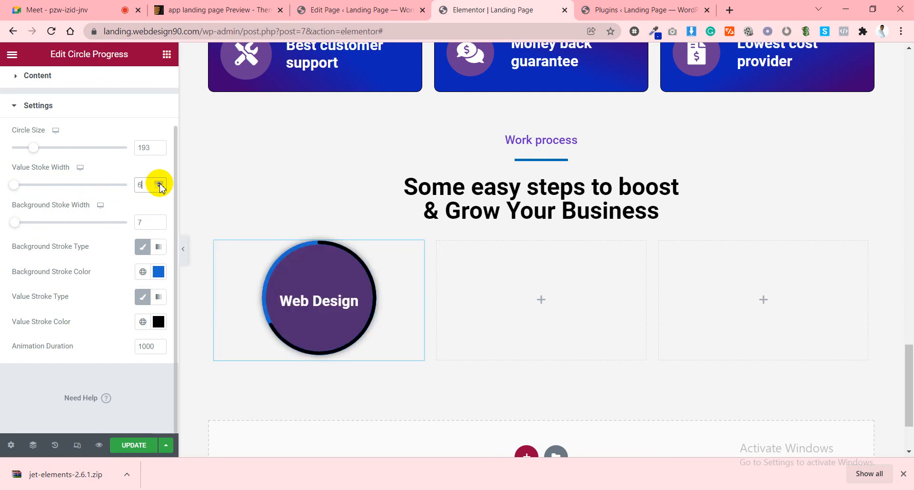
pyautogui.click(159, 184)
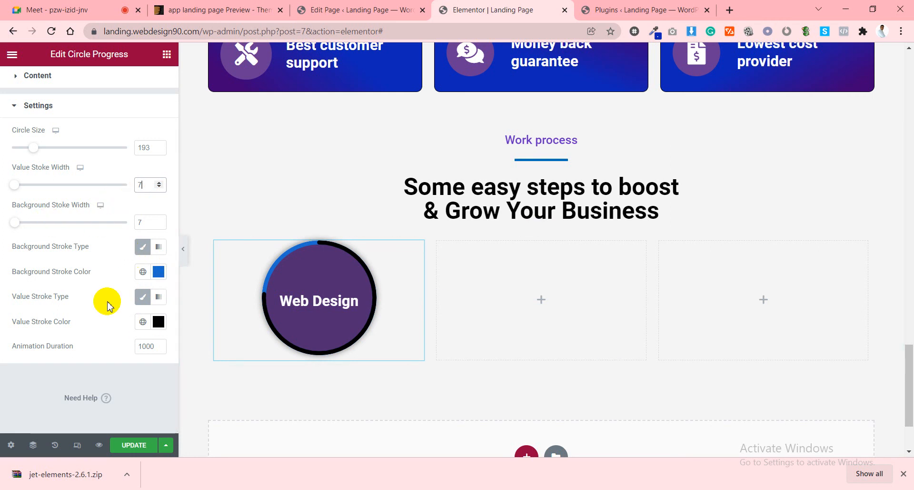
pyautogui.click(105, 281)
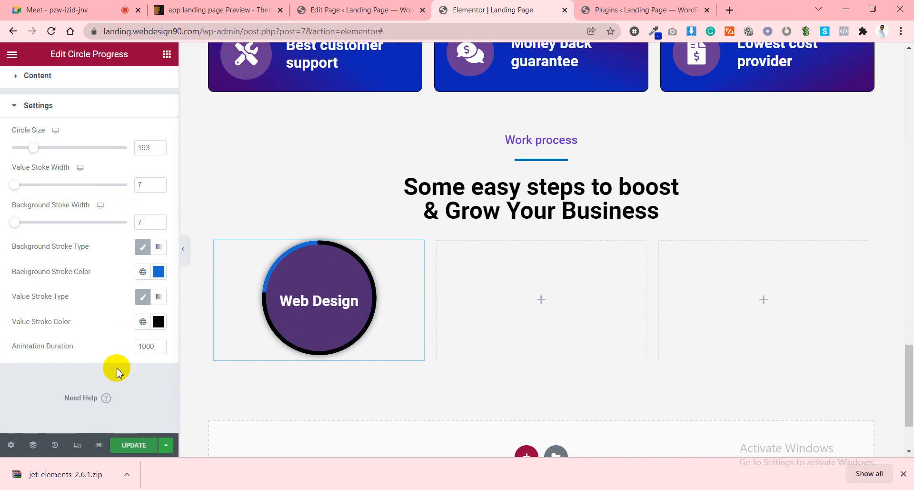
# Set the animation duration to 0200 and paste white as the progress stroke colour.
pyautogui.scroll(2, 110, 325)
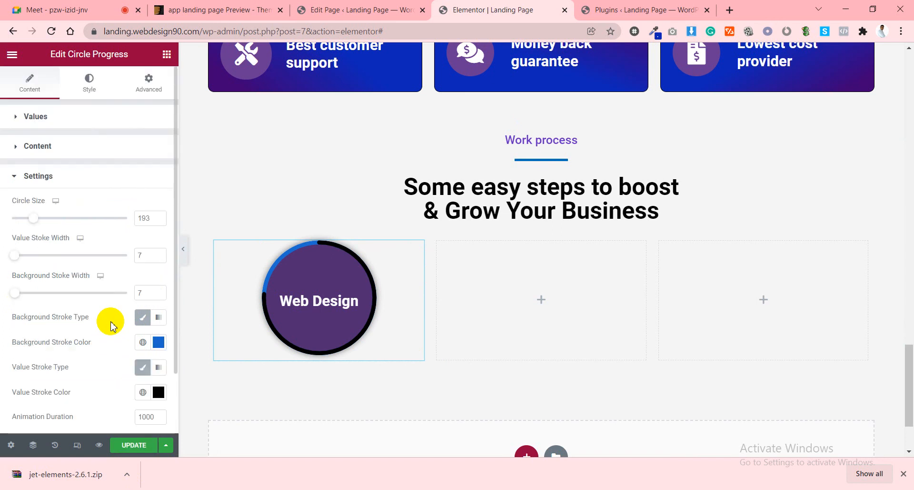
pyautogui.scroll(-2, 110, 326)
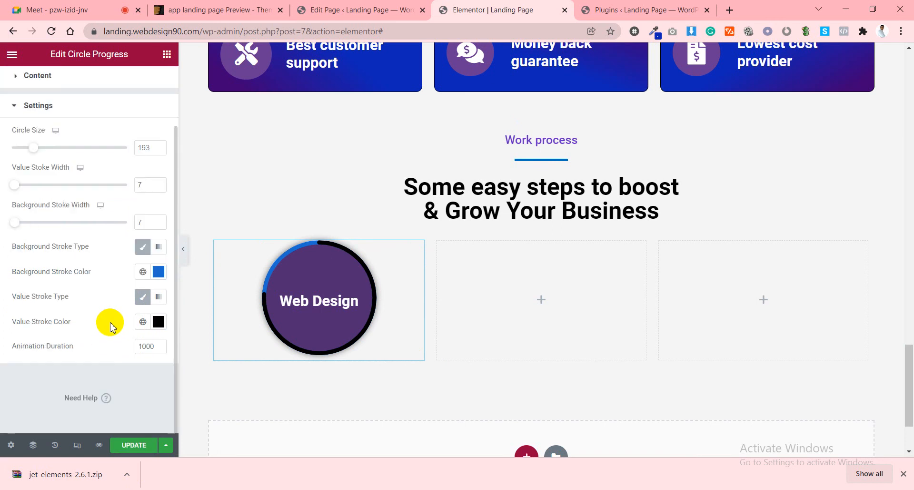
pyautogui.click(147, 347)
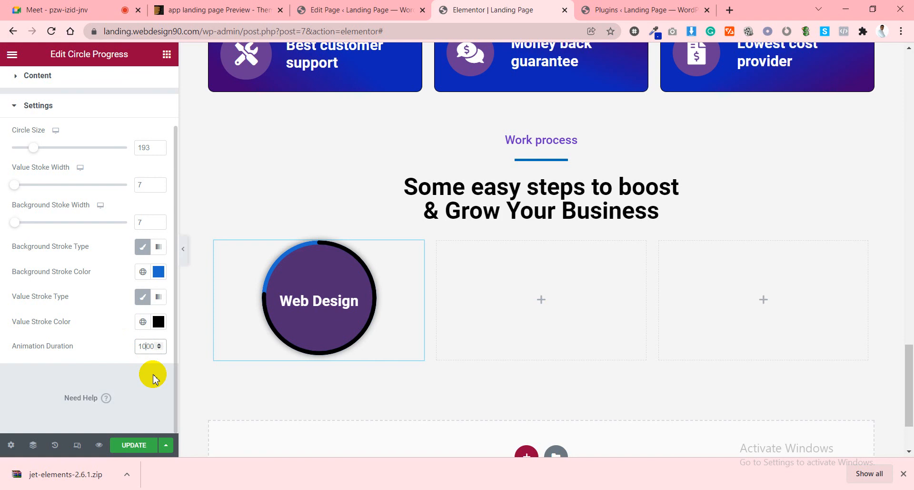
pyautogui.write('0')
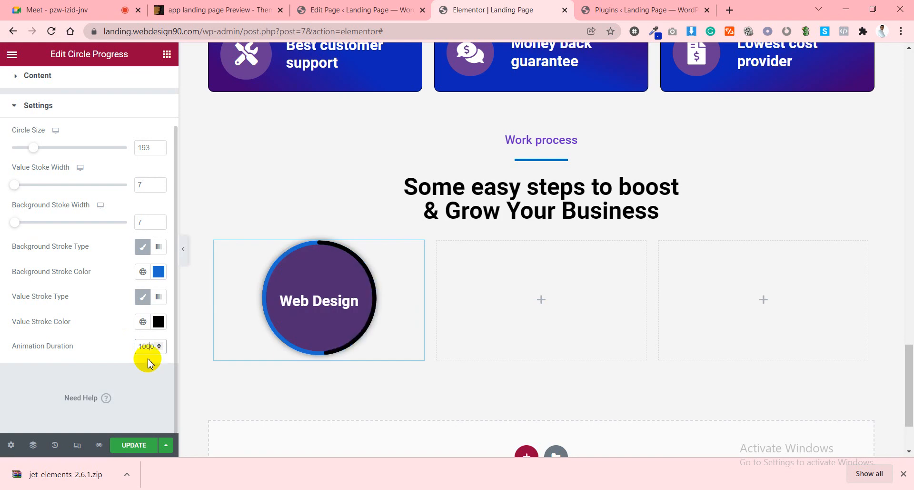
pyautogui.write('200')
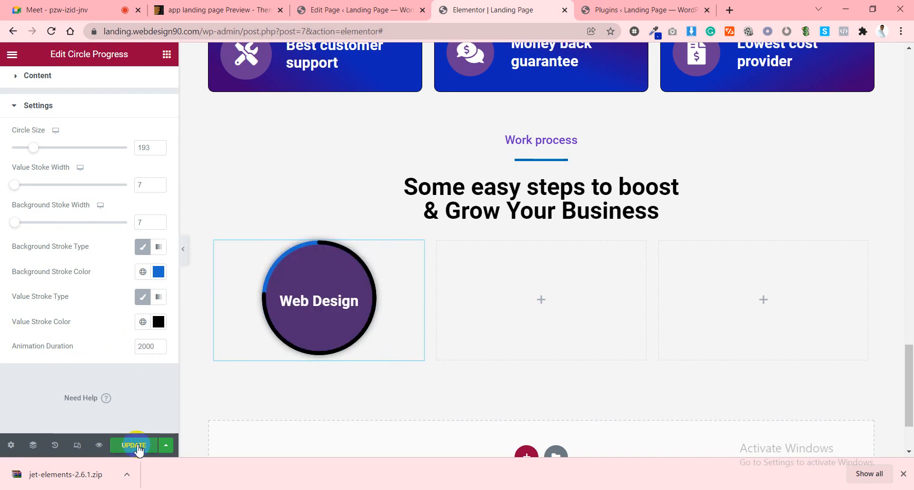
pyautogui.click(157, 320)
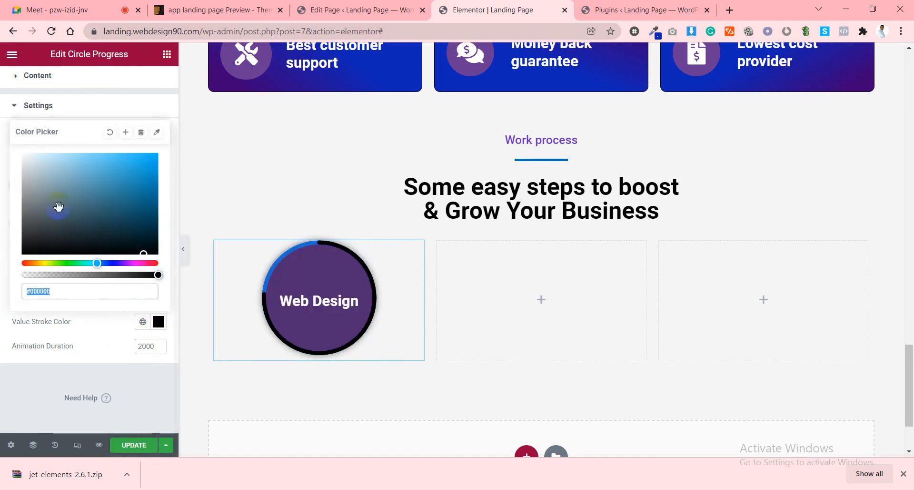
pyautogui.write('#FFFFFF')
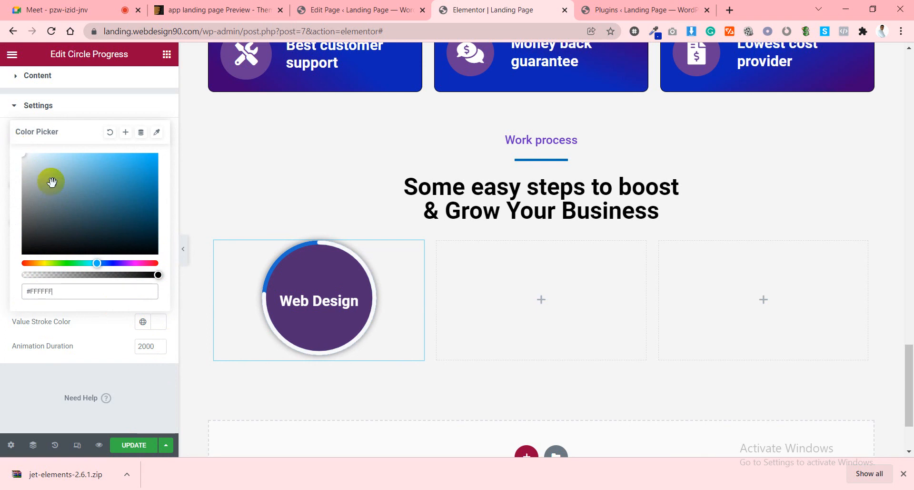
pyautogui.click(116, 345)
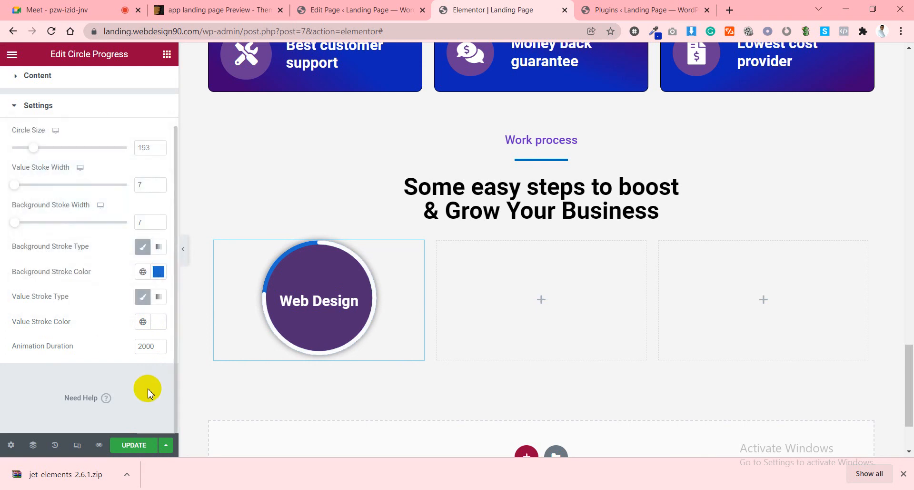
pyautogui.click(151, 350)
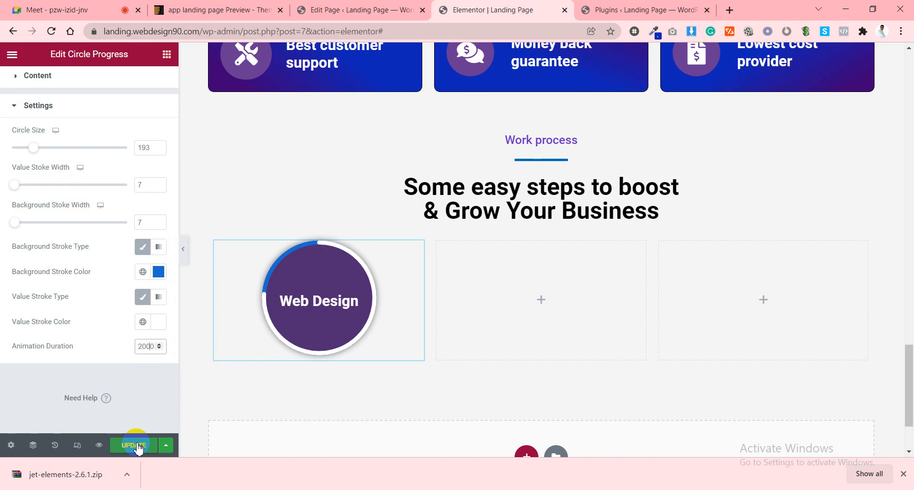
# Change the progress stroke colour to orange #EA8C00 and save the page.
pyautogui.click(157, 320)
pyautogui.moveTo(127, 263)
pyautogui.mouseDown()
pyautogui.moveTo(27, 265)
pyautogui.moveTo(34, 263)
pyautogui.mouseUp()
pyautogui.moveTo(124, 186); pyautogui.dragTo(158, 165)
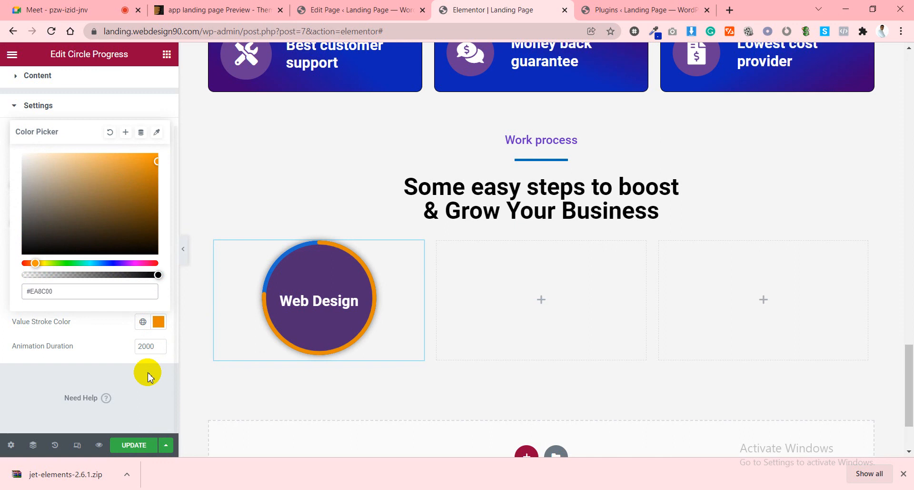
pyautogui.click(141, 424)
pyautogui.click(138, 443)
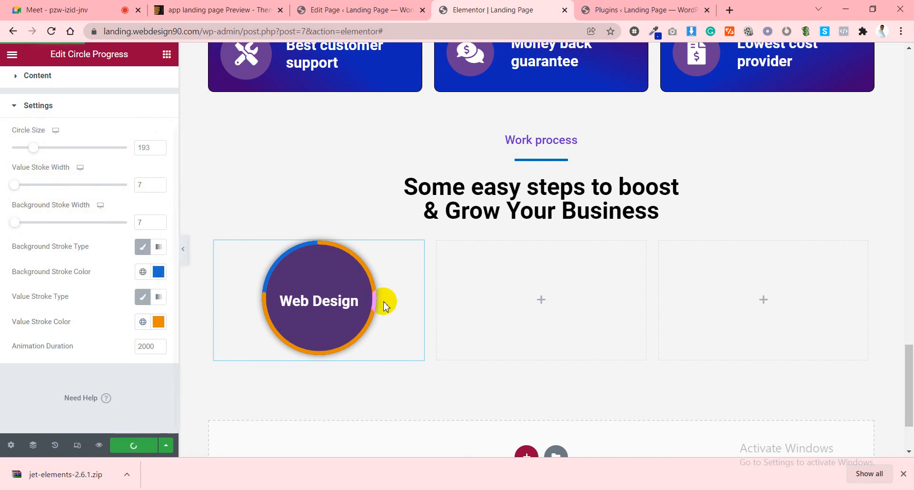
# Copy the Web Design circle into the empty middle and right columns.
pyautogui.rightClick(324, 265)
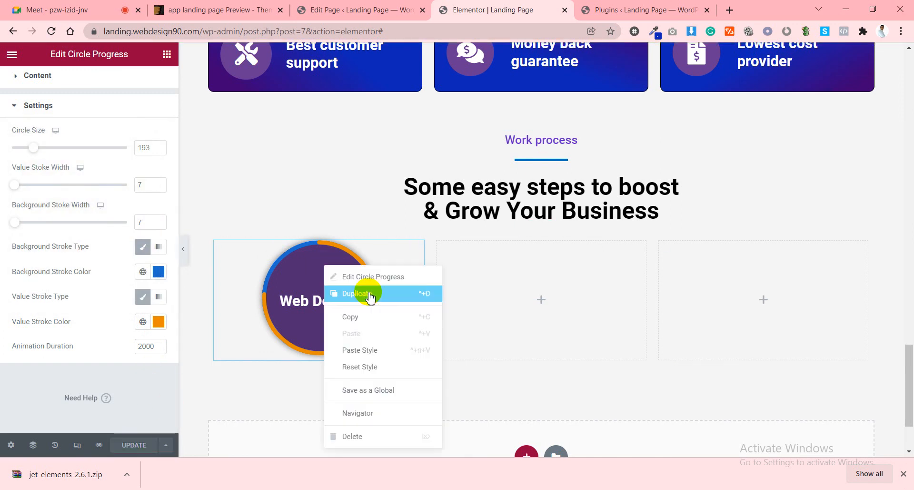
pyautogui.click(350, 317)
pyautogui.rightClick(525, 258)
pyautogui.click(555, 349)
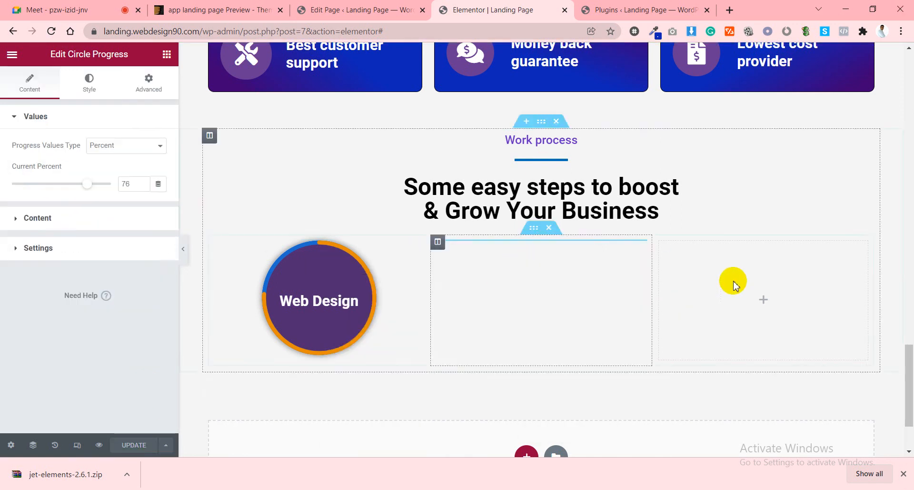
pyautogui.rightClick(762, 319)
pyautogui.click(757, 364)
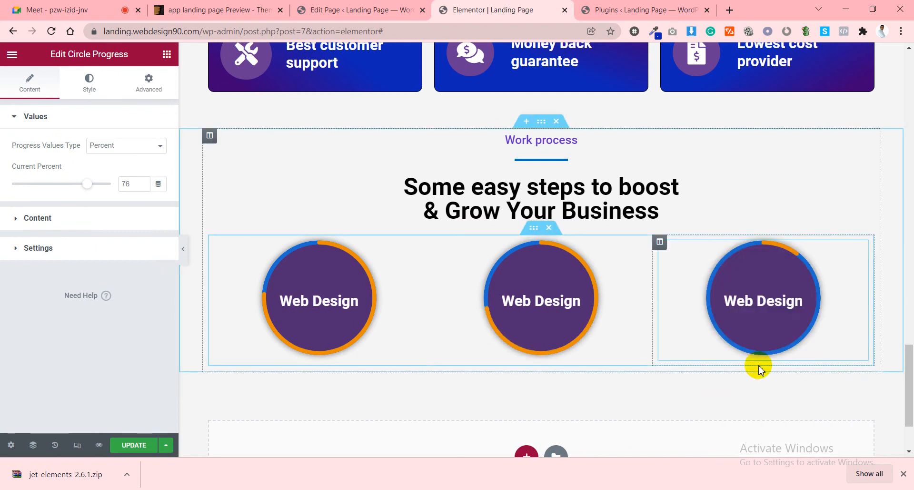
# Set the inner section width to 1000 and save.
pyautogui.click(534, 228)
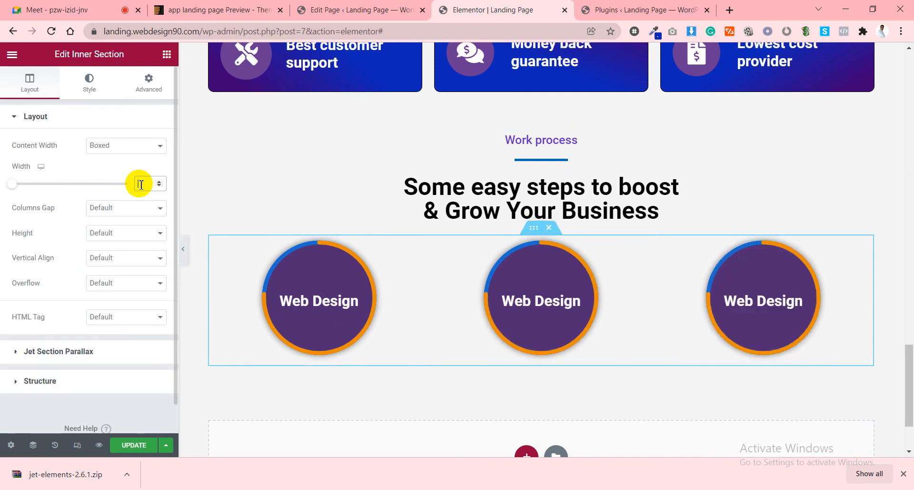
pyautogui.write('1000')
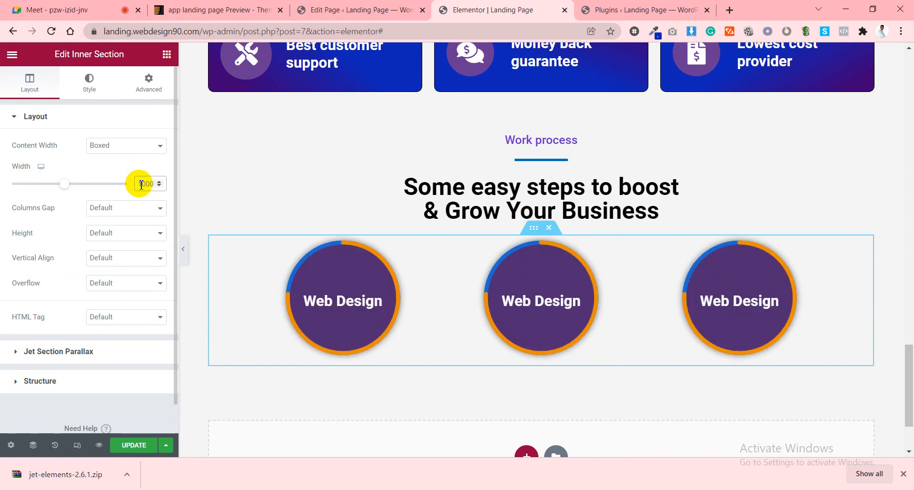
pyautogui.click(134, 445)
# Give the Work process section a Fade In entrance animation and save.
pyautogui.click(540, 123)
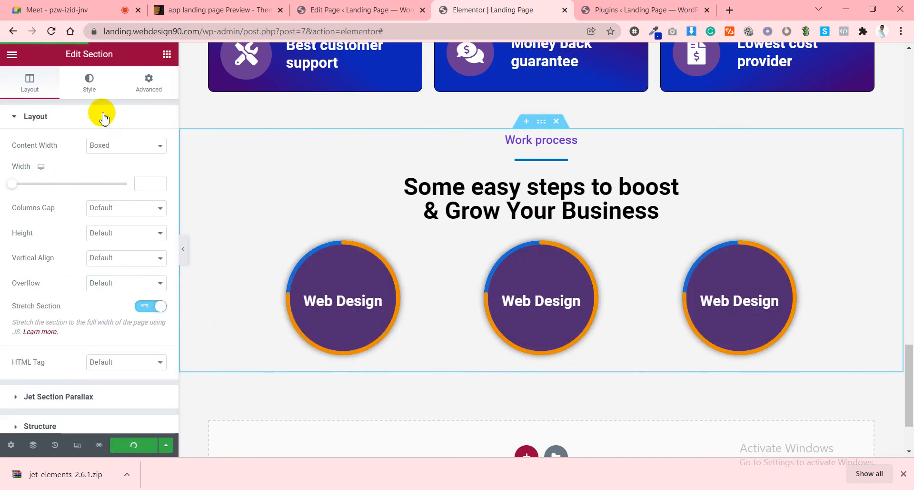
pyautogui.click(148, 81)
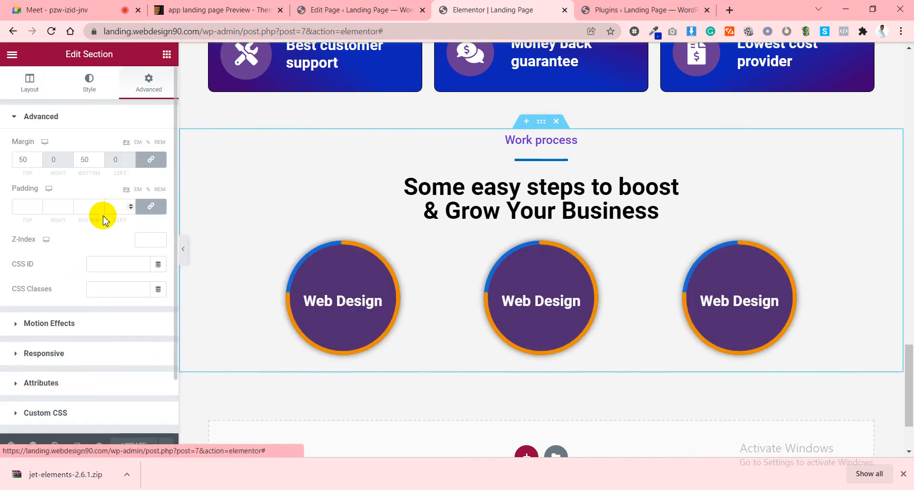
pyautogui.click(62, 323)
pyautogui.click(95, 253)
pyautogui.click(39, 315)
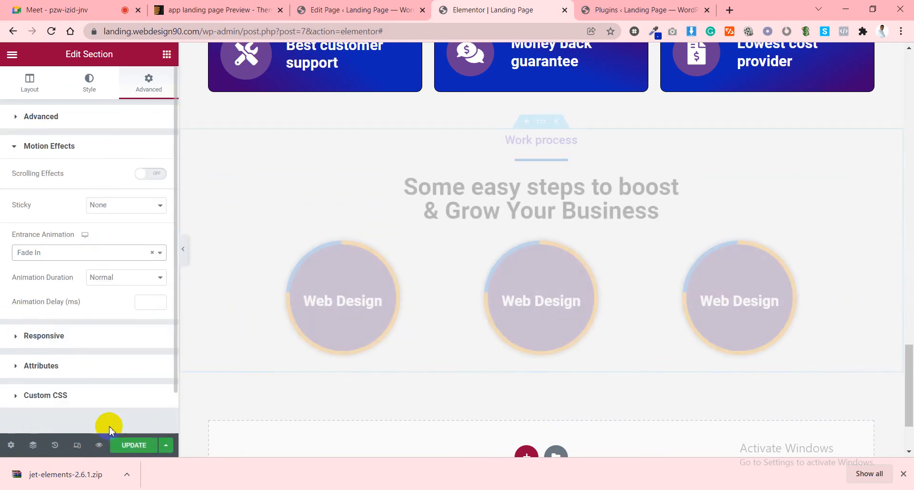
pyautogui.click(125, 449)
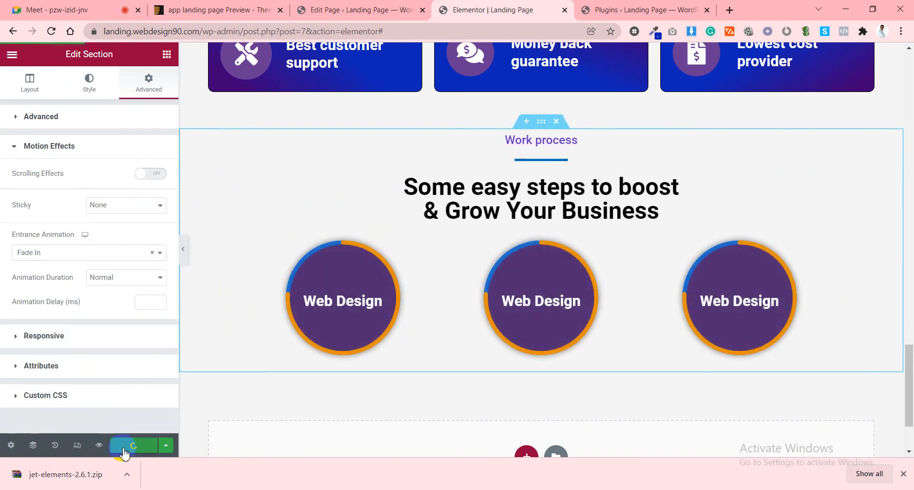
# Set the middle circle to 90 percent and the right circle to 60 percent, then save.
pyautogui.click(513, 302)
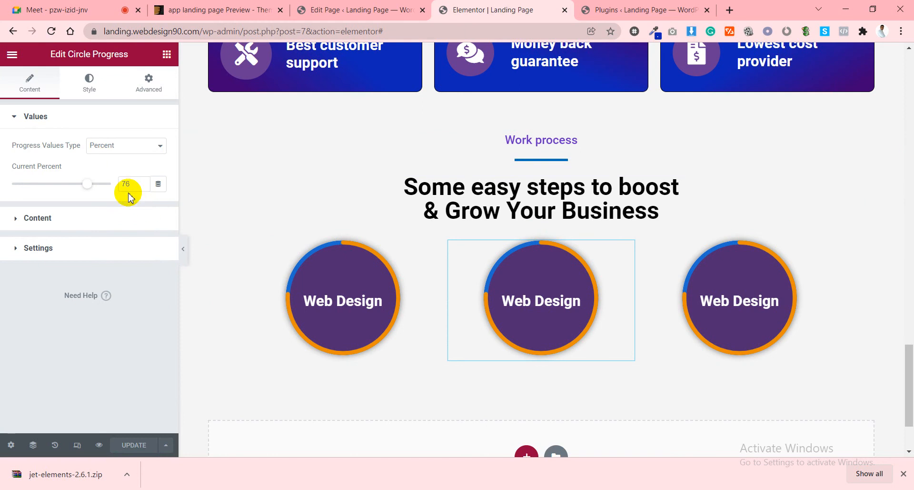
pyautogui.write('90')
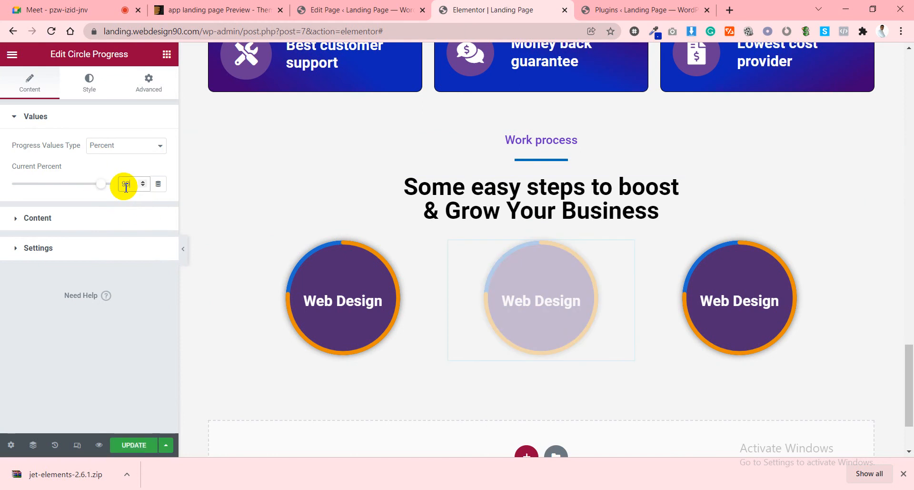
pyautogui.click(743, 292)
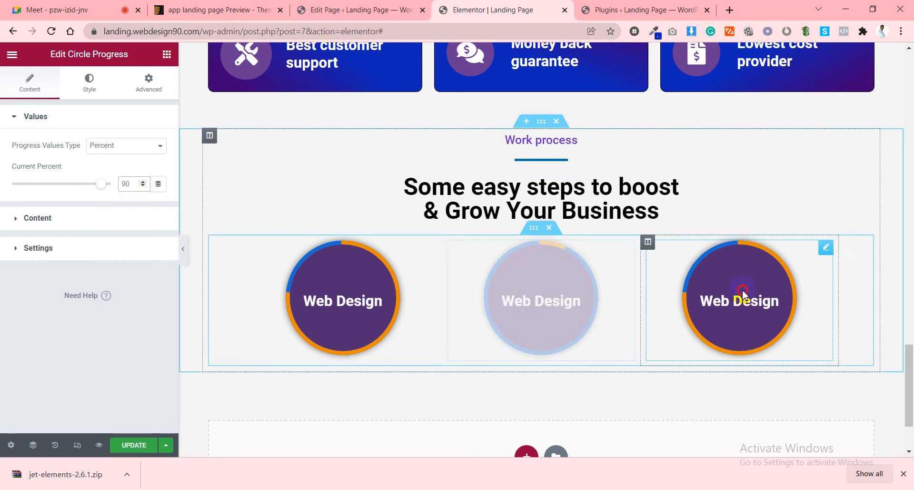
pyautogui.click(131, 183)
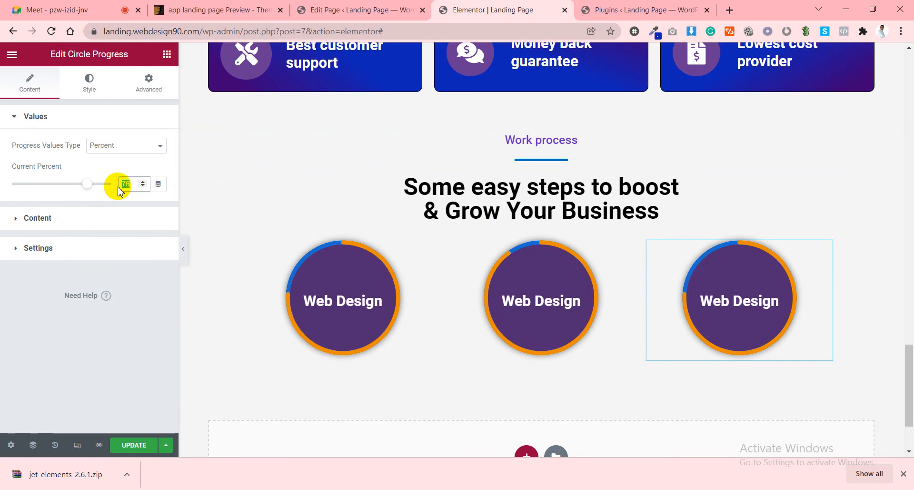
pyautogui.write('60')
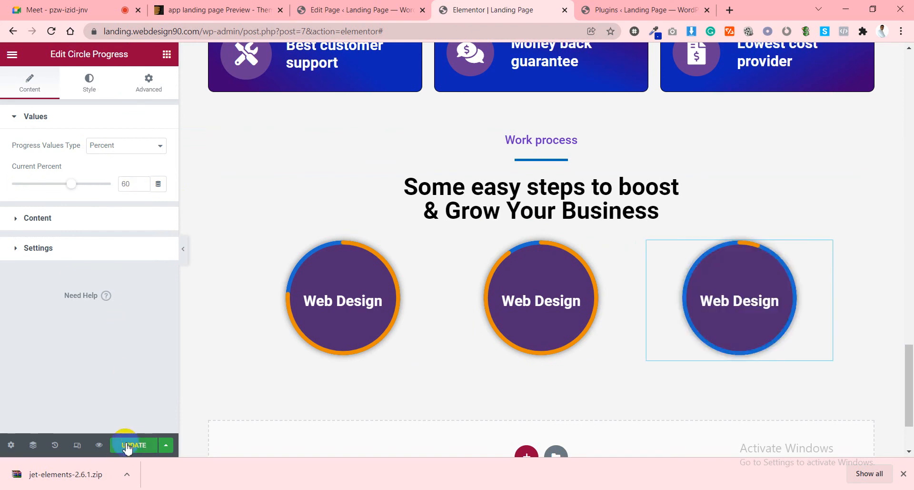
pyautogui.click(127, 446)
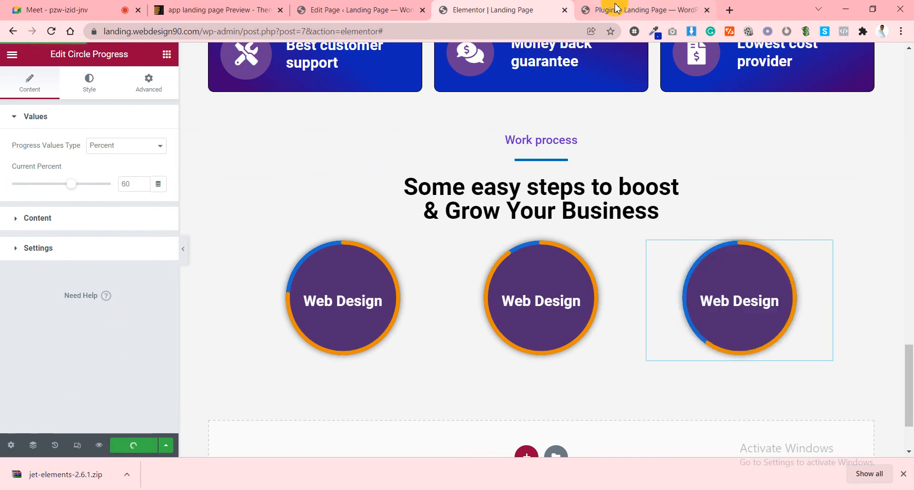
# Preview the landing page and scroll down to the three Work process circles.
pyautogui.click(99, 445)
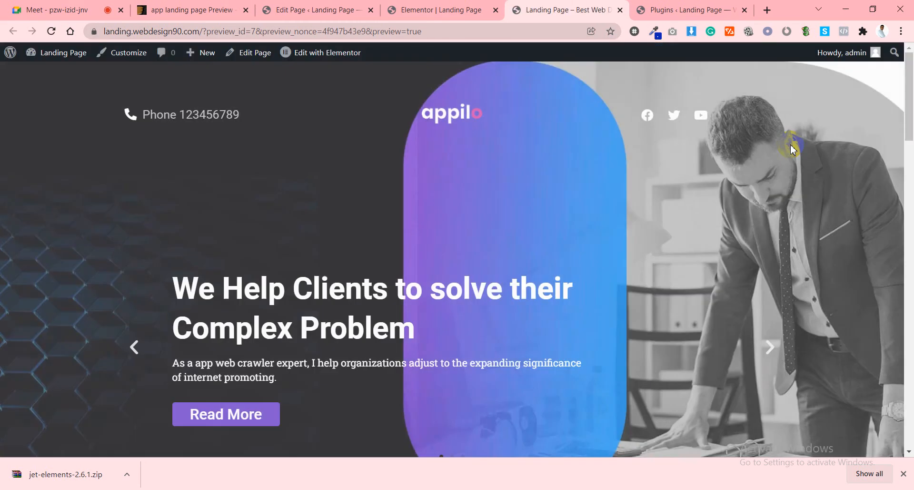
pyautogui.scroll(-12, 792, 149)
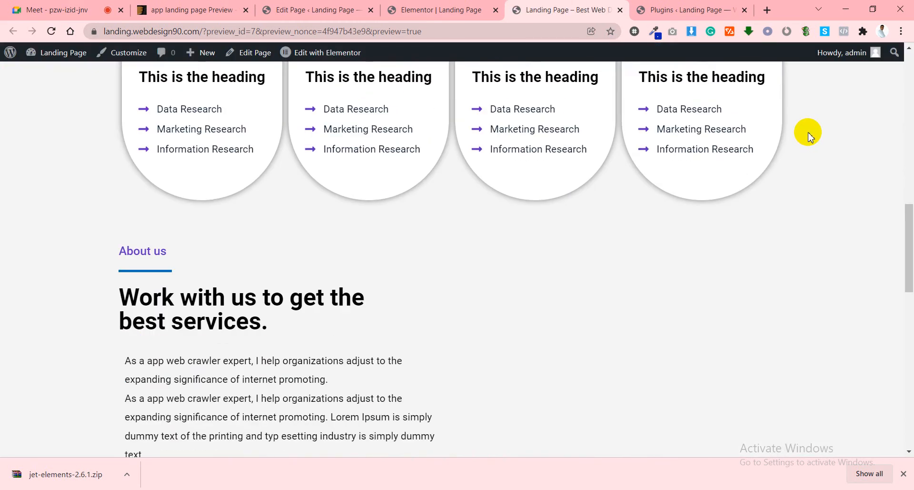
pyautogui.scroll(-15, 810, 133)
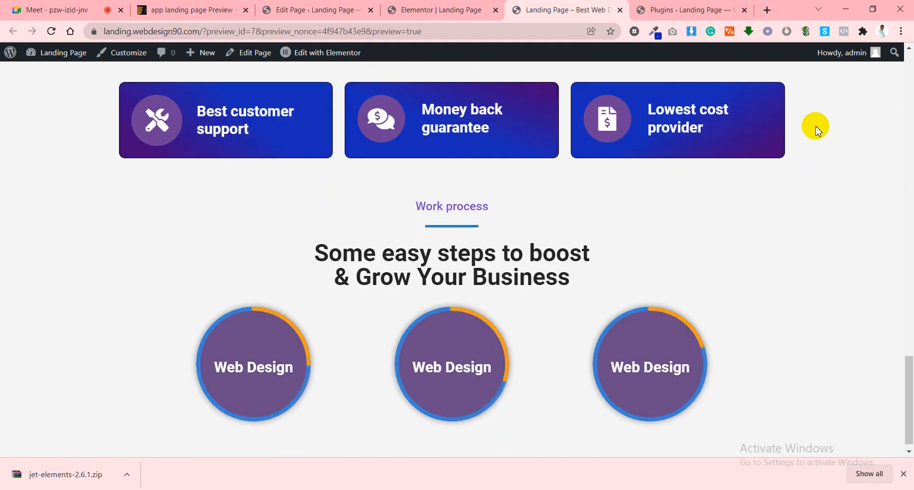
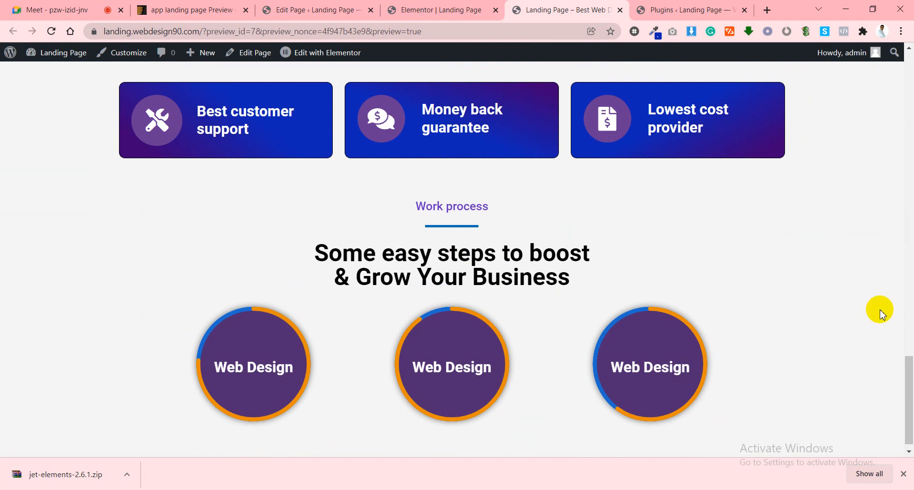
# Close Chrome's downloads bar, scroll the preview's Work process circles, and switch to the Appilo demo.
pyautogui.click(904, 473)
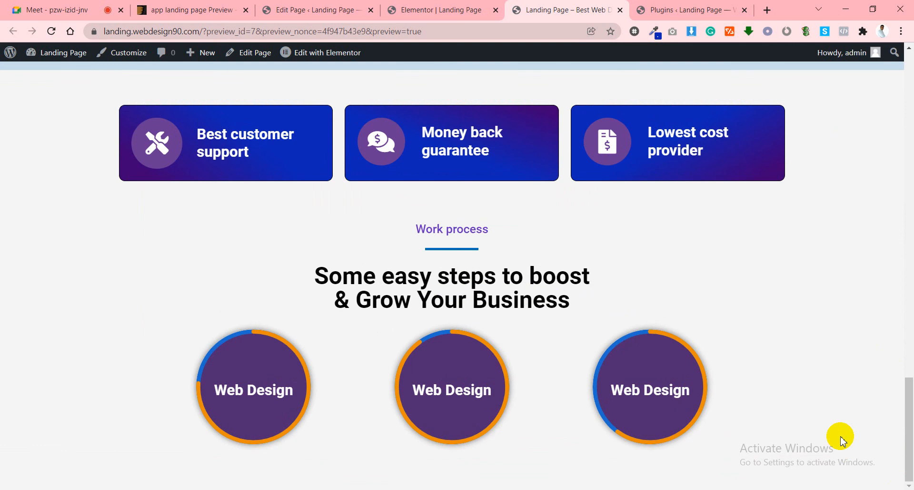
pyautogui.scroll(1, 139, 236)
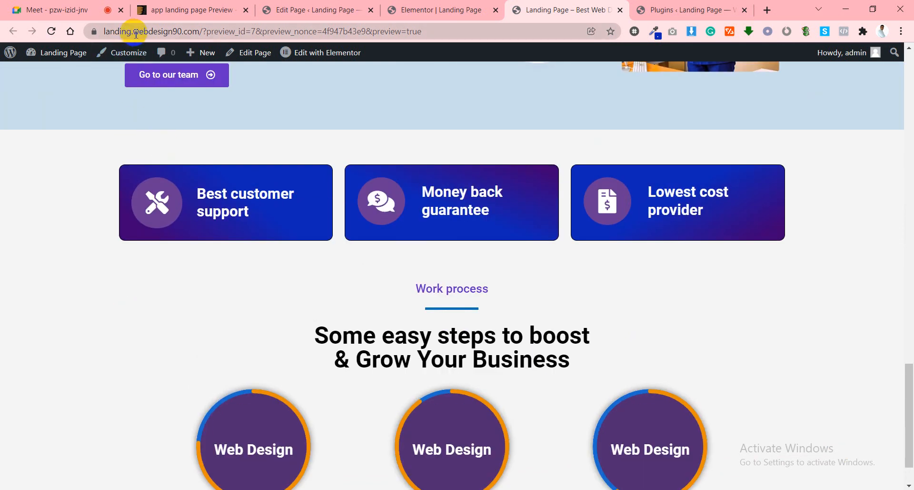
pyautogui.scroll(-1, 569, 286)
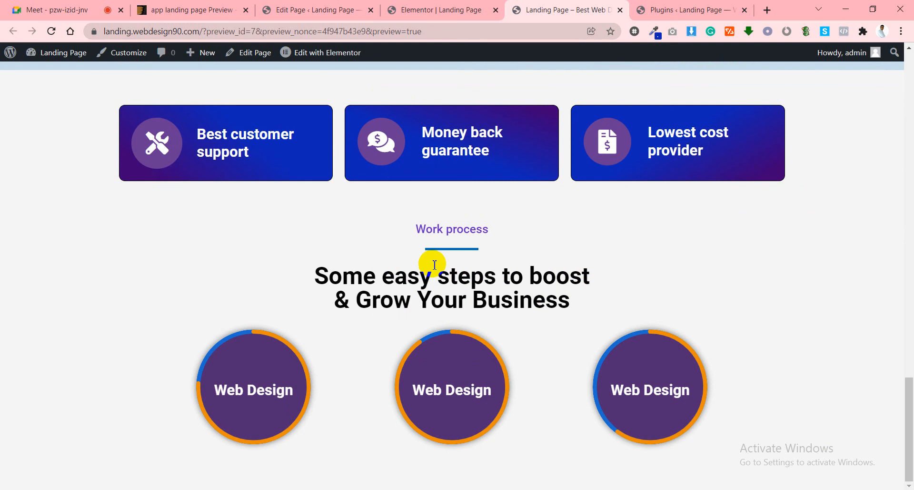
pyautogui.scroll(5, 567, 257)
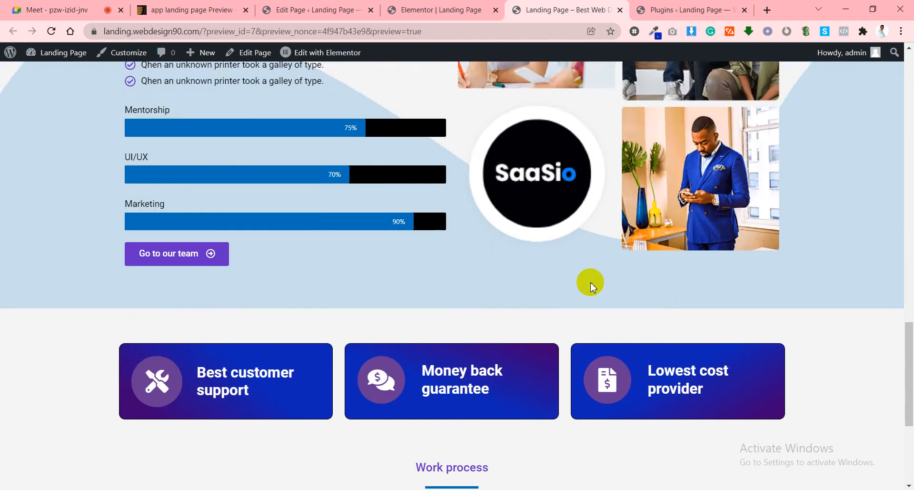
pyautogui.scroll(-5, 597, 277)
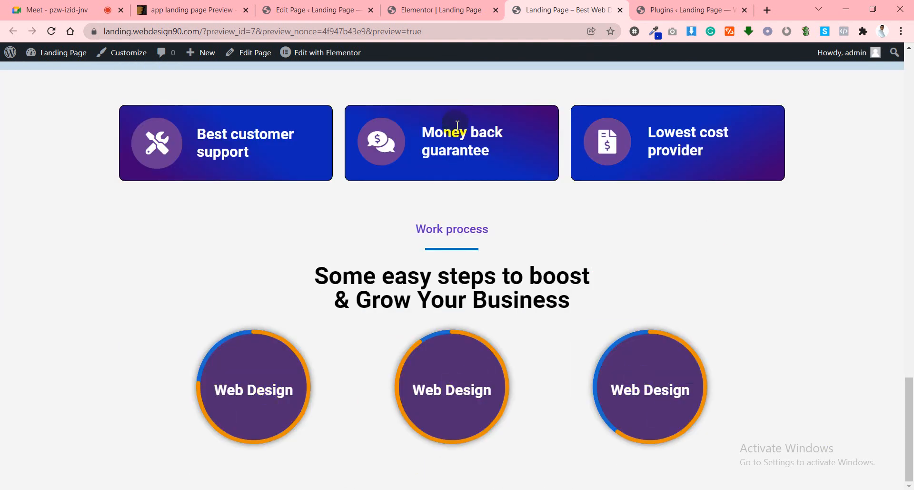
pyautogui.click(190, 10)
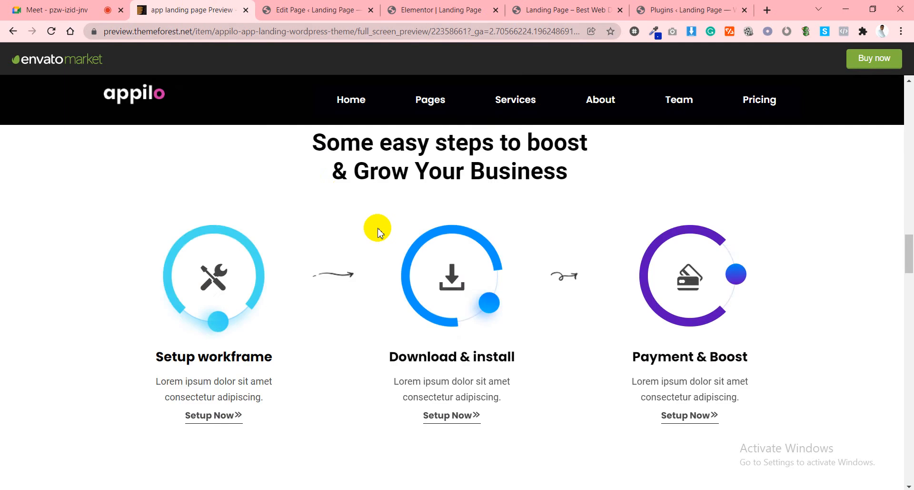
# Scroll the Appilo demo to its portfolio carousel and advance it one card.
pyautogui.scroll(-3, 376, 228)
pyautogui.scroll(-4, 374, 231)
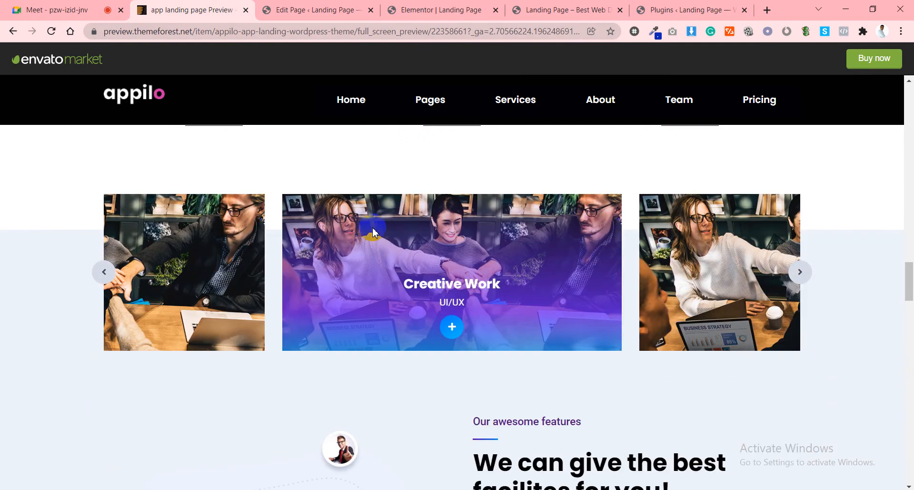
pyautogui.scroll(1, 394, 248)
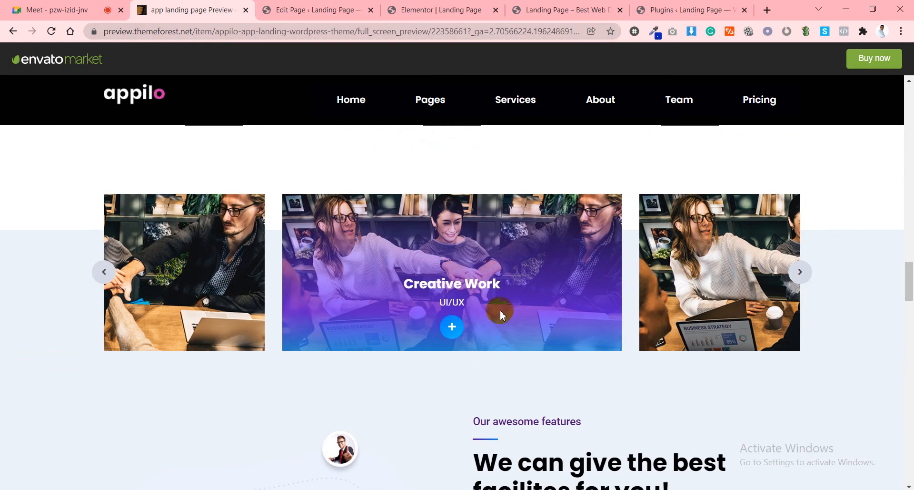
pyautogui.click(801, 272)
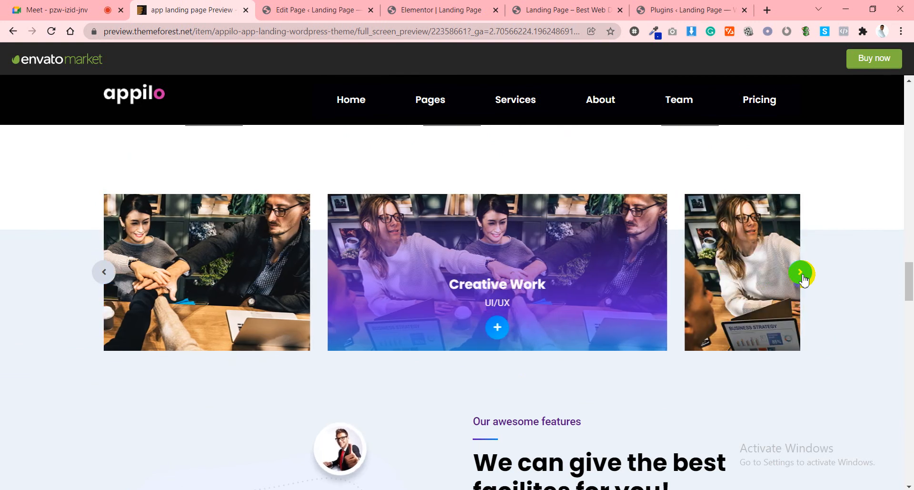
# Check the landing page preview, Plugins list and WordPress dashboard, then return to the Appilo demo.
pyautogui.click(553, 9)
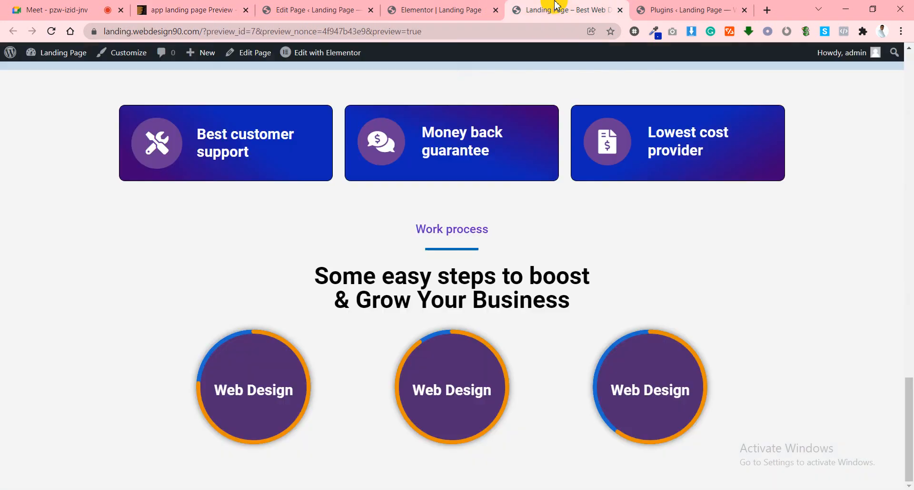
pyautogui.click(662, 9)
pyautogui.scroll(3, 67, 173)
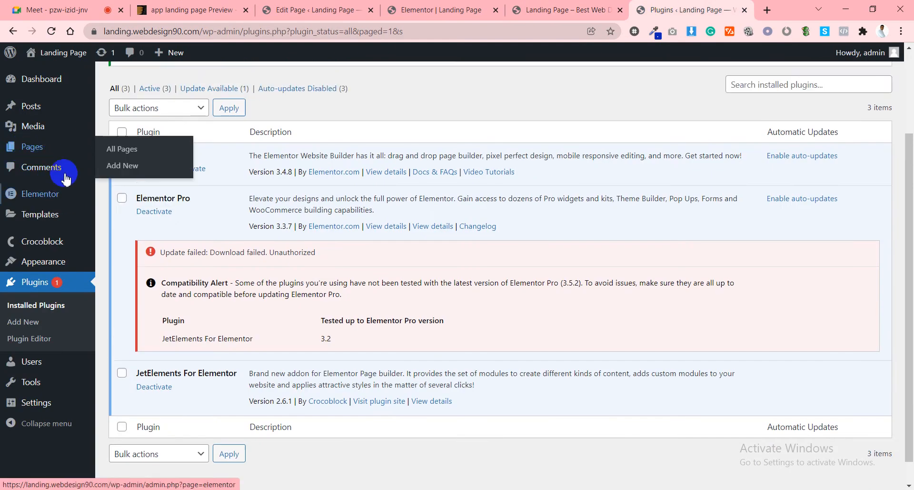
pyautogui.moveTo(42, 65)
pyautogui.click(42, 84)
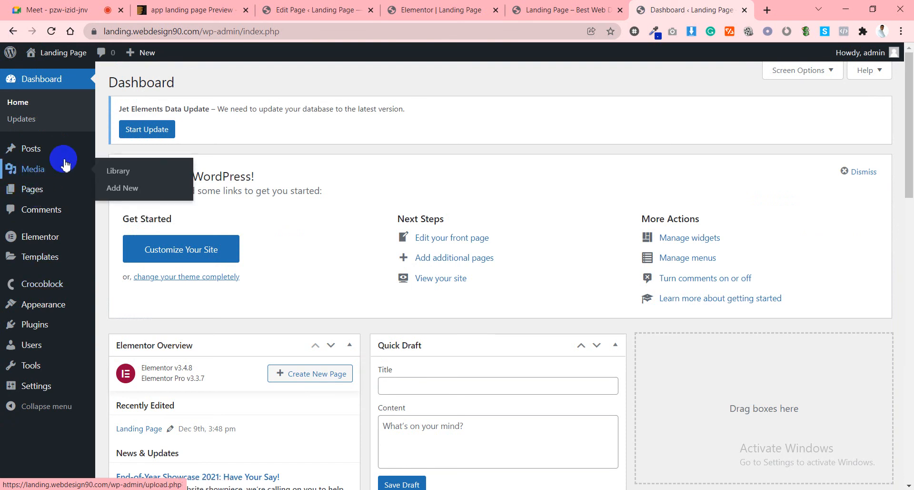
pyautogui.click(434, 7)
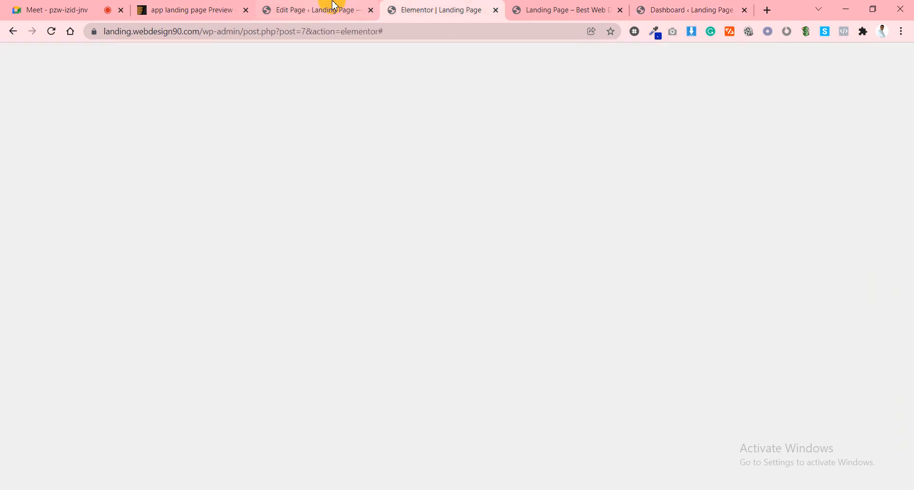
pyautogui.click(148, 8)
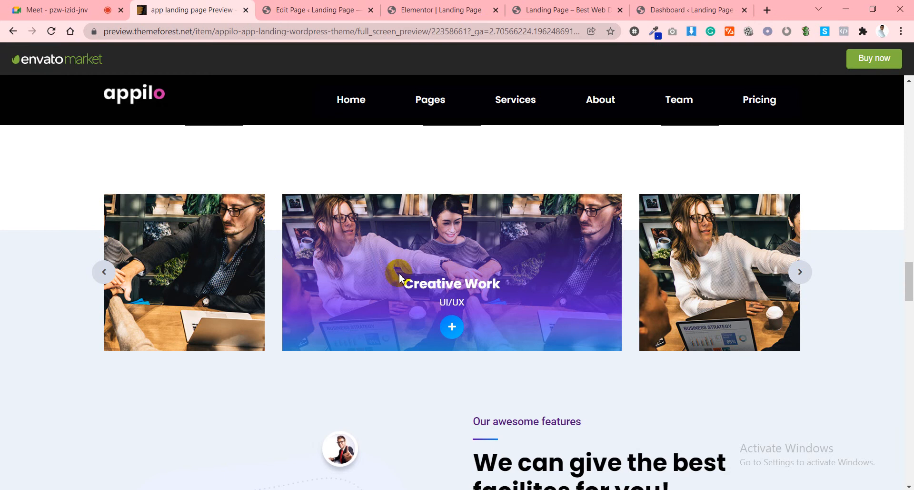
# Advance the Appilo portfolio carousel through several more cards.
pyautogui.click(799, 274)
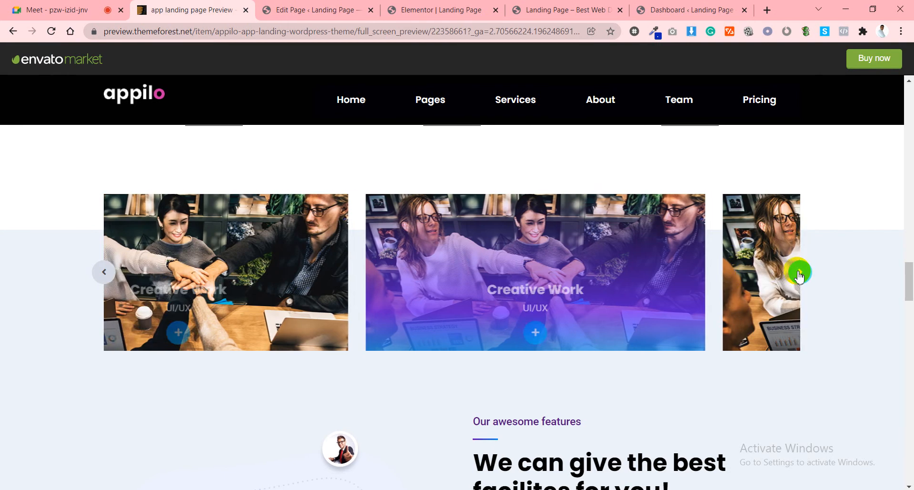
pyautogui.click(451, 332)
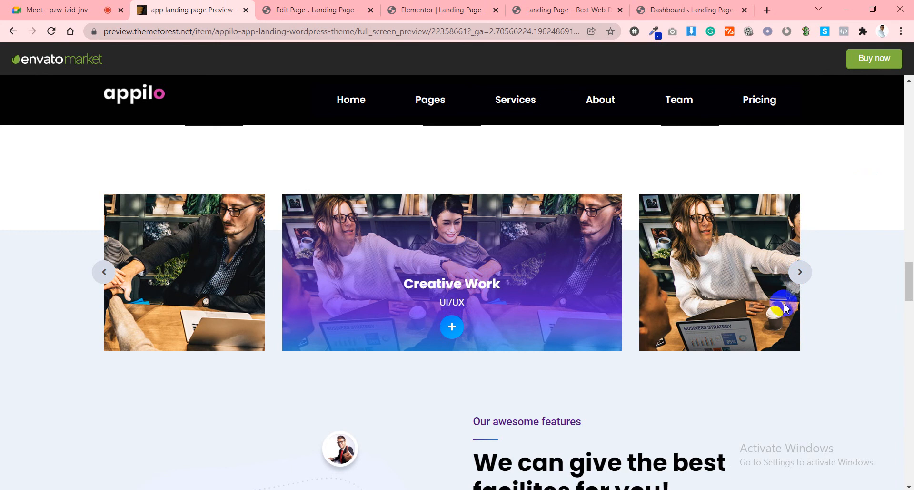
pyautogui.click(800, 272)
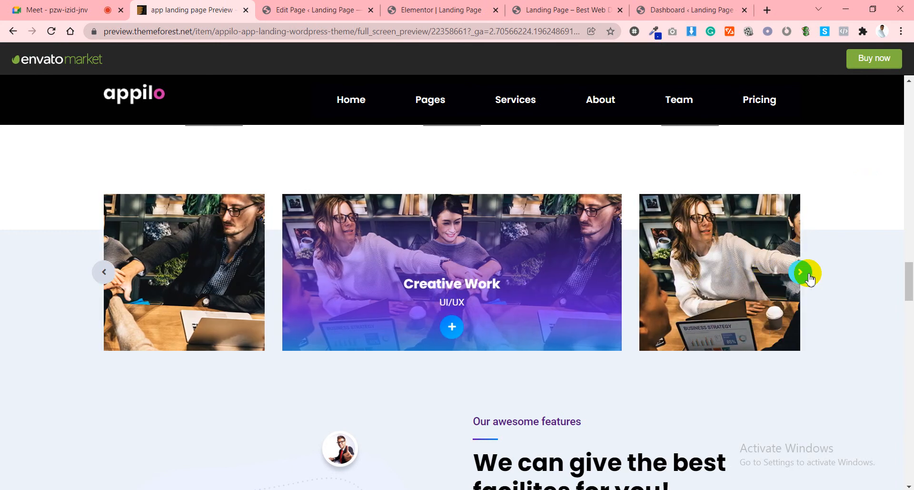
pyautogui.click(809, 275)
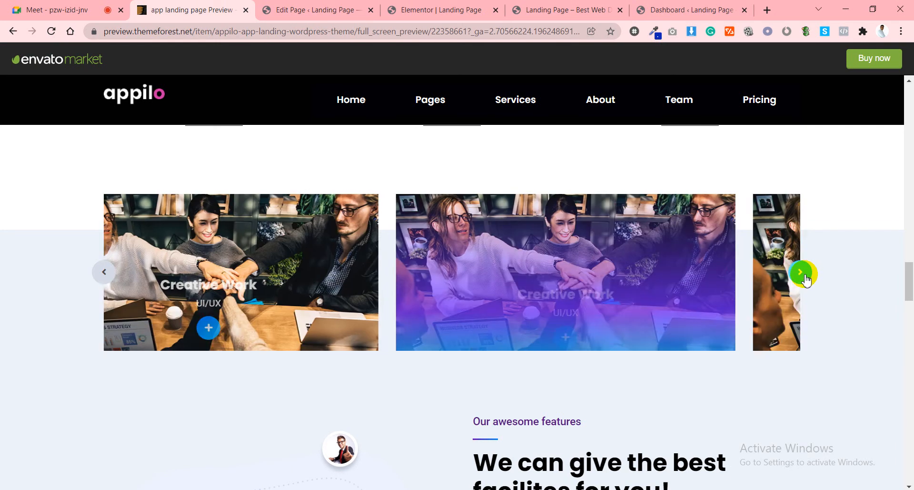
pyautogui.click(804, 276)
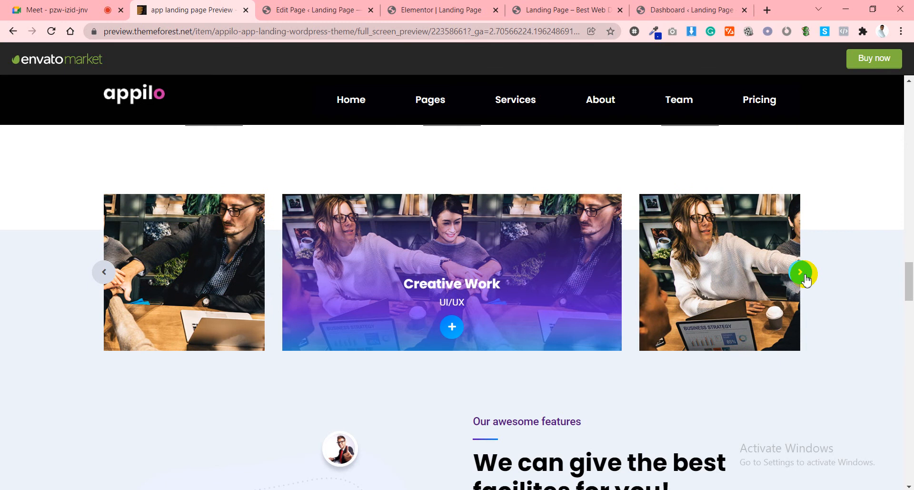
pyautogui.click(804, 276)
pyautogui.click(804, 275)
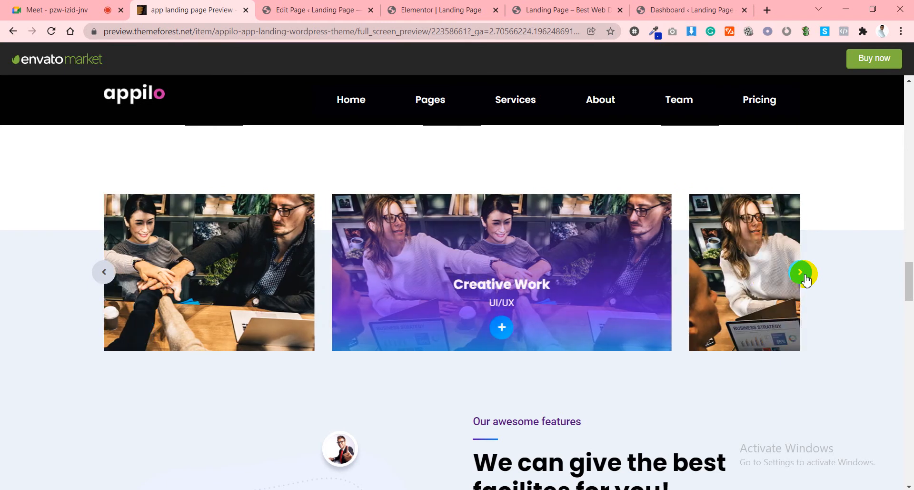
pyautogui.click(805, 275)
pyautogui.click(804, 276)
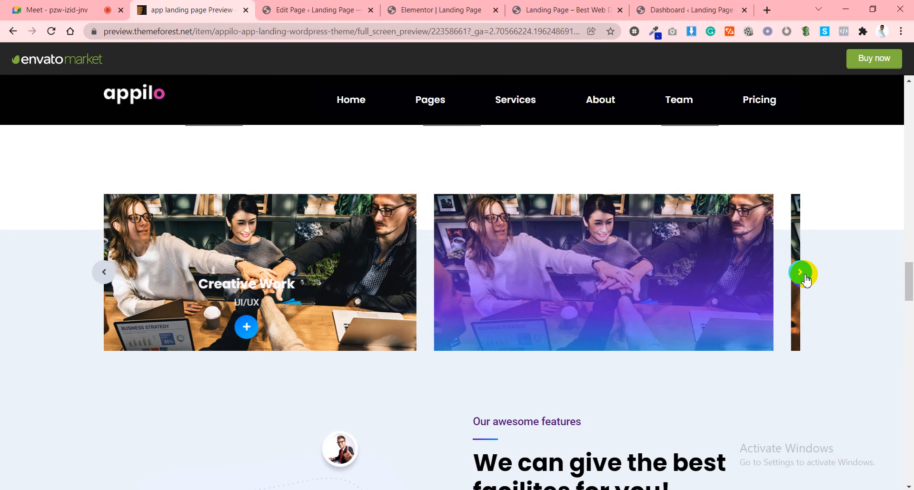
pyautogui.scroll(2, 823, 287)
pyautogui.scroll(-2, 824, 287)
pyautogui.click(806, 276)
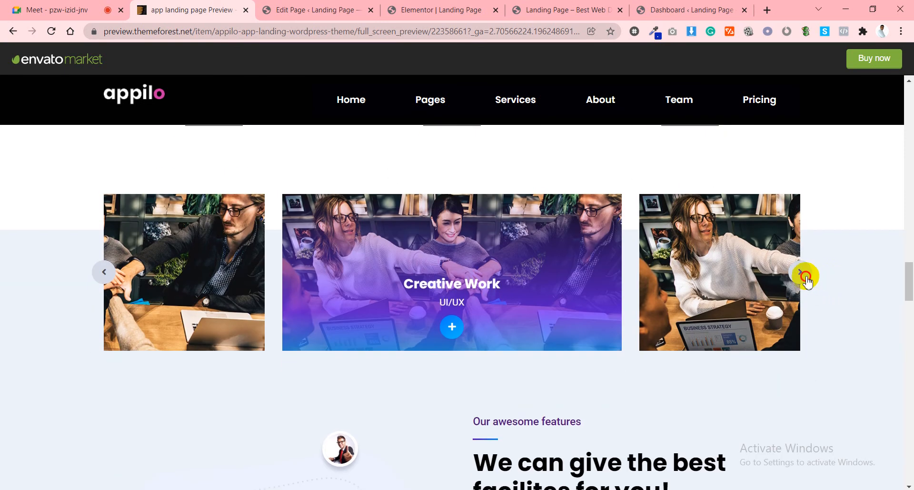
# Step the carousel four more cards, then go back to the landing page preview.
pyautogui.scroll(-10, 831, 296)
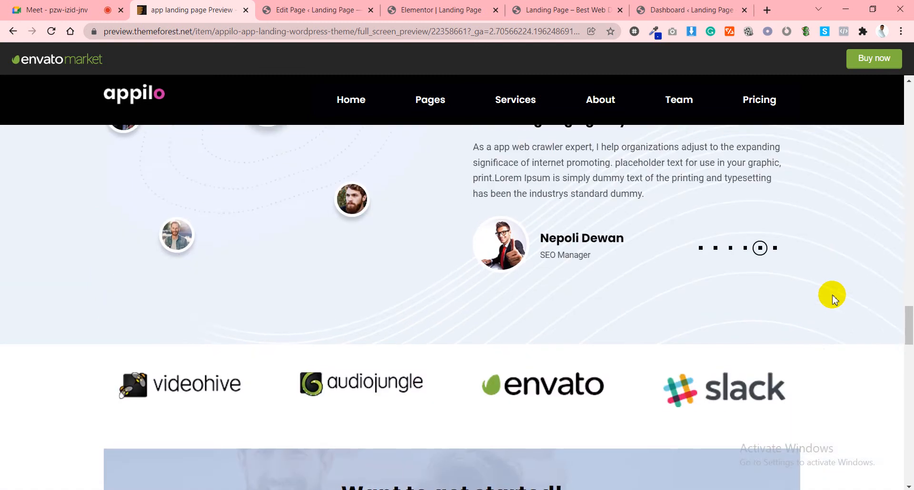
pyautogui.scroll(2, 621, 388)
pyautogui.scroll(-5, 649, 291)
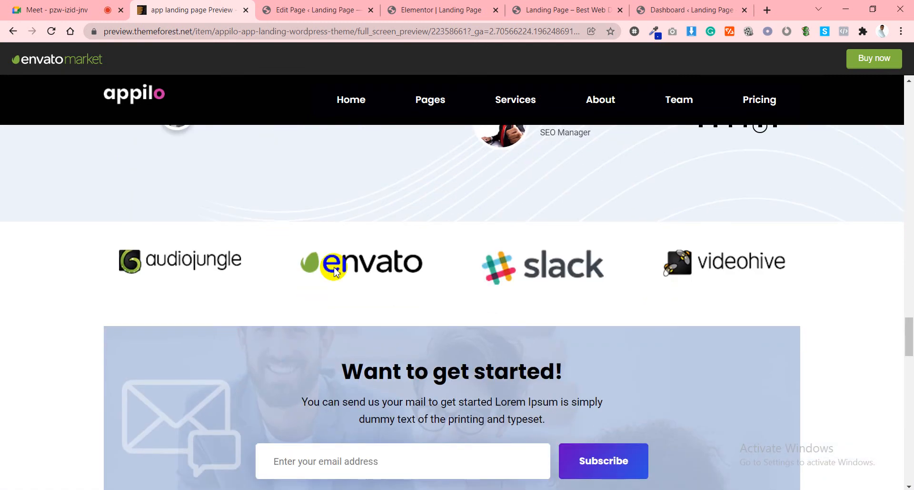
pyautogui.scroll(-6, 609, 242)
pyautogui.scroll(16, 643, 266)
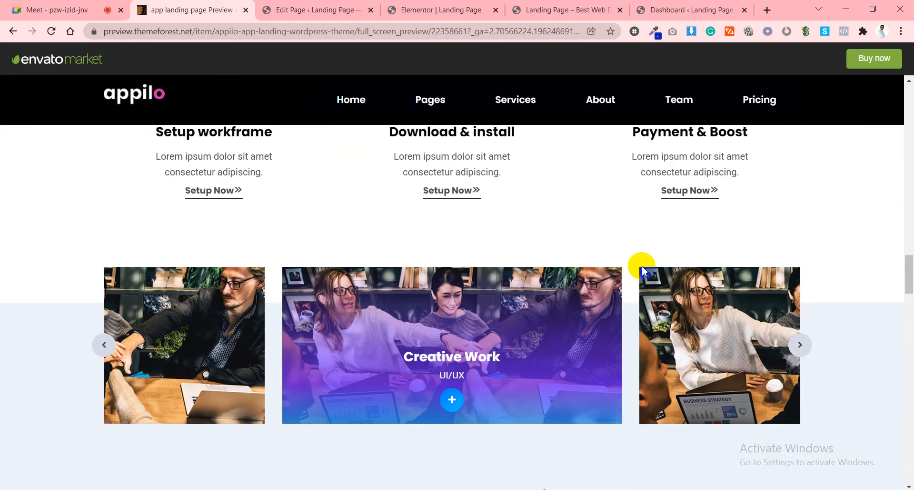
pyautogui.scroll(1, 643, 269)
pyautogui.scroll(-1, 640, 295)
pyautogui.click(802, 333)
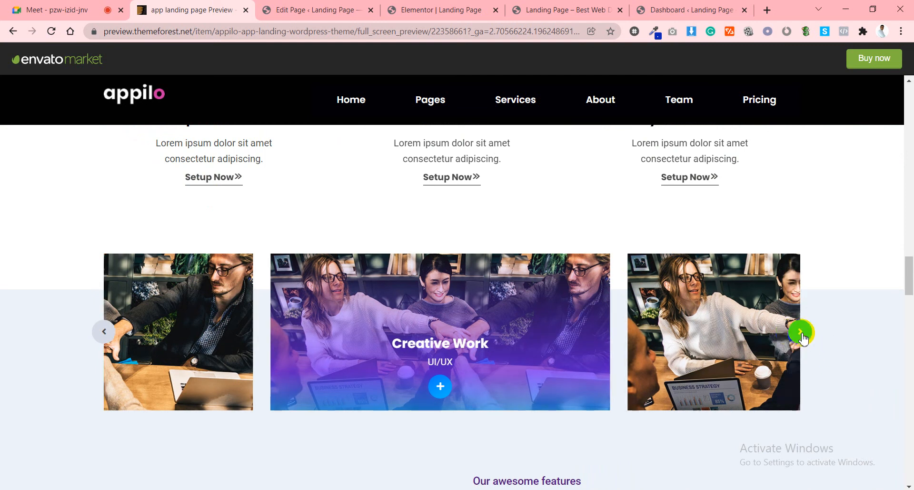
pyautogui.click(803, 333)
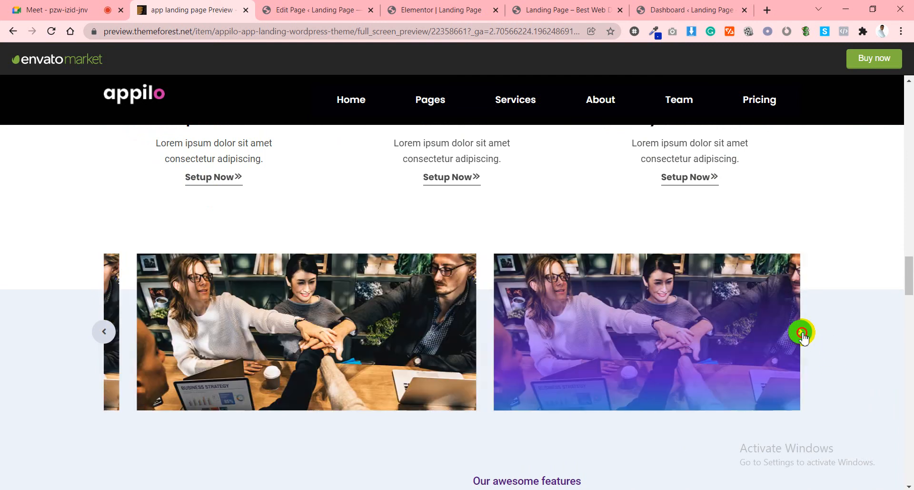
pyautogui.click(802, 333)
pyautogui.click(803, 333)
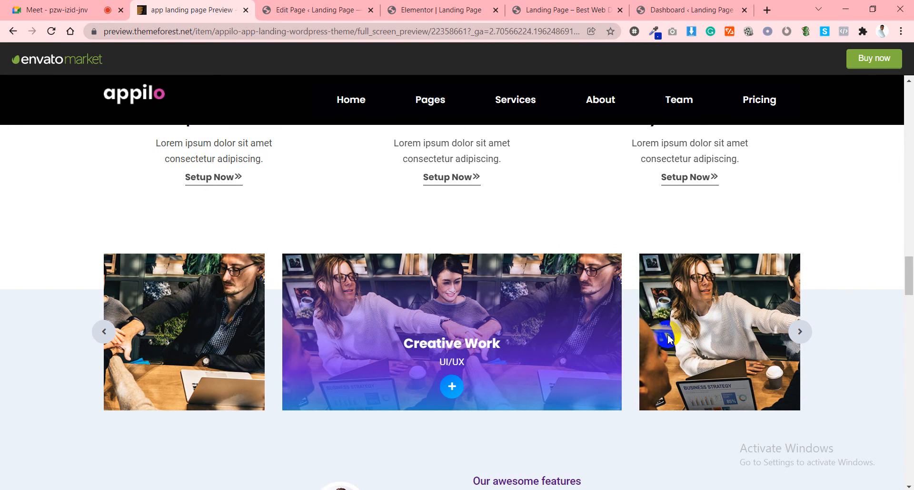
pyautogui.click(591, 10)
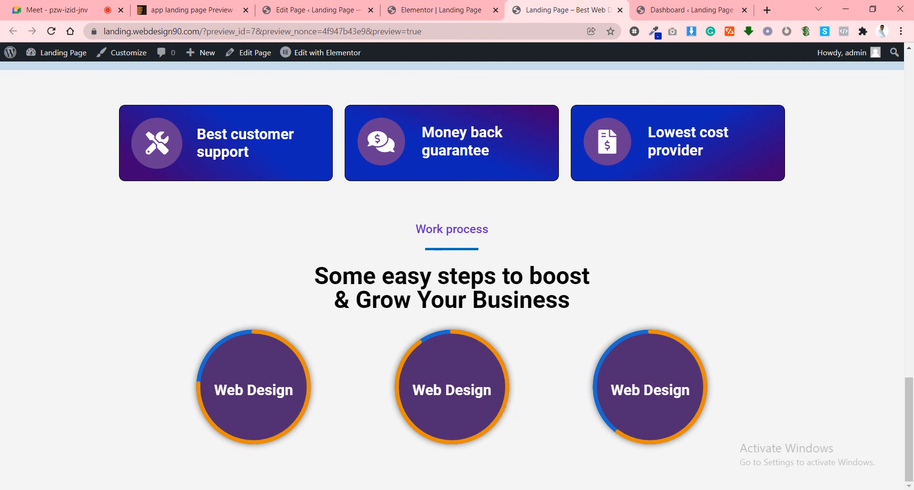
# In the Elementor editor, edit the middle circle's title and title the right circle 'Ecoomerce'.
pyautogui.click(439, 8)
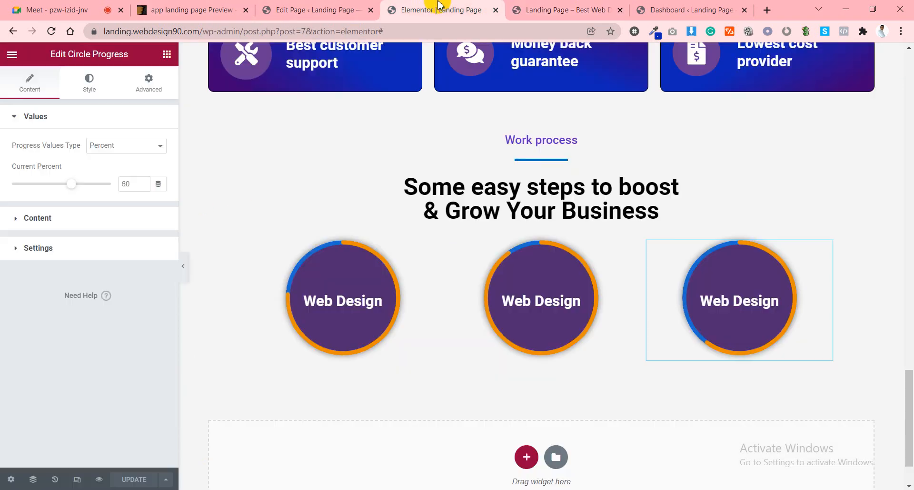
pyautogui.click(505, 273)
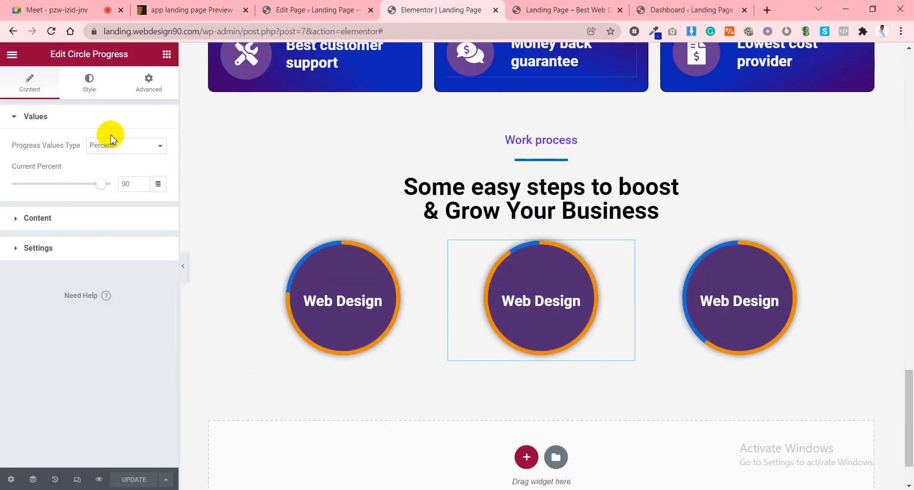
pyautogui.click(45, 218)
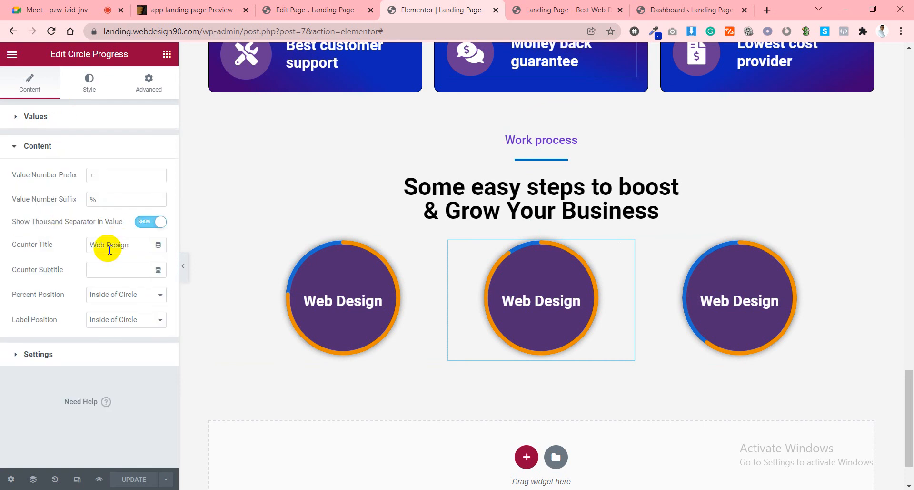
pyautogui.moveTo(110, 249); pyautogui.dragTo(130, 248)
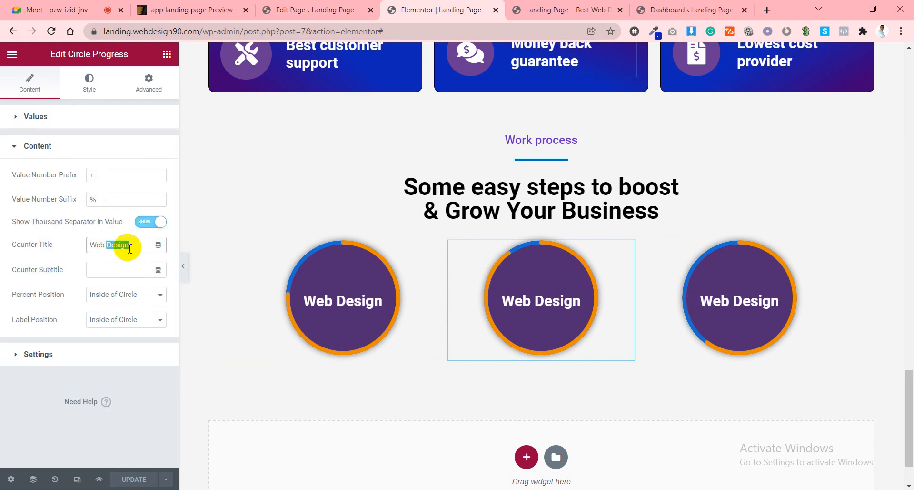
pyautogui.write('De')
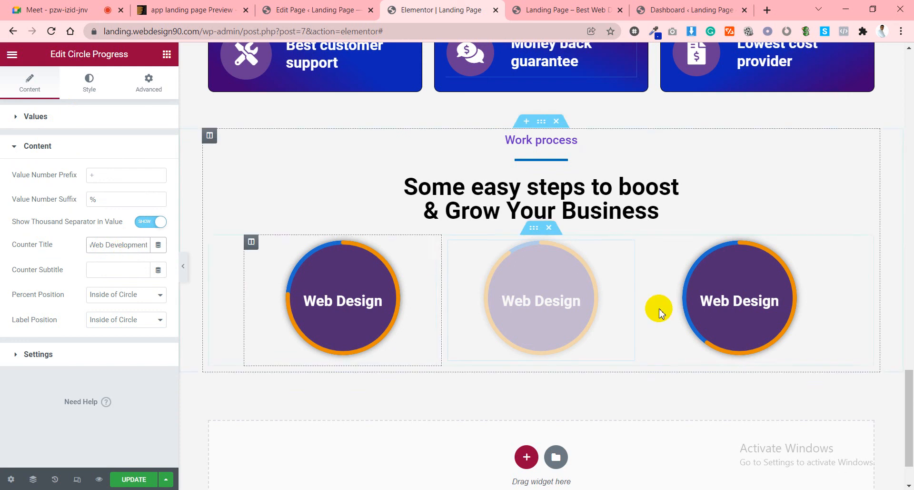
pyautogui.click(738, 311)
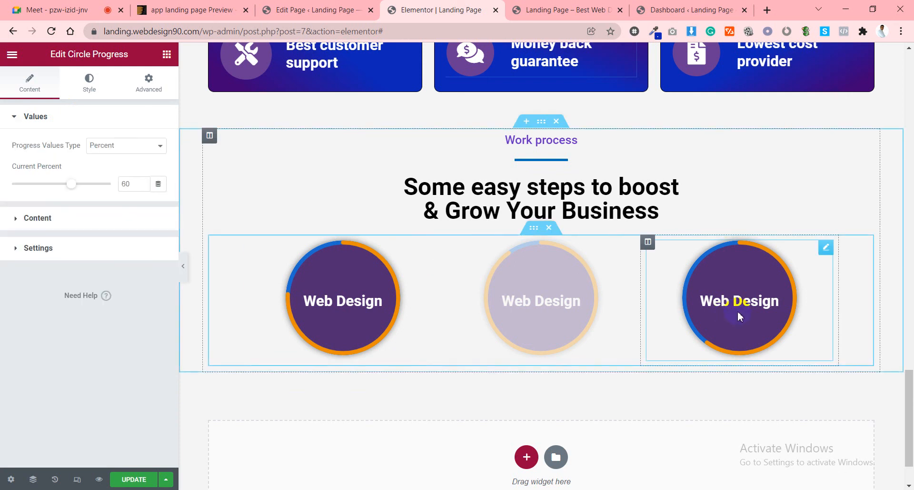
pyautogui.click(66, 223)
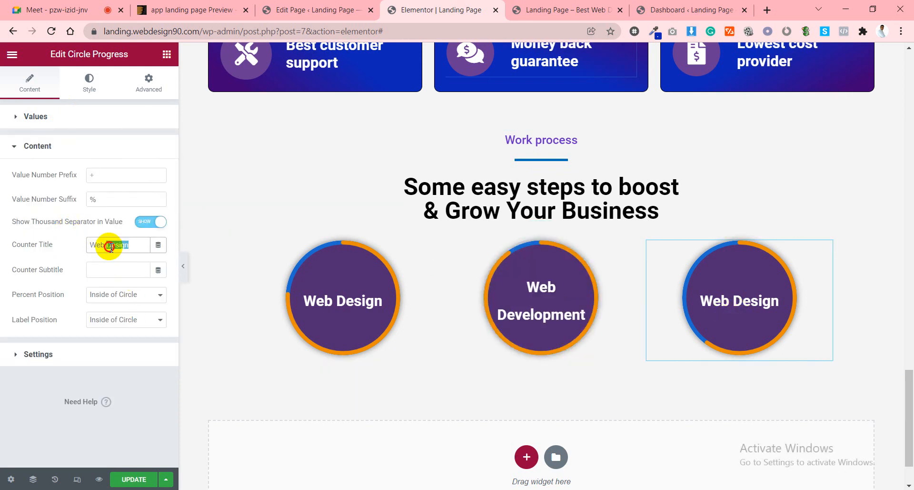
pyautogui.write('Eco')
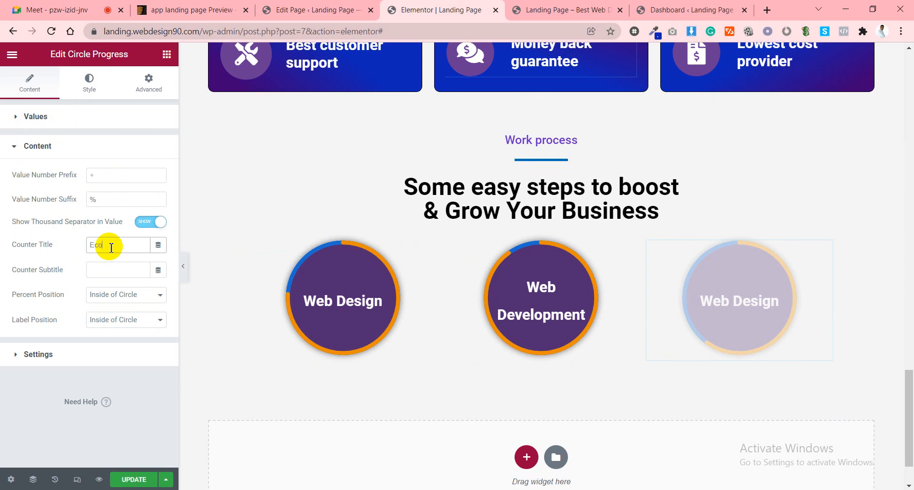
pyautogui.write('omerce')
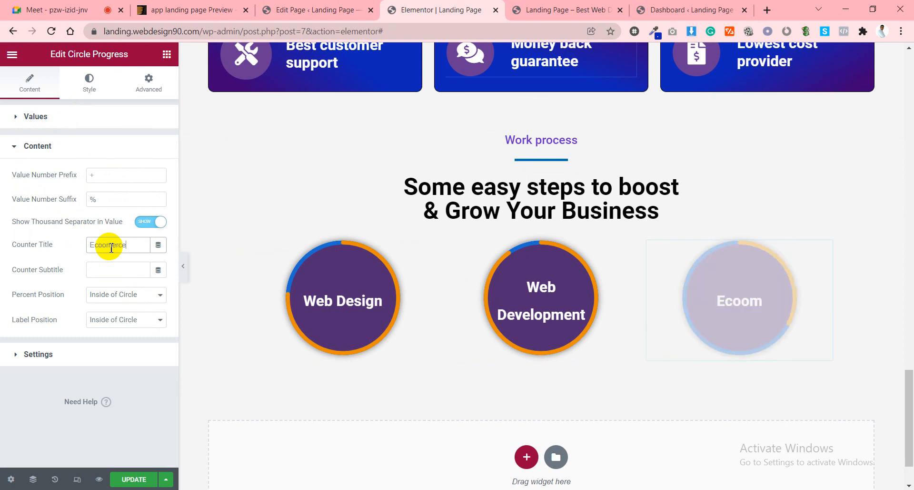
# Retitle the middle progress circle 'Graphics'.
pyautogui.click(530, 303)
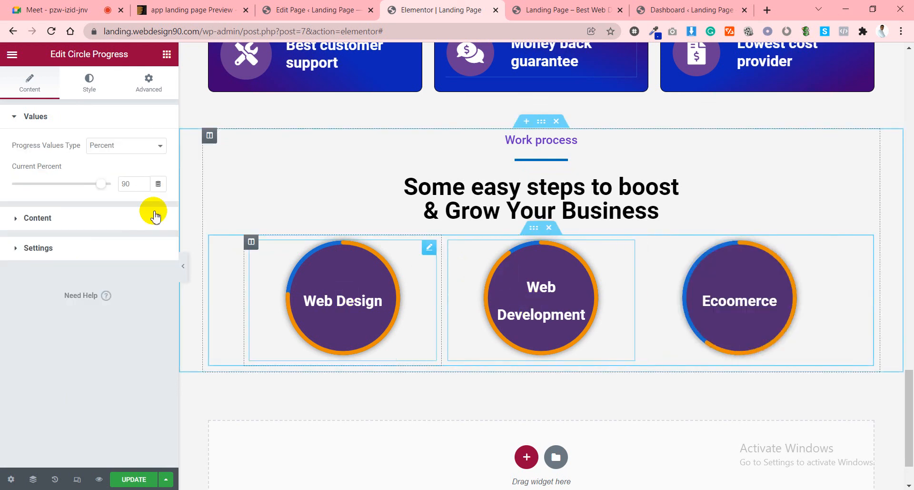
pyautogui.click(58, 218)
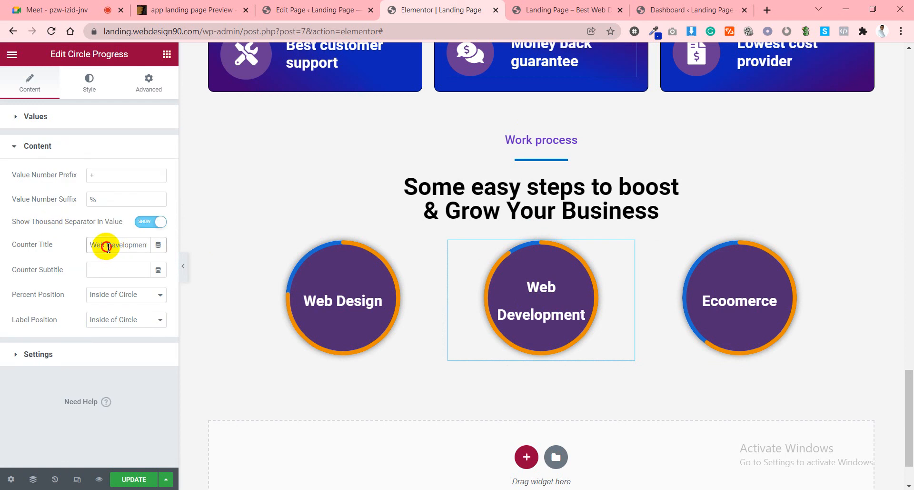
pyautogui.press('BackSpace')
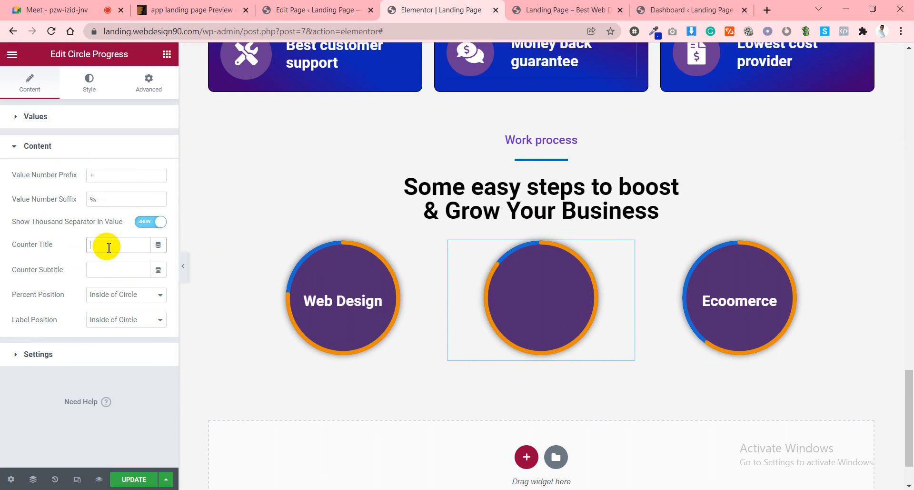
pyautogui.write('Graphic')
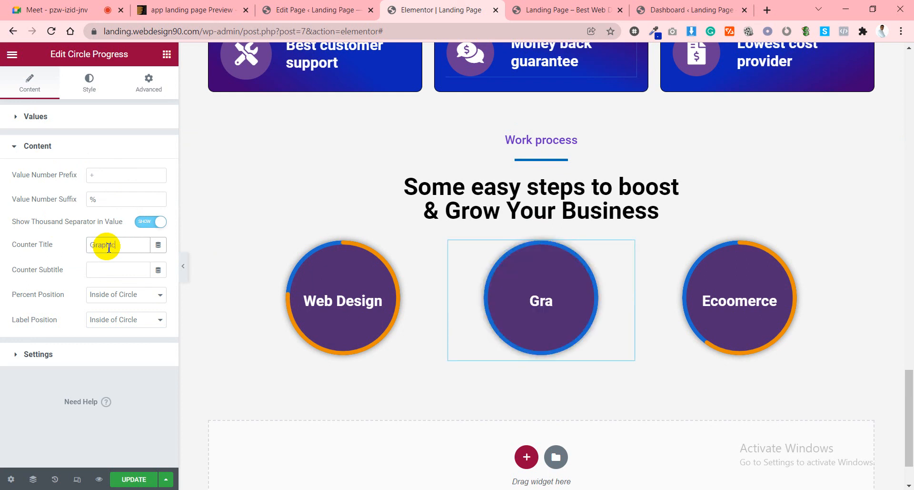
pyautogui.write('s')
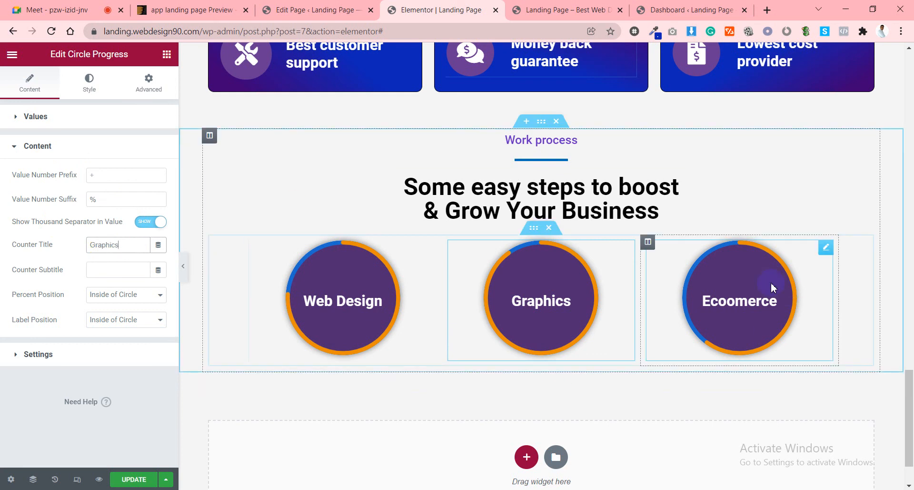
# Correct the right circle's title spelling to 'Ecommerce'.
pyautogui.click(739, 298)
pyautogui.click(27, 218)
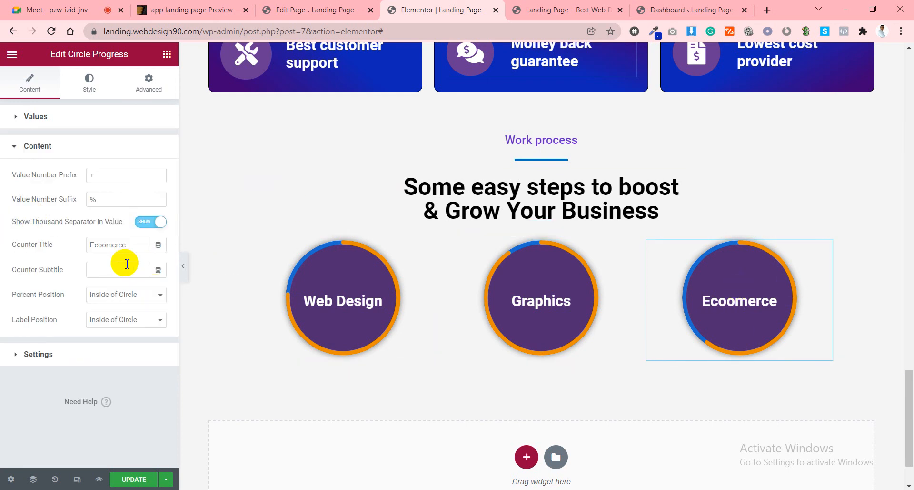
pyautogui.click(116, 247)
pyautogui.write('E')
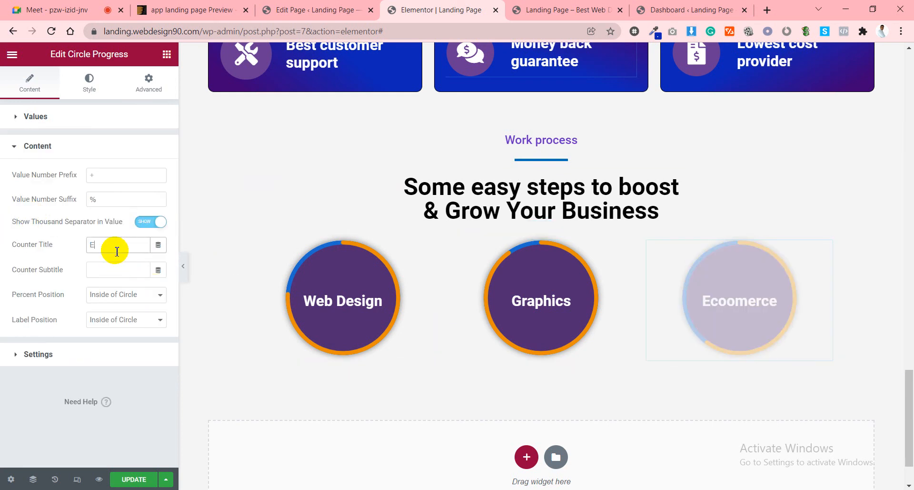
pyautogui.write('commerce')
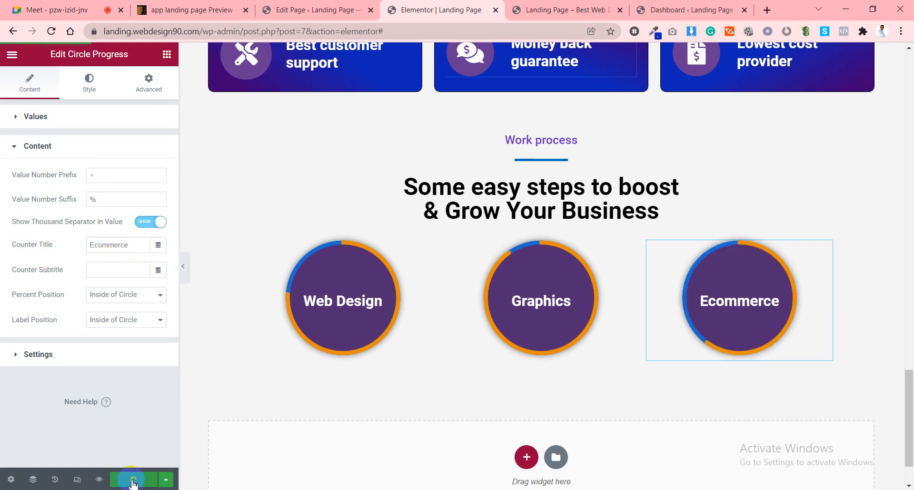
pyautogui.scroll(-1, 541, 302)
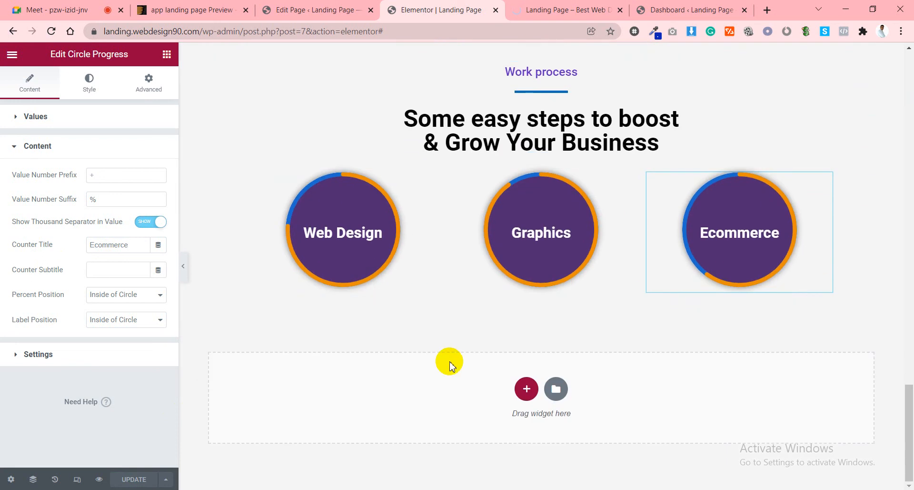
# Add a single-column section at the page bottom, then remove it again.
pyautogui.click(525, 389)
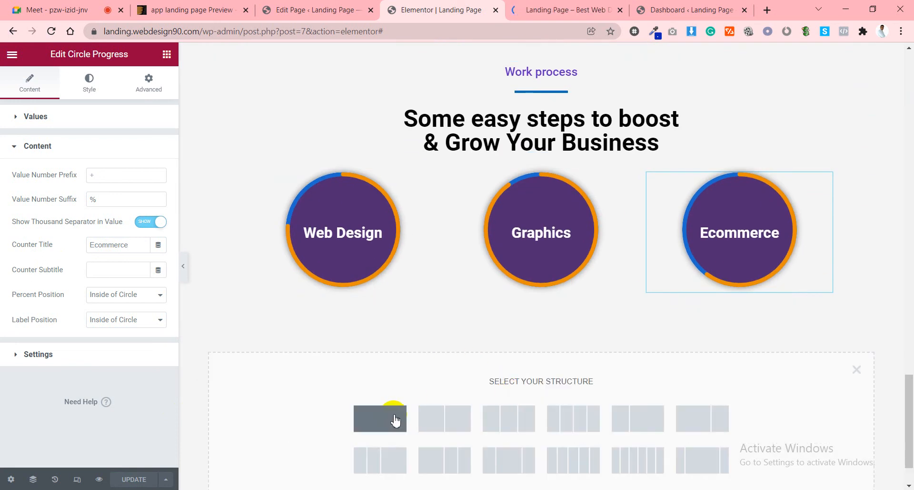
pyautogui.click(394, 419)
pyautogui.click(556, 329)
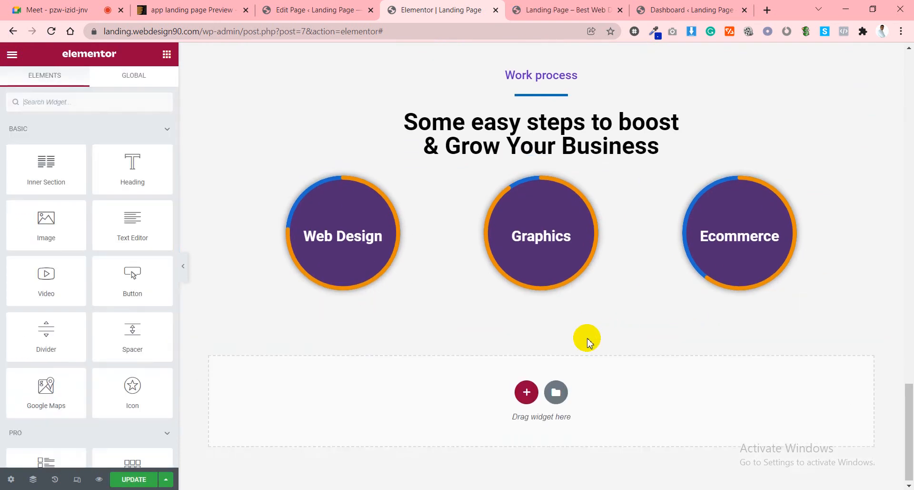
pyautogui.scroll(1, 587, 338)
# Duplicate the Work process section and retitle the copy's heading 'Our Recent Projects'.
pyautogui.rightClick(541, 114)
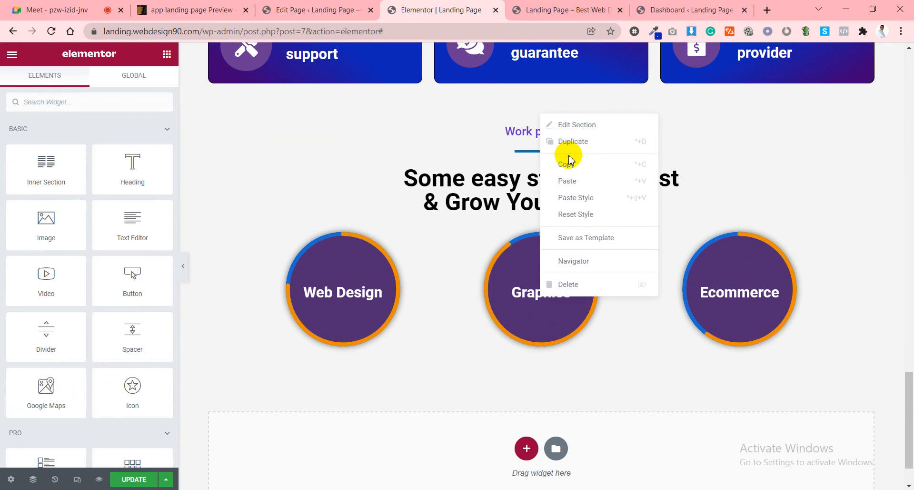
pyautogui.click(567, 141)
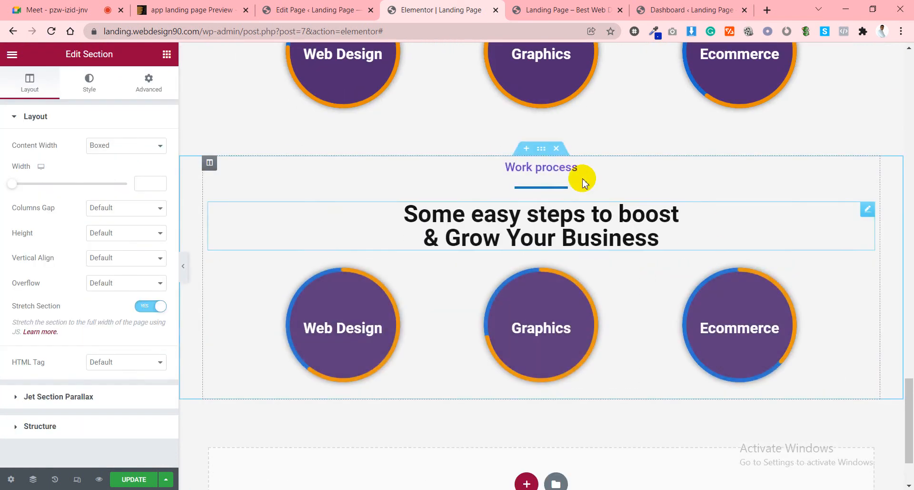
pyautogui.click(567, 170)
pyautogui.click(95, 167)
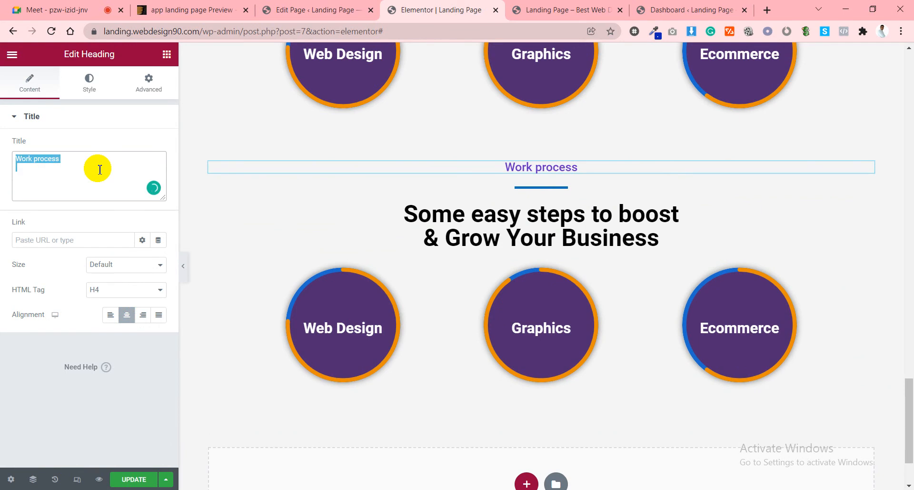
pyautogui.write('Our Re')
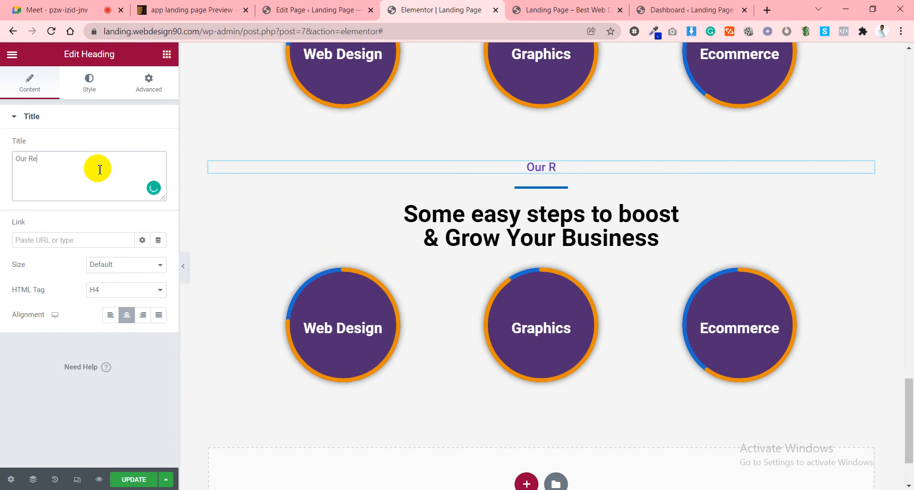
pyautogui.write('cent Projects')
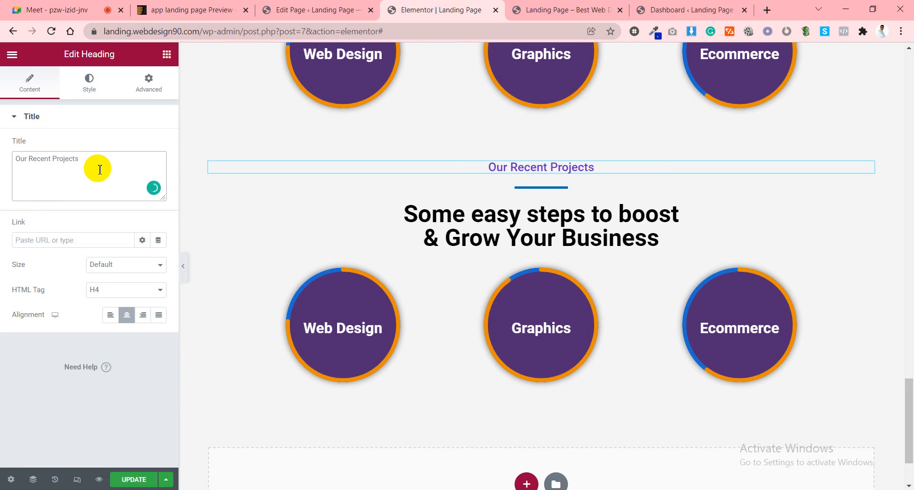
# Remove the row of three circles from the duplicated section.
pyautogui.click(542, 218)
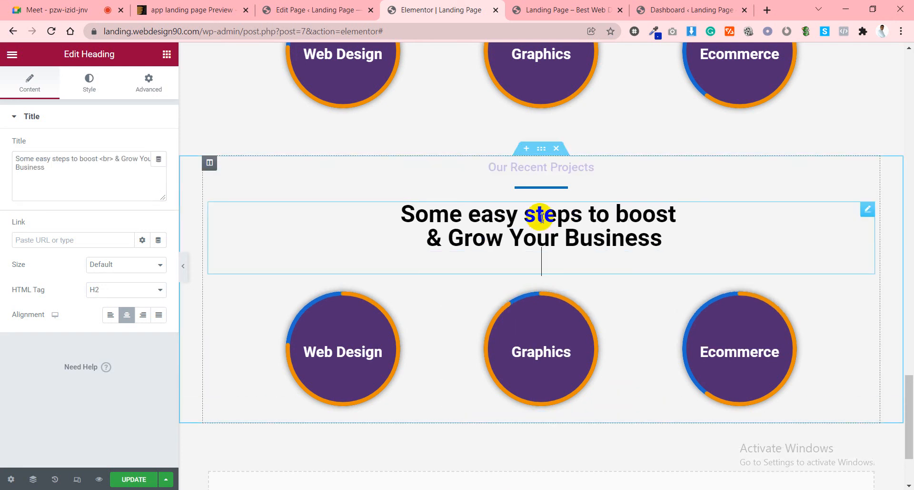
pyautogui.click(549, 279)
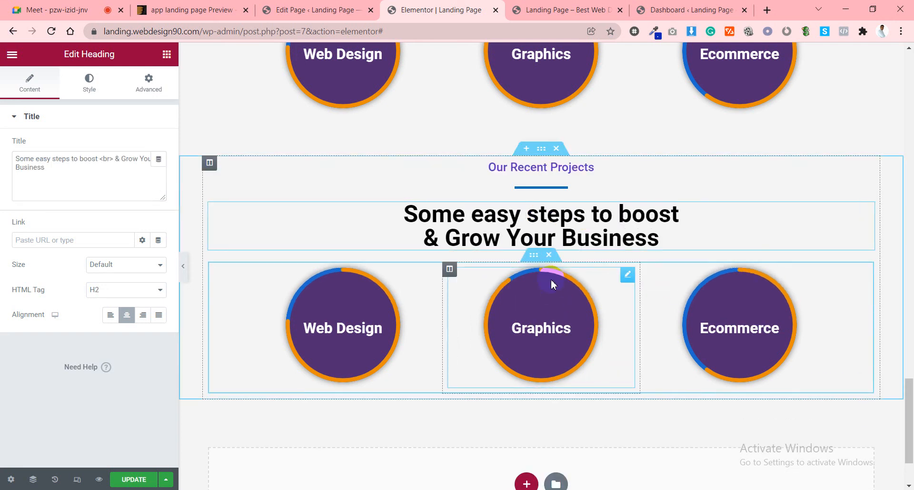
pyautogui.click(549, 254)
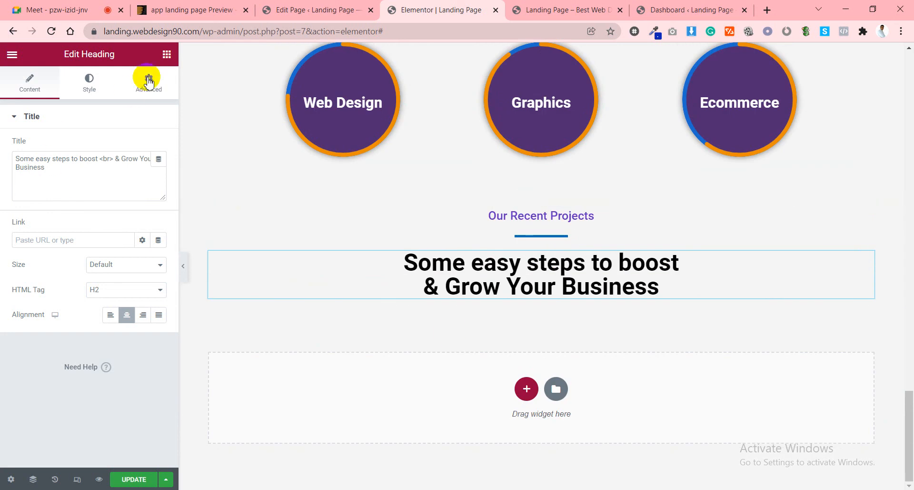
pyautogui.click(166, 57)
# Drop an inner section under Our Recent Projects and duplicate a column to make three.
pyautogui.moveTo(76, 155); pyautogui.dragTo(490, 300)
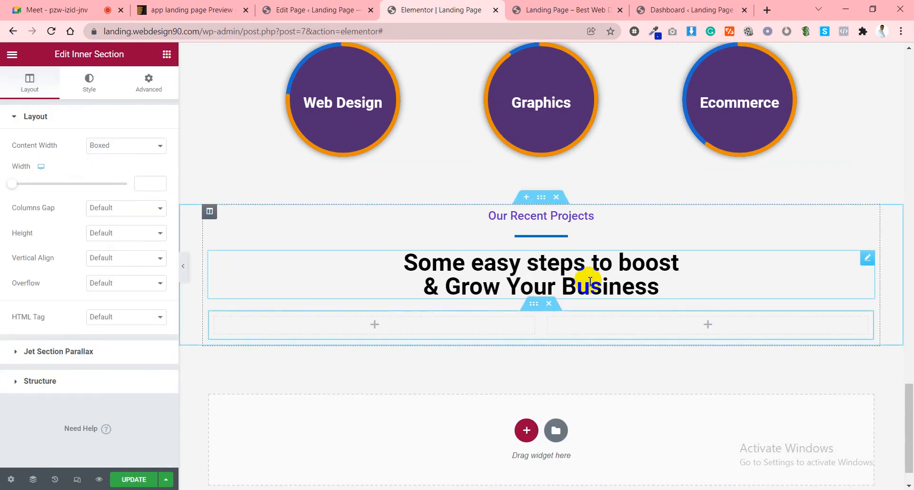
pyautogui.rightClick(548, 280)
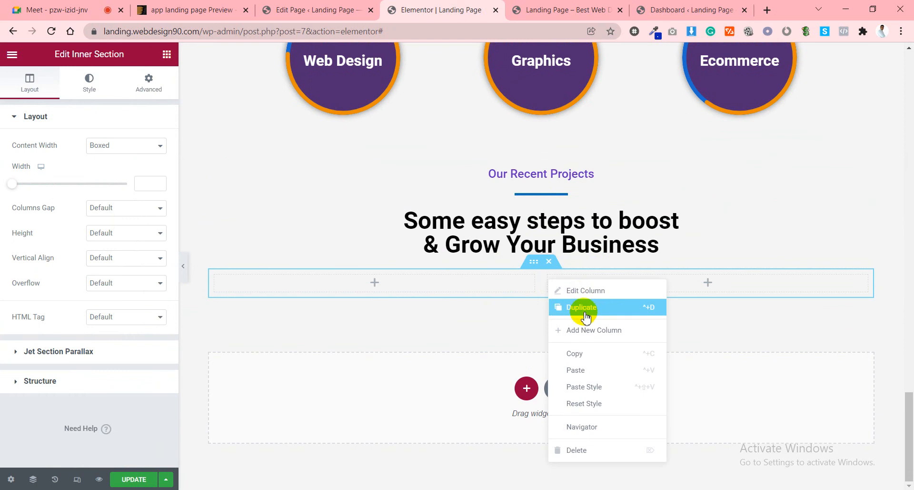
pyautogui.click(582, 307)
# Search the widget library for 'proj', then 'por' to find the Portfolio widget.
pyautogui.click(322, 283)
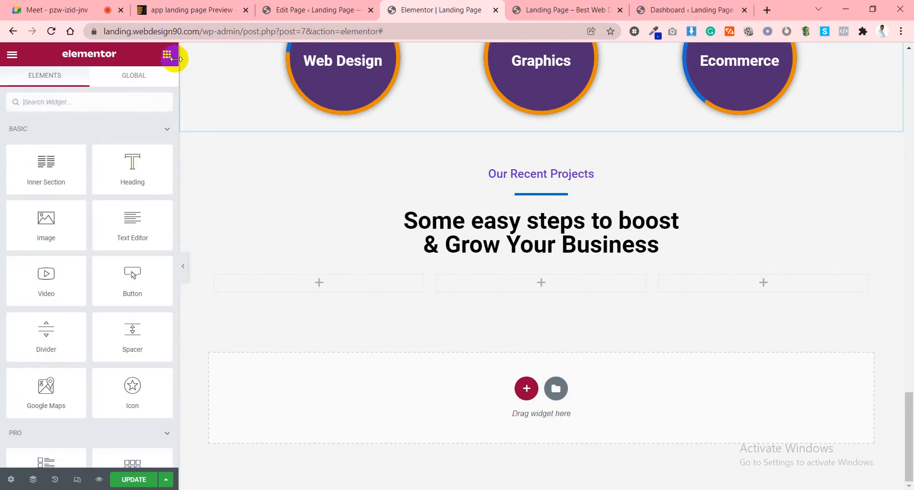
pyautogui.click(149, 93)
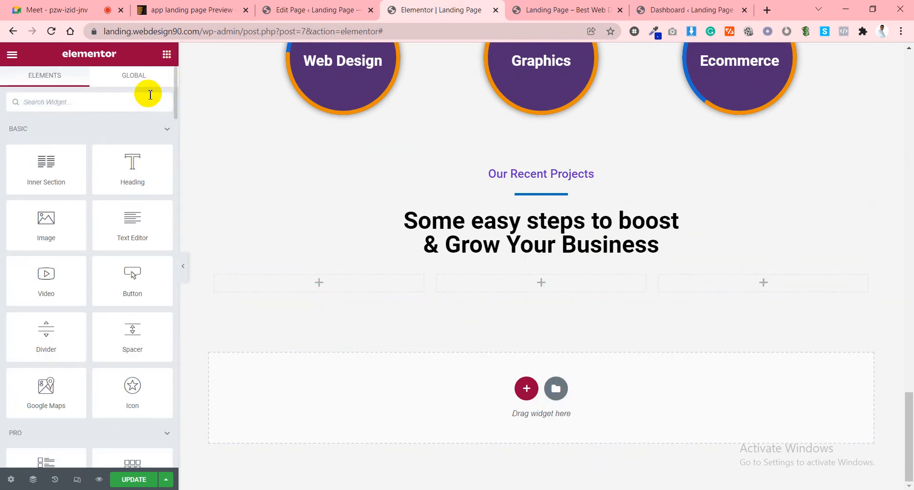
pyautogui.write('proj')
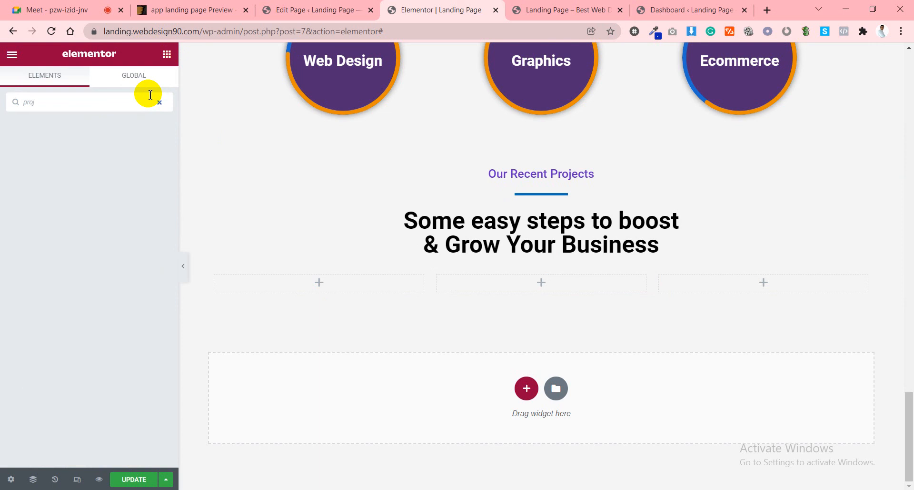
pyautogui.press('BackSpace')
pyautogui.write('je')
pyautogui.press('BackSpace')
pyautogui.press('BackSpace')
pyautogui.press('BackSpace')
pyautogui.press('BackSpace')
pyautogui.press('BackSpace')
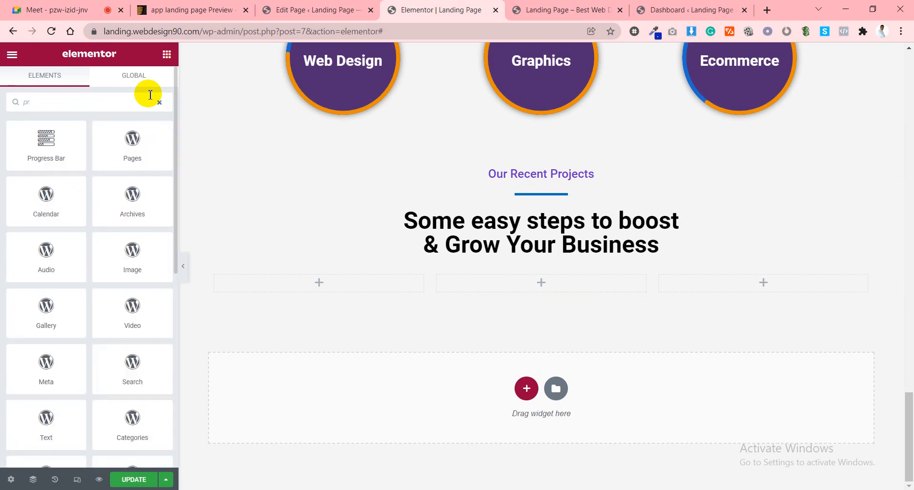
pyautogui.write('por')
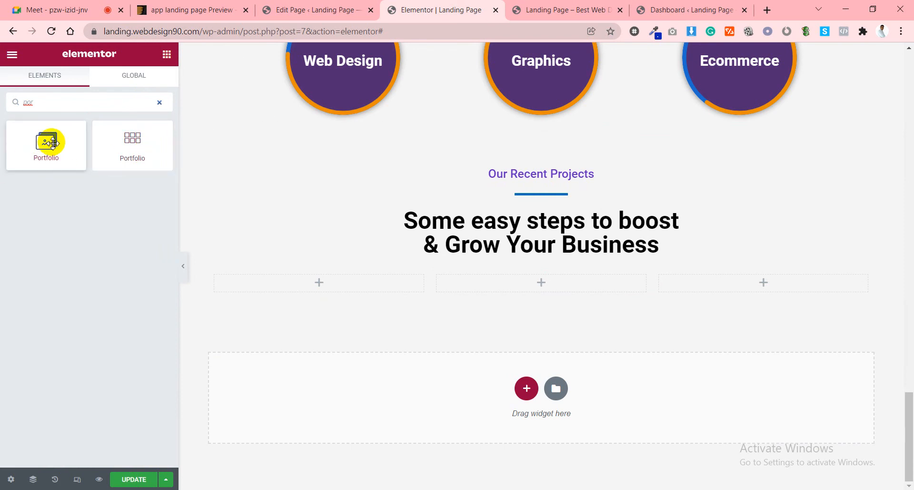
# Drop the Portfolio widget into the first column and inspect its first gallery item.
pyautogui.moveTo(53, 142); pyautogui.dragTo(327, 285)
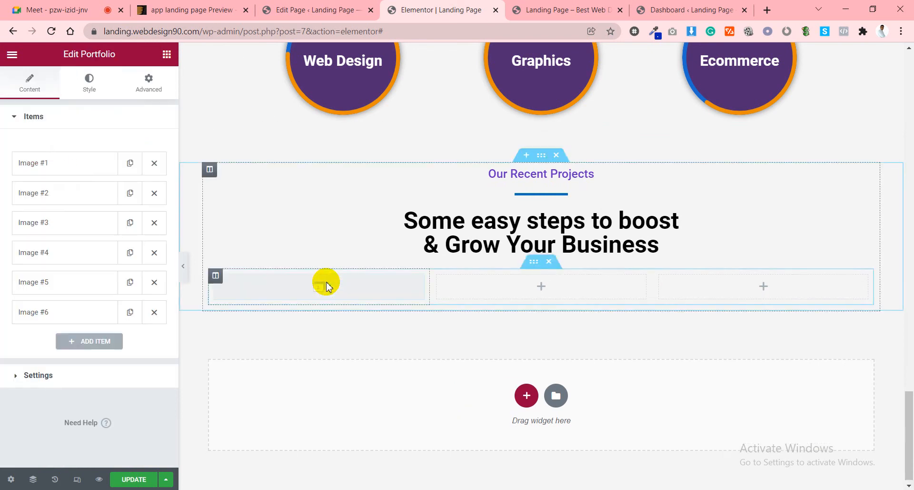
pyautogui.click(87, 172)
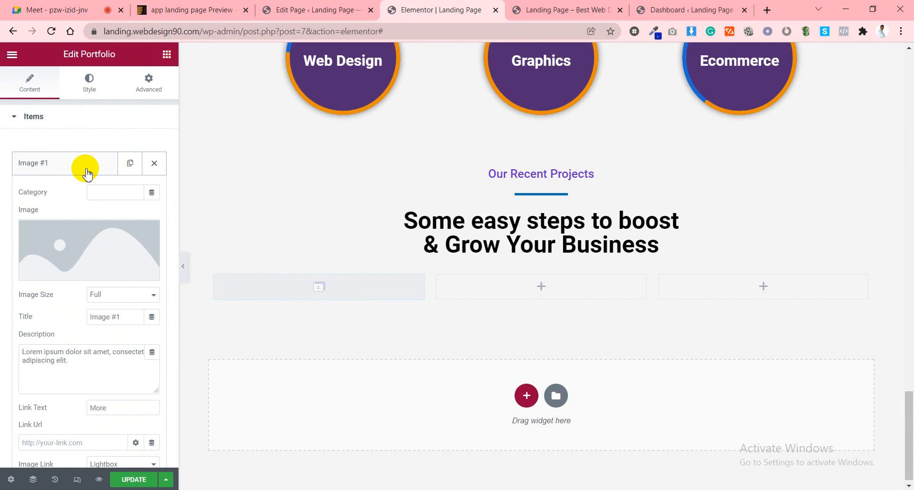
pyautogui.click(86, 172)
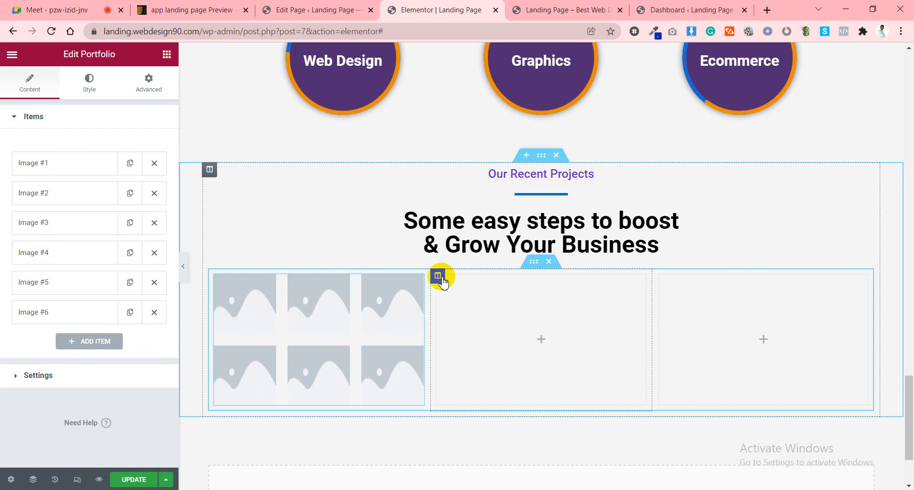
# Delete the empty middle and right columns so the portfolio spans the row.
pyautogui.rightClick(442, 278)
pyautogui.click(480, 448)
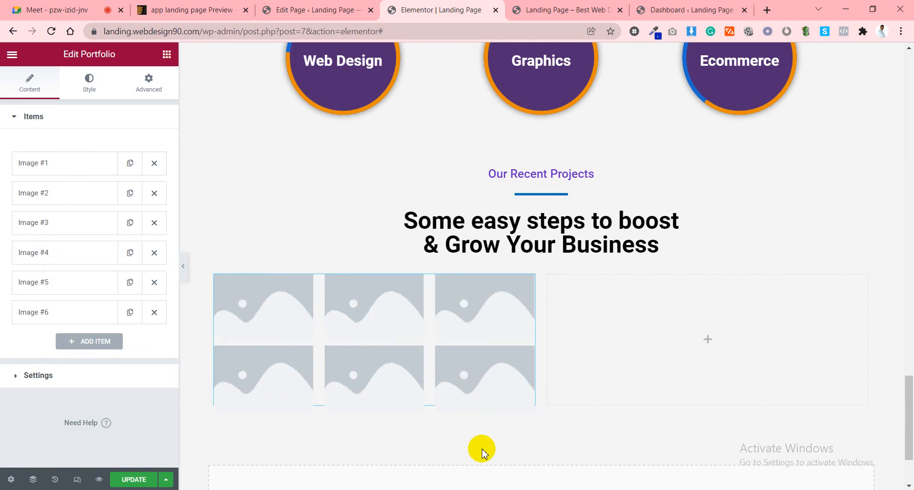
pyautogui.rightClick(548, 274)
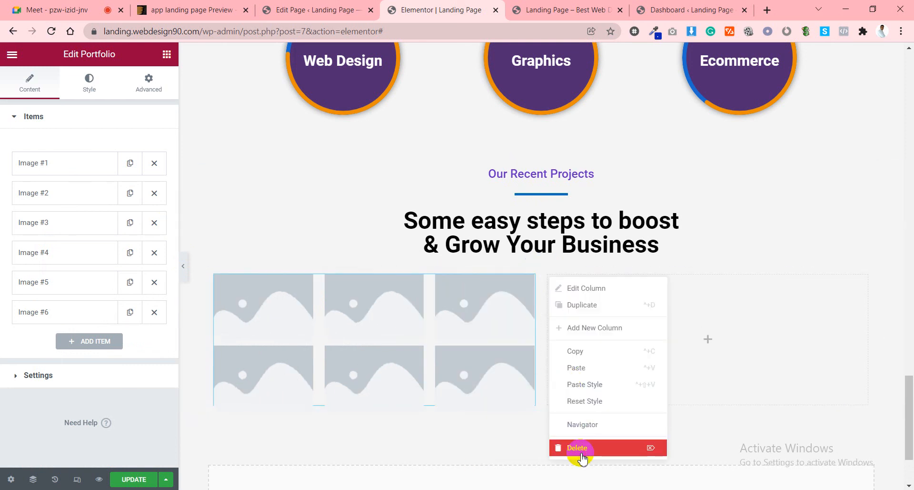
pyautogui.click(582, 454)
pyautogui.scroll(-3, 541, 332)
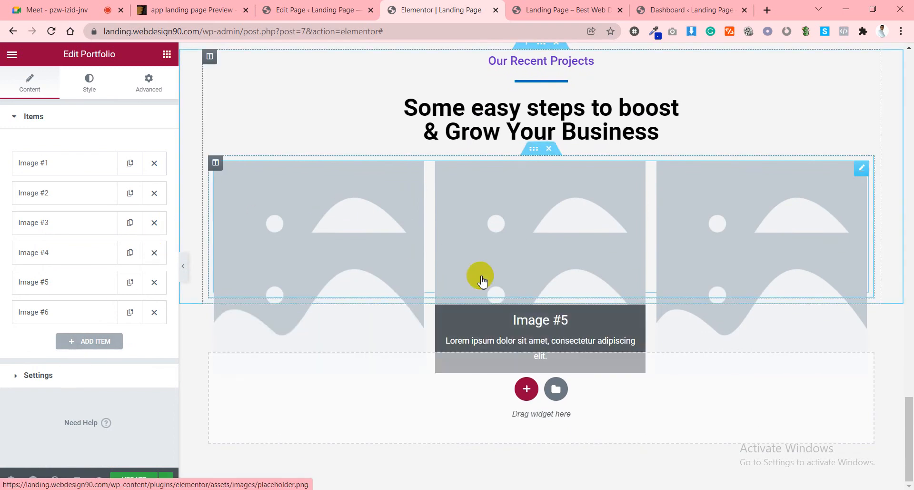
pyautogui.scroll(2, 481, 280)
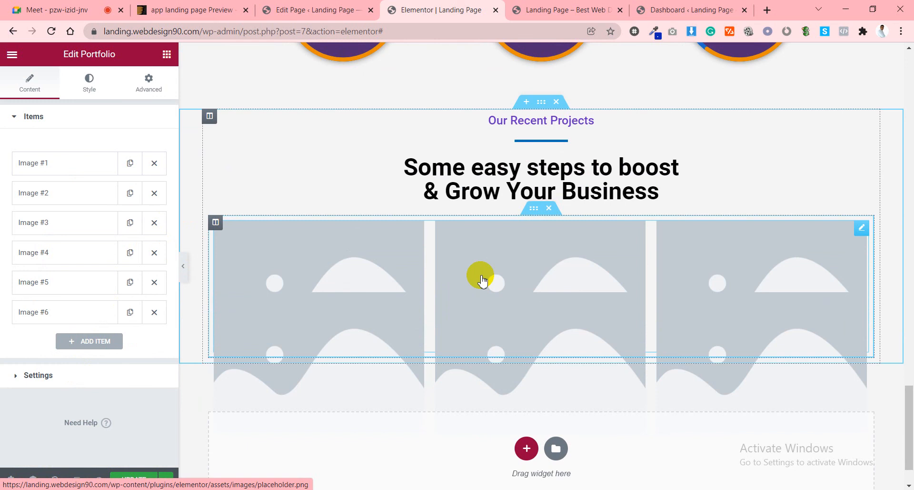
# Flip between the live preview, the Elementor editor and the WordPress page editor.
pyautogui.click(553, 9)
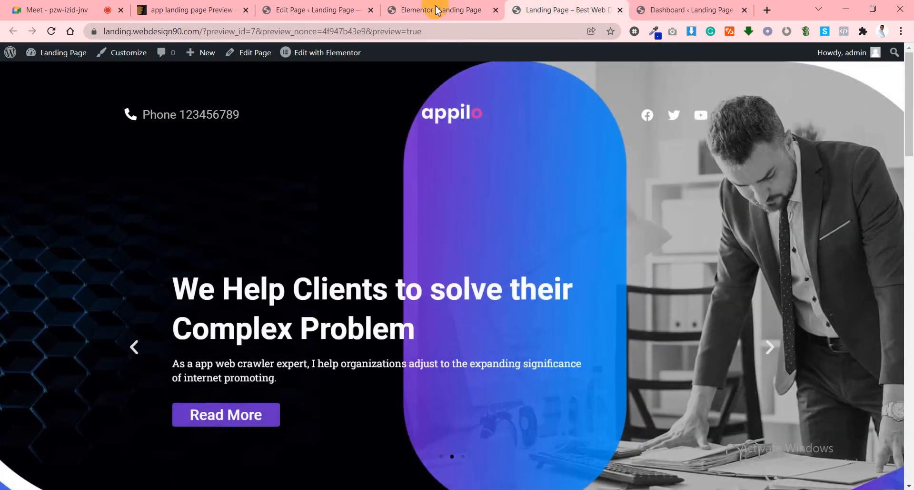
pyautogui.click(439, 8)
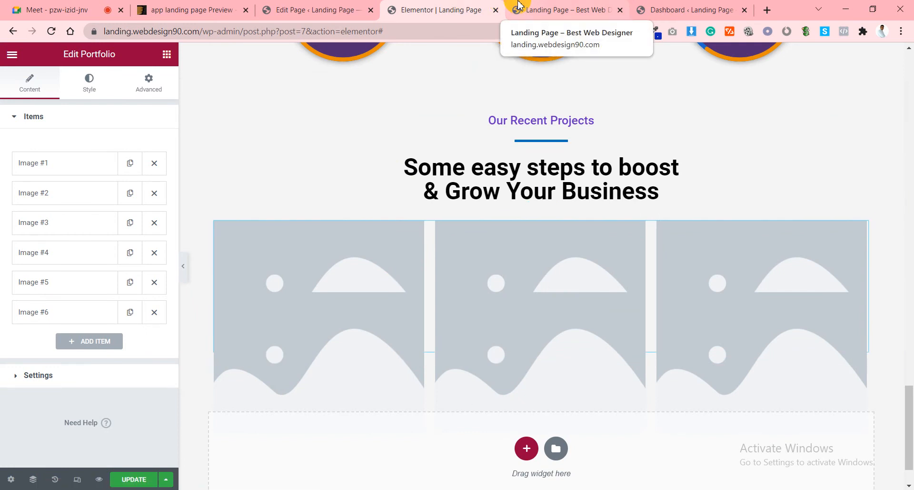
pyautogui.click(519, 6)
pyautogui.click(318, 10)
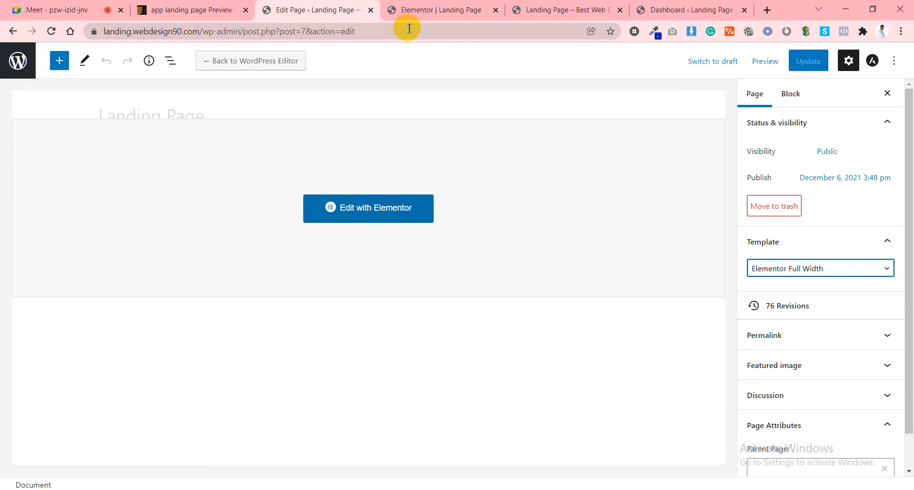
# Open Pages > All Pages in the WordPress dashboard.
pyautogui.click(674, 7)
pyautogui.moveTo(29, 189)
pyautogui.click(121, 191)
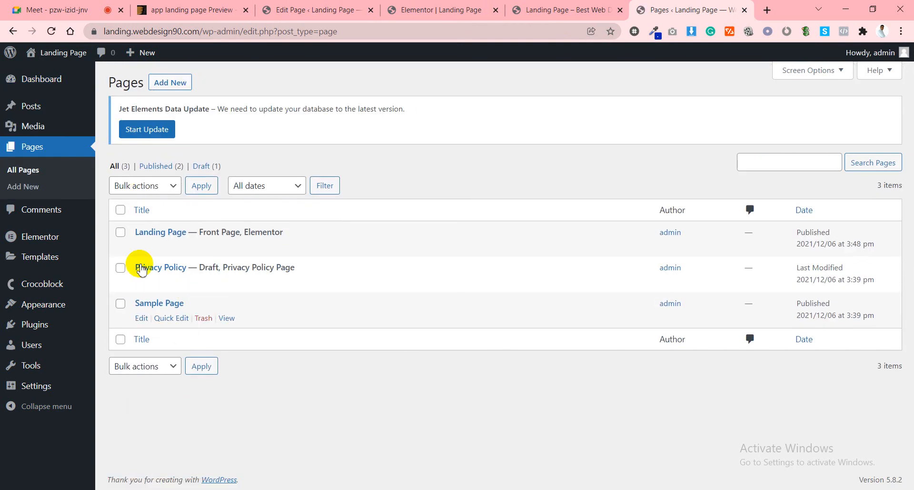
# Check the preview and the Portfolio's first gallery item, then open a new blank tab.
pyautogui.click(562, 9)
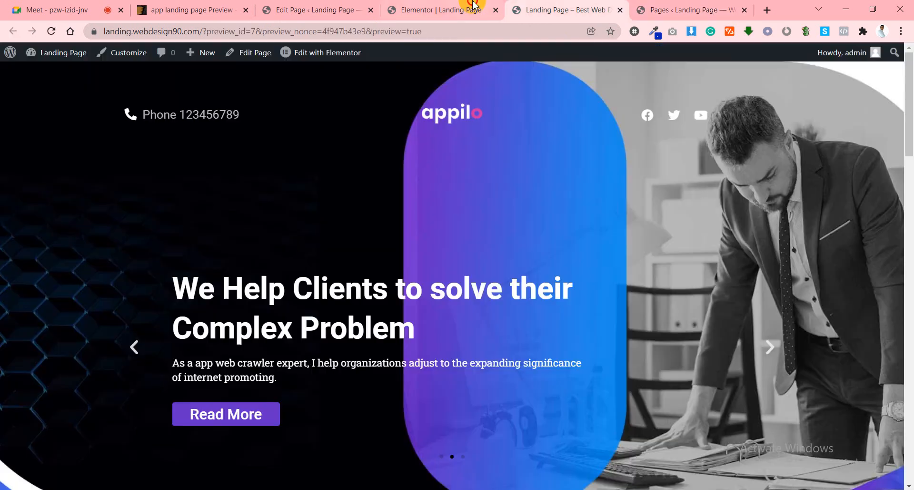
pyautogui.click(463, 12)
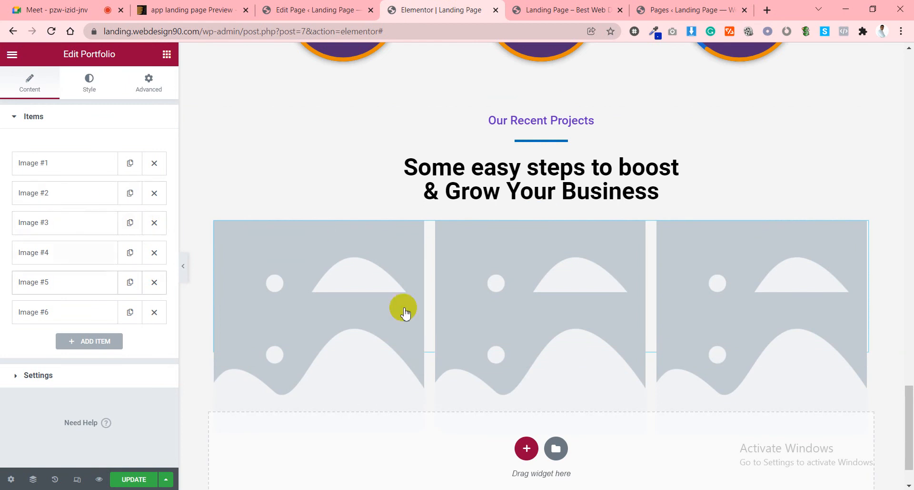
pyautogui.click(74, 163)
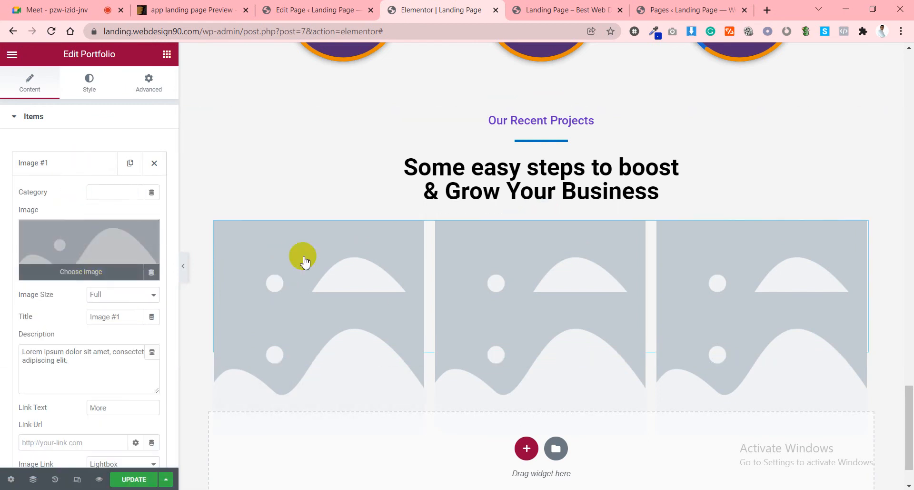
pyautogui.click(77, 163)
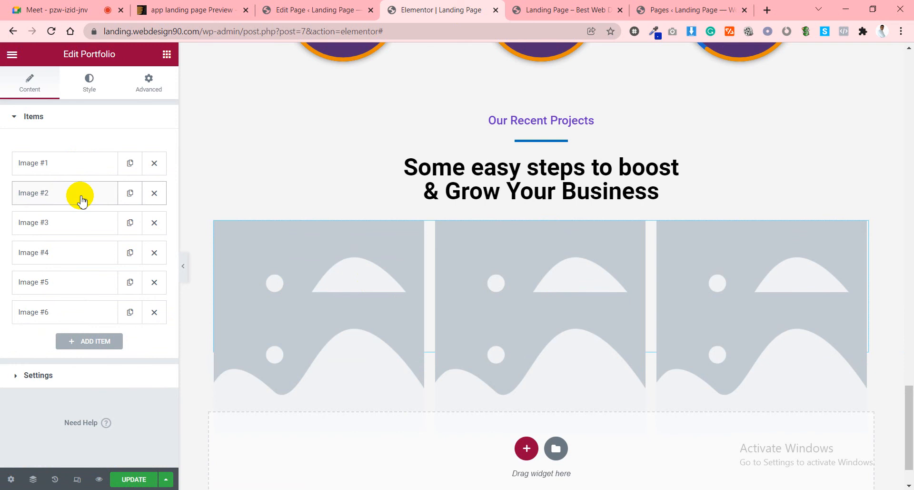
pyautogui.click(681, 10)
pyautogui.click(765, 10)
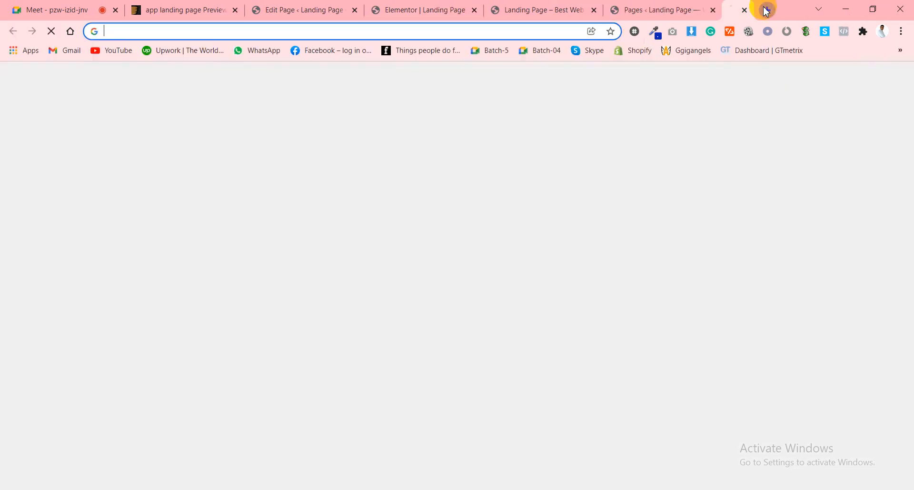
# Load holdingontohope.com.au by typing 'holdi' in the new tab, then return to Meet.
pyautogui.write('holdingontohope.com.au')
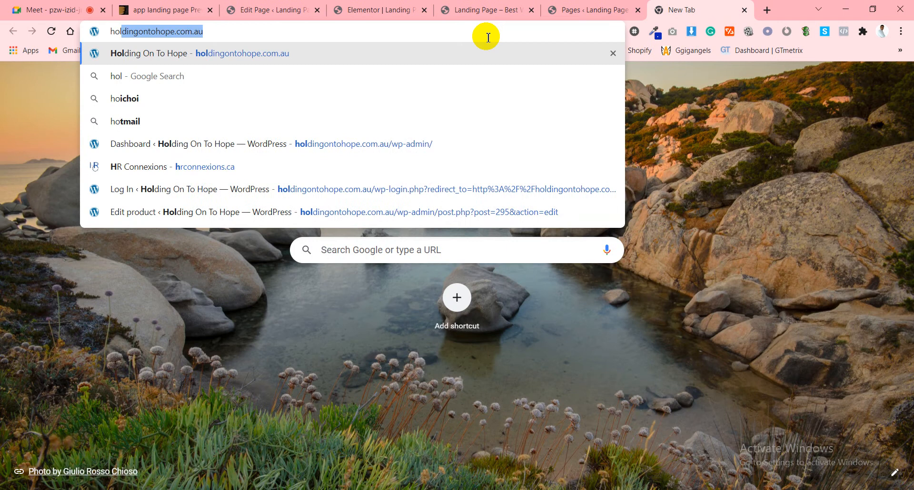
pyautogui.press('Return')
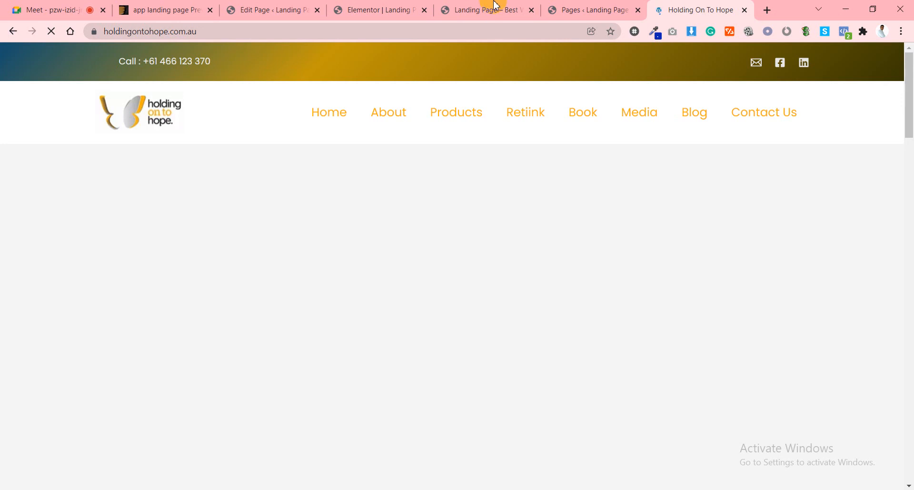
pyautogui.click(32, 17)
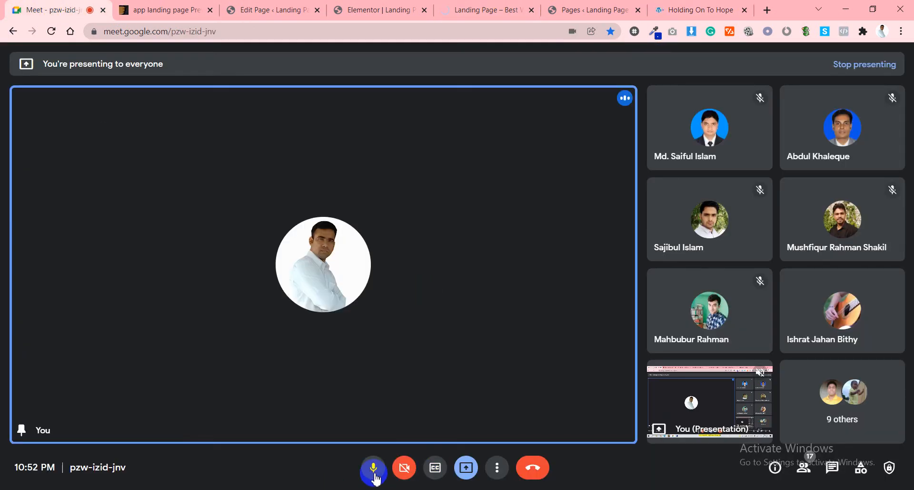
# Unmute the microphone and turn on the camera, then go back to the Holding On To Hope tab.
pyautogui.click(374, 468)
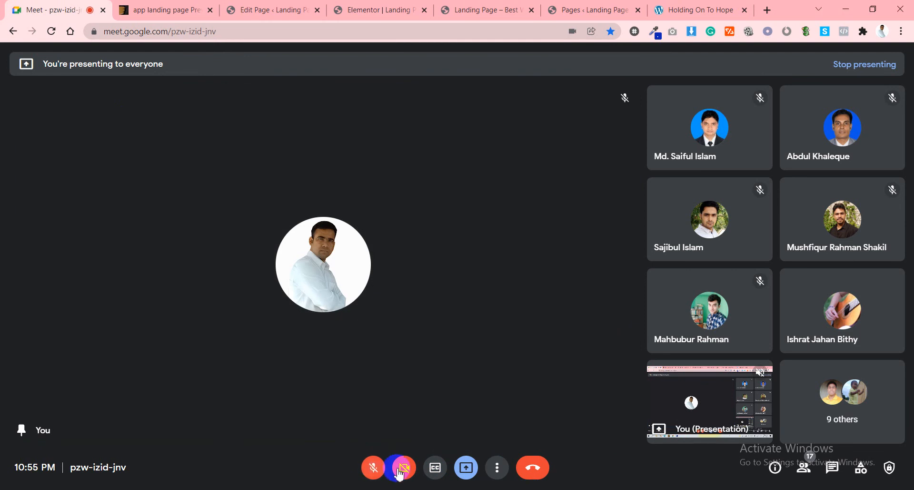
pyautogui.click(404, 469)
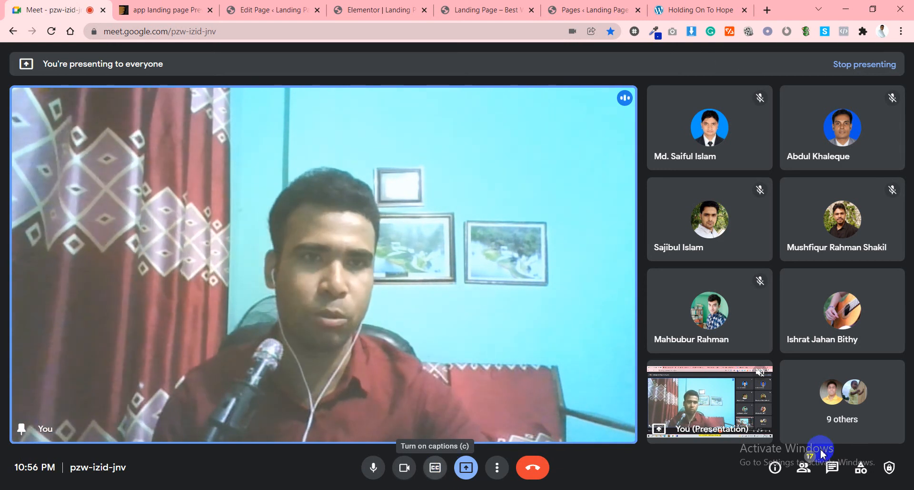
pyautogui.click(709, 6)
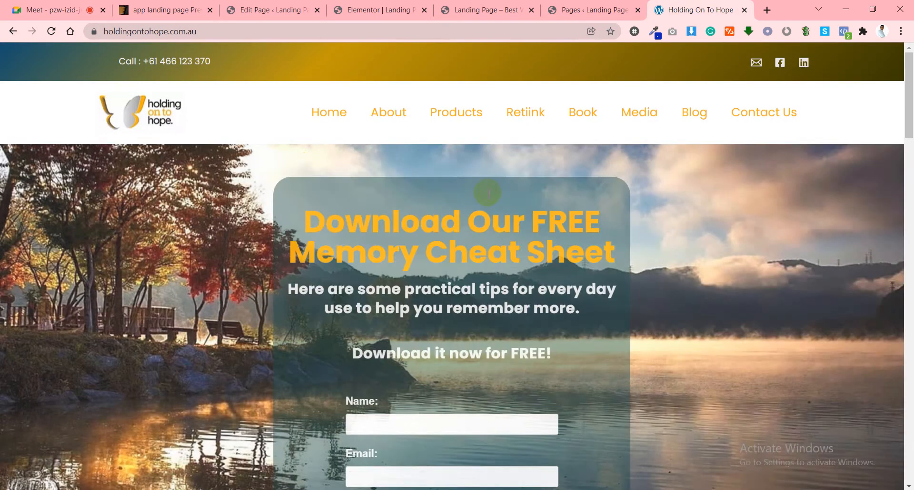
pyautogui.scroll(-8, 612, 184)
pyautogui.scroll(3, 678, 205)
pyautogui.scroll(5, 677, 205)
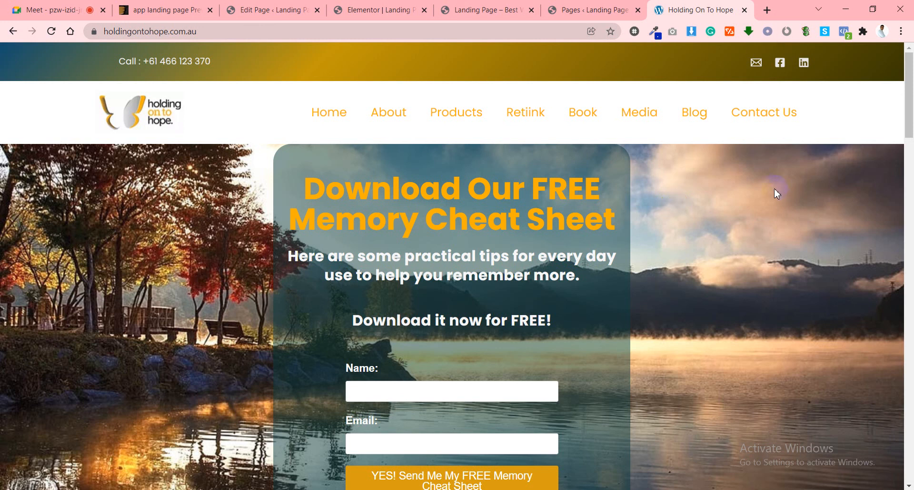
pyautogui.click(76, 6)
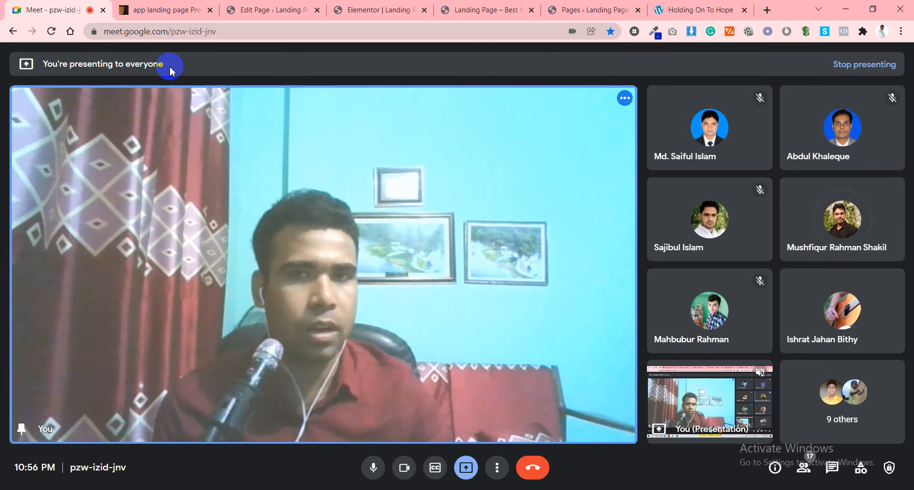
pyautogui.click(693, 7)
pyautogui.scroll(-3, 623, 203)
pyautogui.scroll(3, 624, 203)
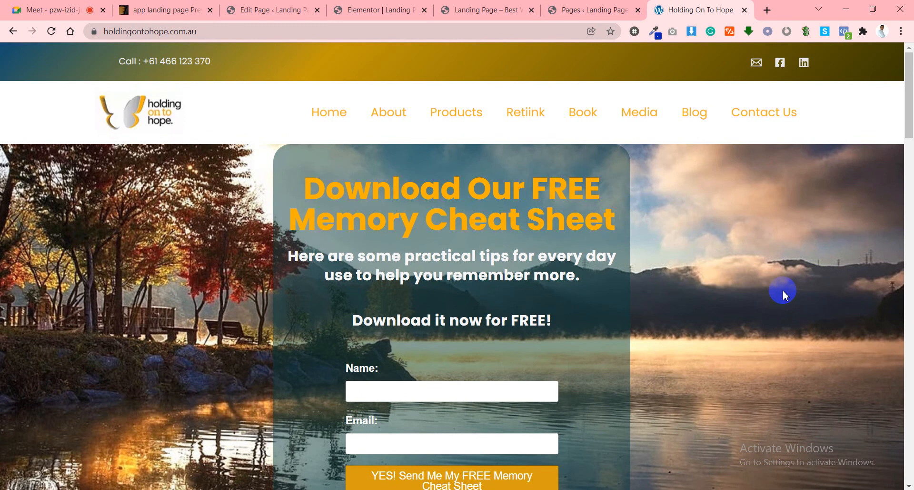
# Capture nearly the whole Holding On To Hope page with Lightshot as portfolio1.jpg.
pyautogui.press('Print')
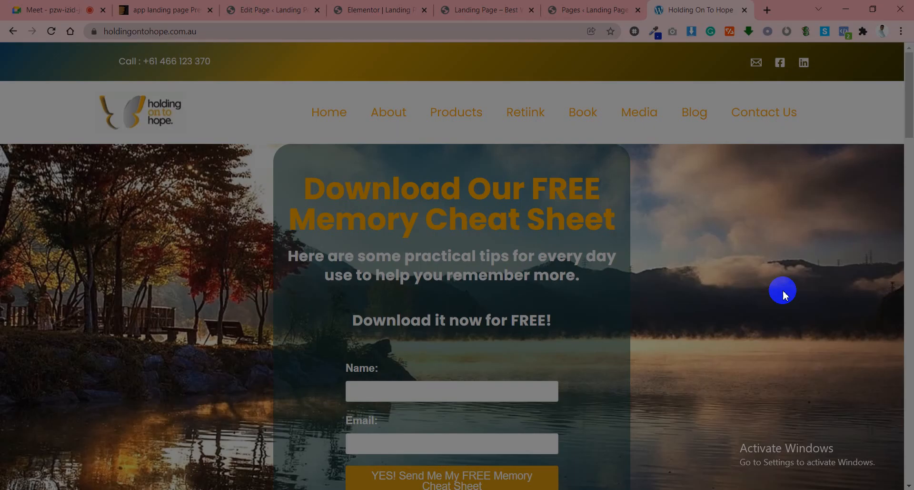
pyautogui.moveTo(12, 42)
pyautogui.mouseDown()
pyautogui.moveTo(901, 407)
pyautogui.moveTo(898, 485)
pyautogui.mouseUp()
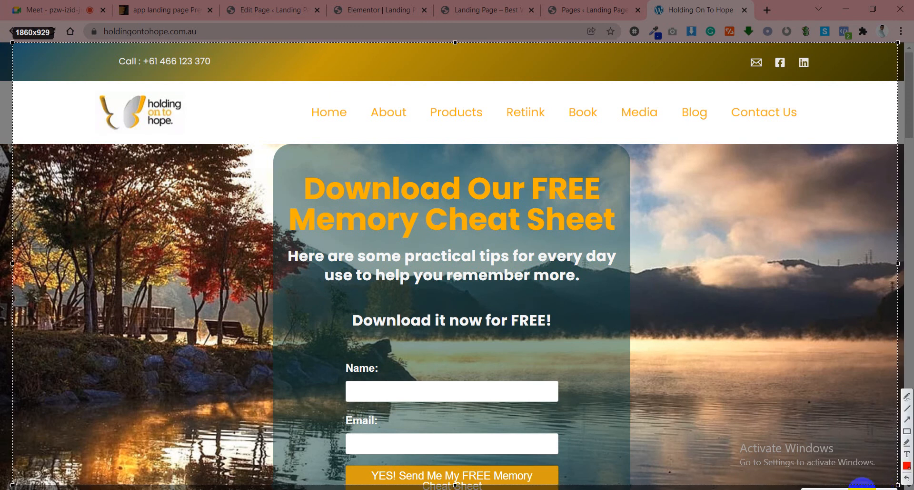
pyautogui.click(874, 485)
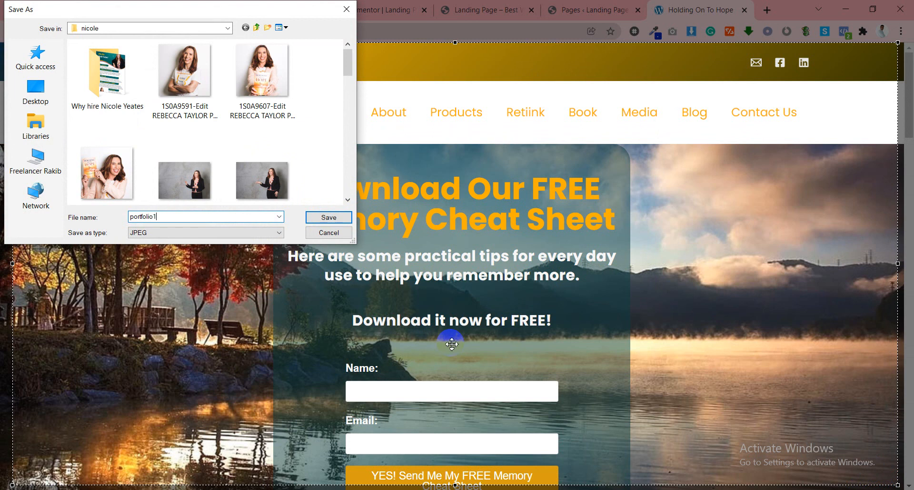
pyautogui.press('Return')
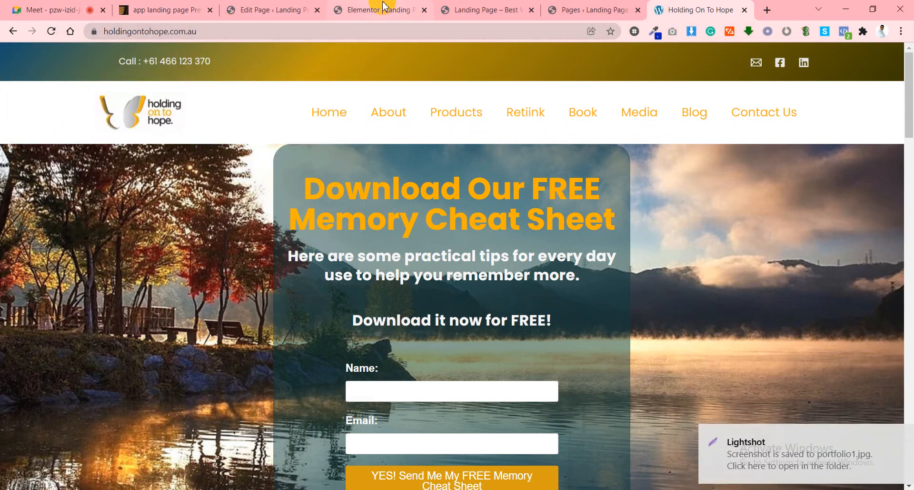
pyautogui.click(379, 9)
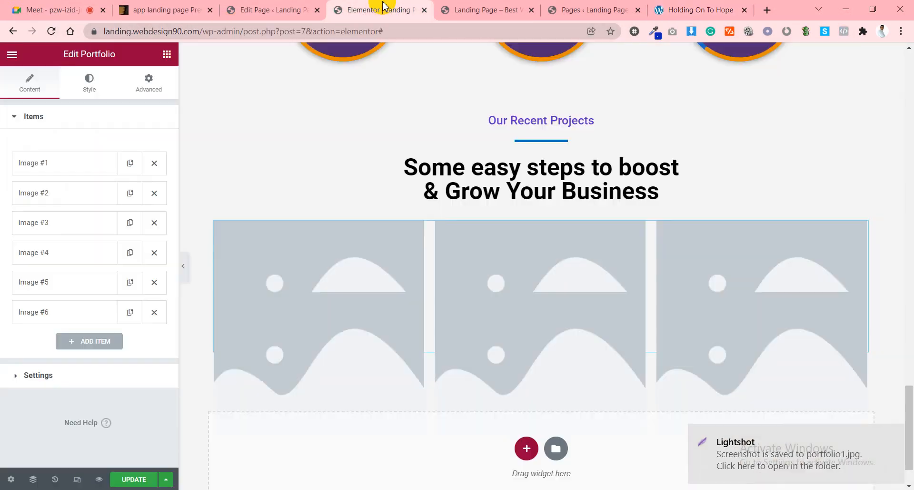
# Expand the first portfolio item and insert ab1.png, the woman-at-desk photo, as its image.
pyautogui.click(96, 165)
pyautogui.click(89, 246)
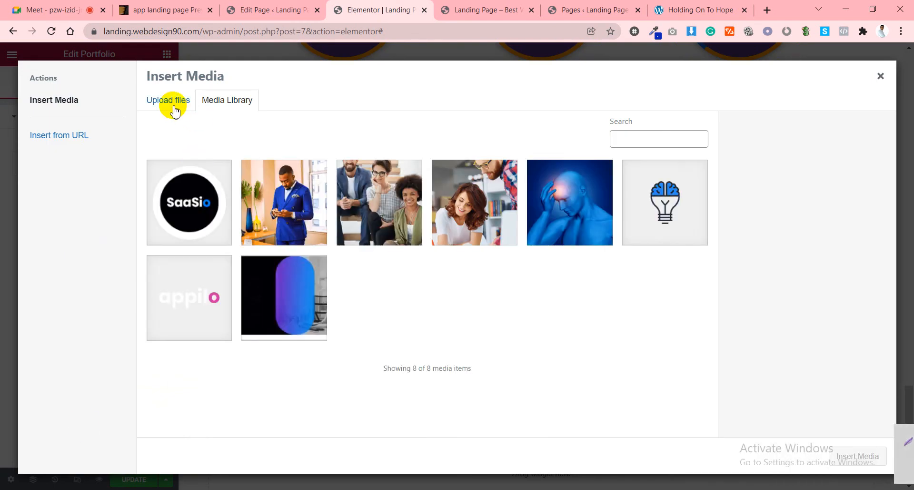
pyautogui.click(471, 208)
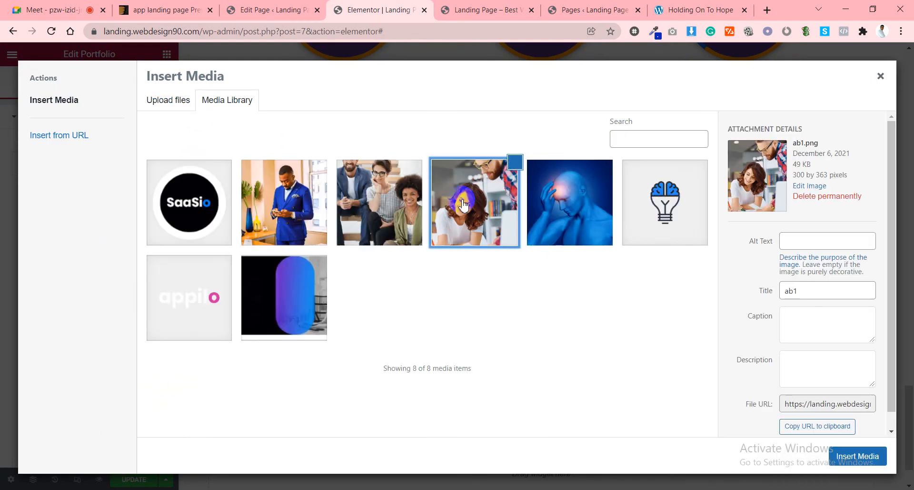
pyautogui.click(372, 210)
pyautogui.click(354, 206)
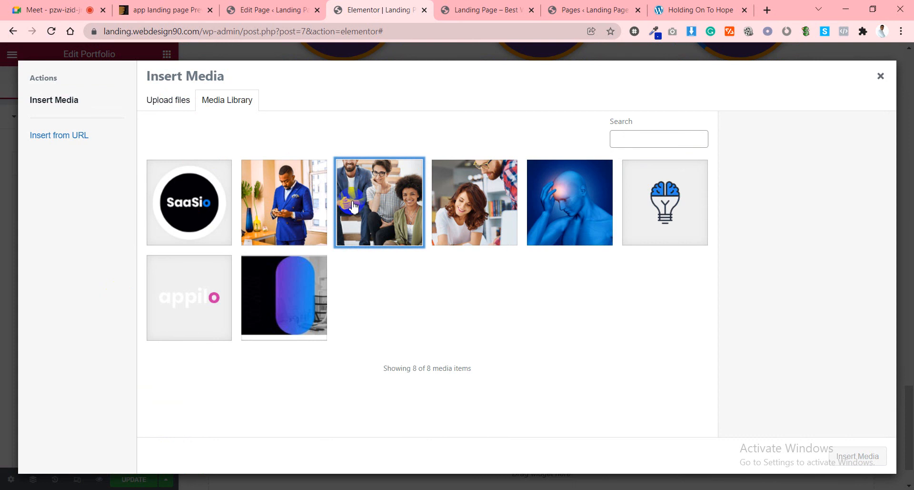
pyautogui.click(354, 206)
pyautogui.click(311, 209)
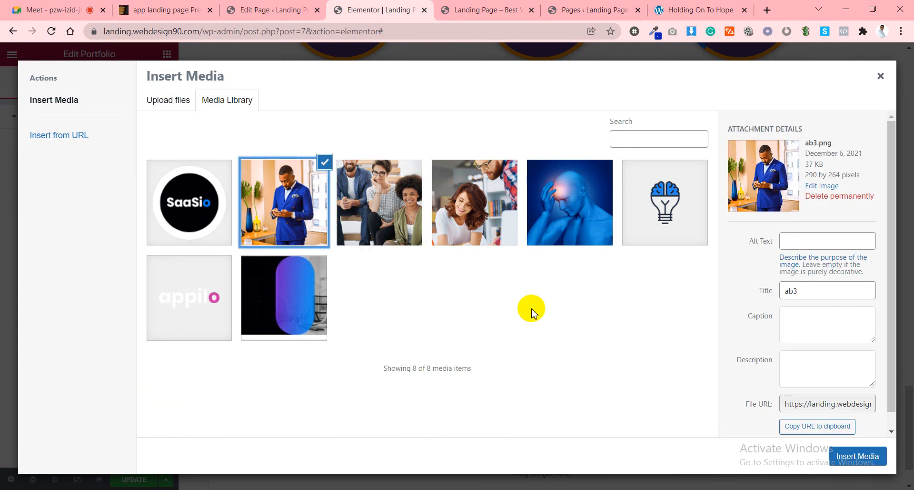
pyautogui.click(345, 214)
pyautogui.click(333, 214)
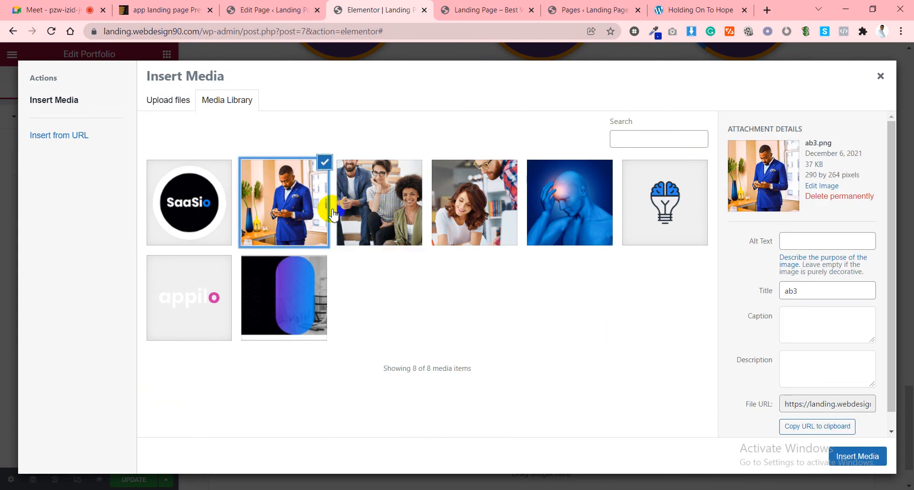
pyautogui.click(477, 204)
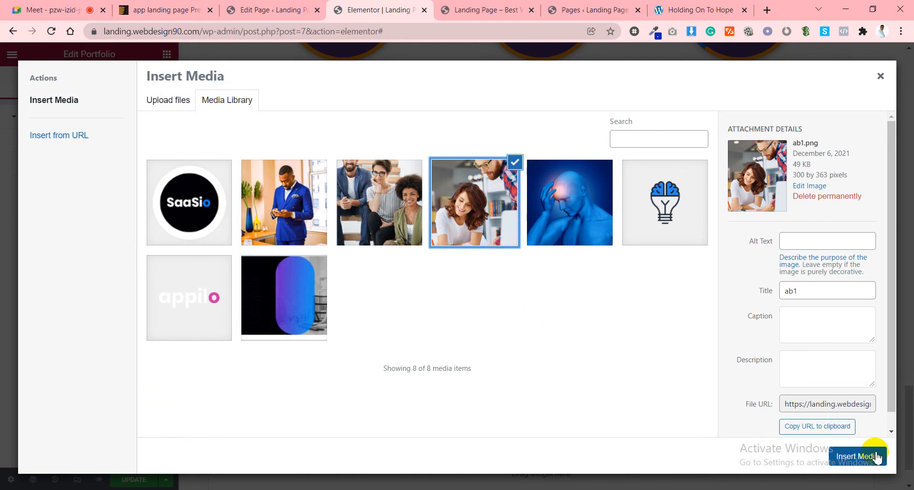
pyautogui.click(875, 455)
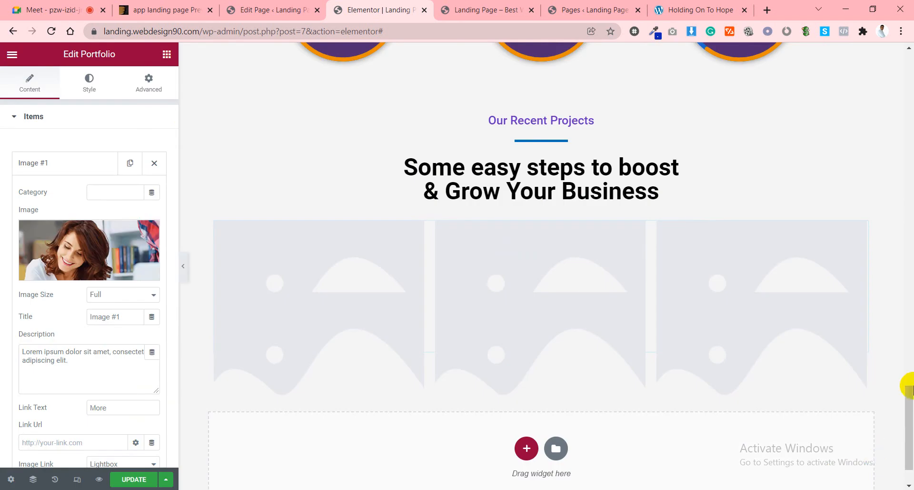
# Set the portfolio layout type to Justify, keeping the Type-1 preset.
pyautogui.scroll(-1, 531, 293)
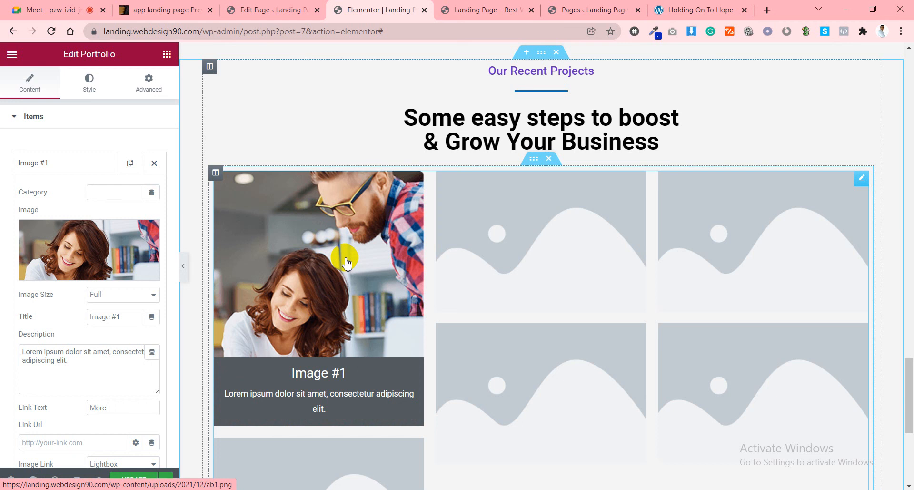
pyautogui.click(81, 162)
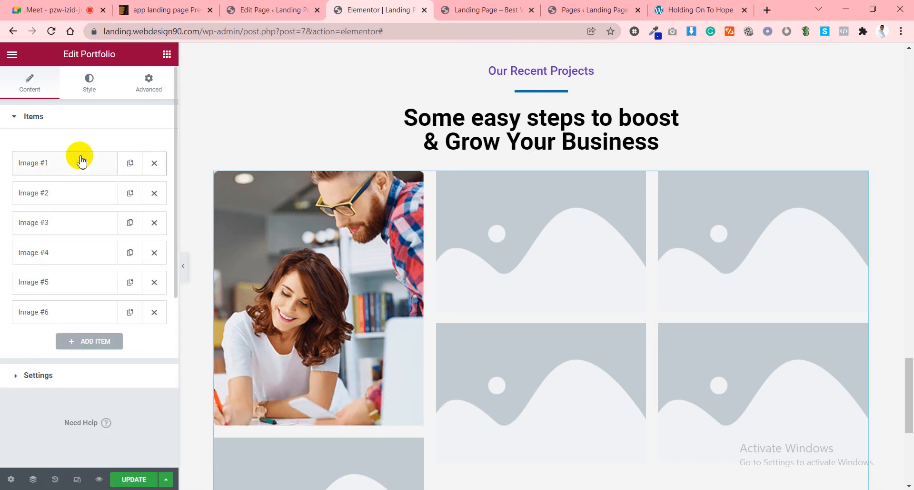
pyautogui.click(62, 379)
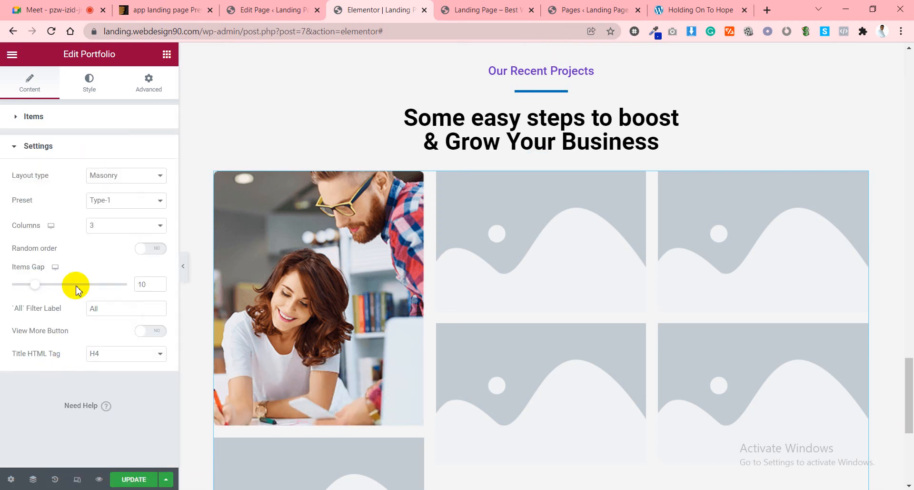
pyautogui.click(114, 181)
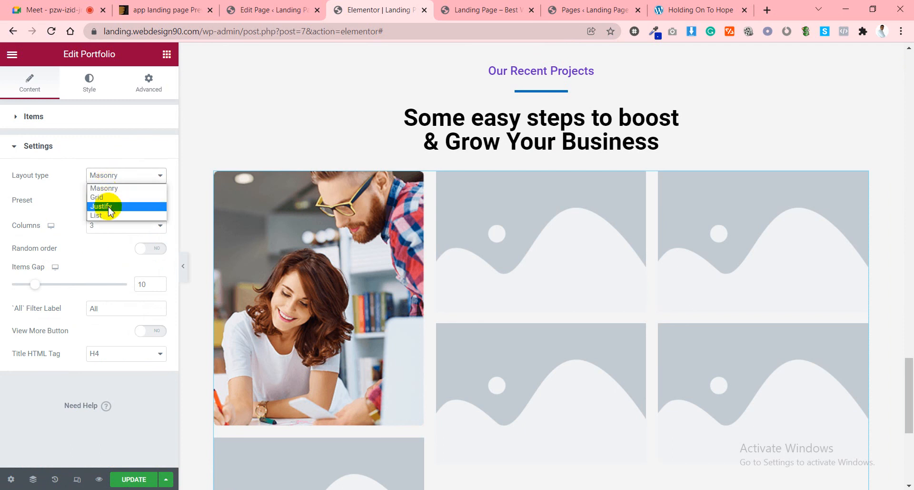
pyautogui.click(111, 206)
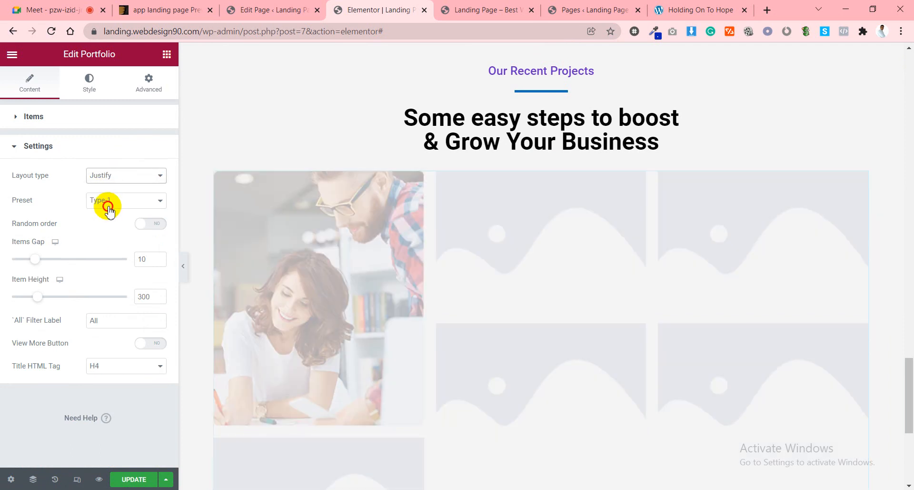
pyautogui.click(108, 207)
pyautogui.click(106, 210)
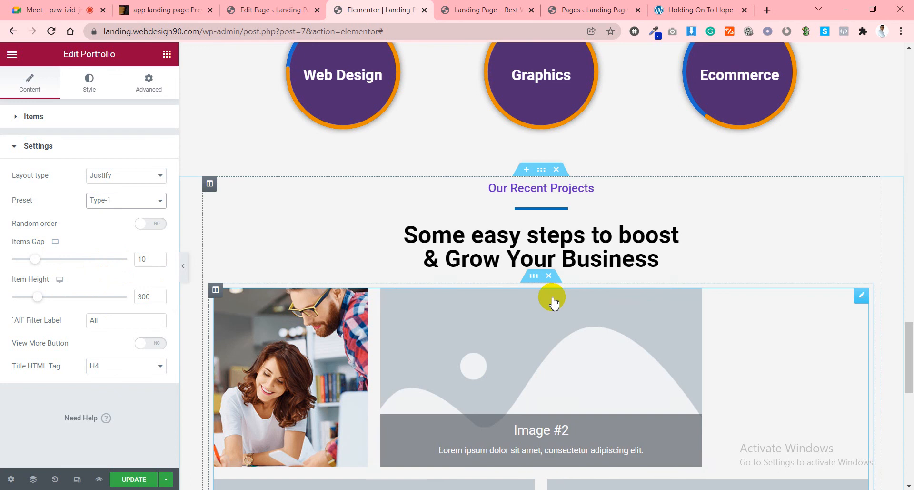
# Turn the View More button on and set Item Per Page to 4.
pyautogui.scroll(-4, 548, 300)
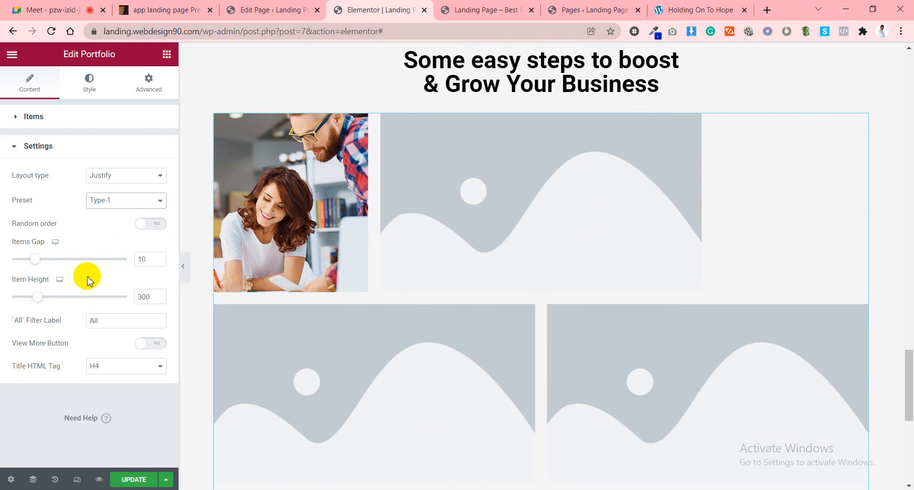
pyautogui.click(101, 320)
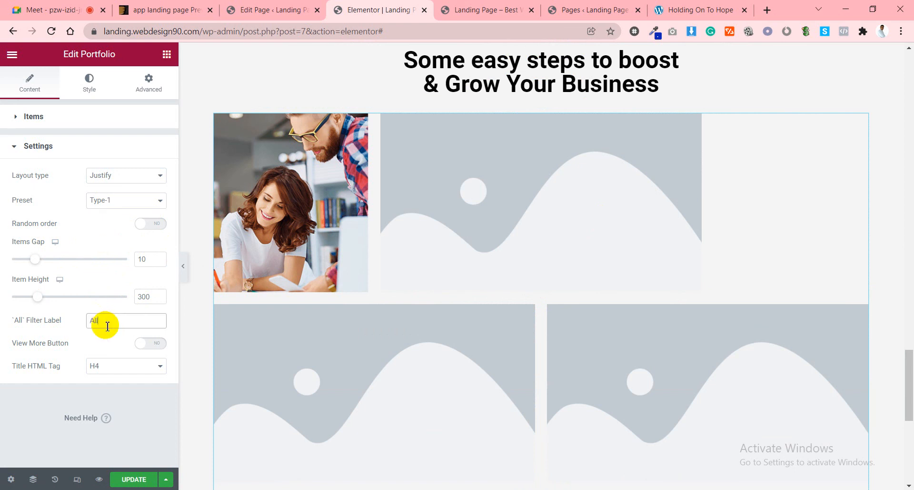
pyautogui.click(150, 343)
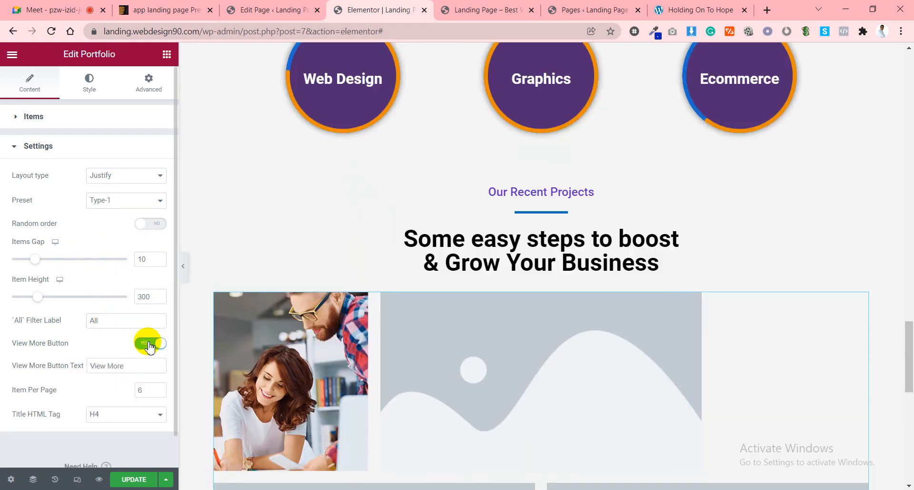
pyautogui.scroll(-1, 135, 310)
pyautogui.scroll(-5, 471, 261)
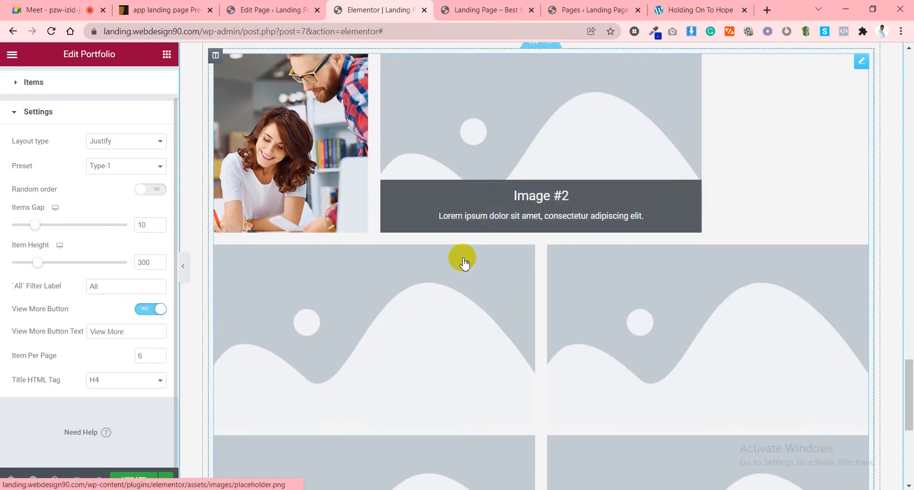
pyautogui.scroll(-1, 465, 262)
pyautogui.scroll(-1, 398, 321)
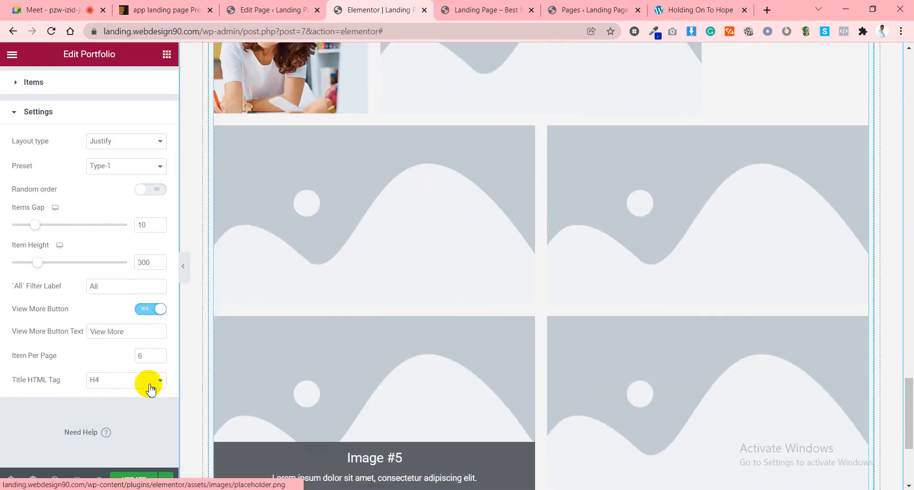
pyautogui.click(142, 360)
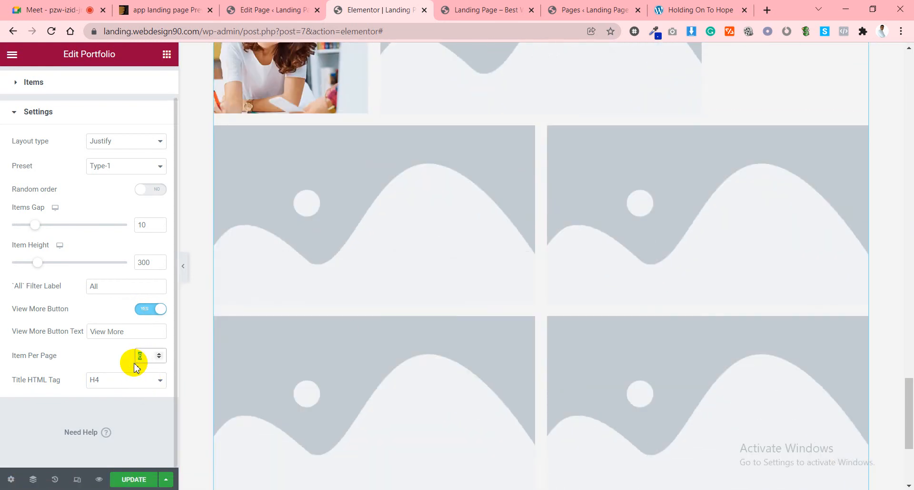
pyautogui.write('4')
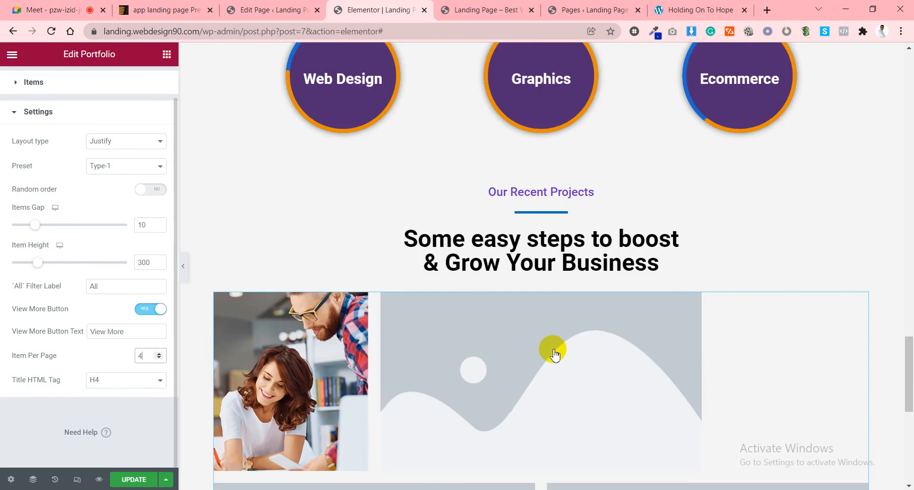
pyautogui.scroll(-3, 547, 347)
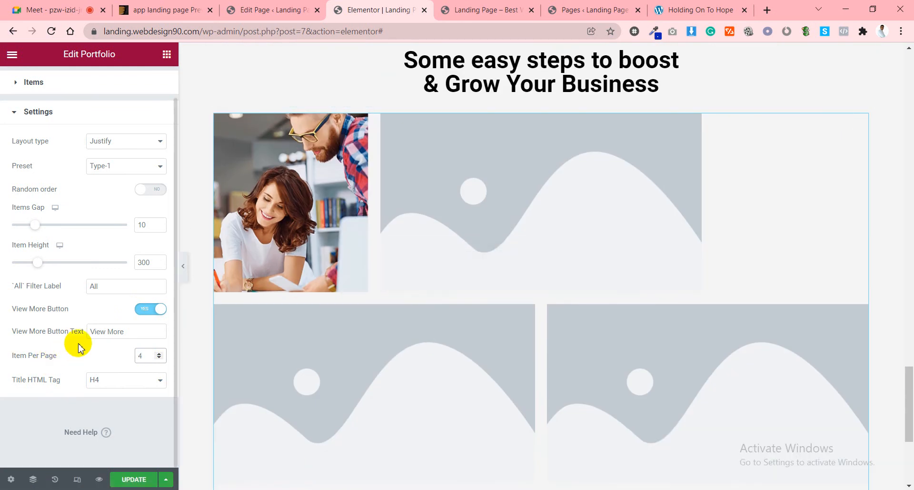
pyautogui.scroll(1, 78, 346)
# Remove the placeholder portfolio items, leaving only the first one.
pyautogui.click(122, 200)
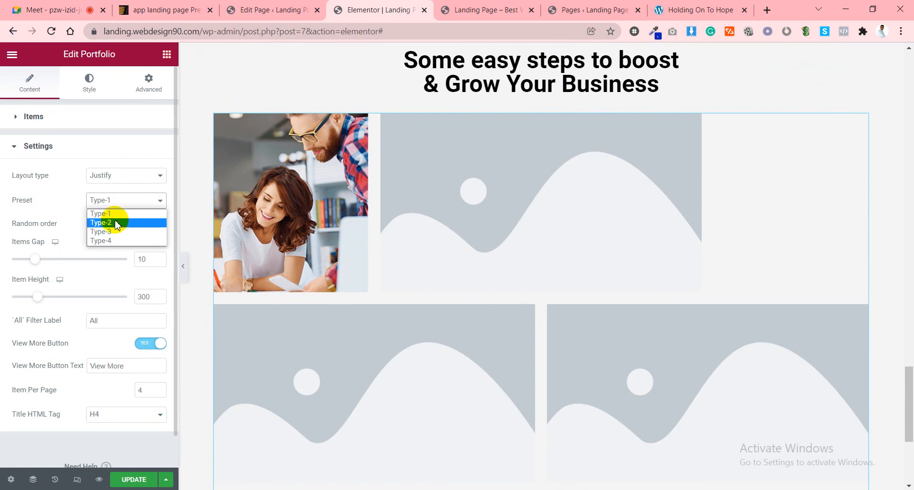
pyautogui.click(47, 207)
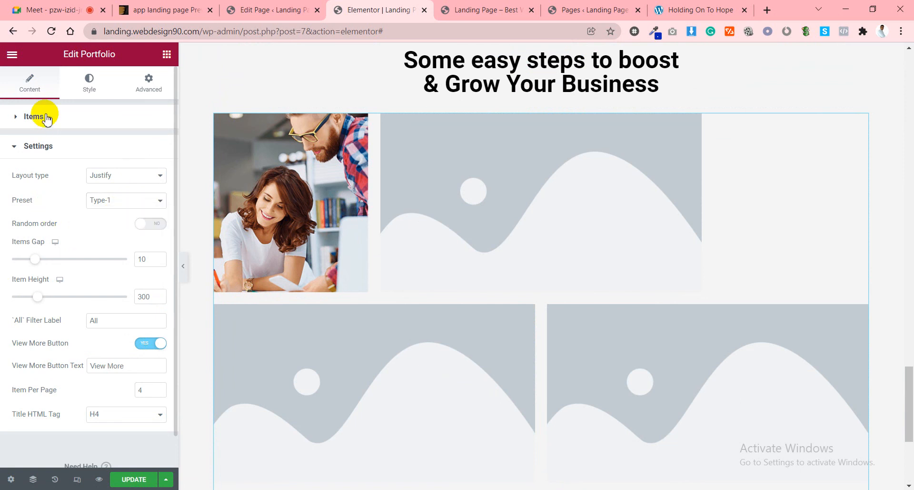
pyautogui.click(38, 116)
pyautogui.doubleClick(154, 193)
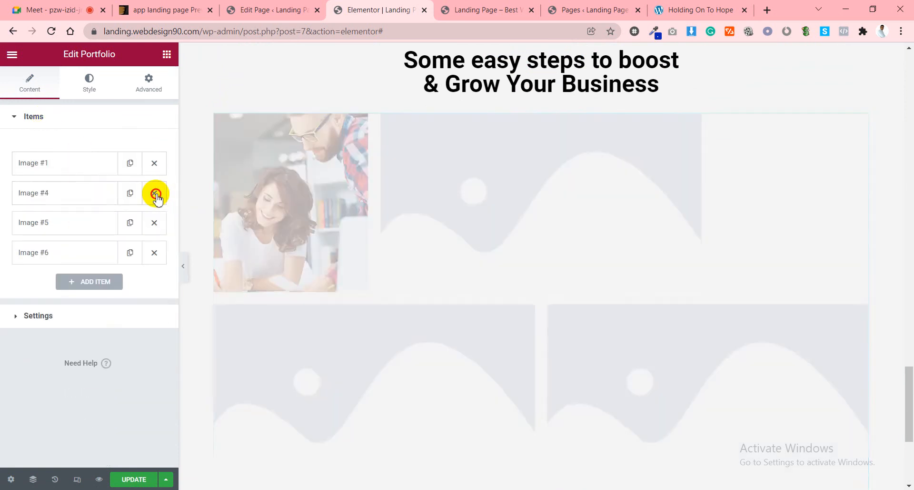
pyautogui.click(154, 193)
pyautogui.click(154, 193)
pyautogui.click(155, 193)
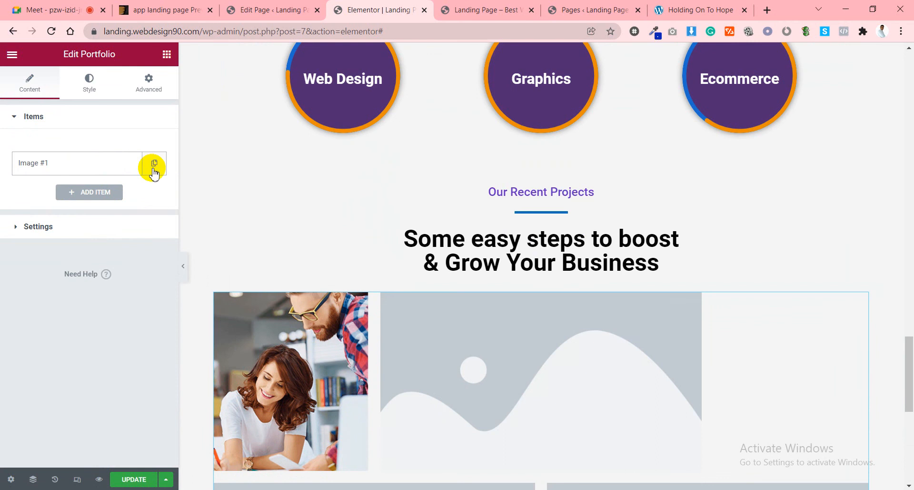
# Duplicate the first item until the list holds six Image #1 items.
pyautogui.click(154, 163)
pyautogui.click(129, 193)
pyautogui.click(129, 223)
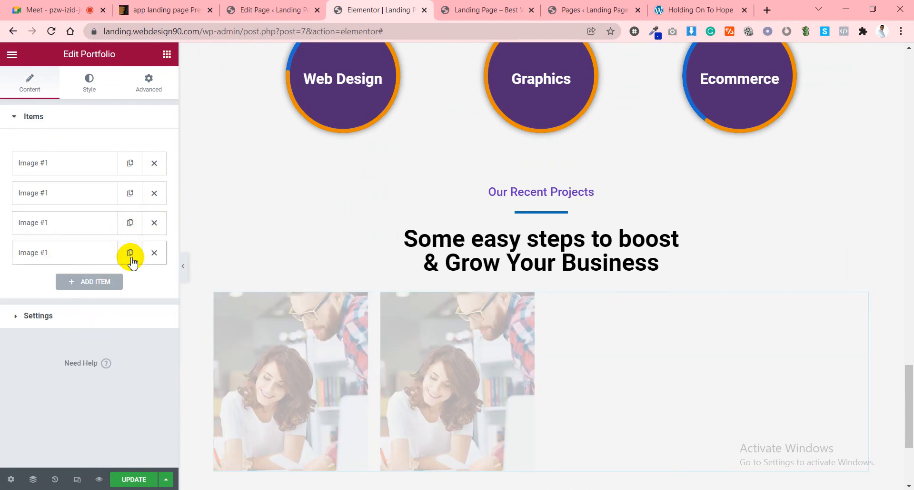
pyautogui.click(130, 253)
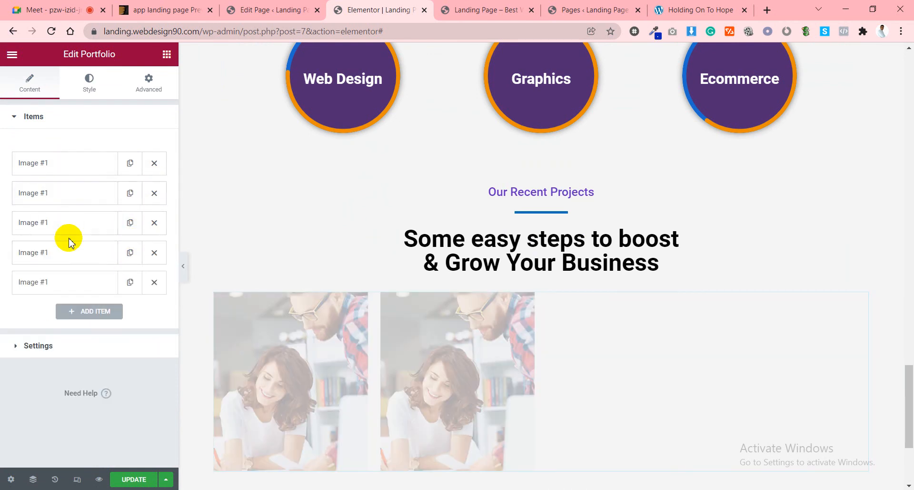
pyautogui.click(133, 288)
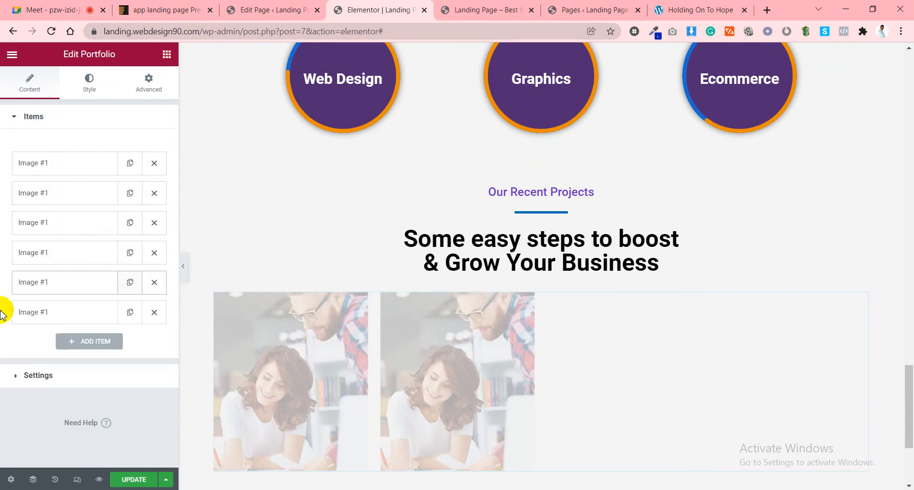
pyautogui.scroll(-3, 776, 268)
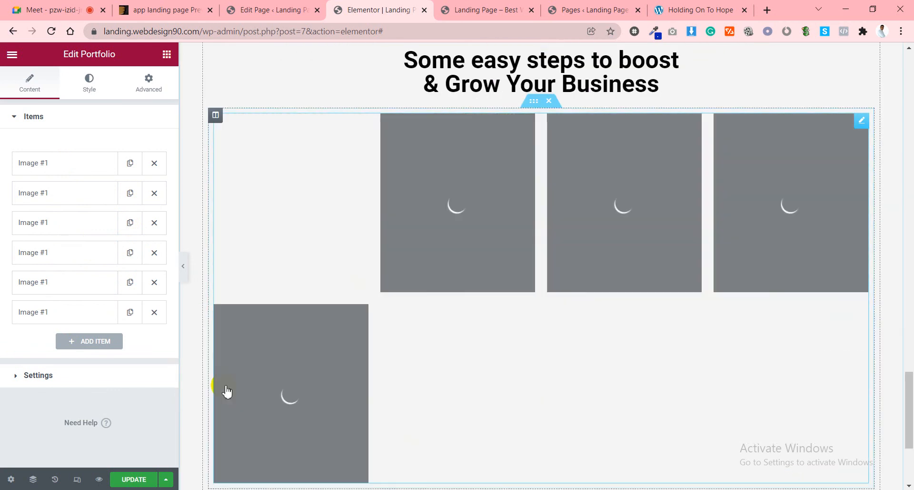
pyautogui.scroll(3, 546, 327)
pyautogui.scroll(-4, 547, 251)
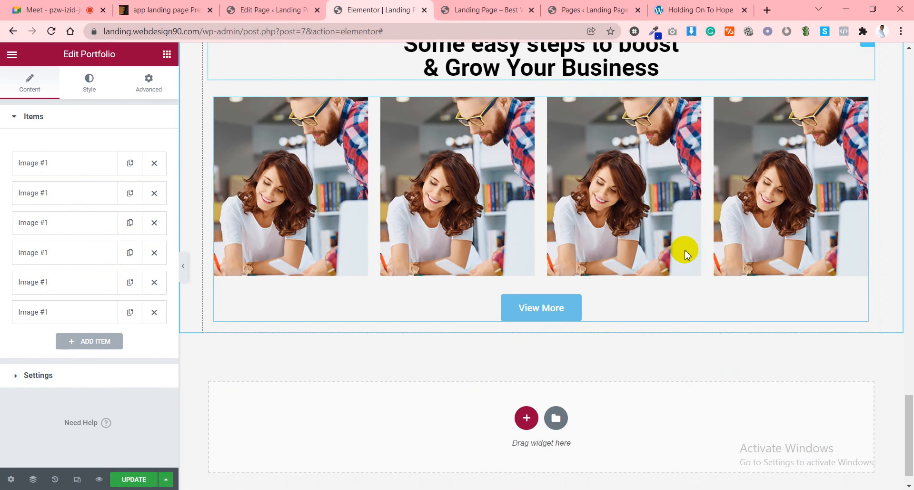
pyautogui.scroll(1, 638, 260)
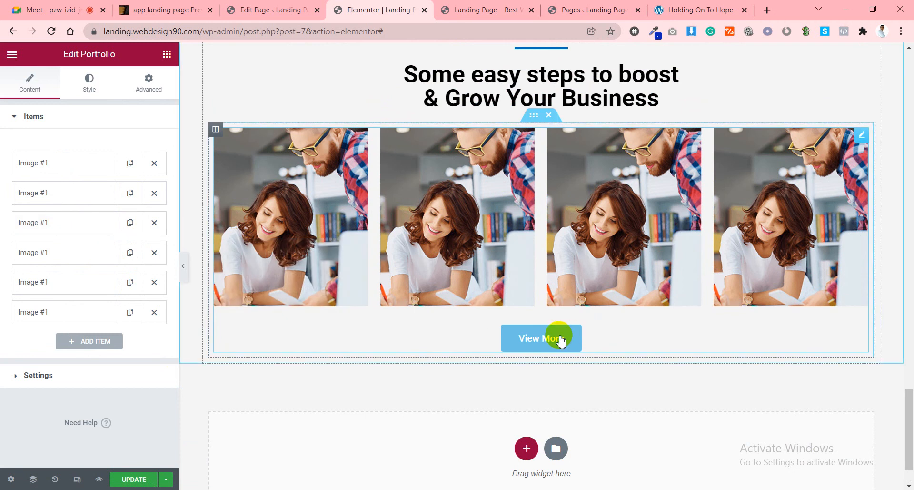
# Set Item Per Page to 6, then check the first image item in the list.
pyautogui.click(65, 374)
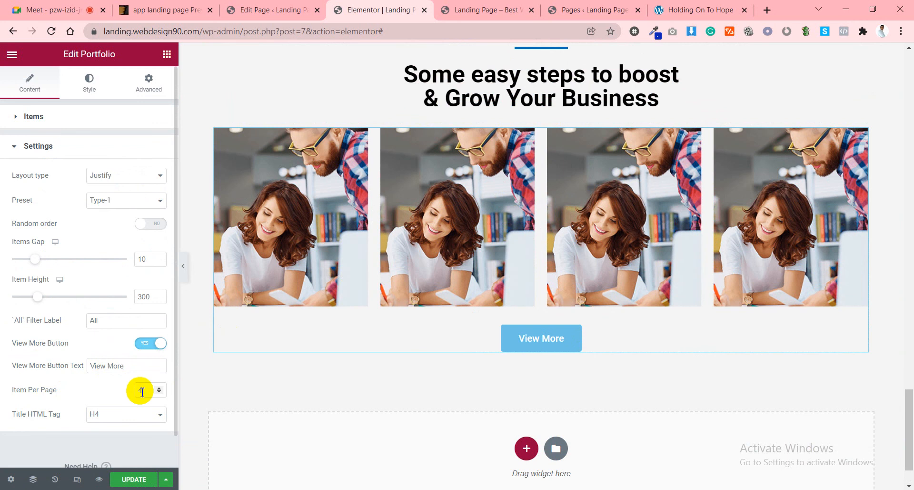
pyautogui.moveTo(144, 392); pyautogui.dragTo(133, 397)
pyautogui.write('6')
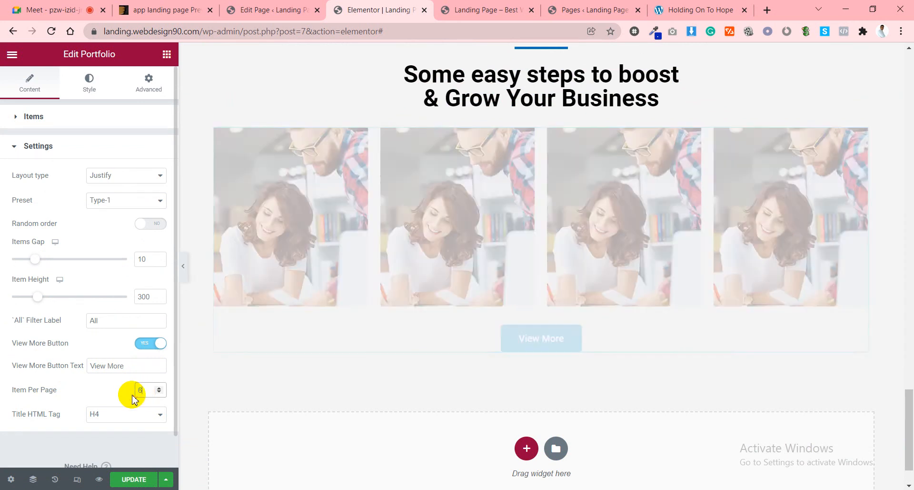
pyautogui.scroll(-6, 459, 322)
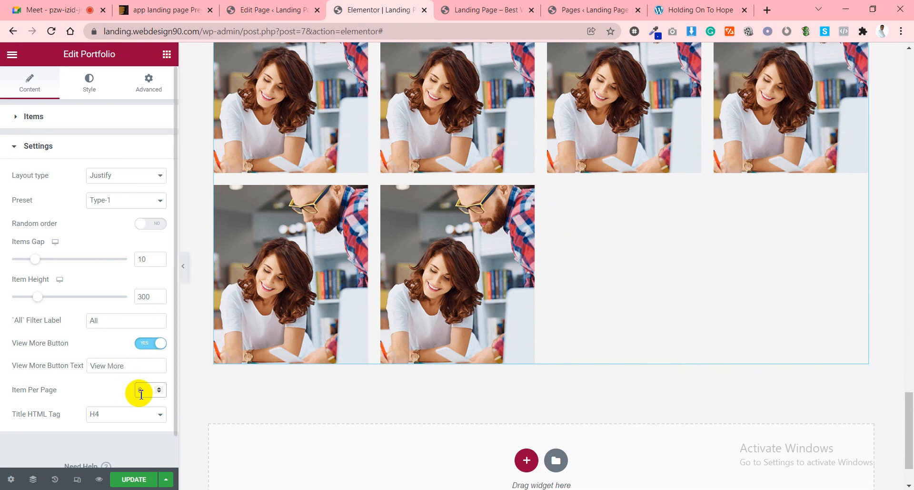
pyautogui.click(84, 116)
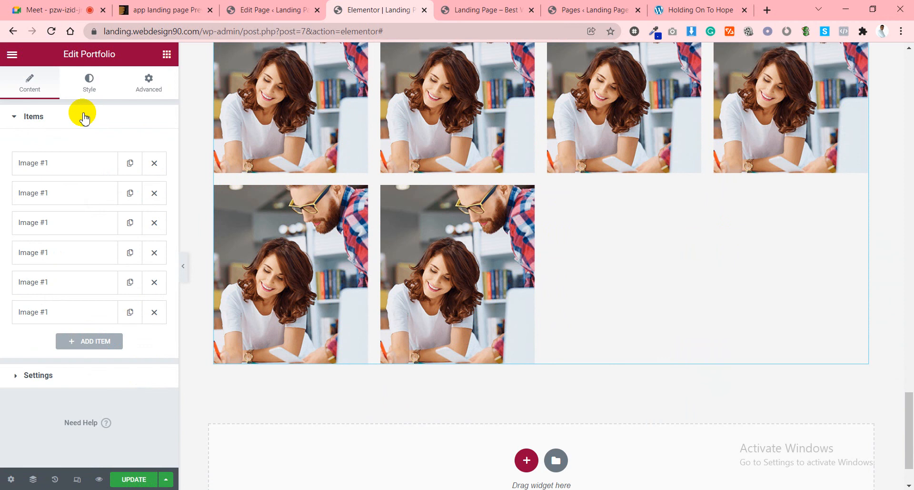
pyautogui.click(67, 165)
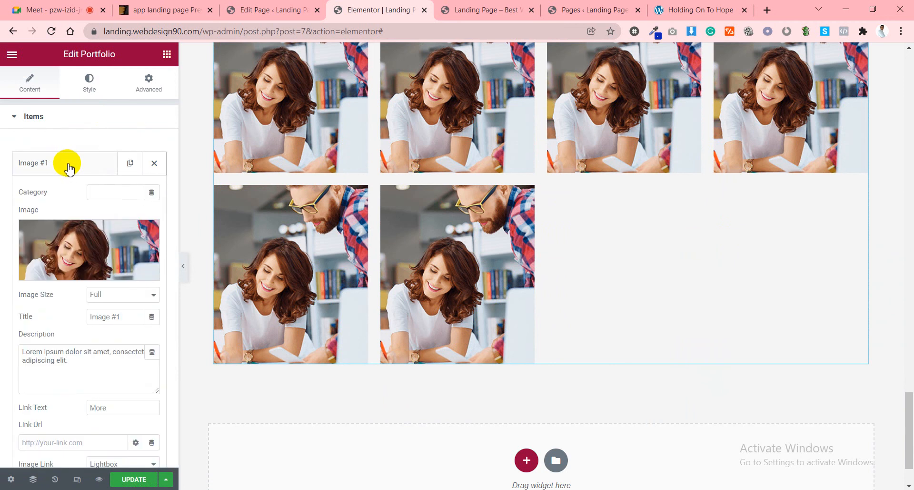
pyautogui.click(72, 167)
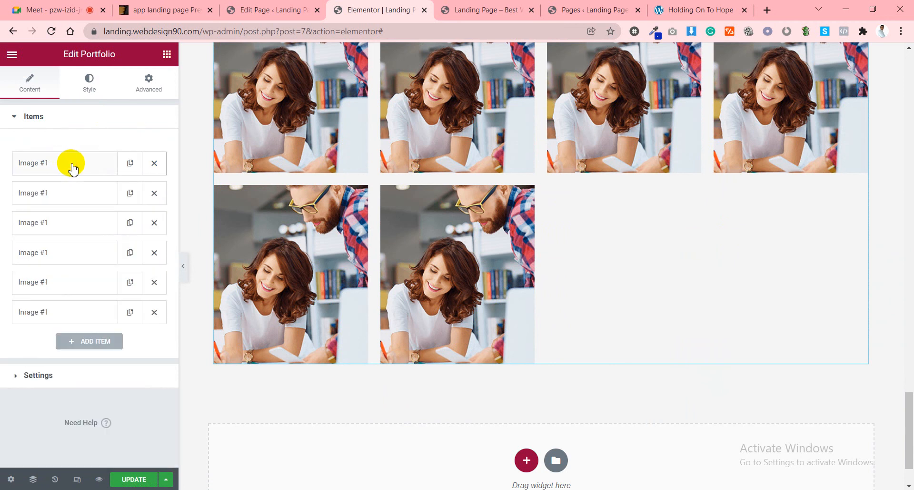
# In the Style tab's Content section, change Button Order from 4 to 3.
pyautogui.click(89, 91)
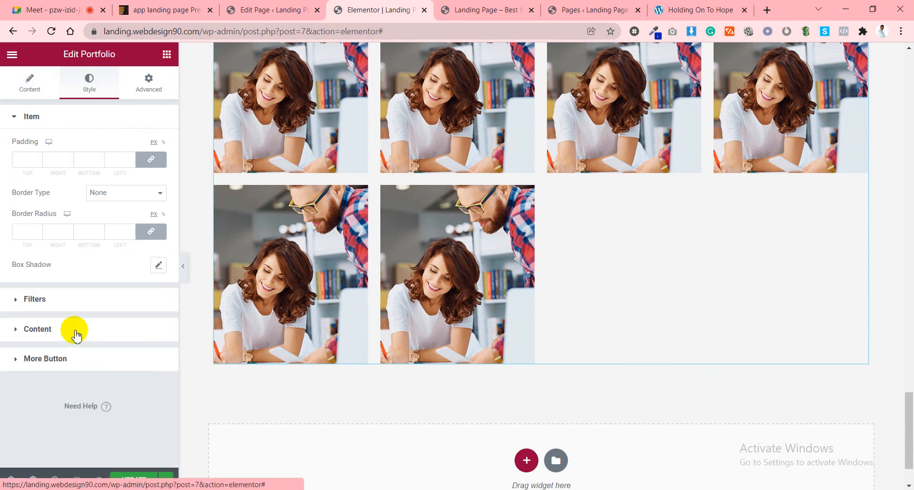
pyautogui.click(56, 303)
pyautogui.scroll(-5, 72, 304)
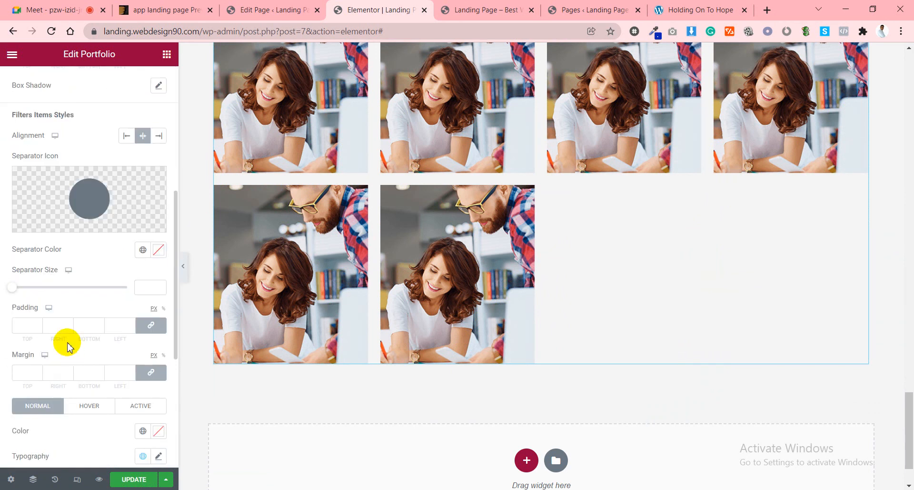
pyautogui.scroll(-5, 67, 346)
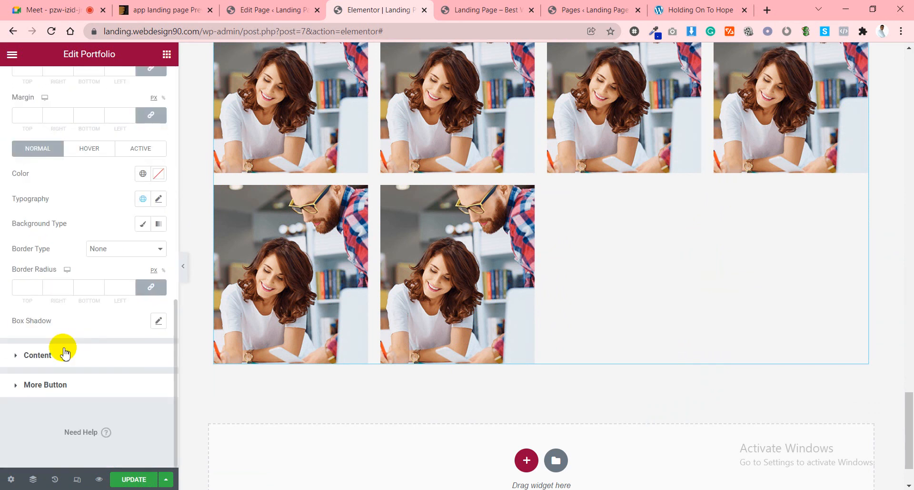
pyautogui.click(65, 351)
pyautogui.scroll(-10, 55, 388)
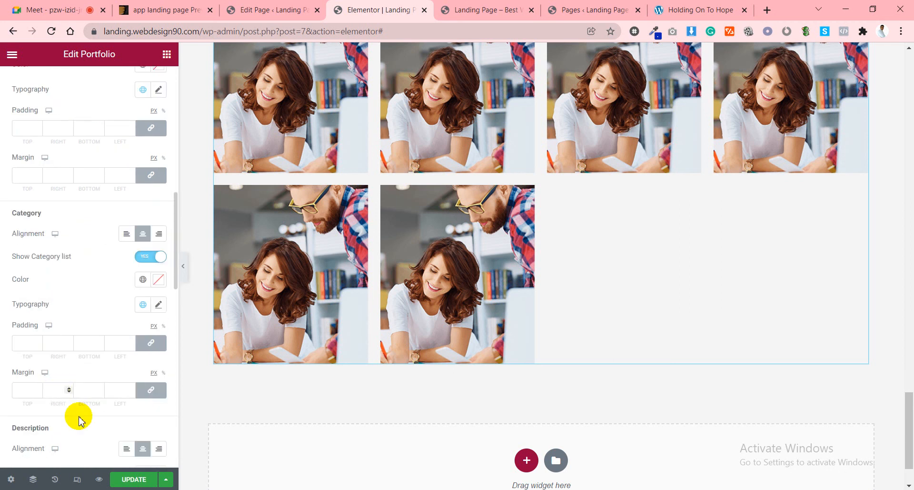
pyautogui.scroll(-10, 79, 418)
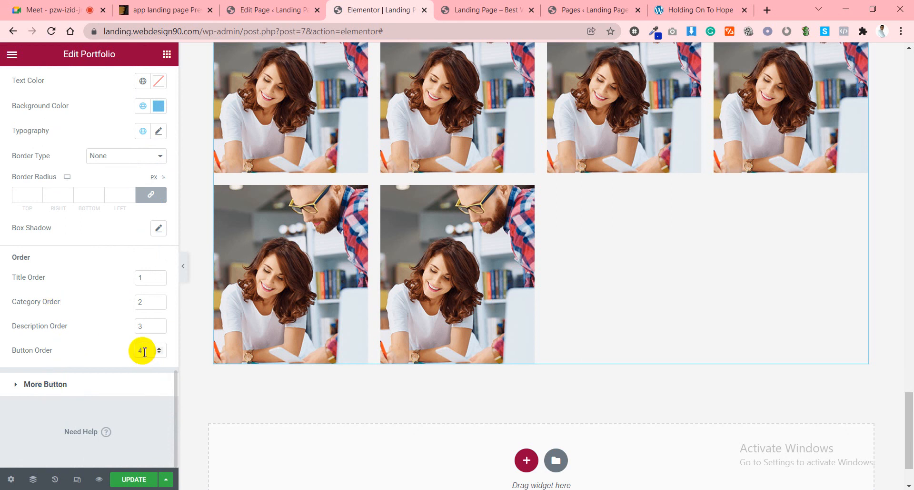
pyautogui.moveTo(144, 352); pyautogui.dragTo(132, 358)
pyautogui.write('3')
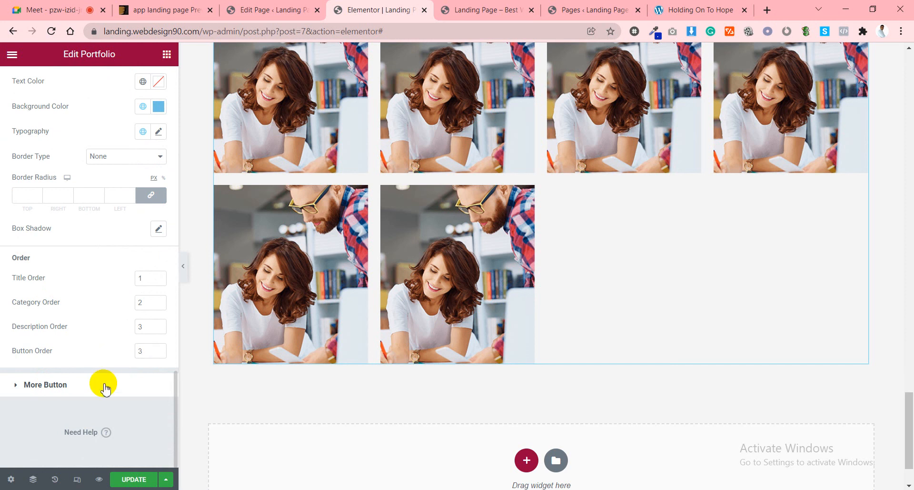
pyautogui.click(64, 391)
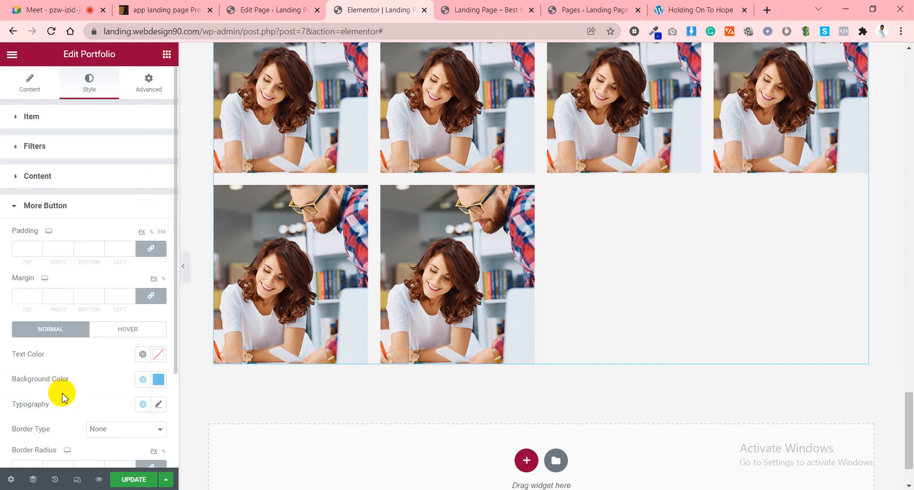
pyautogui.scroll(-3, 64, 395)
pyautogui.scroll(3, 63, 392)
pyautogui.click(32, 89)
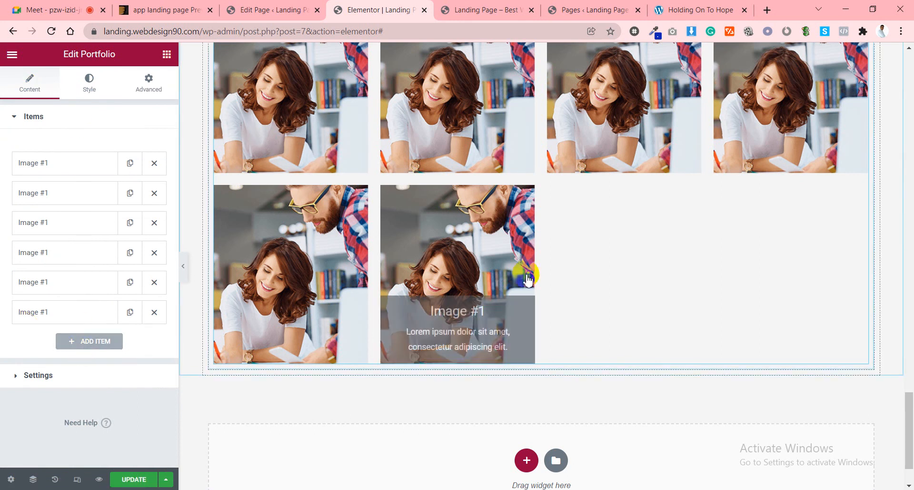
# Preview the portfolio with the Type-2 and then the Type-3 preset.
pyautogui.scroll(3, 528, 280)
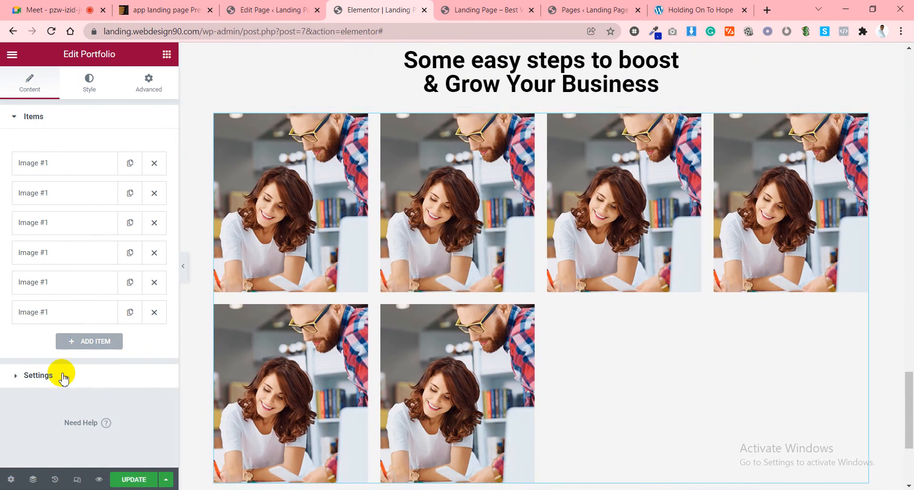
pyautogui.click(48, 381)
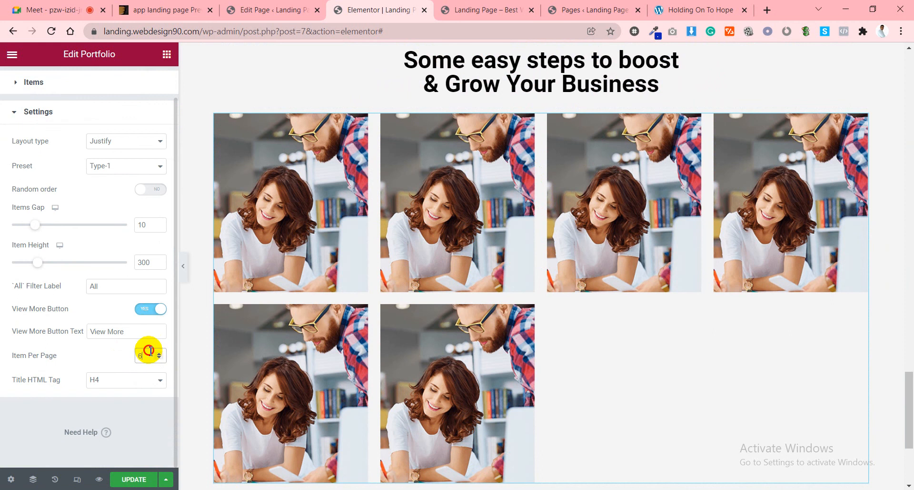
pyautogui.click(96, 167)
pyautogui.click(109, 190)
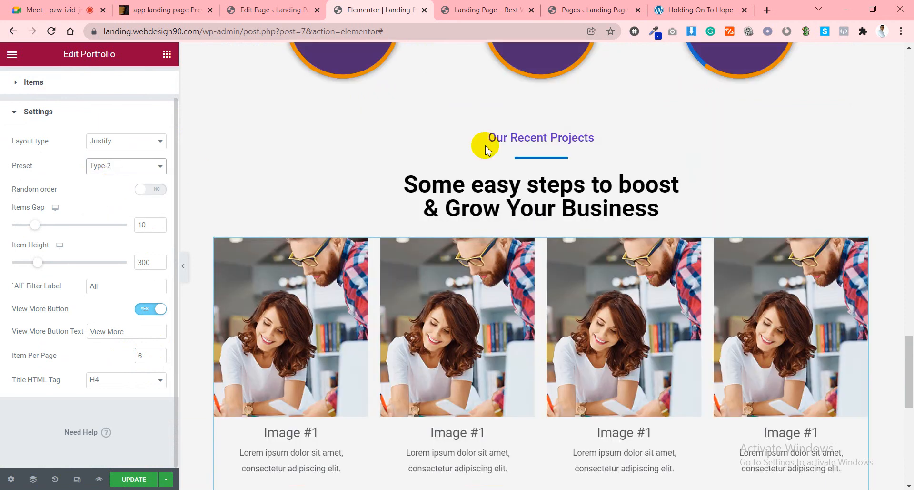
pyautogui.scroll(-3, 463, 275)
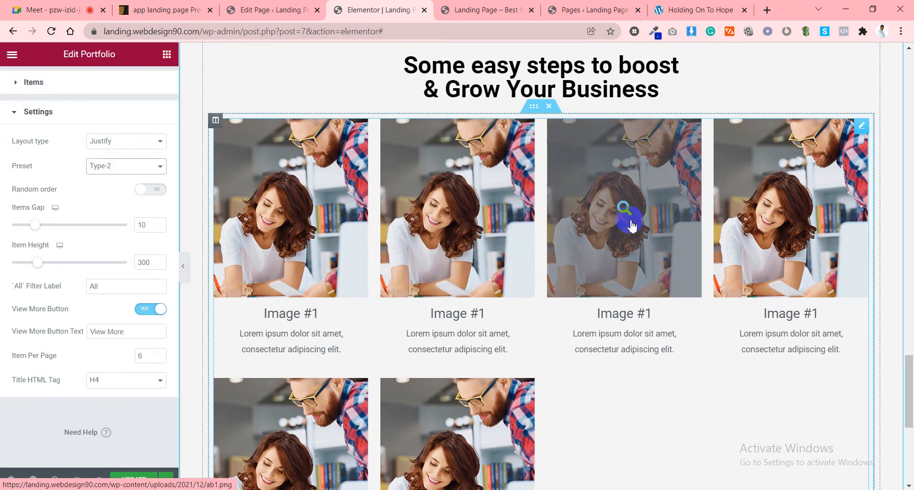
pyautogui.click(112, 166)
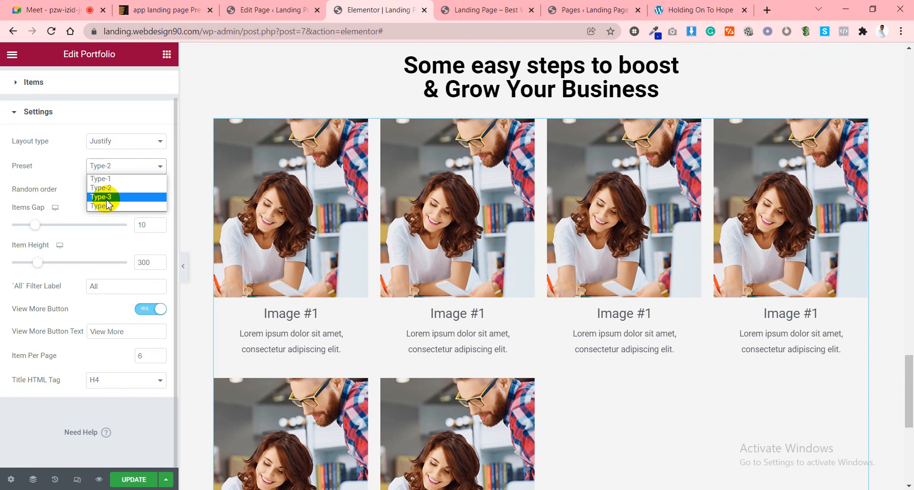
pyautogui.click(106, 200)
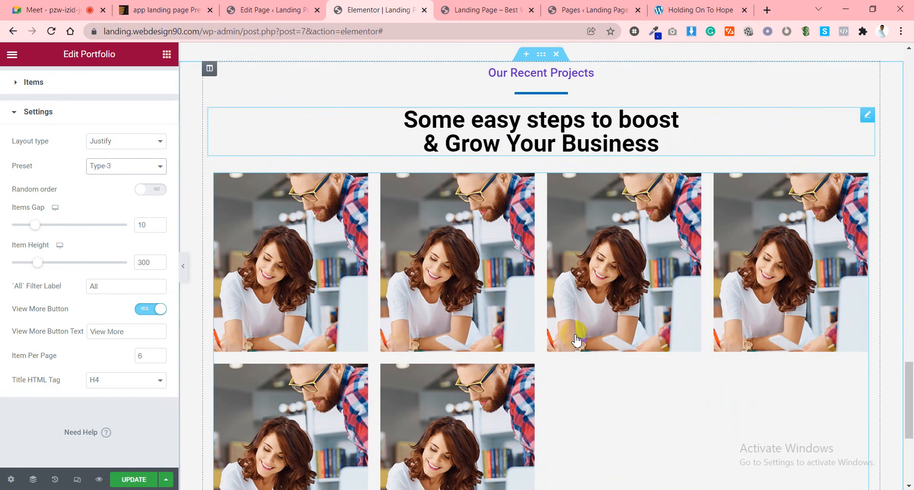
pyautogui.click(464, 286)
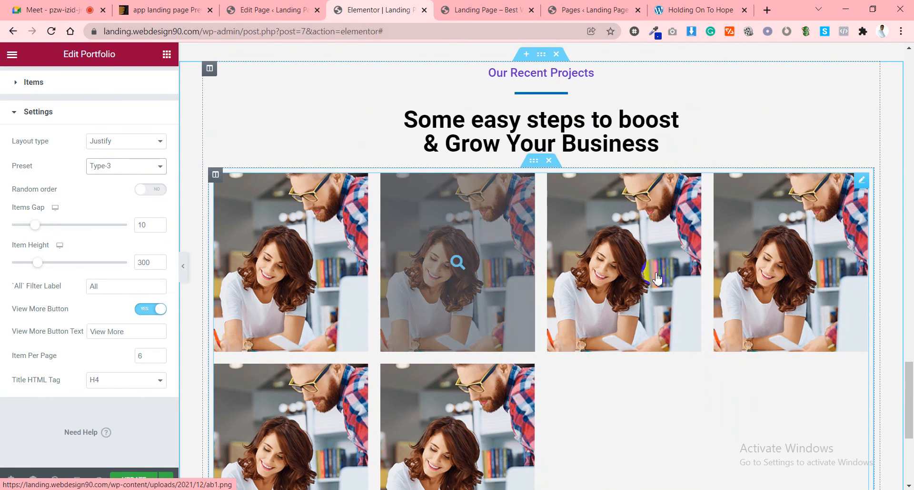
# Preview the Type-4 preset, then switch the preset back to Type-1.
pyautogui.scroll(-4, 653, 276)
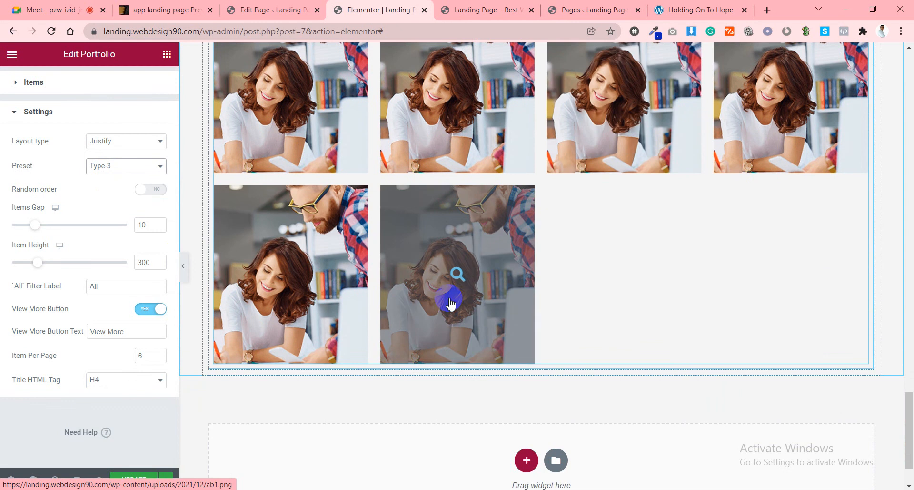
pyautogui.click(113, 165)
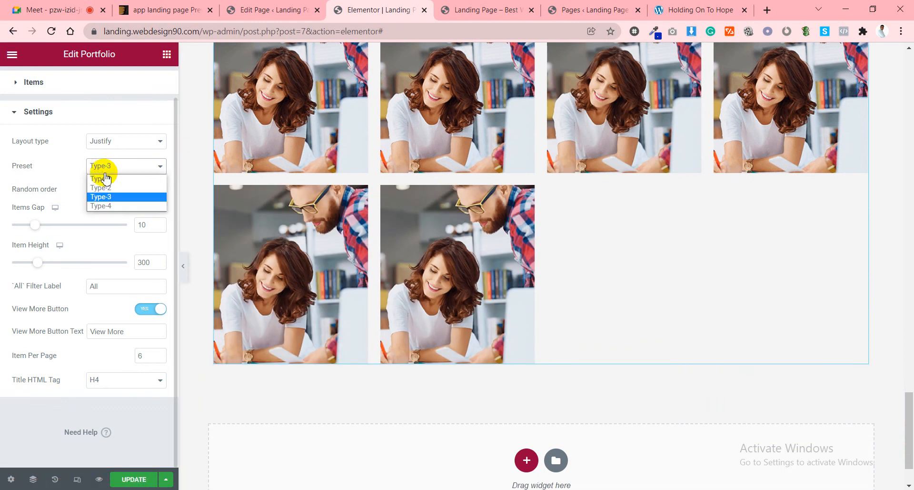
pyautogui.click(102, 205)
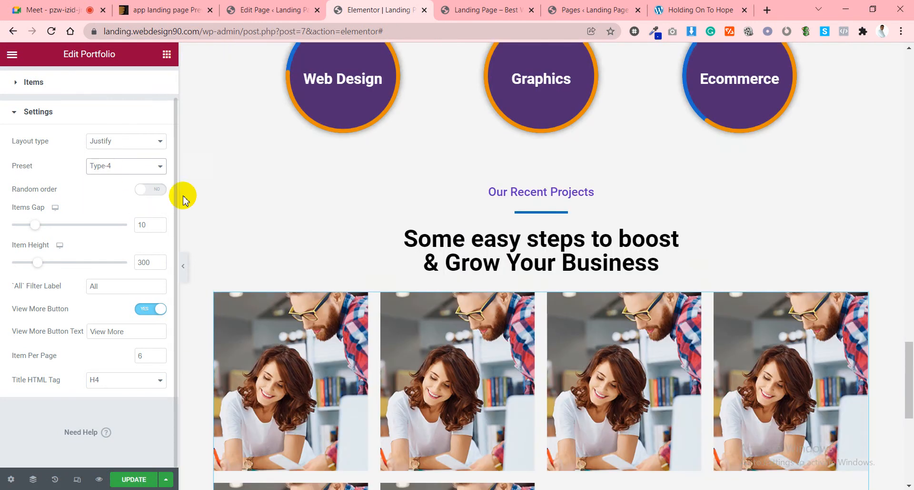
pyautogui.scroll(-2, 602, 198)
pyautogui.moveTo(483, 258)
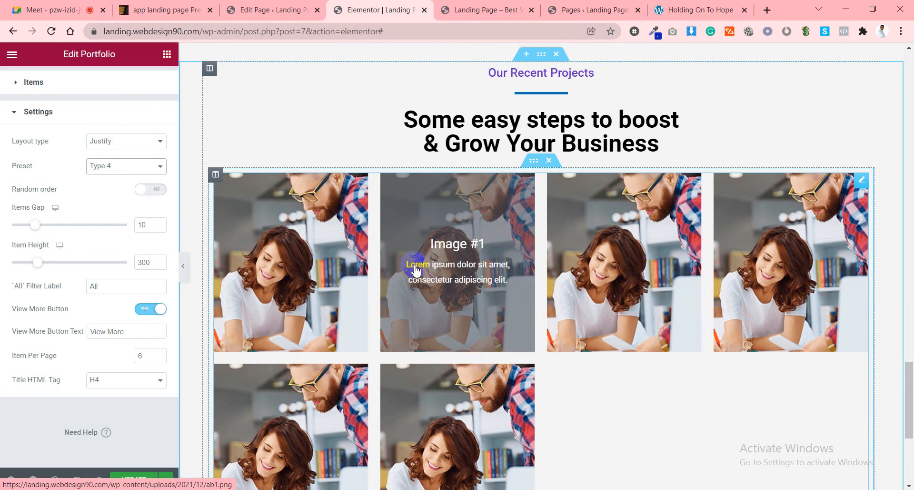
pyautogui.click(103, 167)
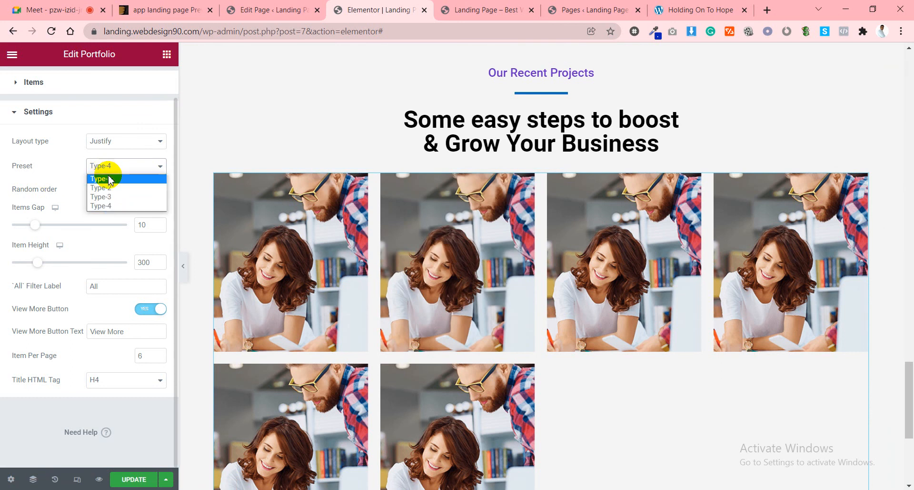
pyautogui.click(108, 179)
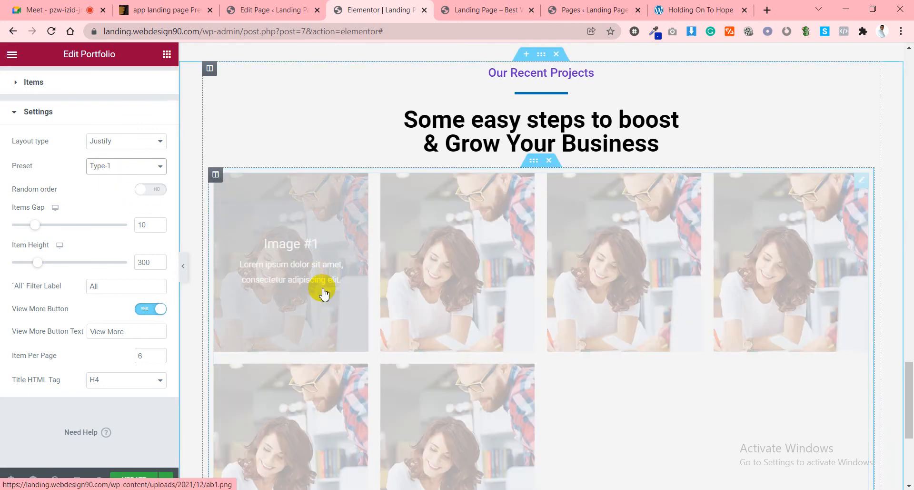
pyautogui.scroll(2, 427, 278)
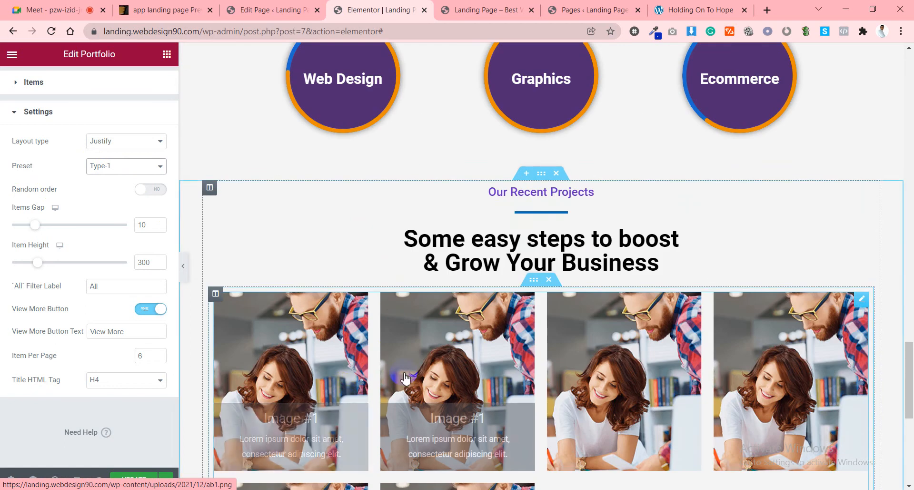
# Change the portfolio layout type to Grid and look over the image item list.
pyautogui.click(110, 138)
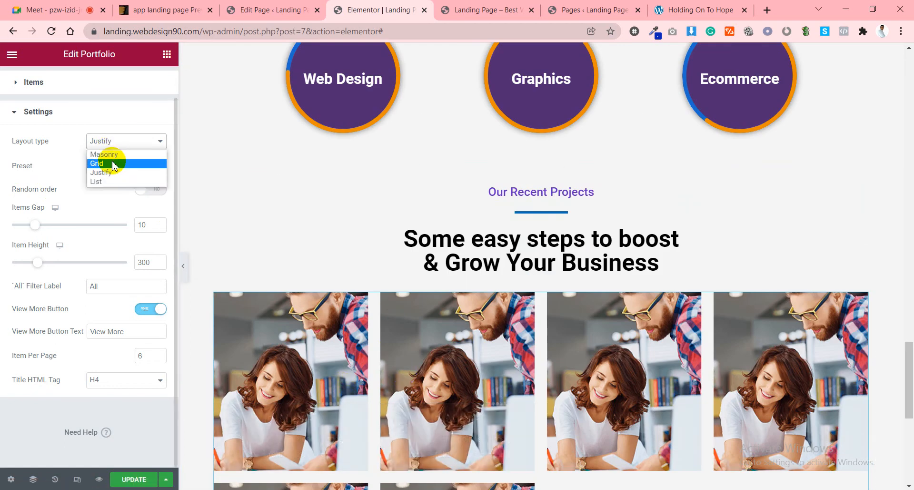
pyautogui.click(112, 164)
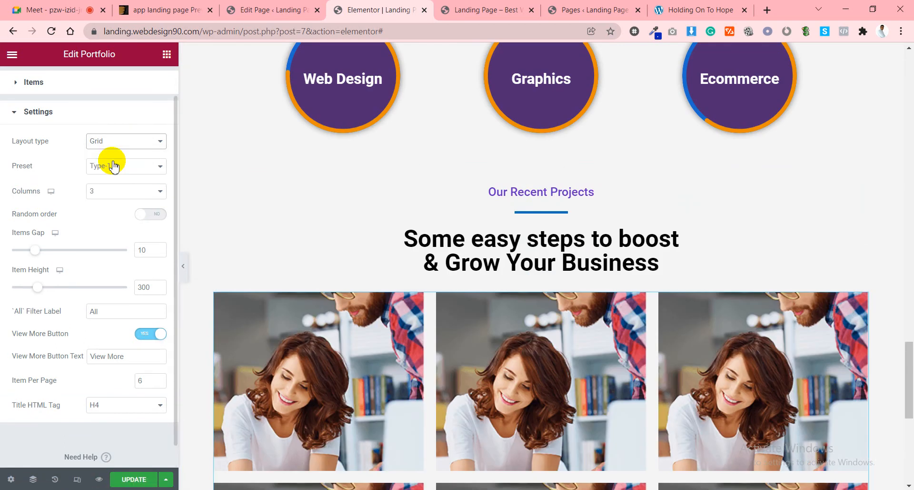
pyautogui.scroll(-1, 47, 193)
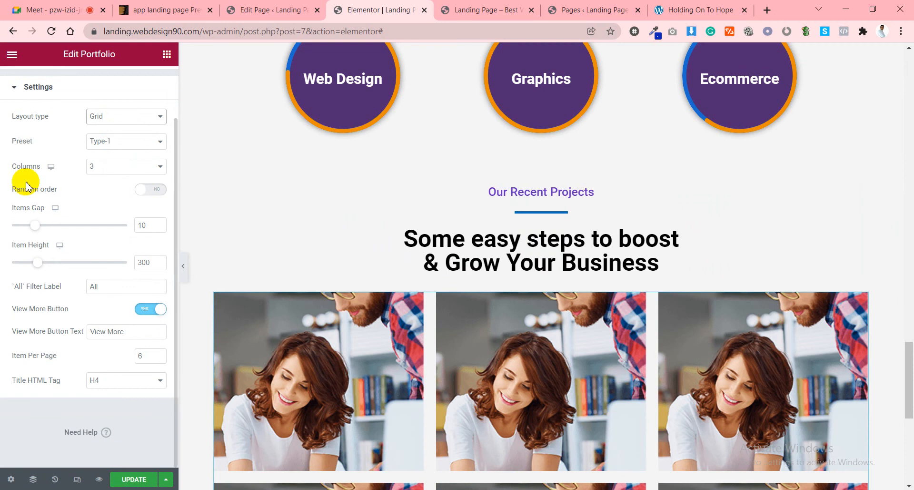
pyautogui.scroll(-6, 537, 296)
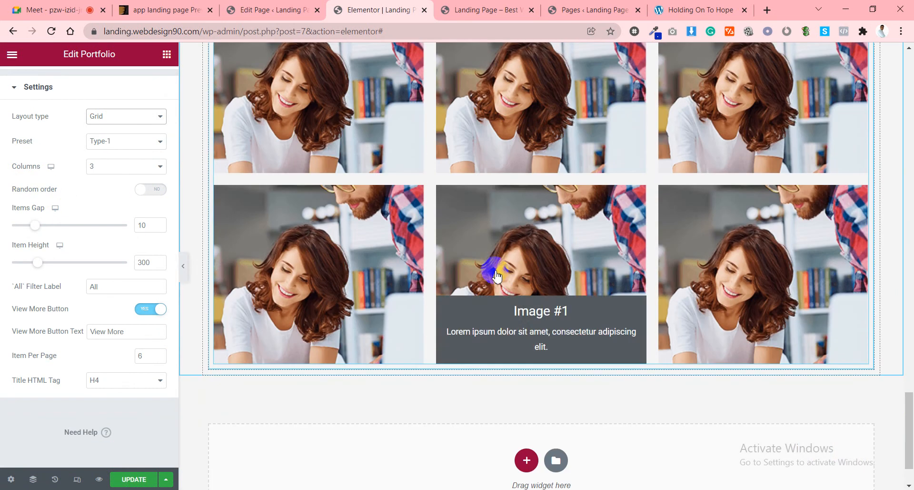
pyautogui.scroll(3, 306, 274)
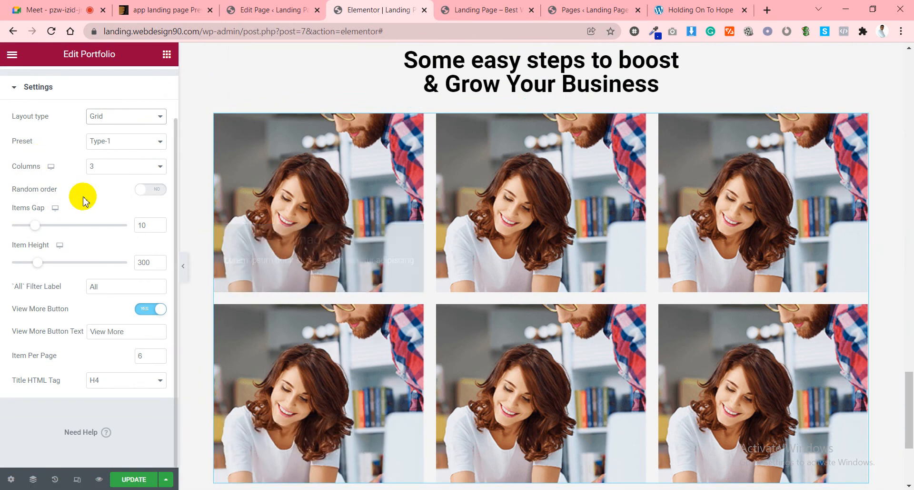
pyautogui.scroll(2, 83, 201)
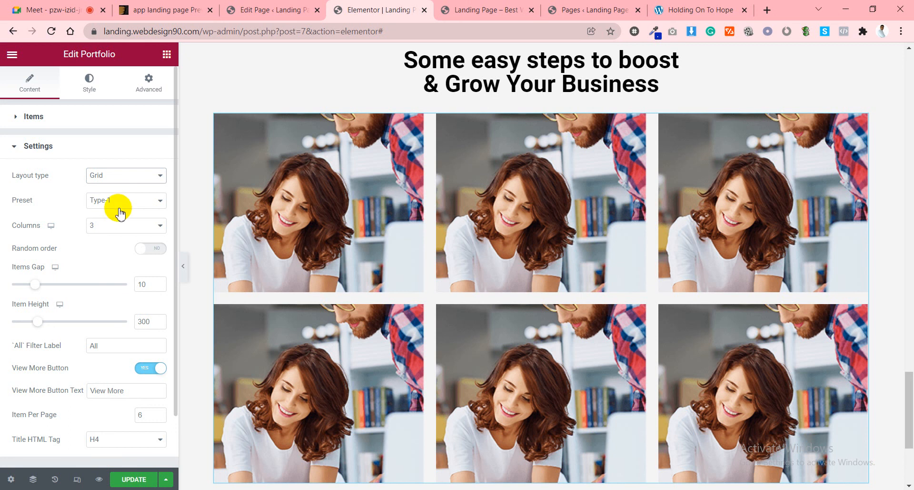
pyautogui.click(114, 150)
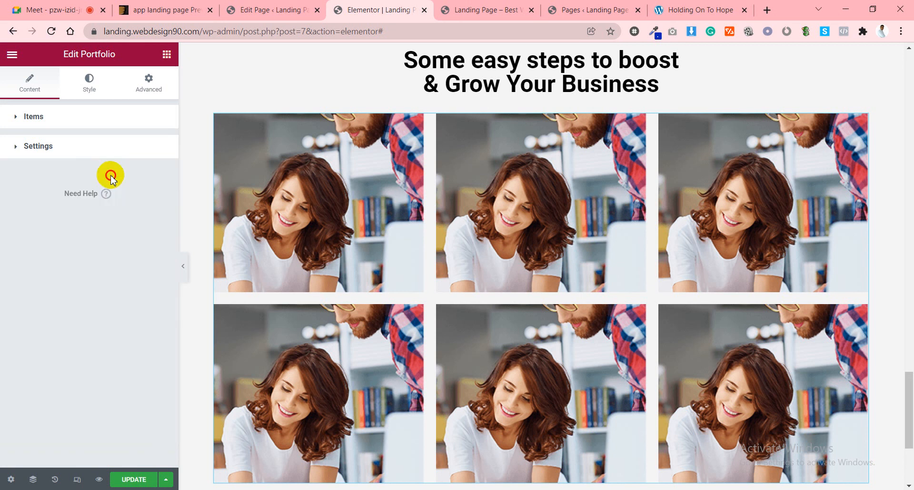
pyautogui.click(91, 118)
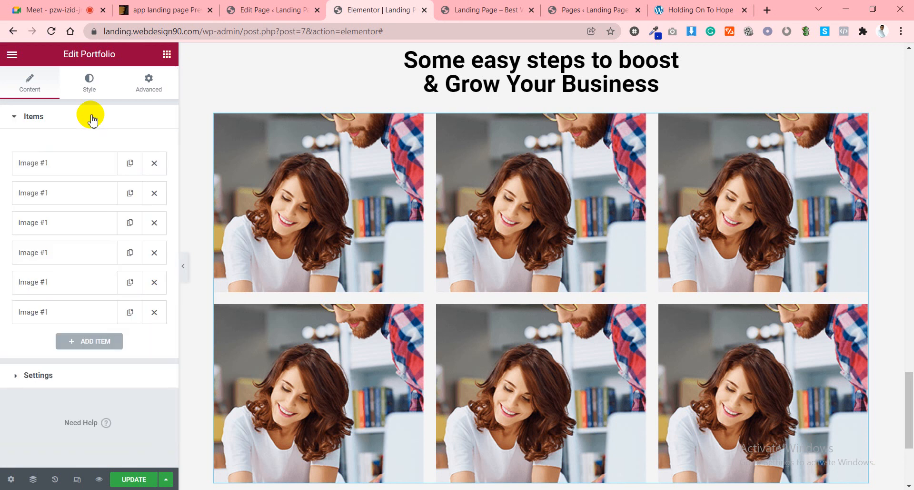
# Preview the List layout, then return the layout type to Grid.
pyautogui.click(59, 375)
pyautogui.click(126, 176)
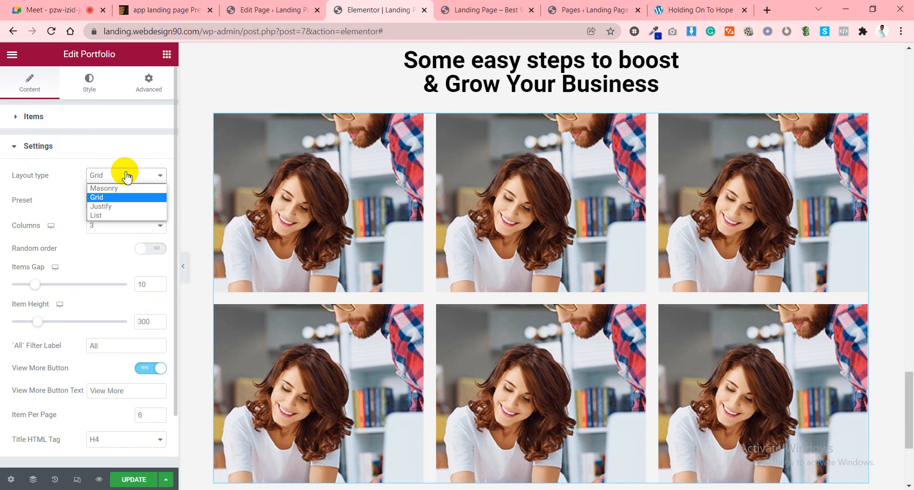
pyautogui.click(106, 216)
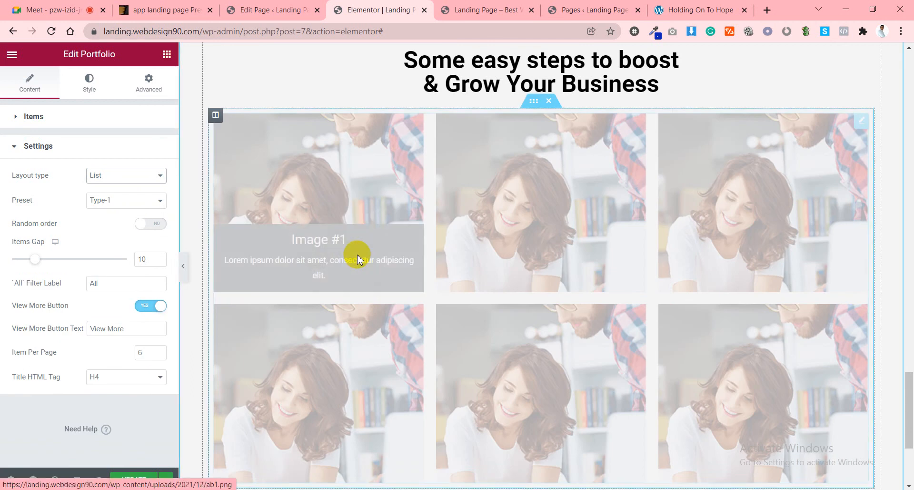
pyautogui.scroll(-10, 393, 267)
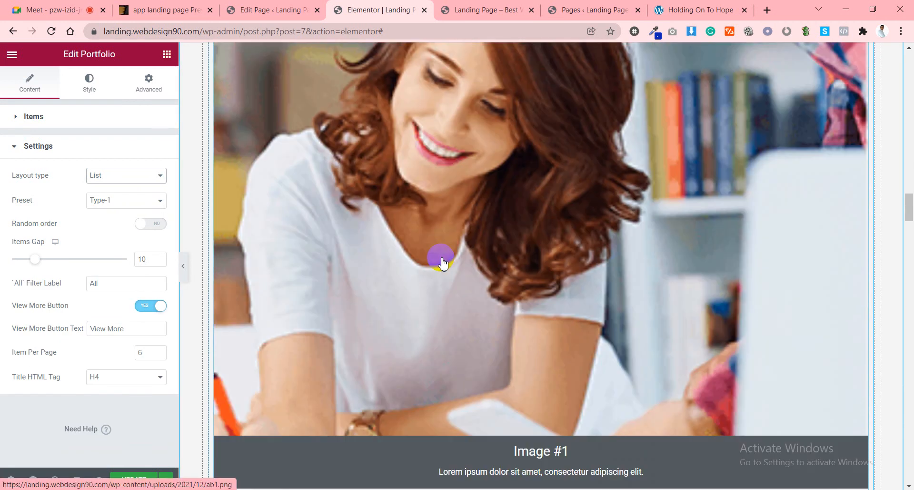
pyautogui.click(111, 200)
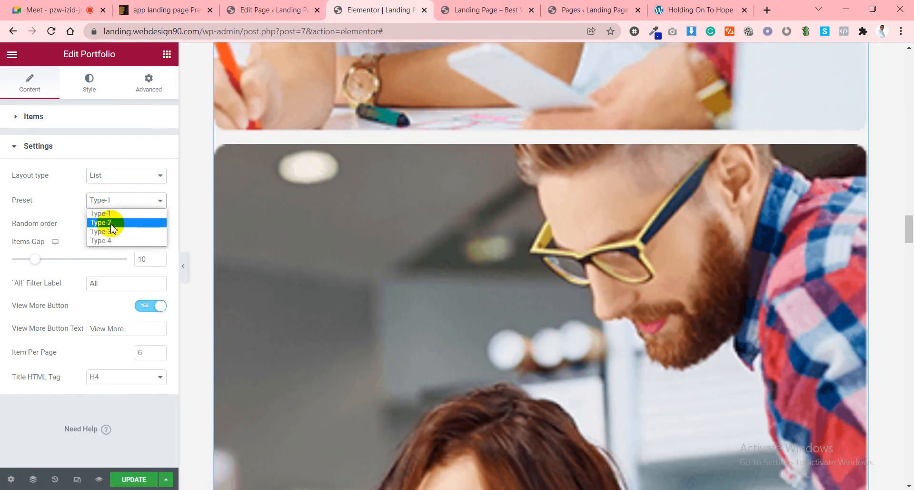
pyautogui.click(102, 174)
pyautogui.click(102, 196)
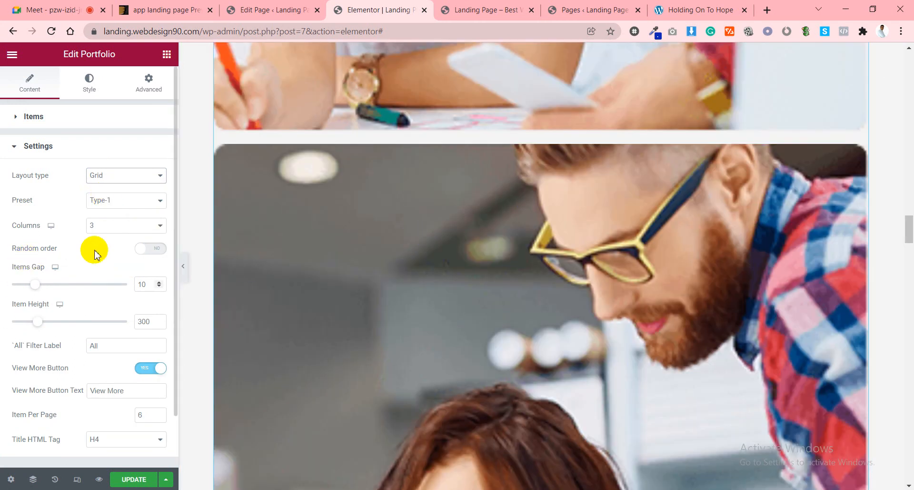
pyautogui.scroll(2, 477, 284)
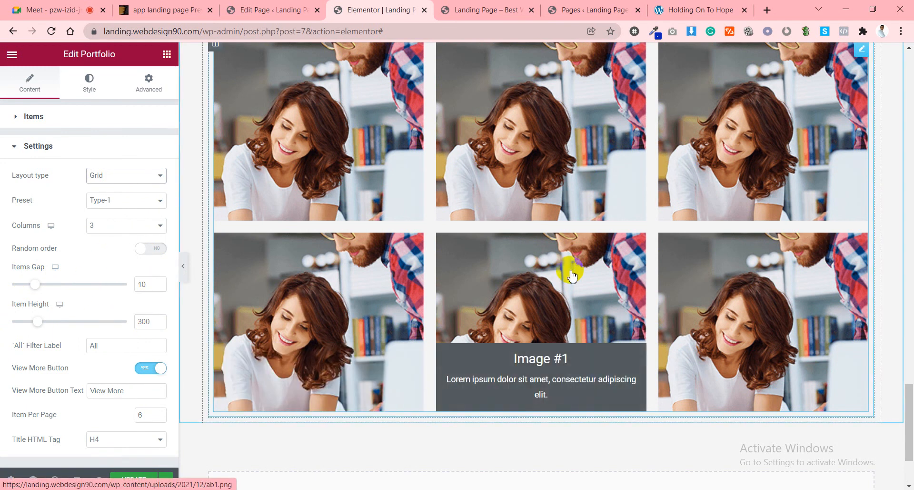
pyautogui.scroll(2, 572, 275)
pyautogui.scroll(-1, 98, 317)
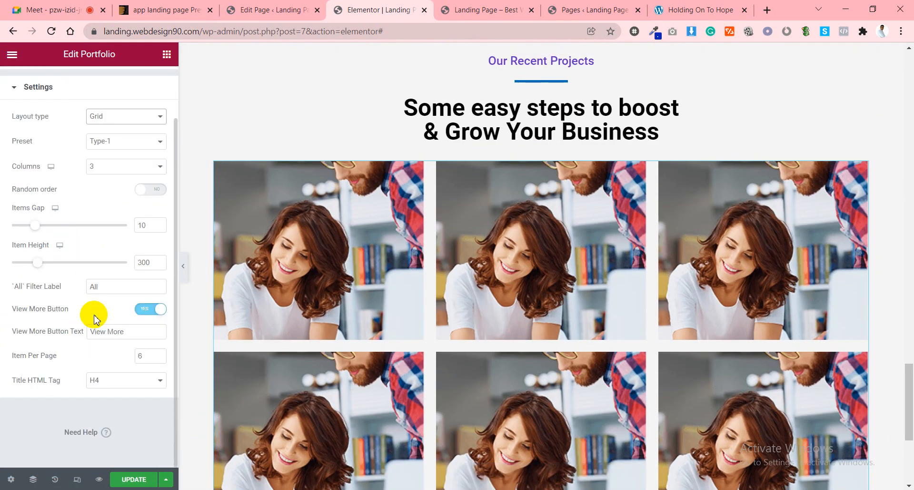
pyautogui.scroll(-5, 563, 278)
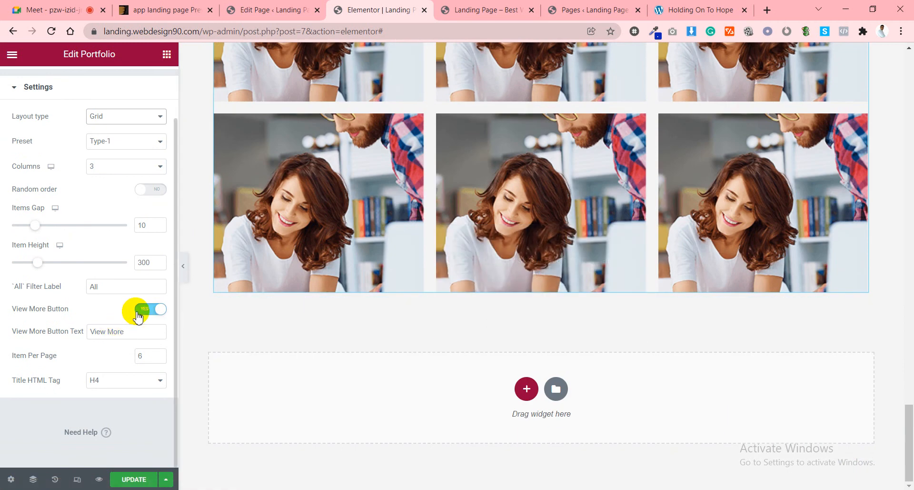
# Switch View More Button to NO and open the first Image #1 item in Items.
pyautogui.click(149, 309)
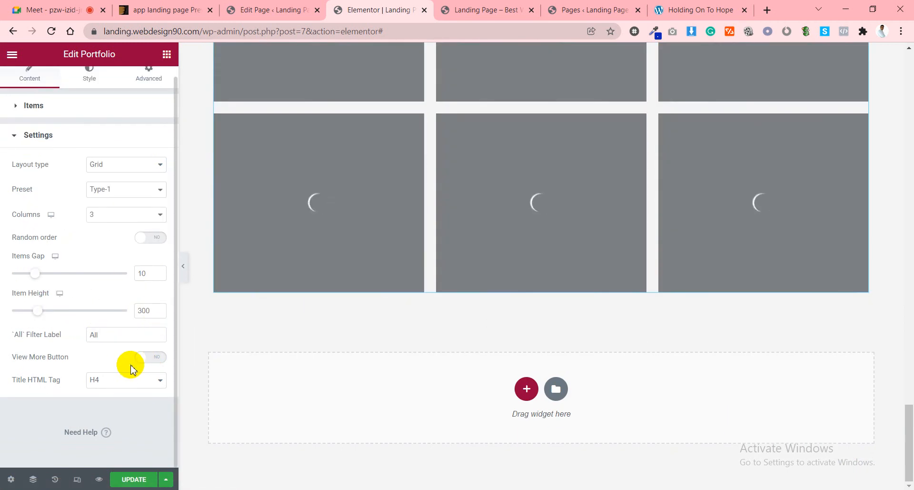
pyautogui.scroll(1, 129, 362)
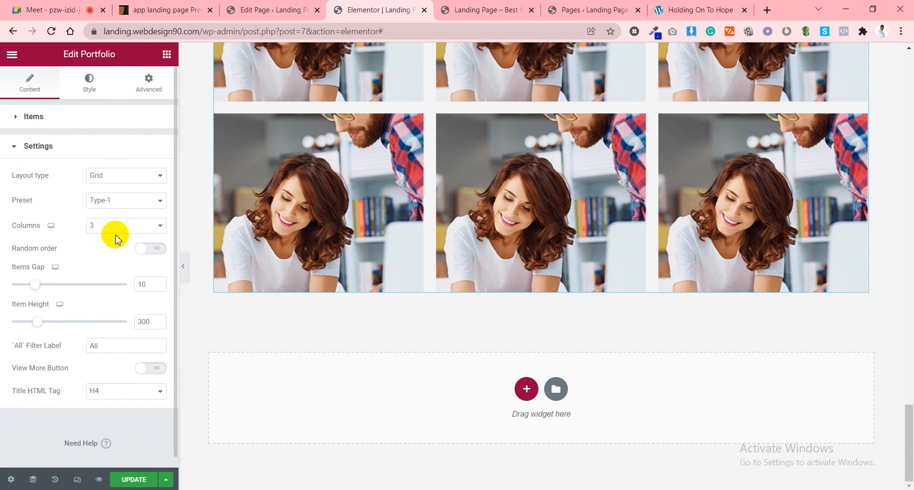
pyautogui.click(62, 119)
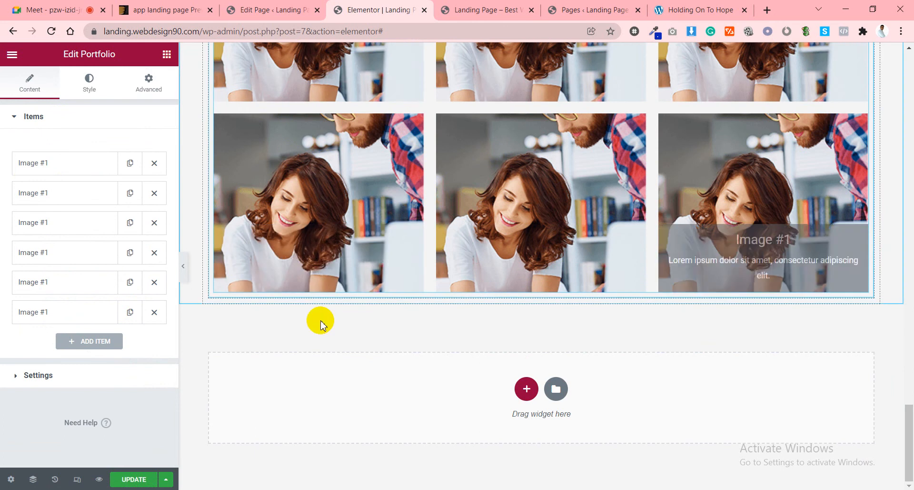
pyautogui.scroll(3, 577, 279)
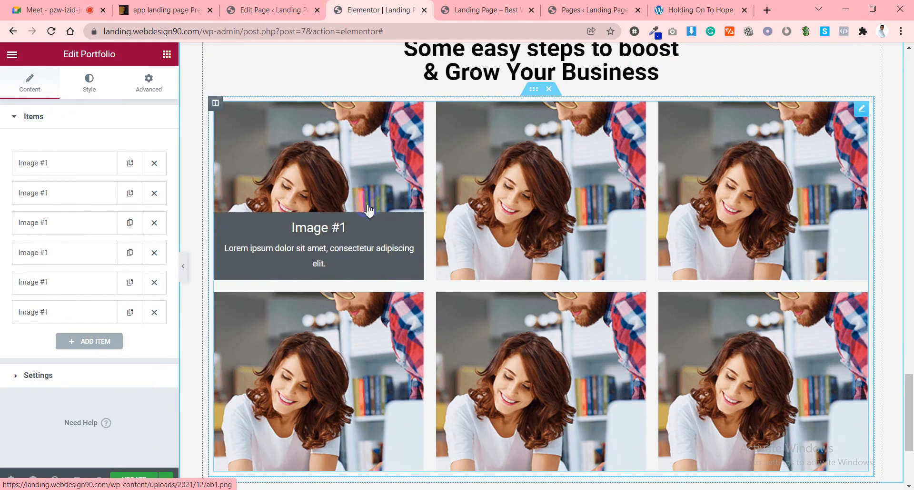
pyautogui.click(93, 172)
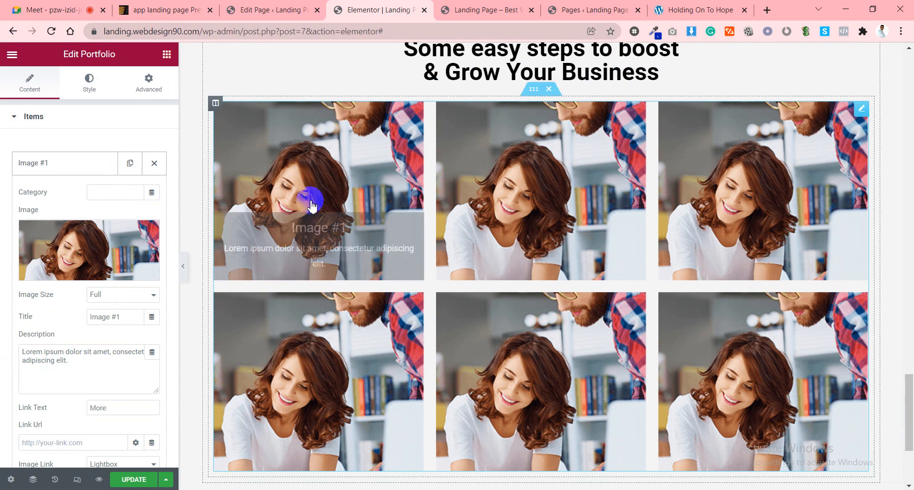
# Upload maa.jpg from Documents > nicole through the first image's media picker.
pyautogui.click(82, 244)
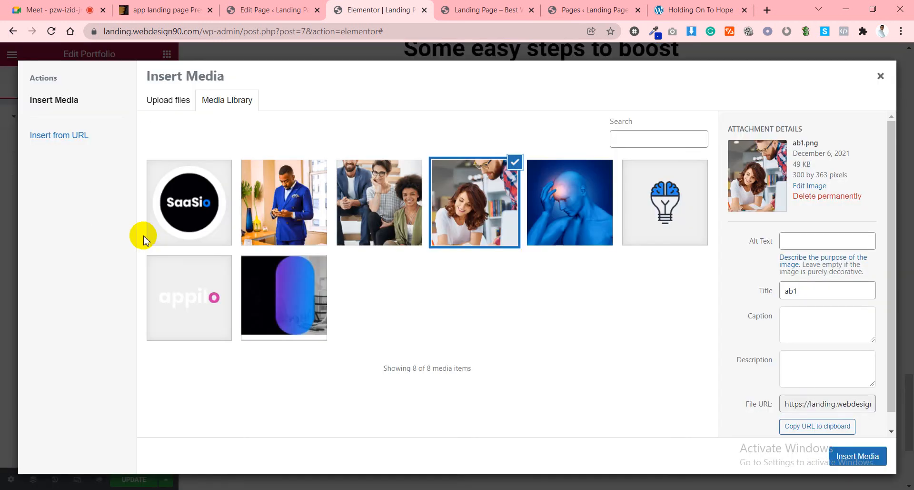
pyautogui.click(177, 104)
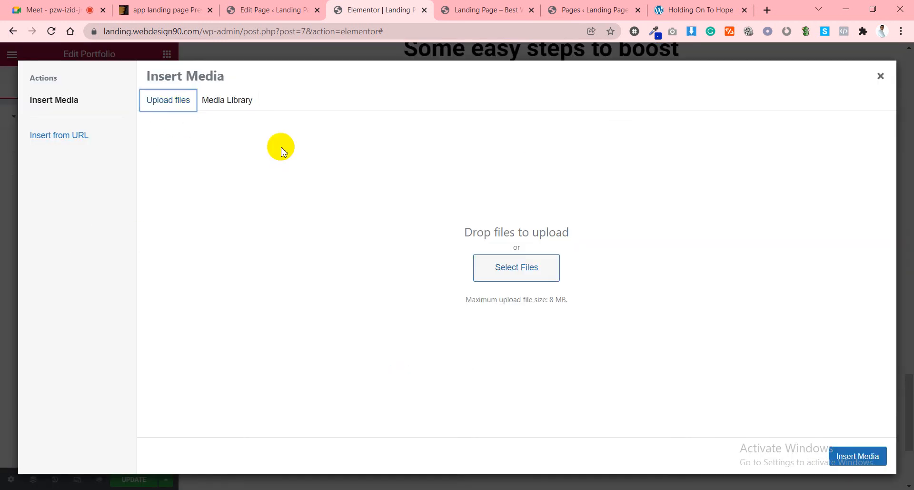
pyautogui.click(540, 268)
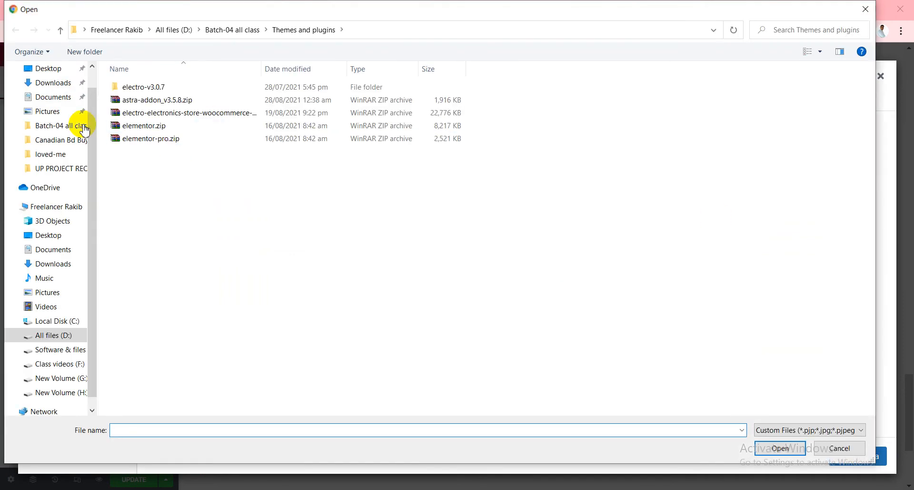
pyautogui.click(49, 96)
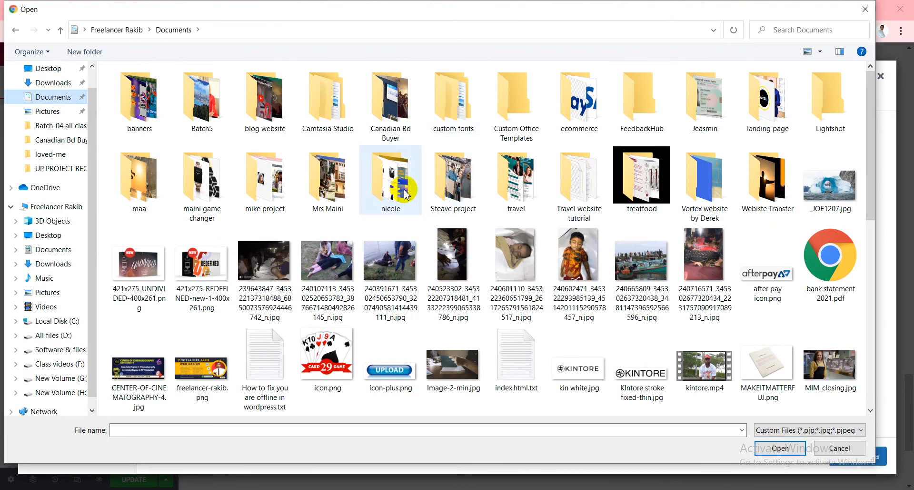
pyautogui.doubleClick(405, 192)
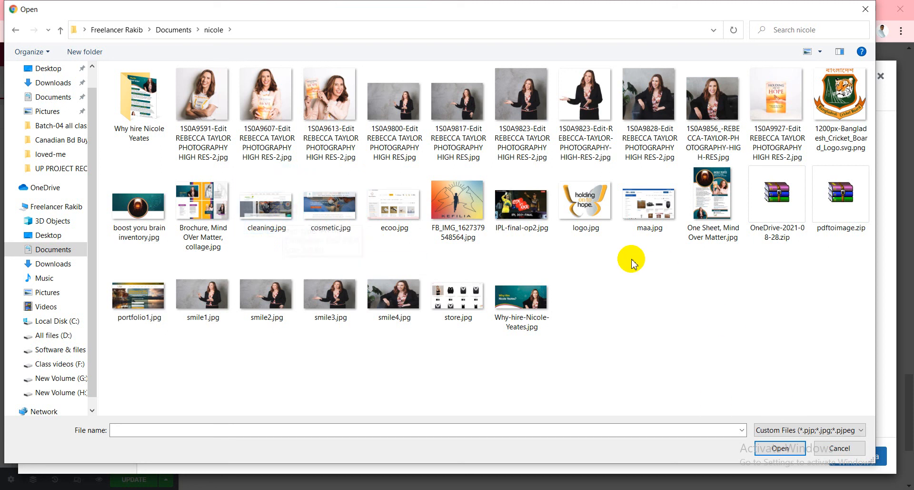
pyautogui.click(657, 224)
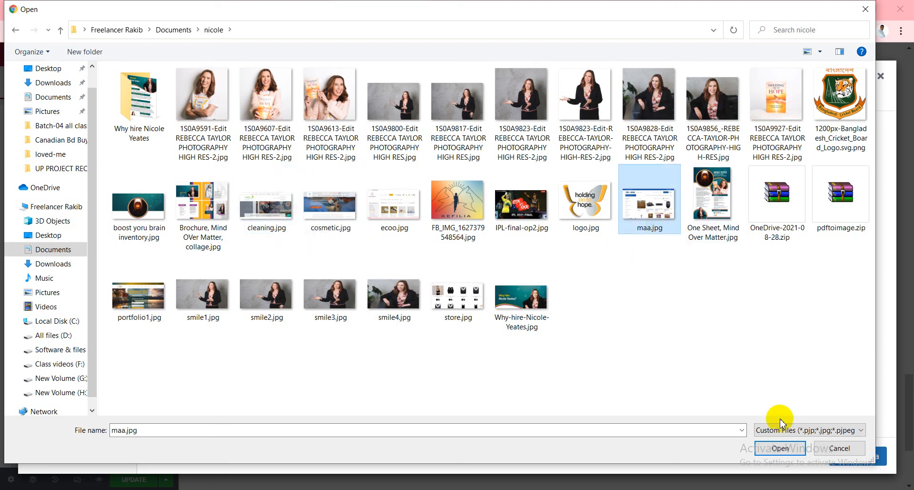
pyautogui.click(781, 448)
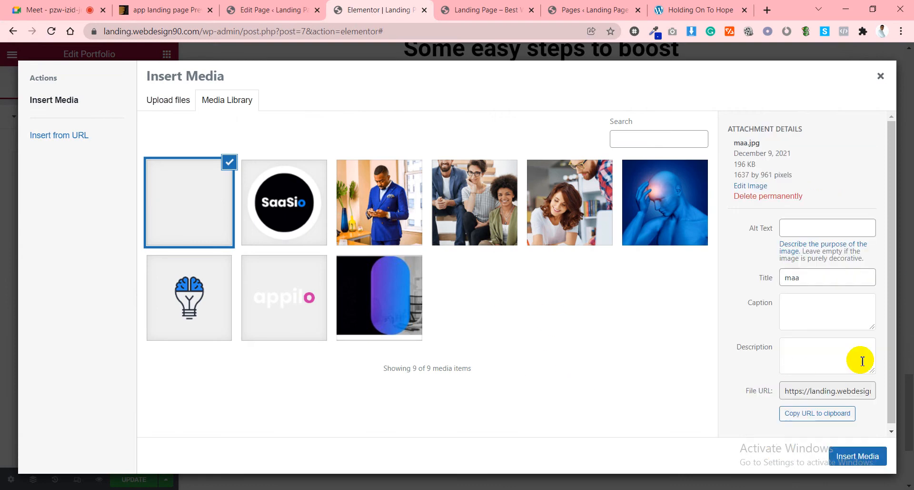
# Insert maa.jpg, title the item 'Ecommerce website', and clear the placeholder description.
pyautogui.click(858, 455)
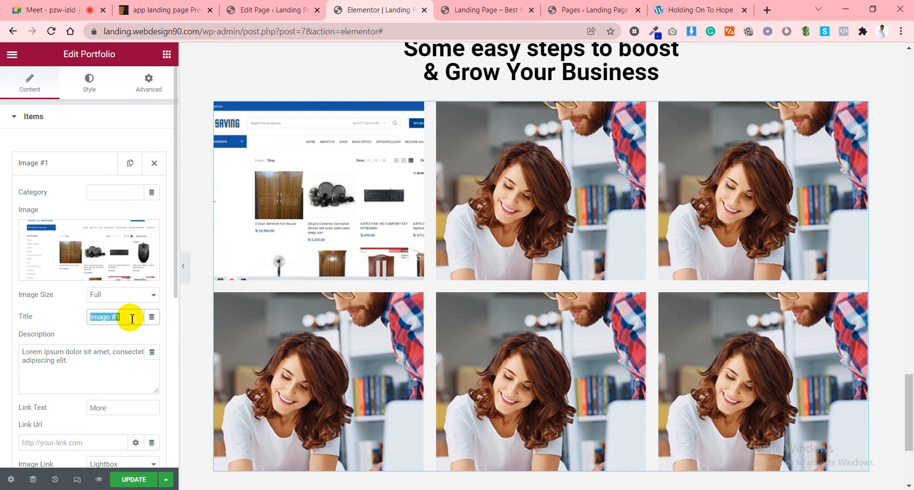
pyautogui.write('Ecommerce')
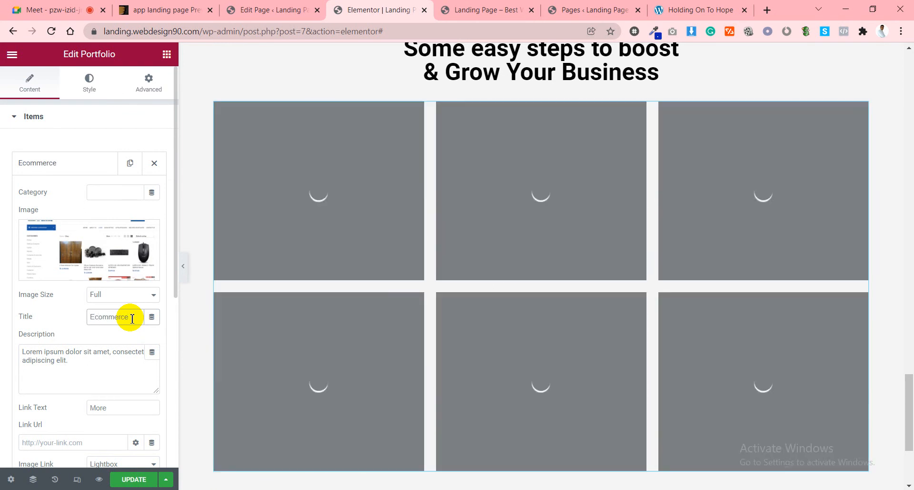
pyautogui.write(' website')
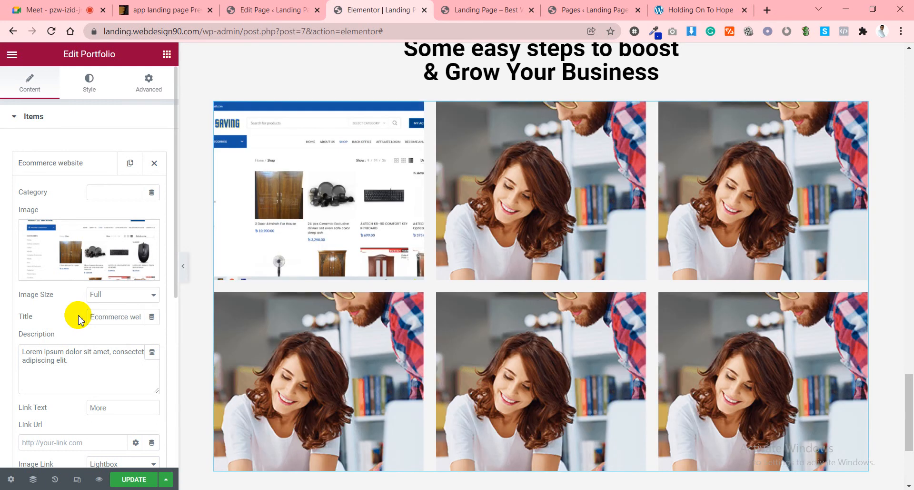
pyautogui.moveTo(320, 219)
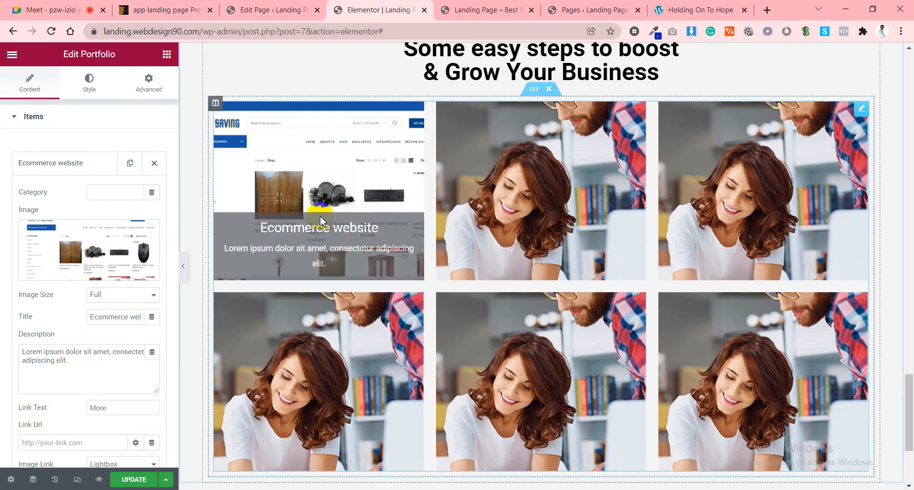
pyautogui.tripleClick(86, 367)
pyautogui.press('BackSpace')
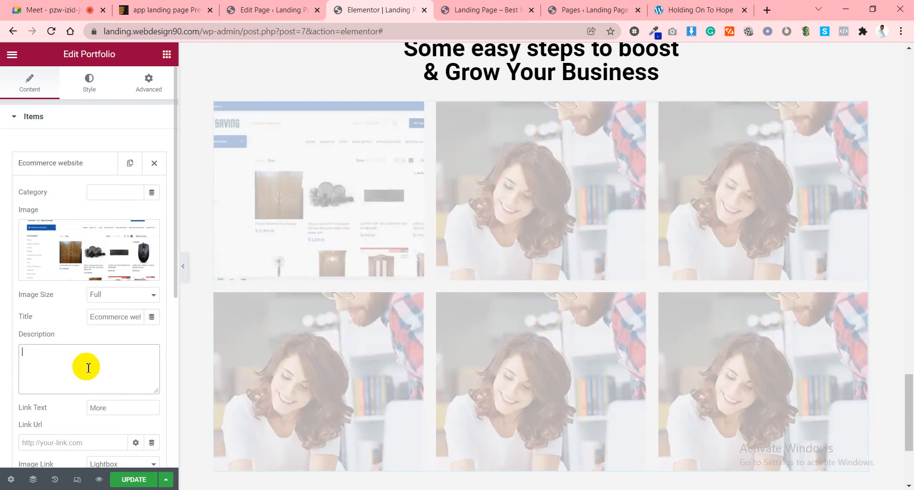
# Set the item's link text to 'View Portfolio'.
pyautogui.scroll(-2, 77, 364)
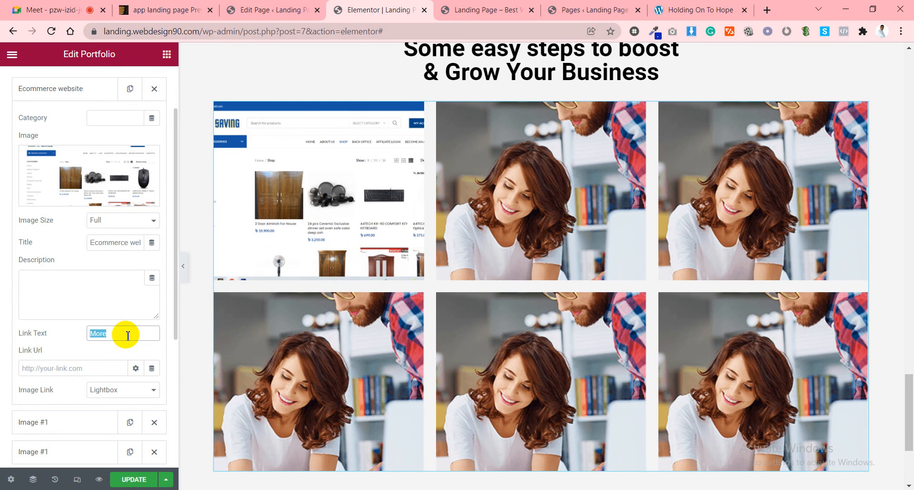
pyautogui.write('Vuew')
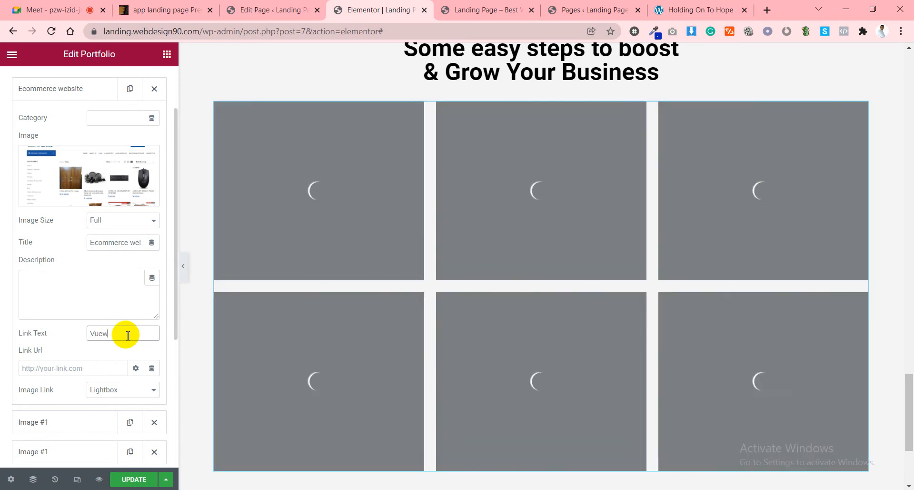
pyautogui.press('BackSpace')
pyautogui.press('BackSpace')
pyautogui.write('iew')
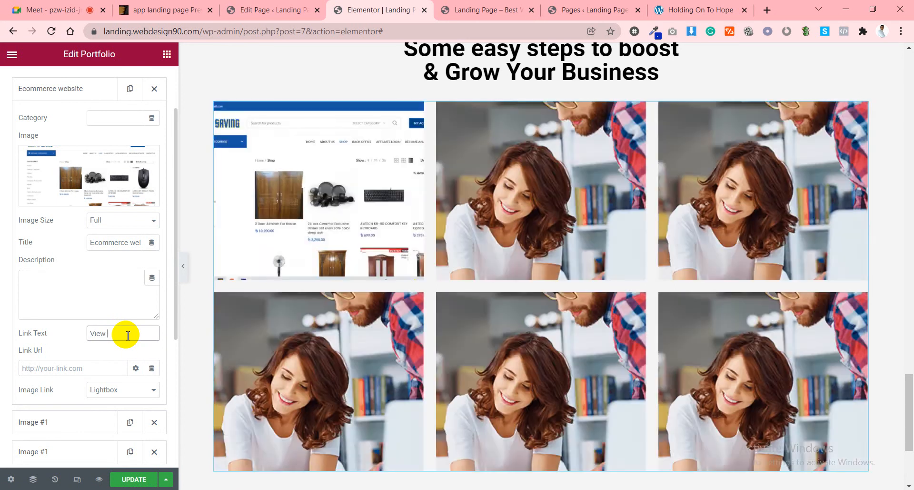
pyautogui.write(' Websi')
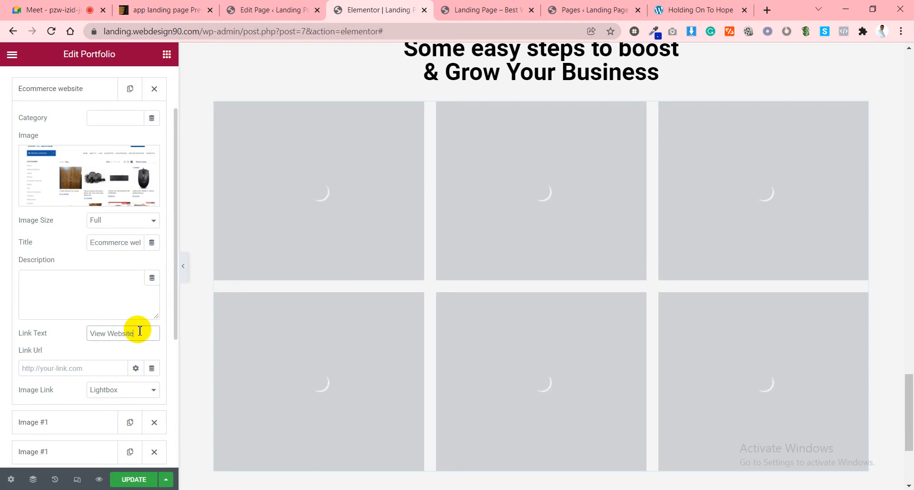
pyautogui.write('te')
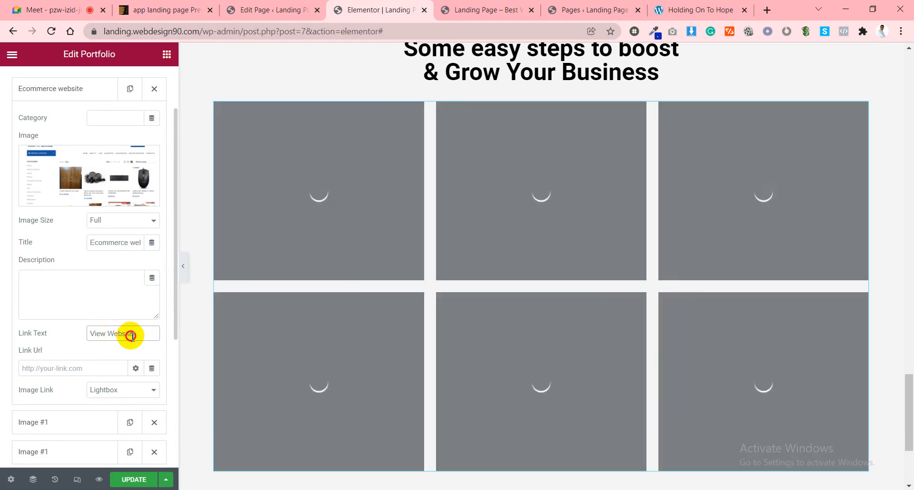
pyautogui.doubleClick(134, 335)
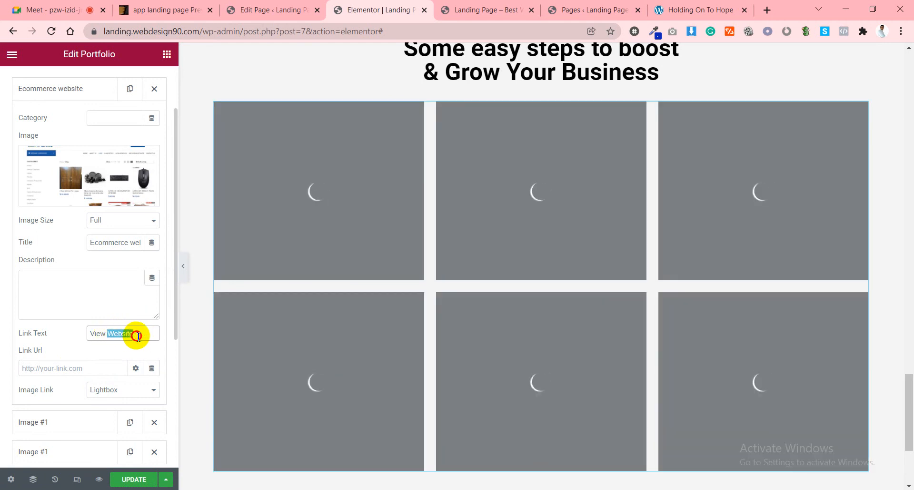
pyautogui.write('Por')
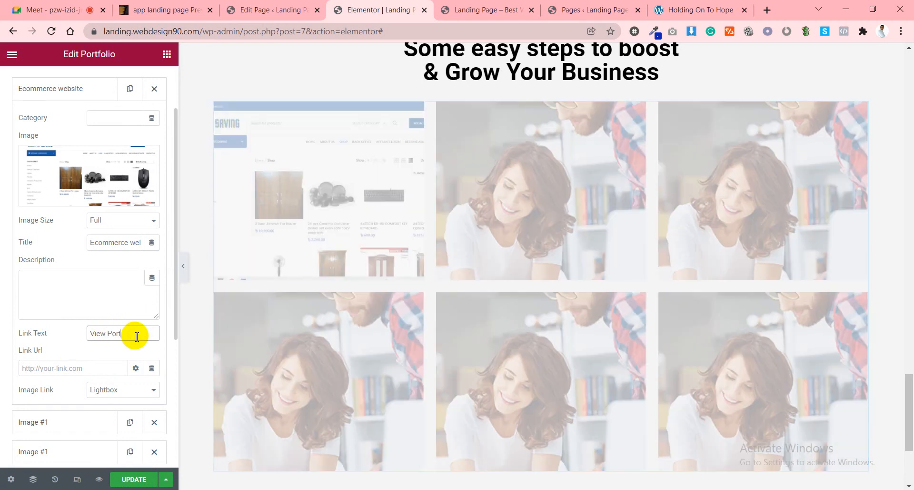
pyautogui.write('tfolio')
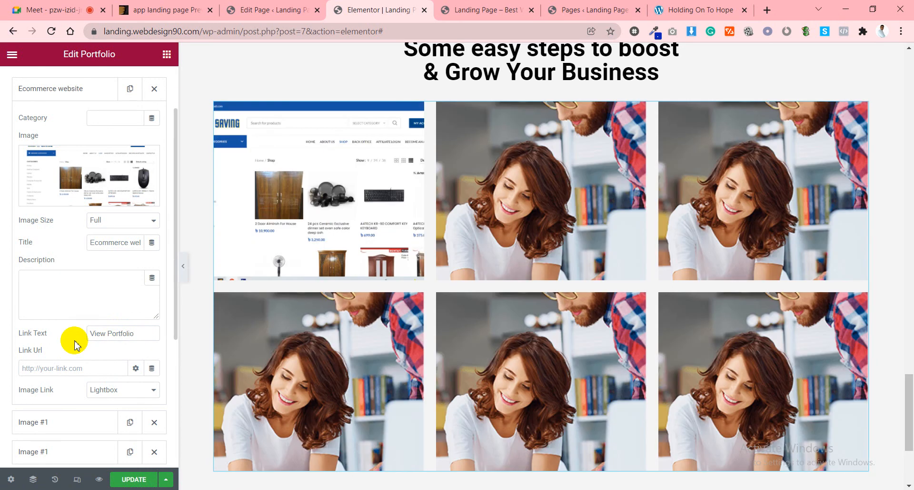
# Copy the maasaving.com address from the client site's tab and paste it as Link Url.
pyautogui.click(58, 366)
pyautogui.click(619, 10)
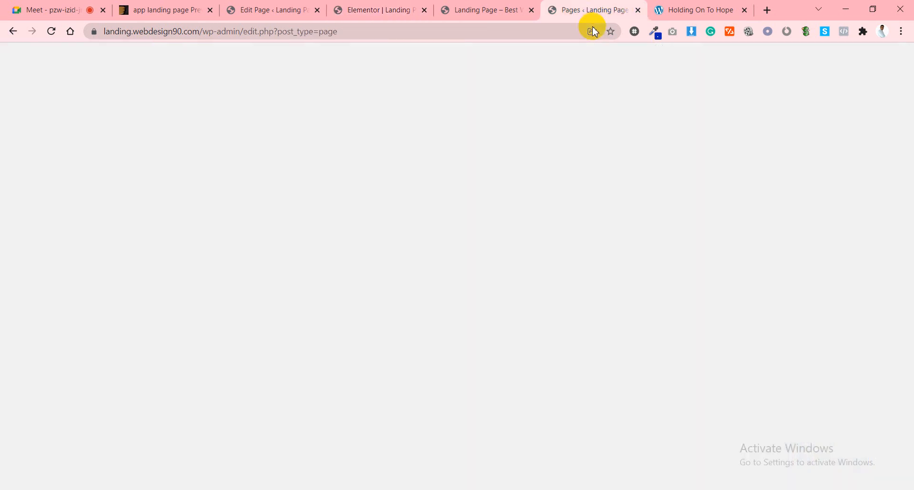
pyautogui.click(662, 9)
pyautogui.click(542, 31)
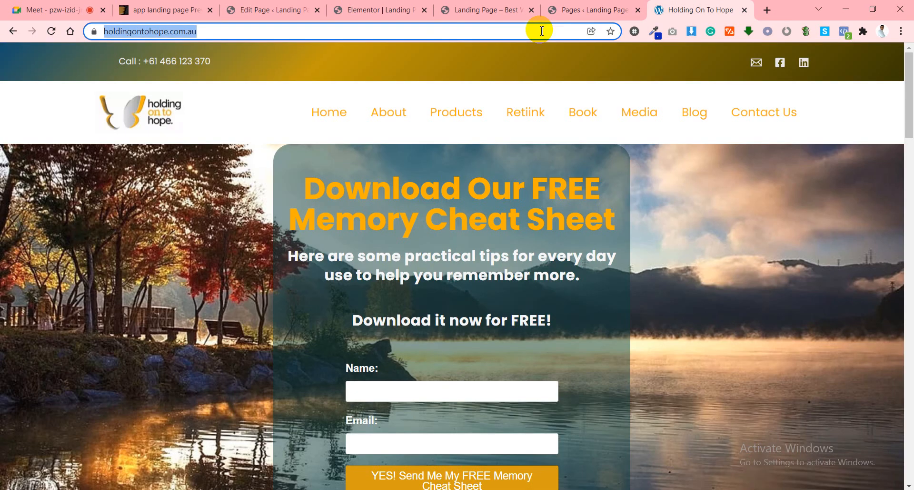
pyautogui.write('maasaving.com')
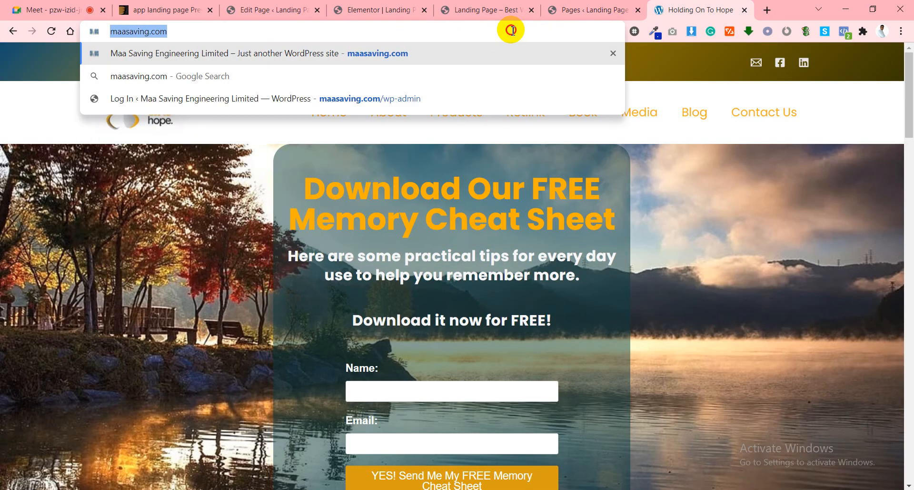
pyautogui.click(401, 9)
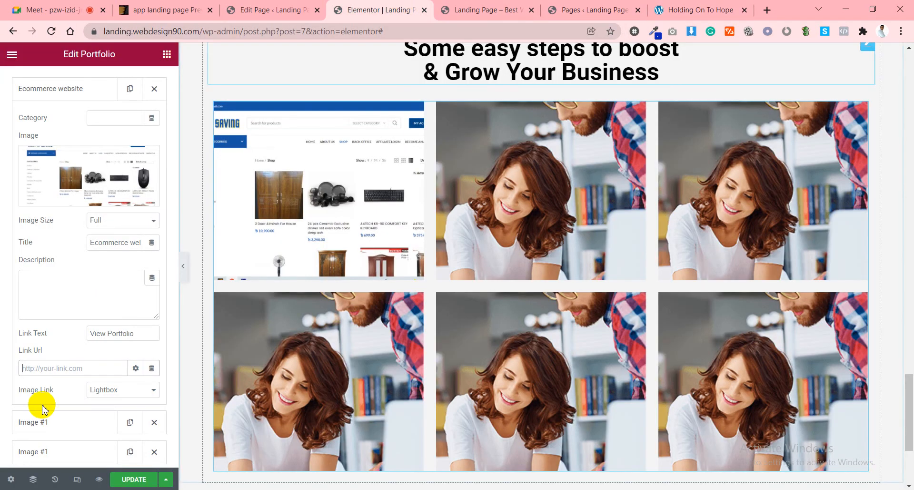
pyautogui.click(47, 372)
pyautogui.write('http://maasaving.com/')
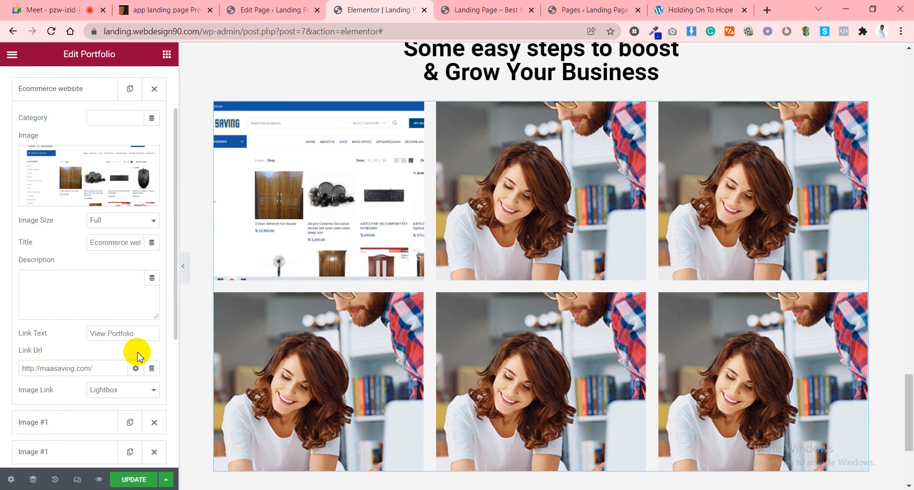
# Keep the item's image link option set to Lightbox.
pyautogui.moveTo(346, 238)
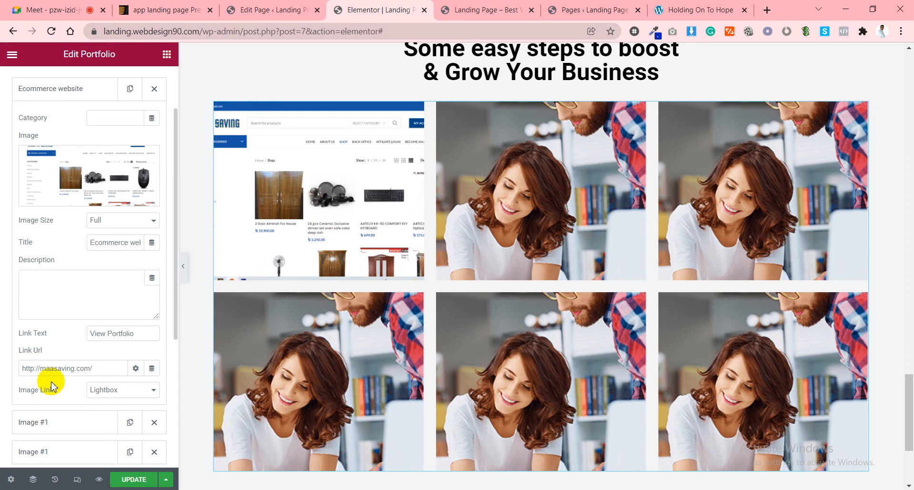
pyautogui.click(136, 394)
pyautogui.click(132, 392)
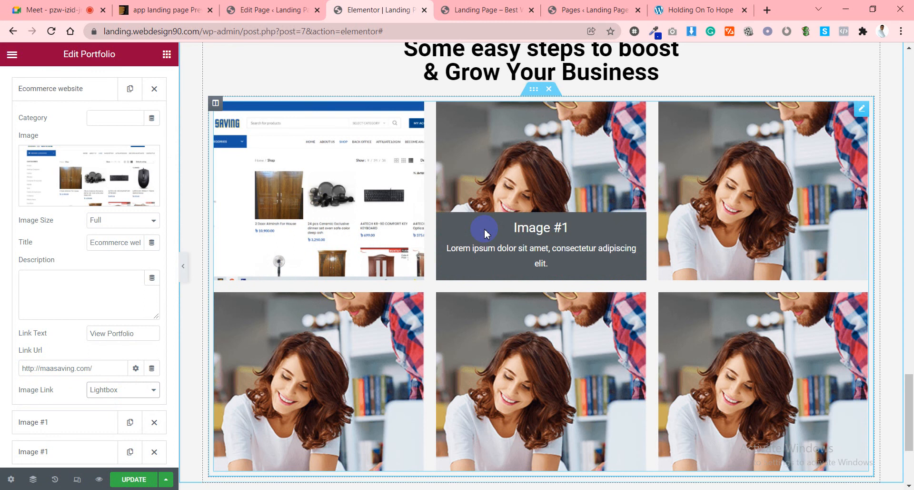
pyautogui.scroll(2, 60, 356)
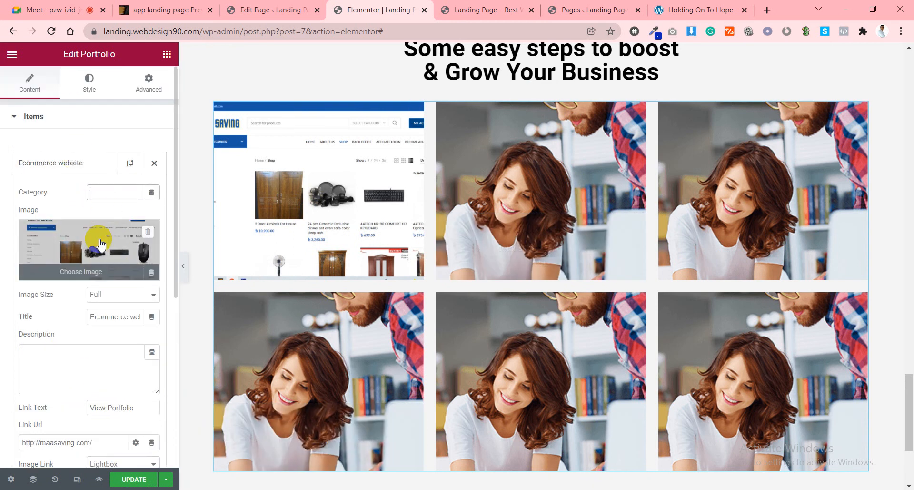
# Set the Ecommerce website item's category to Ecommerce.
pyautogui.click(96, 192)
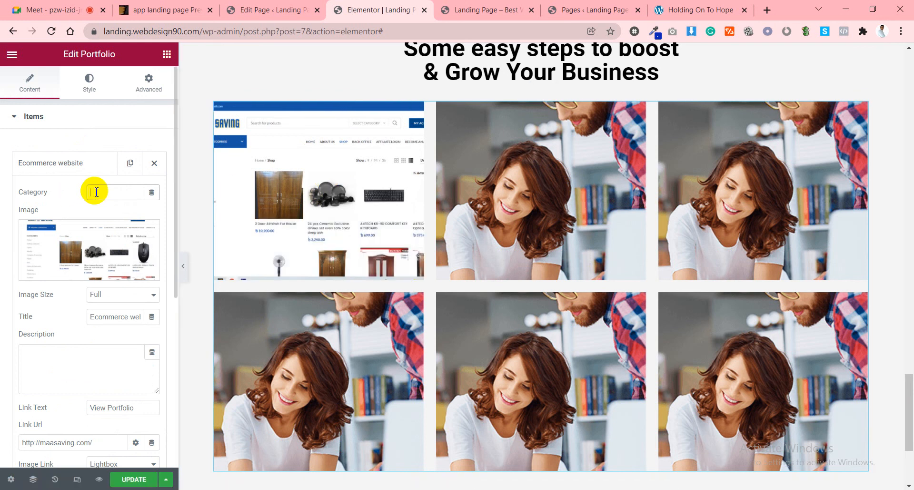
pyautogui.write('Ecomm')
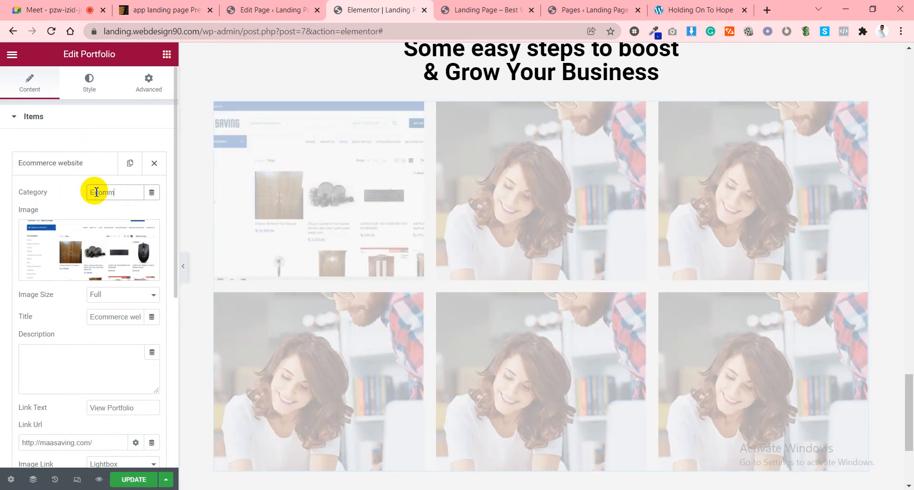
pyautogui.write('erce')
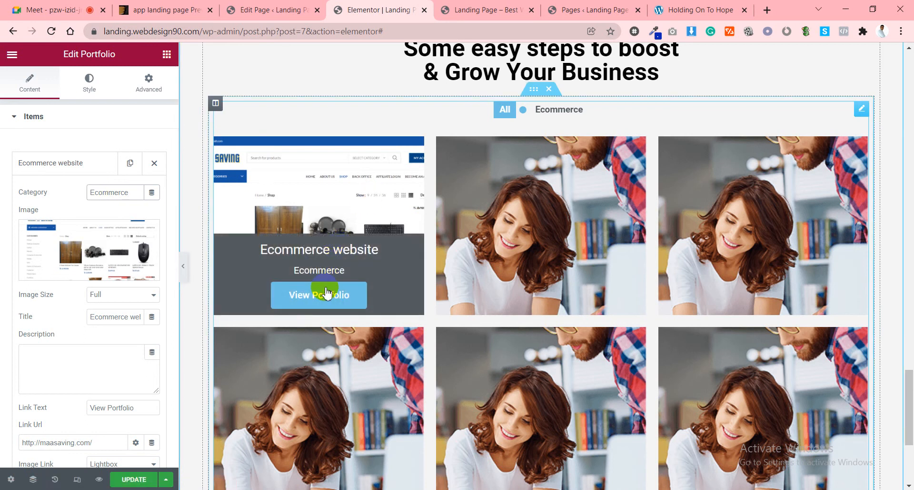
pyautogui.click(61, 170)
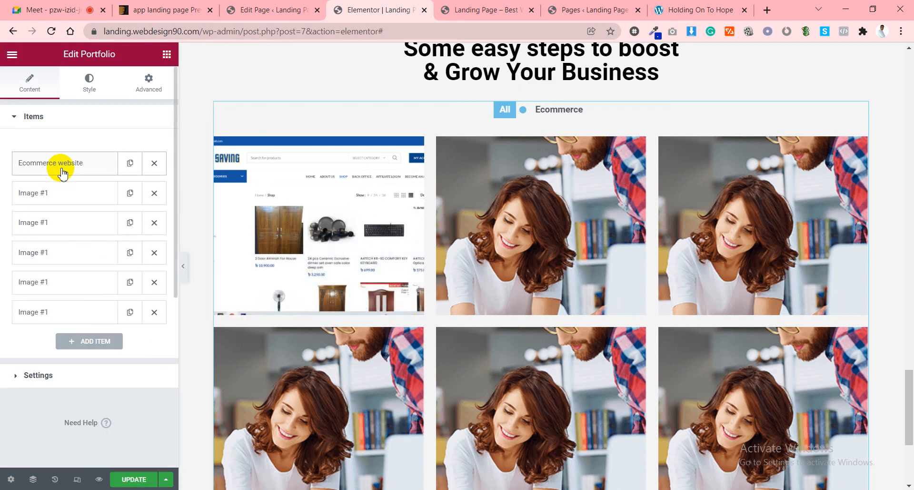
# Delete the placeholder Image #1 items and duplicate the Ecommerce website item.
pyautogui.click(155, 193)
pyautogui.click(154, 192)
pyautogui.click(154, 192)
pyautogui.click(154, 193)
pyautogui.click(155, 193)
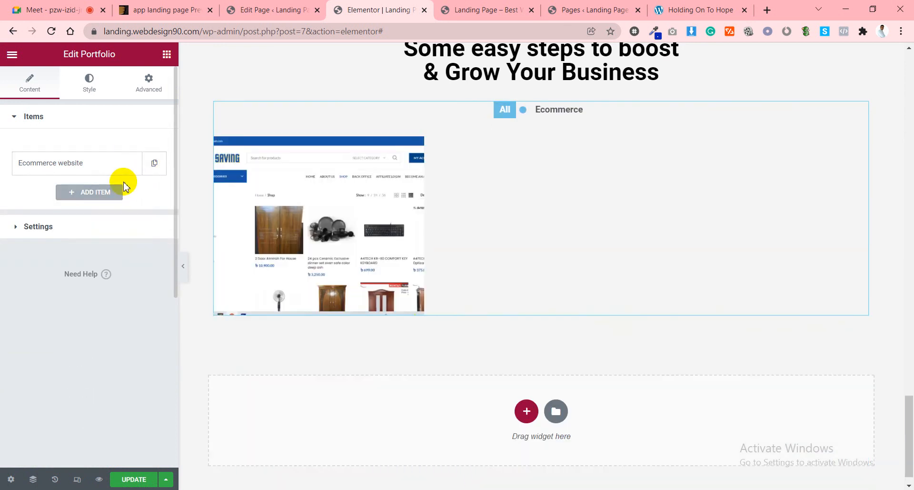
pyautogui.click(155, 167)
pyautogui.click(86, 191)
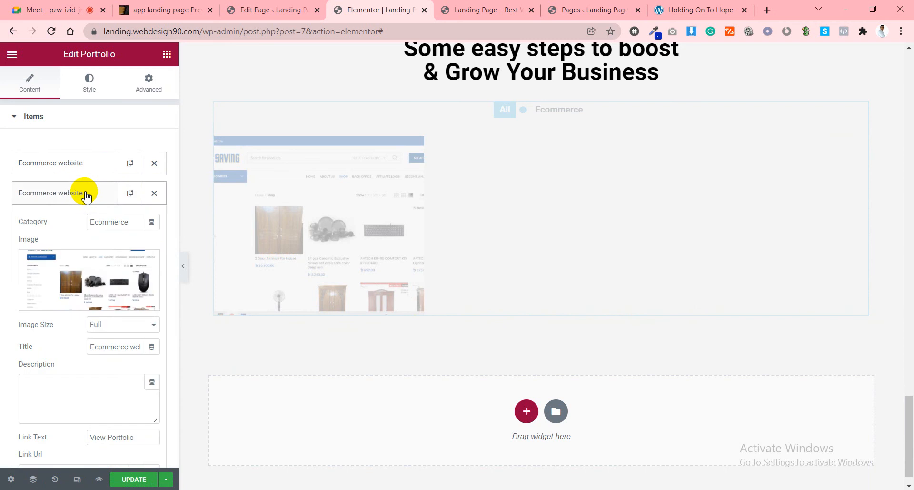
# Upload ecoo.jpg and insert it as the copied item's image.
pyautogui.click(79, 286)
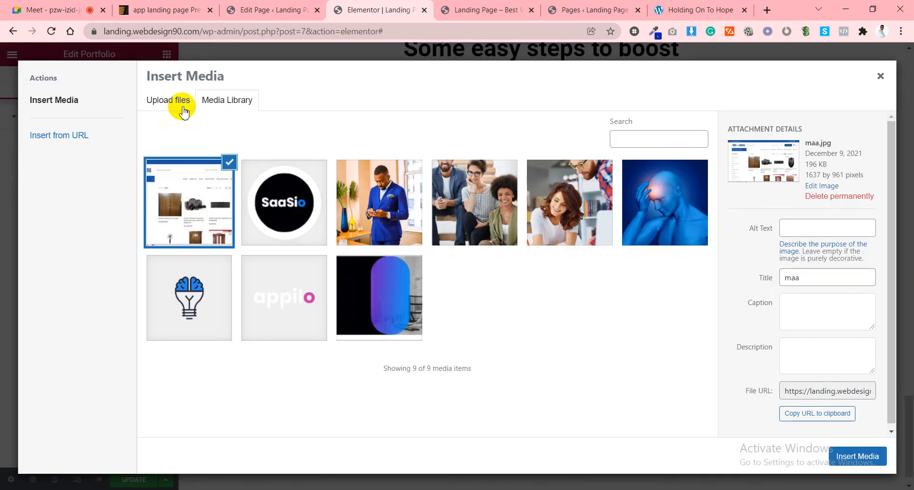
pyautogui.click(177, 102)
pyautogui.click(501, 266)
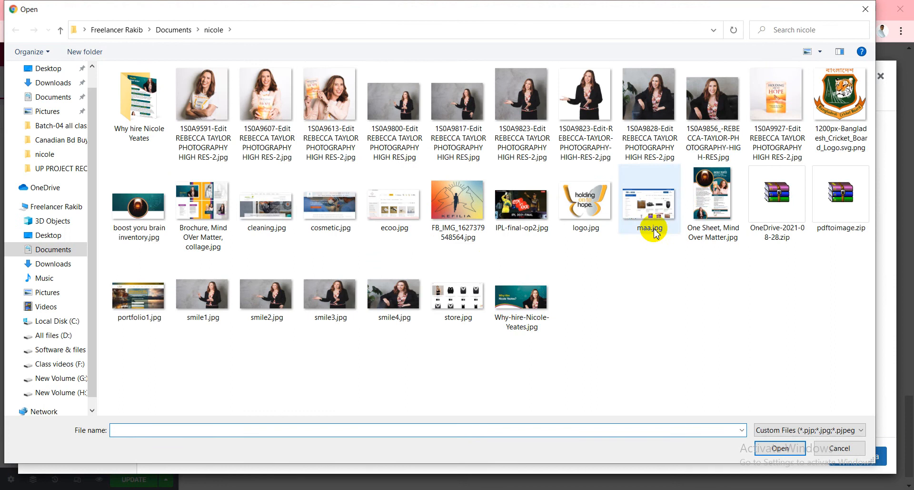
pyautogui.click(393, 216)
pyautogui.doubleClick(393, 215)
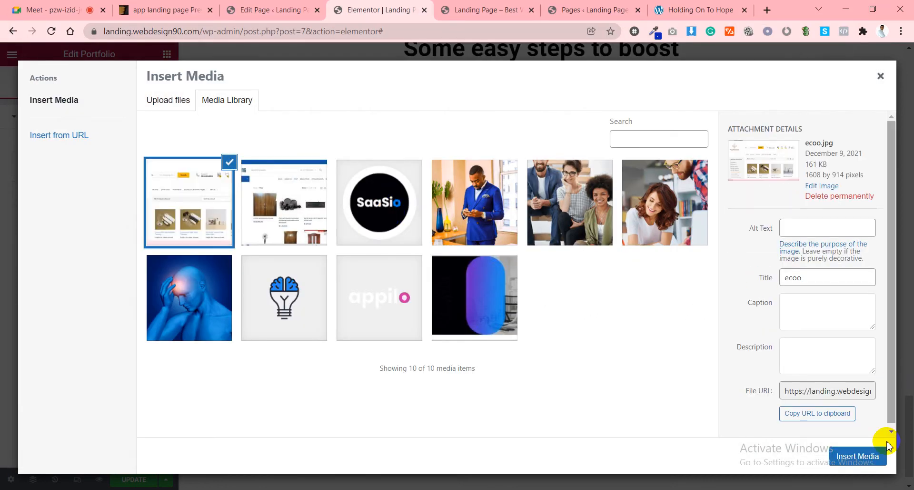
pyautogui.click(872, 456)
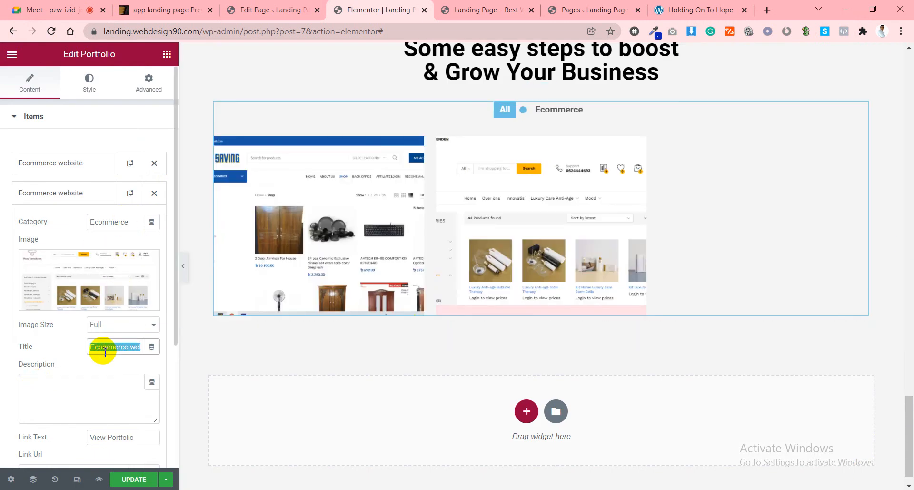
# Change the copied item's title to 'Hair Salon Store'.
pyautogui.press('BackSpace')
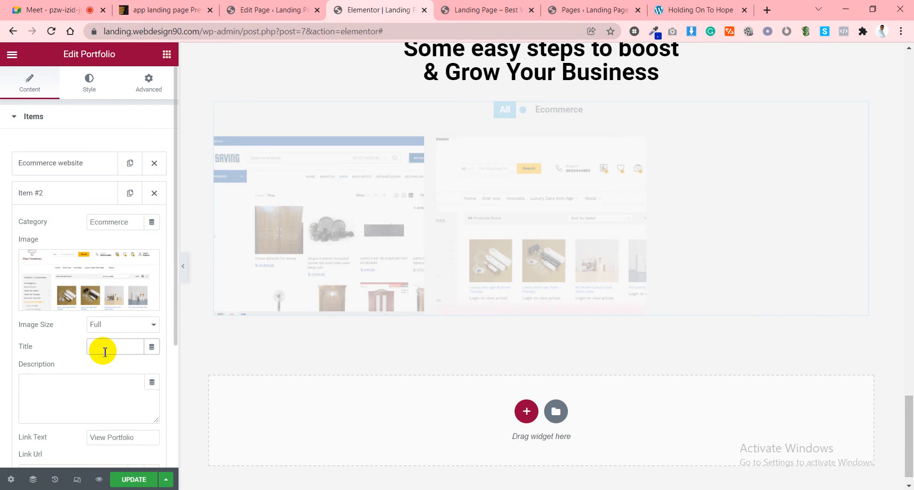
pyautogui.write('Hair Salon Store')
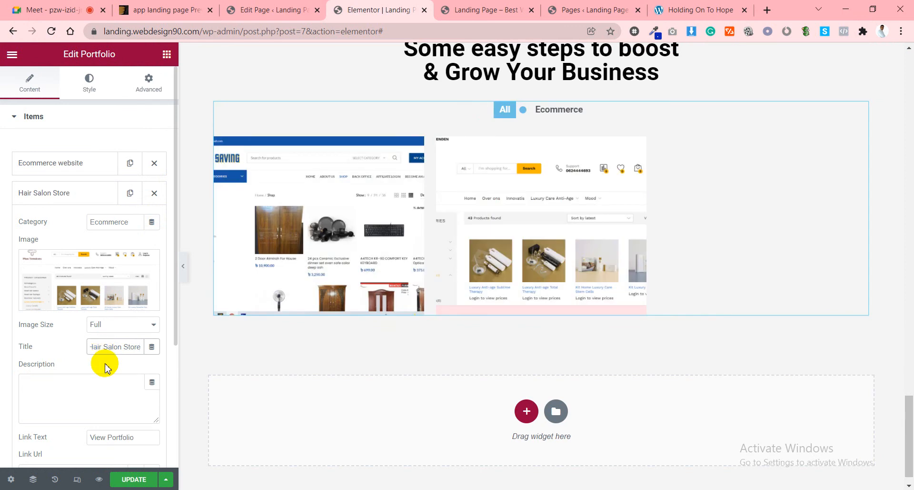
pyautogui.moveTo(570, 221)
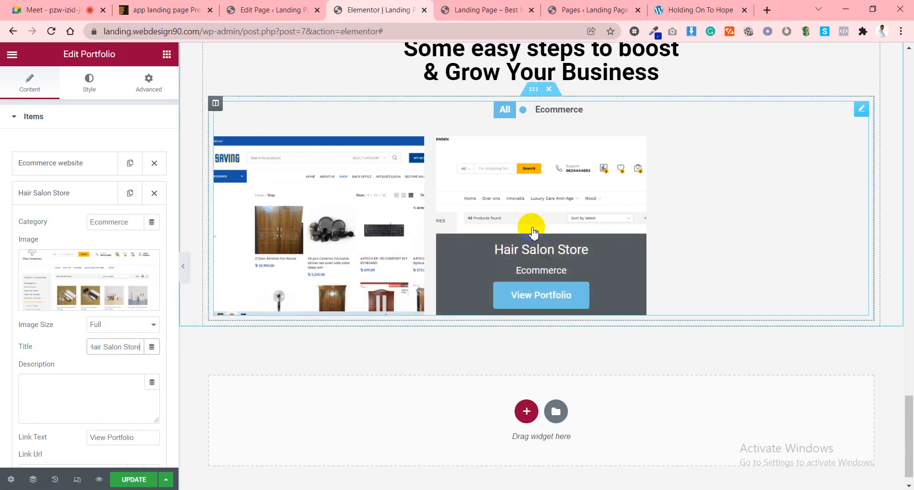
pyautogui.click(95, 286)
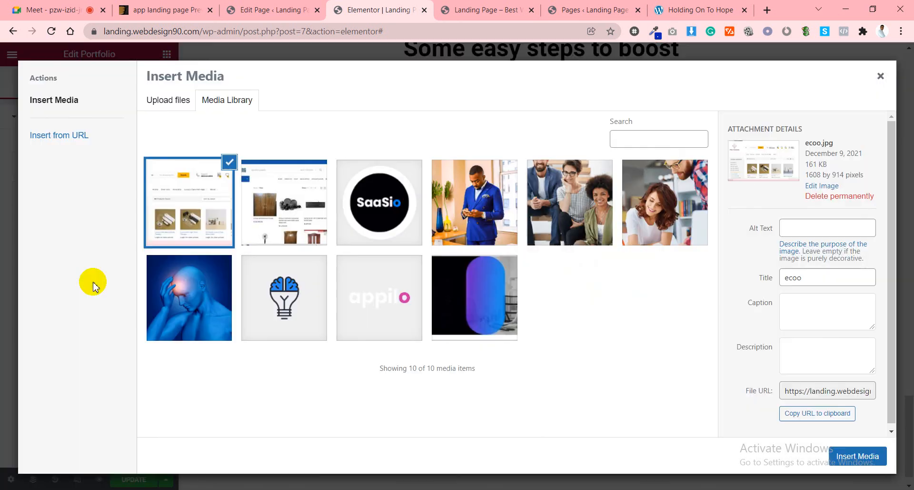
pyautogui.click(881, 76)
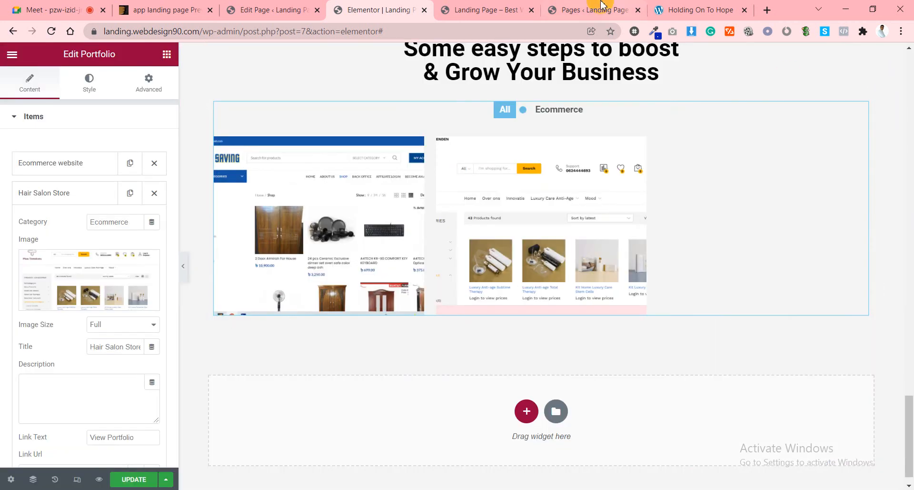
pyautogui.click(709, 9)
# In a new tab, search the web for 'plustnesion', then refine the search with 'nl'.
pyautogui.hotkey('ctrl', 't')
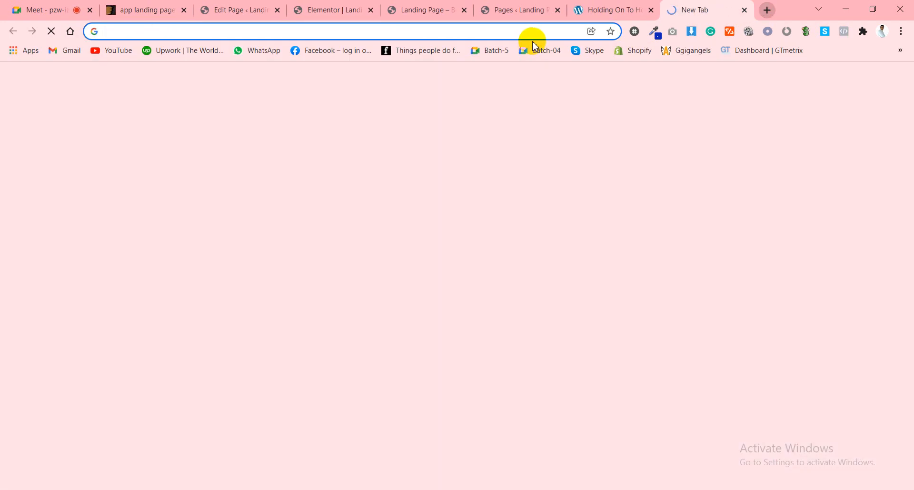
pyautogui.write('plus')
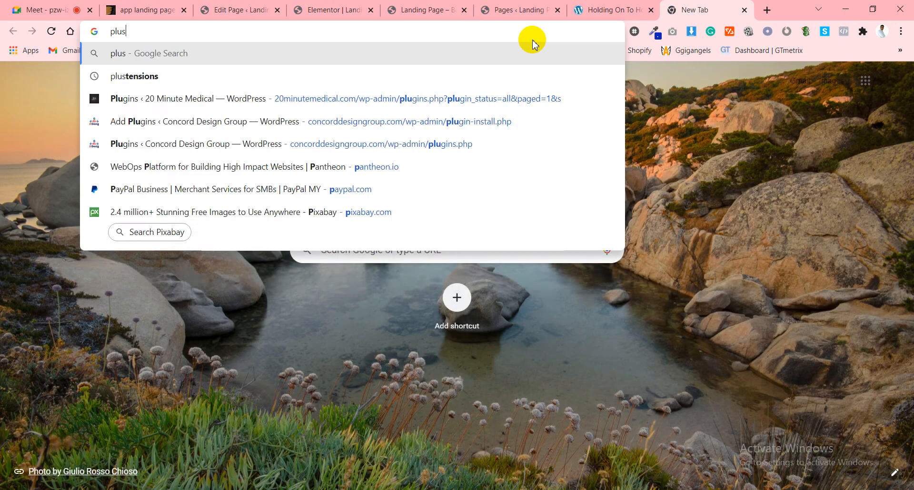
pyautogui.write('tnes')
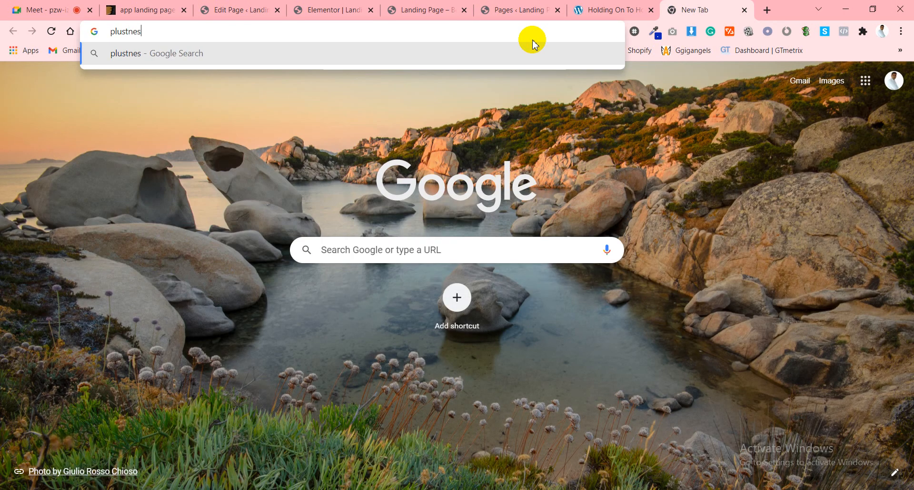
pyautogui.write('ion')
pyautogui.press('Return')
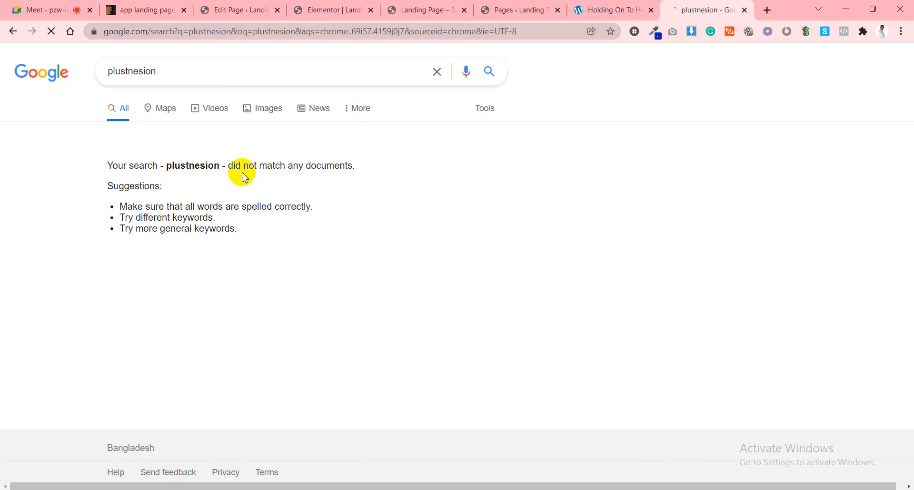
pyautogui.click(166, 72)
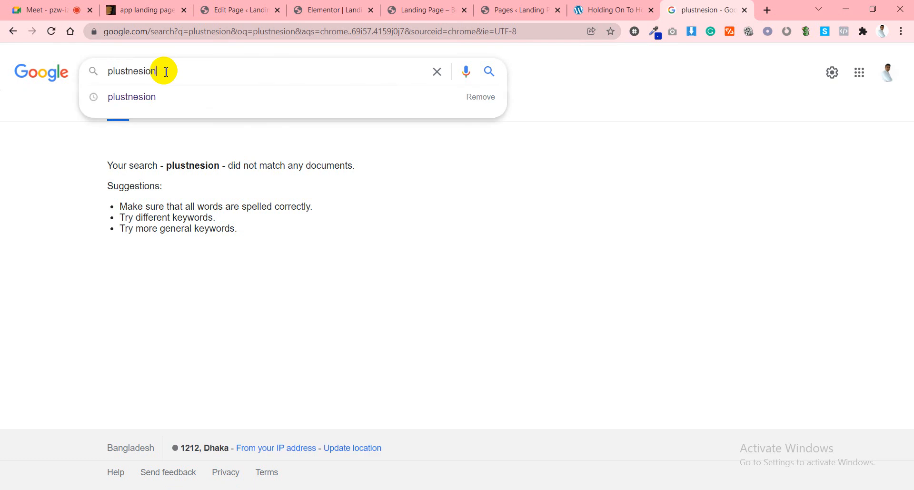
pyautogui.write('nl')
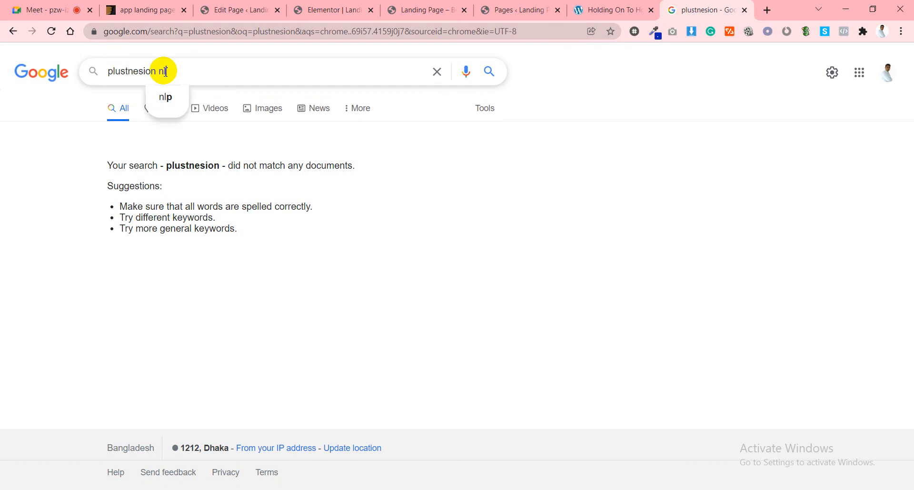
pyautogui.press('Return')
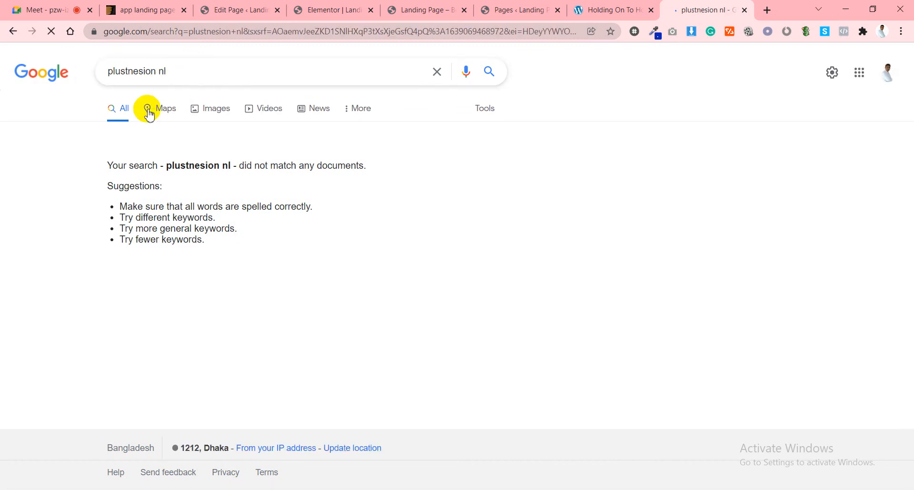
# Try opening pluestensions.nl, which fails with 'This site can't be reached'.
pyautogui.click(164, 37)
pyautogui.write('plu')
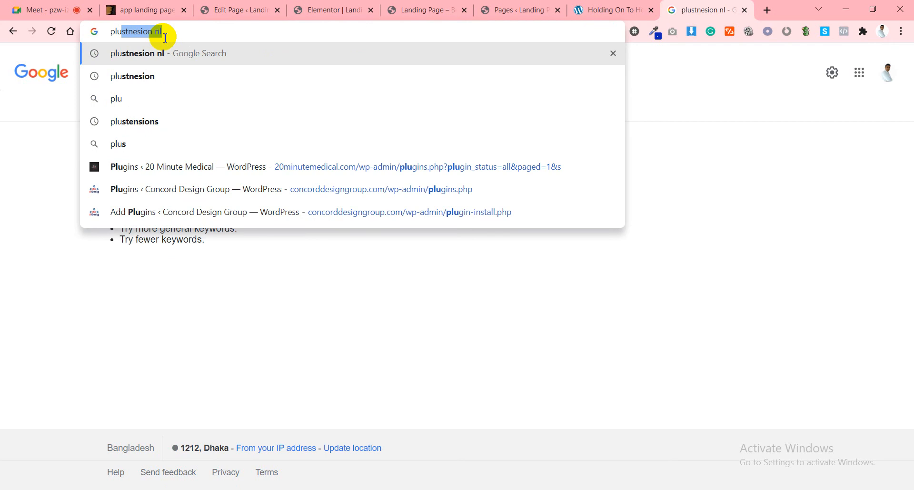
pyautogui.write('e')
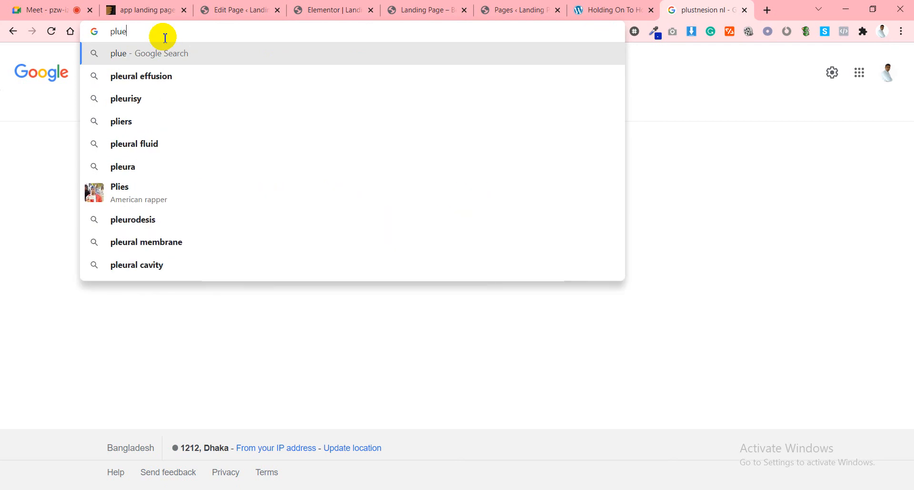
pyautogui.write('stensions.')
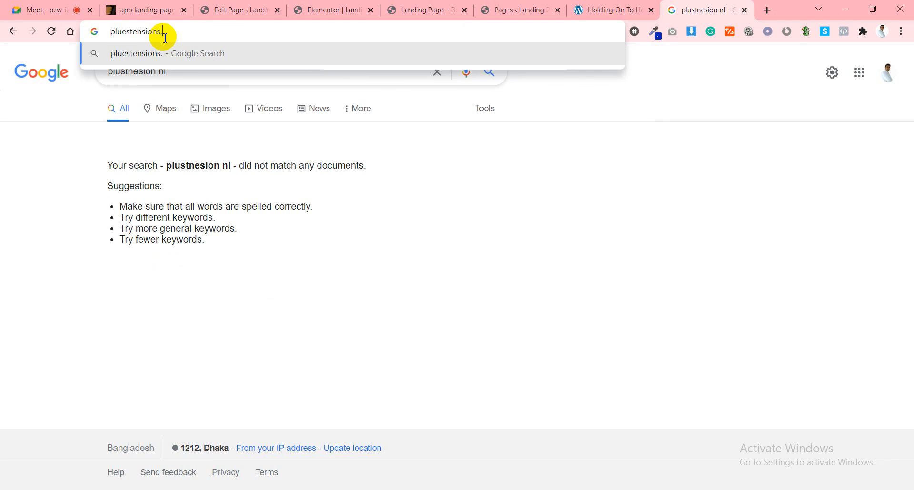
pyautogui.write('nl')
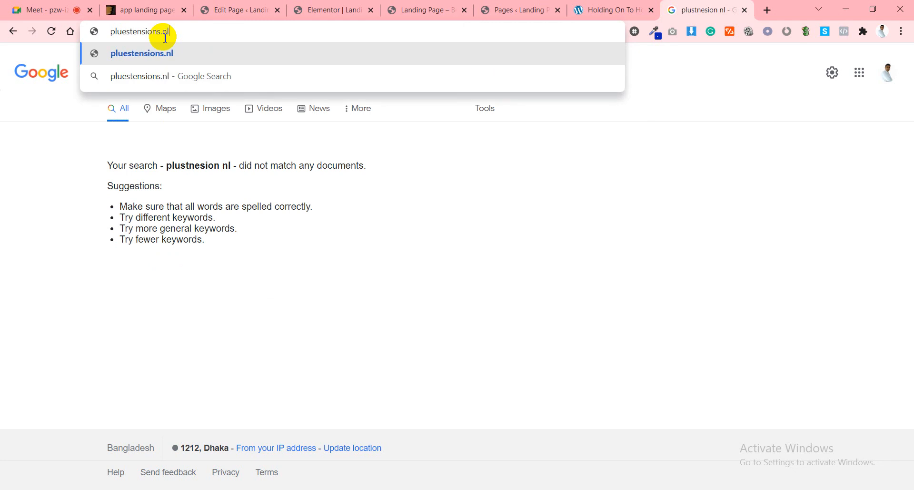
pyautogui.press('Return')
pyautogui.click(170, 37)
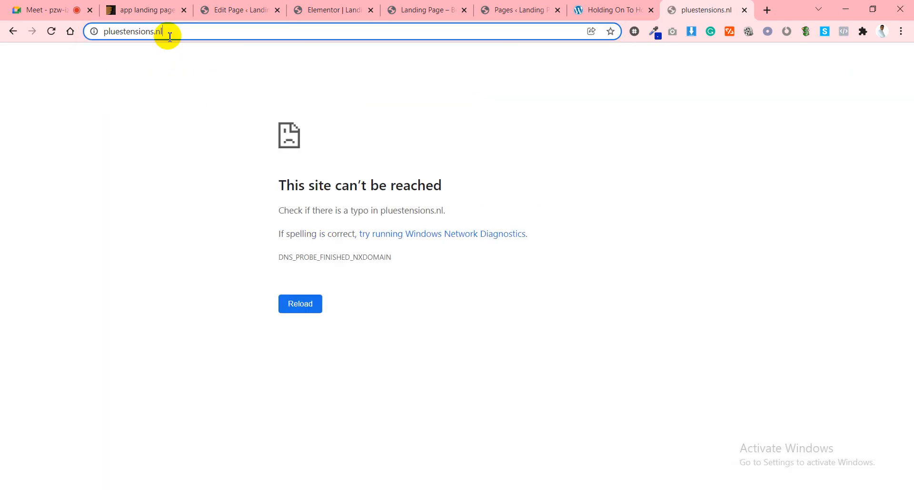
pyautogui.hotkey('ctrl', 'a')
pyautogui.write('pl')
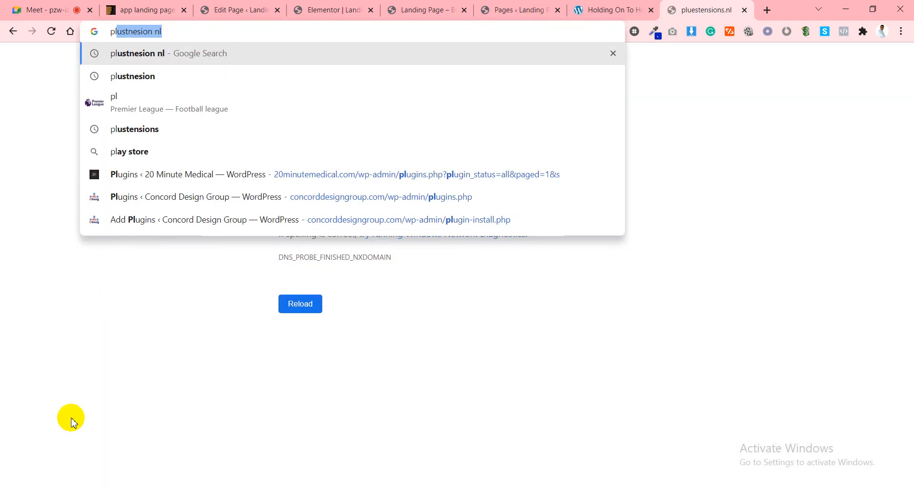
pyautogui.click(73, 489)
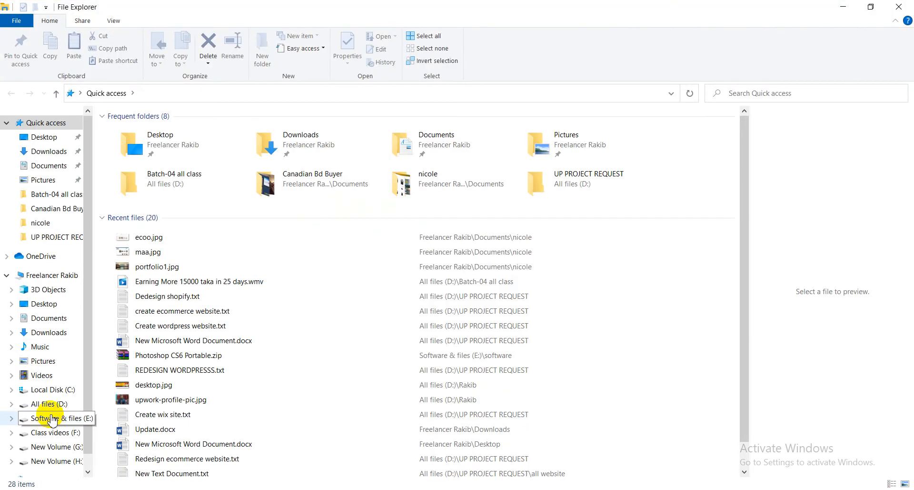
# Open the All files (D:) drive and scroll through its JSON and text files.
pyautogui.click(53, 419)
pyautogui.click(47, 403)
pyautogui.scroll(-3, 193, 379)
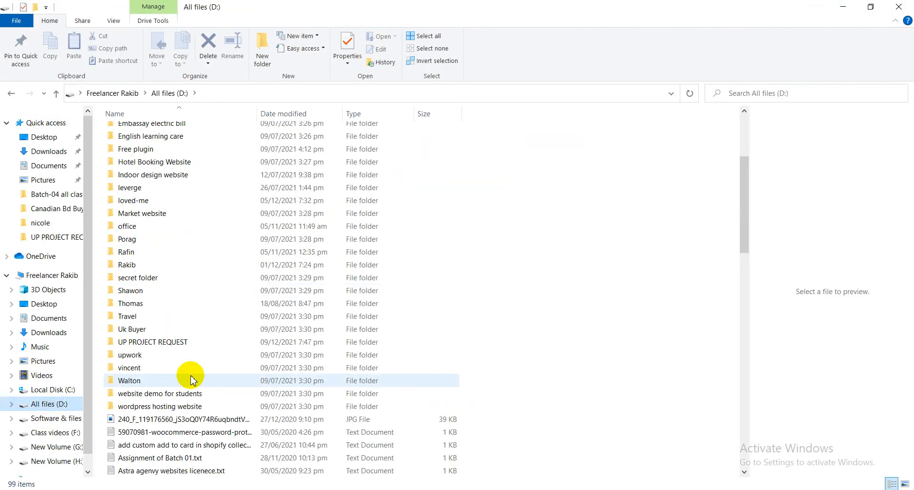
pyautogui.scroll(-7, 193, 379)
pyautogui.scroll(-5, 428, 372)
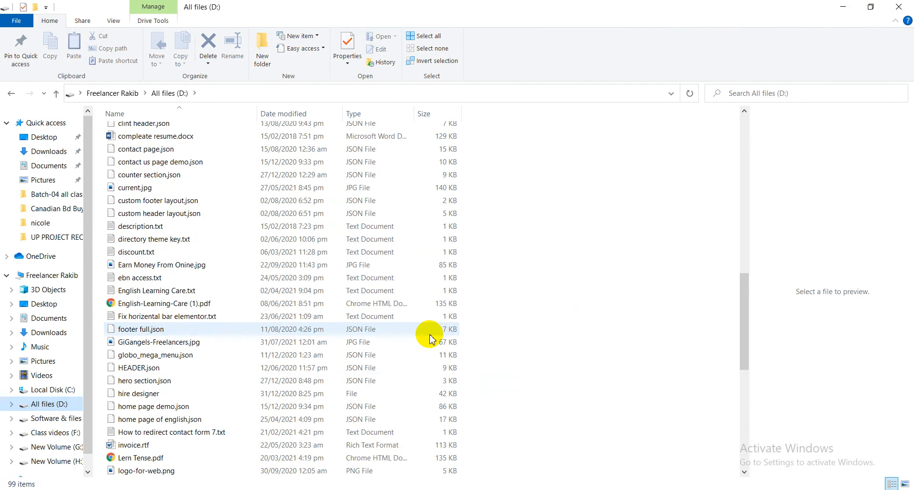
pyautogui.scroll(-3, 431, 340)
pyautogui.scroll(1, 432, 342)
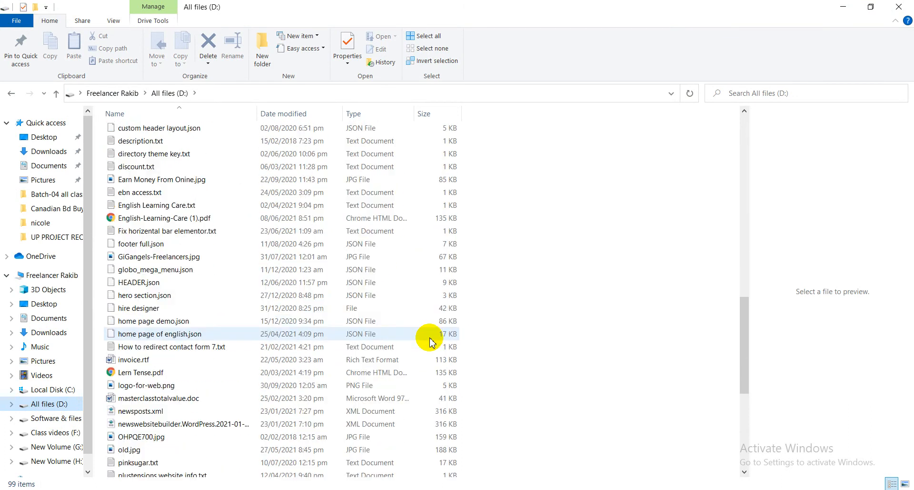
pyautogui.scroll(-3, 431, 342)
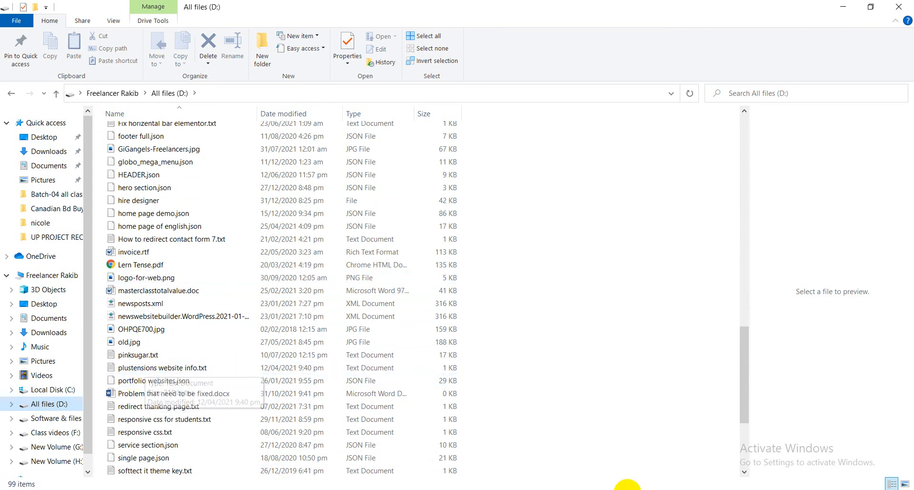
pyautogui.click(538, 489)
pyautogui.click(241, 38)
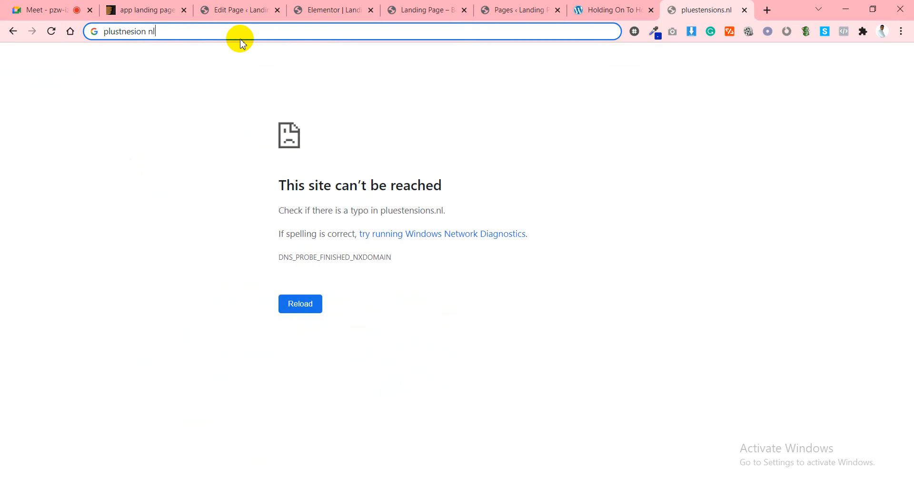
pyautogui.tripleClick(245, 32)
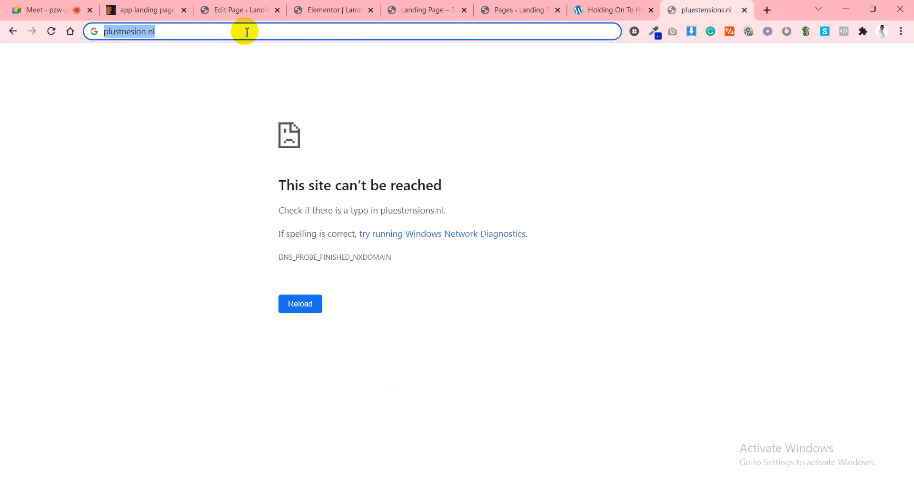
pyautogui.write('https://plustensions.nl/salonshop')
pyautogui.press('Return')
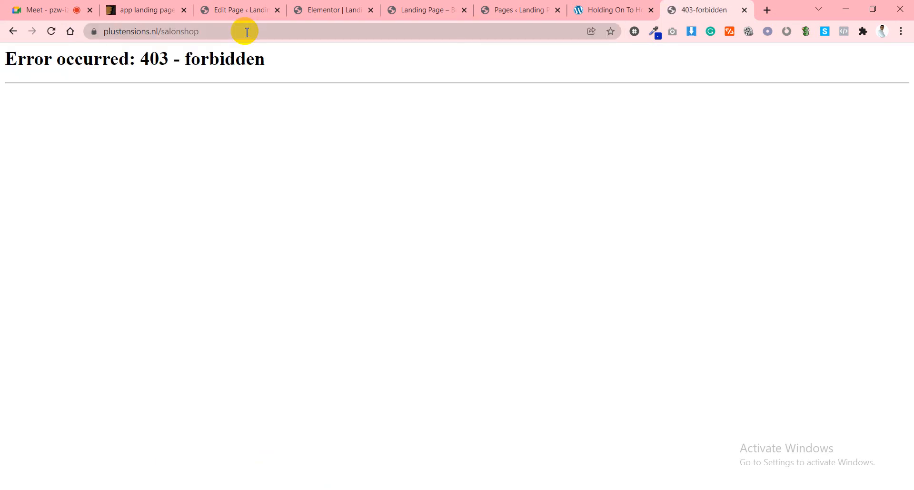
# Trim '/salonshop' to load the plustensions.nl home page and copy its address.
pyautogui.click(247, 32)
pyautogui.click(263, 32)
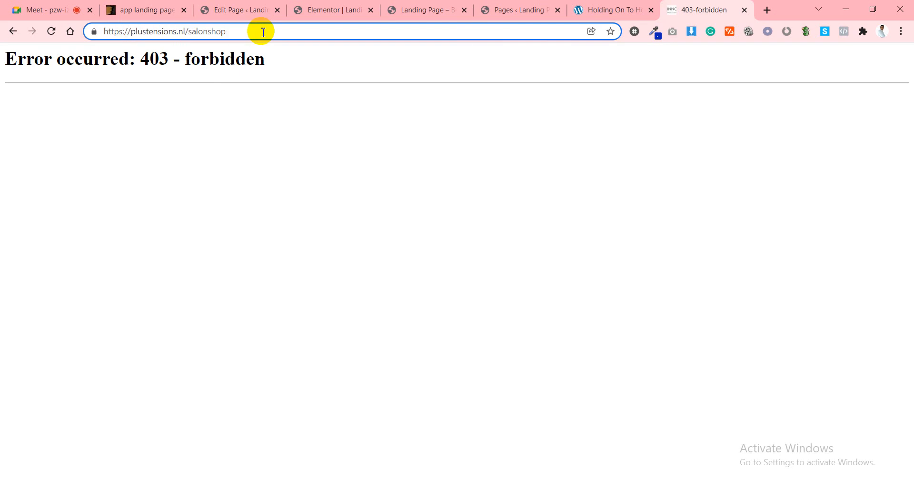
pyautogui.press('BackSpace')
pyautogui.press('BackSpace')
pyautogui.press('BackSpace')
pyautogui.press('BackSpace')
pyautogui.press('BackSpace')
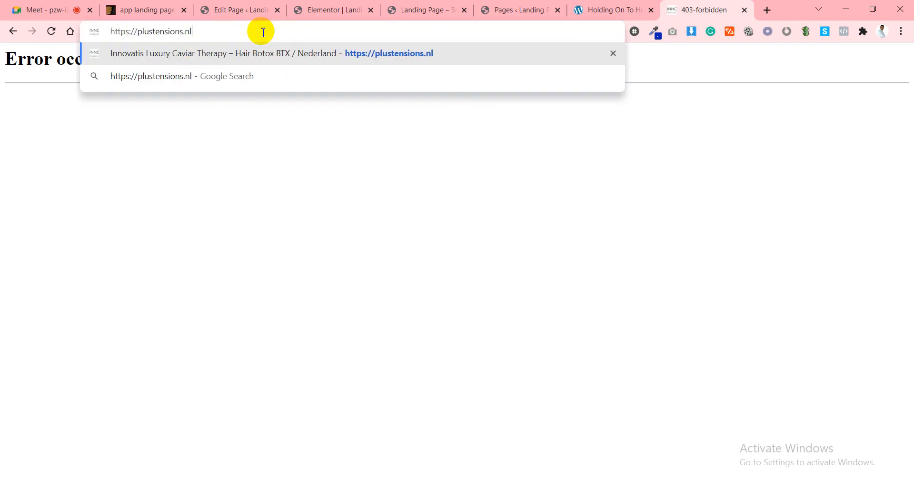
pyautogui.press('Return')
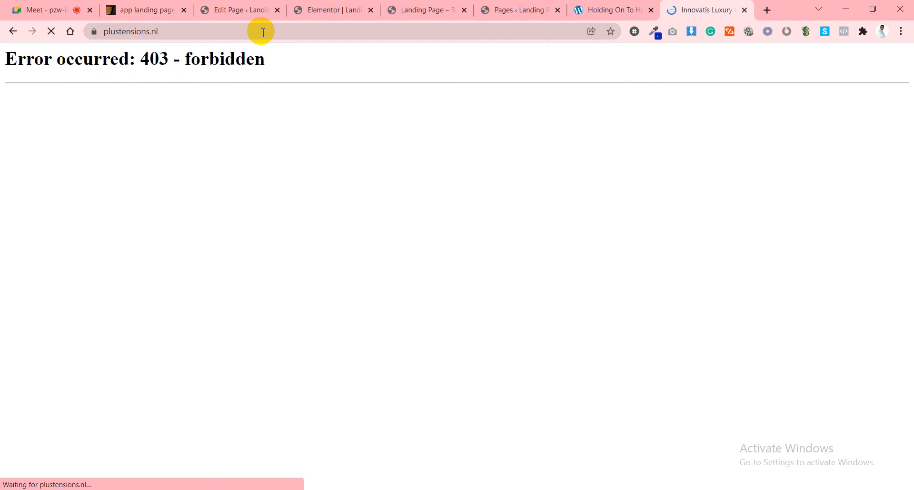
pyautogui.click(264, 32)
pyautogui.rightClick(262, 31)
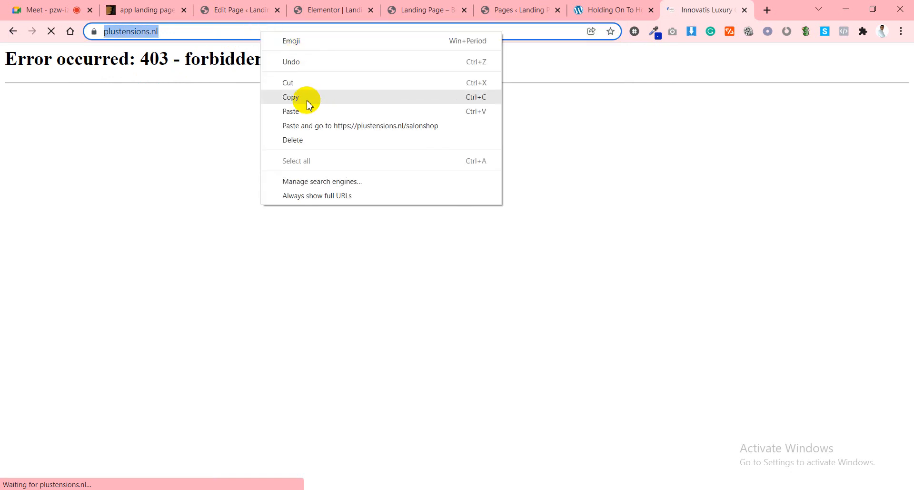
pyautogui.click(306, 5)
pyautogui.click(272, 9)
pyautogui.click(309, 9)
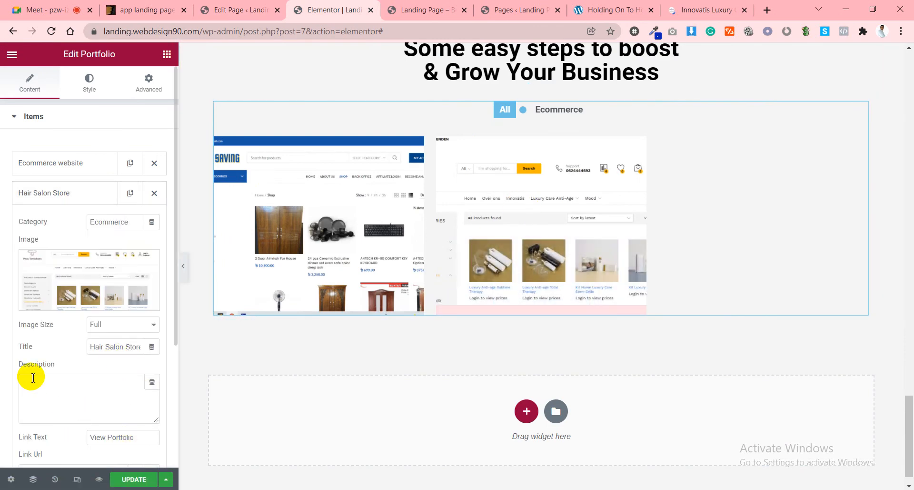
# Duplicate the Hair Salon Store item to create a third portfolio item.
pyautogui.scroll(-4, 83, 400)
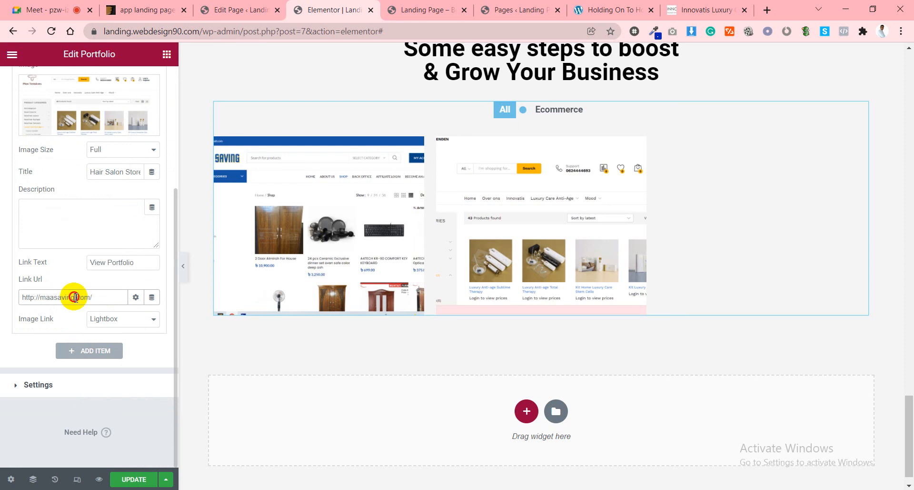
pyautogui.scroll(4, 75, 295)
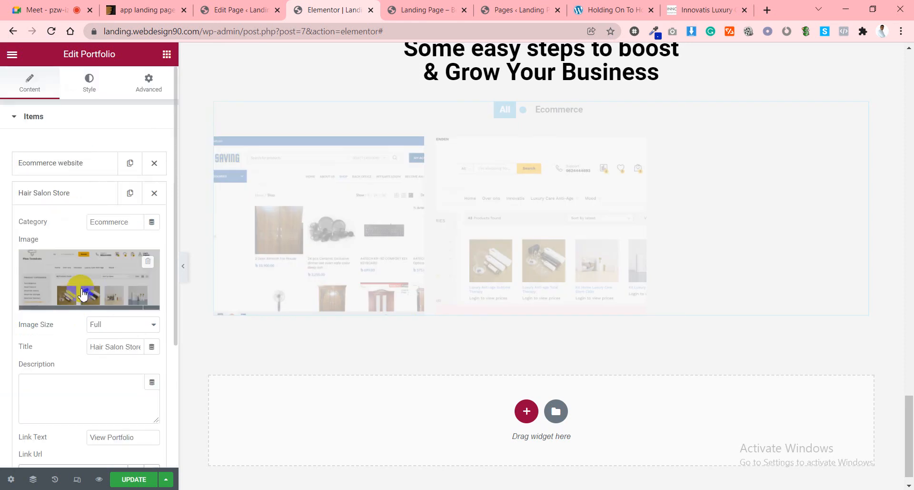
pyautogui.click(69, 196)
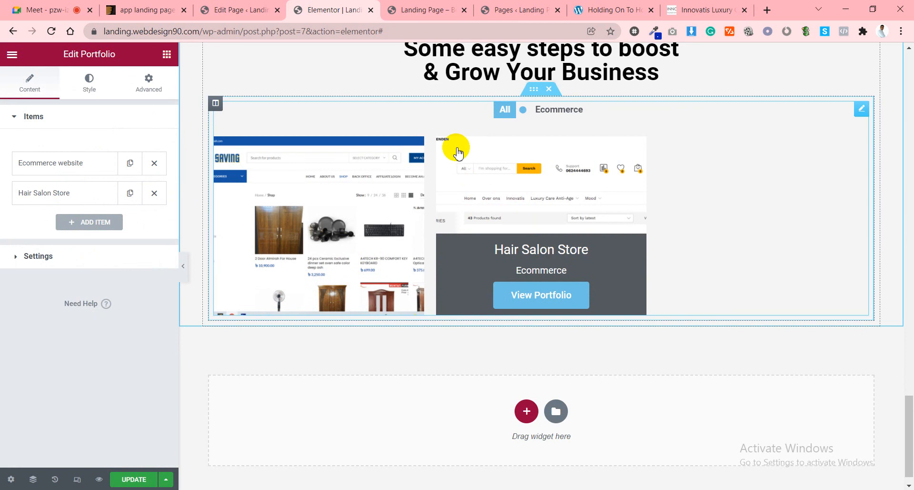
pyautogui.click(130, 199)
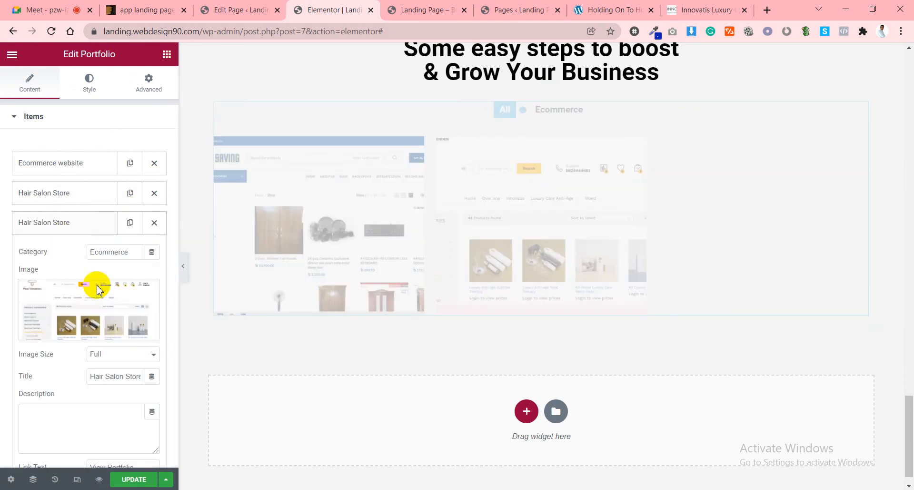
# Upload cleaning.jpg and insert it as the third item's image.
pyautogui.click(94, 310)
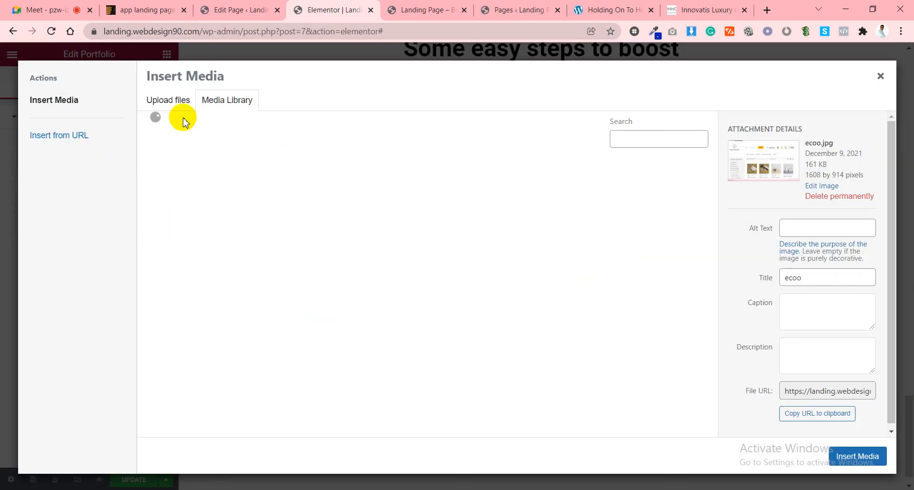
pyautogui.click(174, 102)
pyautogui.click(505, 279)
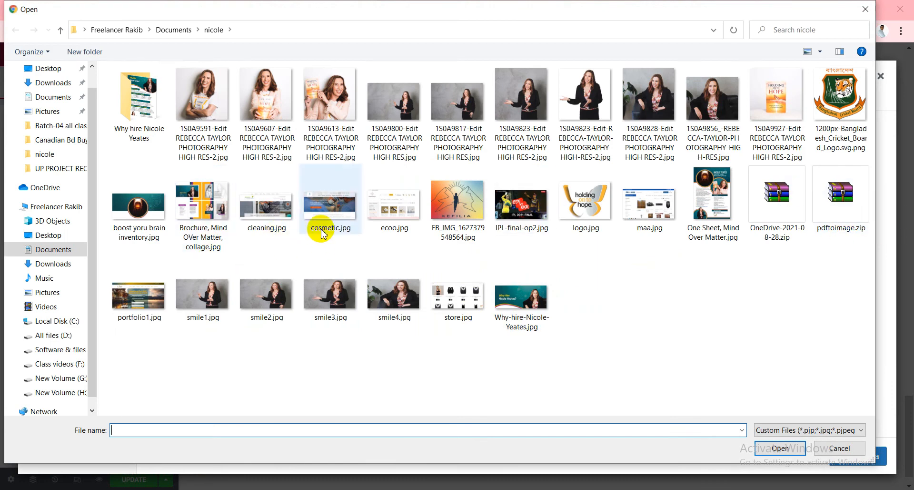
pyautogui.click(265, 224)
pyautogui.click(780, 448)
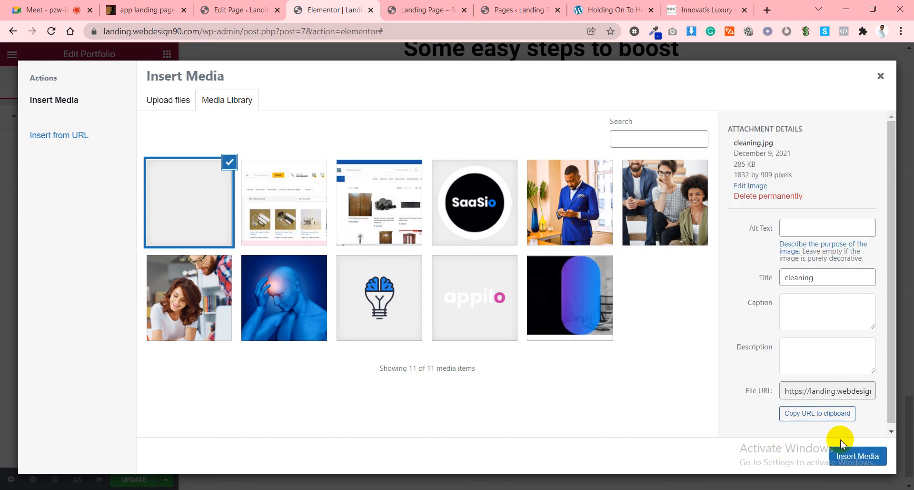
pyautogui.click(843, 458)
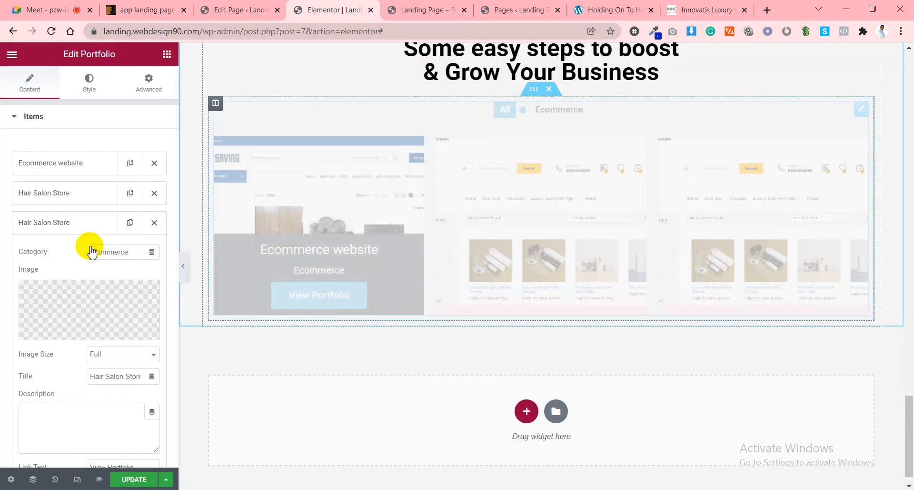
pyautogui.click(729, 9)
pyautogui.click(562, 34)
pyautogui.click(562, 33)
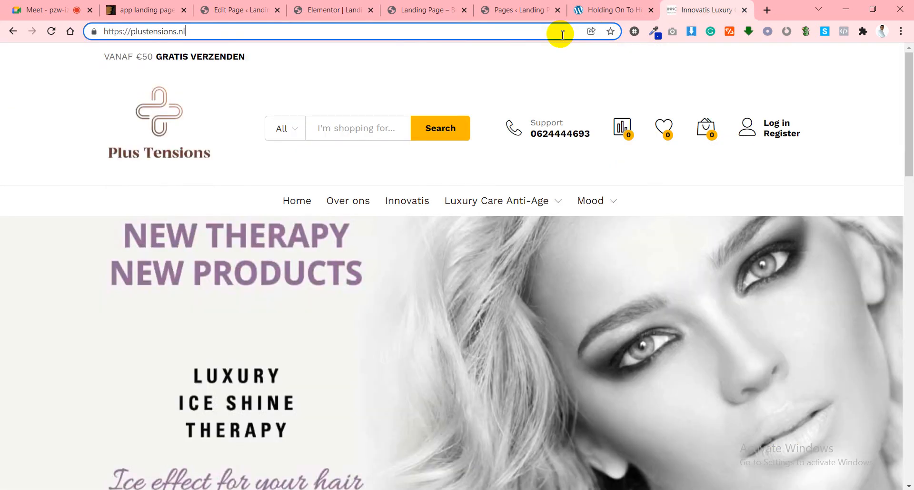
# Open the plustensions.nl account page, then search Google for 'cleaning.webdesign90,com' in a new tab.
pyautogui.click(771, 135)
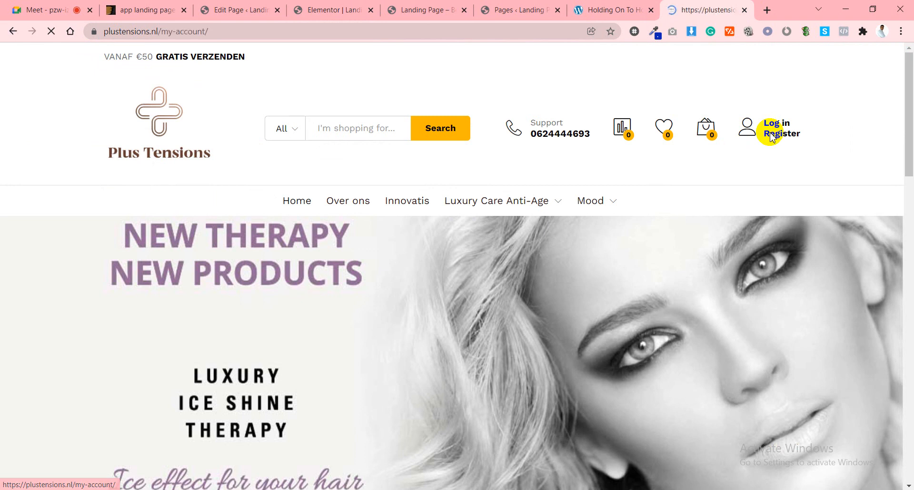
pyautogui.click(768, 10)
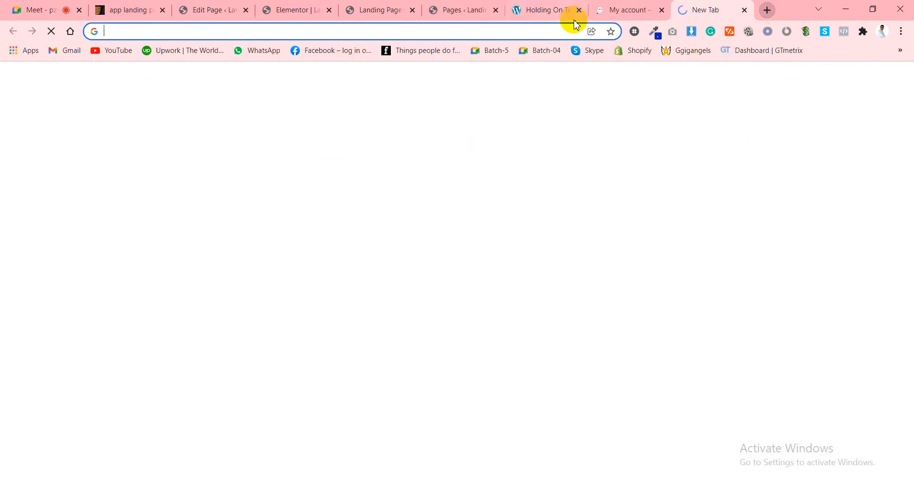
pyautogui.write('cle')
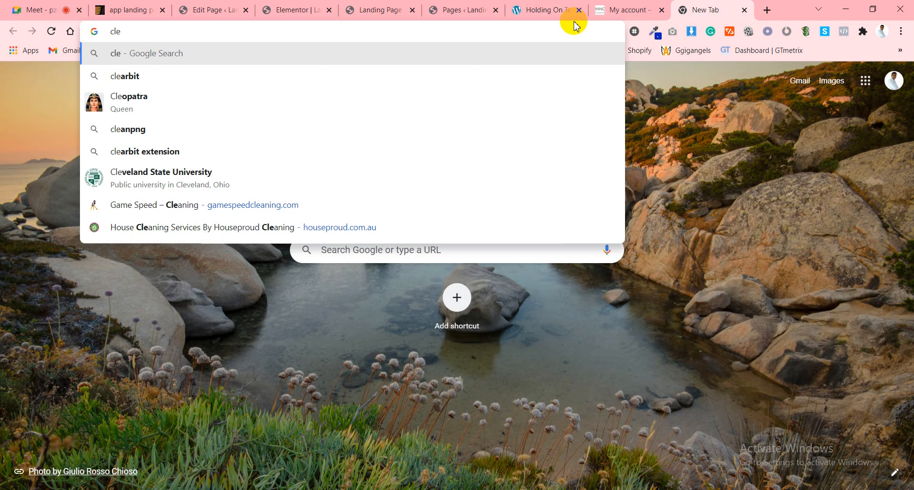
pyautogui.write('an')
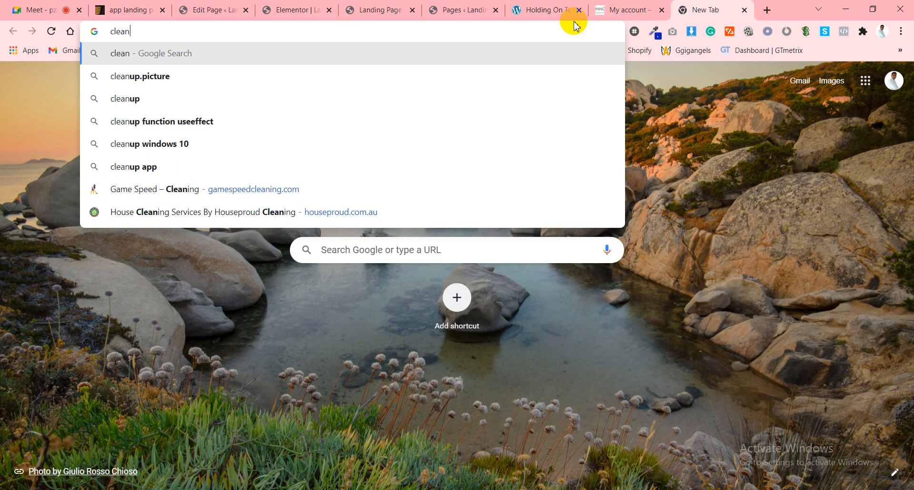
pyautogui.write('ing')
pyautogui.write('.we')
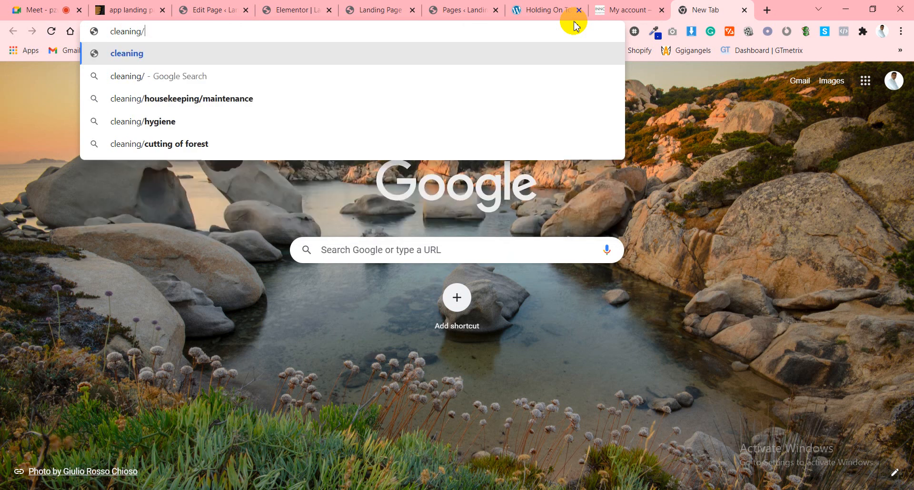
pyautogui.write('b')
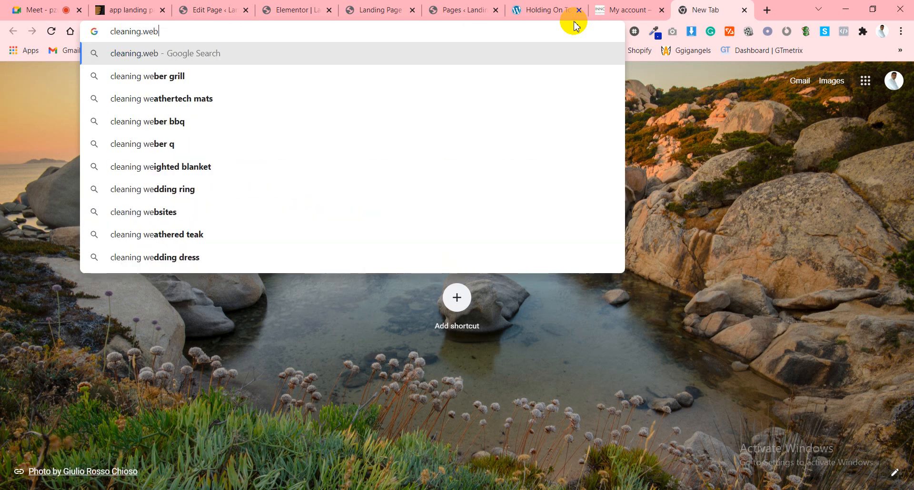
pyautogui.write('design90')
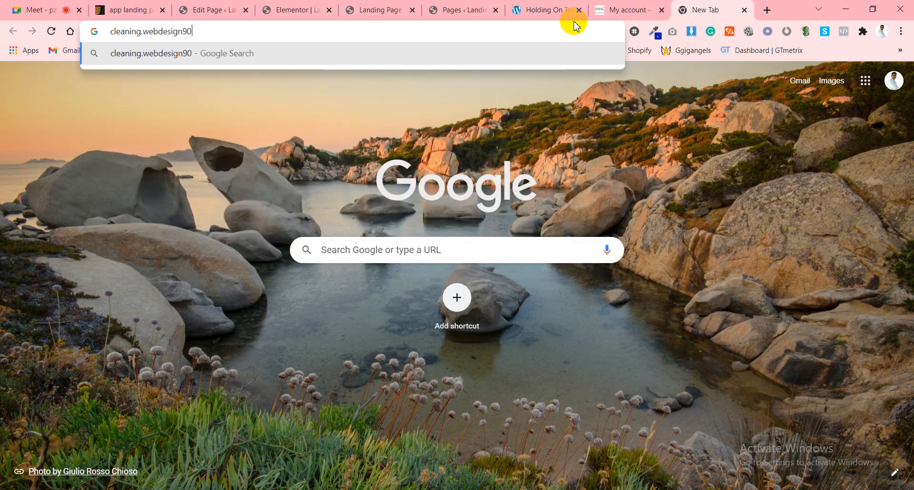
pyautogui.write(',com')
pyautogui.press('Return')
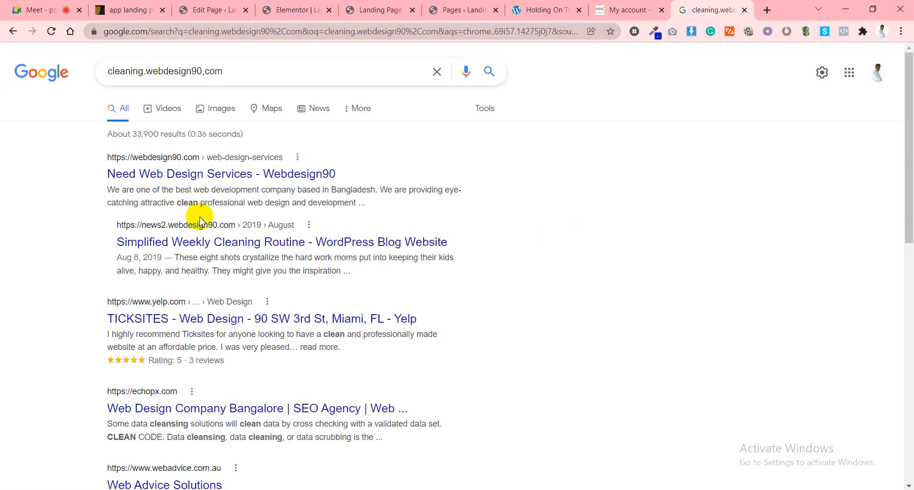
# Correct the query to cleaning.webdesign90.com and open the 'Just another WordPress site' result.
pyautogui.scroll(-2, 200, 219)
pyautogui.scroll(3, 191, 205)
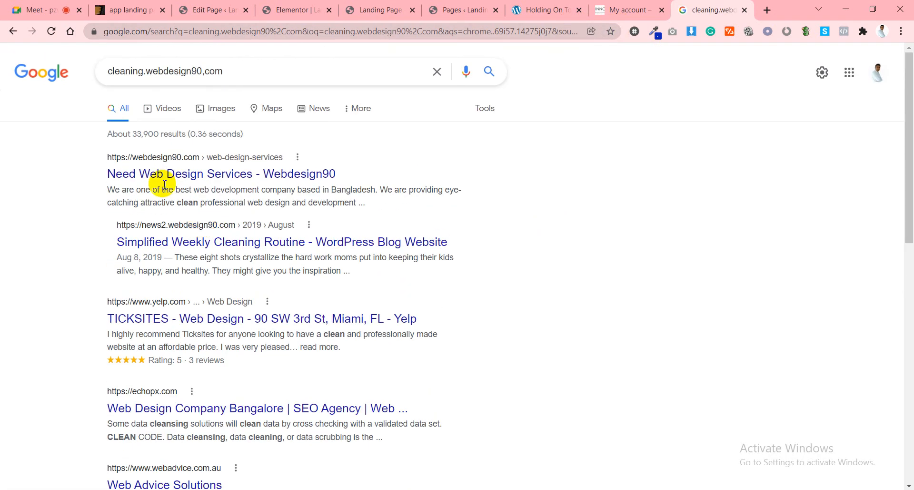
pyautogui.click(203, 70)
pyautogui.press('BackSpace')
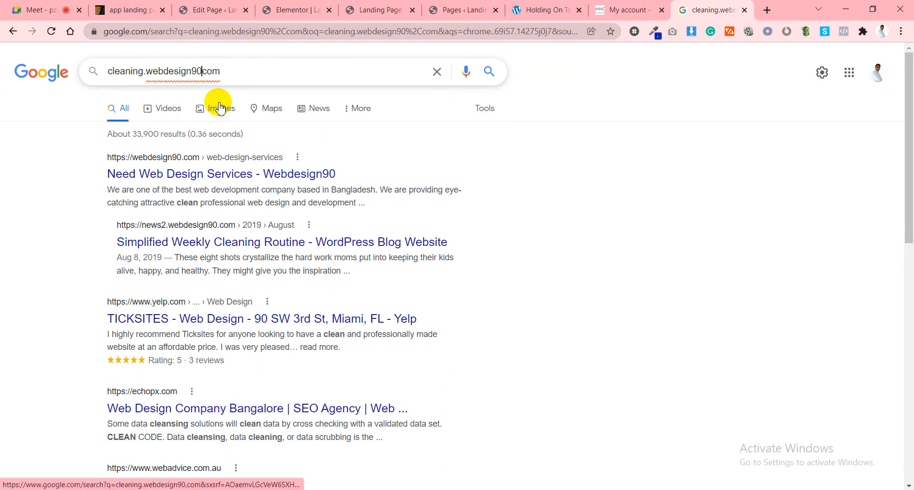
pyautogui.press('Return')
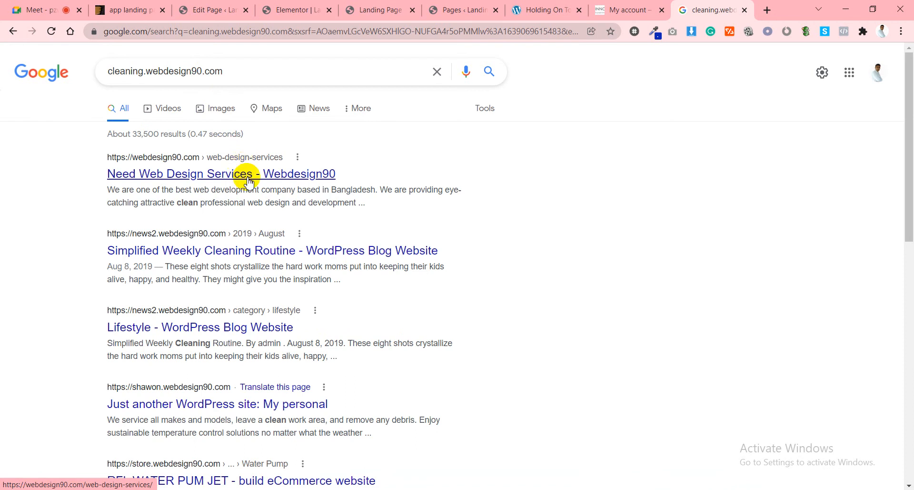
pyautogui.scroll(-3, 253, 196)
pyautogui.scroll(-6, 254, 202)
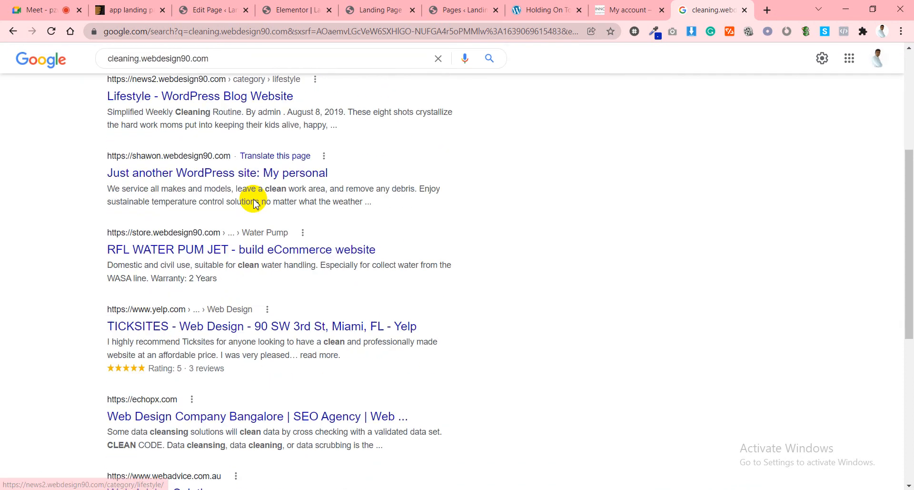
pyautogui.scroll(-3, 253, 209)
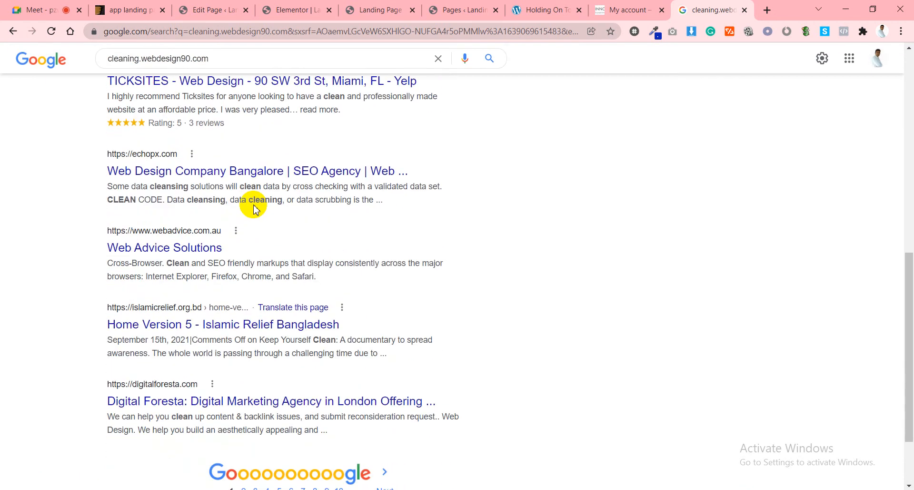
pyautogui.scroll(7, 254, 208)
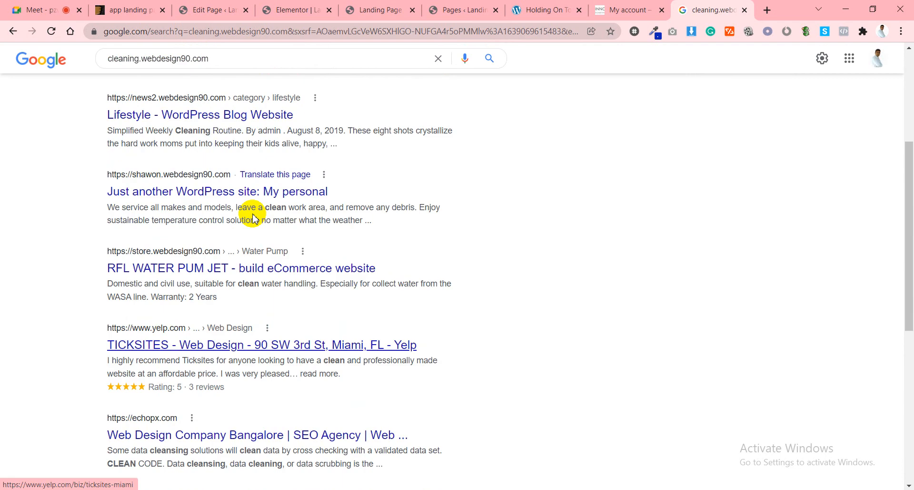
pyautogui.scroll(1, 255, 216)
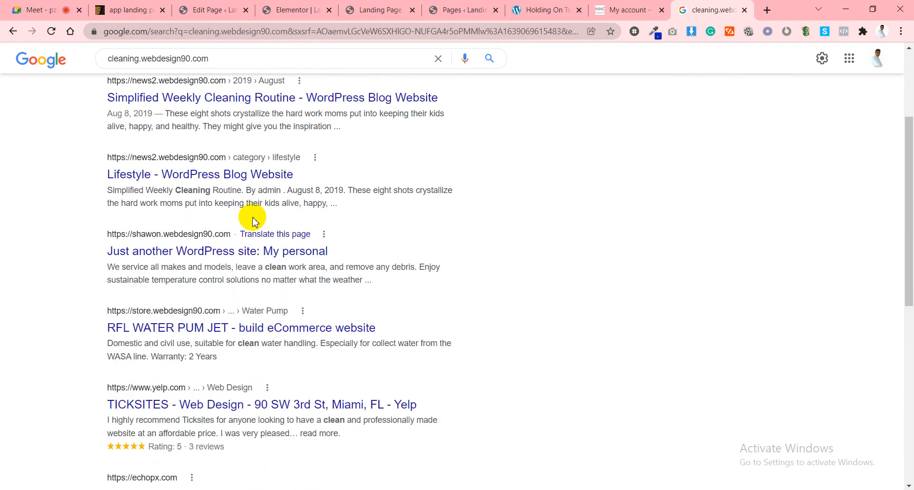
pyautogui.scroll(1, 250, 218)
pyautogui.scroll(-2, 249, 220)
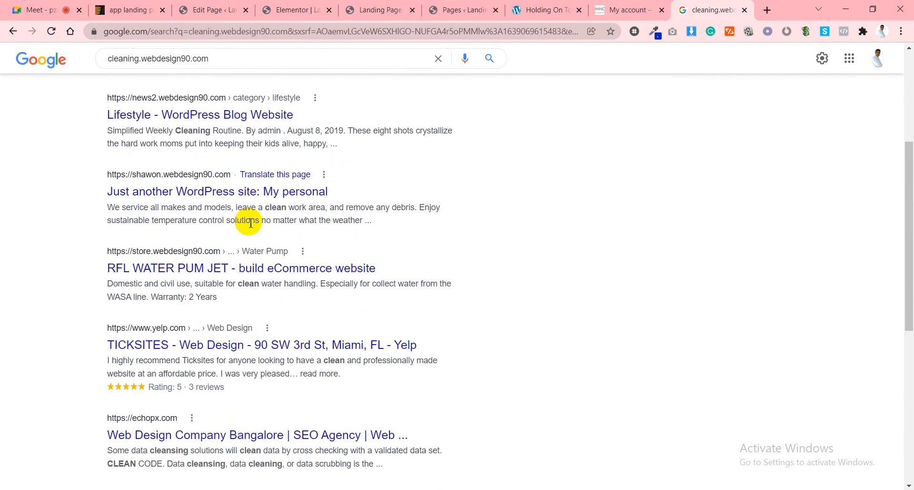
pyautogui.click(164, 190)
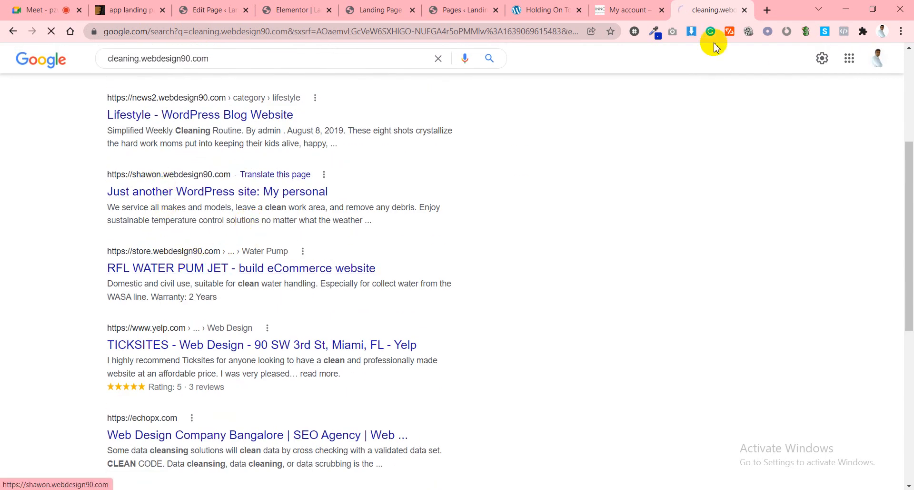
# Close the plustensions.nl login page tab.
pyautogui.click(650, 10)
pyautogui.scroll(-4, 481, 305)
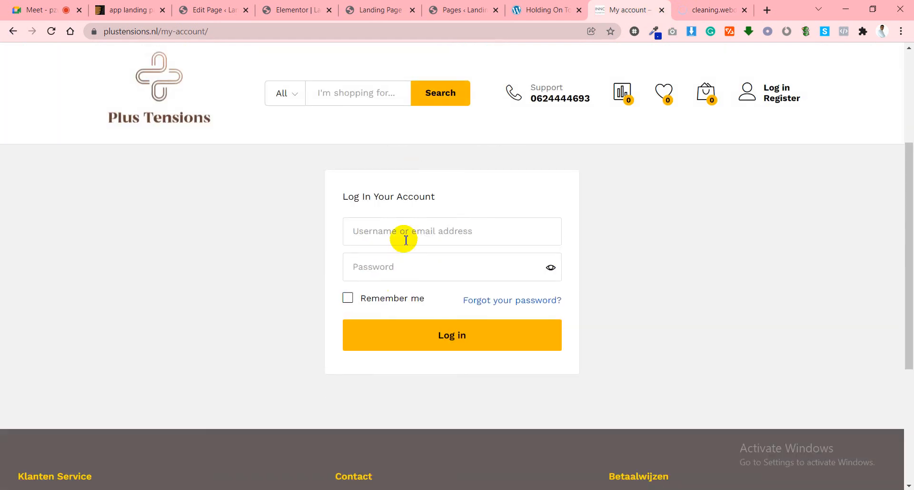
pyautogui.click(403, 242)
pyautogui.click(241, 269)
pyautogui.click(356, 267)
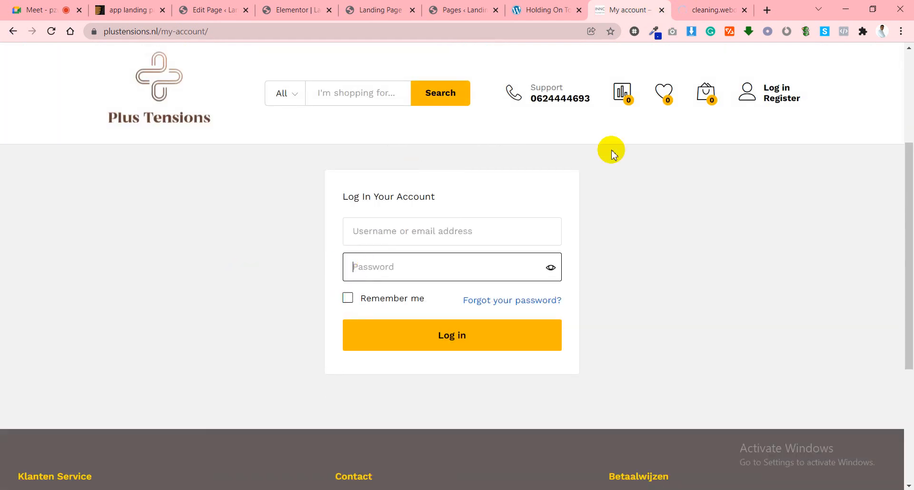
pyautogui.click(662, 10)
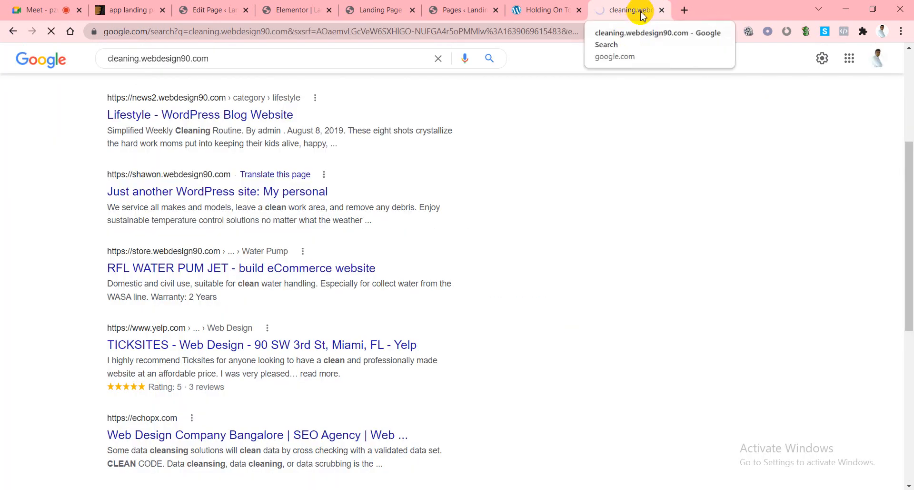
# Select the full shawon.webdesign90.com address for copying.
pyautogui.scroll(4, 531, 164)
pyautogui.click(317, 36)
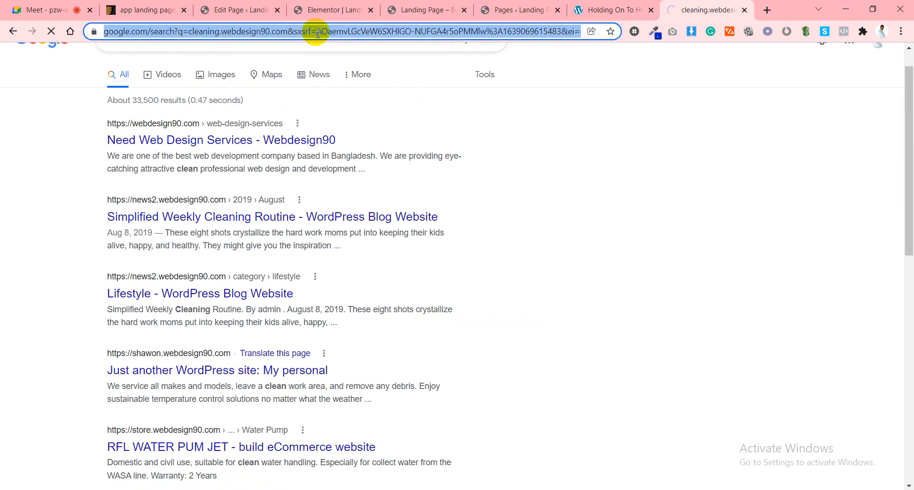
pyautogui.write('shawon.webdesign90.com')
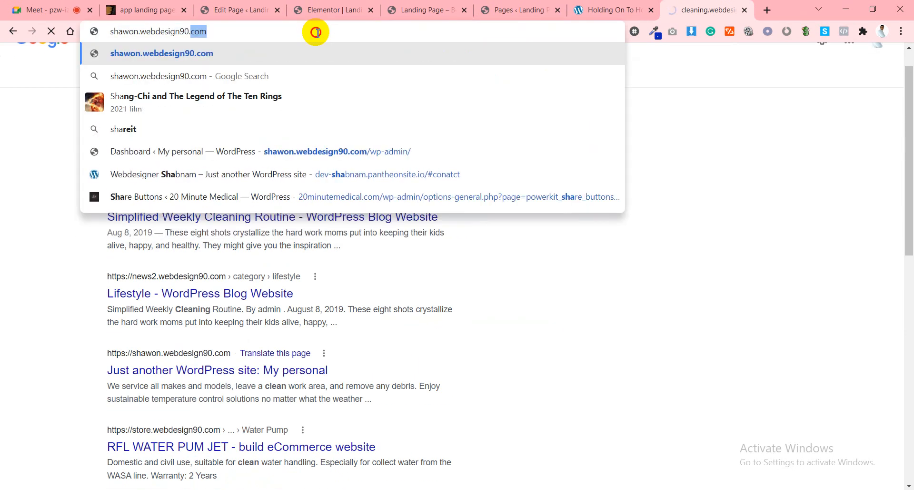
pyautogui.hotkey('ctrl', 'a')
pyautogui.hotkey('ctrl', 'c')
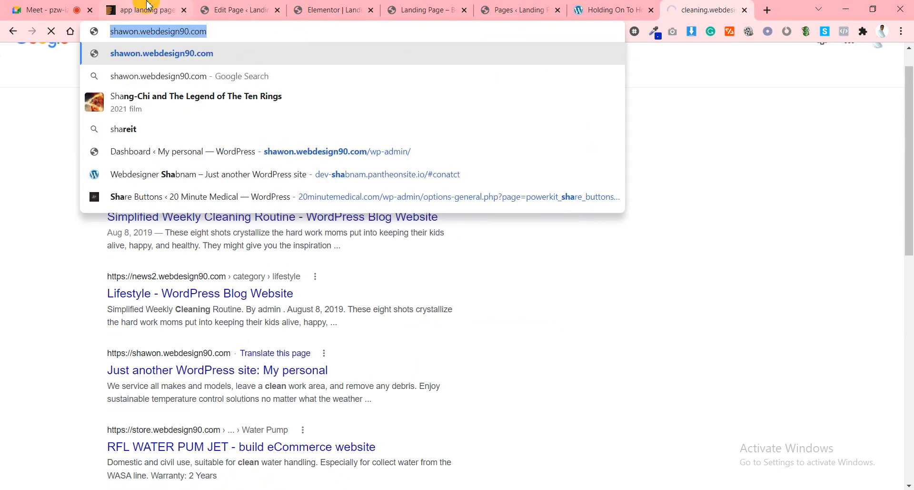
pyautogui.click(148, 8)
pyautogui.click(245, 9)
# Set the third item's category to Business and its title to Cleaning Website.
pyautogui.click(304, 9)
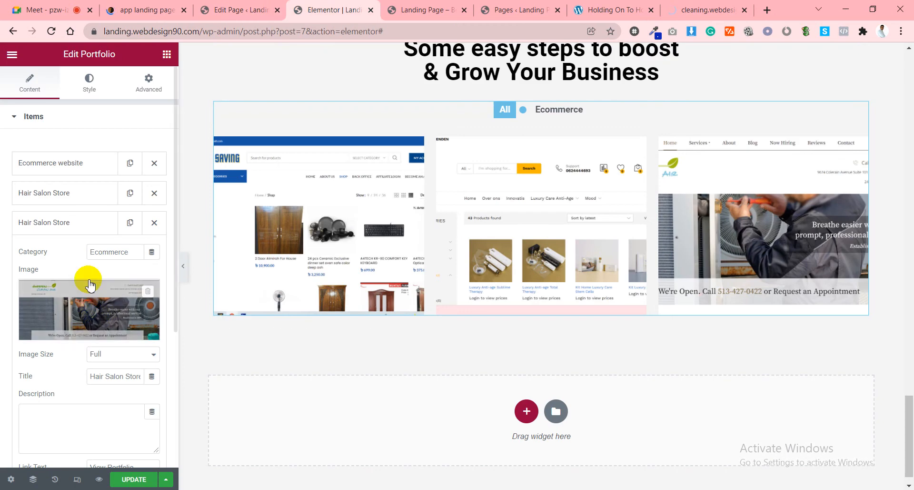
pyautogui.click(86, 230)
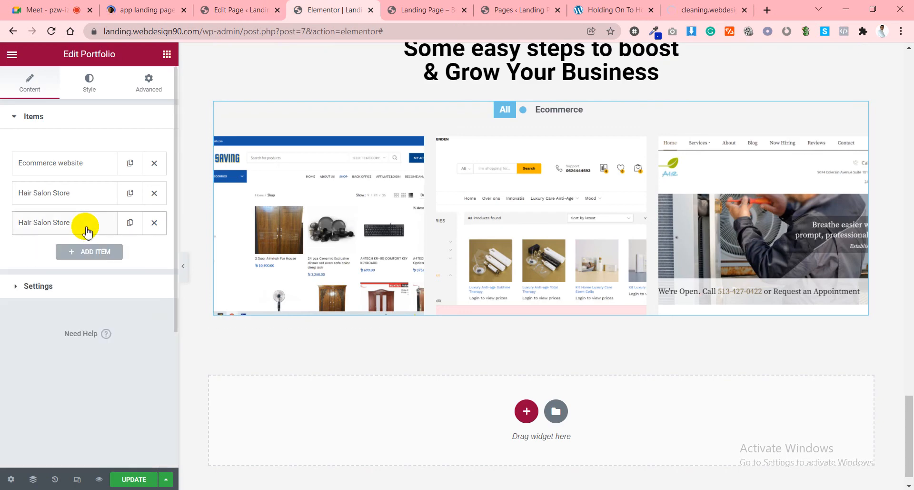
pyautogui.click(86, 229)
pyautogui.click(111, 255)
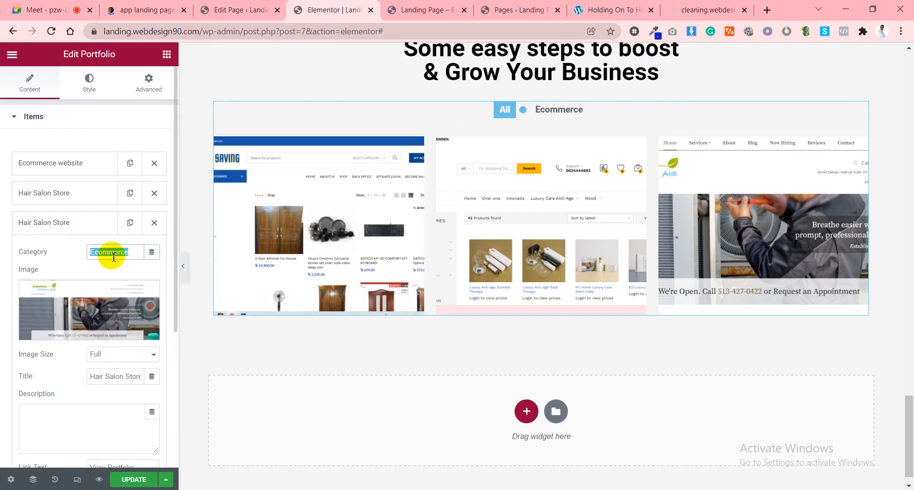
pyautogui.write('B')
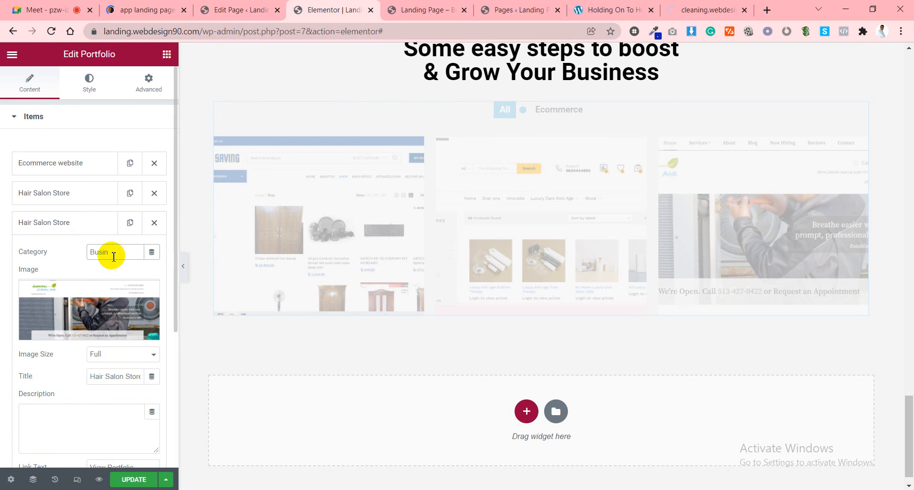
pyautogui.write('usi')
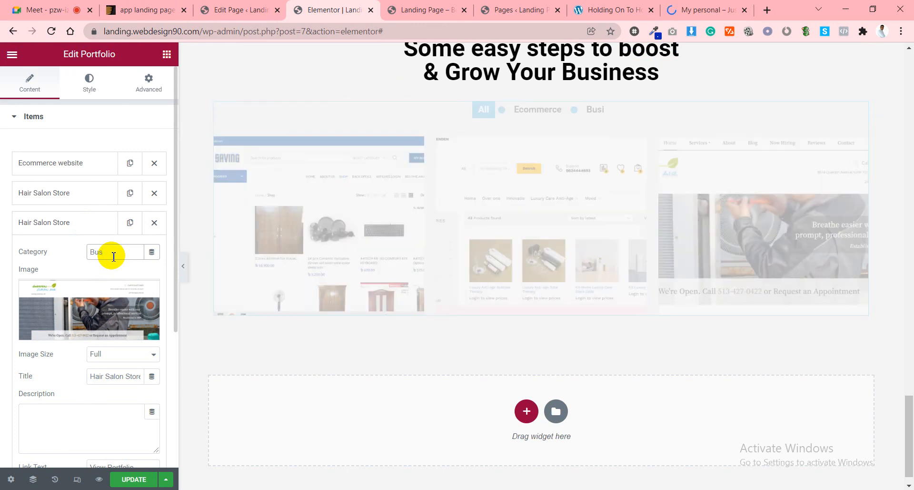
pyautogui.write('ness')
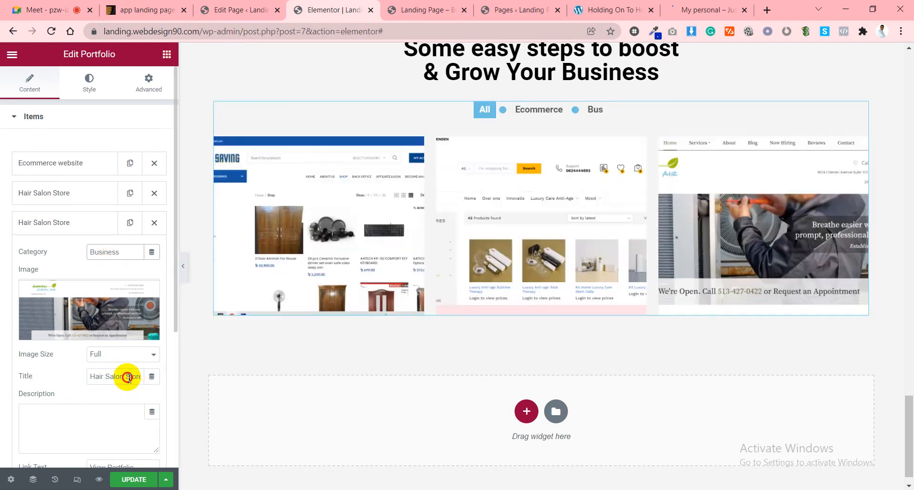
pyautogui.doubleClick(128, 376)
pyautogui.click(128, 377)
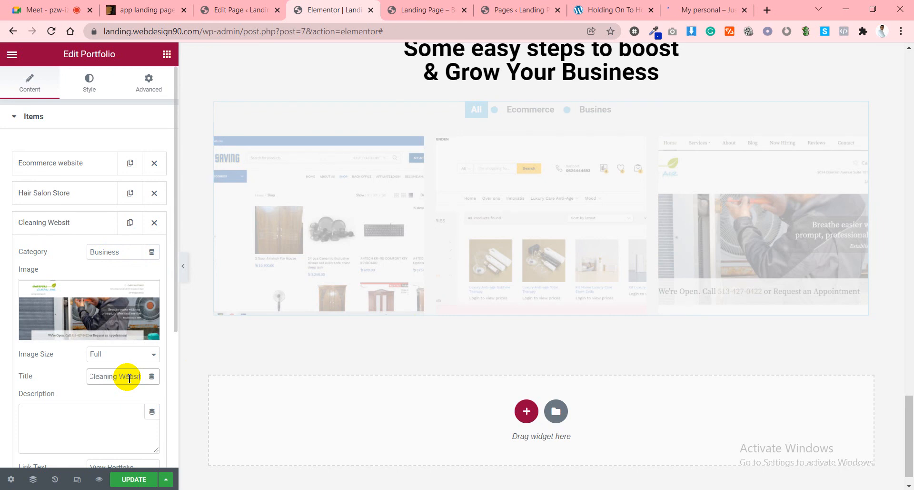
pyautogui.scroll(-3, 65, 376)
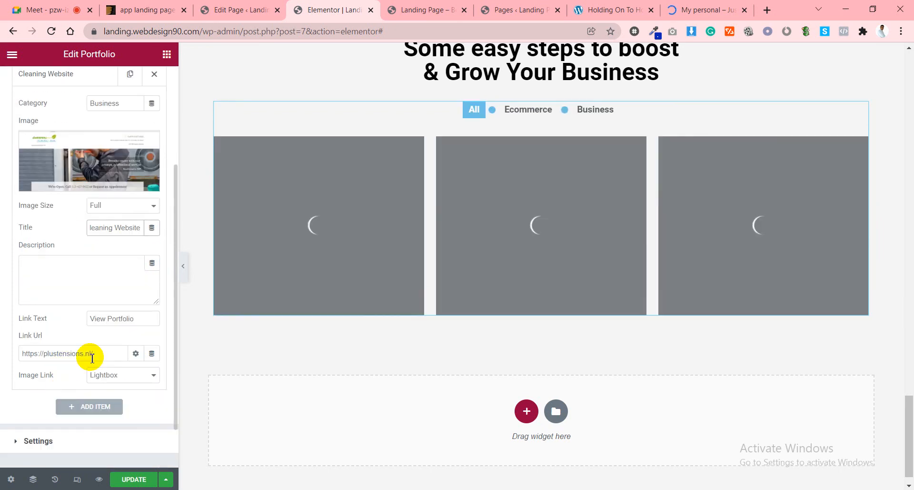
pyautogui.click(97, 354)
pyautogui.hotkey('ctrl', 'v')
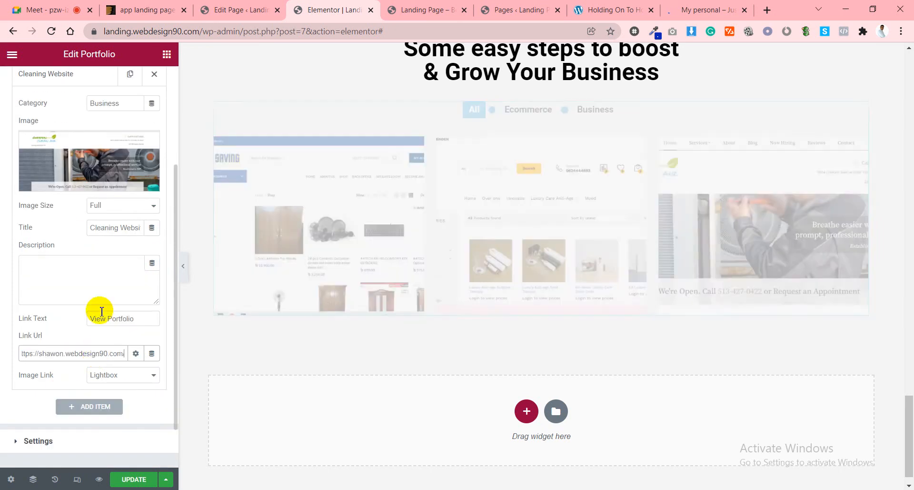
pyautogui.scroll(3, 97, 318)
pyautogui.click(42, 223)
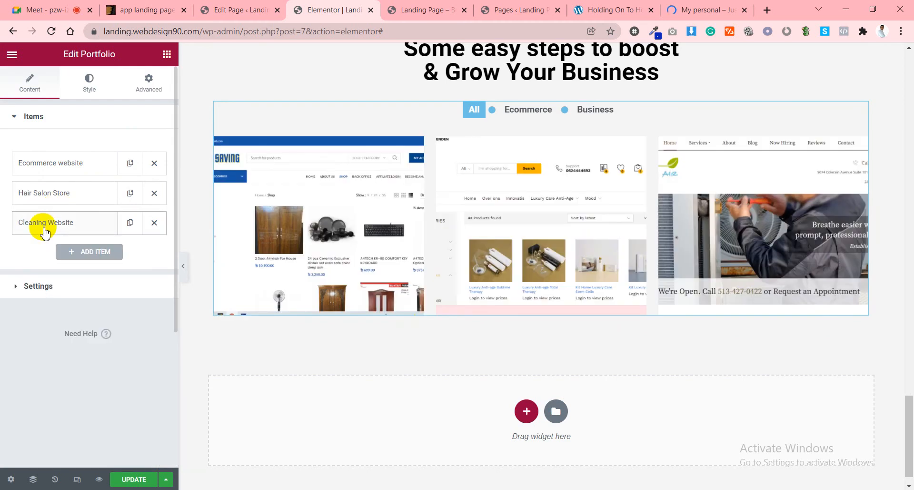
pyautogui.scroll(3, 649, 247)
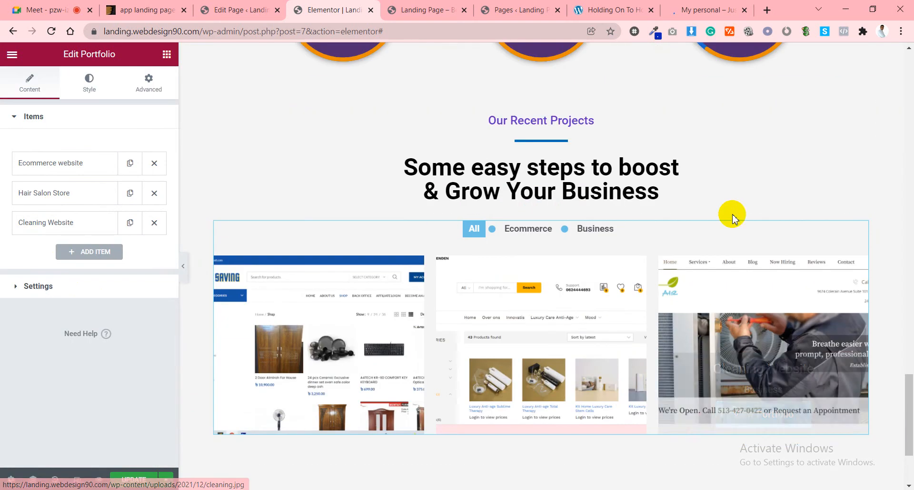
pyautogui.click(135, 479)
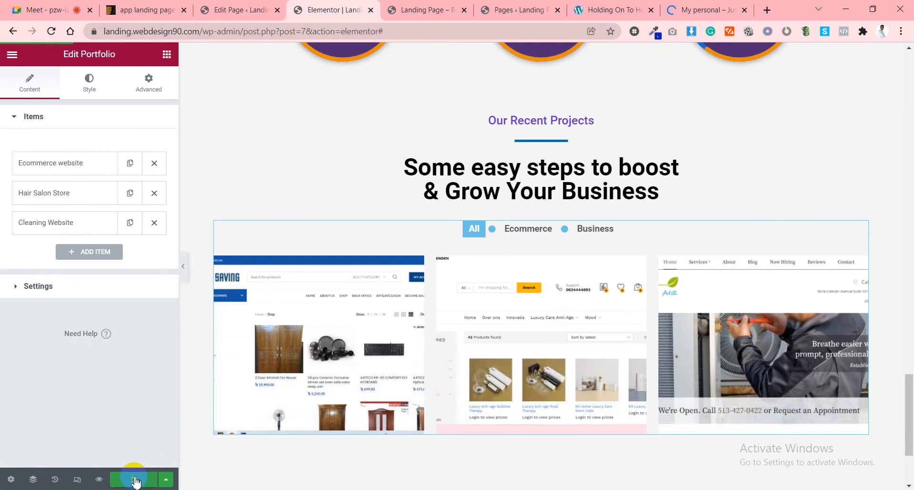
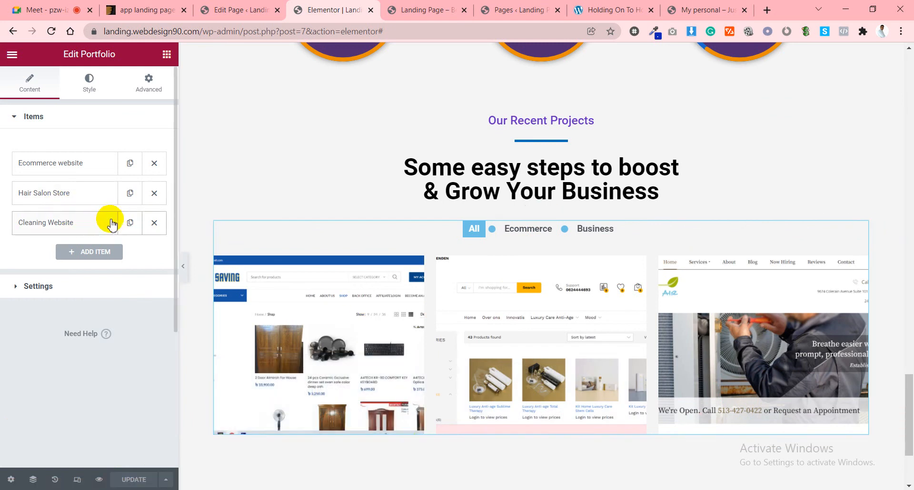
# Duplicate the Hair Salon Store and Ecommerce website items, moving the extra Ecommerce copy to the bottom.
pyautogui.click(130, 193)
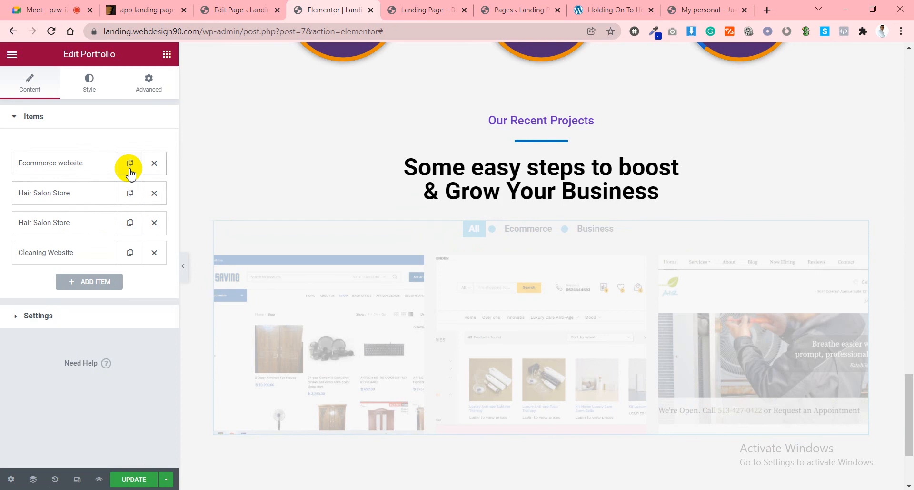
pyautogui.click(129, 163)
pyautogui.moveTo(95, 197); pyautogui.dragTo(82, 292)
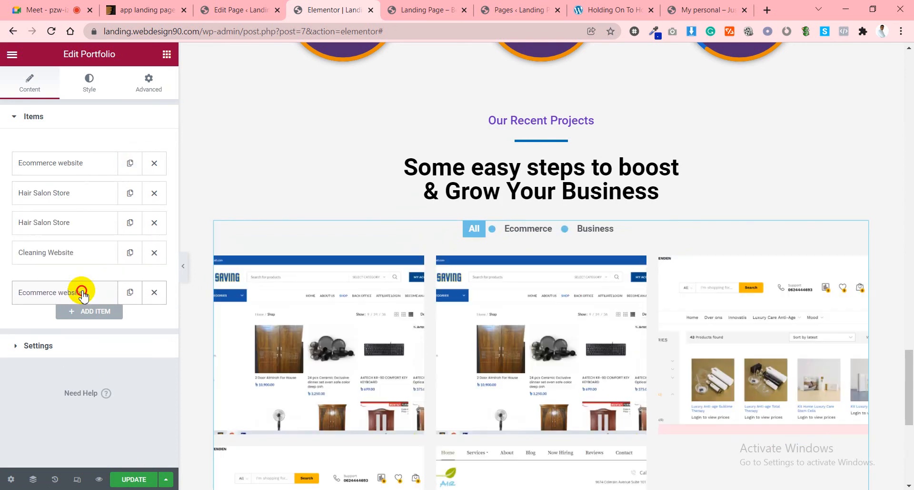
pyautogui.scroll(-6, 712, 258)
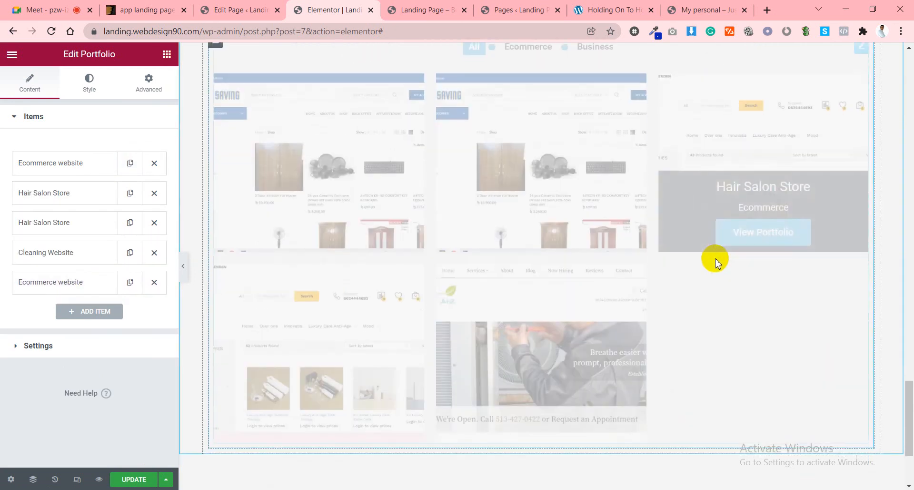
pyautogui.scroll(1, 486, 256)
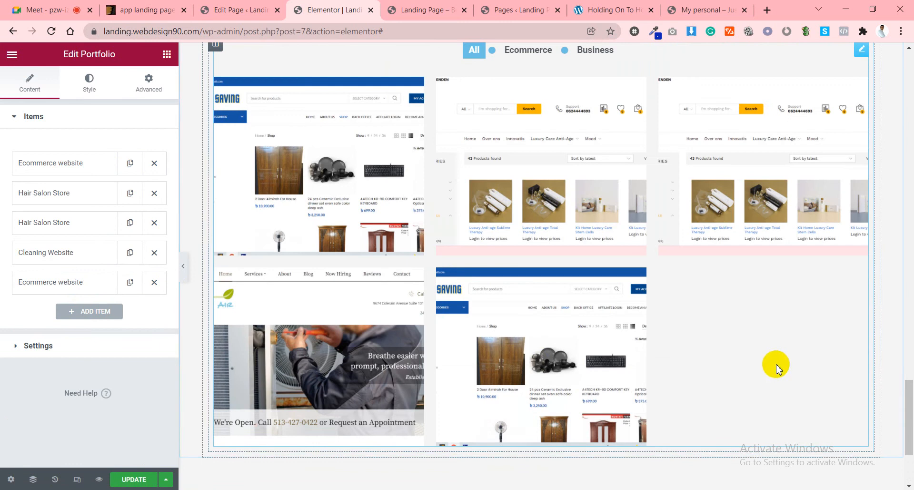
pyautogui.click(59, 347)
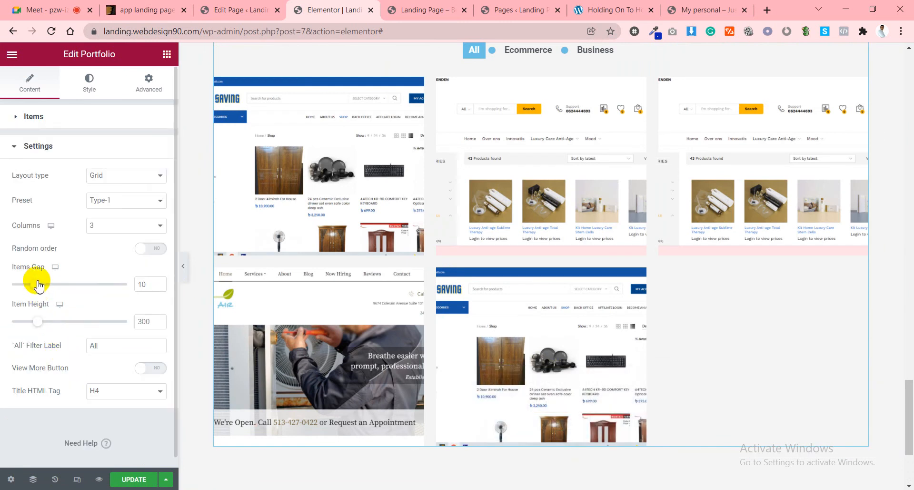
# Set the portfolio Items Gap to 15 and the Item Height to 300.
pyautogui.moveTo(39, 284); pyautogui.dragTo(51, 285)
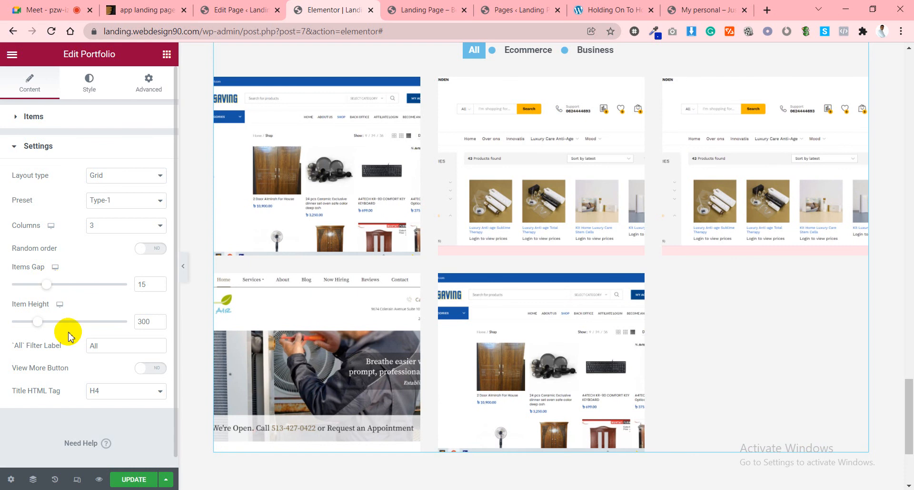
pyautogui.moveTo(43, 326); pyautogui.dragTo(49, 323)
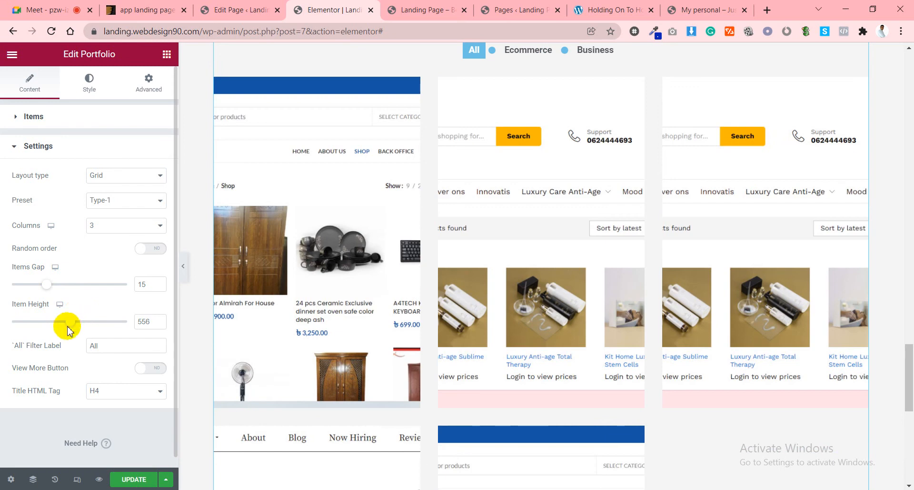
pyautogui.moveTo(69, 330); pyautogui.dragTo(44, 325)
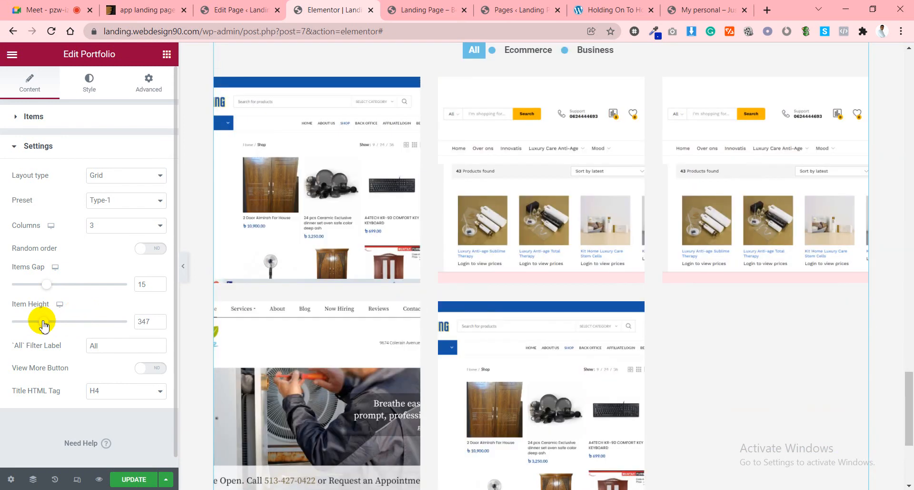
pyautogui.moveTo(45, 326); pyautogui.dragTo(32, 326)
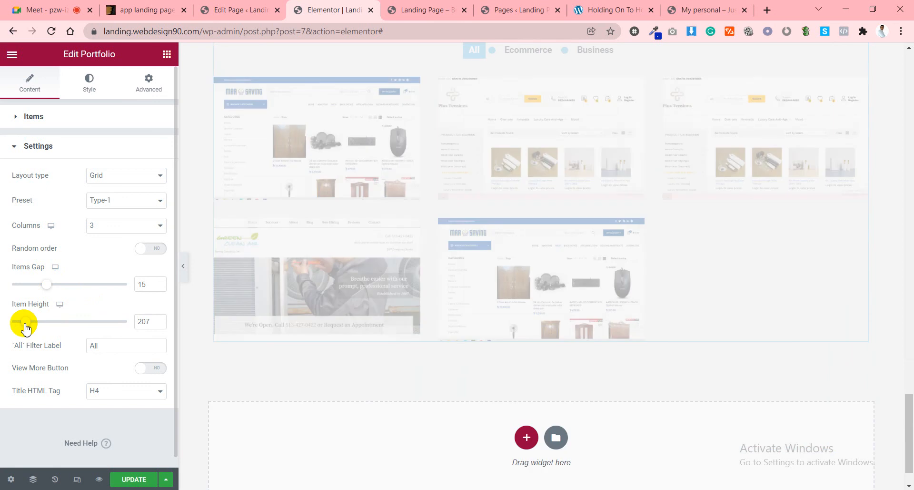
pyautogui.click(137, 326)
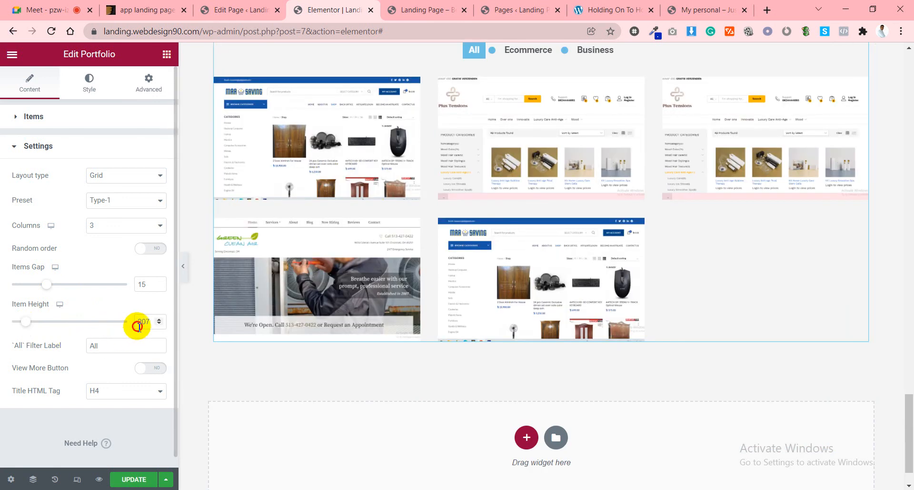
pyautogui.write('300')
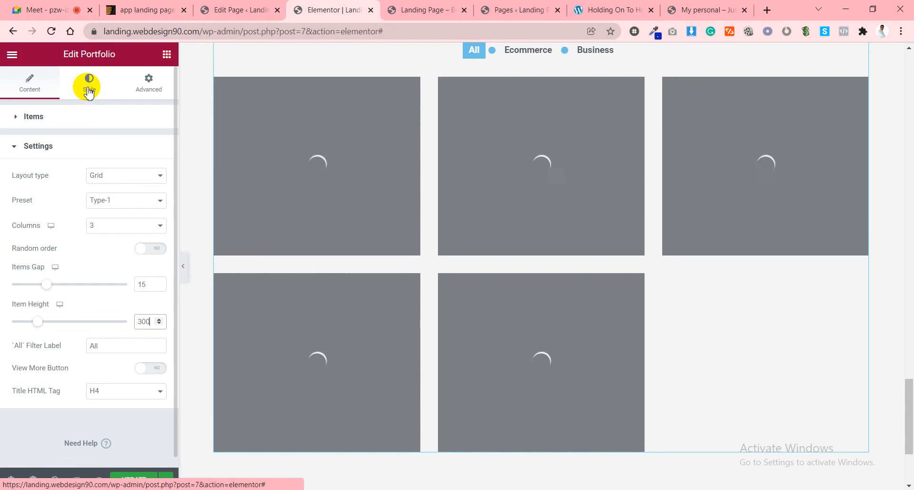
# Open the portfolio's Style tab and its Filters section.
pyautogui.click(88, 91)
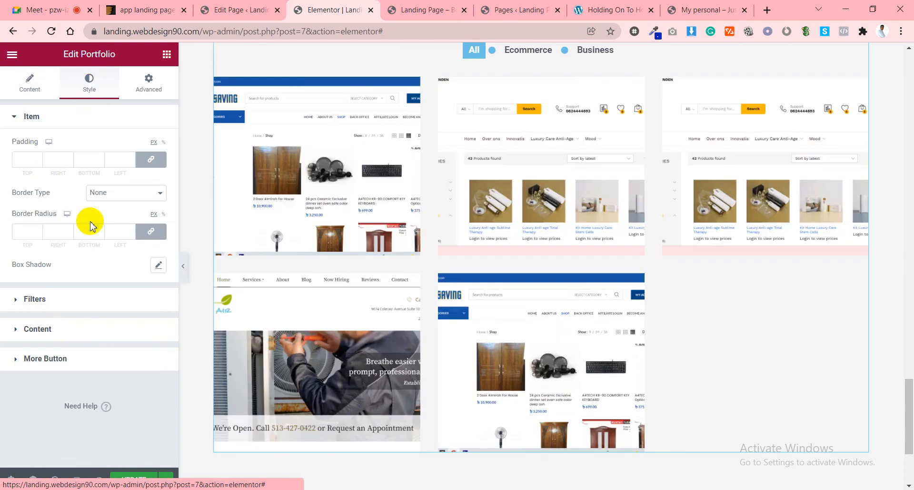
pyautogui.click(50, 305)
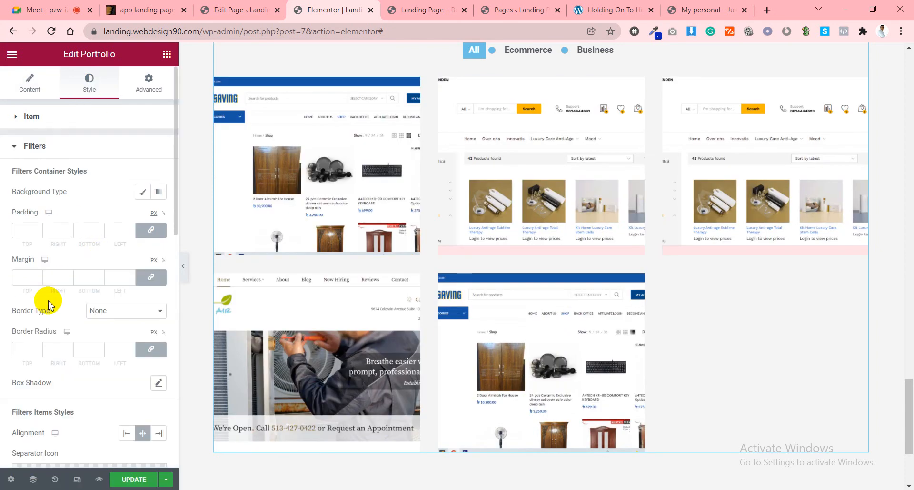
pyautogui.click(42, 148)
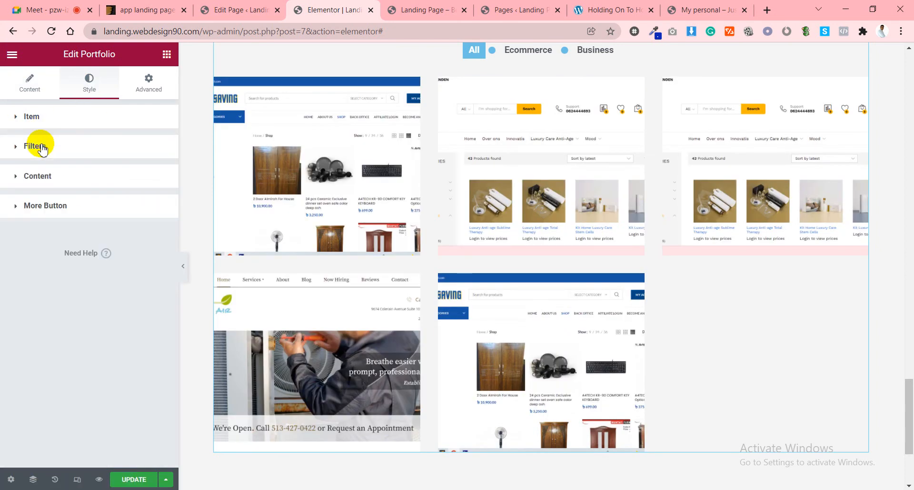
pyautogui.click(50, 116)
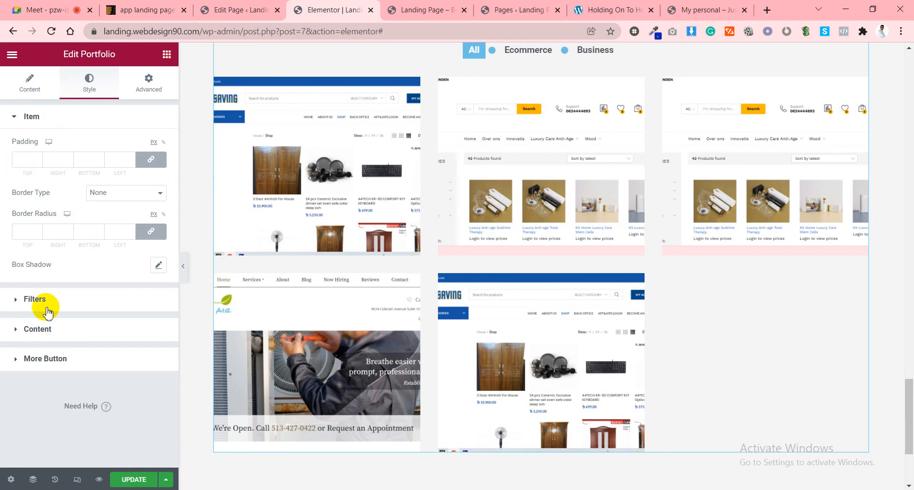
pyautogui.click(153, 296)
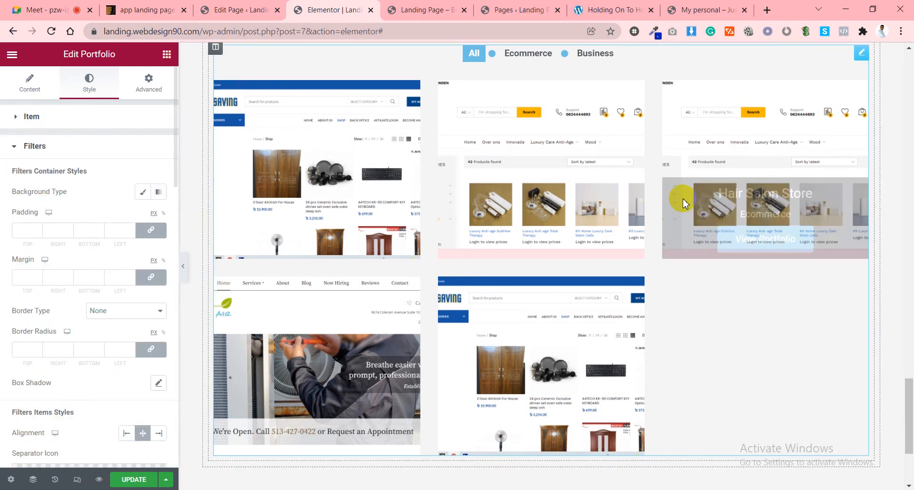
pyautogui.scroll(3, 680, 198)
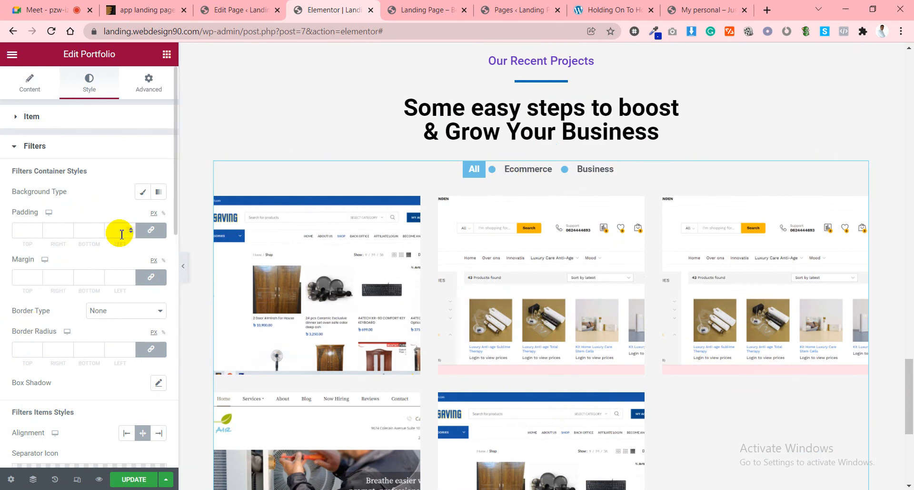
# Set the filter bar background to Classic with a white colour.
pyautogui.click(142, 192)
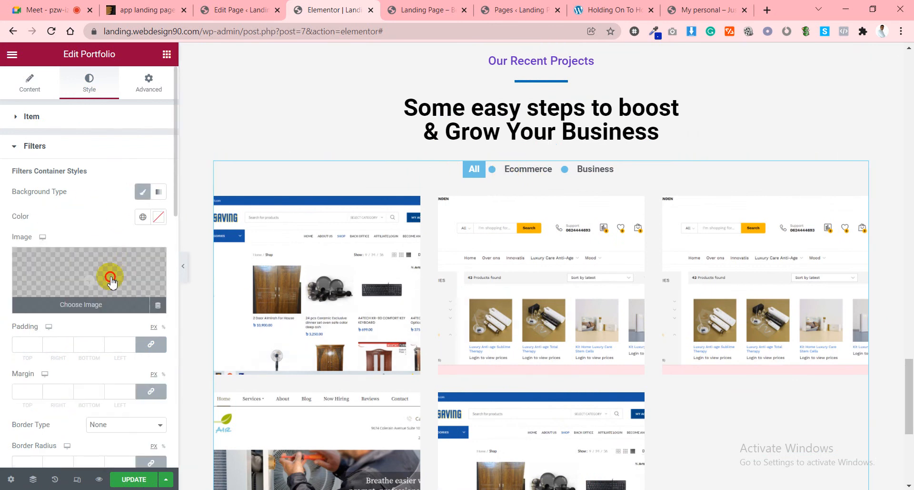
pyautogui.click(161, 215)
pyautogui.click(123, 289)
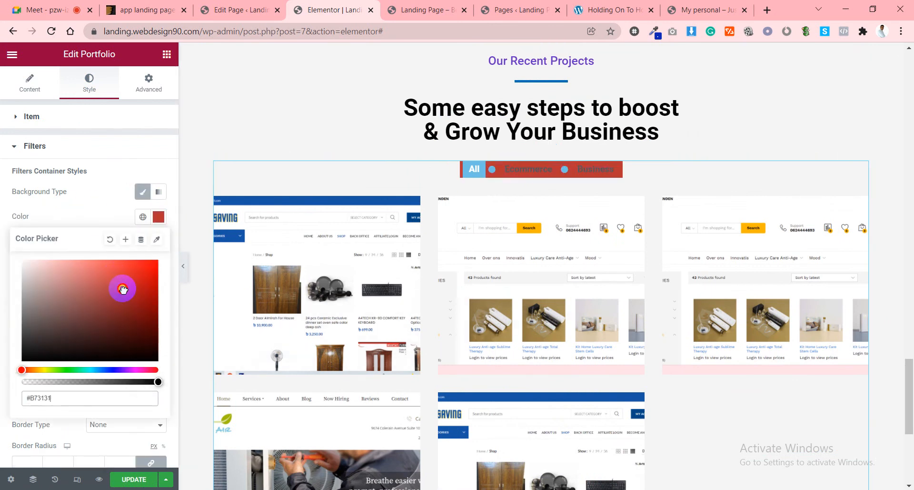
pyautogui.moveTo(122, 289); pyautogui.dragTo(8, 244)
pyautogui.click(69, 219)
pyautogui.scroll(-8, 90, 319)
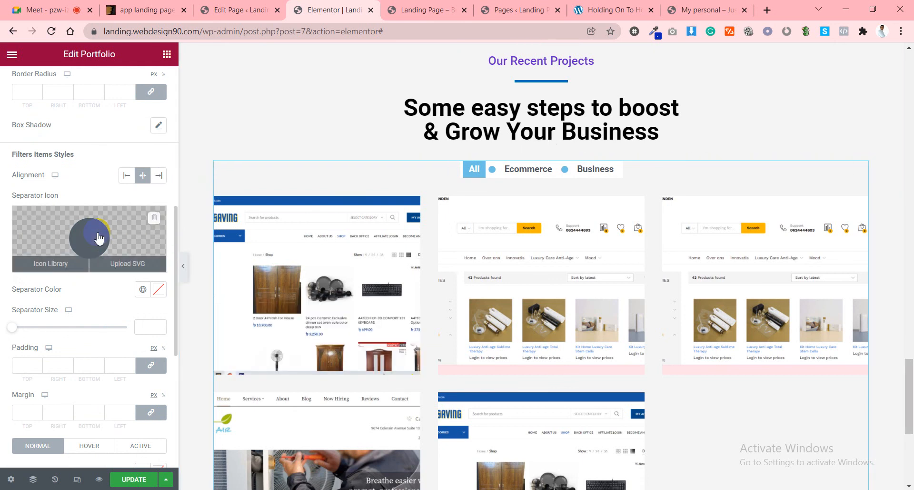
pyautogui.scroll(-6, 95, 236)
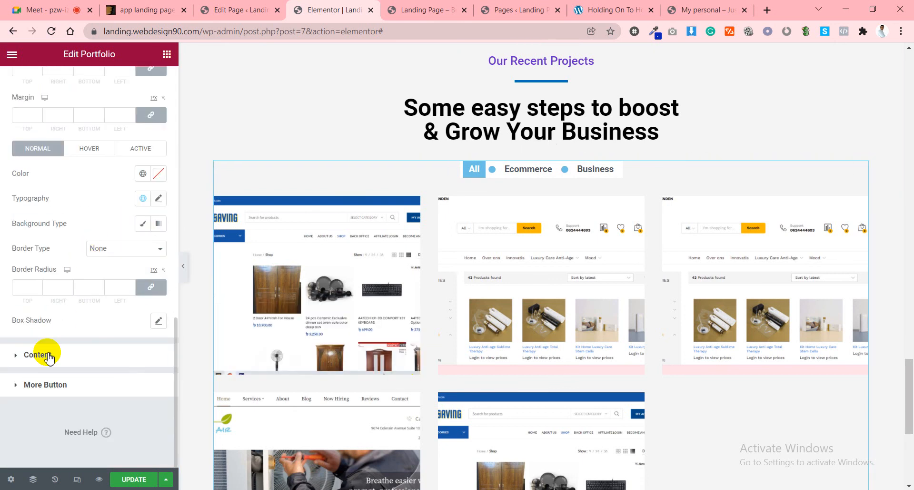
pyautogui.click(36, 355)
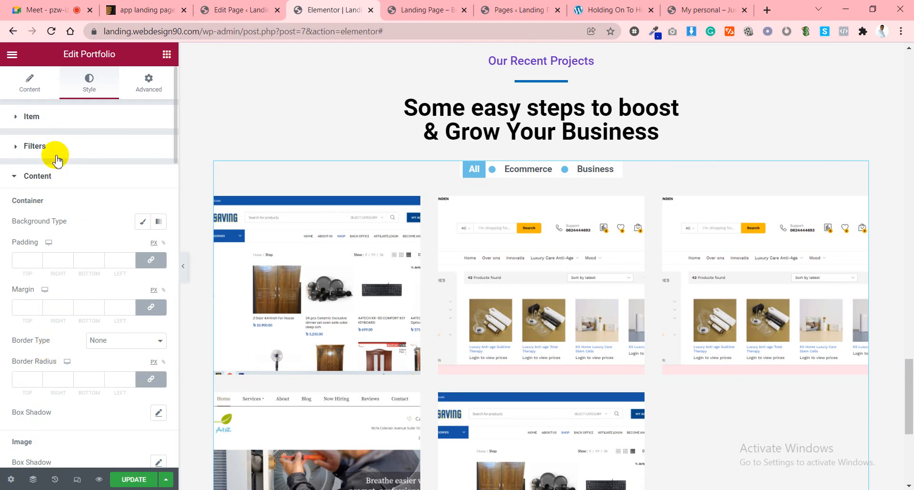
pyautogui.click(51, 124)
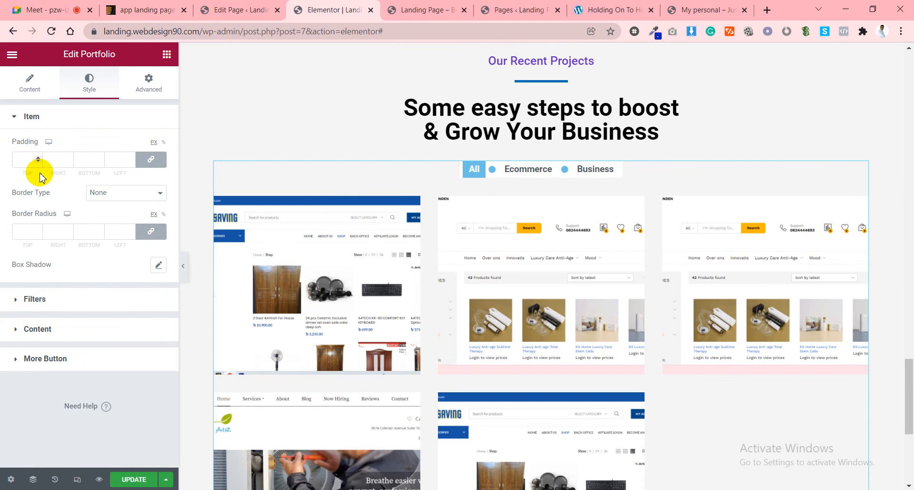
# Give the portfolio items a black Solid border, removing the trial padding.
pyautogui.click(58, 159)
pyautogui.write('10')
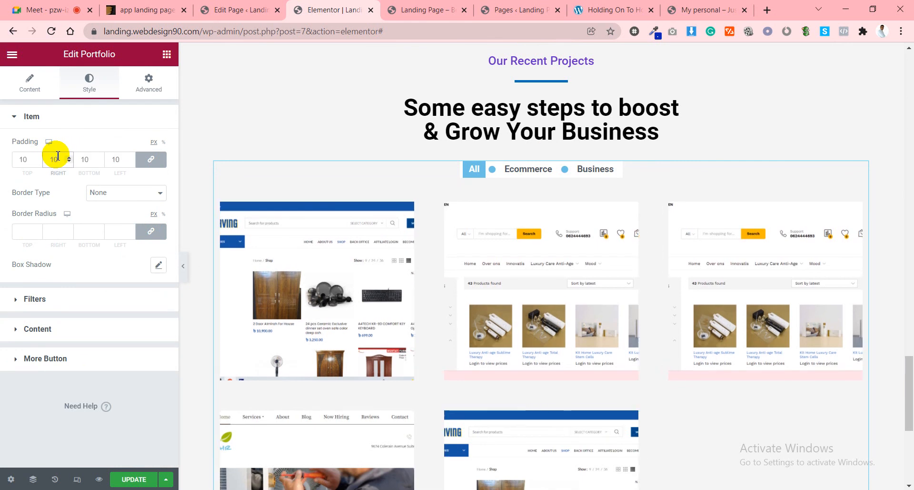
pyautogui.press('BackSpace')
pyautogui.press('BackSpace')
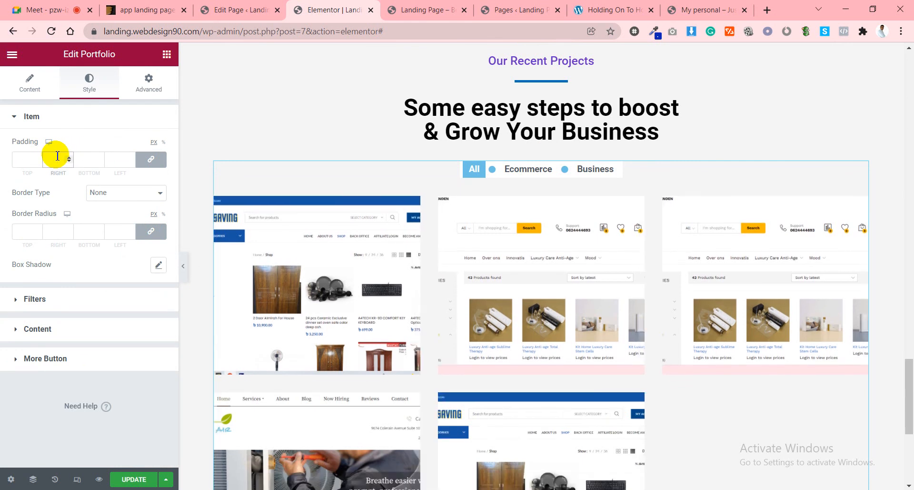
pyautogui.click(101, 193)
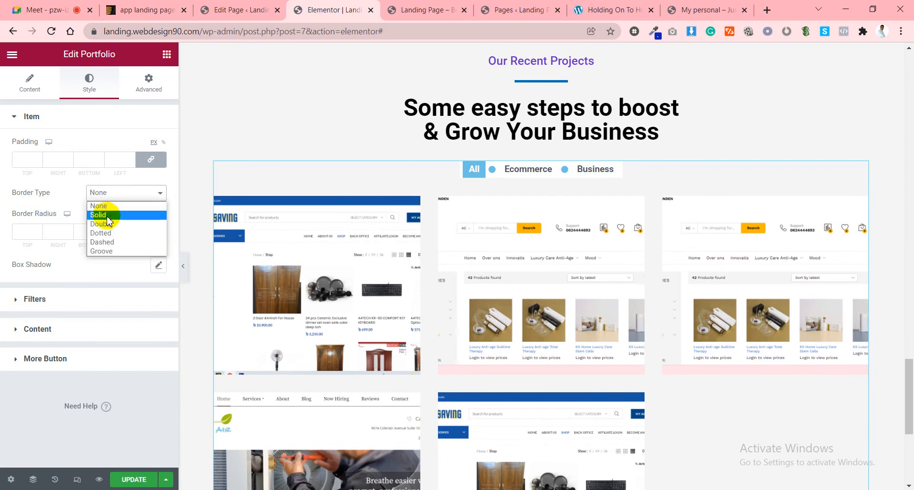
pyautogui.click(112, 207)
pyautogui.click(112, 233)
pyautogui.write('1')
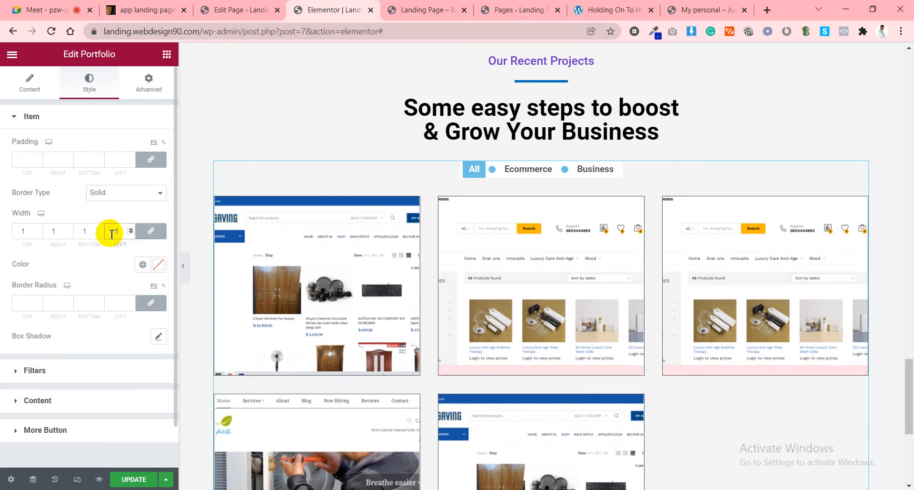
pyautogui.click(158, 264)
pyautogui.moveTo(115, 354)
pyautogui.mouseDown()
pyautogui.moveTo(129, 383)
pyautogui.moveTo(158, 408)
pyautogui.mouseUp()
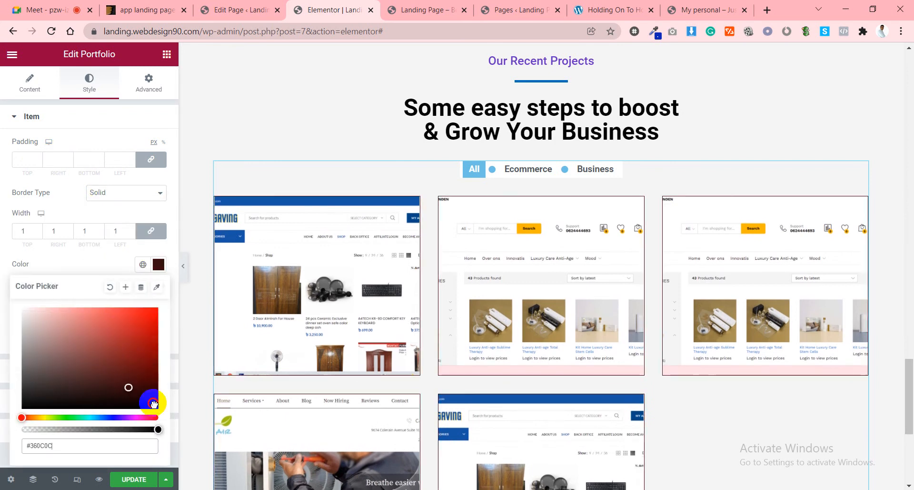
# Enable the box shadow and reduce the item border width to 0 on every side.
pyautogui.click(133, 229)
pyautogui.click(133, 229)
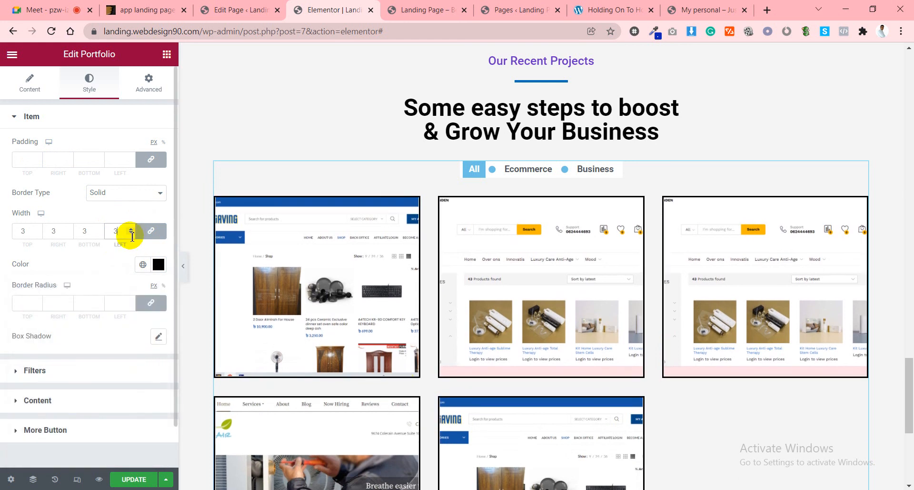
pyautogui.click(130, 233)
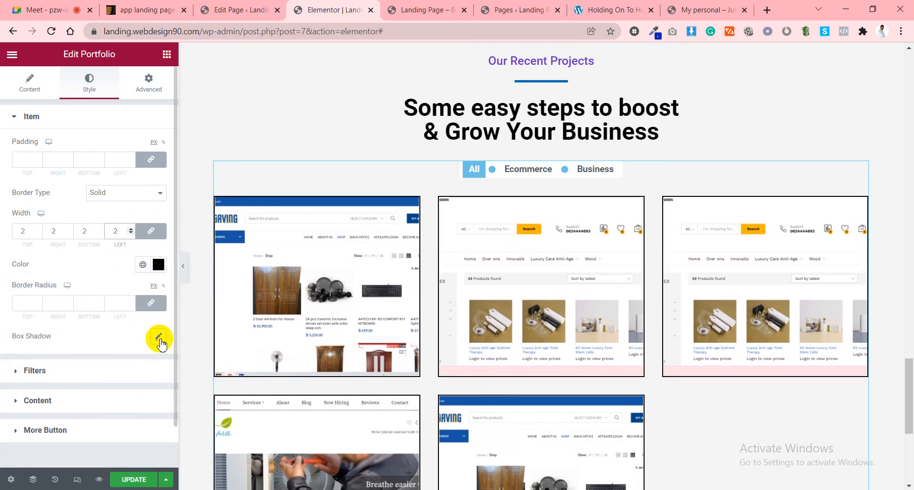
pyautogui.click(158, 336)
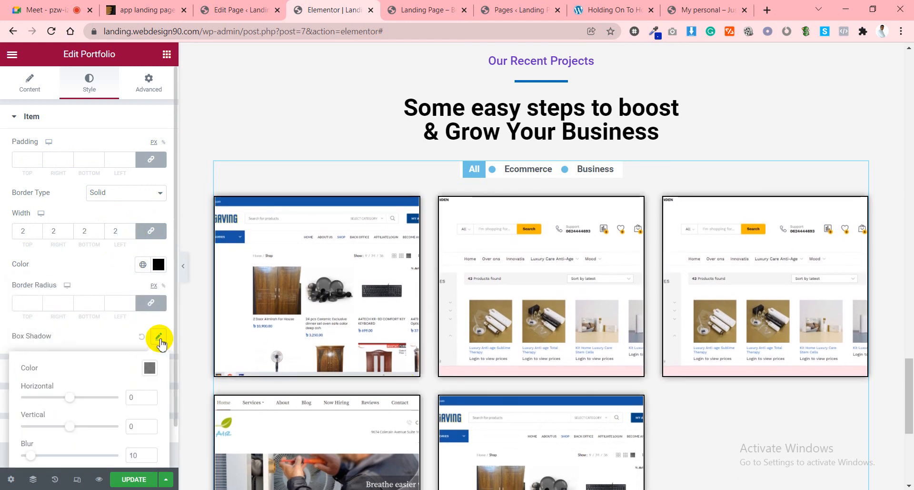
pyautogui.click(131, 233)
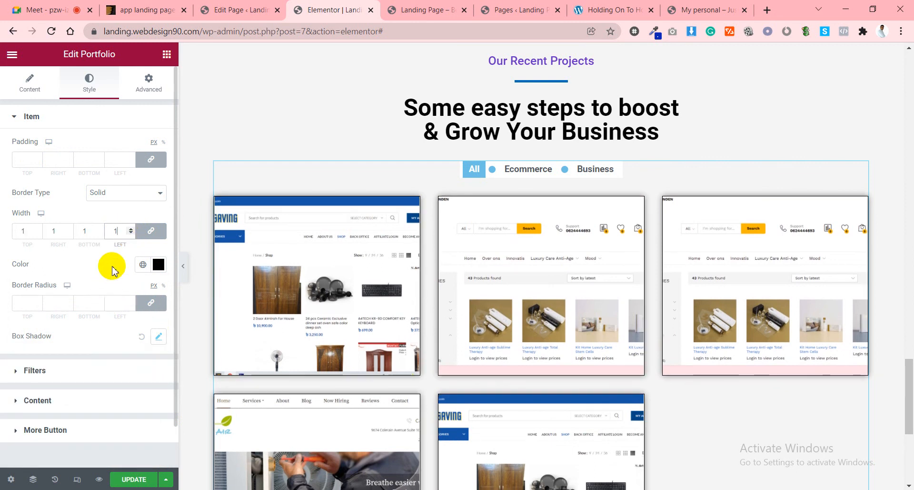
pyautogui.click(131, 233)
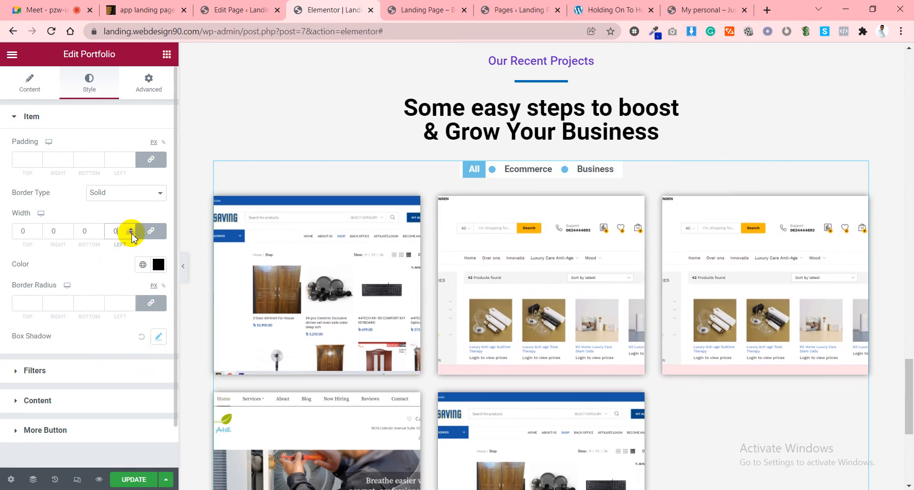
pyautogui.scroll(-3, 667, 309)
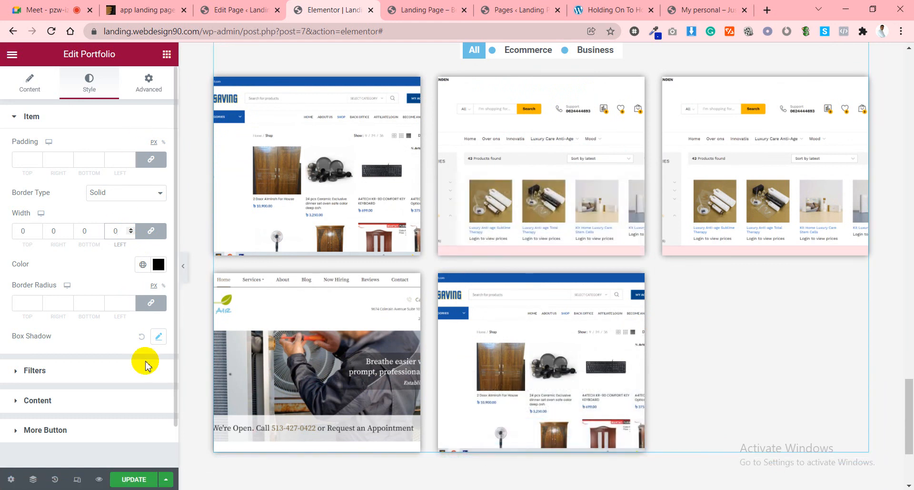
# Save the page and scroll the preview down to Our Recent Projects.
pyautogui.click(141, 481)
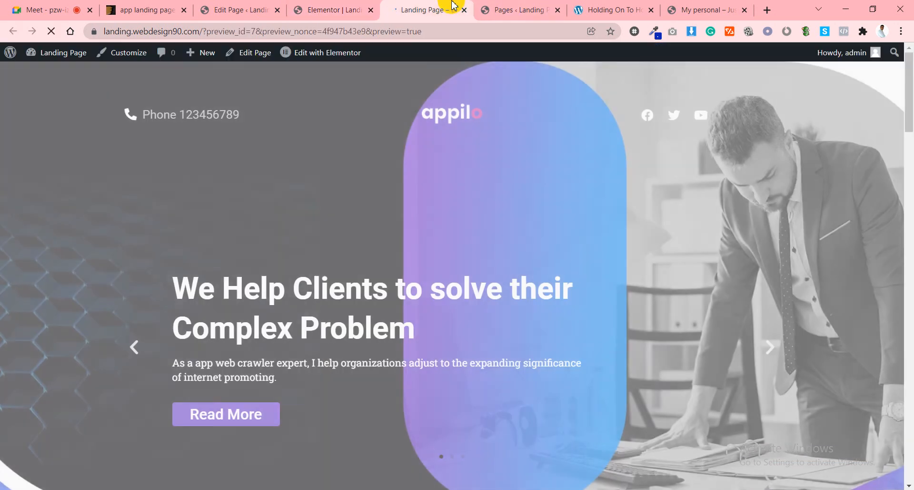
pyautogui.scroll(-6, 324, 148)
pyautogui.scroll(-4, 325, 152)
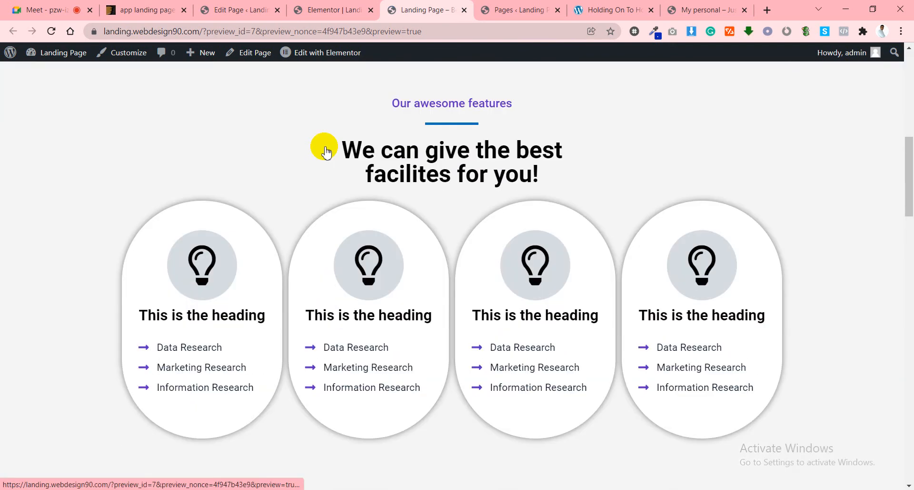
pyautogui.scroll(-12, 342, 167)
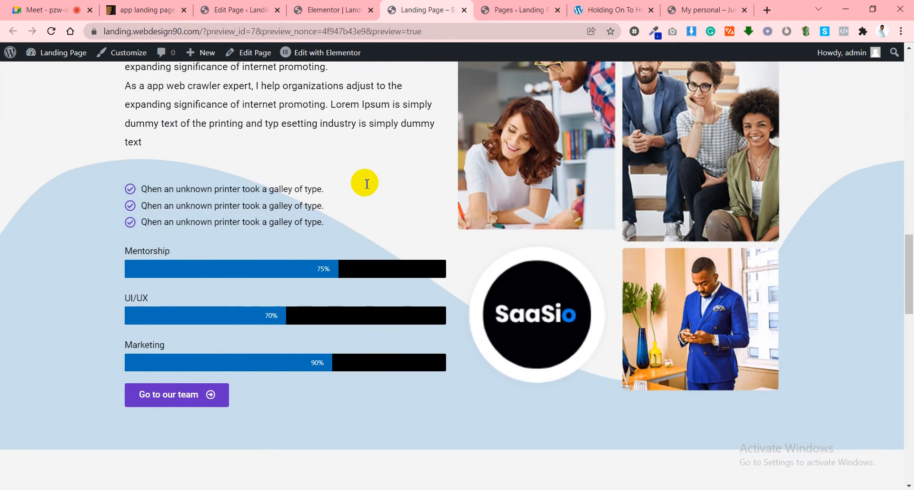
pyautogui.scroll(-9, 366, 184)
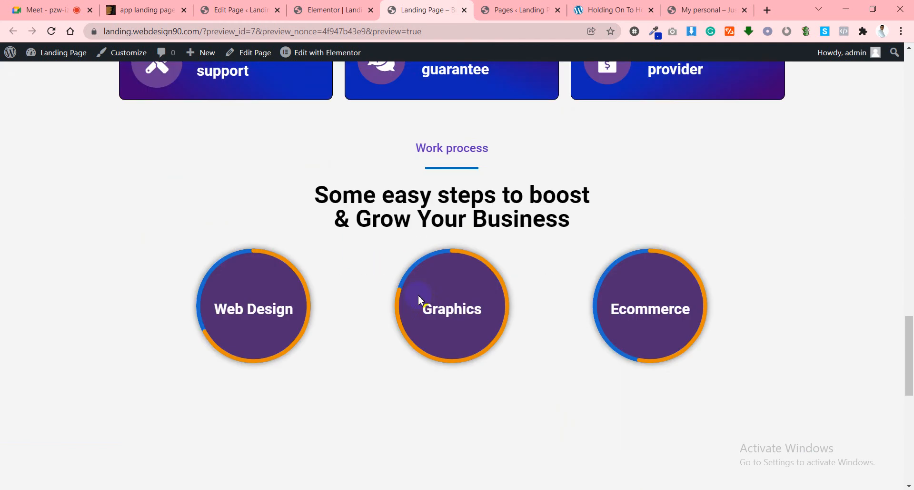
pyautogui.scroll(-8, 420, 300)
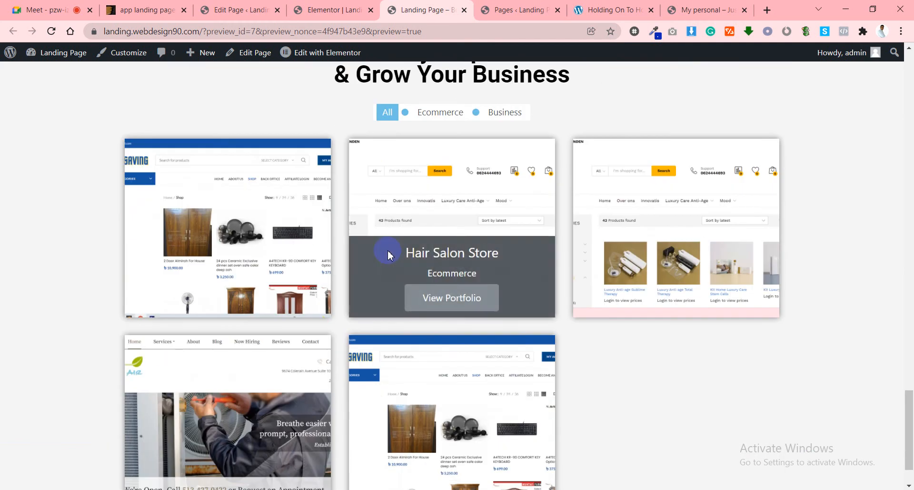
pyautogui.scroll(-1, 477, 255)
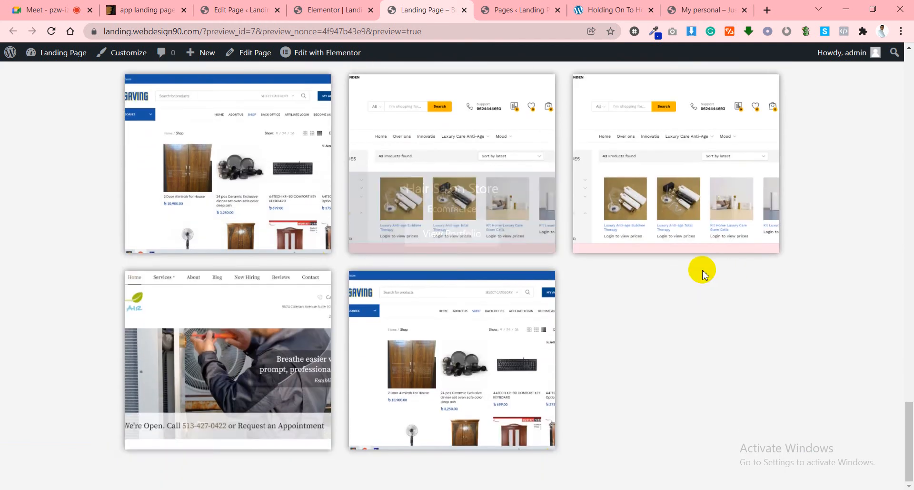
pyautogui.scroll(2, 702, 271)
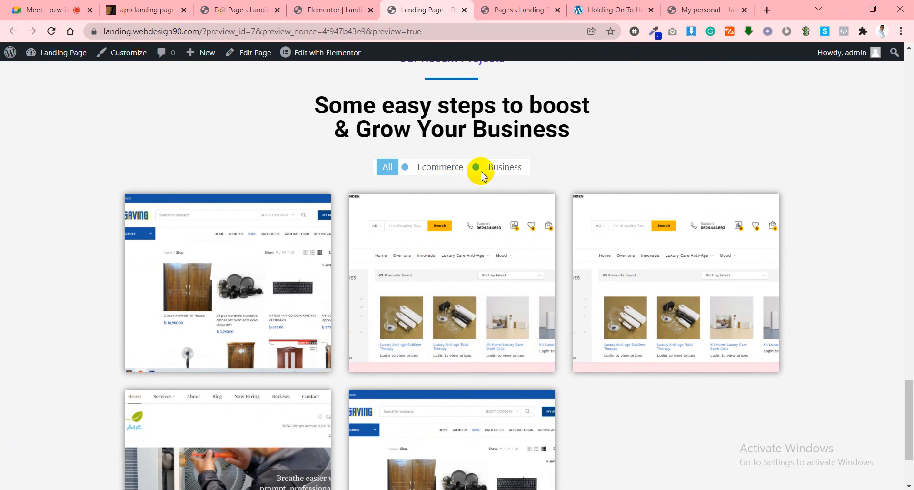
# Test the All, Ecommerce and Business filters on the project grid.
pyautogui.click(514, 168)
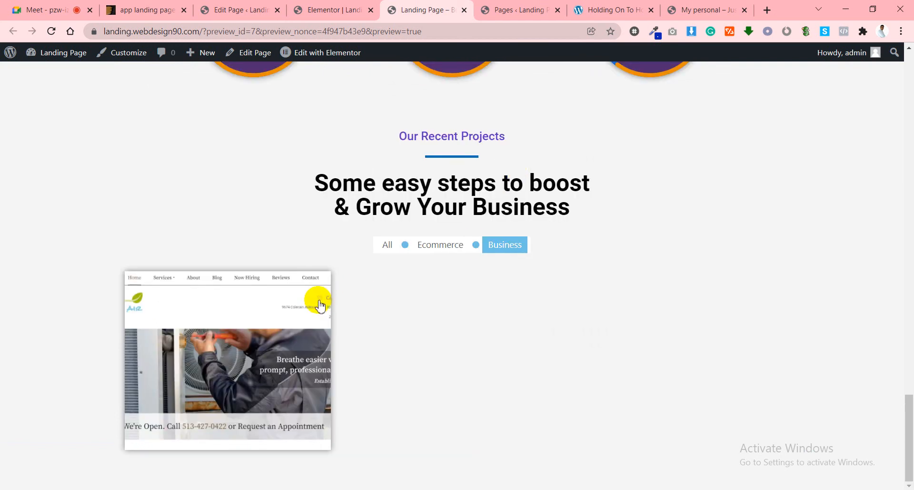
pyautogui.click(445, 253)
pyautogui.scroll(-1, 633, 320)
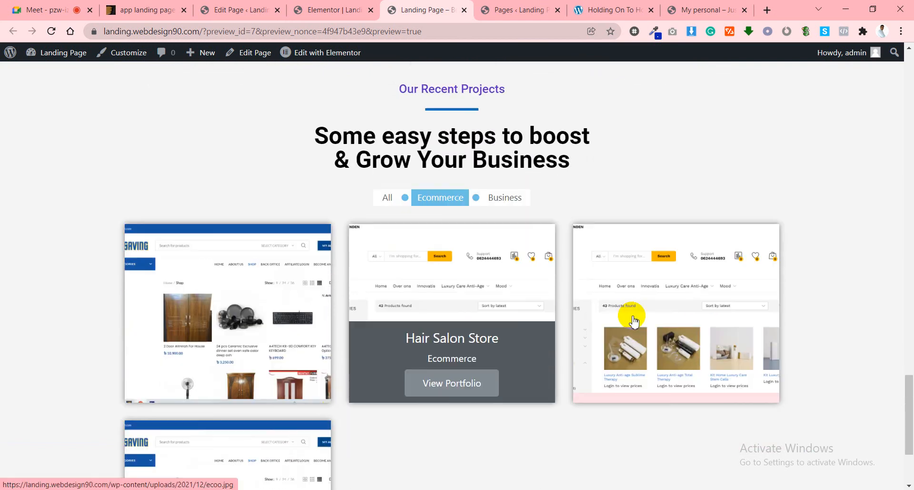
pyautogui.scroll(-2, 224, 391)
pyautogui.click(387, 127)
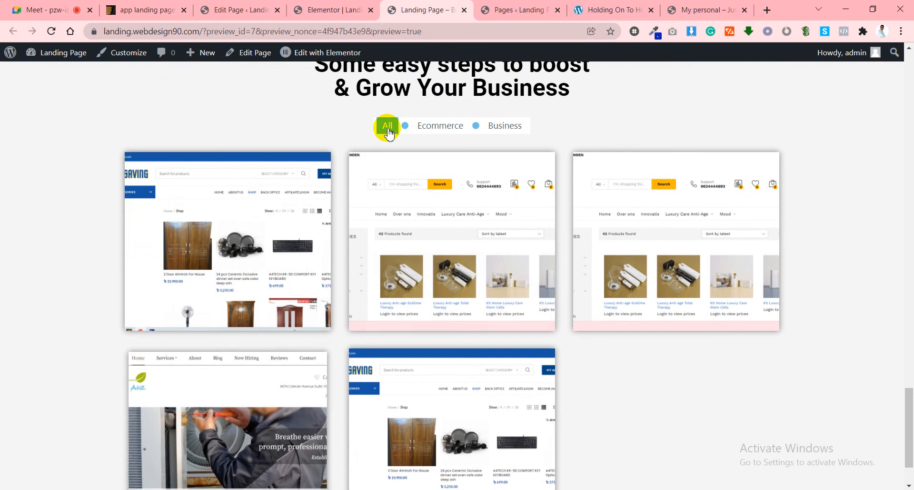
pyautogui.click(500, 127)
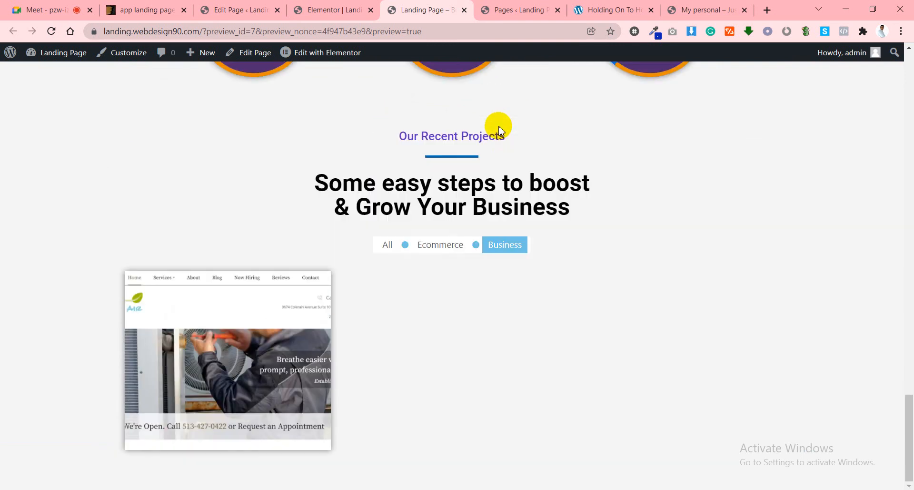
pyautogui.click(434, 253)
pyautogui.click(387, 248)
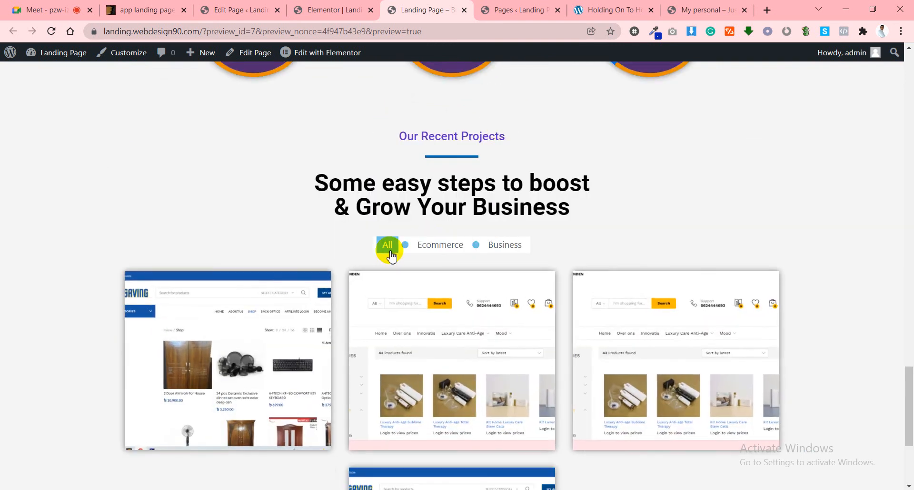
pyautogui.click(420, 246)
pyautogui.click(499, 246)
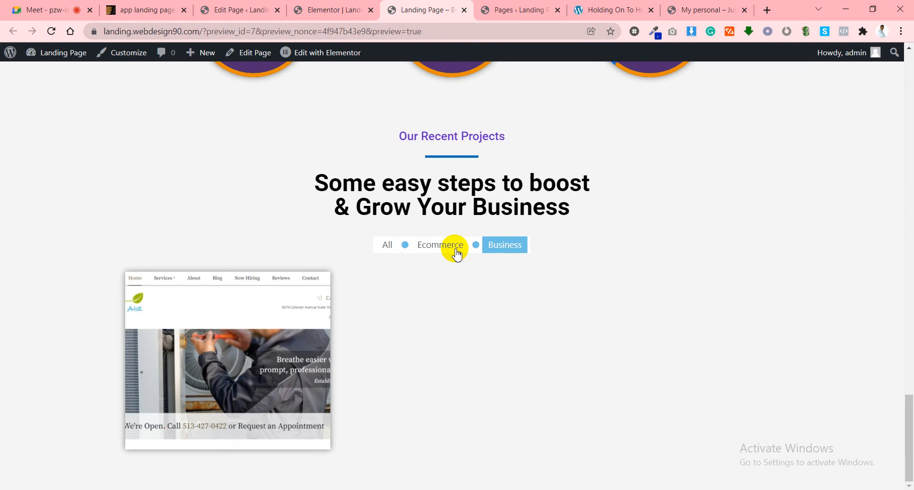
pyautogui.click(426, 245)
pyautogui.click(491, 248)
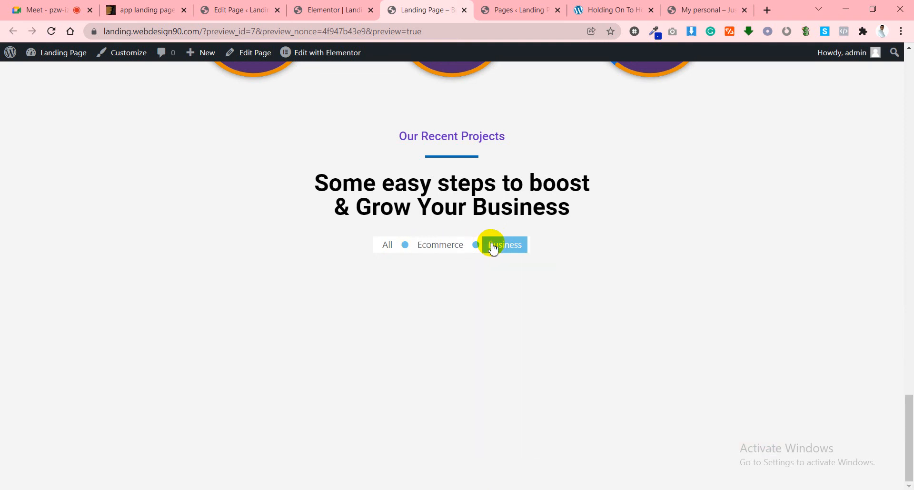
pyautogui.click(435, 249)
pyautogui.click(395, 251)
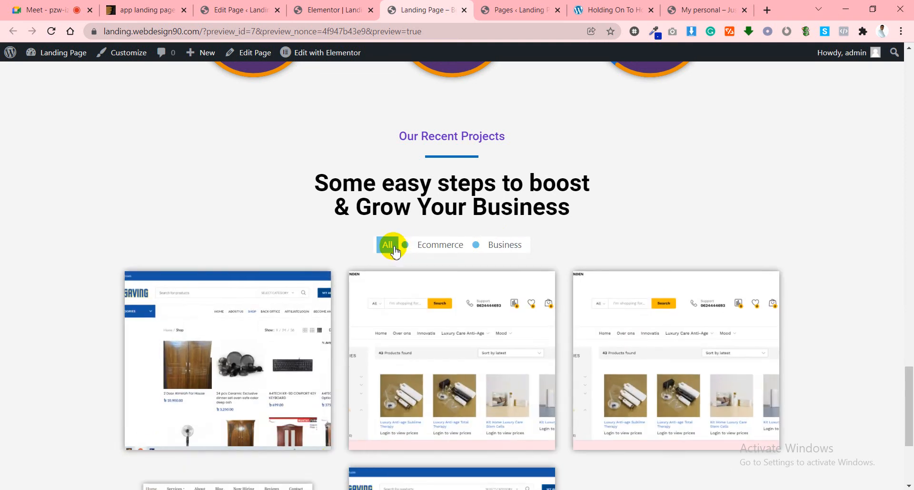
pyautogui.click(422, 252)
pyautogui.click(484, 250)
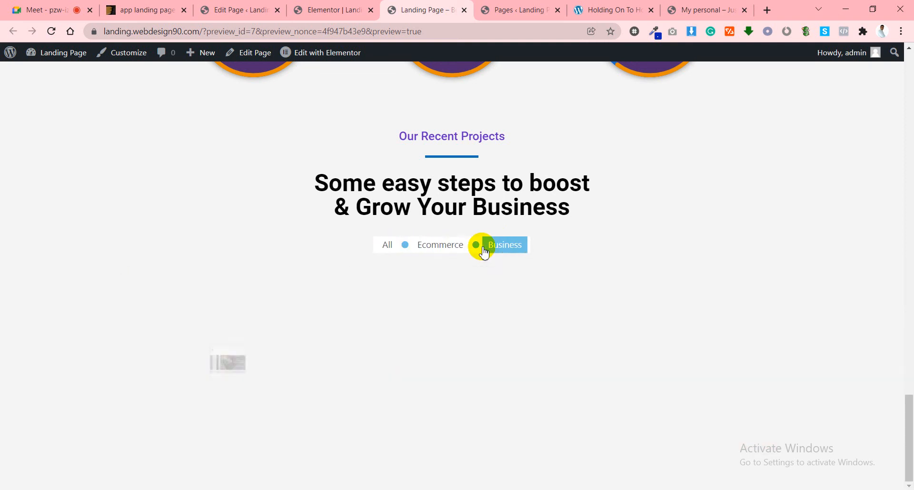
pyautogui.click(444, 246)
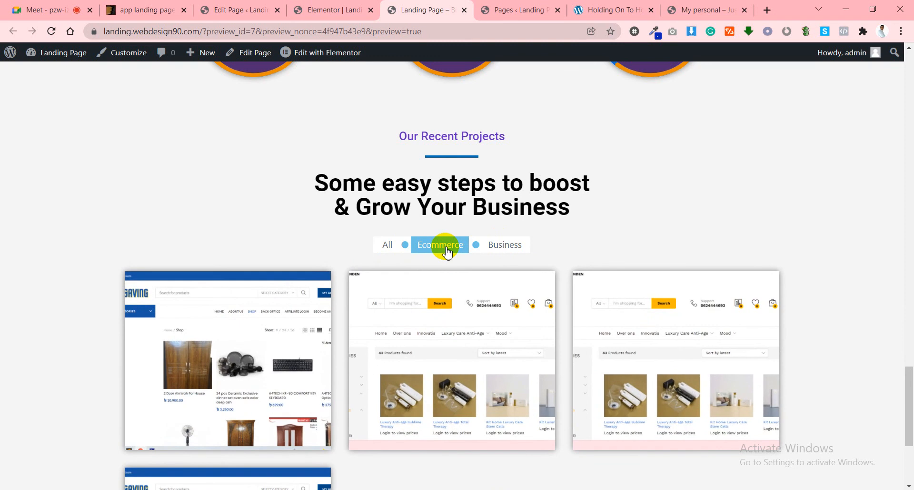
pyautogui.moveTo(443, 316)
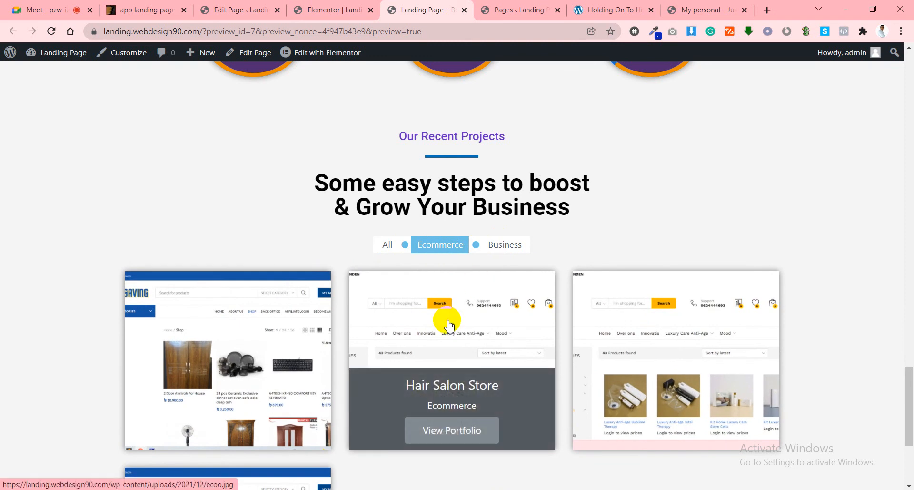
# Back in the editor, clear the portfolio items' border colour in the Style tab.
pyautogui.click(327, 8)
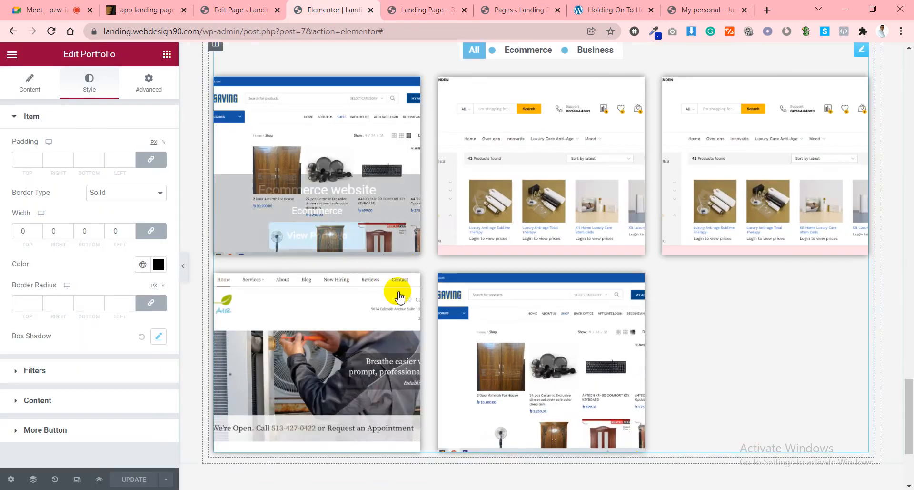
pyautogui.scroll(1, 428, 233)
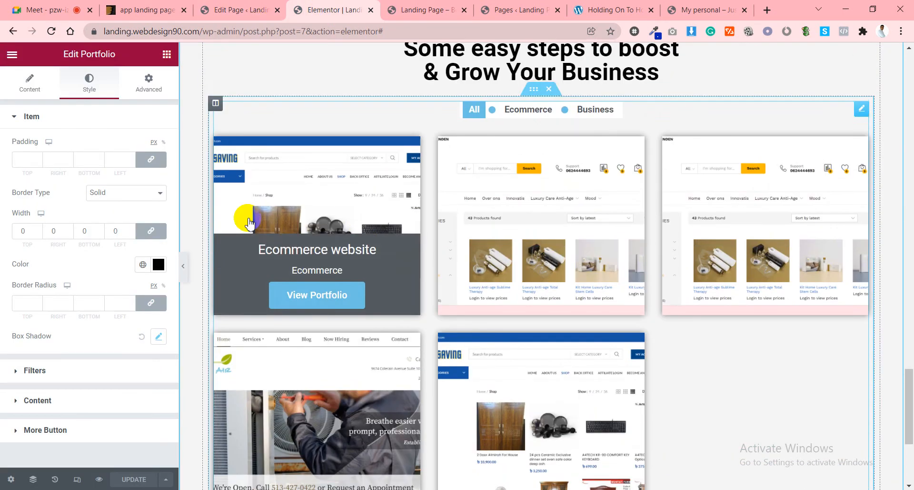
pyautogui.click(26, 84)
pyautogui.click(91, 92)
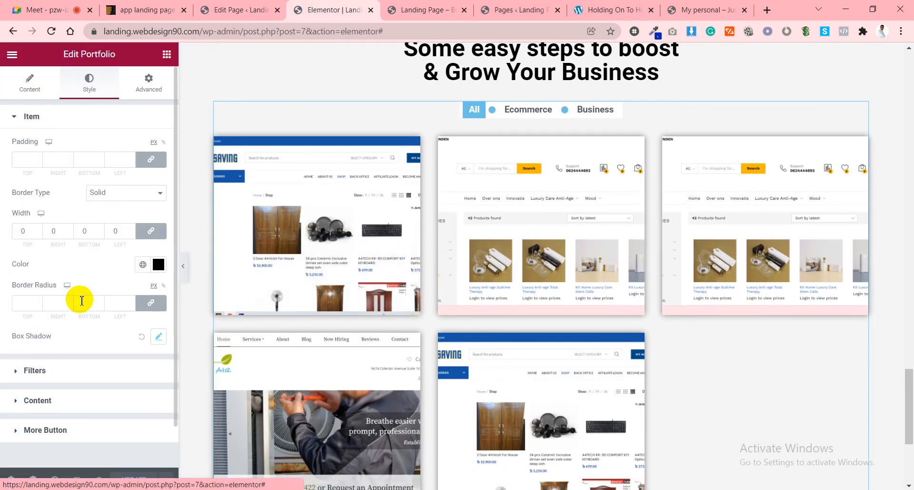
pyautogui.moveTo(328, 232)
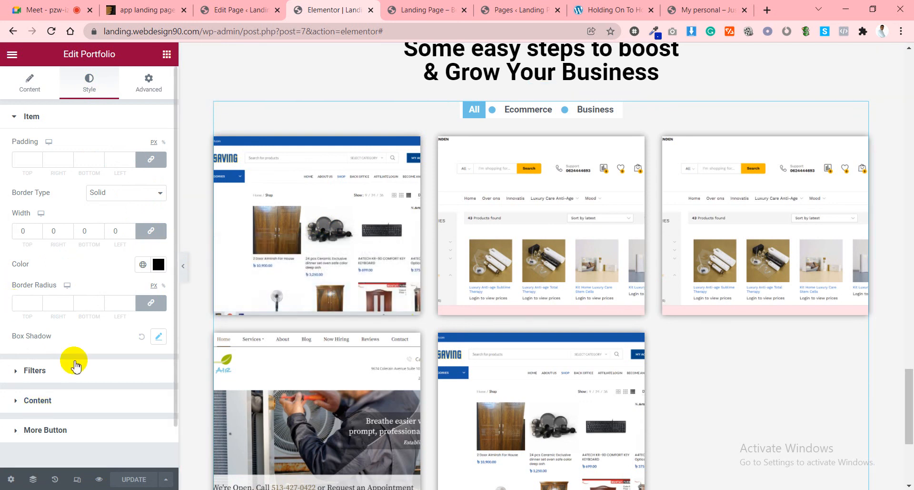
pyautogui.click(159, 267)
pyautogui.moveTo(129, 344); pyautogui.dragTo(136, 342)
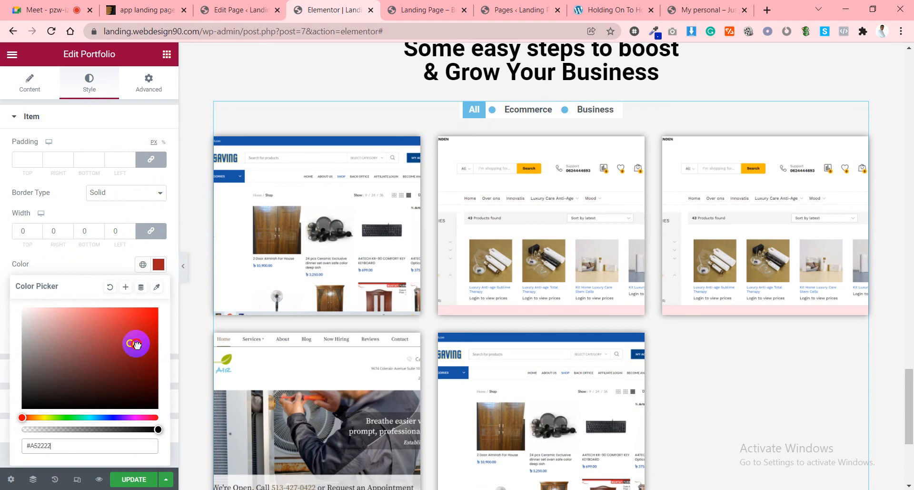
pyautogui.click(110, 287)
pyautogui.click(91, 261)
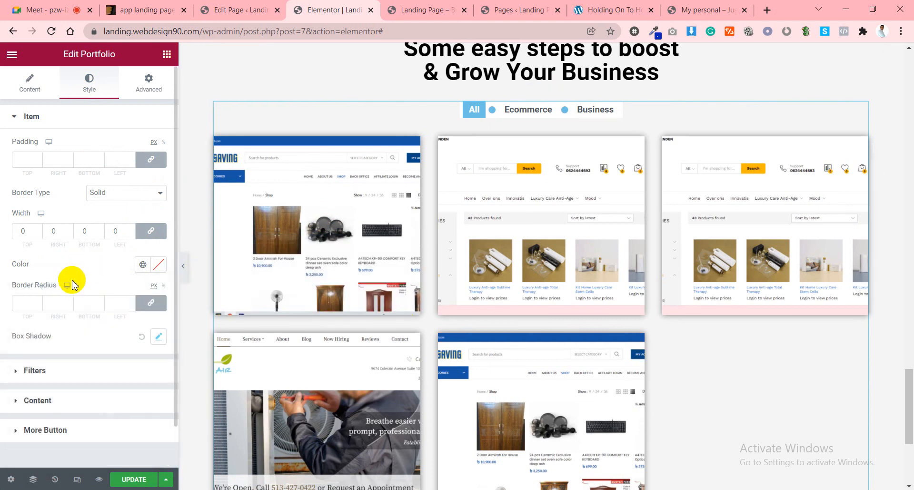
pyautogui.scroll(-1, 67, 309)
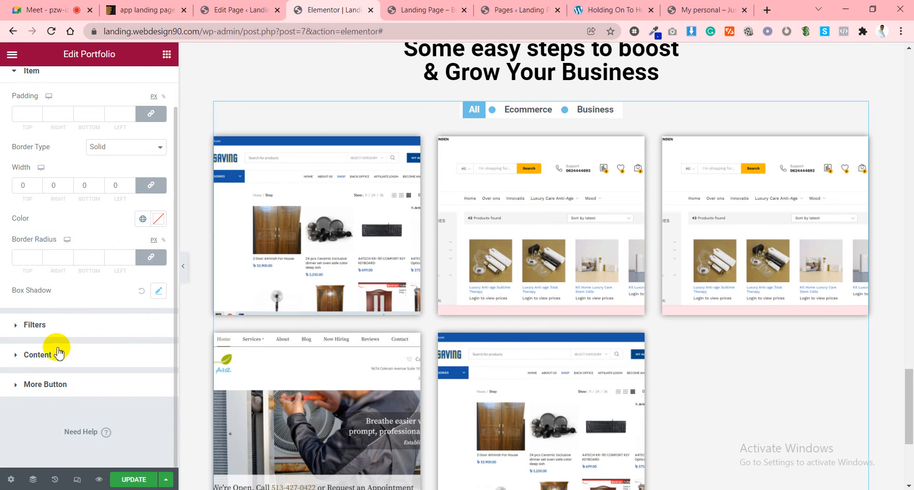
# Expand the portfolio's Content and More Button style sections.
pyautogui.click(54, 328)
pyautogui.click(57, 349)
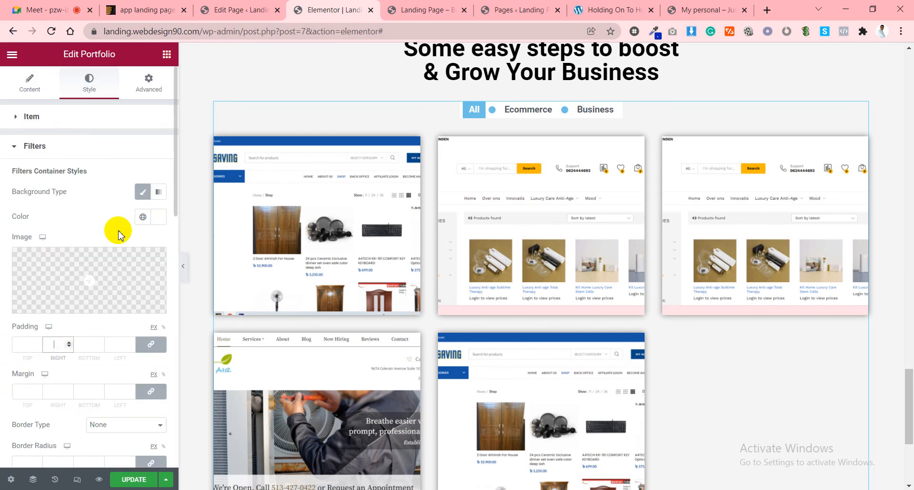
pyautogui.scroll(-6, 119, 233)
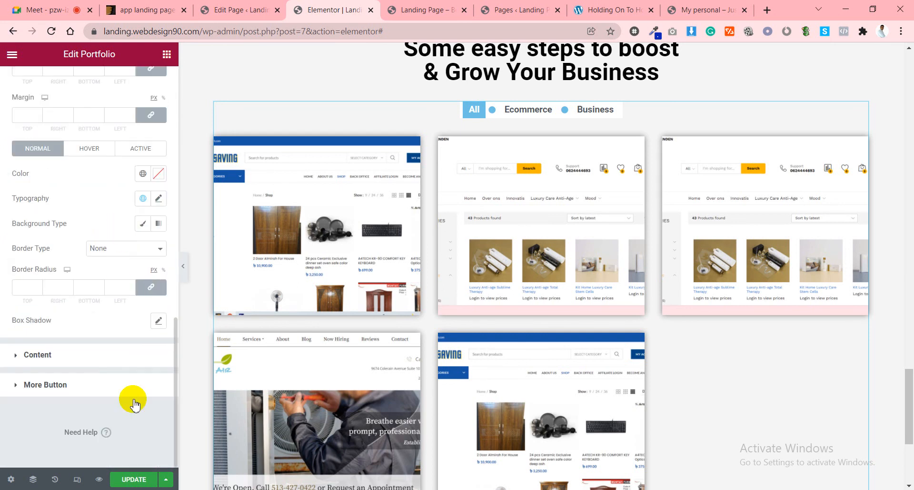
pyautogui.click(66, 357)
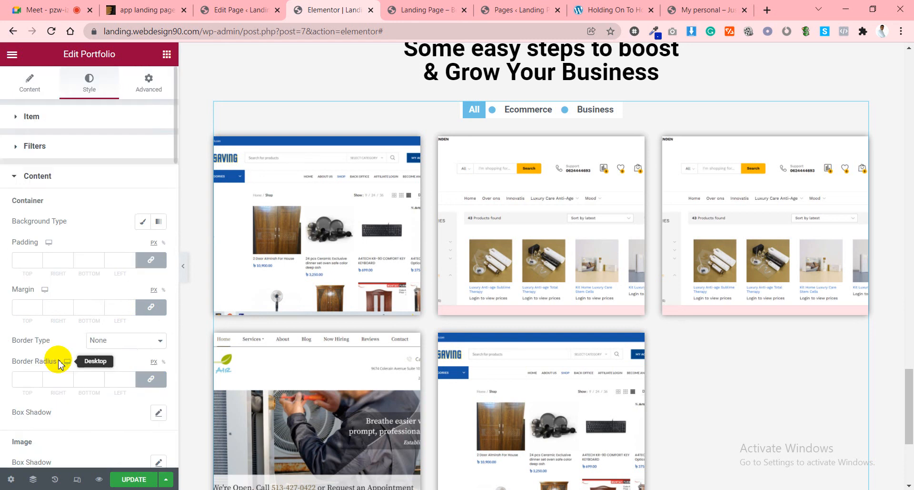
pyautogui.scroll(-10, 62, 353)
pyautogui.scroll(-5, 76, 328)
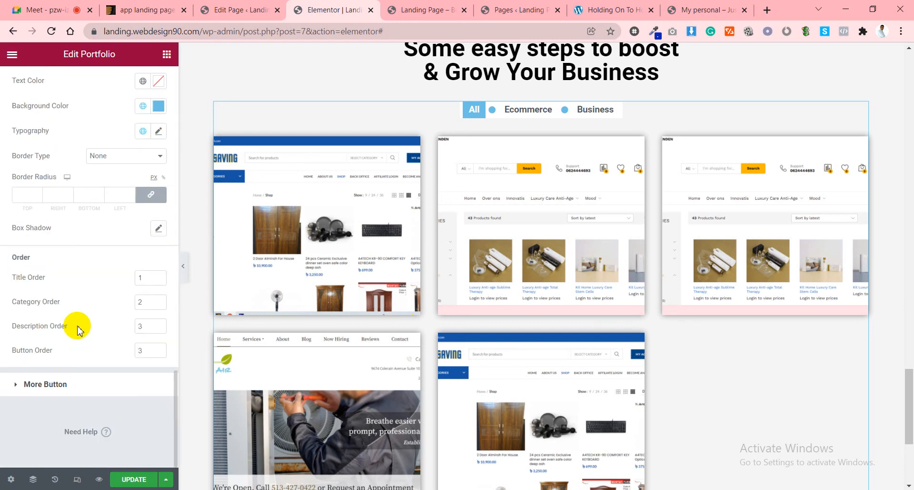
pyautogui.scroll(1, 75, 326)
pyautogui.scroll(-1, 71, 357)
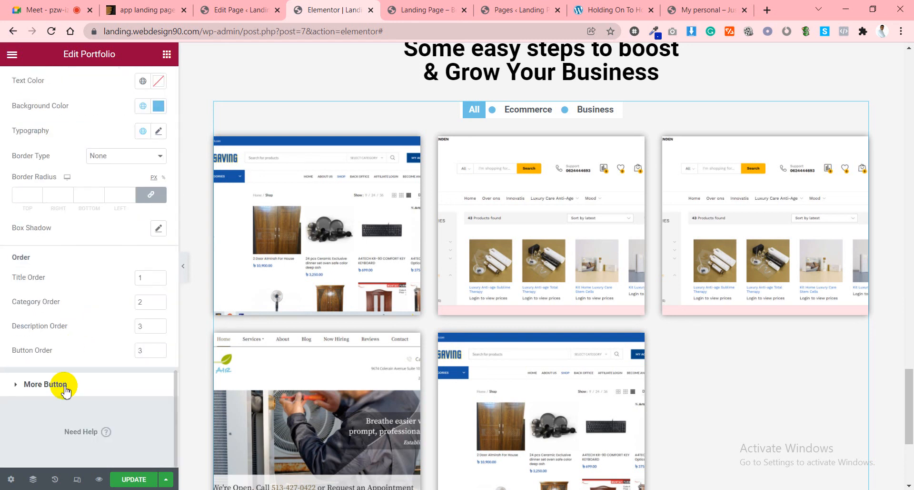
pyautogui.click(65, 390)
pyautogui.scroll(-3, 71, 286)
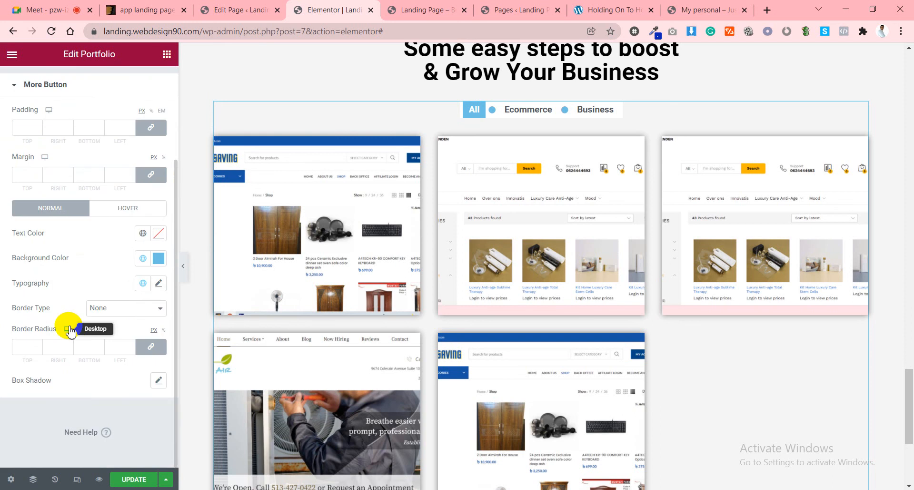
pyautogui.scroll(3, 68, 328)
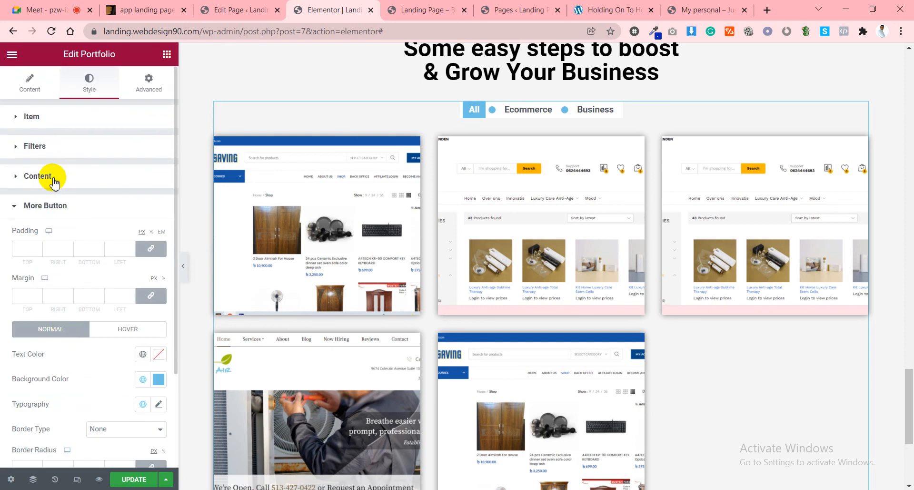
# Give the content container a Classic #00000096 semi-transparent black background and save the page.
pyautogui.click(38, 176)
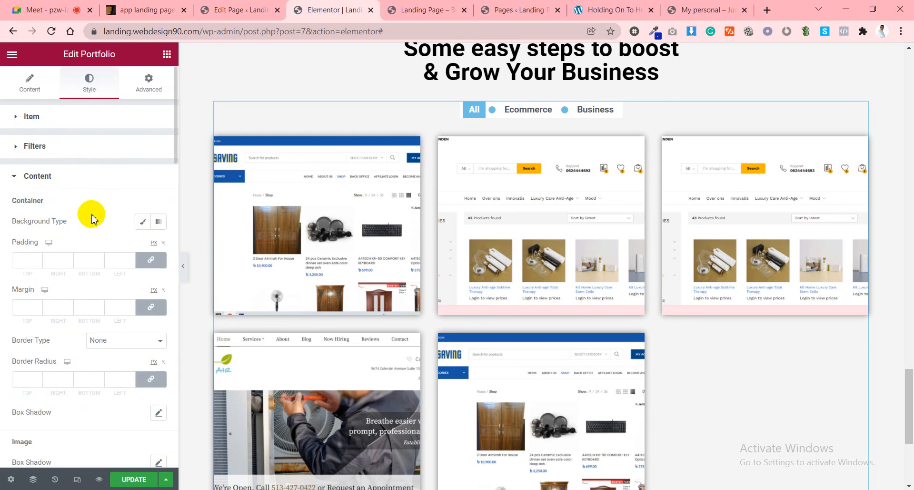
pyautogui.click(143, 221)
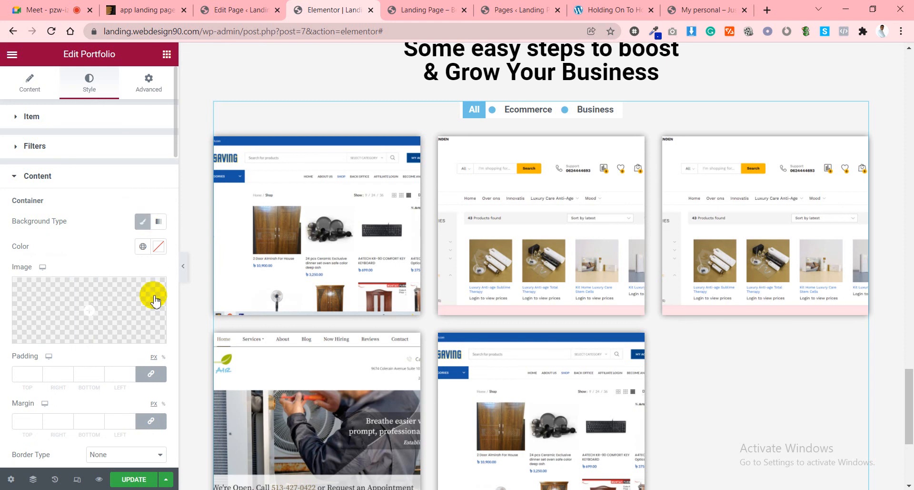
pyautogui.click(159, 246)
pyautogui.click(143, 312)
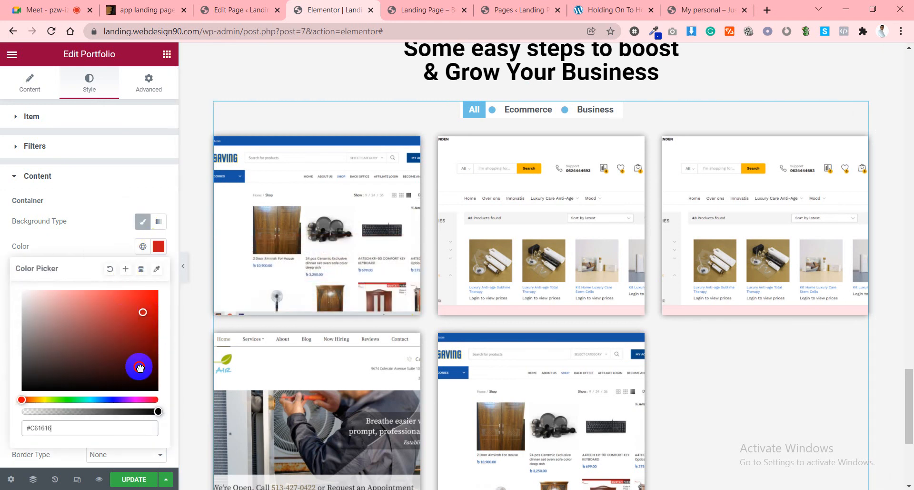
pyautogui.moveTo(139, 367); pyautogui.dragTo(103, 412)
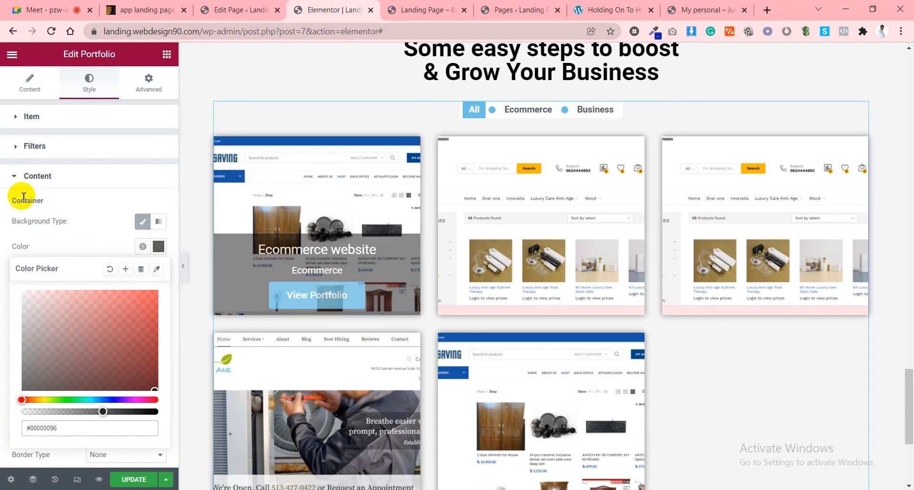
pyautogui.click(76, 235)
pyautogui.click(137, 480)
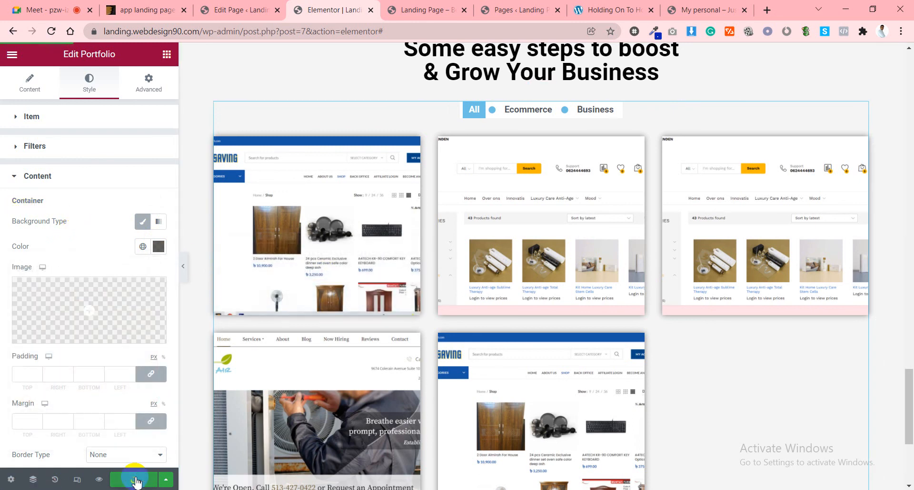
pyautogui.moveTo(762, 263)
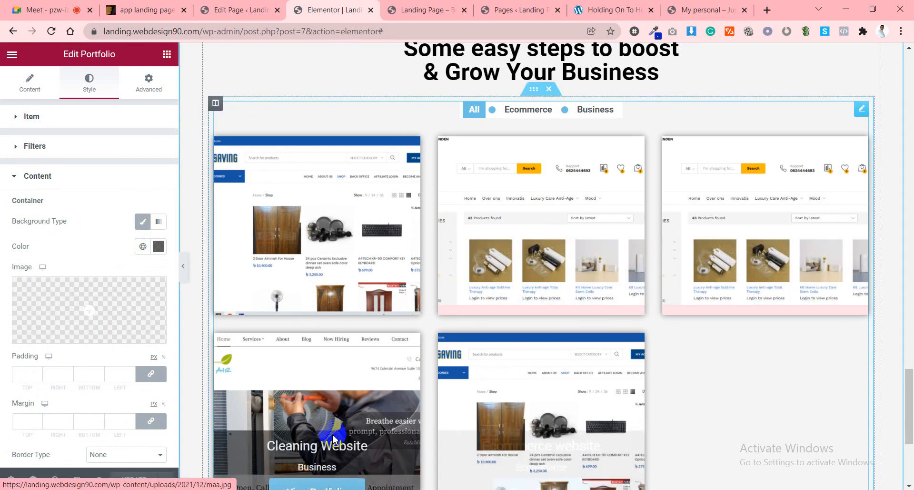
# Close the WordPress Pages list tab and another unneeded browser tab.
pyautogui.click(466, 5)
pyautogui.scroll(-3, 572, 181)
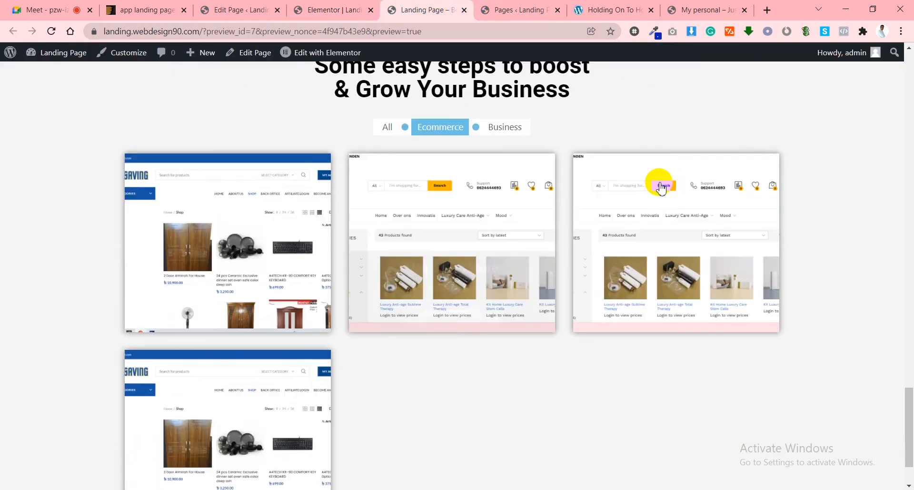
pyautogui.scroll(7, 662, 206)
pyautogui.scroll(-7, 667, 210)
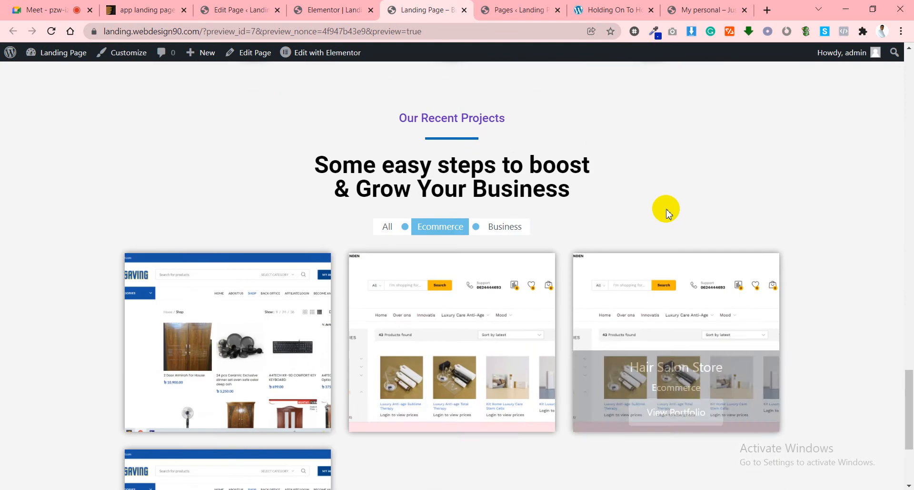
pyautogui.scroll(4, 667, 206)
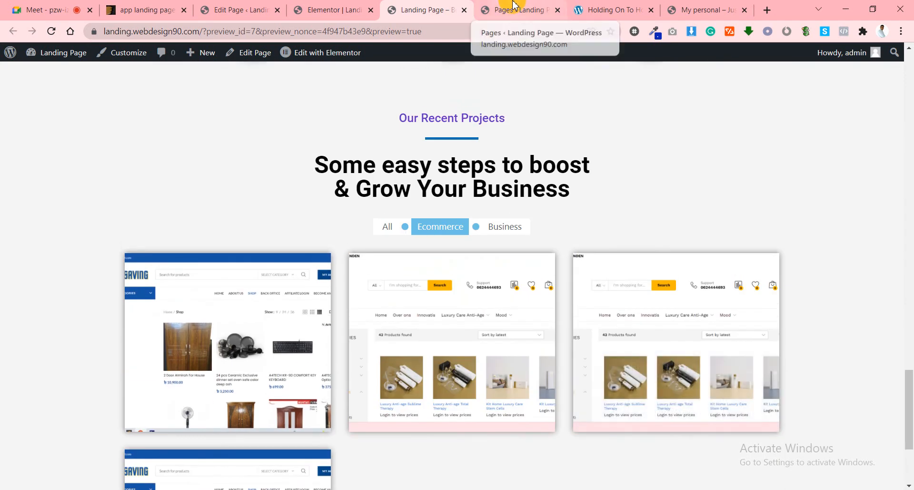
pyautogui.click(558, 10)
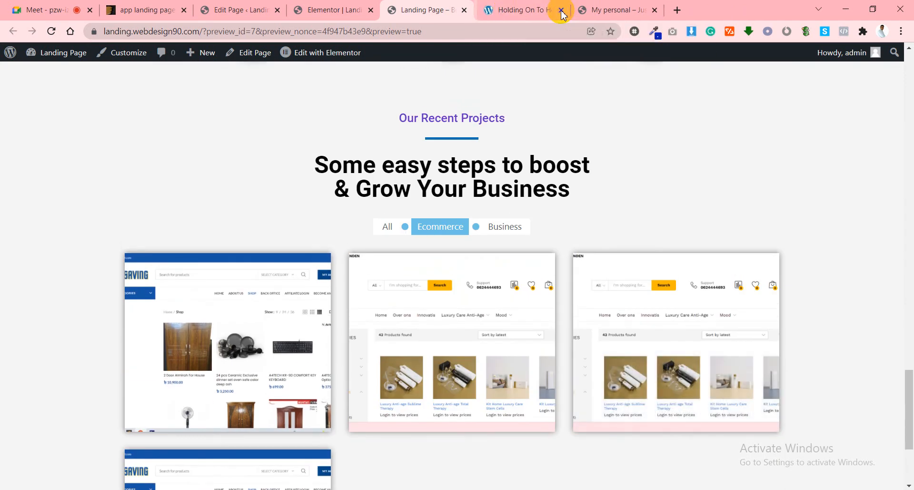
pyautogui.click(558, 10)
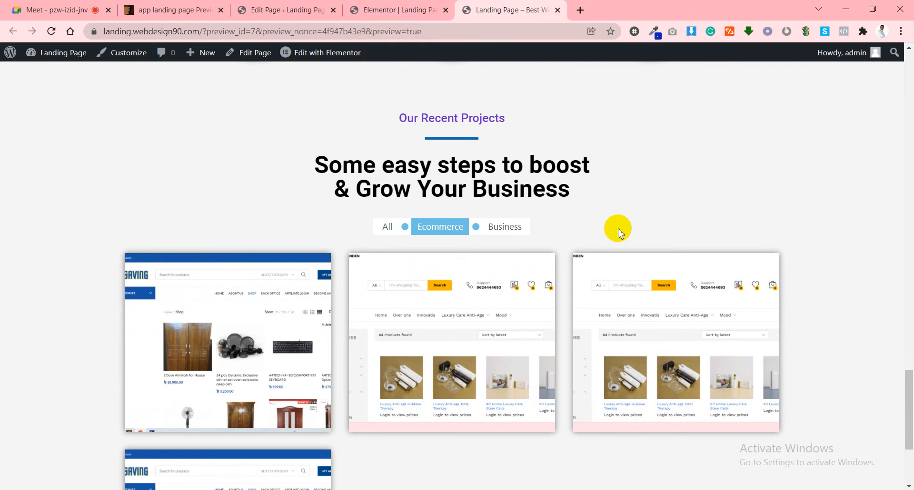
# Scroll the preview to check the portfolio's dark hover overlay.
pyautogui.scroll(10, 616, 229)
pyautogui.scroll(5, 618, 233)
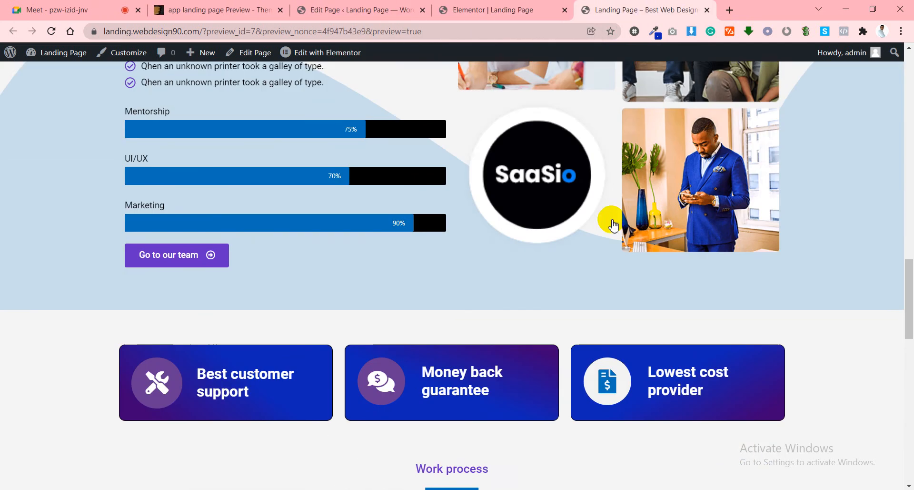
pyautogui.scroll(5, 299, 228)
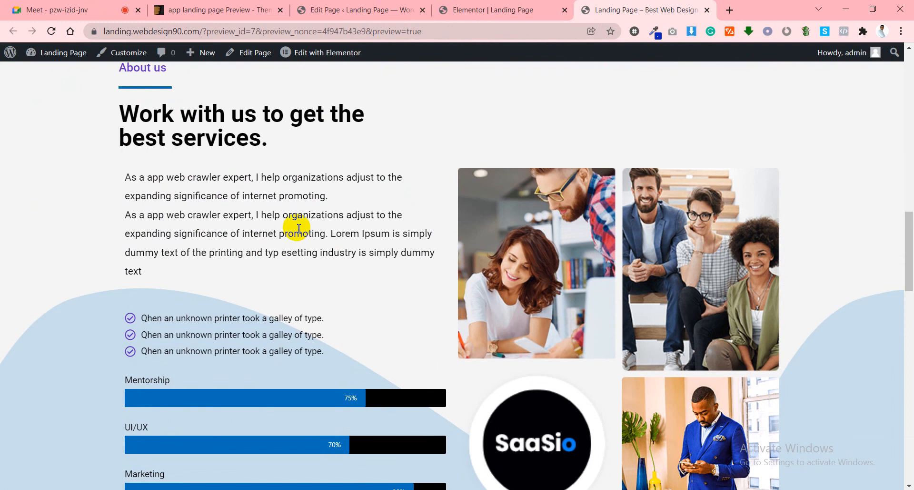
pyautogui.scroll(-20, 299, 228)
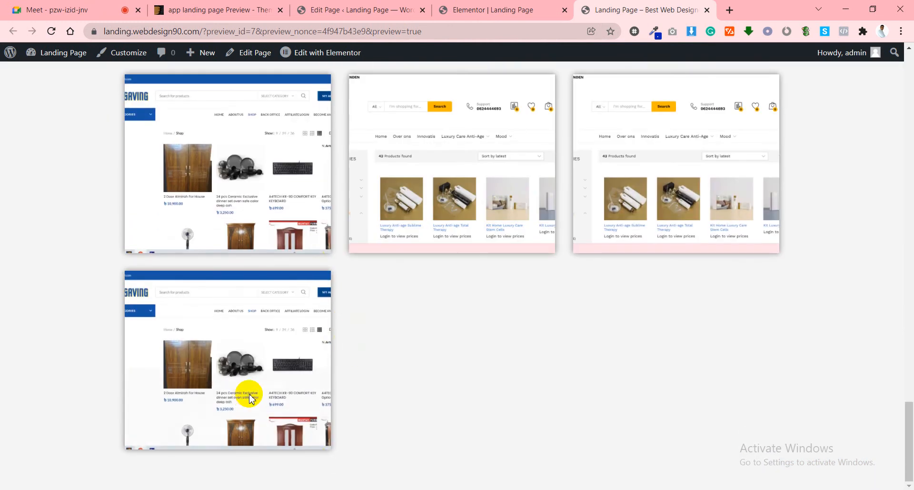
pyautogui.moveTo(267, 389)
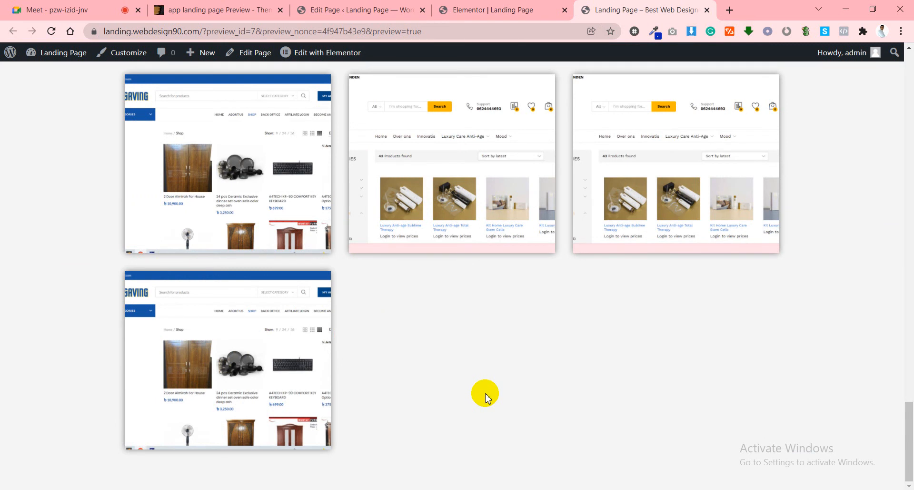
pyautogui.scroll(20, 486, 394)
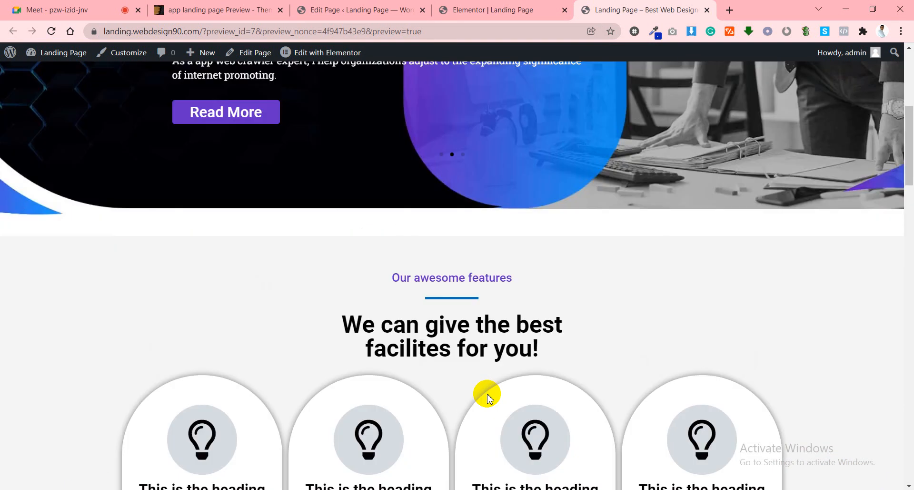
pyautogui.scroll(6, 487, 398)
pyautogui.scroll(-7, 513, 349)
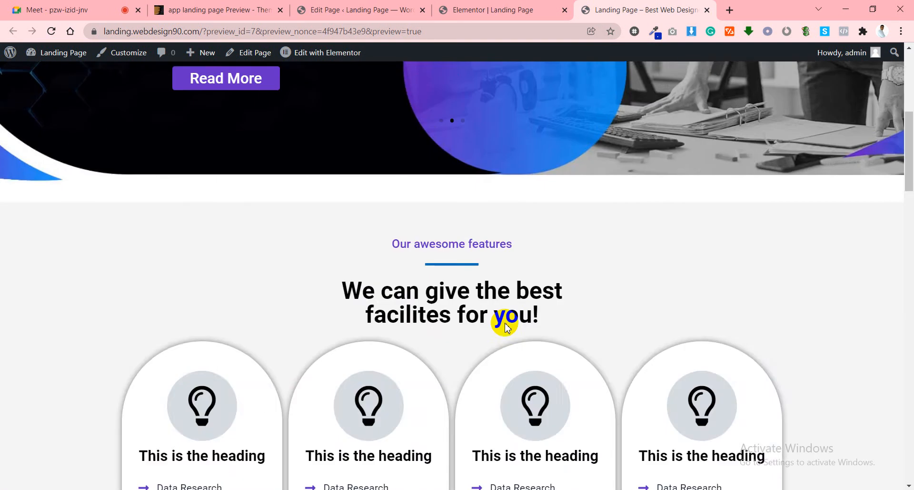
pyautogui.scroll(-20, 506, 329)
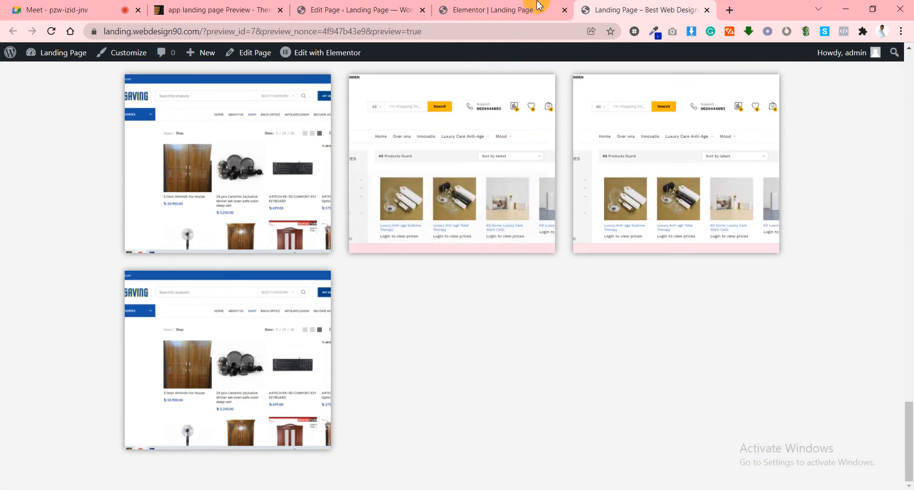
pyautogui.click(539, 7)
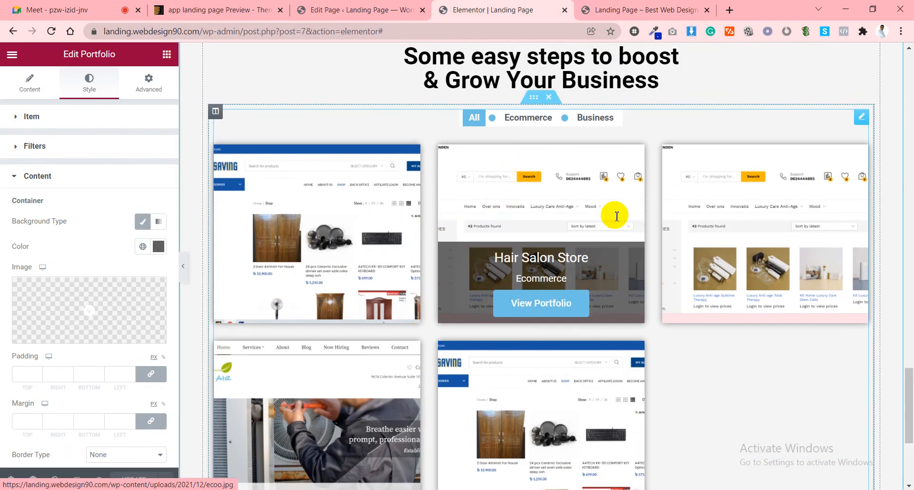
# Add a stretched single-column section below the portfolio.
pyautogui.scroll(2, 614, 215)
pyautogui.scroll(-7, 612, 220)
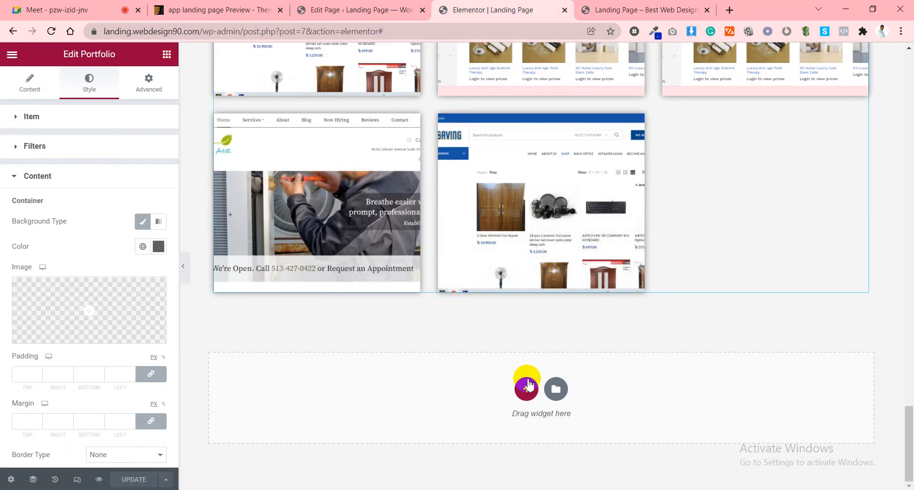
pyautogui.click(527, 386)
pyautogui.click(401, 412)
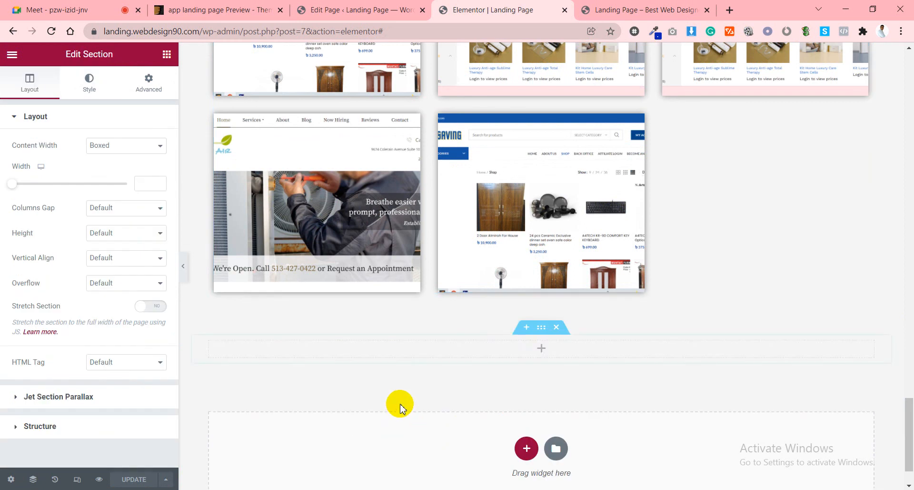
pyautogui.click(149, 310)
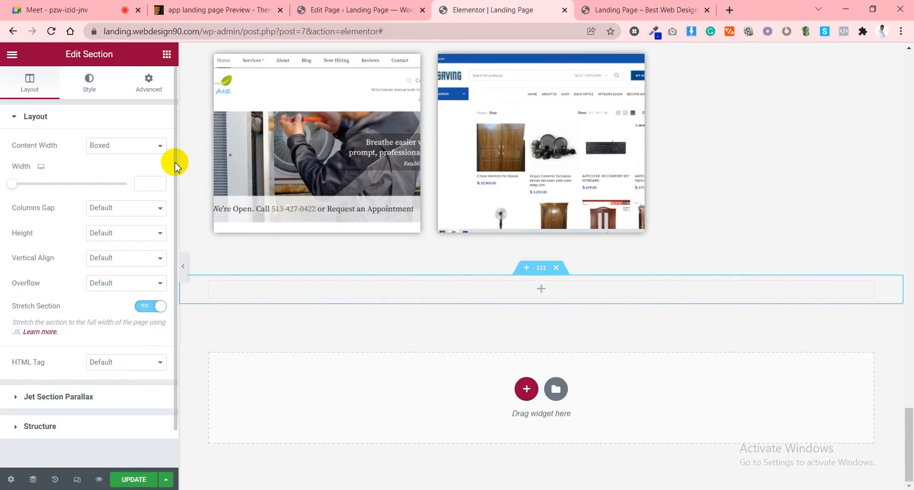
# Place a centred 'Contact us' heading with black text in the new section.
pyautogui.click(167, 54)
pyautogui.moveTo(138, 177); pyautogui.dragTo(535, 300)
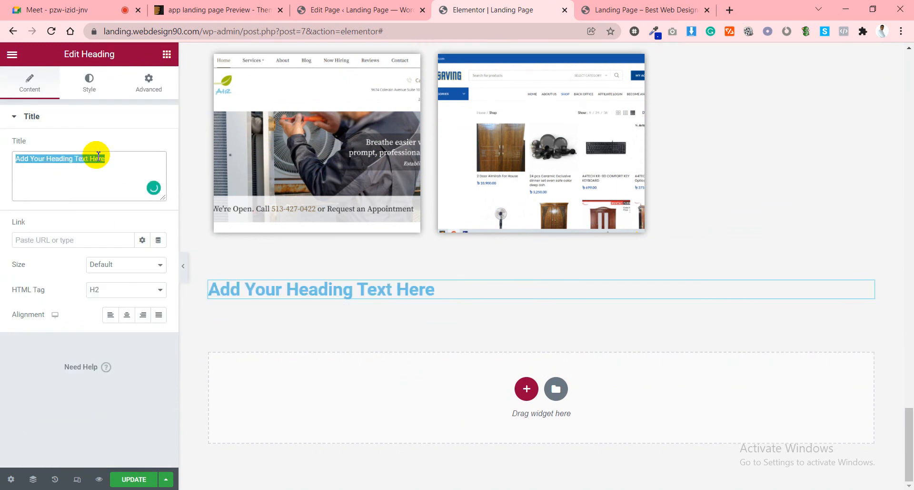
pyautogui.write('Contact us')
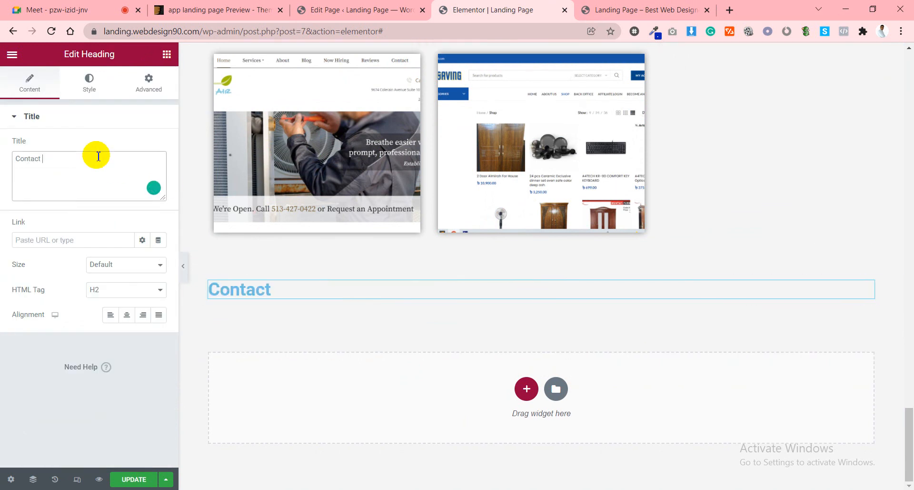
pyautogui.click(124, 316)
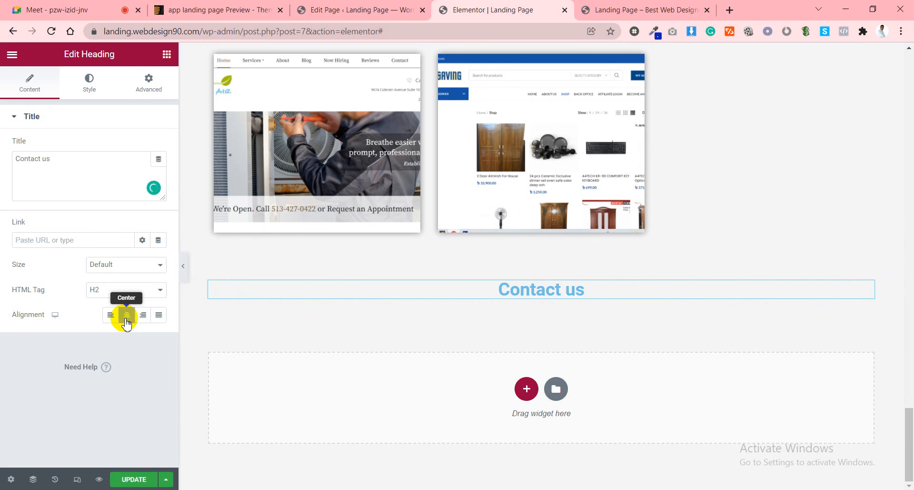
pyautogui.click(89, 82)
pyautogui.click(158, 145)
pyautogui.moveTo(132, 263); pyautogui.dragTo(161, 312)
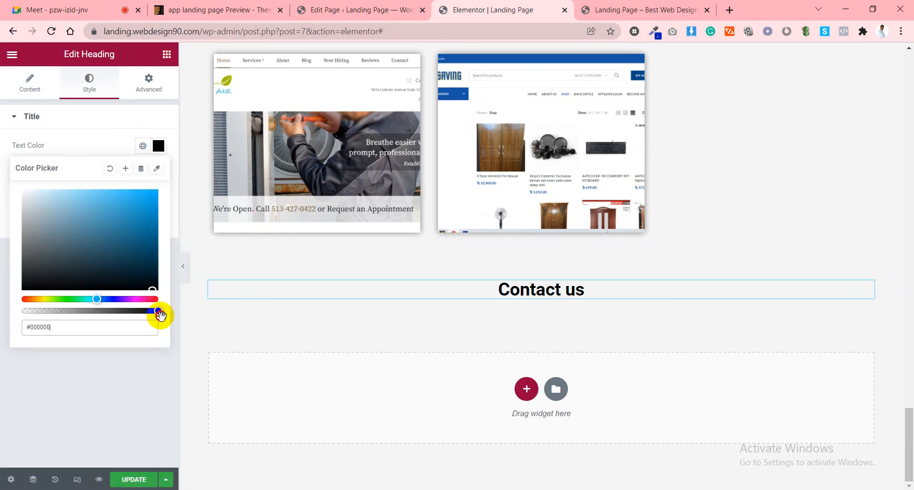
pyautogui.click(133, 157)
pyautogui.click(166, 54)
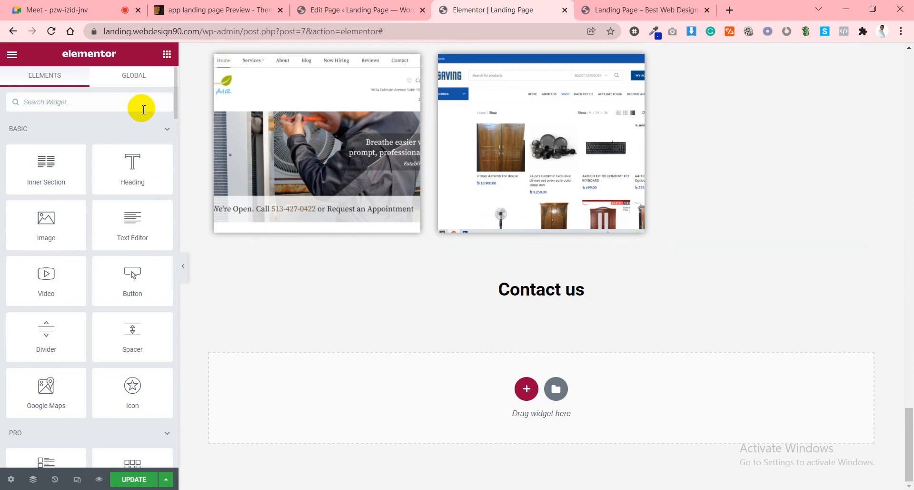
pyautogui.click(144, 109)
pyautogui.write('form')
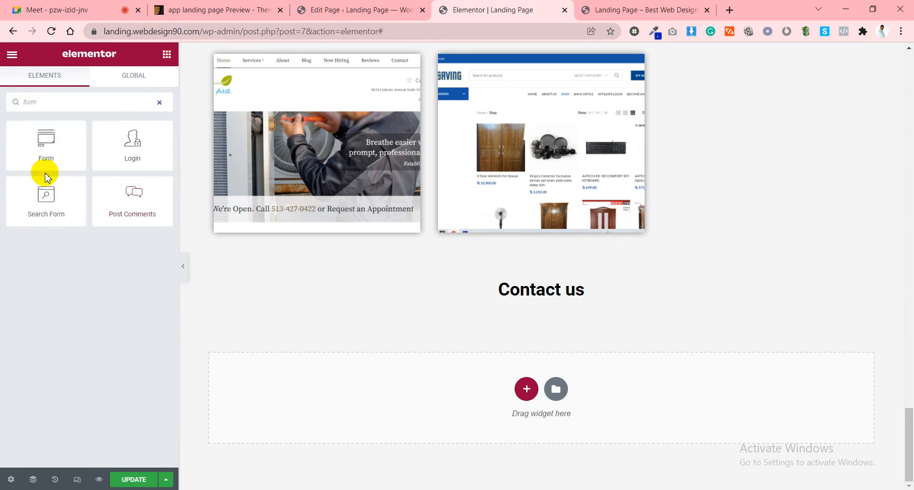
pyautogui.moveTo(45, 162); pyautogui.dragTo(561, 303)
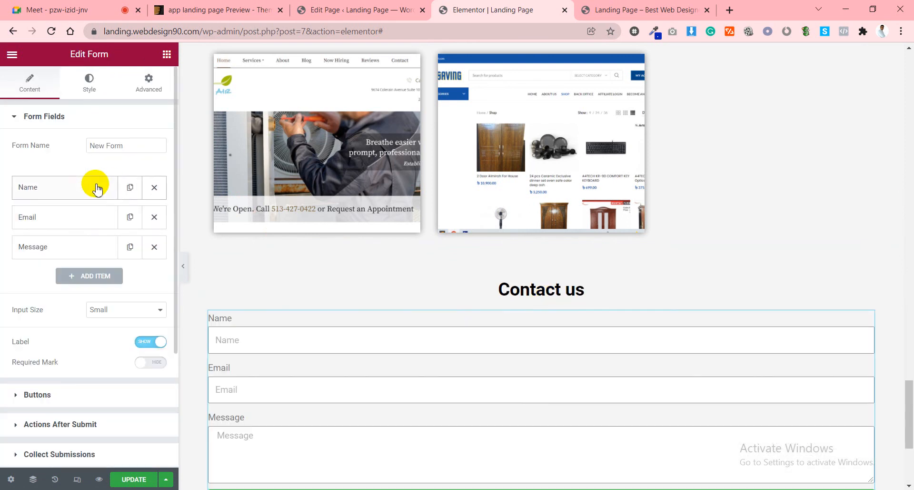
pyautogui.scroll(-3, 469, 231)
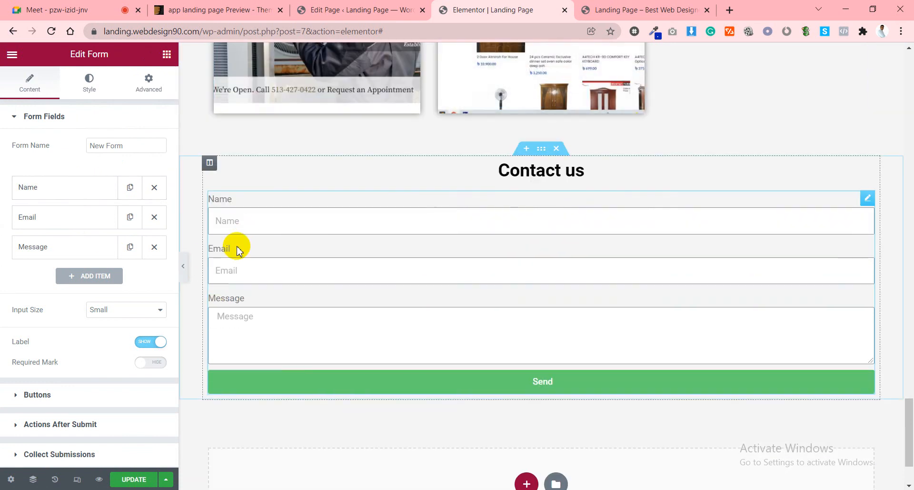
pyautogui.click(46, 190)
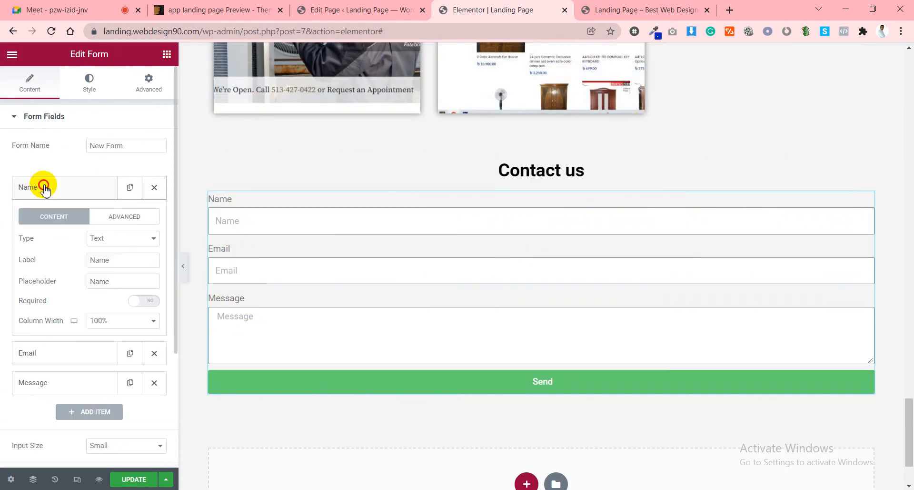
pyautogui.click(45, 189)
pyautogui.click(45, 189)
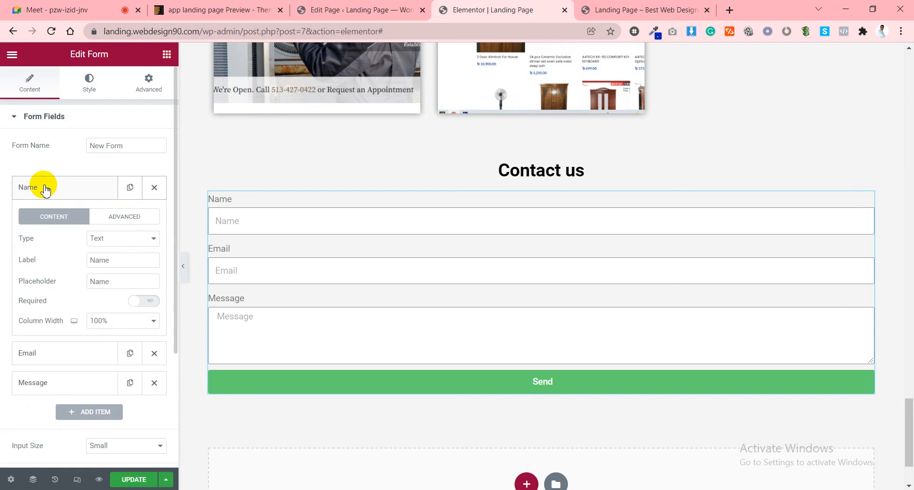
pyautogui.click(45, 189)
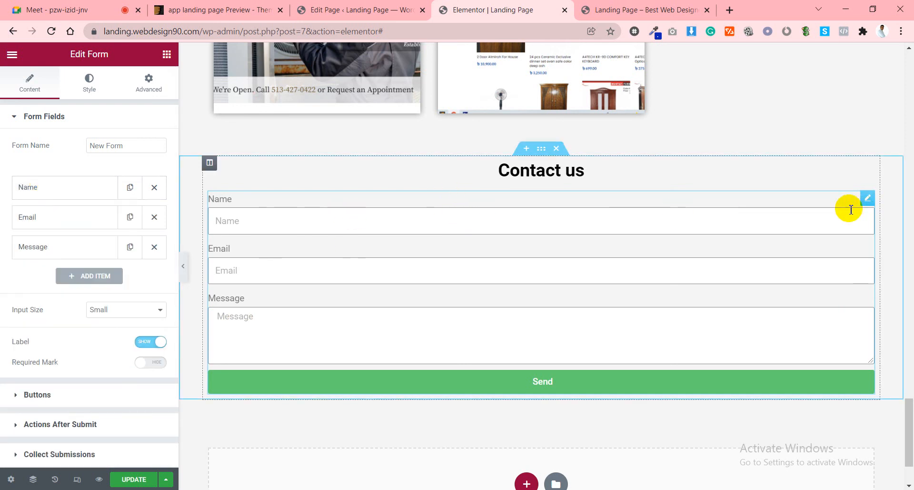
# Duplicate the Name field and relabel the first copy as First Name.
pyautogui.click(55, 189)
pyautogui.click(55, 189)
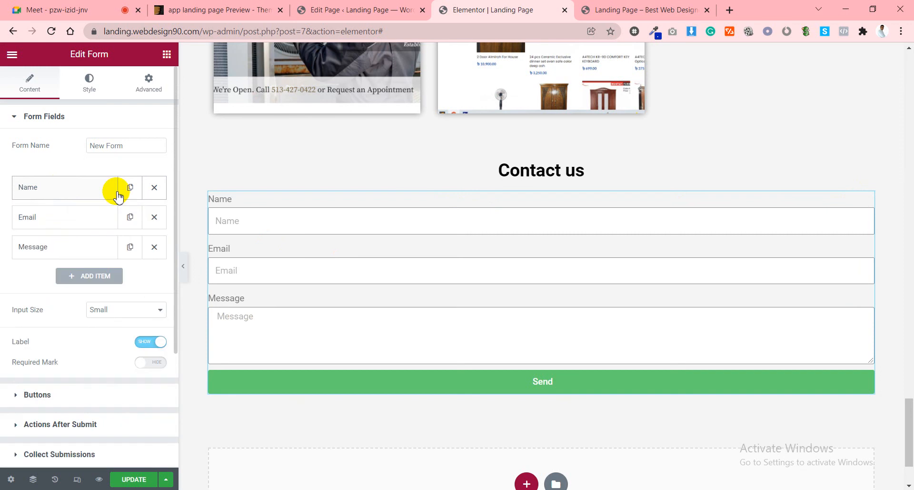
pyautogui.click(130, 188)
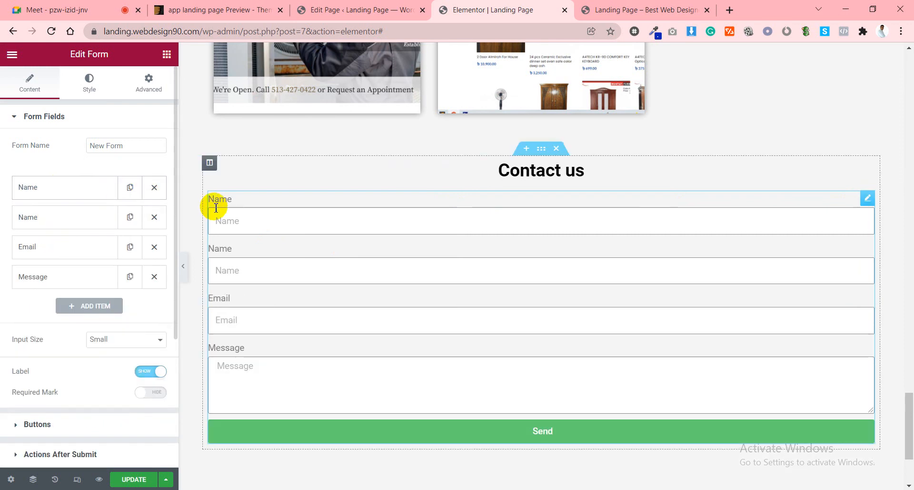
pyautogui.click(86, 195)
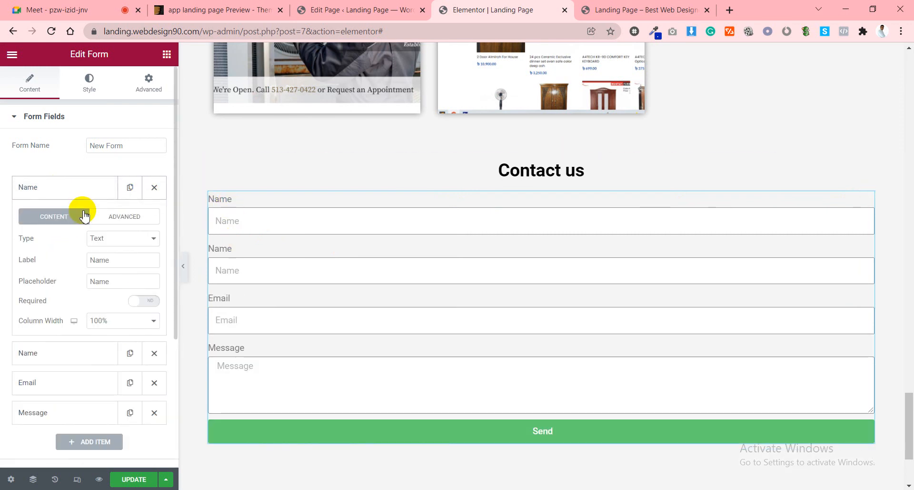
pyautogui.moveTo(120, 260); pyautogui.dragTo(94, 266)
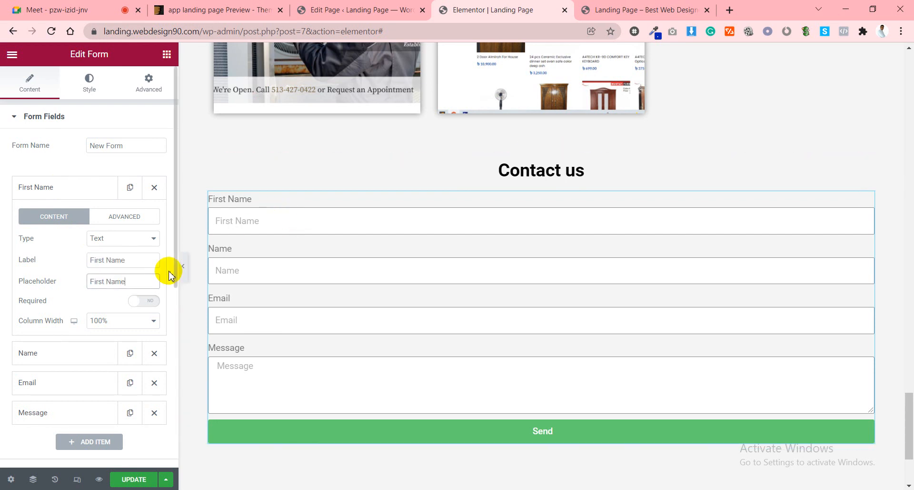
pyautogui.click(242, 223)
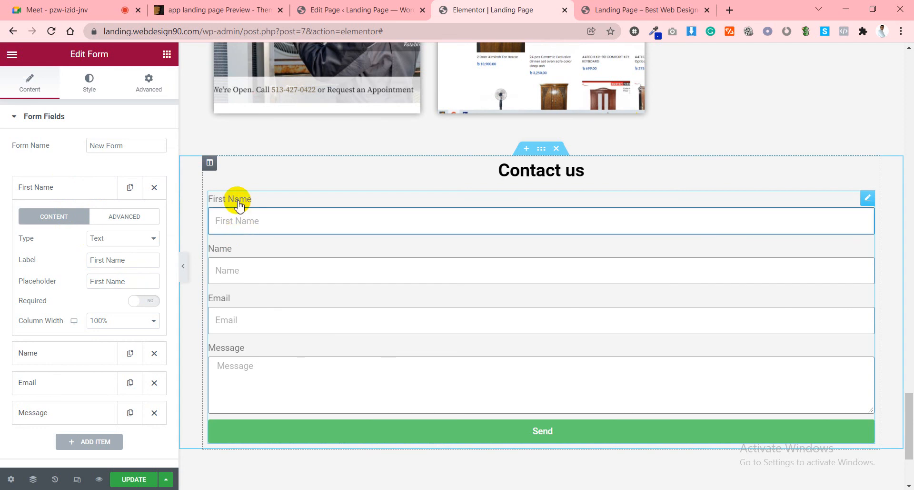
pyautogui.click(78, 191)
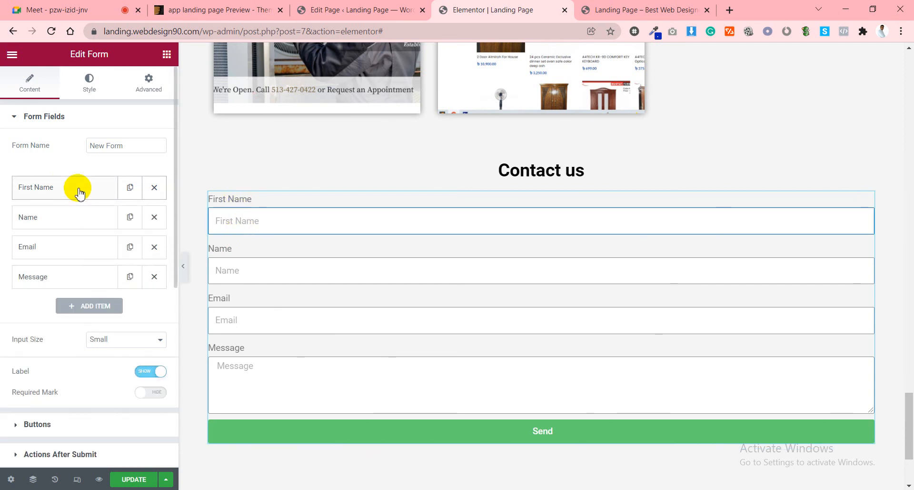
# Change the second copy's label and placeholder to Last Name.
pyautogui.click(81, 218)
pyautogui.click(91, 291)
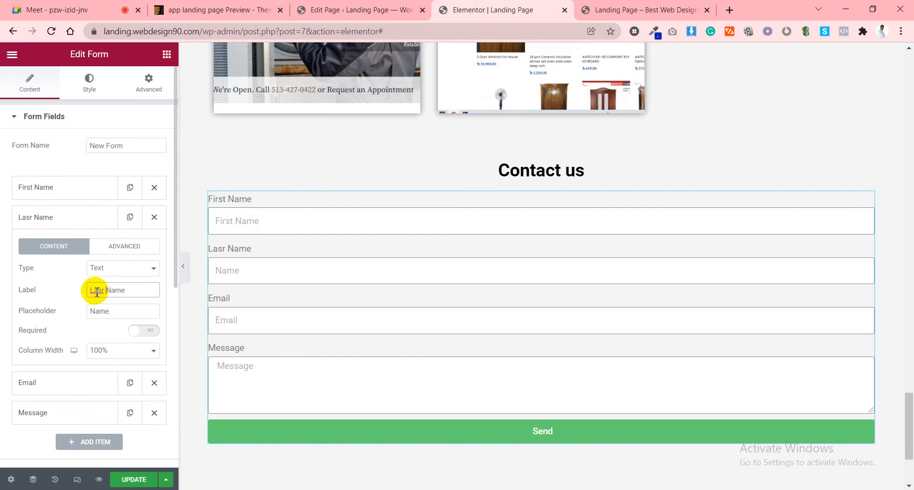
pyautogui.rightClick(98, 291)
pyautogui.click(112, 298)
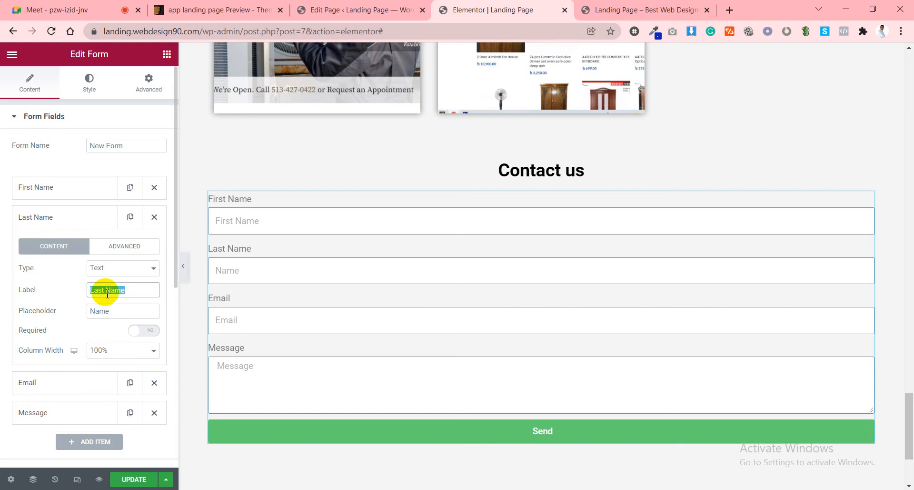
pyautogui.click(106, 311)
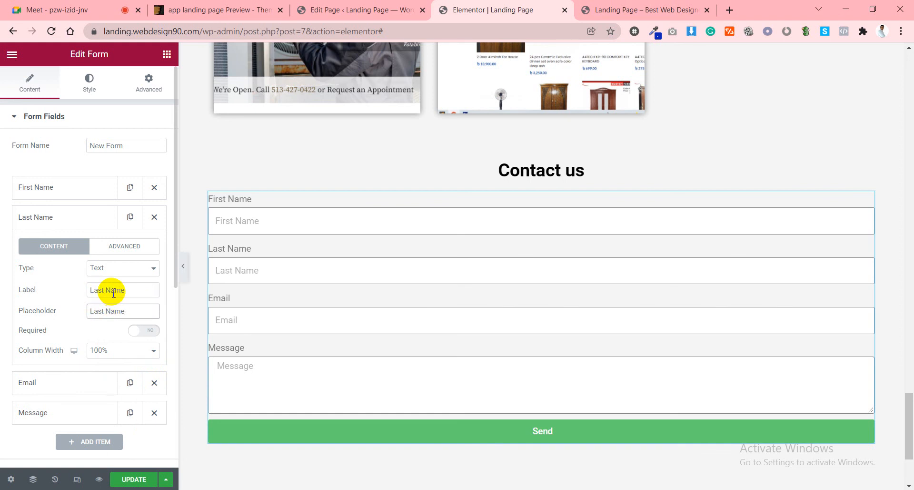
pyautogui.click(83, 226)
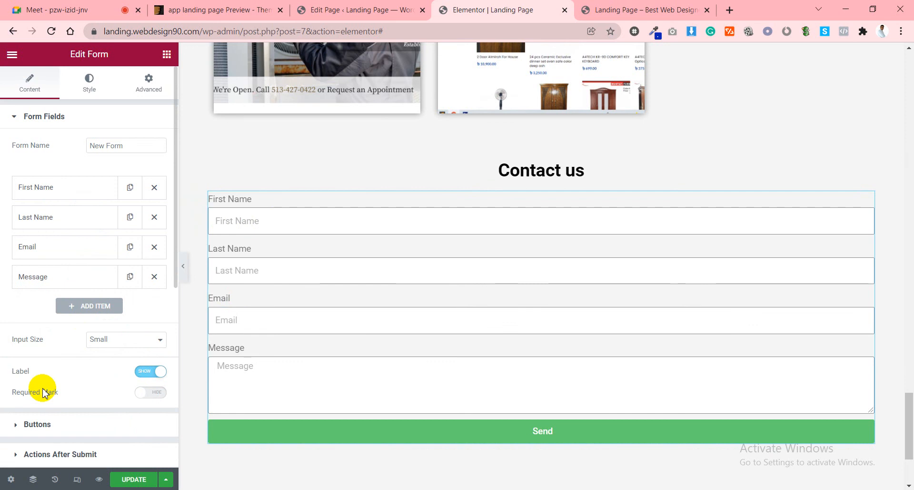
# Hide the form field labels and set First Name and Last Name to half width side by side.
pyautogui.click(157, 377)
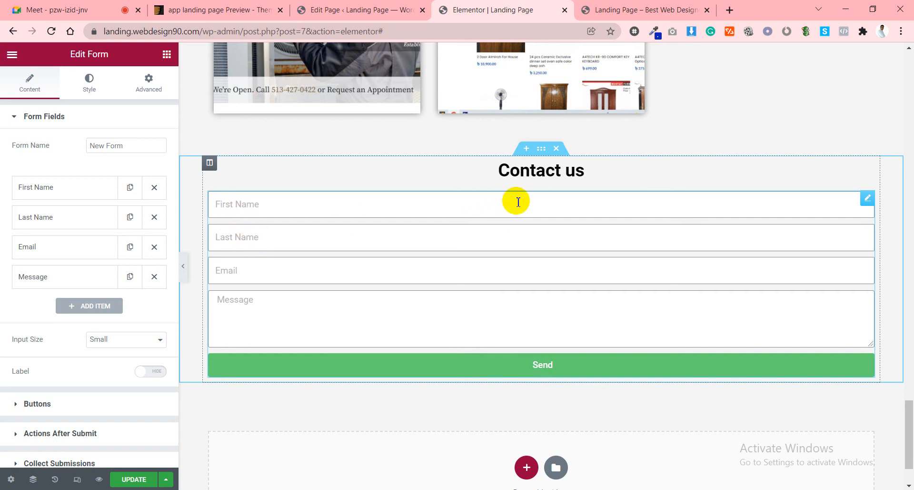
pyautogui.click(56, 188)
pyautogui.scroll(-3, 57, 285)
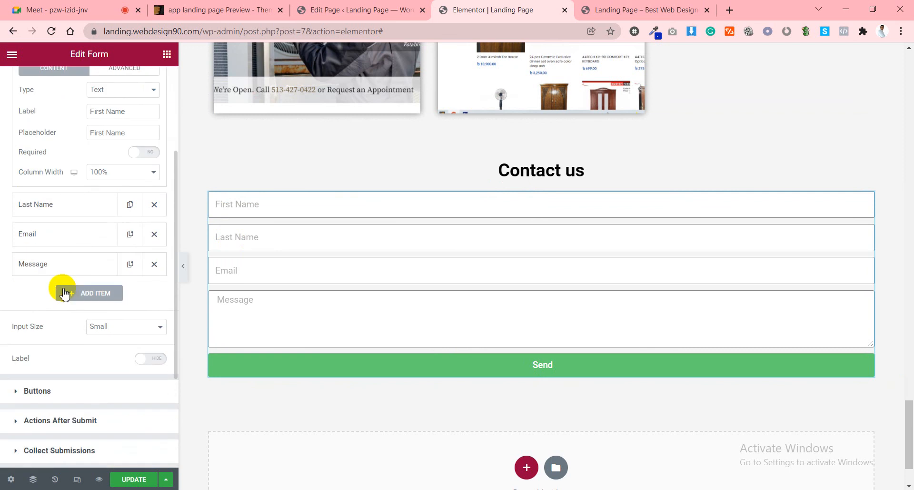
pyautogui.click(104, 174)
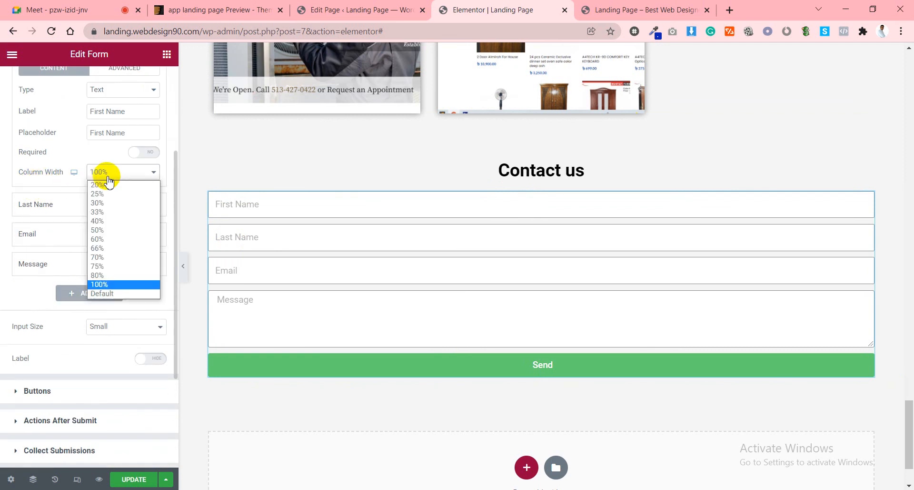
pyautogui.click(97, 230)
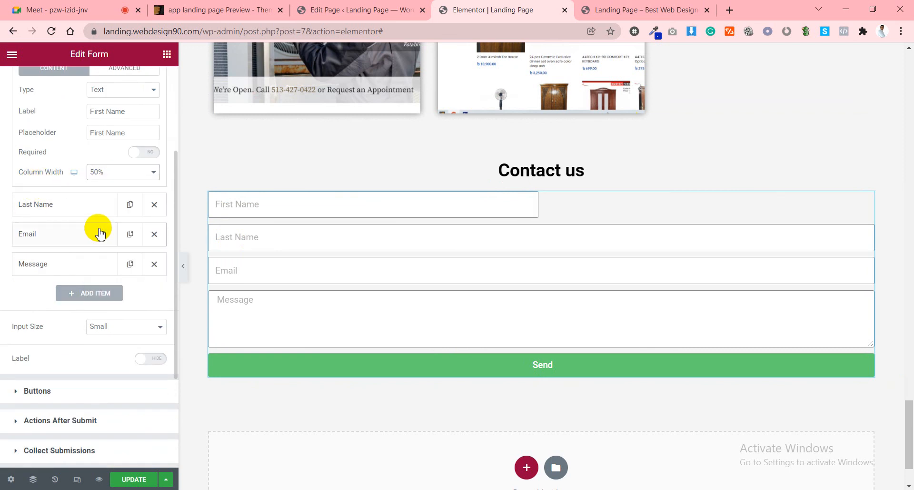
pyautogui.click(220, 203)
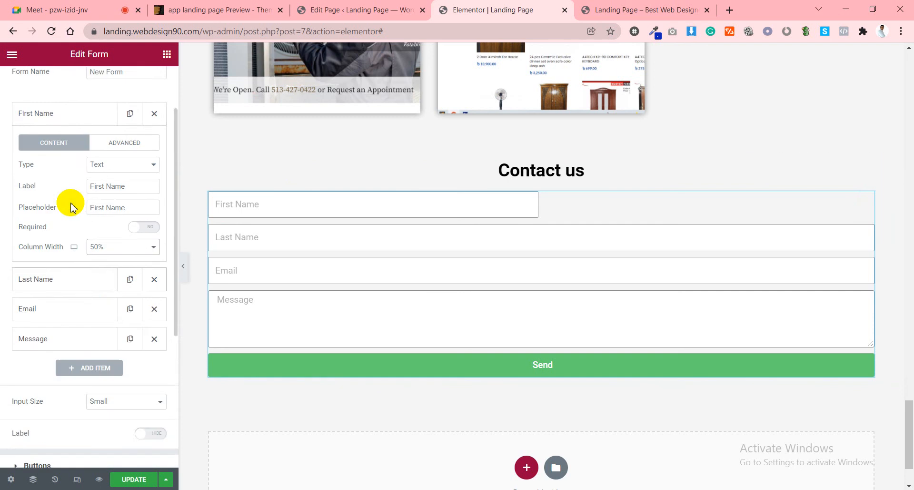
pyautogui.click(71, 186)
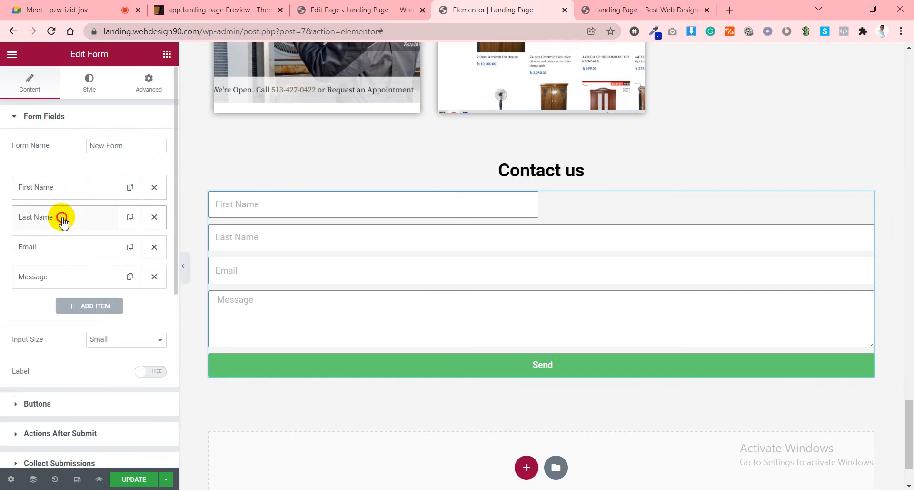
pyautogui.click(62, 217)
pyautogui.click(107, 350)
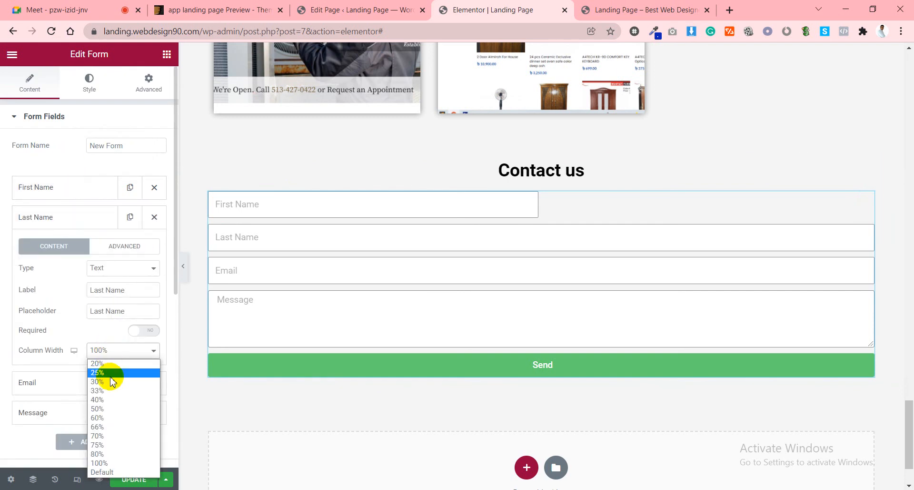
pyautogui.click(99, 409)
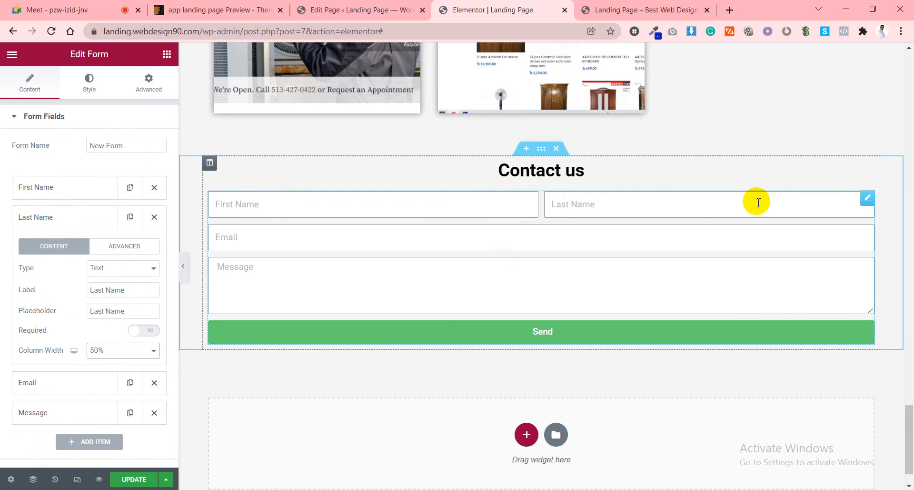
pyautogui.click(66, 217)
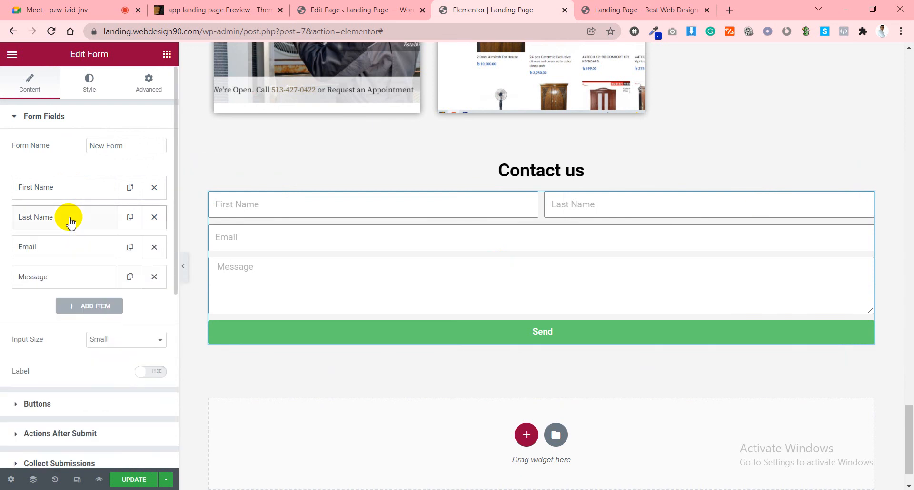
# Set the Email field's column width to half width.
pyautogui.click(49, 248)
pyautogui.click(98, 379)
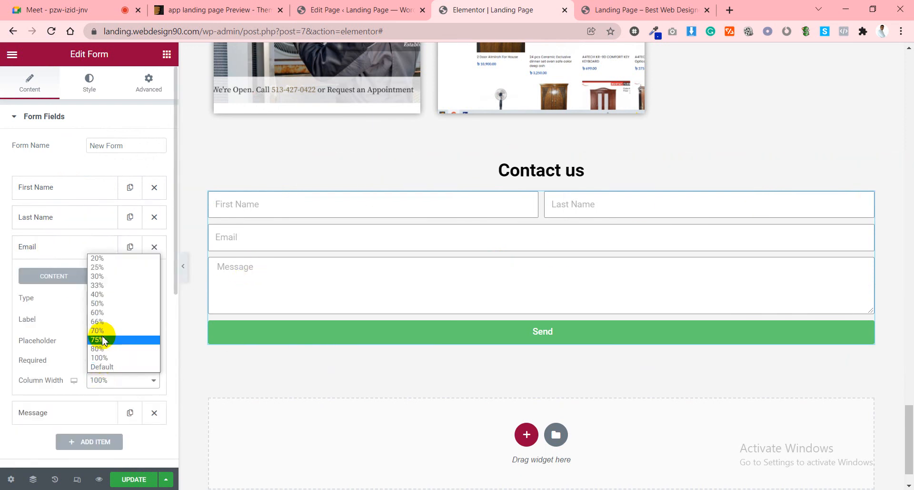
pyautogui.click(105, 304)
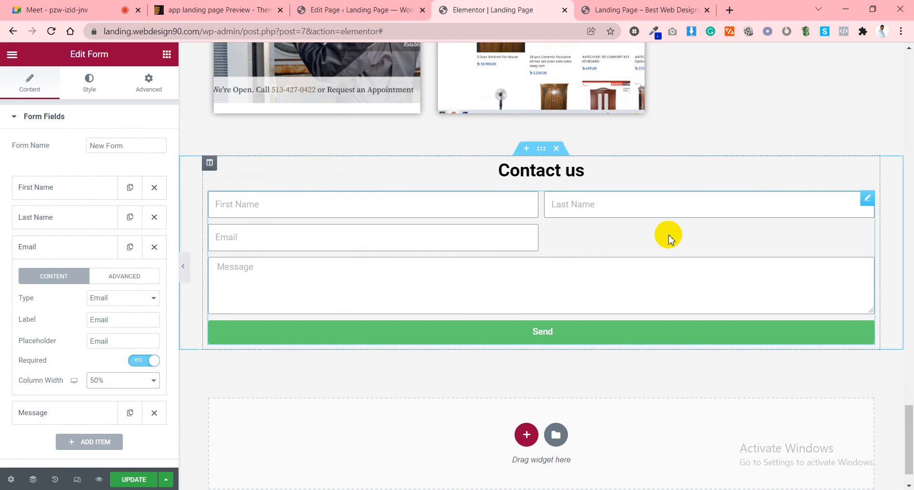
pyautogui.click(45, 247)
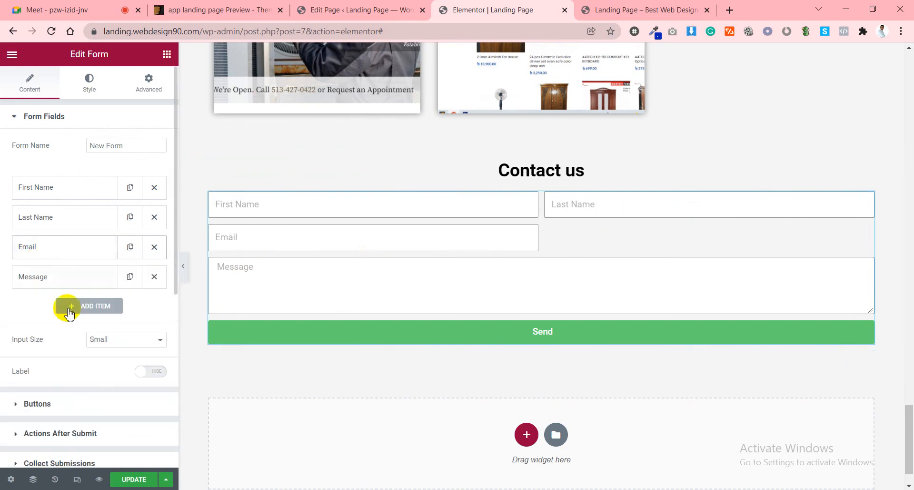
# Add a required Number field with placeholder Phone Number at 50% column width.
pyautogui.click(92, 309)
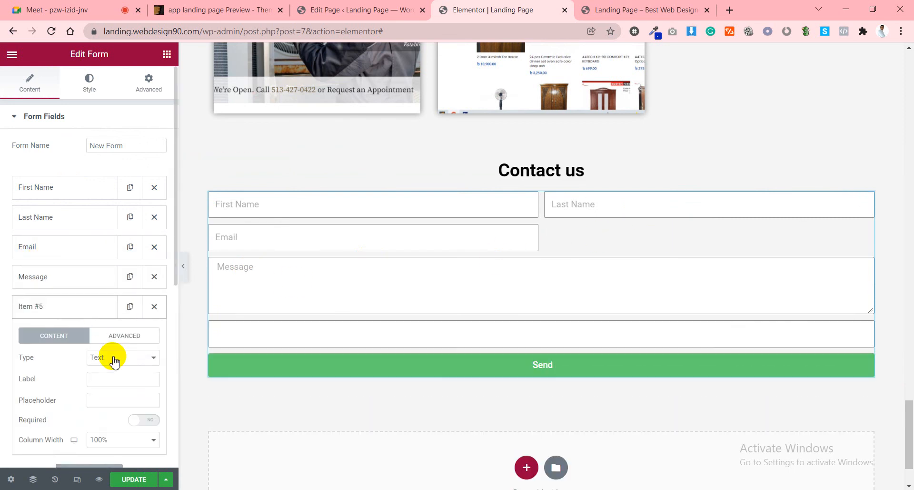
pyautogui.scroll(-3, 111, 357)
pyautogui.click(113, 209)
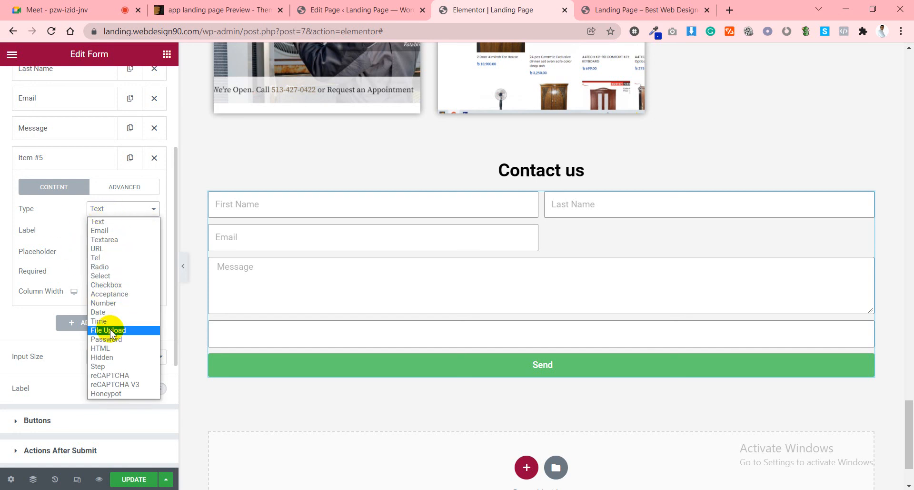
pyautogui.click(107, 302)
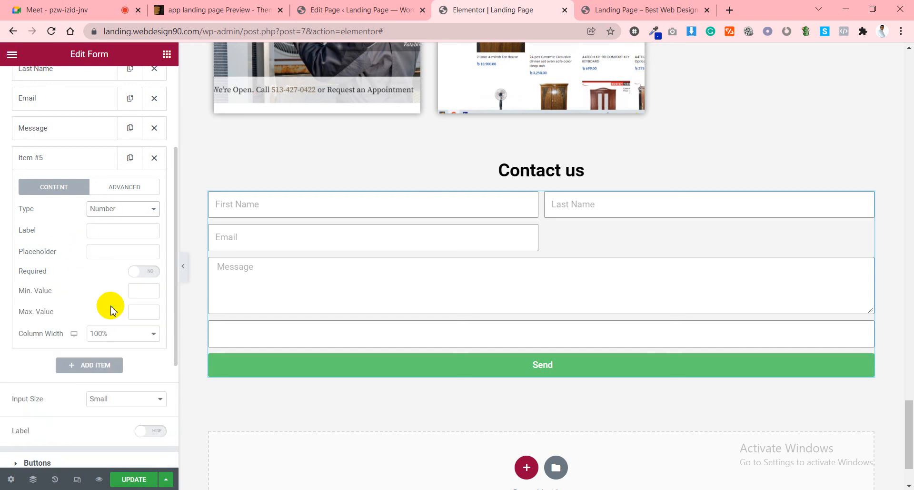
pyautogui.click(110, 257)
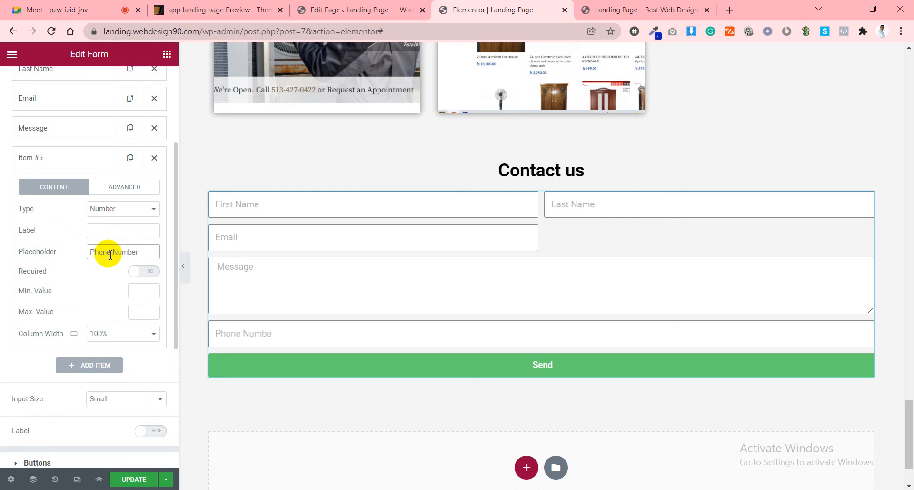
pyautogui.click(143, 273)
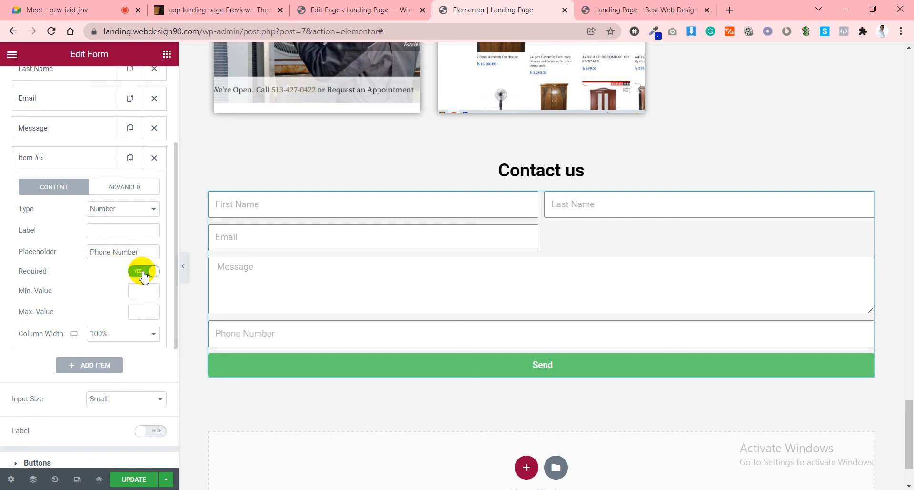
pyautogui.click(62, 158)
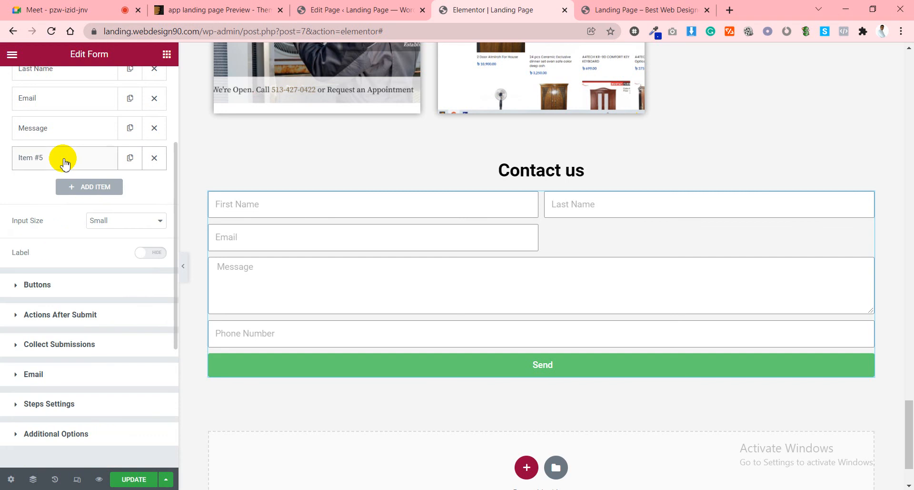
pyautogui.click(36, 152)
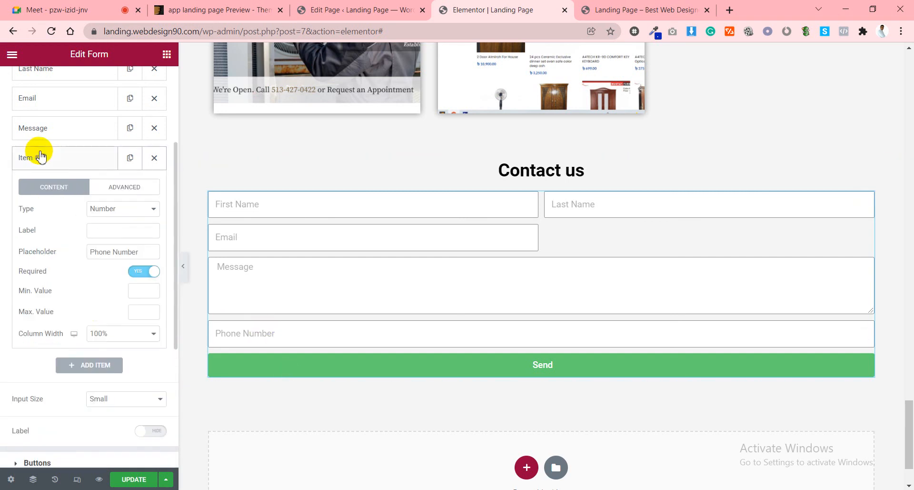
pyautogui.click(116, 339)
pyautogui.click(106, 398)
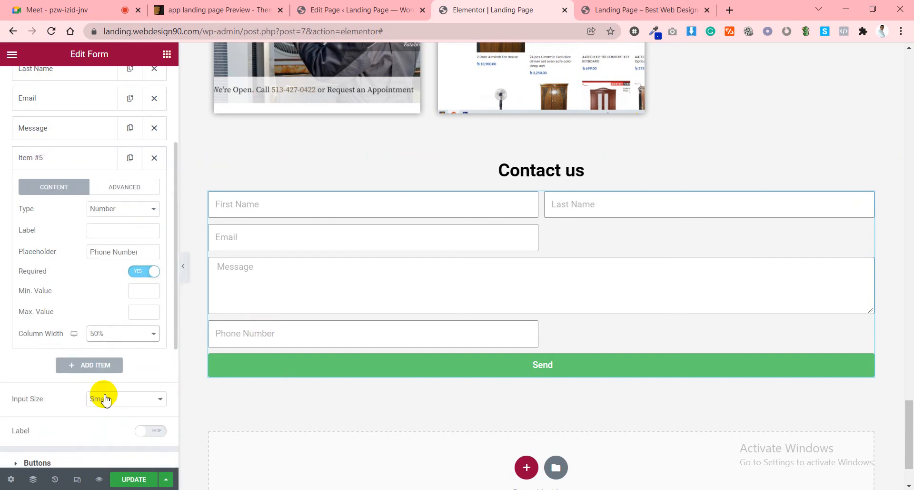
pyautogui.click(70, 155)
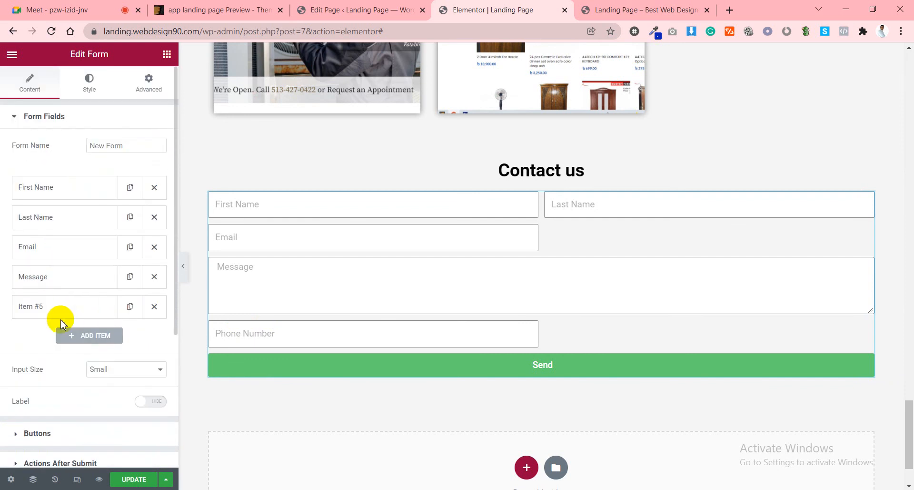
# Move the phone field above Message and set its label to Phone Number.
pyautogui.moveTo(61, 307); pyautogui.dragTo(66, 279)
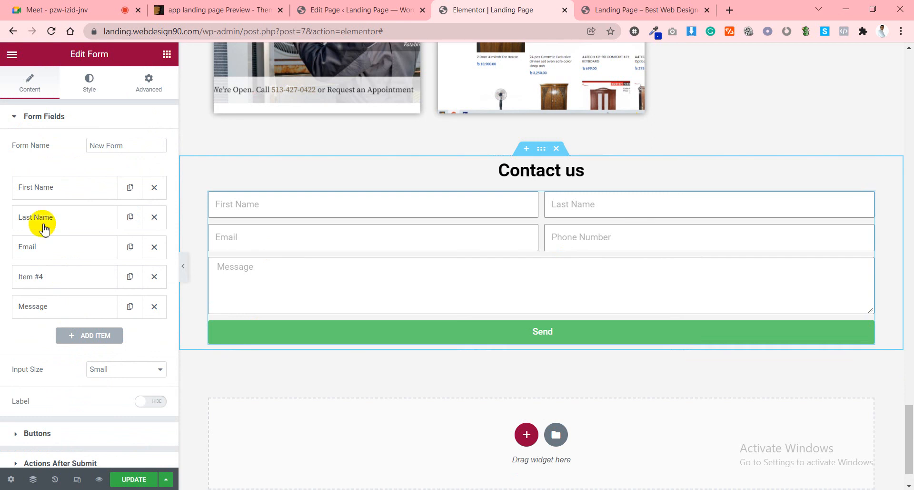
pyautogui.click(56, 186)
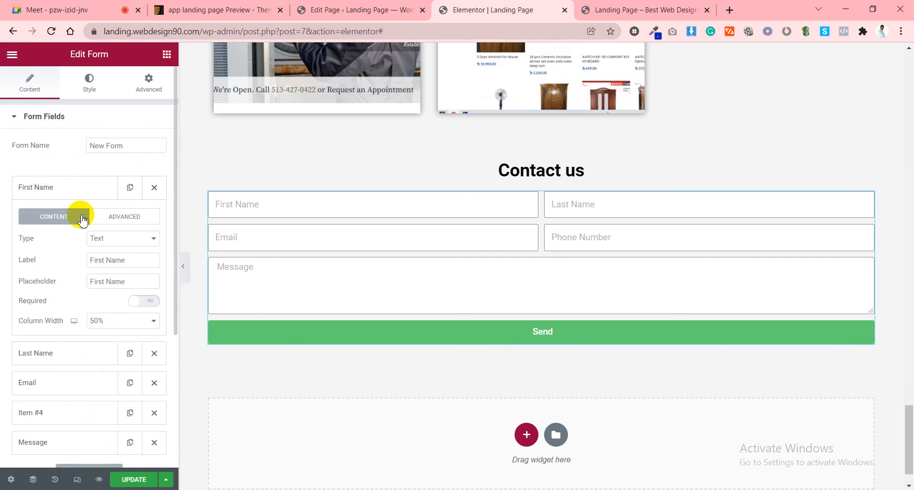
pyautogui.click(77, 185)
pyautogui.click(76, 215)
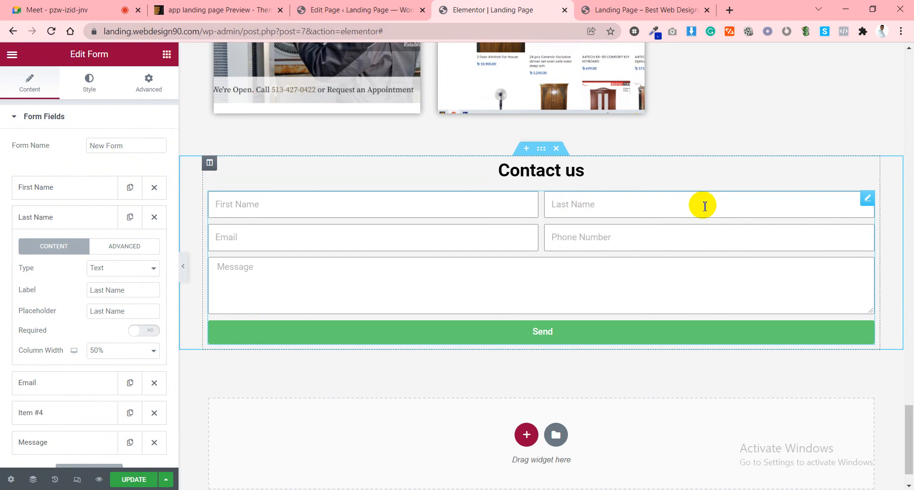
pyautogui.click(69, 218)
pyautogui.click(65, 247)
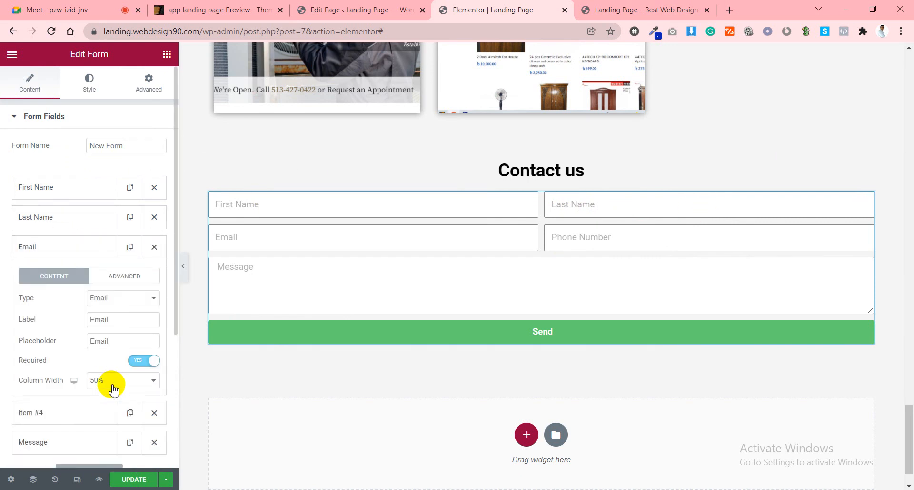
pyautogui.click(79, 242)
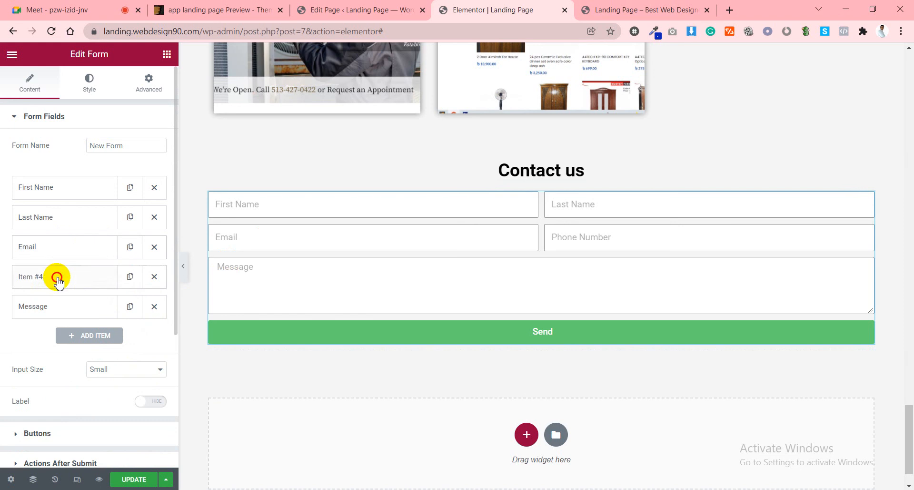
pyautogui.click(57, 277)
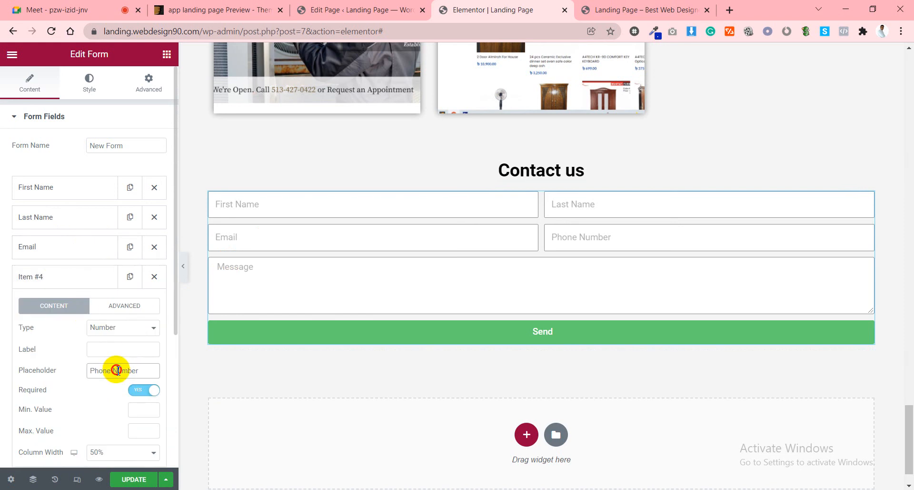
pyautogui.click(117, 349)
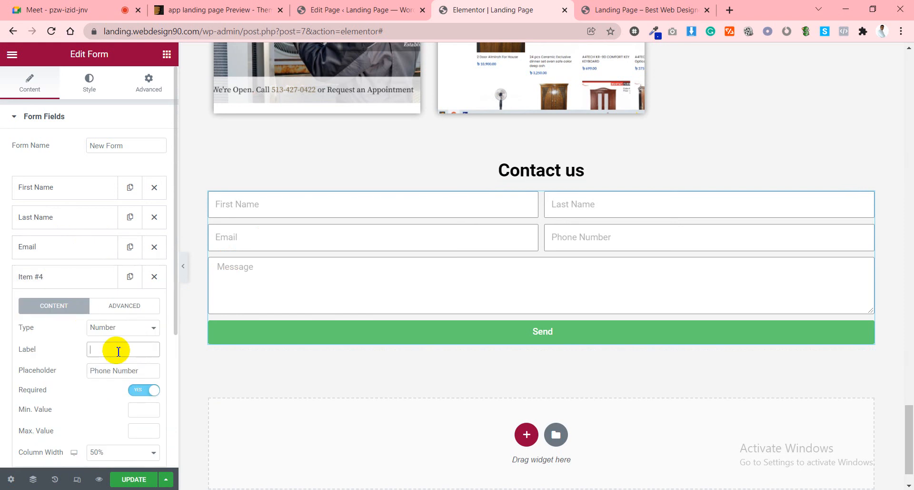
pyautogui.write('Phone Number')
pyautogui.click(93, 282)
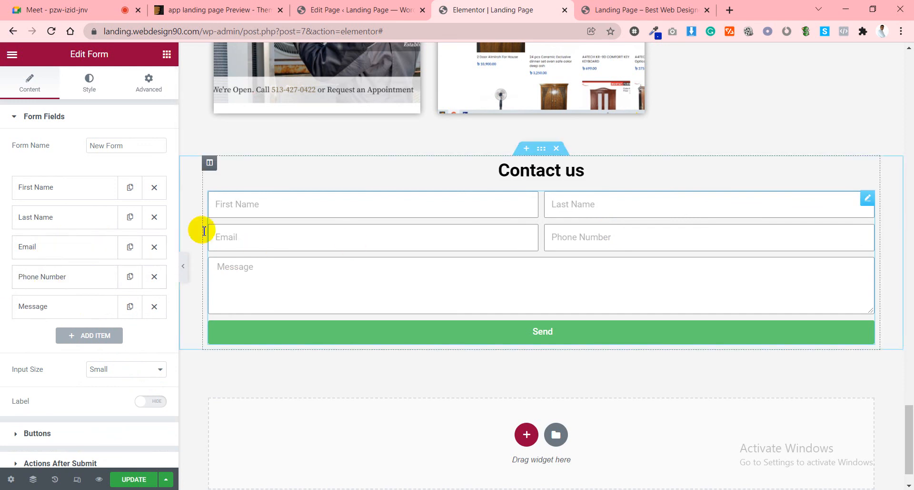
# Make the First Name and Email fields required.
pyautogui.click(45, 312)
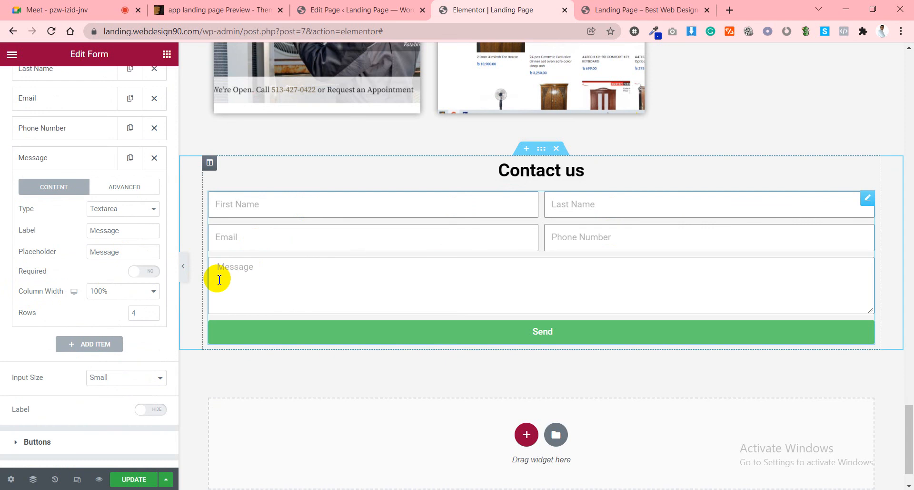
pyautogui.click(82, 162)
pyautogui.scroll(3, 96, 181)
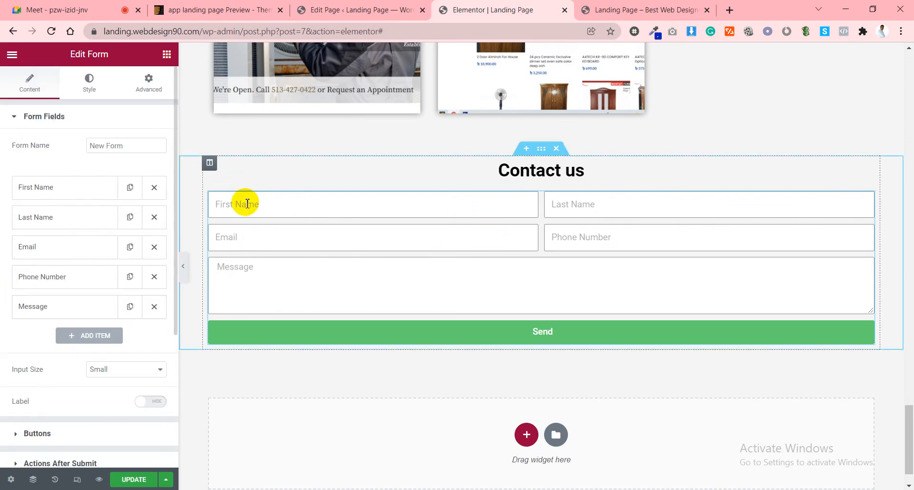
pyautogui.click(97, 188)
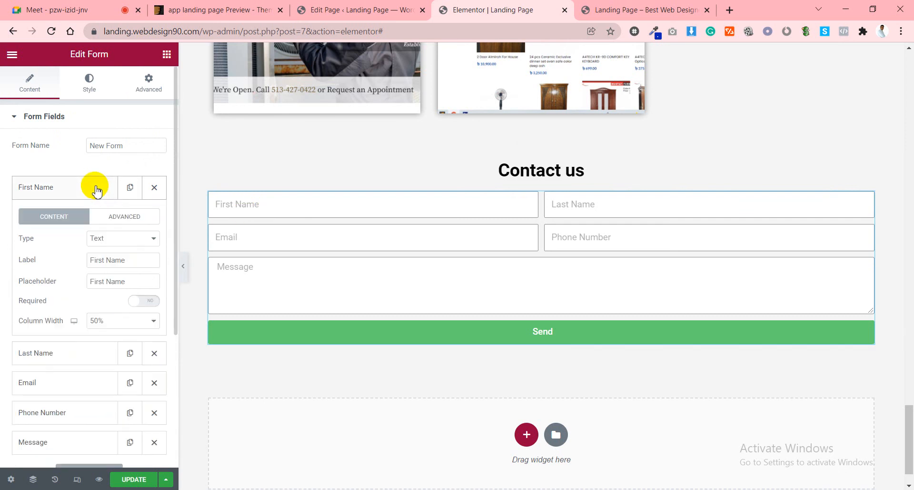
pyautogui.click(152, 301)
pyautogui.click(66, 188)
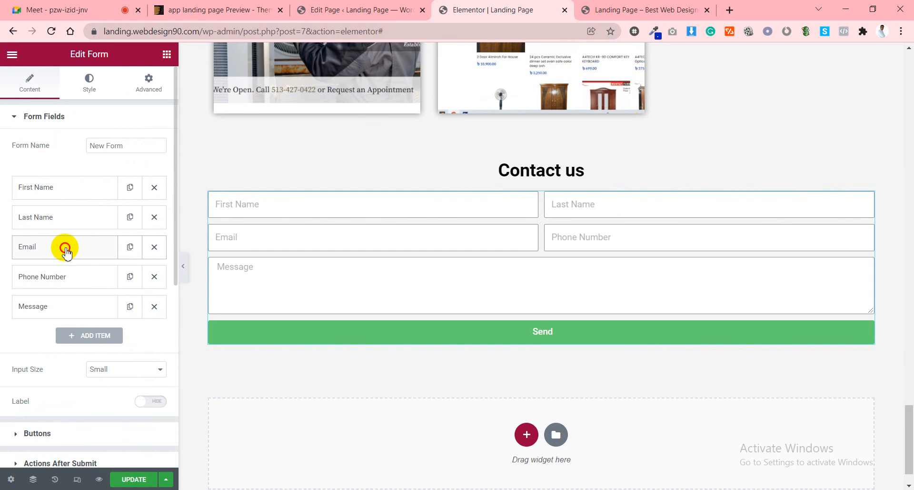
pyautogui.click(66, 247)
pyautogui.click(145, 360)
pyautogui.click(52, 248)
pyautogui.click(71, 278)
pyautogui.click(78, 283)
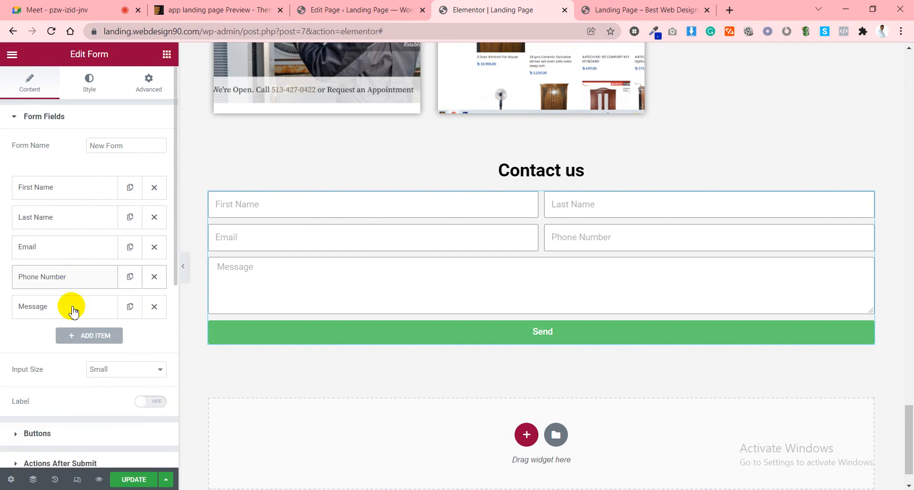
pyautogui.click(92, 306)
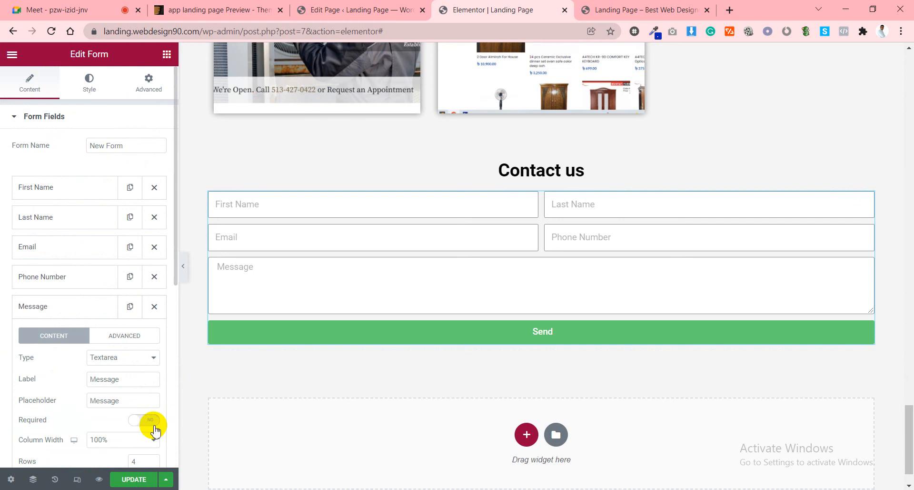
pyautogui.click(85, 308)
pyautogui.scroll(-3, 88, 310)
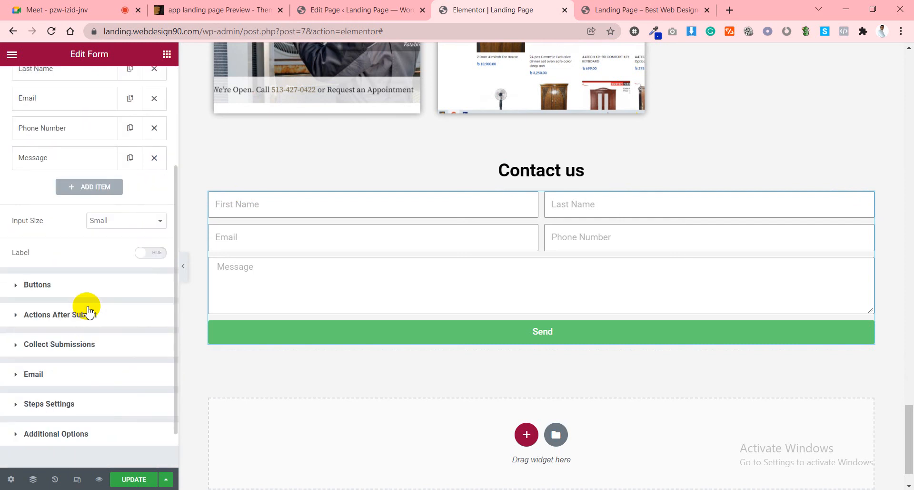
# Keep the submit button full width, set its size to Medium and its text to SEND NOW.
pyautogui.click(70, 286)
pyautogui.click(112, 204)
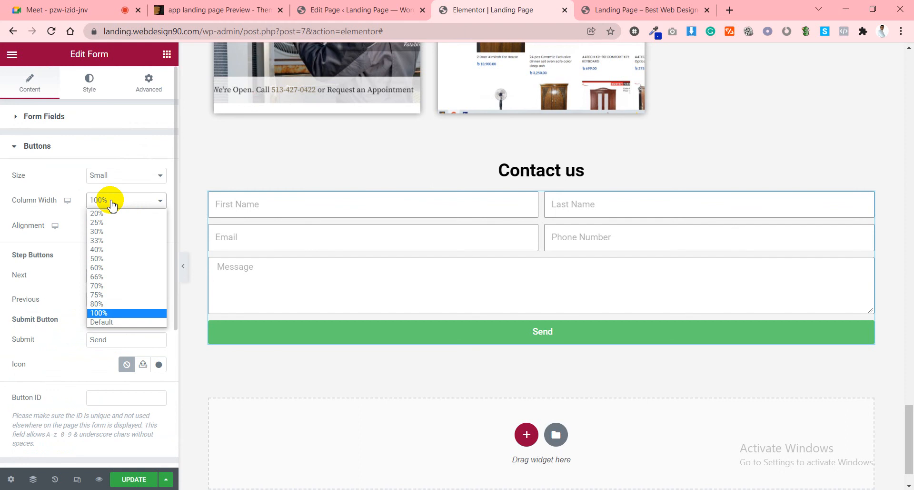
pyautogui.click(111, 200)
pyautogui.click(113, 175)
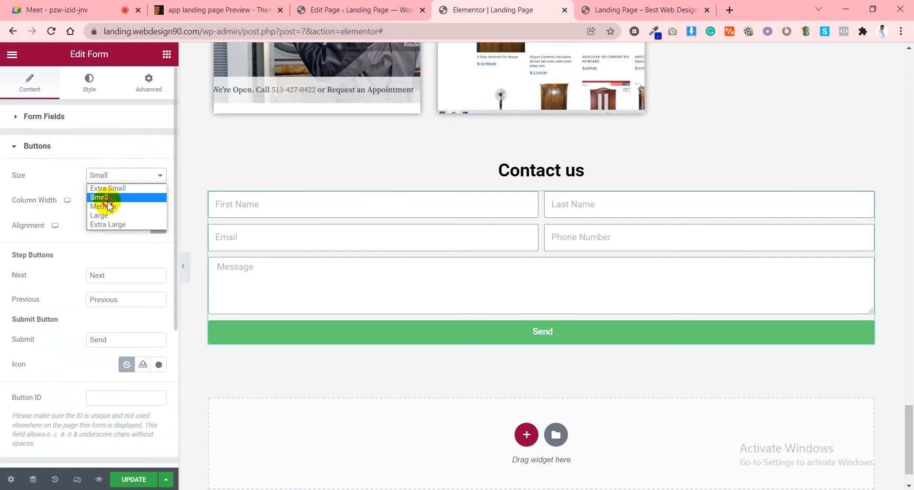
pyautogui.click(109, 206)
pyautogui.click(123, 346)
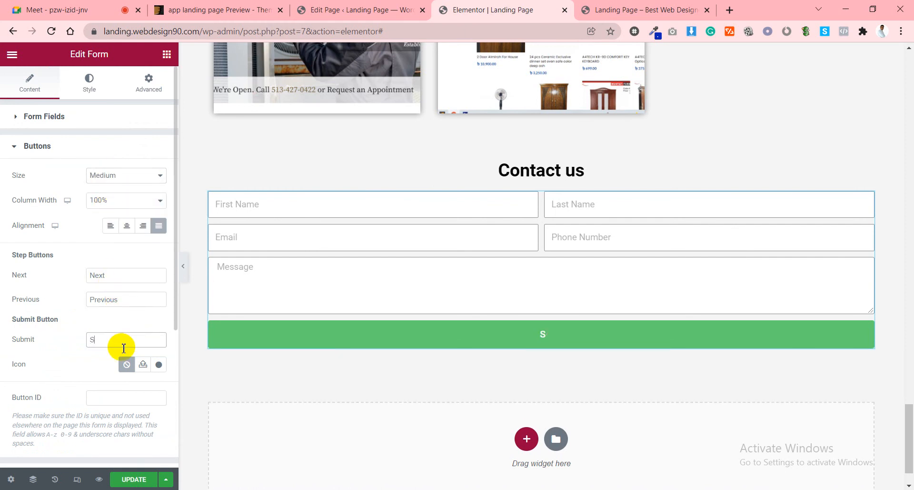
pyautogui.write('NOW')
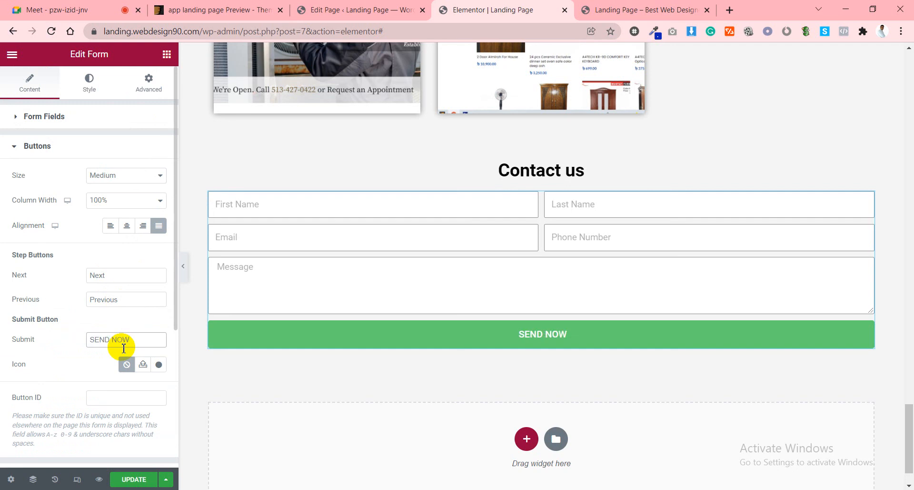
pyautogui.scroll(-3, 75, 249)
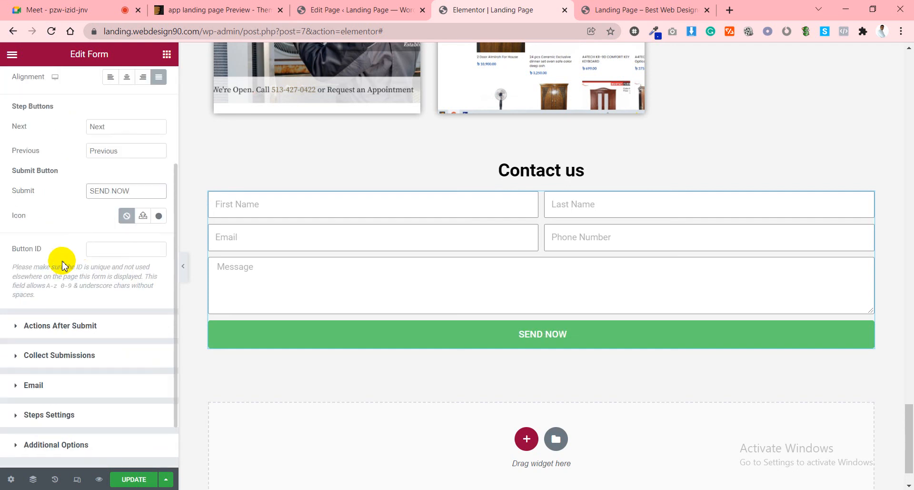
pyautogui.scroll(3, 62, 265)
pyautogui.click(45, 148)
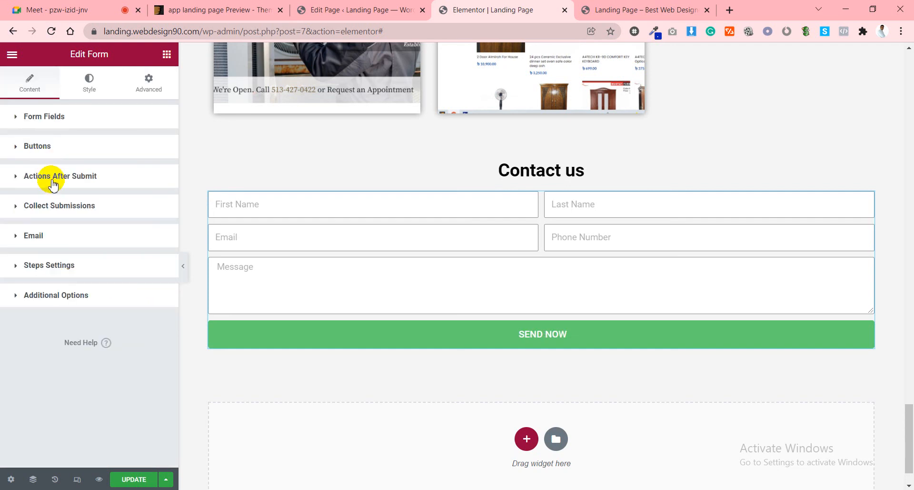
# Inspect the recipient address in the Email action's To field under Actions After Submit.
pyautogui.click(52, 183)
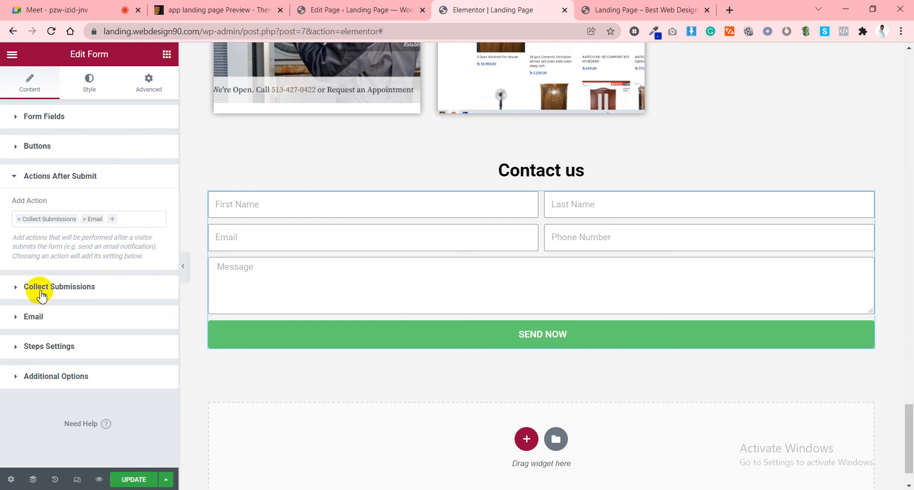
pyautogui.click(31, 313)
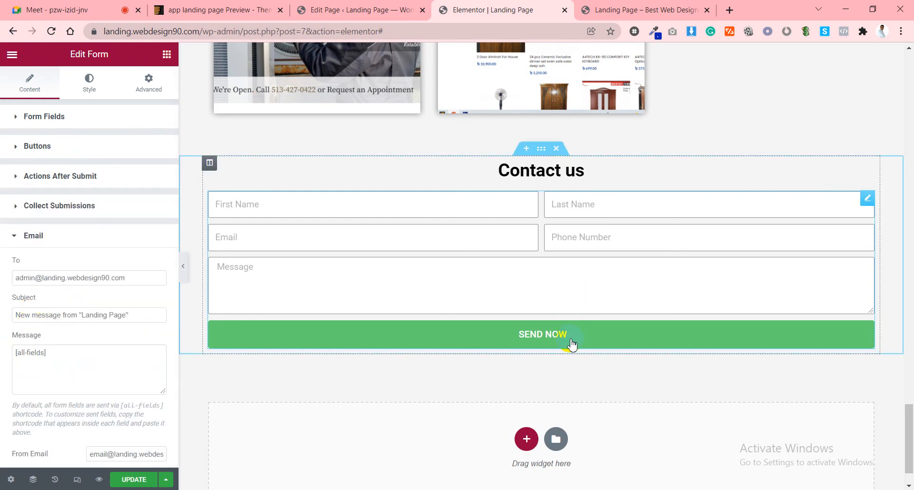
pyautogui.click(90, 278)
pyautogui.moveTo(90, 278); pyautogui.dragTo(7, 278)
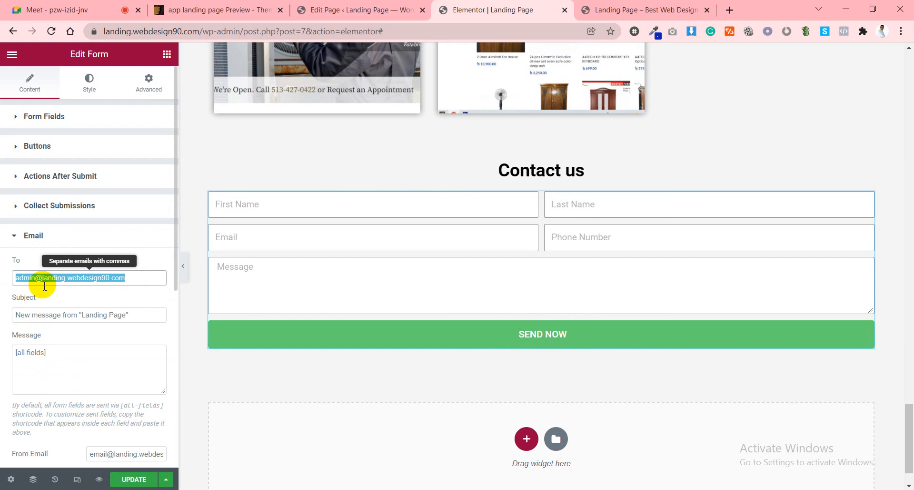
pyautogui.click(53, 301)
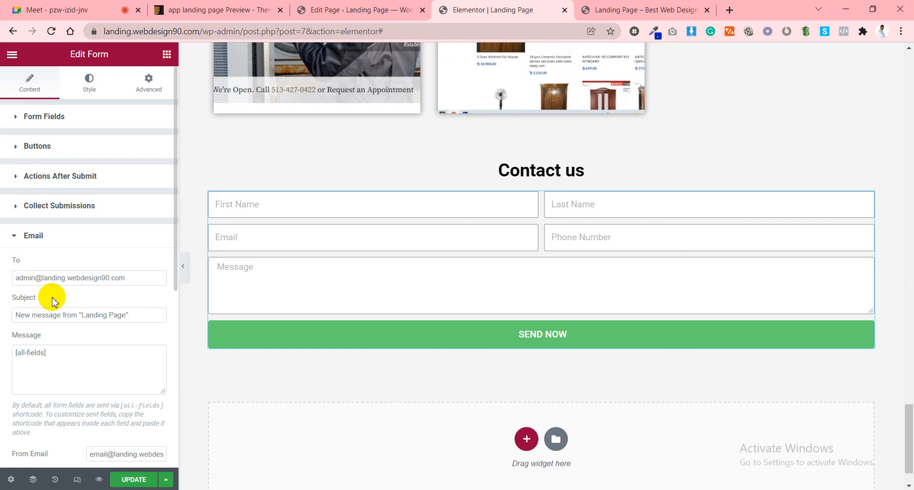
# Collapse the Email settings and switch to the live page preview tab.
pyautogui.click(47, 237)
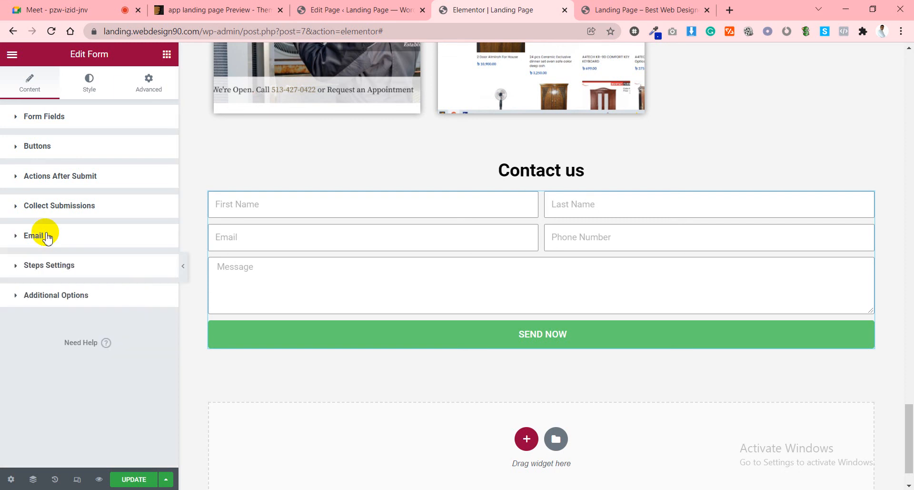
pyautogui.click(71, 236)
pyautogui.click(65, 235)
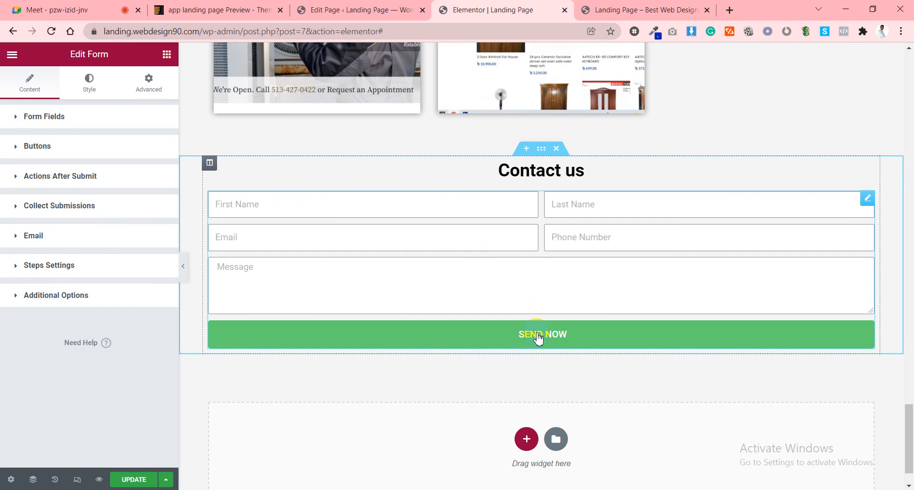
pyautogui.click(101, 234)
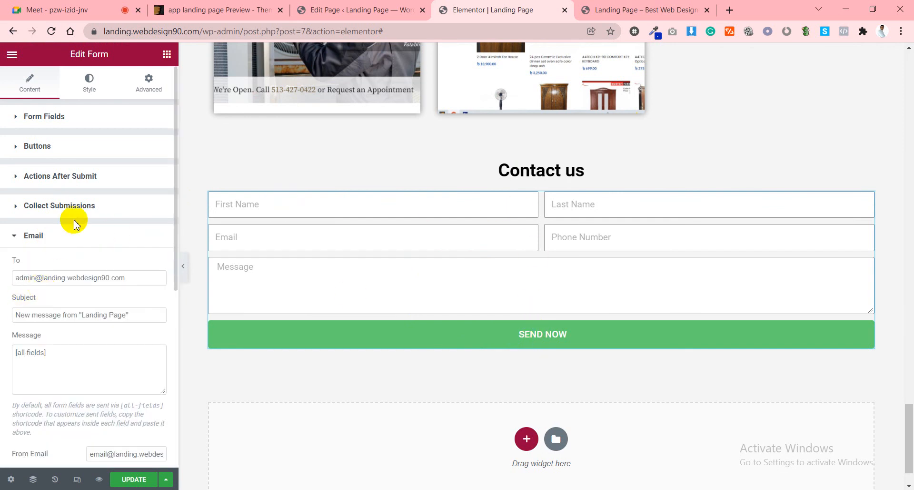
pyautogui.click(59, 240)
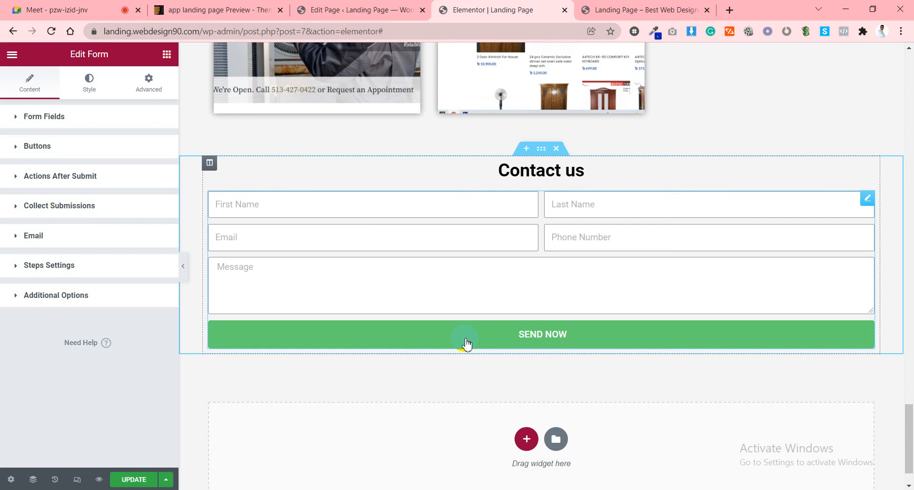
pyautogui.click(627, 9)
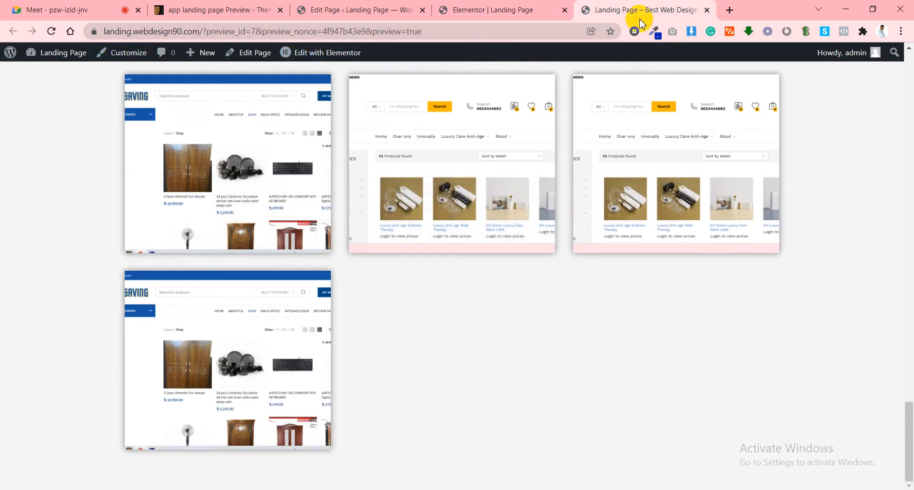
# Open the freelancingfreecare Facebook group page from the address bar and browse it.
pyautogui.click(548, 31)
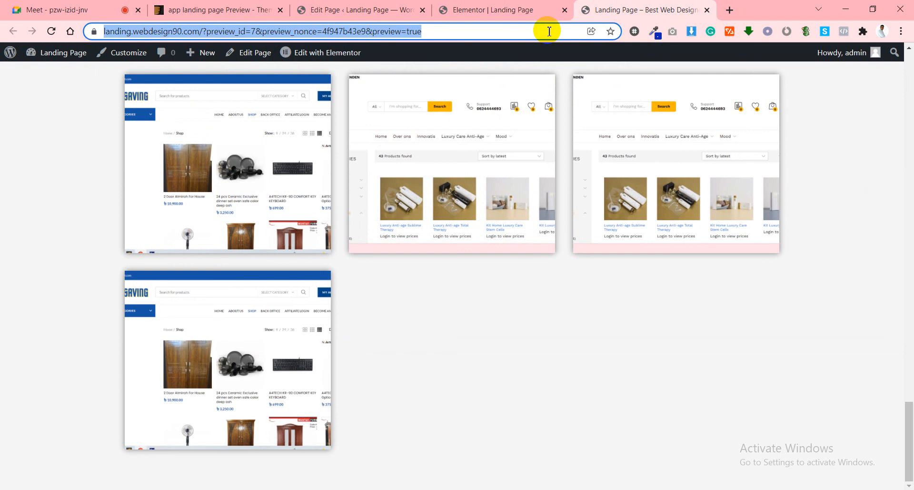
pyautogui.write('free')
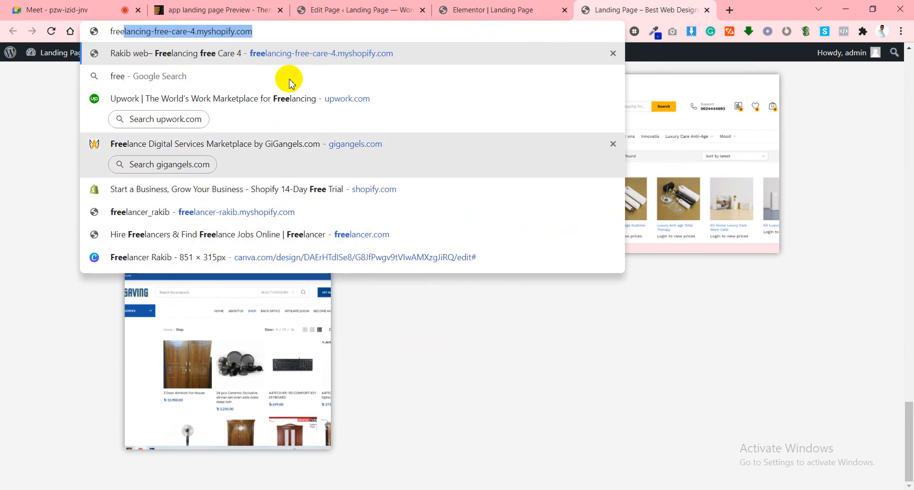
pyautogui.press('BackSpace')
pyautogui.press('BackSpace')
pyautogui.press('BackSpace')
pyautogui.press('BackSpace')
pyautogui.press('BackSpace')
pyautogui.write('face')
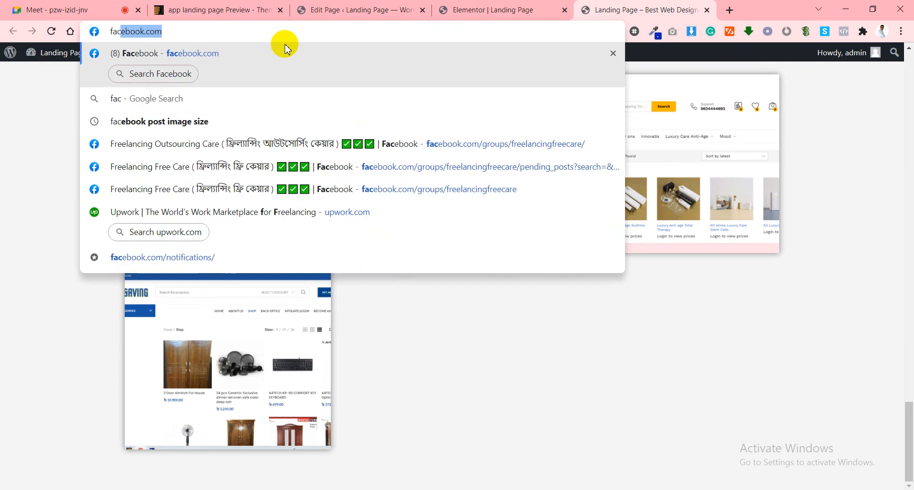
pyautogui.click(456, 167)
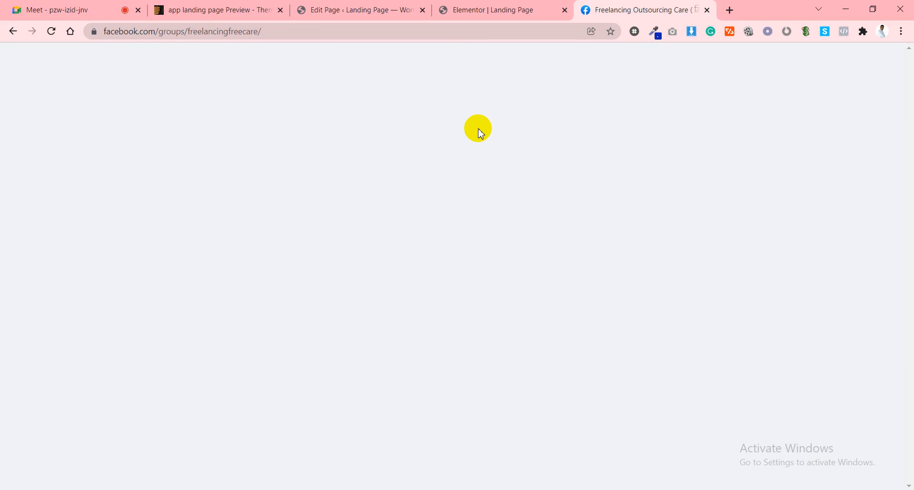
pyautogui.scroll(-3, 390, 179)
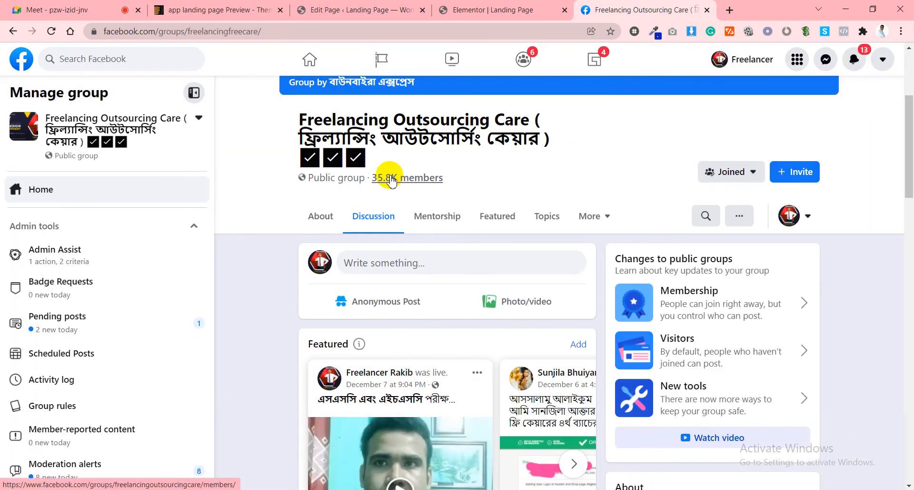
pyautogui.scroll(3, 391, 178)
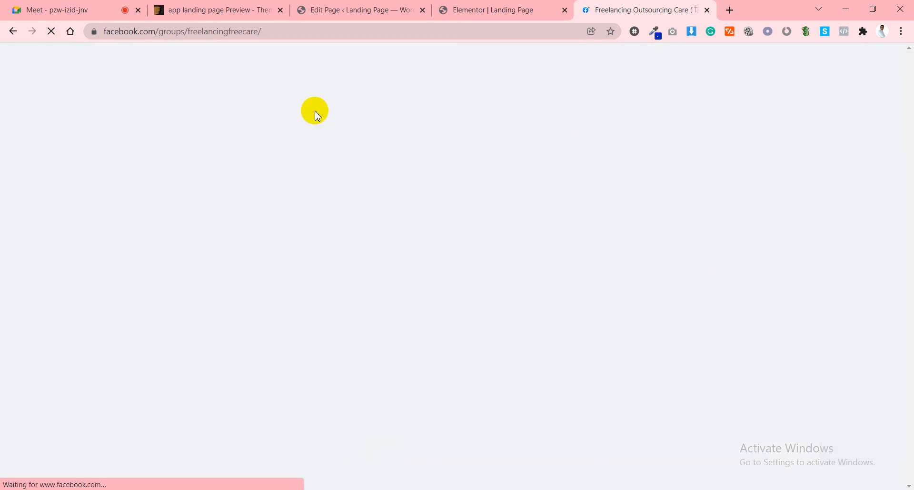
pyautogui.scroll(-4, 559, 247)
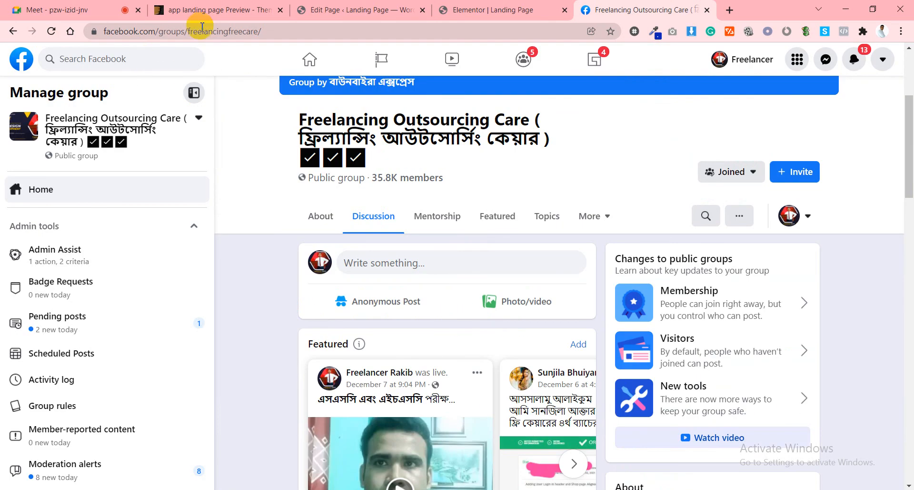
pyautogui.scroll(-2, 451, 259)
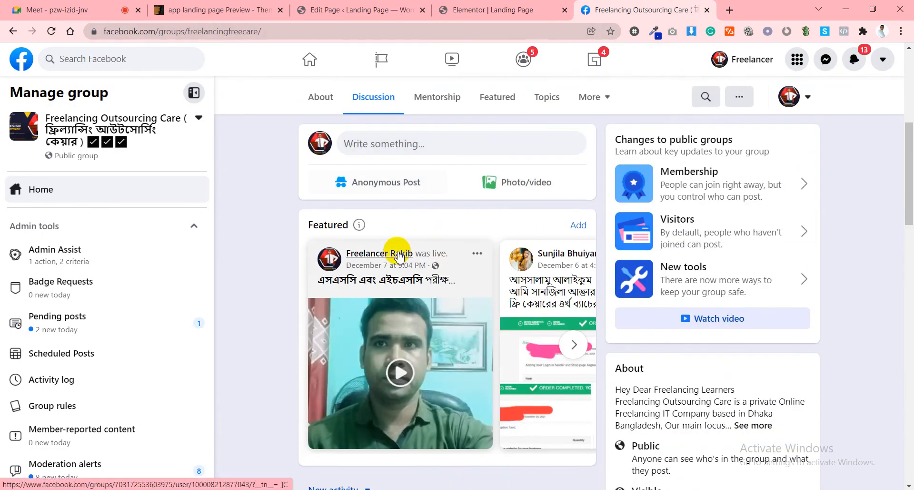
pyautogui.click(399, 255)
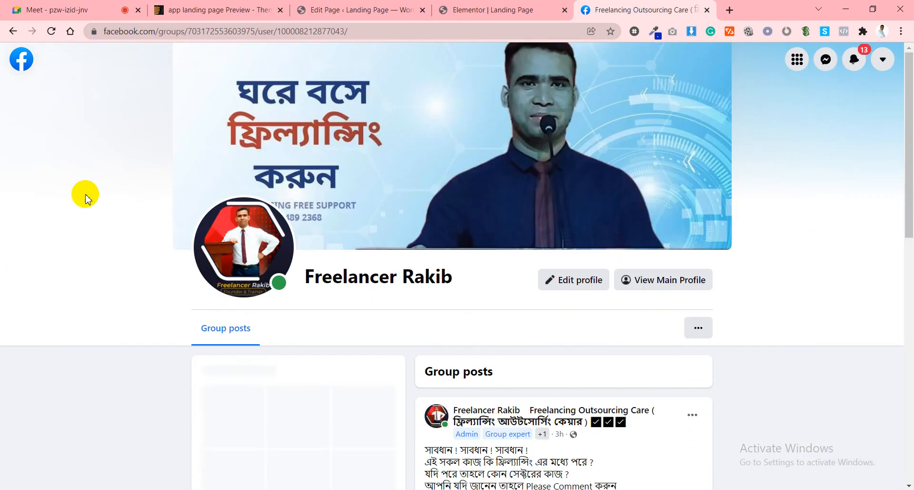
pyautogui.click(14, 32)
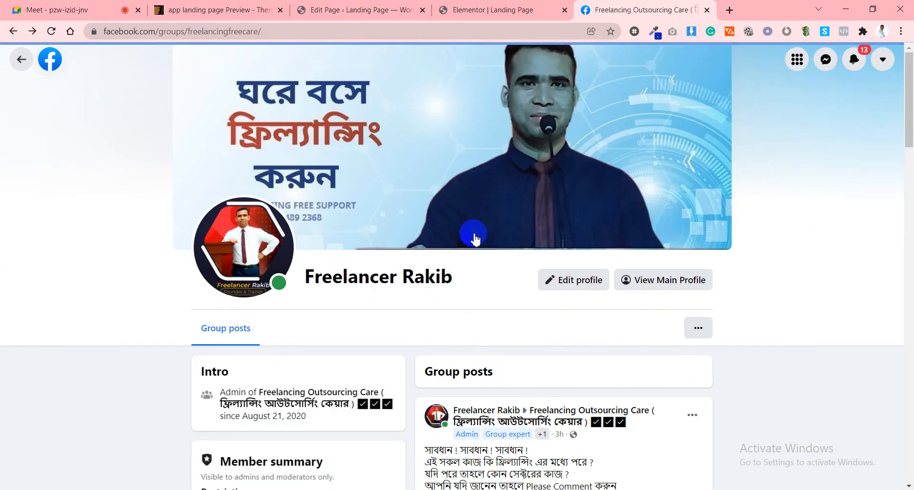
pyautogui.scroll(-5, 474, 235)
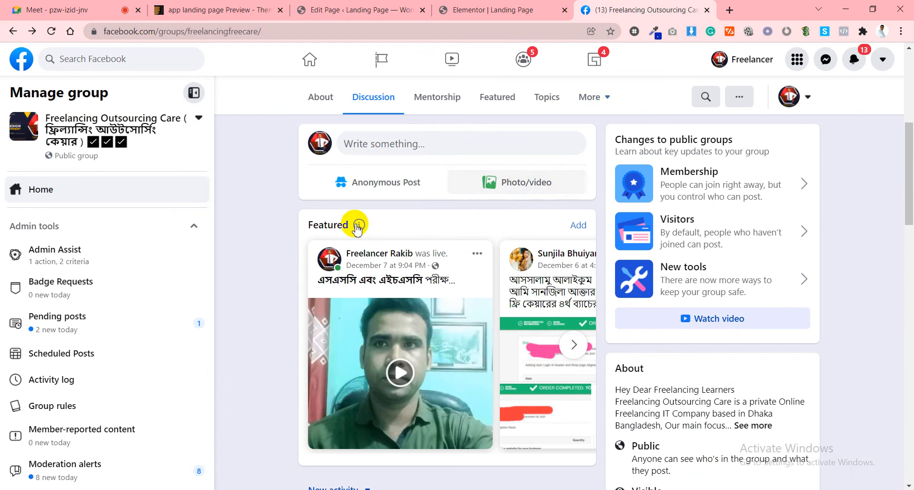
# Go to the Freelancing Outsourcing Care group, copy its URL, and return to the Elementor editor.
pyautogui.moveTo(101, 139)
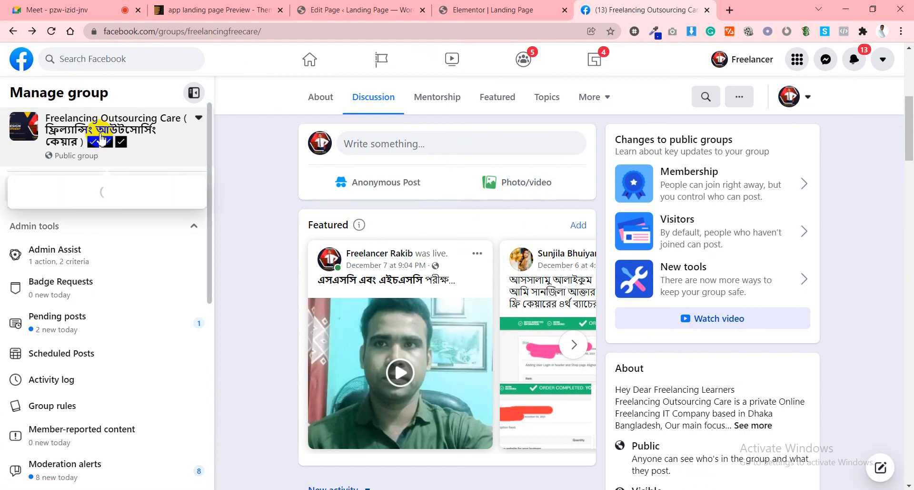
pyautogui.click(93, 119)
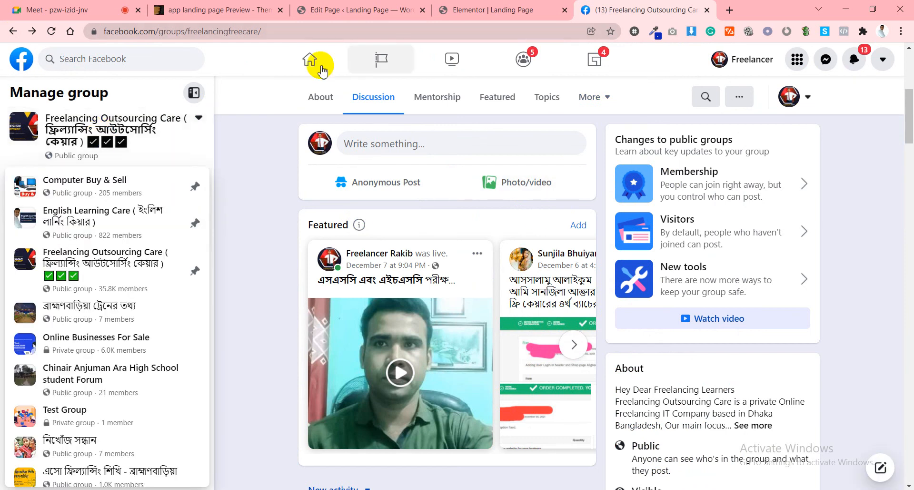
pyautogui.click(319, 66)
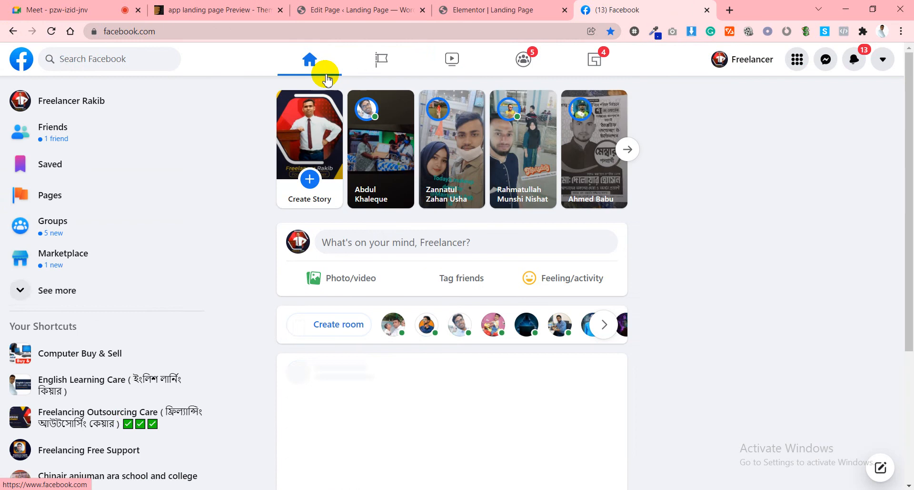
pyautogui.click(133, 415)
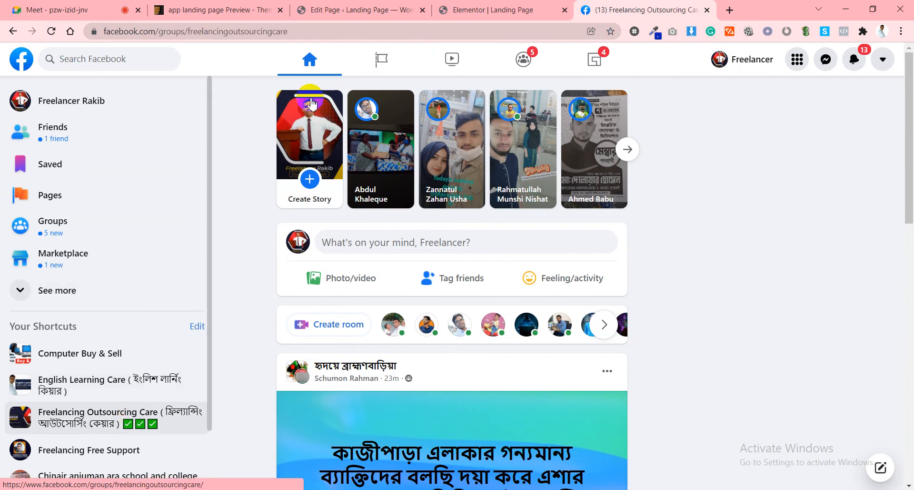
pyautogui.click(225, 32)
pyautogui.rightClick(222, 34)
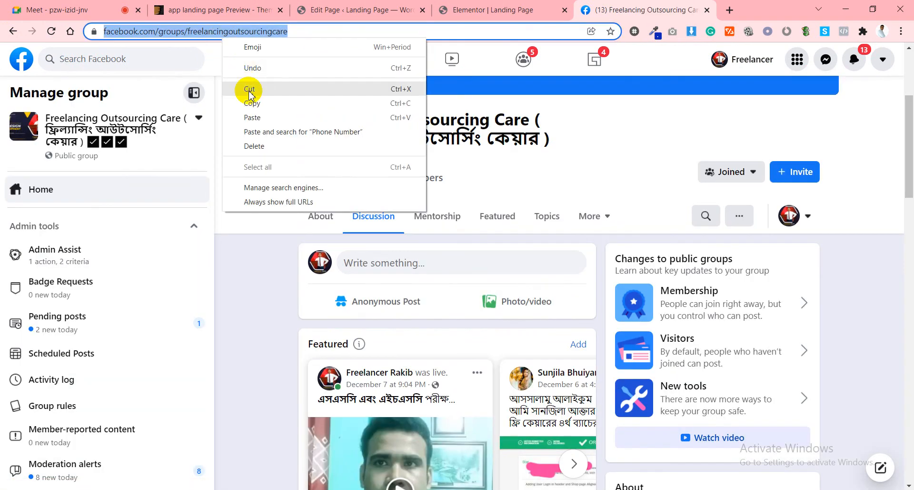
pyautogui.click(252, 106)
pyautogui.click(376, 9)
pyautogui.click(460, 10)
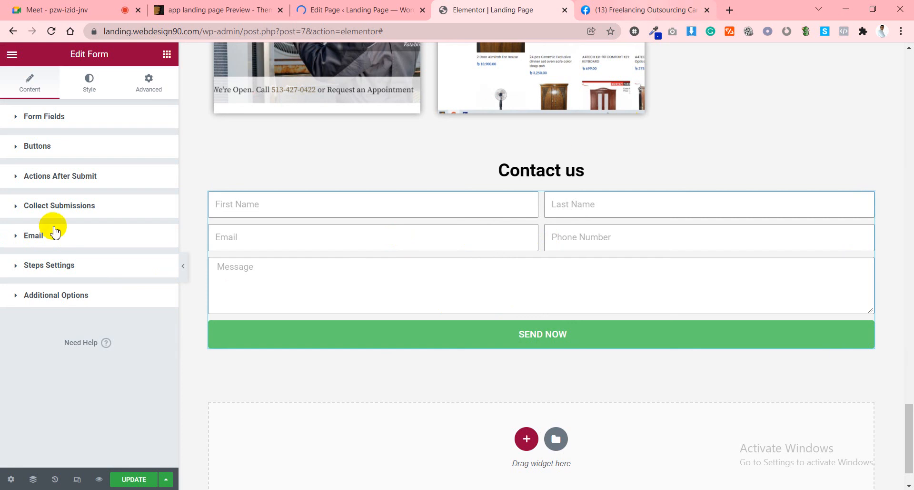
# Add a Redirect action targeting the copied Facebook group URL and update the page.
pyautogui.click(49, 183)
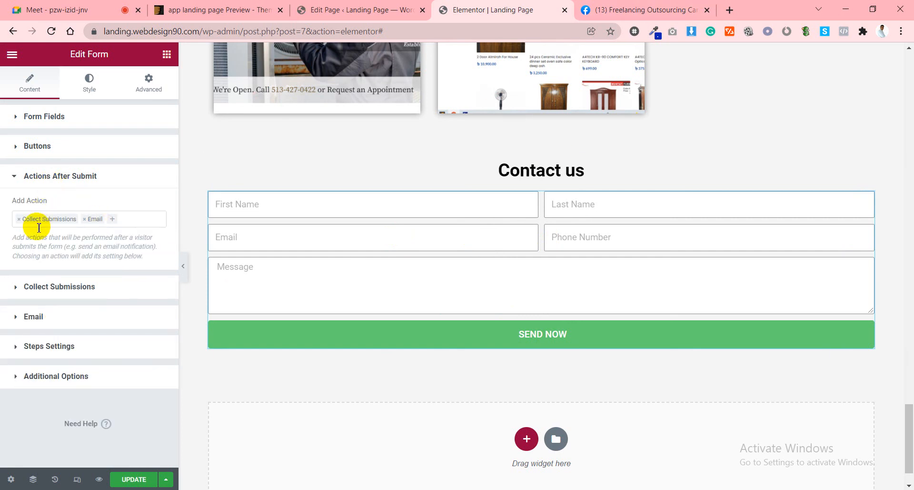
pyautogui.click(114, 220)
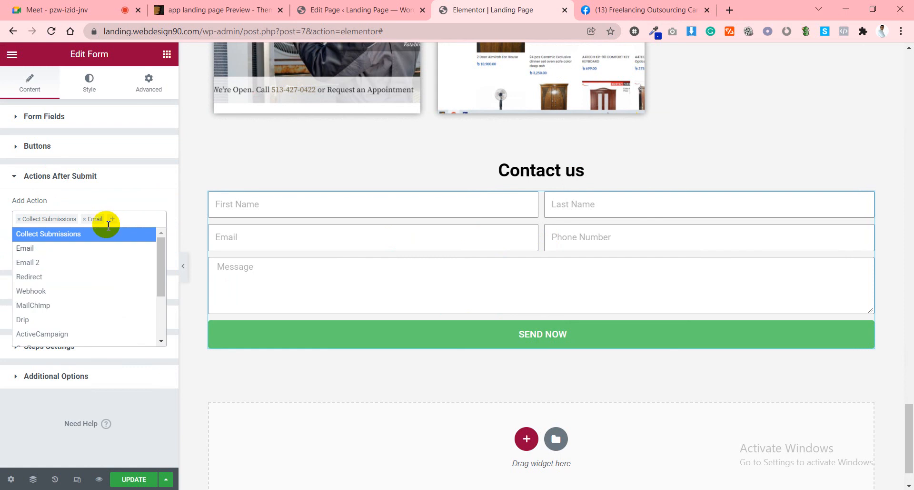
pyautogui.click(54, 278)
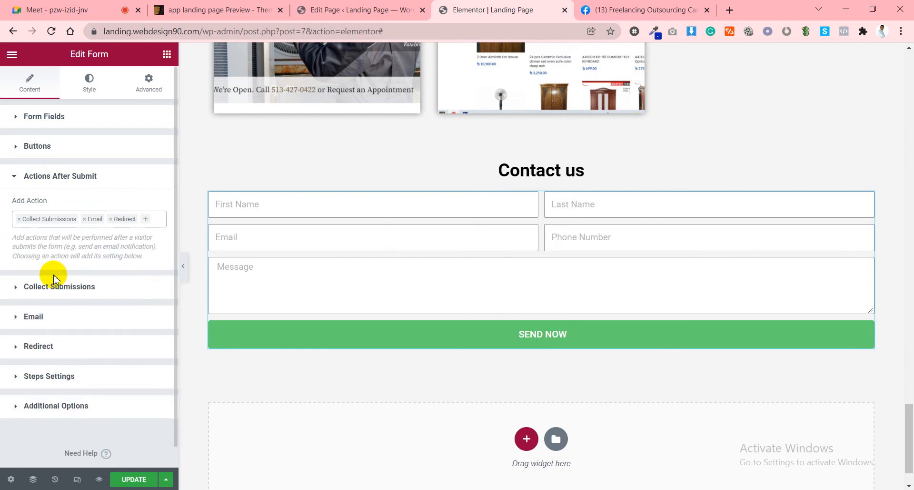
pyautogui.click(56, 349)
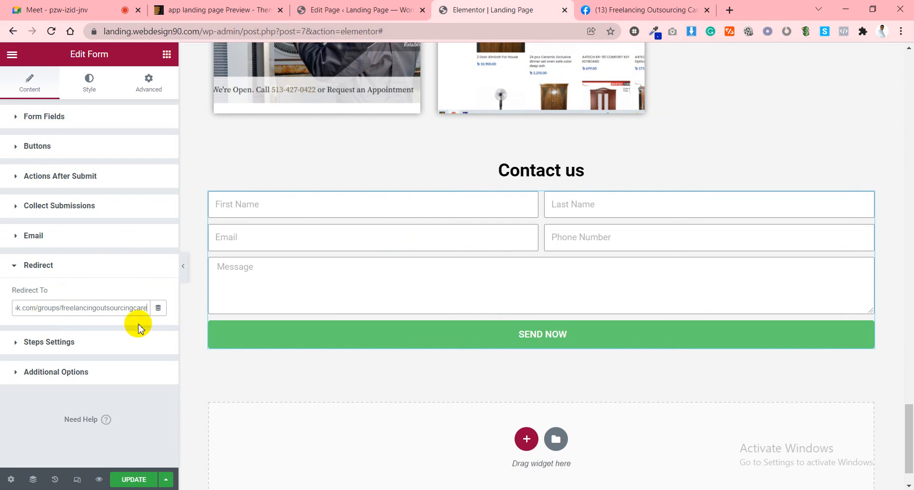
pyautogui.click(139, 481)
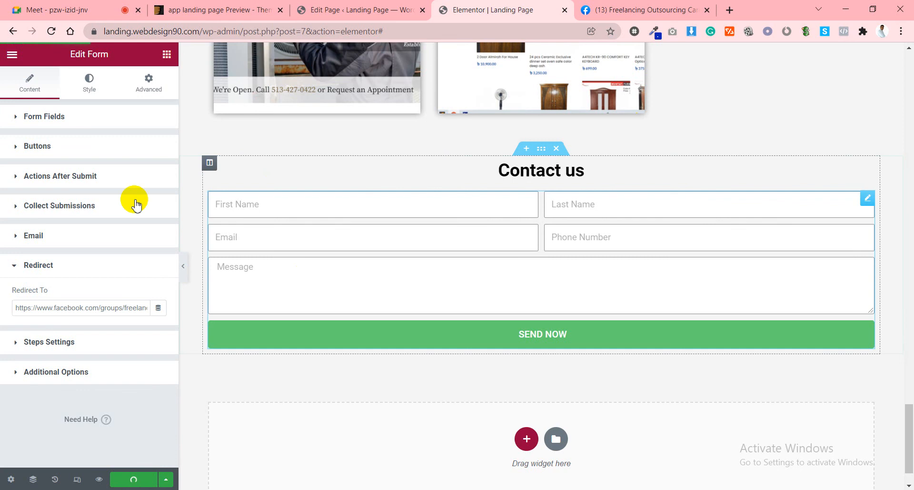
# Set the SEND NOW button's background color to the global purple icon color.
pyautogui.click(93, 86)
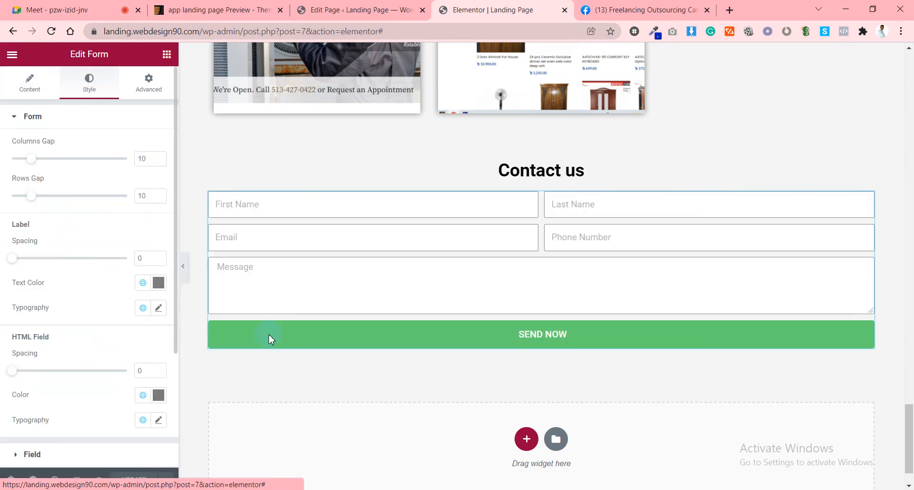
pyautogui.scroll(-1, 269, 337)
pyautogui.scroll(-3, 55, 381)
pyautogui.click(34, 321)
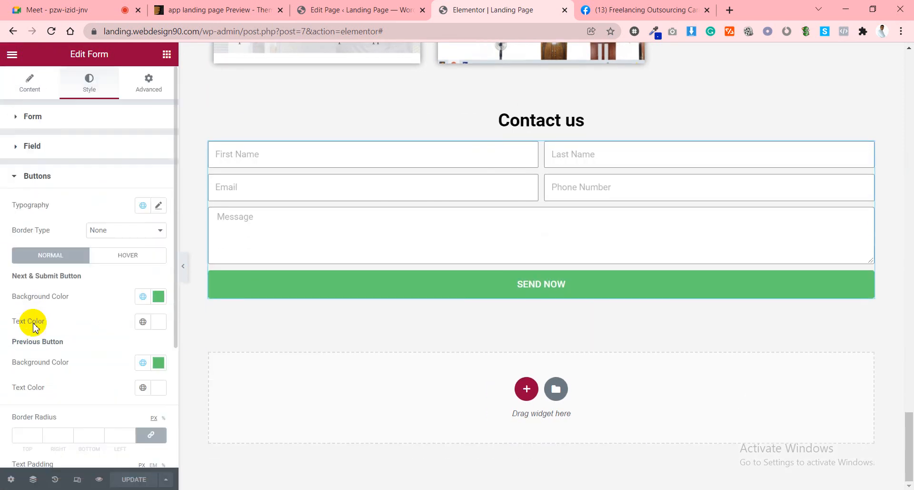
pyautogui.click(159, 296)
pyautogui.click(157, 297)
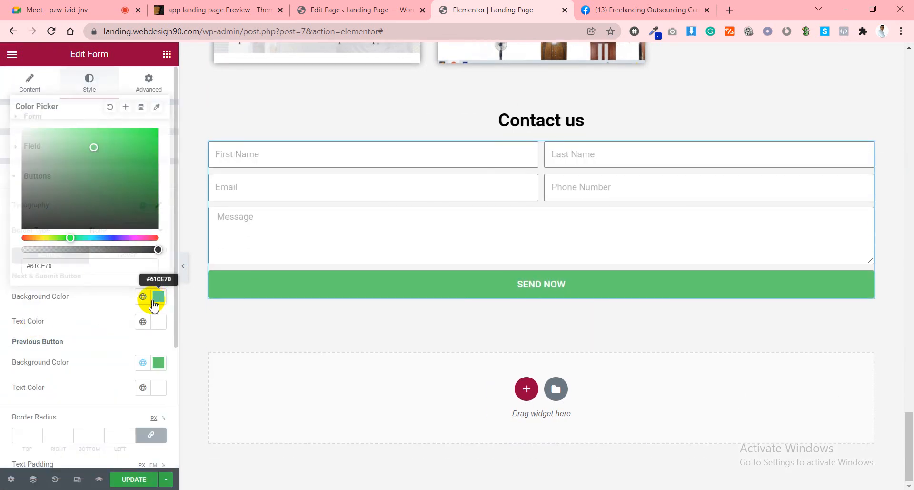
pyautogui.click(142, 296)
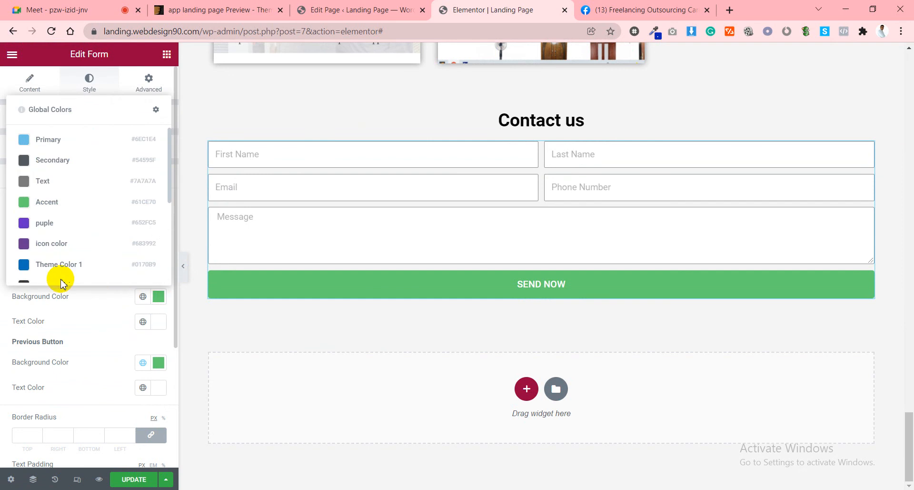
pyautogui.click(42, 243)
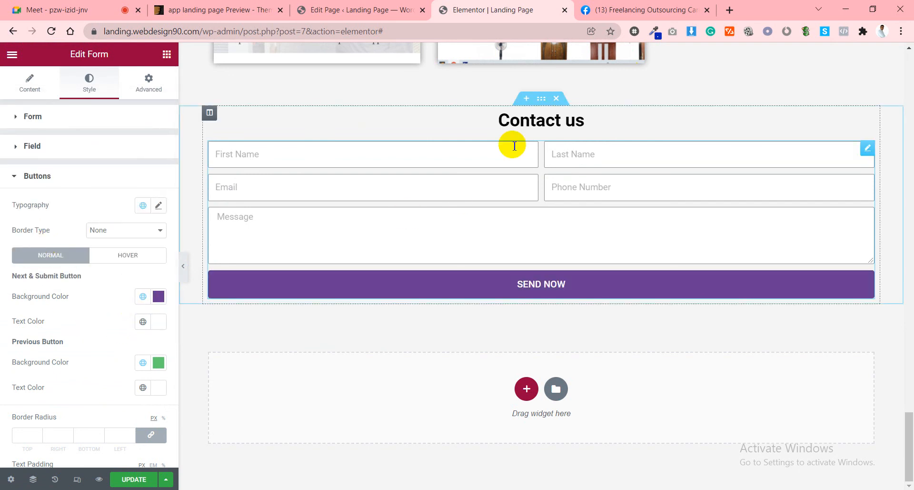
pyautogui.click(544, 100)
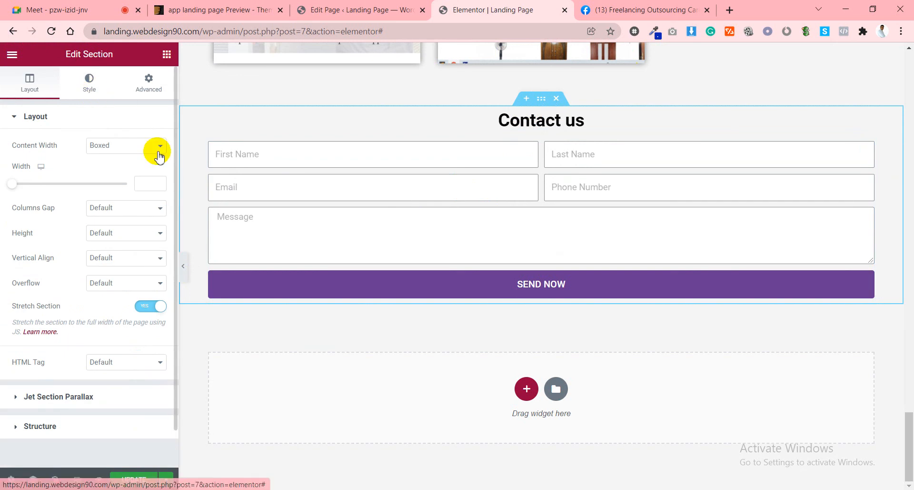
# Set the Contact us section's width to 1000 and look over the form column's style options.
pyautogui.click(147, 182)
pyautogui.write('100')
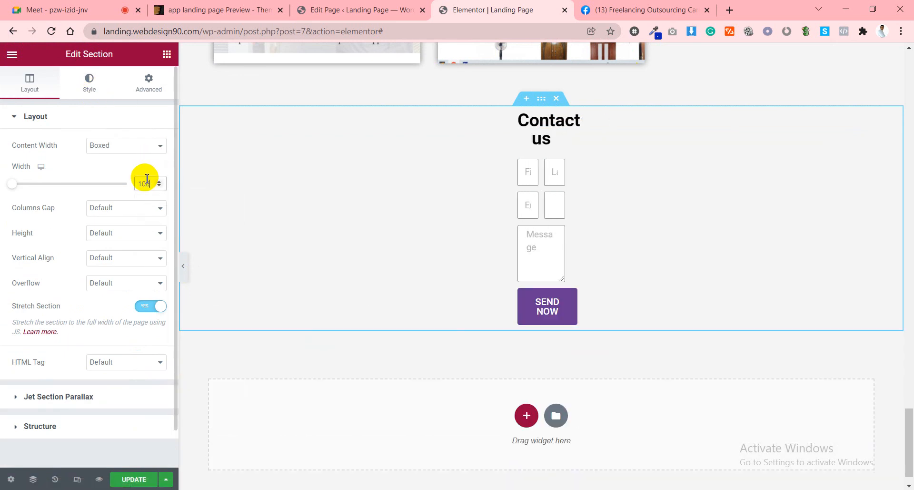
pyautogui.write('0')
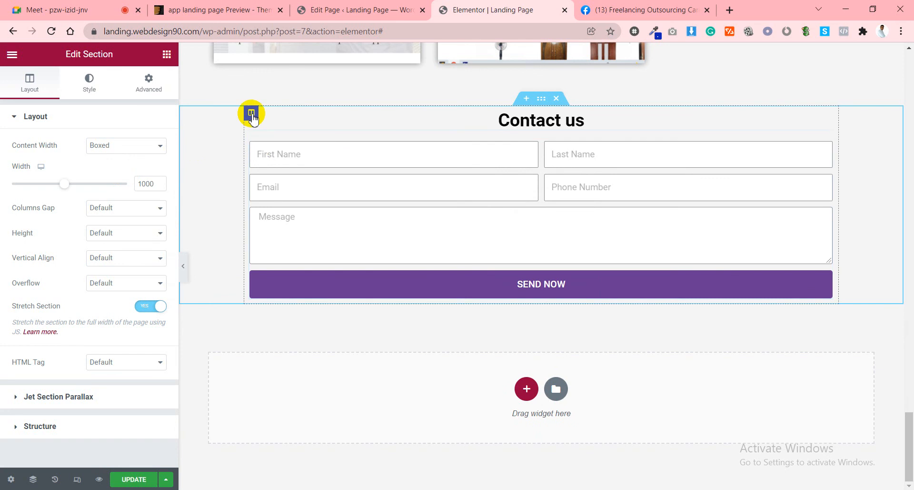
pyautogui.click(251, 113)
pyautogui.click(89, 82)
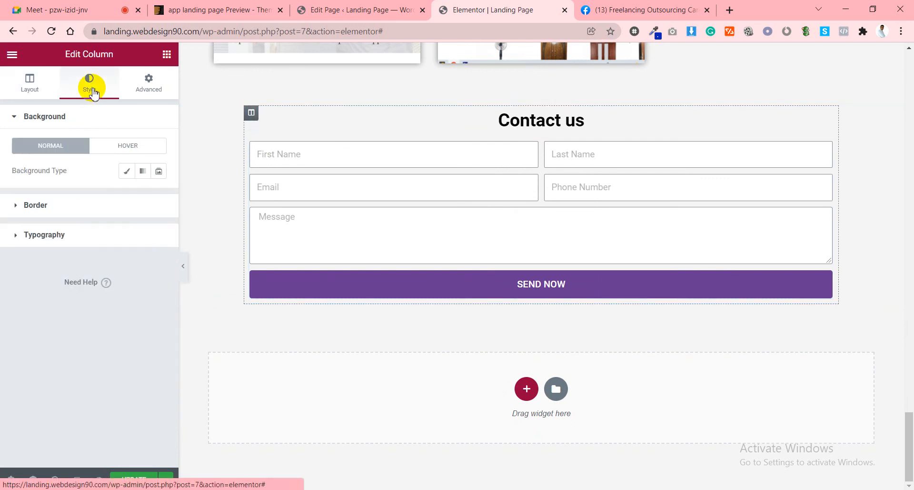
pyautogui.click(109, 323)
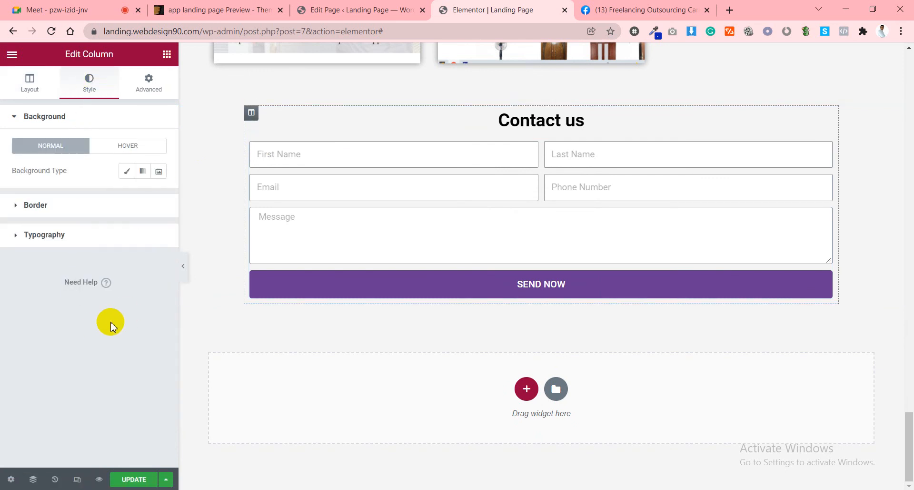
pyautogui.scroll(1, 908, 162)
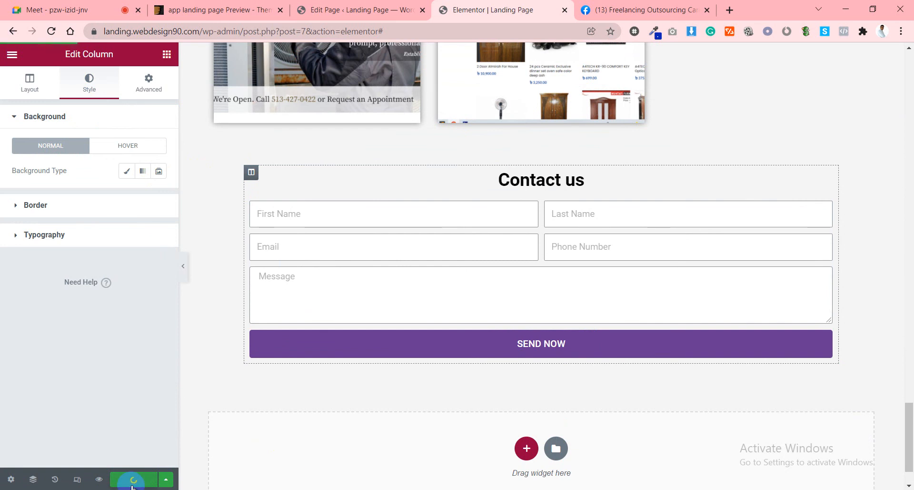
# Give the section a 50 px top and bottom margin, update, and preview the page.
pyautogui.click(541, 157)
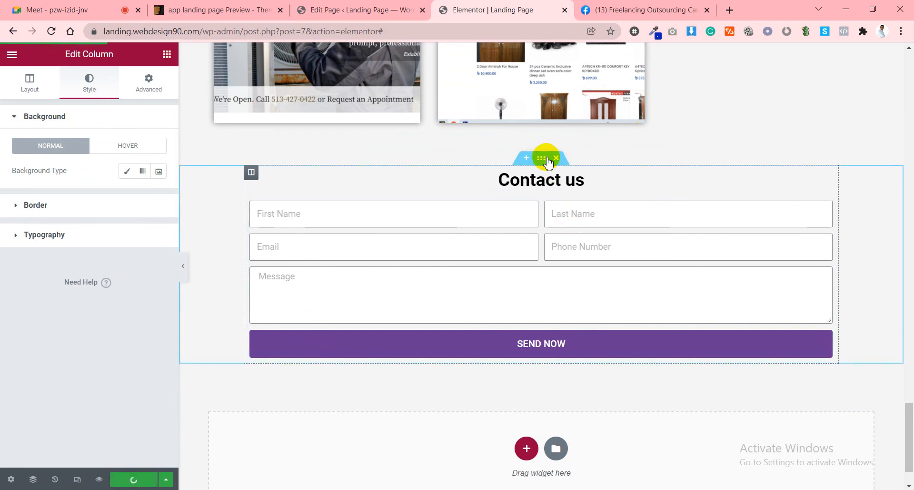
pyautogui.click(150, 80)
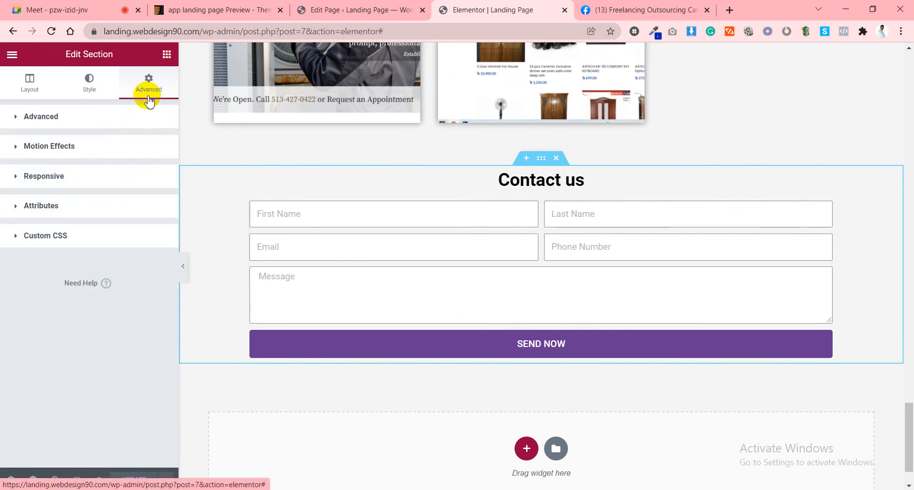
pyautogui.click(124, 118)
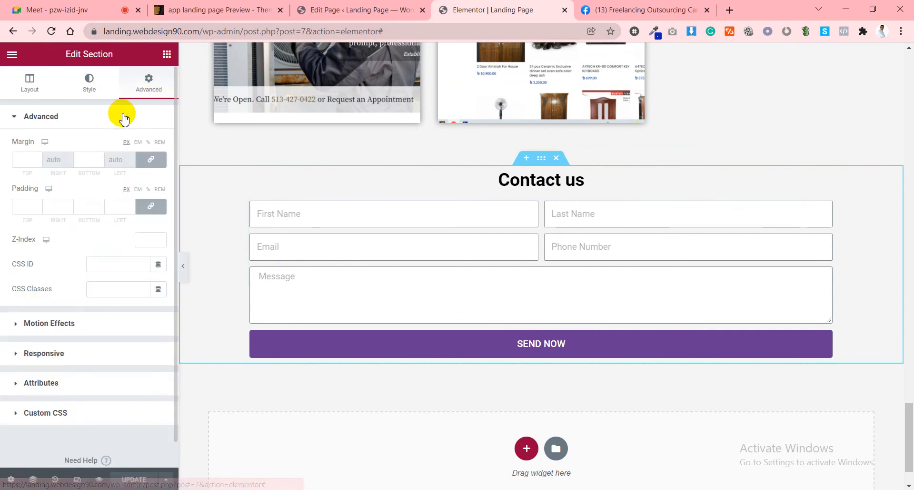
pyautogui.click(84, 160)
pyautogui.write('50')
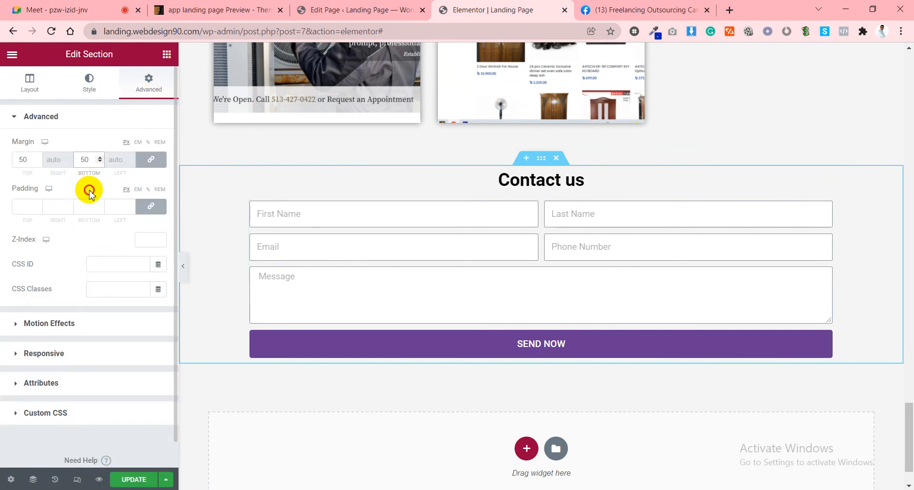
pyautogui.click(140, 483)
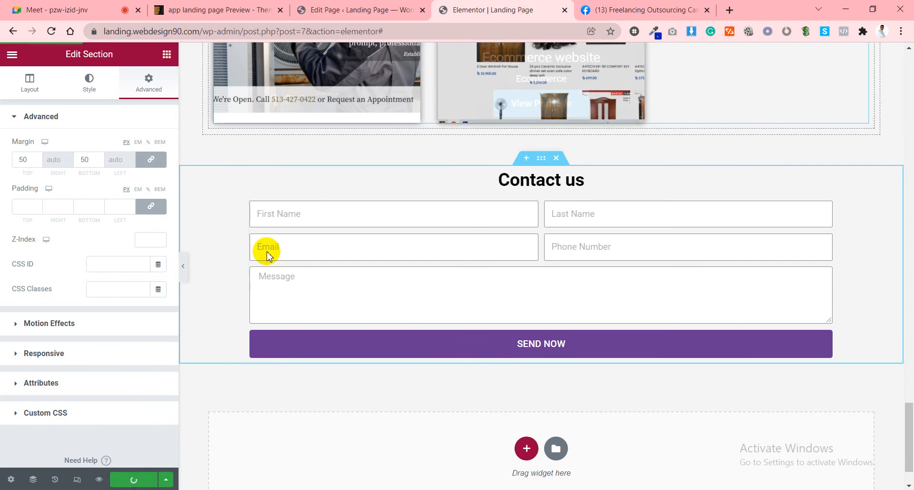
pyautogui.click(99, 479)
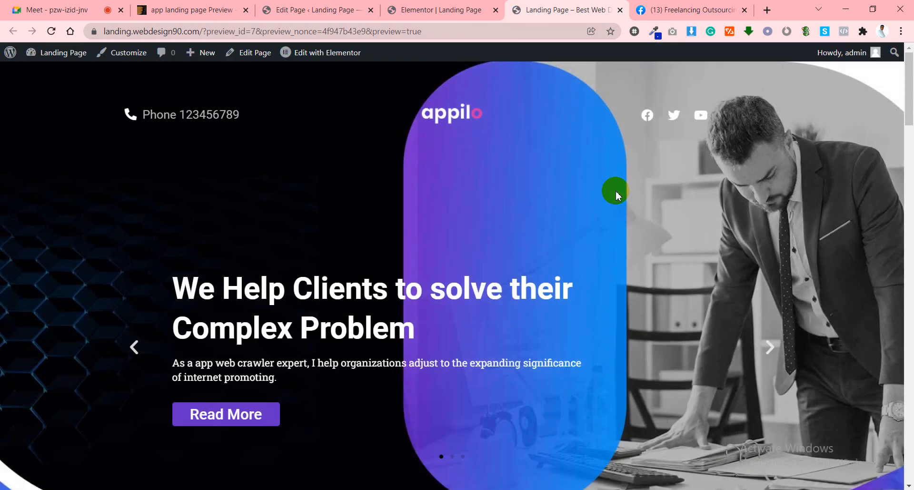
# Scroll down to the Contact us form and enter a test first name in First Name.
pyautogui.scroll(-18, 616, 190)
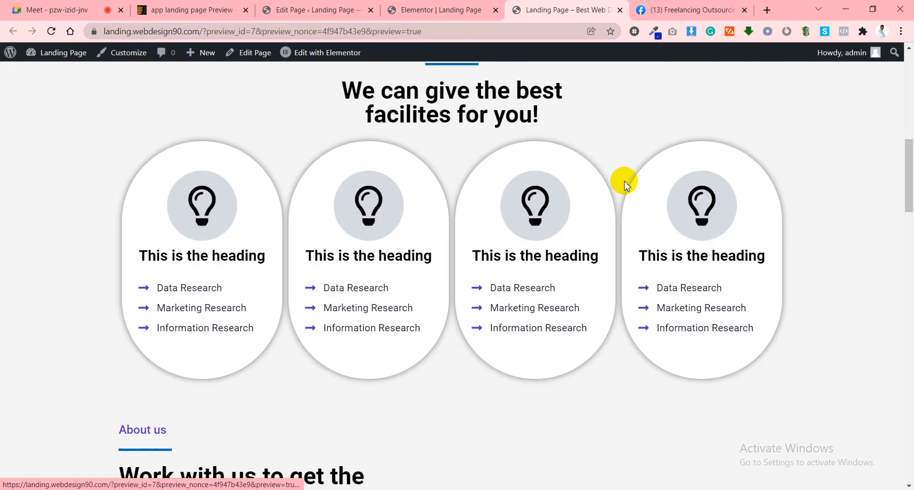
pyautogui.scroll(-15, 624, 187)
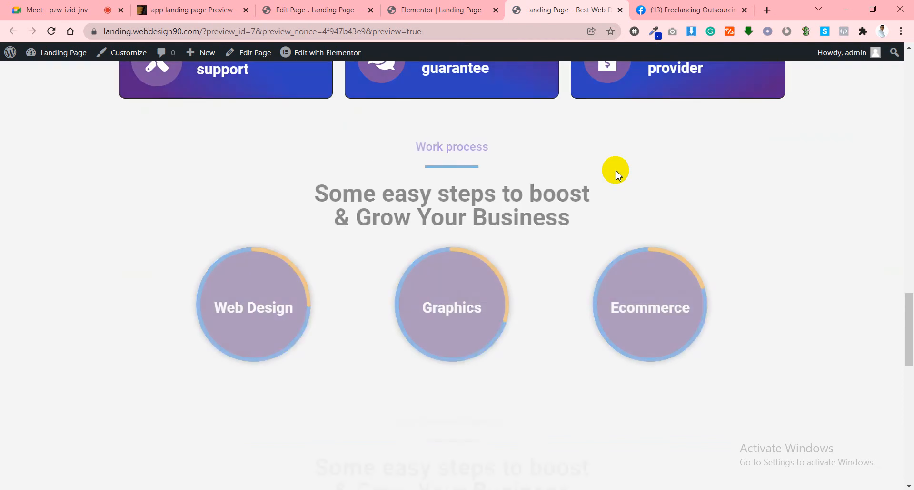
pyautogui.scroll(-10, 610, 181)
pyautogui.scroll(4, 666, 176)
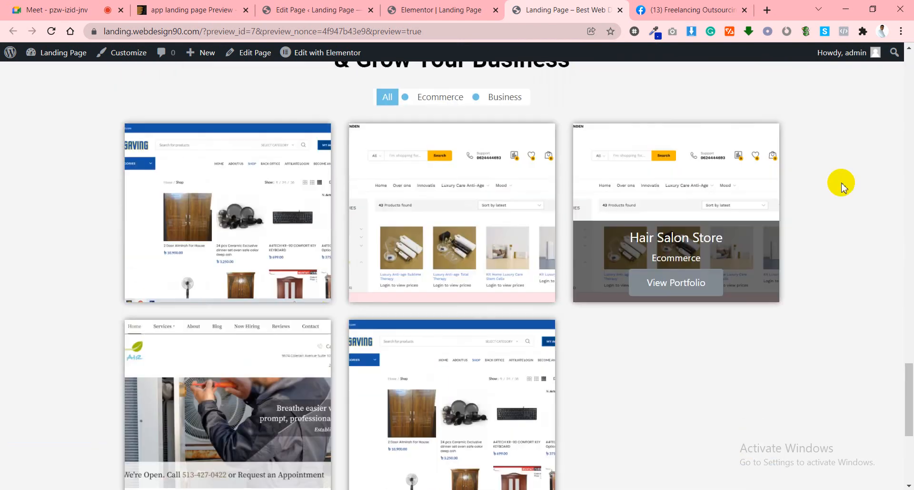
pyautogui.scroll(2, 402, 141)
pyautogui.scroll(-8, 429, 157)
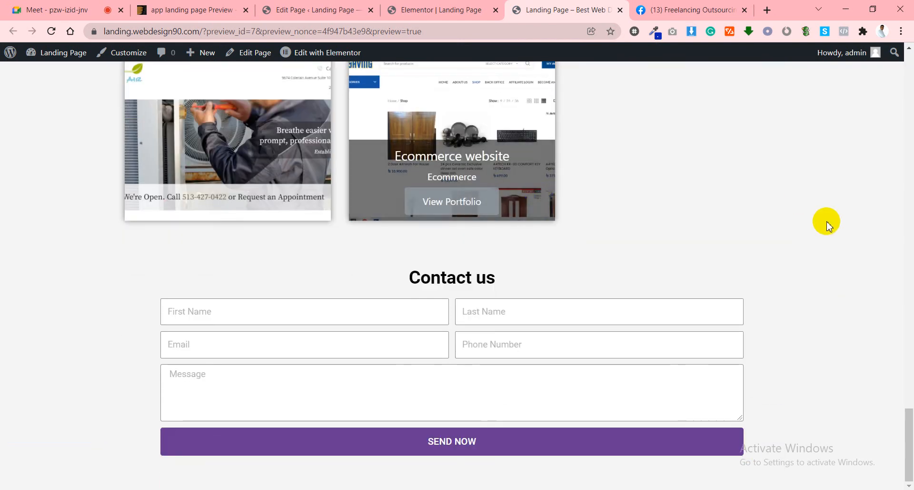
pyautogui.click(241, 310)
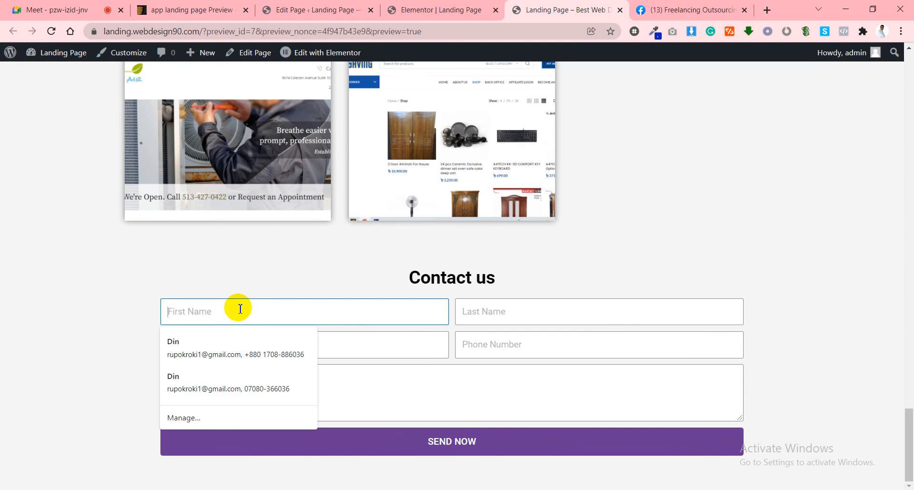
pyautogui.write('Rakib')
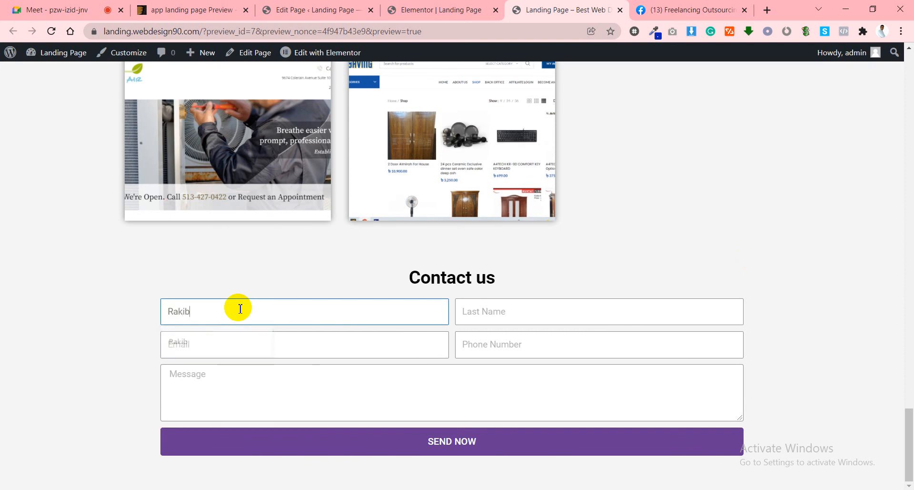
# Fill the form's email and phone from saved autofill entries and submit it to trigger the redirect.
pyautogui.press('Tab')
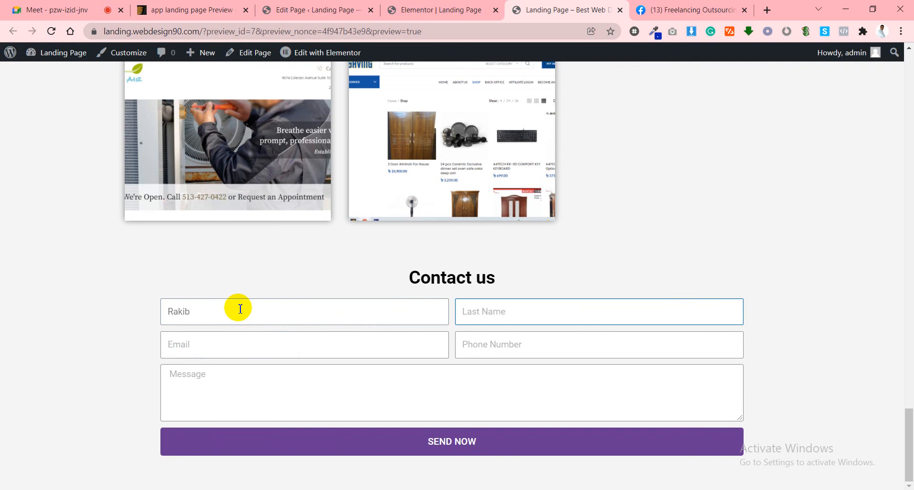
pyautogui.press('Tab')
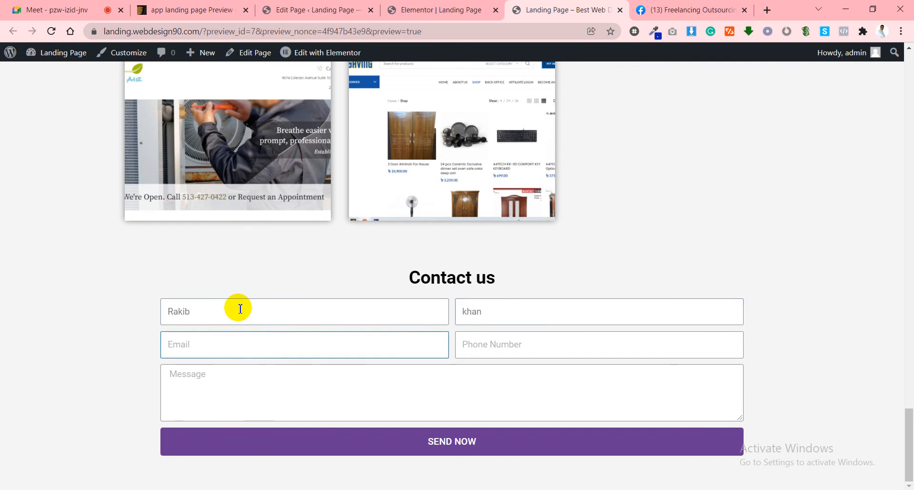
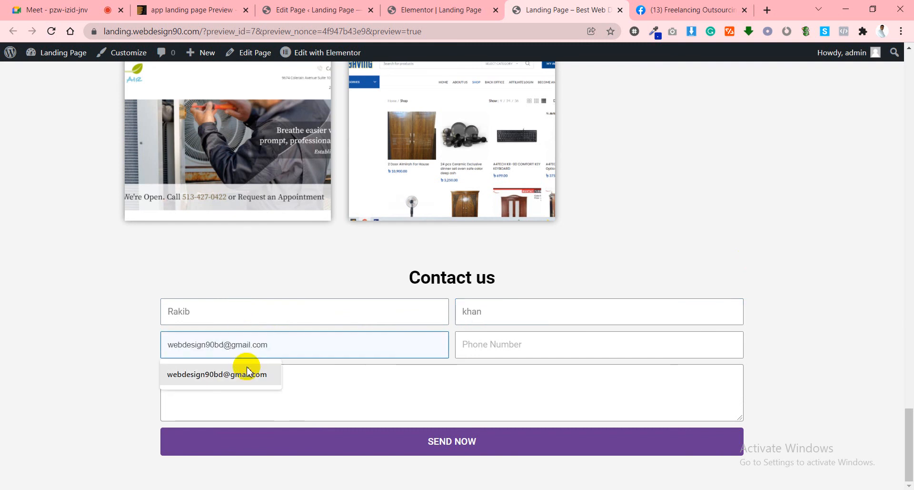
pyautogui.click(247, 374)
pyautogui.click(488, 355)
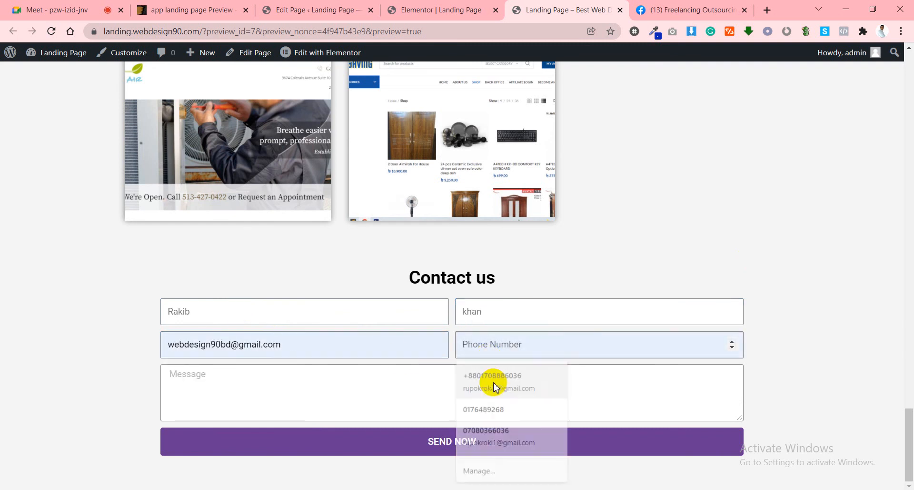
pyautogui.click(493, 382)
pyautogui.click(239, 381)
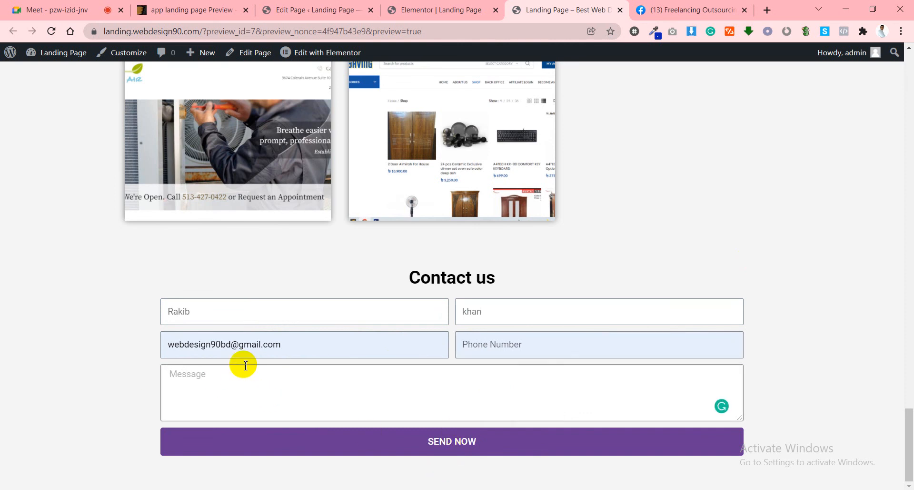
pyautogui.click(512, 343)
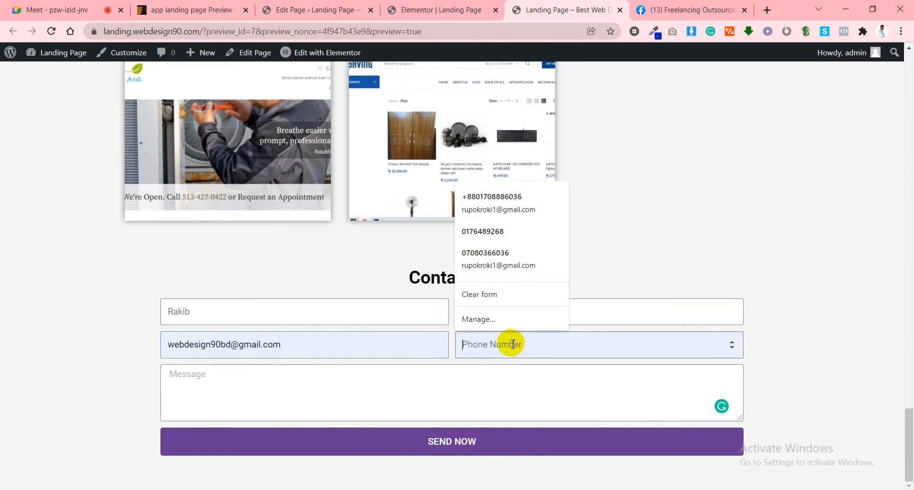
pyautogui.click(504, 231)
pyautogui.click(522, 353)
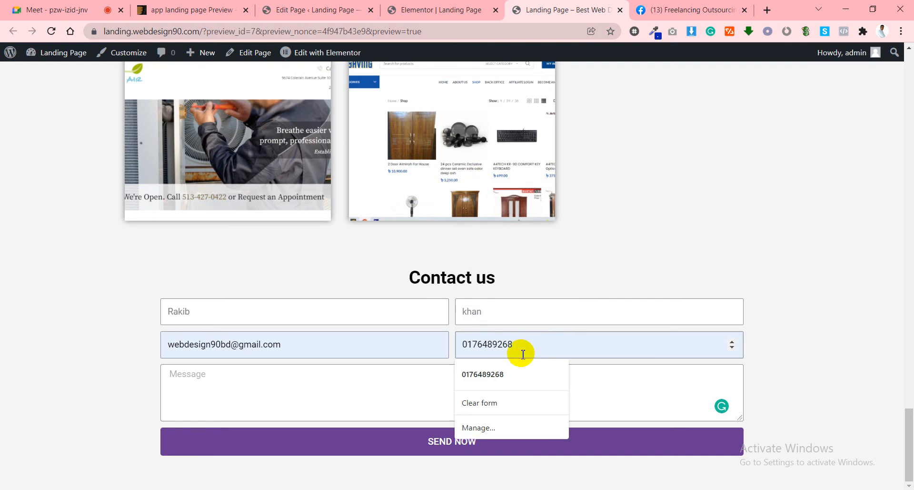
pyautogui.press('BackSpace')
pyautogui.scroll(-1, 562, 339)
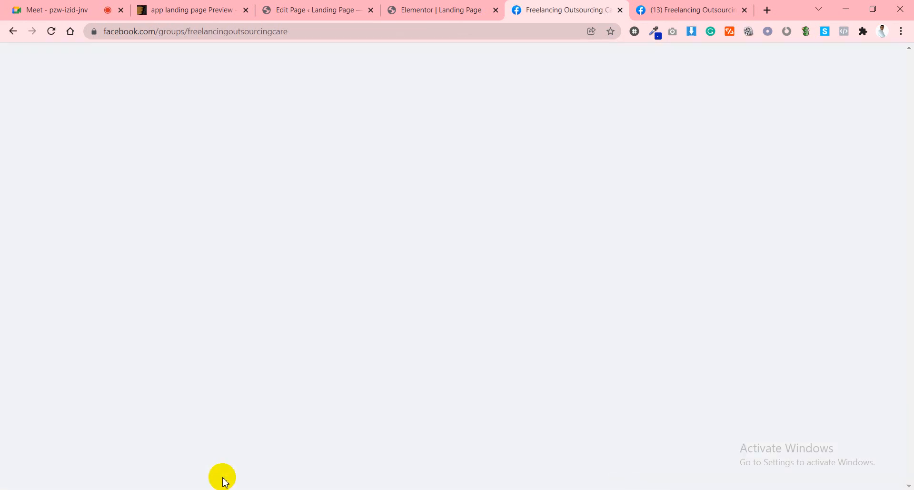
# Scroll the Freelancing Outsourcing Care Facebook group page, then switch back to the WordPress page editor tab.
pyautogui.scroll(-4, 398, 300)
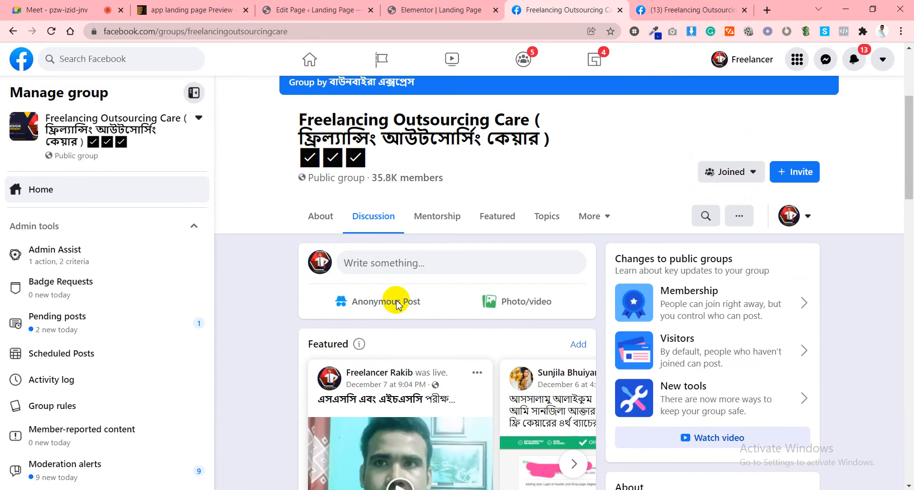
pyautogui.scroll(-8, 404, 216)
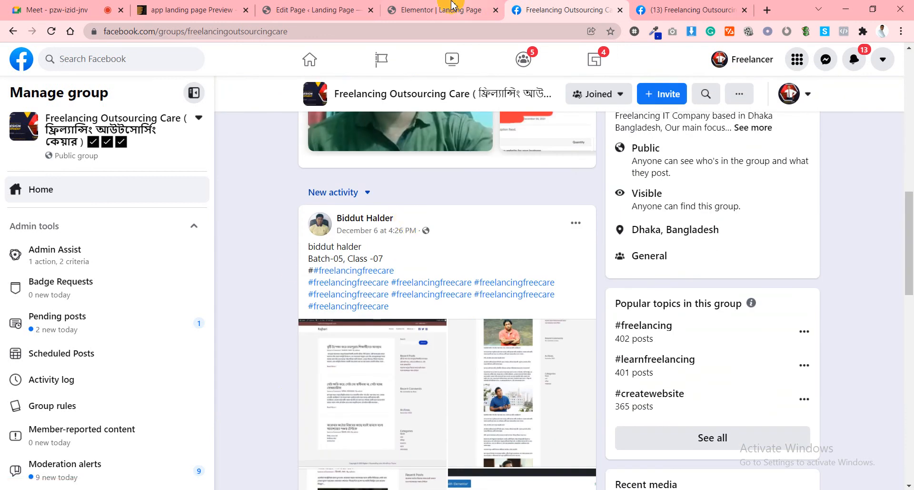
pyautogui.click(453, 5)
pyautogui.click(322, 7)
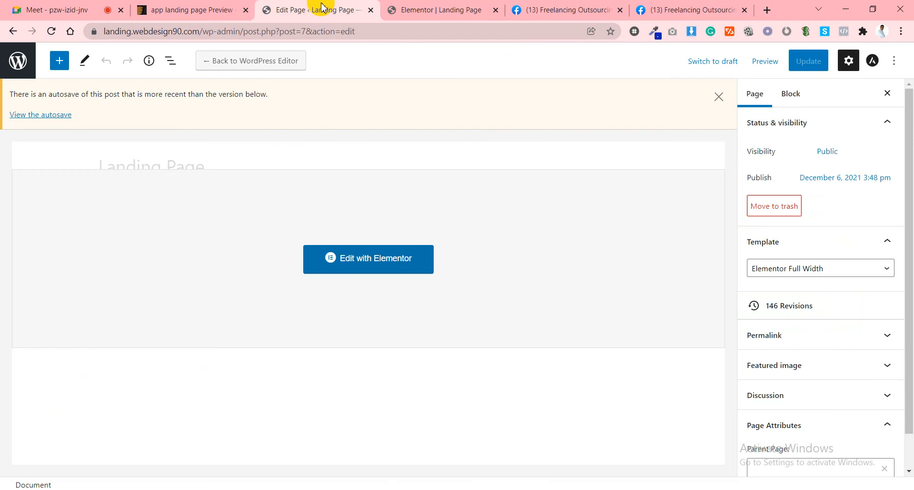
# In the Elementor editor, expand the form's Redirect section to show the Facebook group address.
pyautogui.click(170, 8)
pyautogui.click(445, 6)
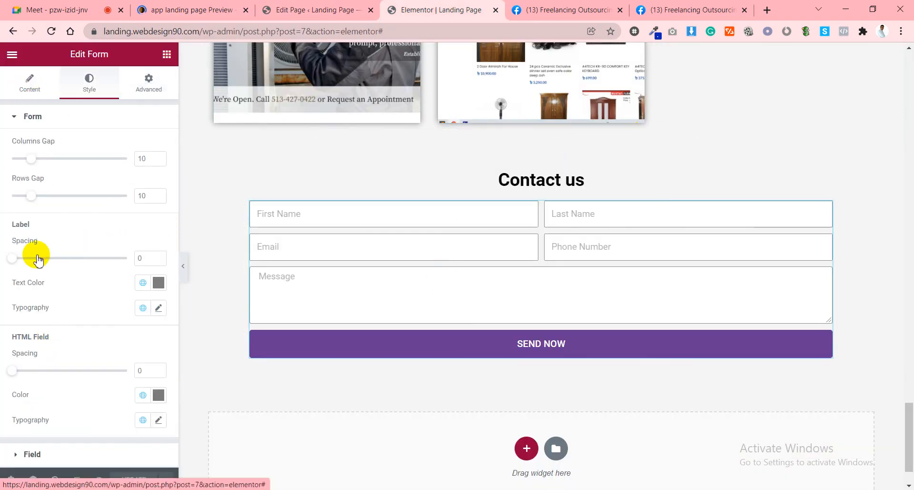
pyautogui.click(25, 90)
pyautogui.scroll(-3, 61, 310)
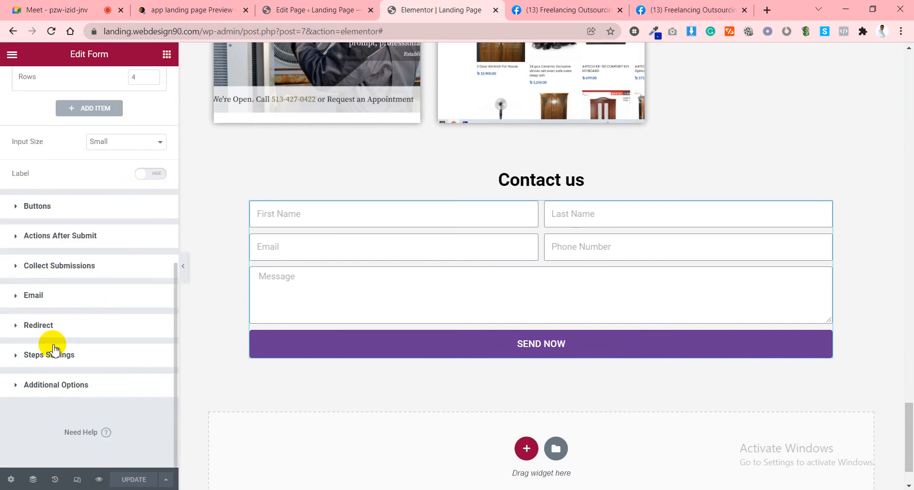
pyautogui.click(38, 325)
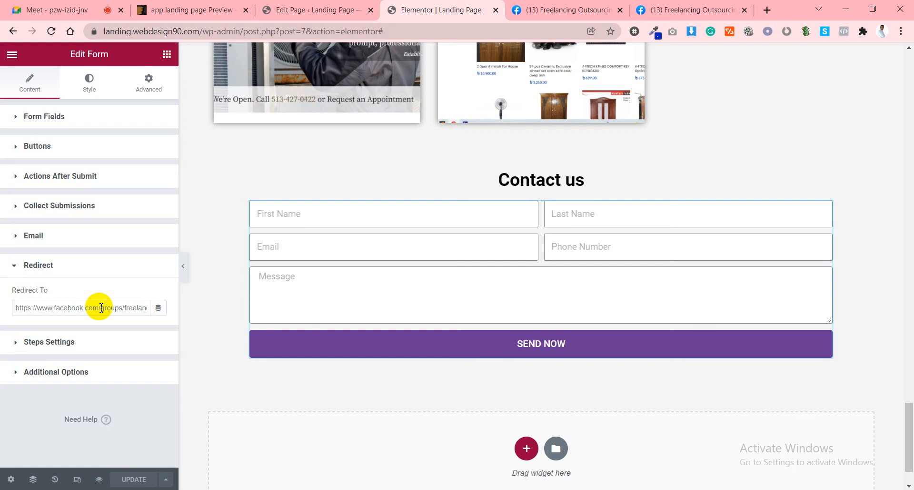
pyautogui.click(767, 10)
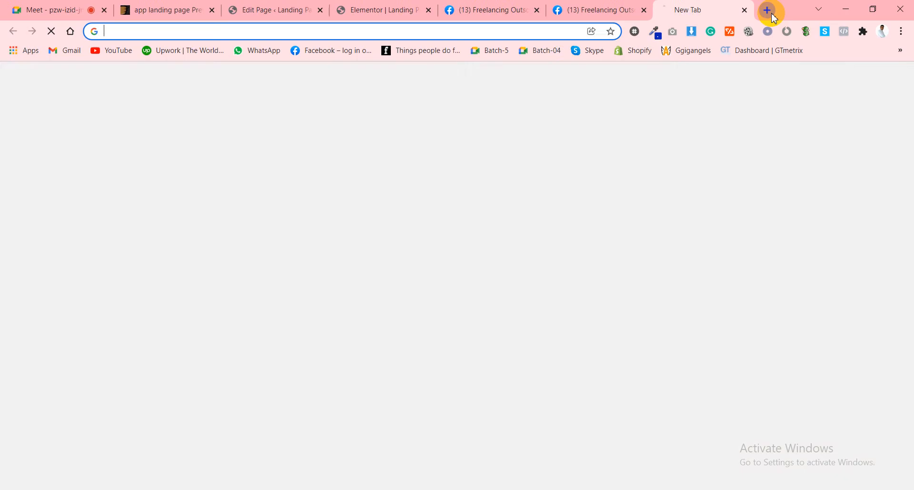
pyautogui.write('kayifamily.com/tv-show/kurulus-osman/')
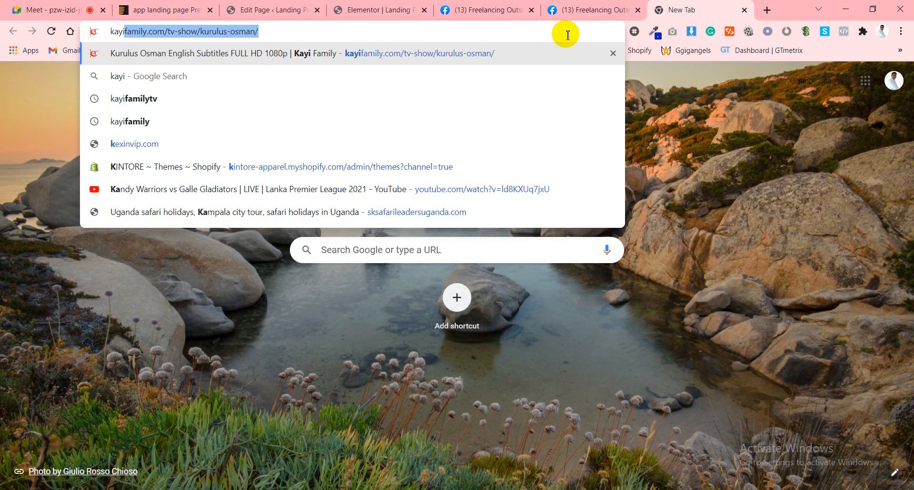
pyautogui.press('Return')
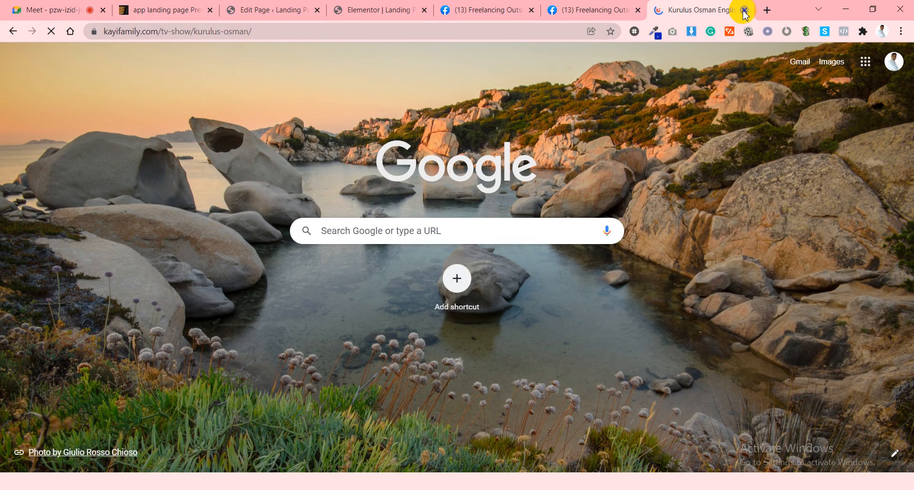
pyautogui.click(745, 10)
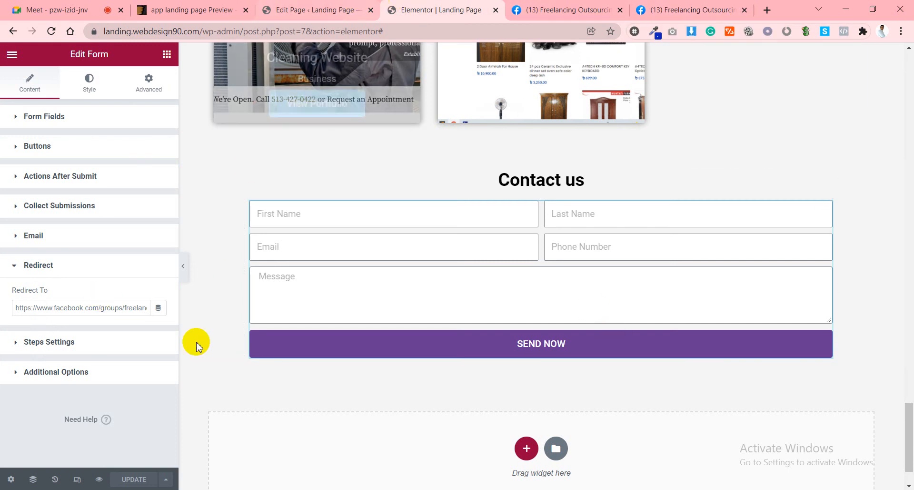
# Preview the updated page in a new tab, scroll from the hero to Recent Projects, then return to the editor.
pyautogui.click(100, 479)
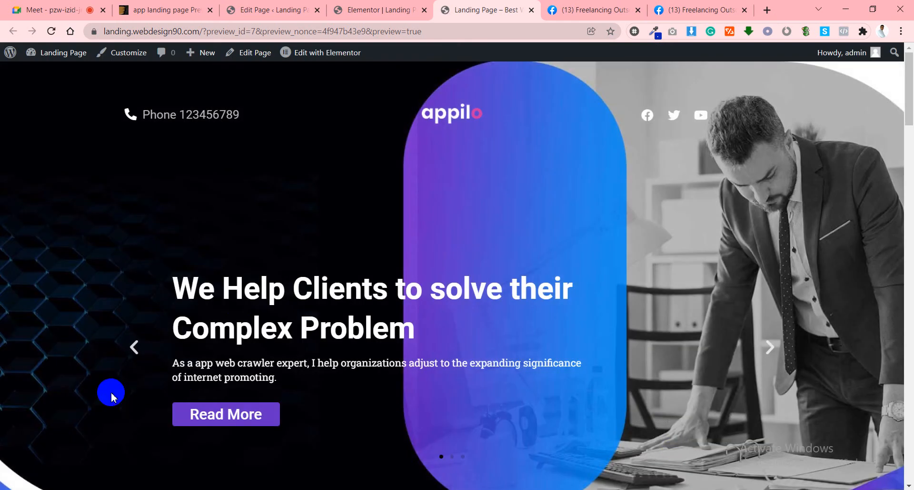
pyautogui.scroll(-4, 300, 327)
pyautogui.scroll(2, 302, 331)
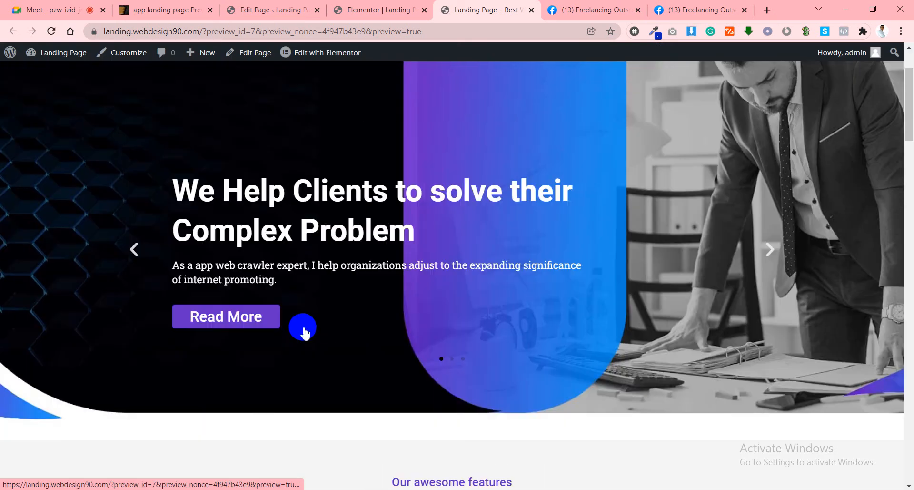
pyautogui.scroll(-1, 335, 326)
pyautogui.scroll(-5, 335, 315)
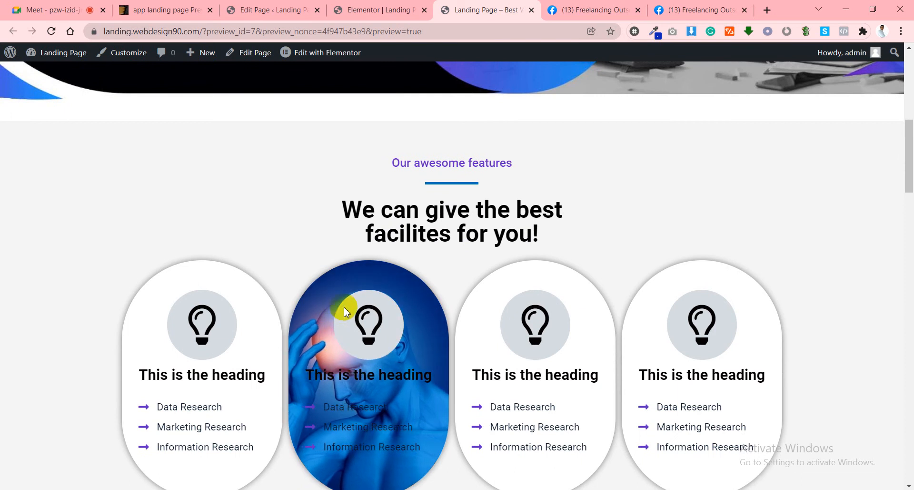
pyautogui.scroll(-5, 343, 310)
pyautogui.scroll(-15, 700, 239)
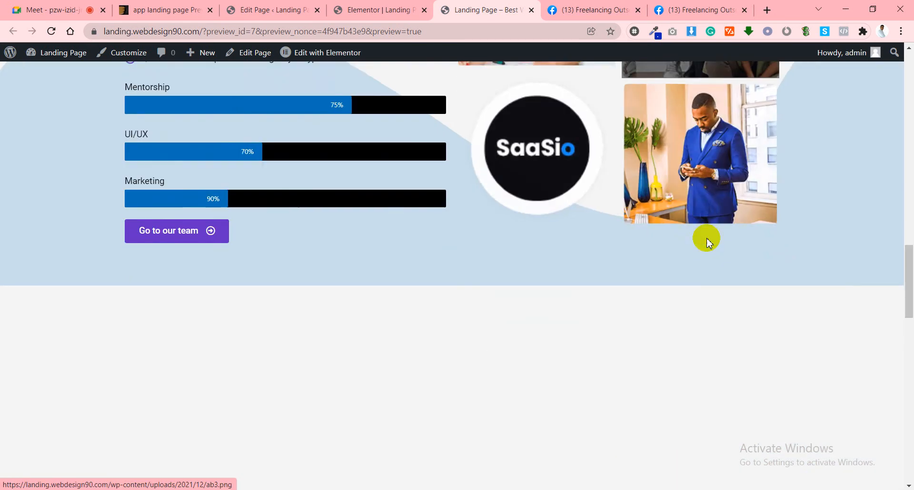
pyautogui.scroll(-15, 708, 238)
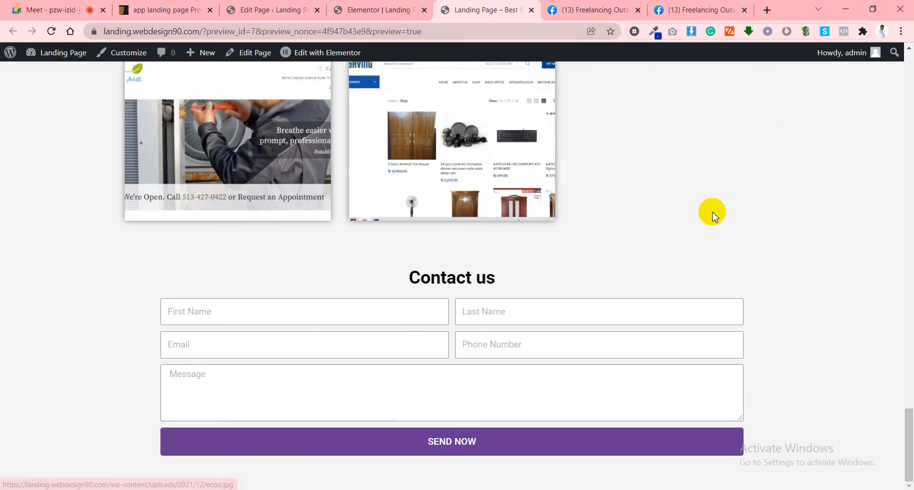
pyautogui.click(381, 10)
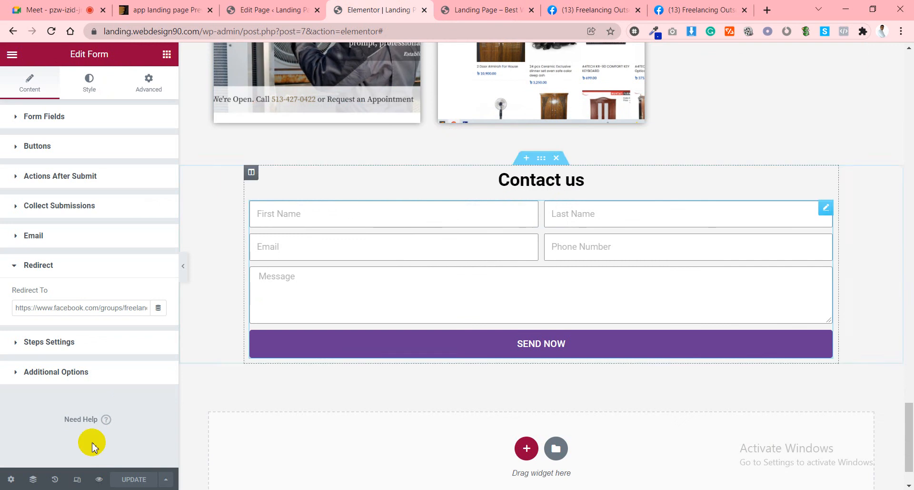
# Switch Elementor to Mobile responsive mode and scroll down to the Best customer support icon box.
pyautogui.click(80, 480)
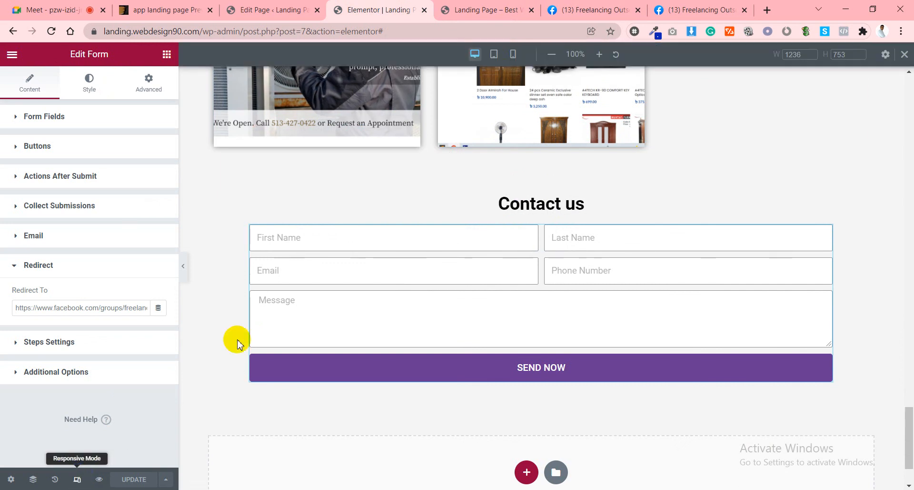
pyautogui.click(513, 54)
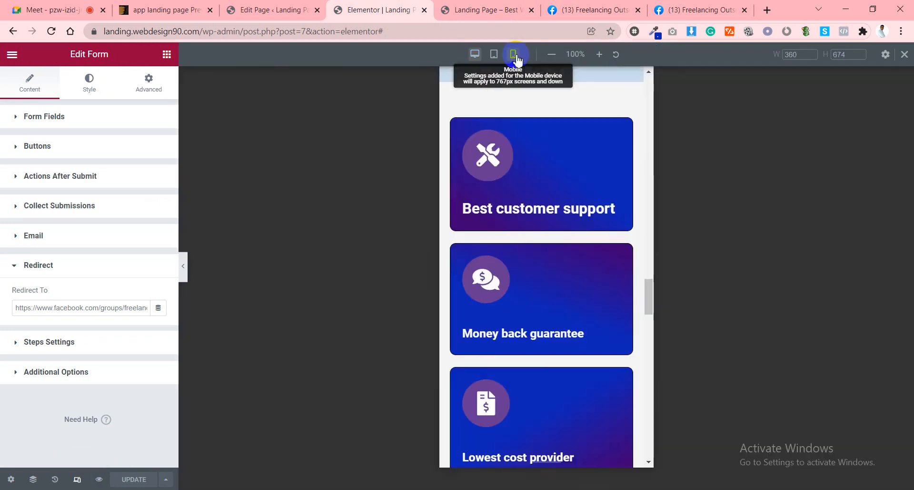
pyautogui.scroll(-3, 586, 207)
pyautogui.scroll(10, 602, 294)
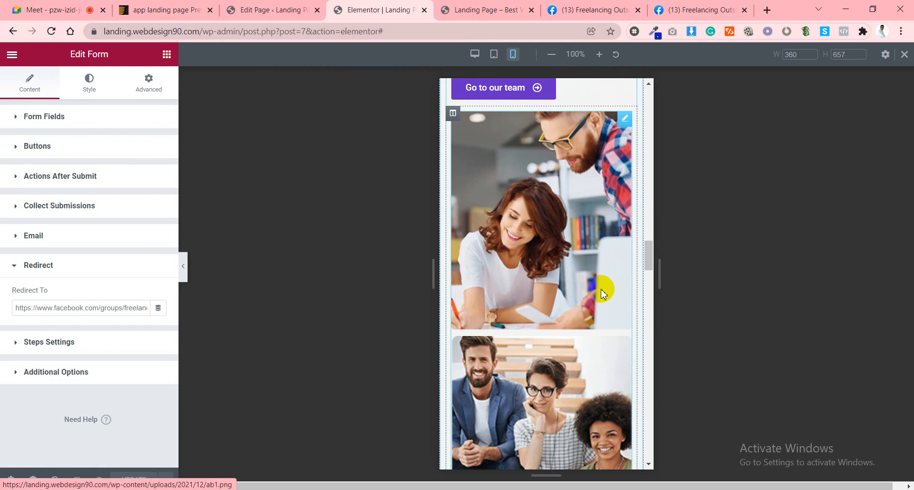
pyautogui.scroll(4, 602, 294)
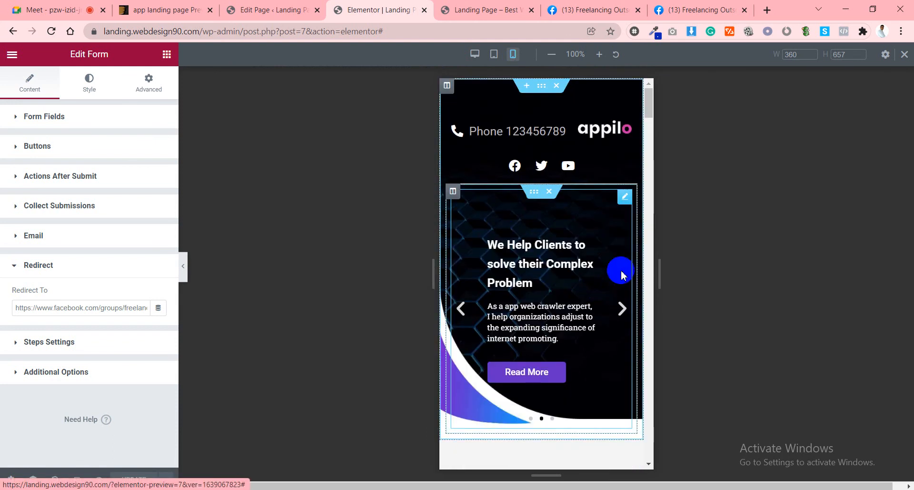
pyautogui.scroll(-7, 586, 283)
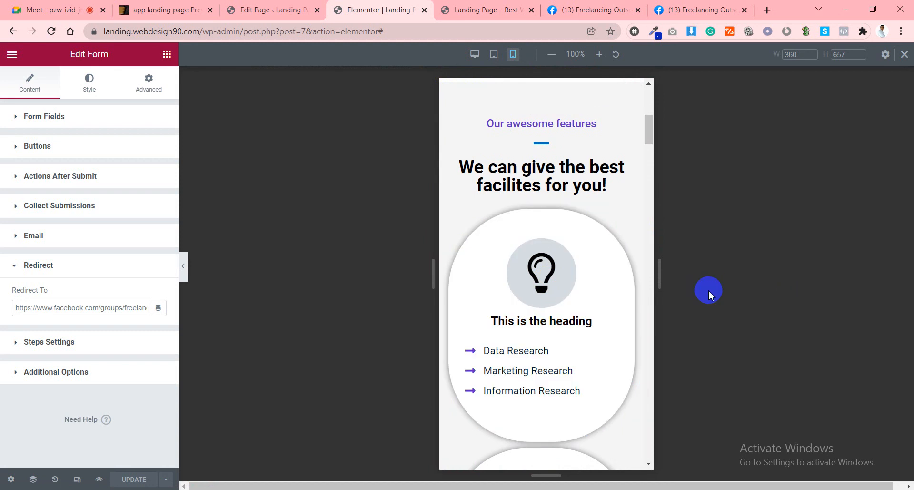
pyautogui.scroll(-10, 588, 299)
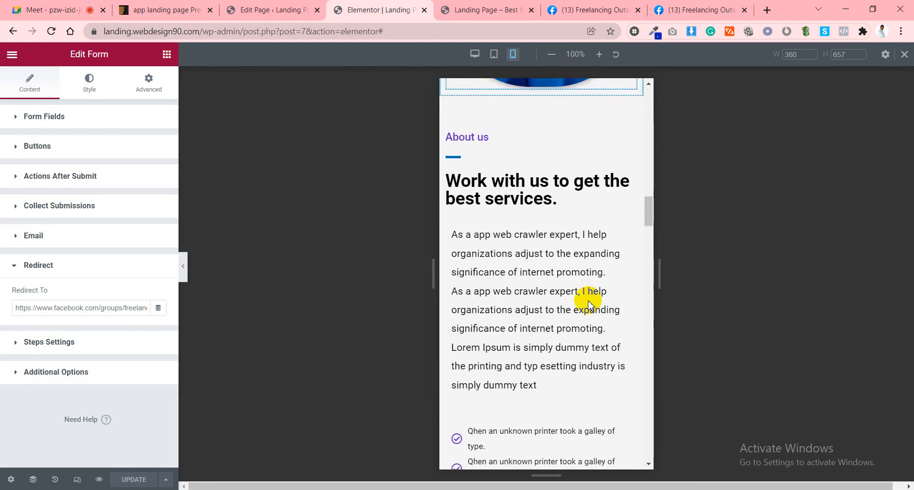
pyautogui.scroll(-12, 536, 282)
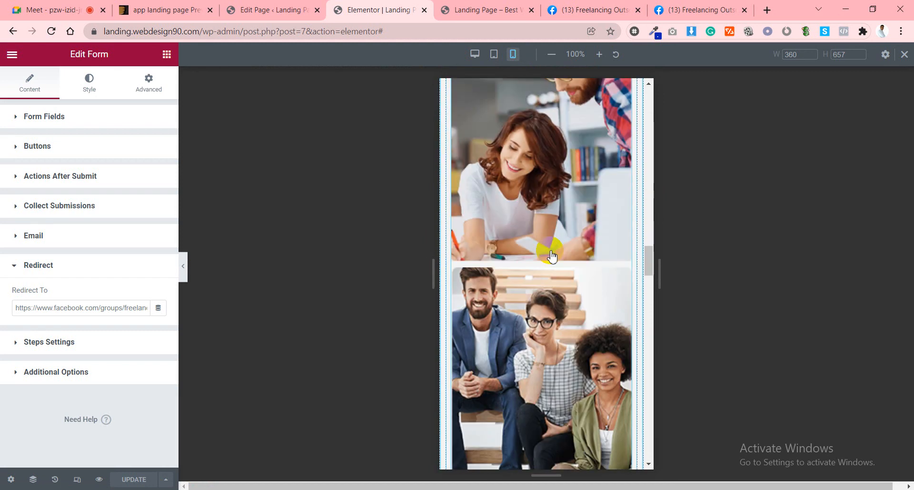
pyautogui.scroll(-12, 552, 257)
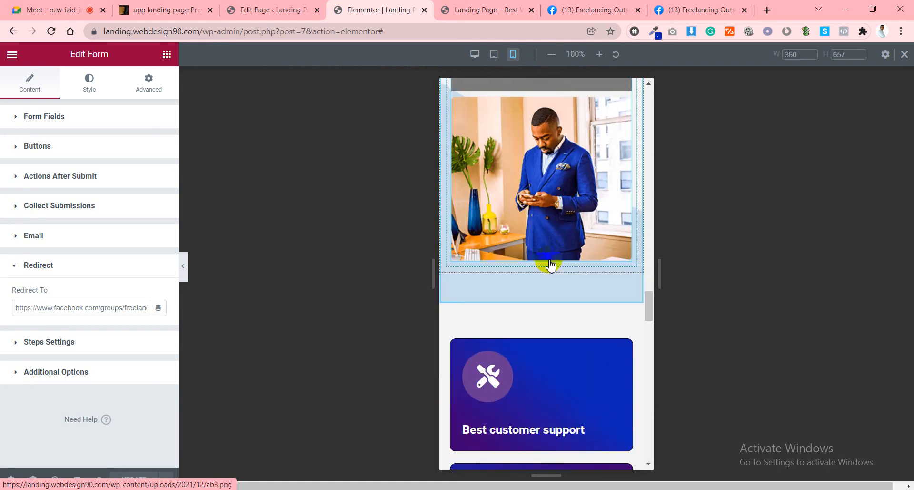
pyautogui.scroll(-4, 550, 261)
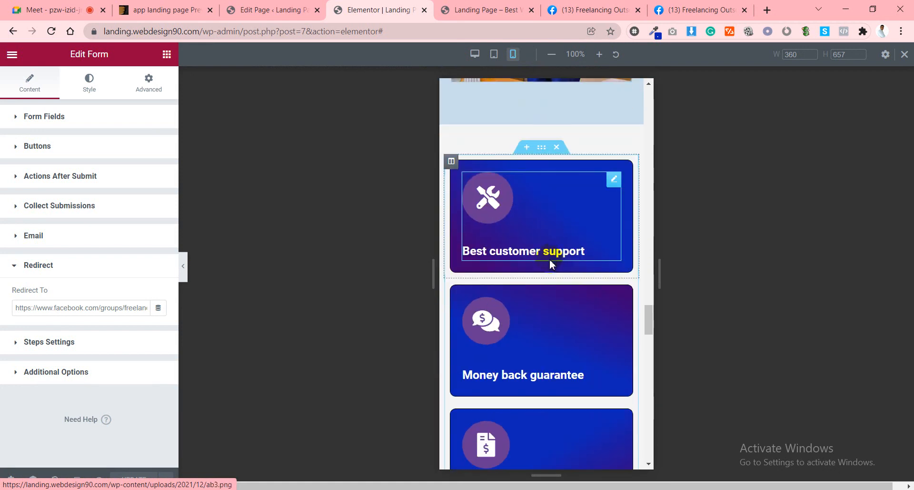
# Put the Best customer support icon on top and center its content alignment.
pyautogui.click(558, 217)
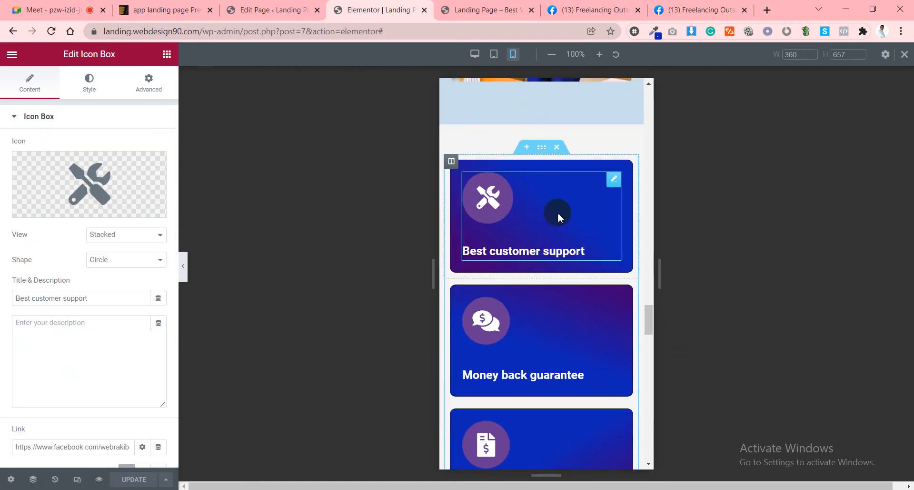
pyautogui.scroll(-3, 92, 337)
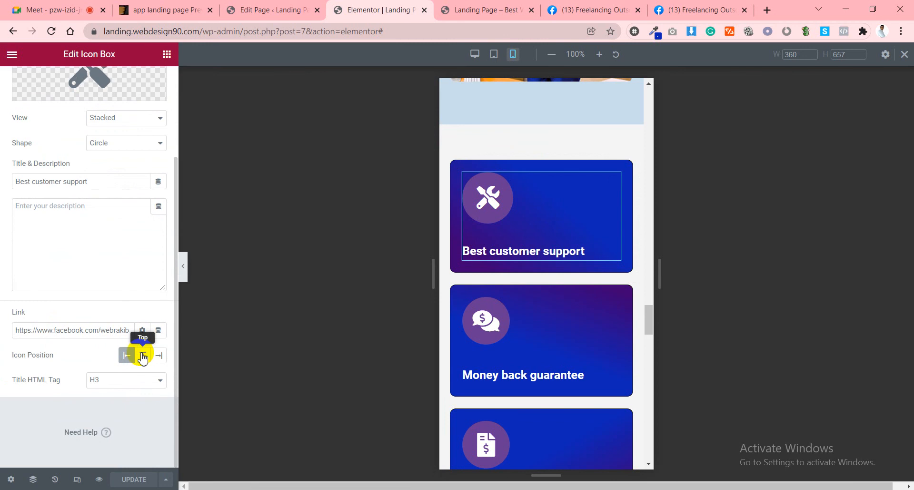
pyautogui.click(141, 355)
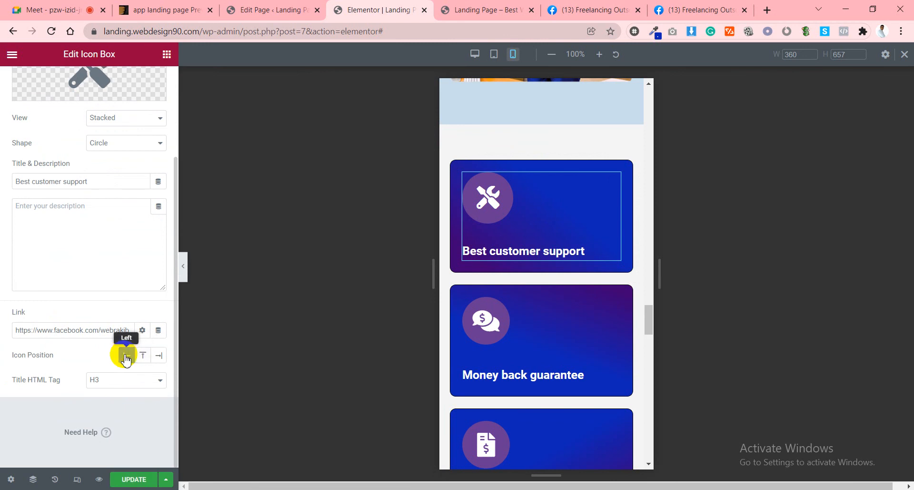
pyautogui.scroll(3, 114, 354)
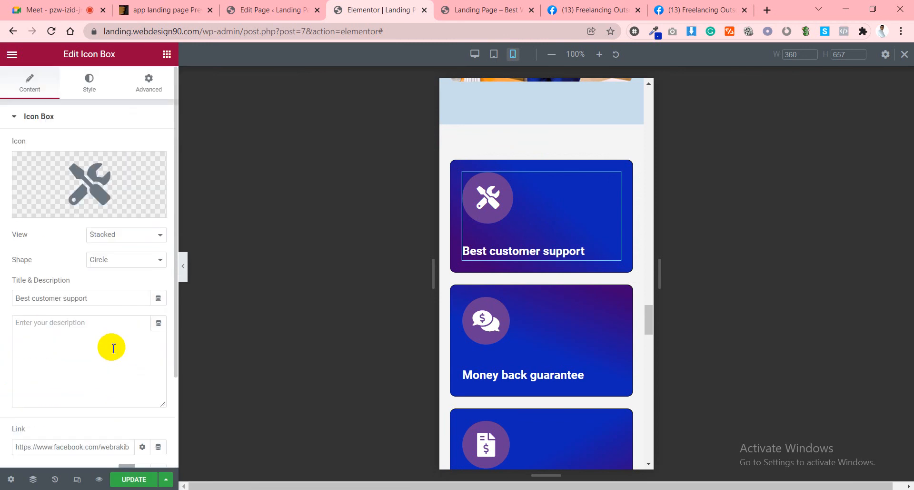
pyautogui.click(82, 86)
pyautogui.scroll(-1, 76, 333)
pyautogui.click(55, 380)
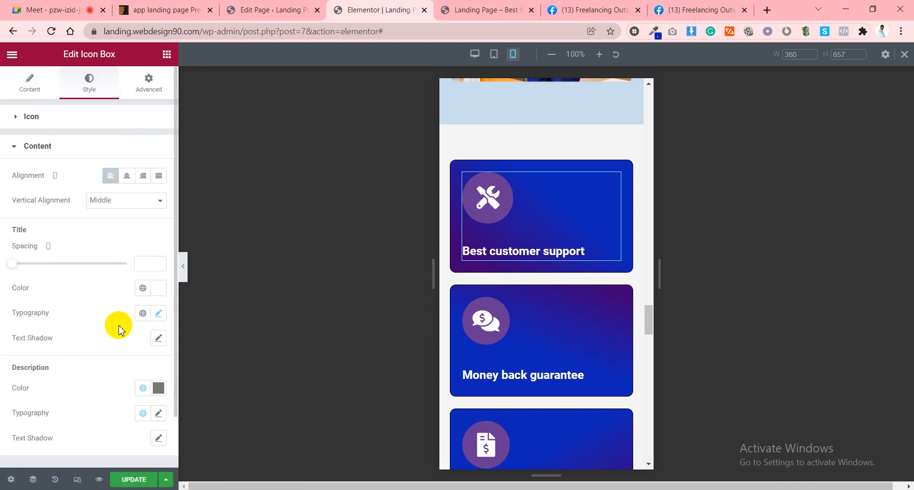
pyautogui.click(128, 177)
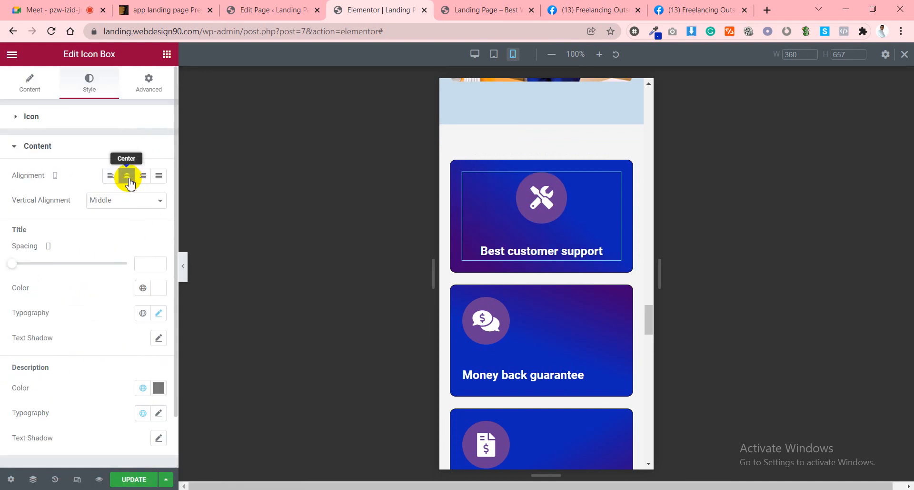
# Check the card layout at tablet and desktop widths, then return to mobile.
pyautogui.click(494, 54)
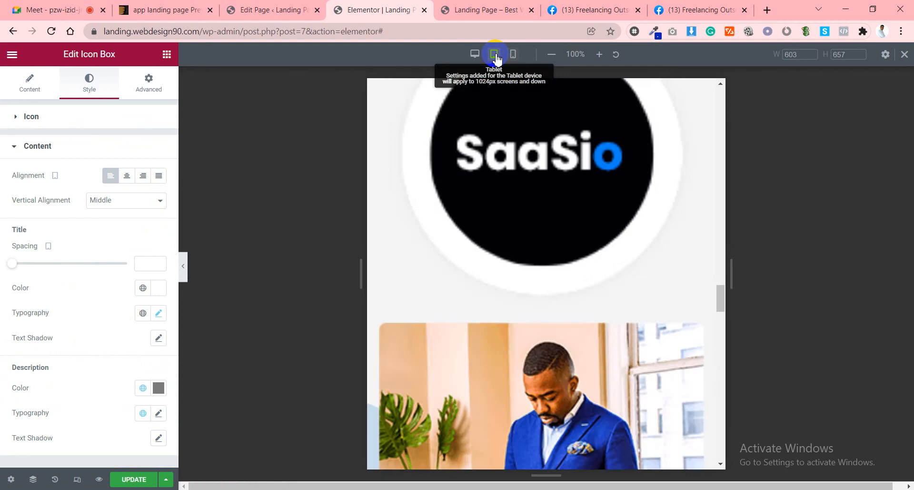
pyautogui.scroll(-2, 567, 281)
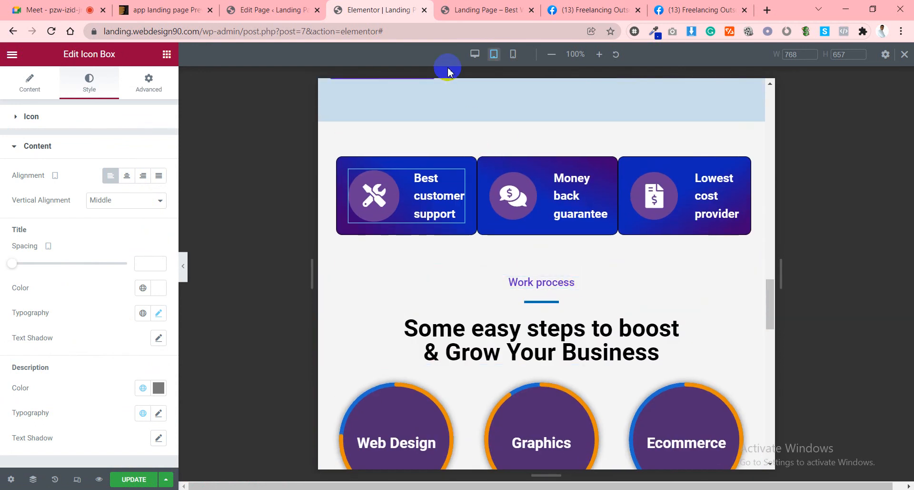
pyautogui.click(476, 55)
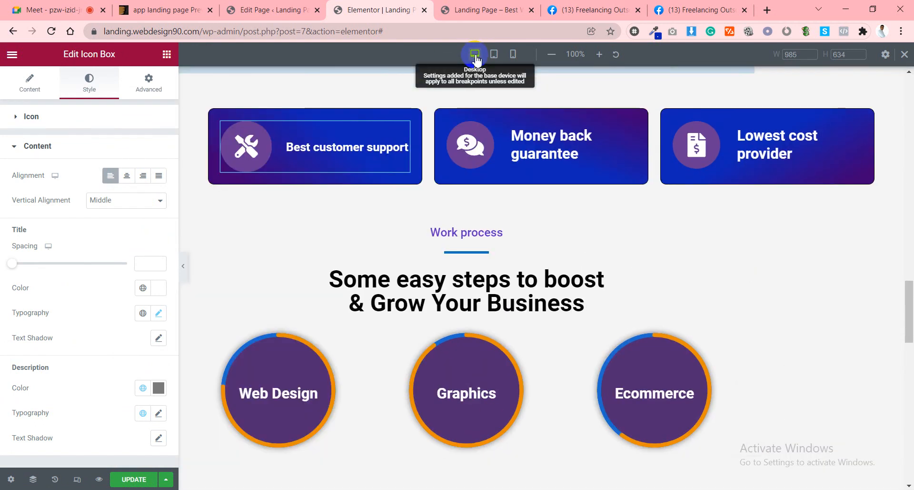
pyautogui.click(513, 54)
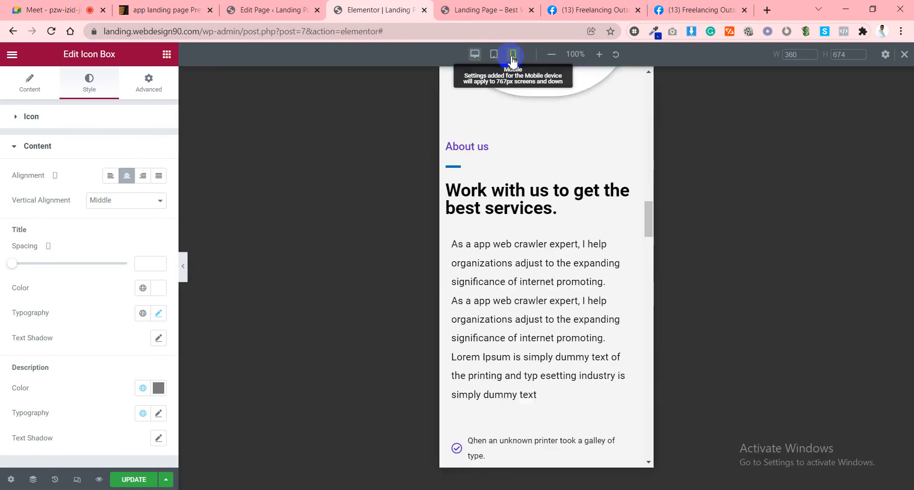
pyautogui.scroll(-5, 464, 339)
pyautogui.scroll(-15, 464, 339)
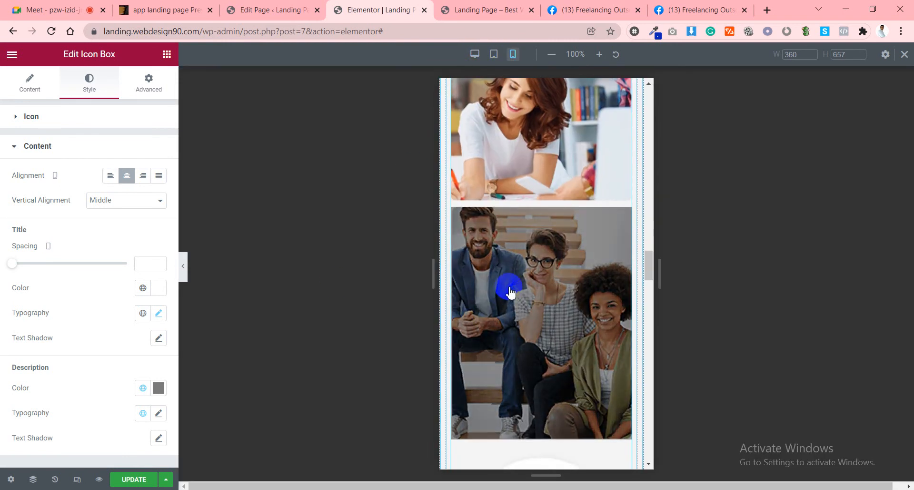
pyautogui.scroll(3, 517, 268)
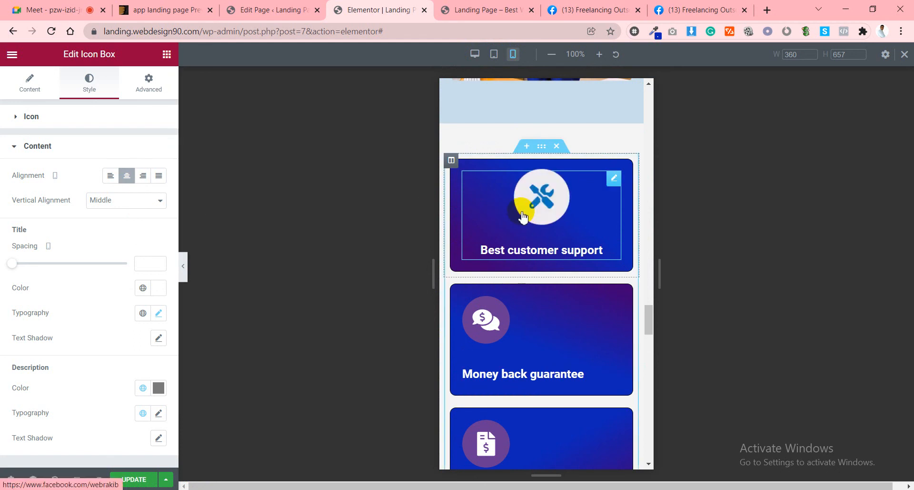
# Center the Money back guarantee card's icon and title in its Style settings.
pyautogui.click(528, 313)
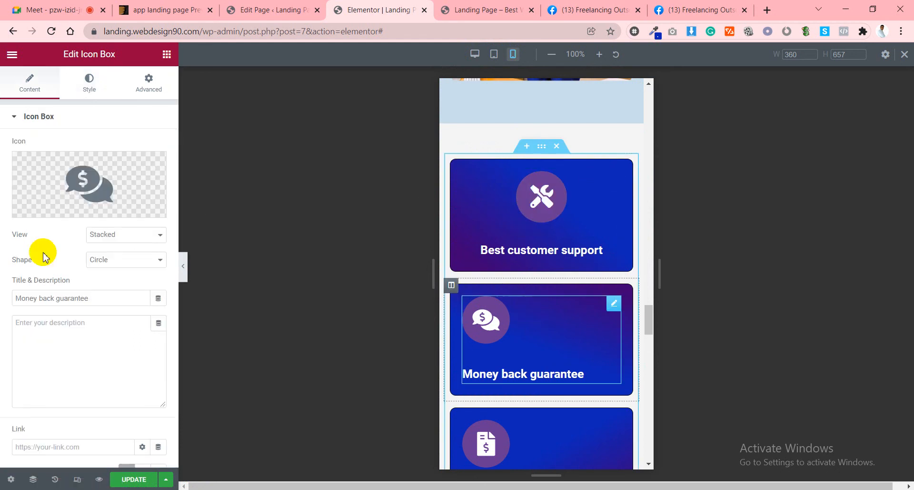
pyautogui.click(85, 88)
pyautogui.scroll(-2, 55, 373)
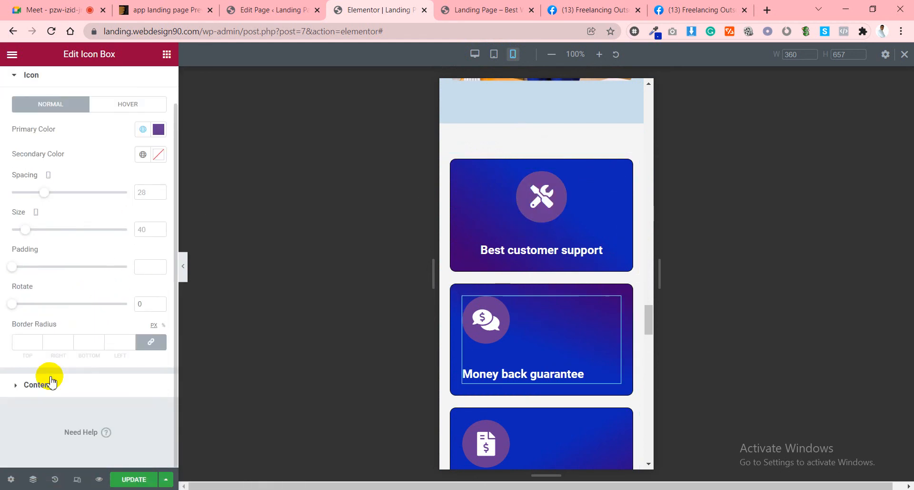
pyautogui.click(36, 384)
pyautogui.click(132, 178)
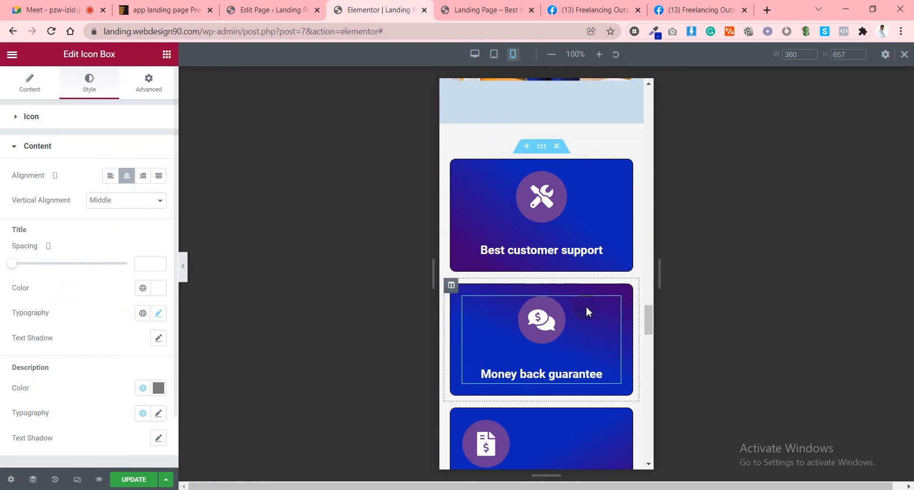
pyautogui.scroll(-3, 587, 310)
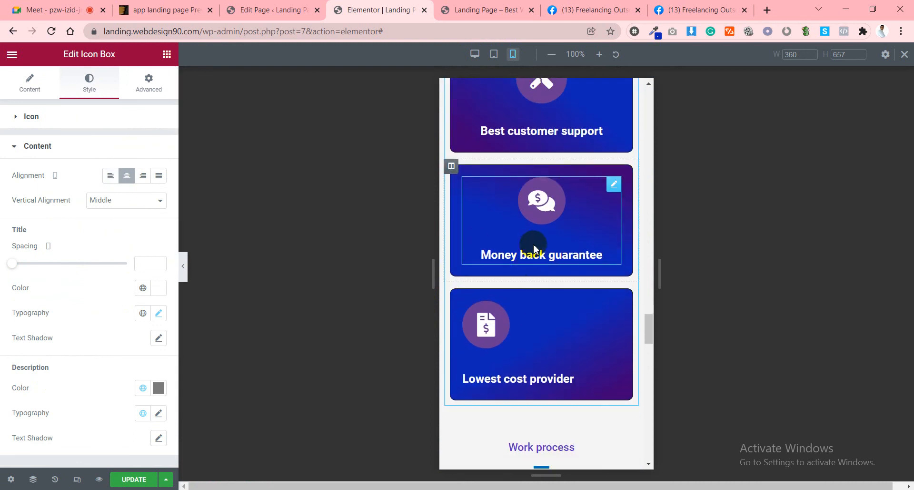
pyautogui.scroll(-3, 534, 249)
# Center the Lowest cost provider card's icon and title as well.
pyautogui.click(551, 223)
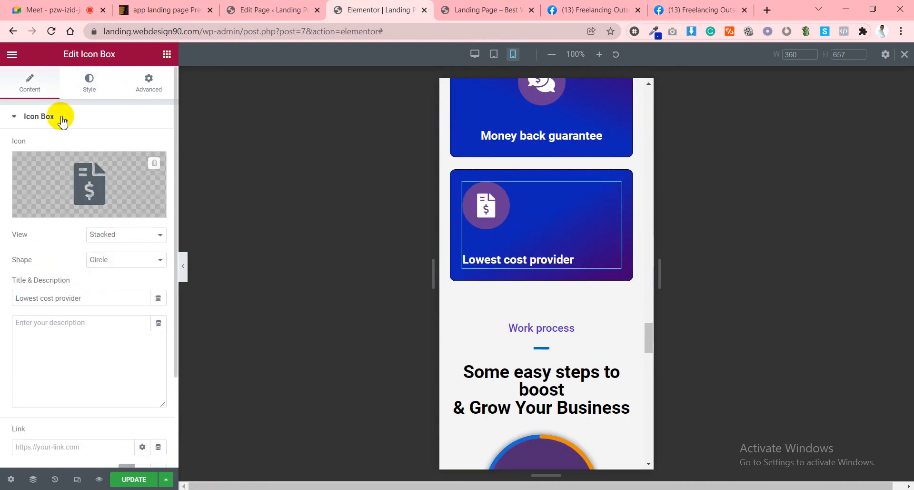
pyautogui.click(86, 85)
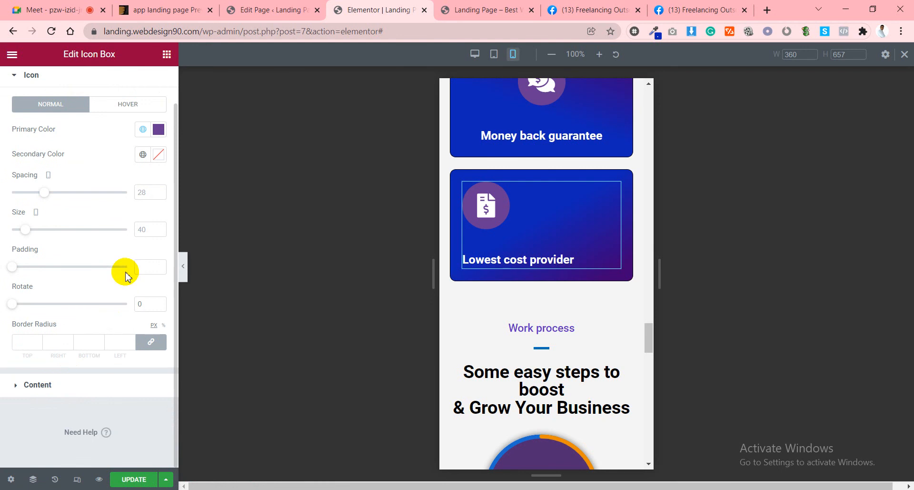
pyautogui.click(37, 384)
pyautogui.click(126, 175)
pyautogui.scroll(-4, 601, 289)
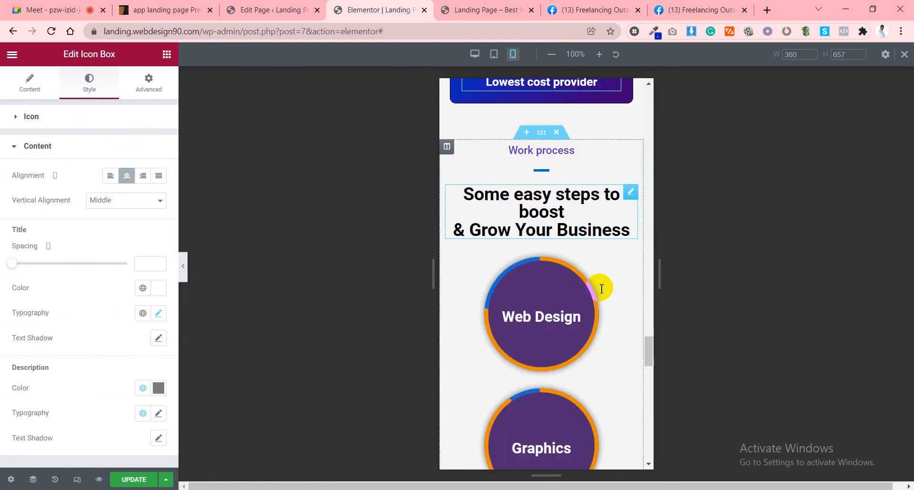
pyautogui.scroll(-10, 602, 289)
pyautogui.scroll(5, 600, 289)
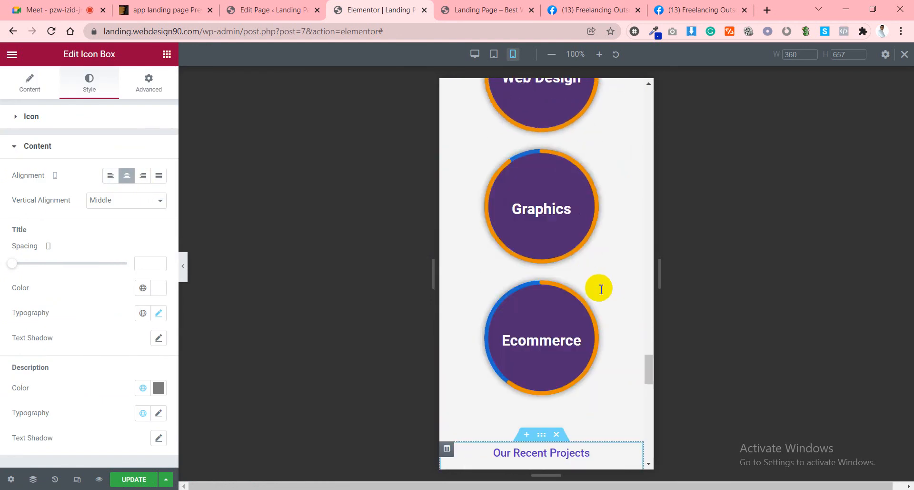
pyautogui.scroll(-6, 601, 289)
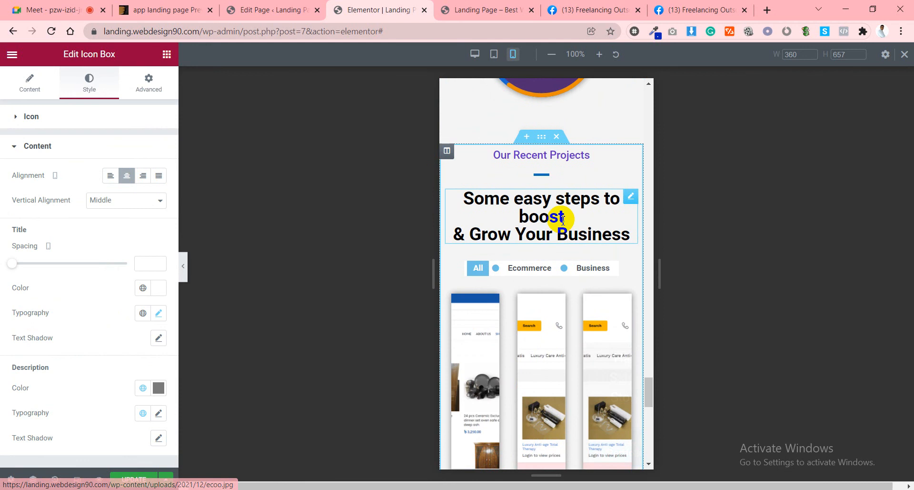
# Set the Some easy steps heading's typography size to 20 on mobile, then select the portfolio widget.
pyautogui.click(519, 214)
pyautogui.click(85, 86)
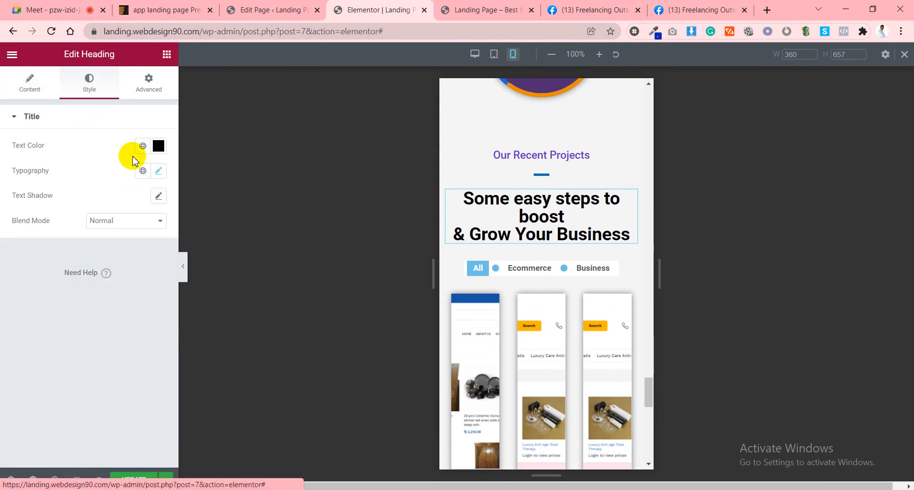
pyautogui.click(158, 170)
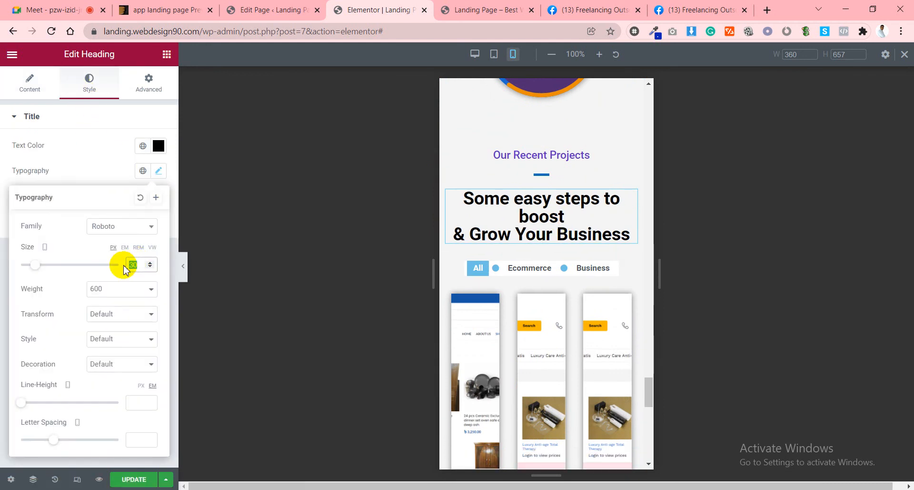
pyautogui.write('20')
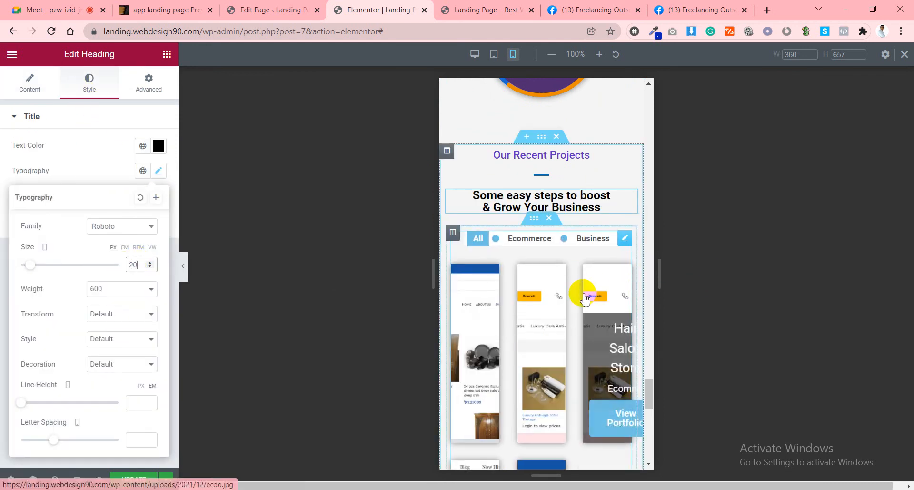
pyautogui.scroll(-3, 586, 300)
pyautogui.scroll(-1, 496, 248)
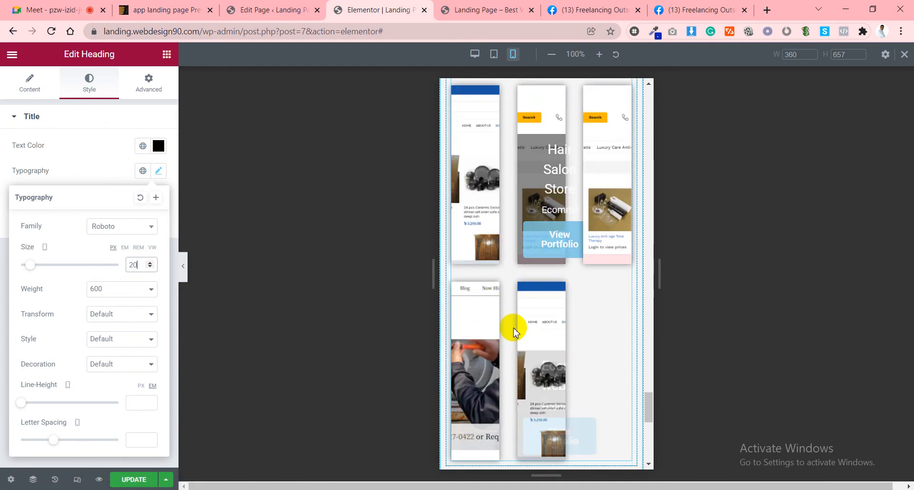
pyautogui.scroll(3, 517, 321)
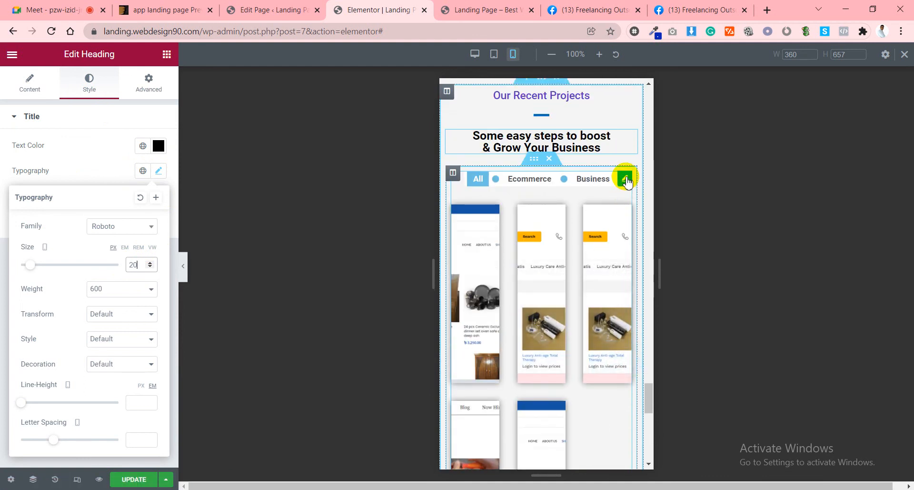
pyautogui.click(625, 180)
pyautogui.scroll(-1, 38, 334)
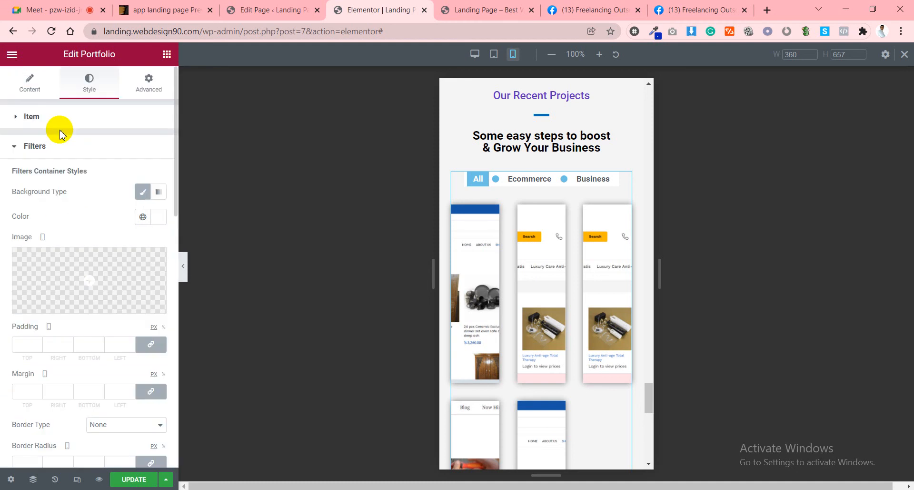
# Set the portfolio's Columns to 1 for mobile, then switch the preview back to desktop.
pyautogui.click(30, 91)
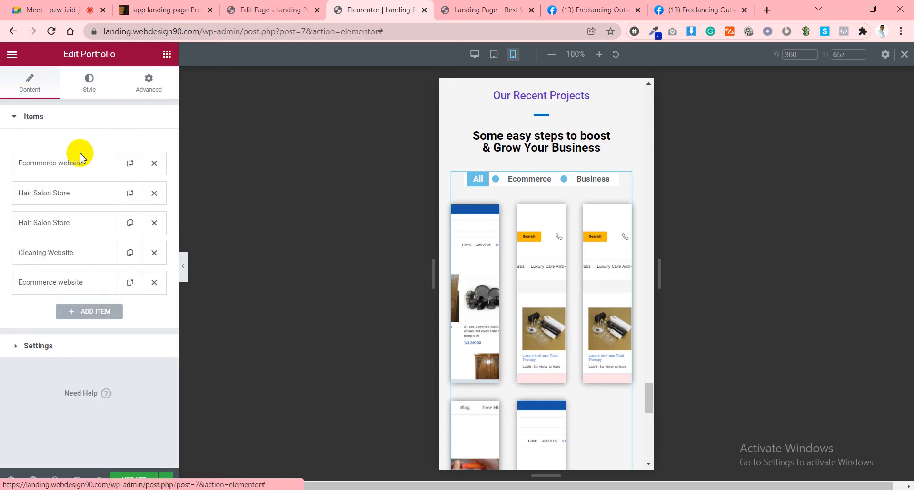
pyautogui.click(31, 354)
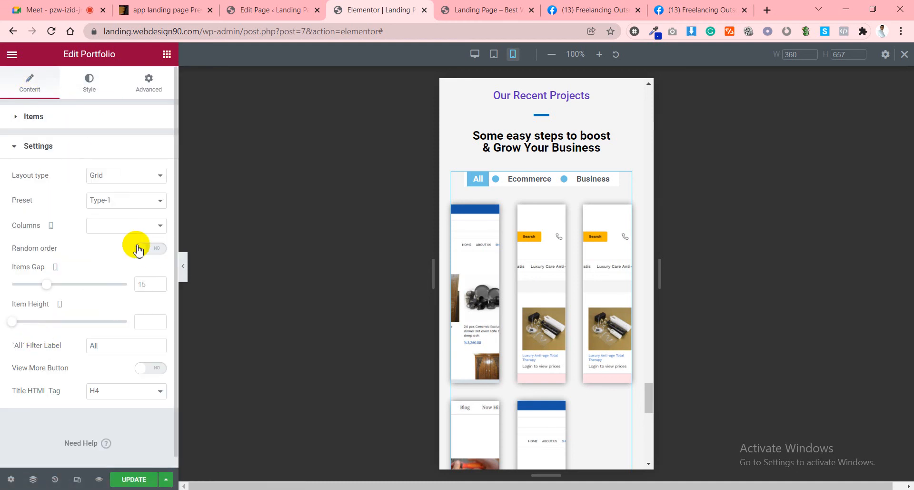
pyautogui.click(113, 224)
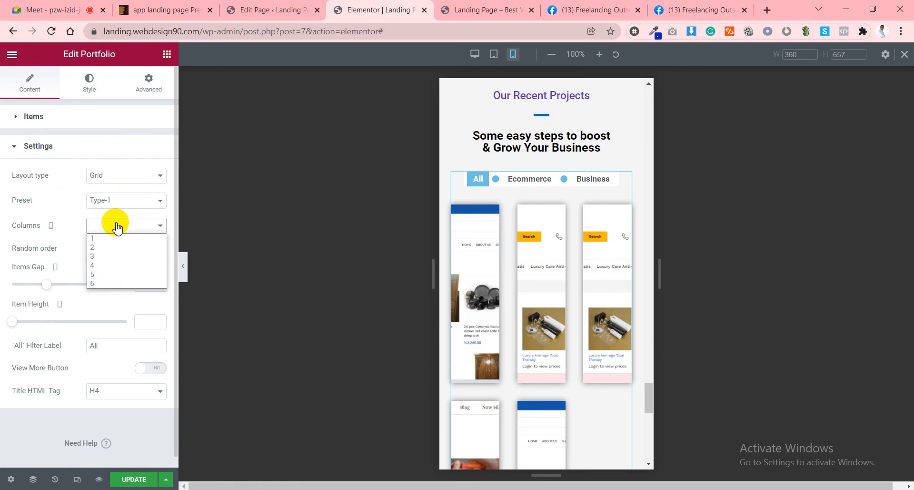
pyautogui.click(100, 239)
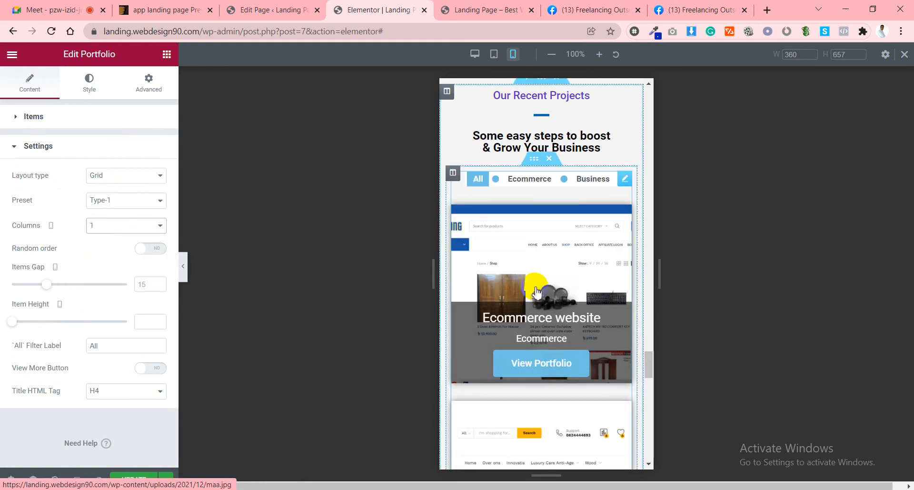
pyautogui.scroll(-10, 536, 288)
pyautogui.scroll(-15, 537, 292)
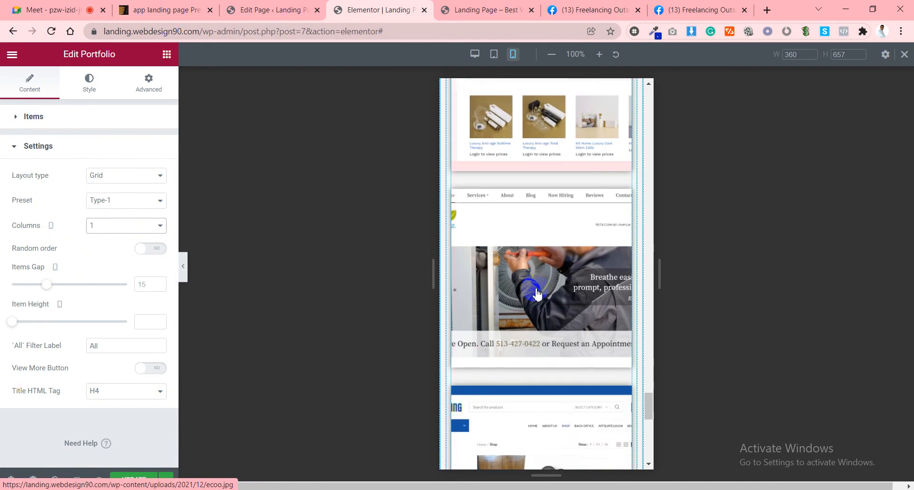
pyautogui.scroll(-3, 537, 282)
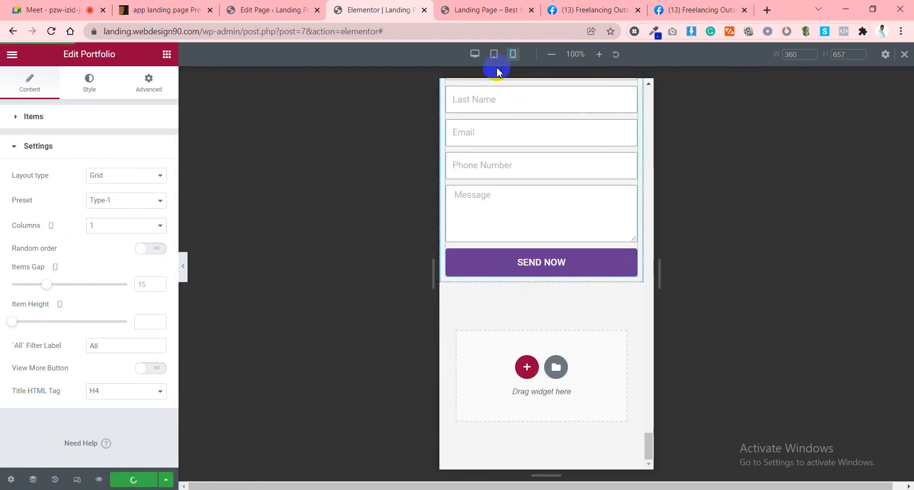
pyautogui.scroll(10, 530, 214)
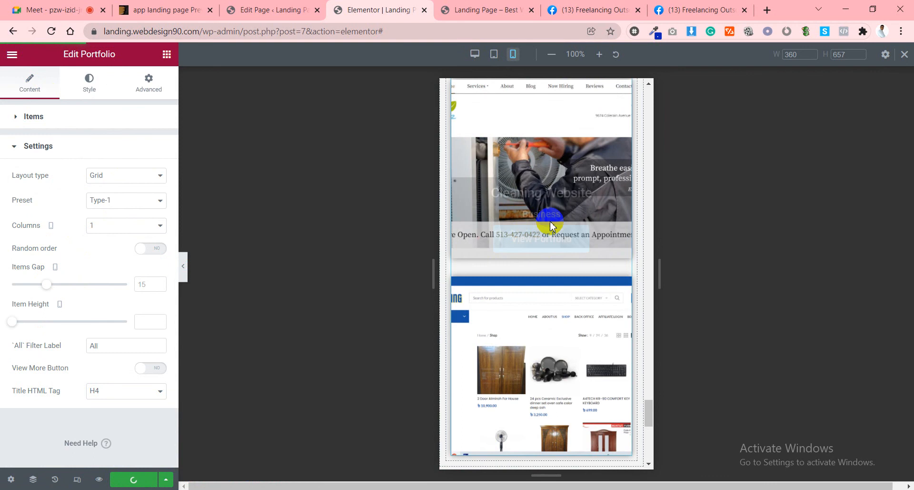
pyautogui.scroll(3, 548, 212)
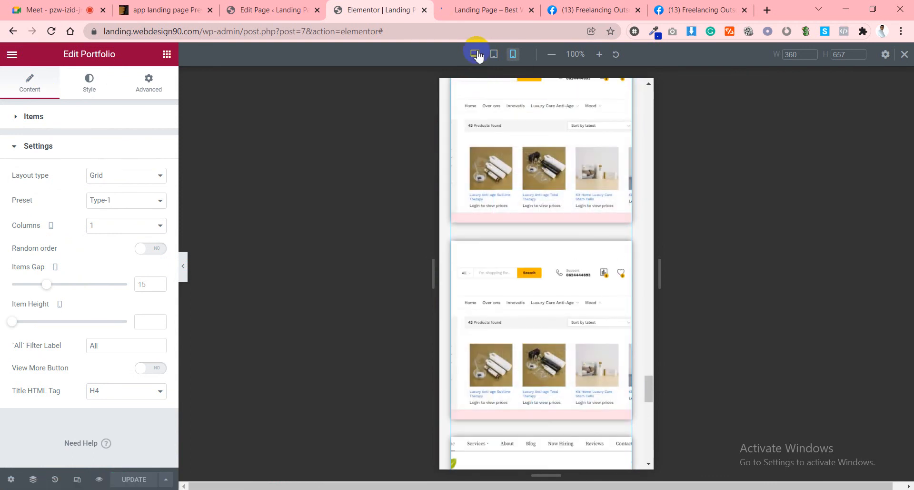
pyautogui.click(475, 54)
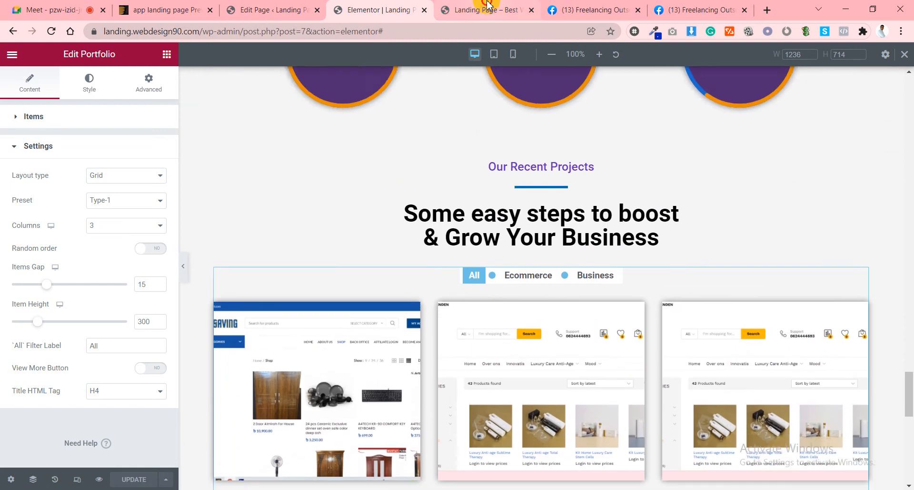
# Scroll through the live Landing Page preview tab.
pyautogui.click(483, 10)
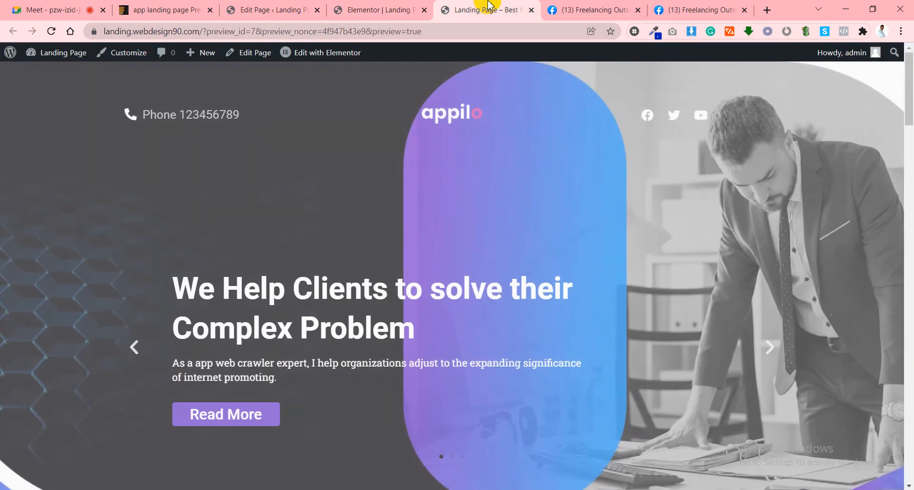
pyautogui.scroll(-5, 580, 166)
pyautogui.scroll(-6, 580, 166)
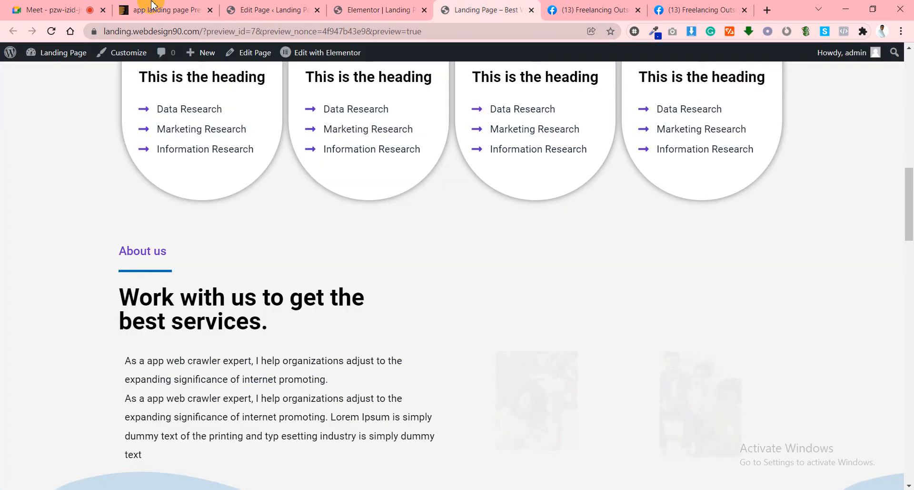
# Close the theme preview, editor, landing page and both Facebook tabs, leaving only Google Meet.
pyautogui.click(210, 10)
pyautogui.click(210, 10)
pyautogui.click(210, 10)
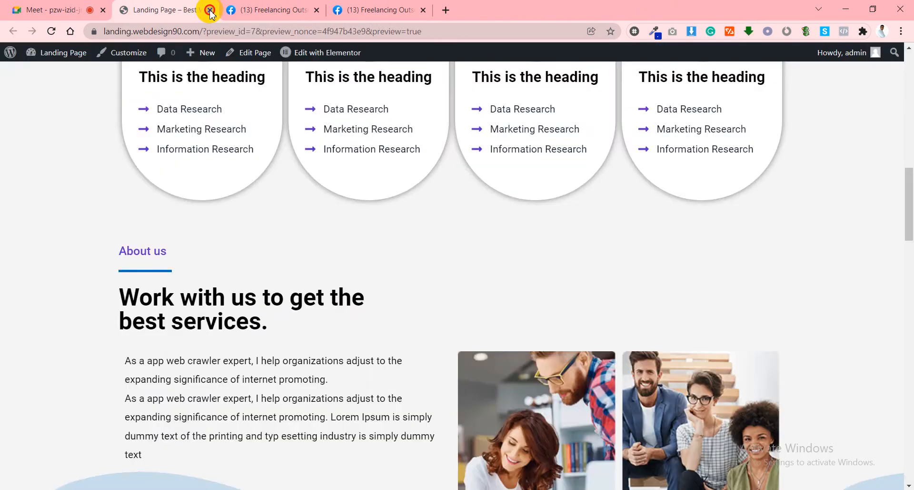
pyautogui.click(210, 10)
pyautogui.click(210, 10)
pyautogui.click(210, 10)
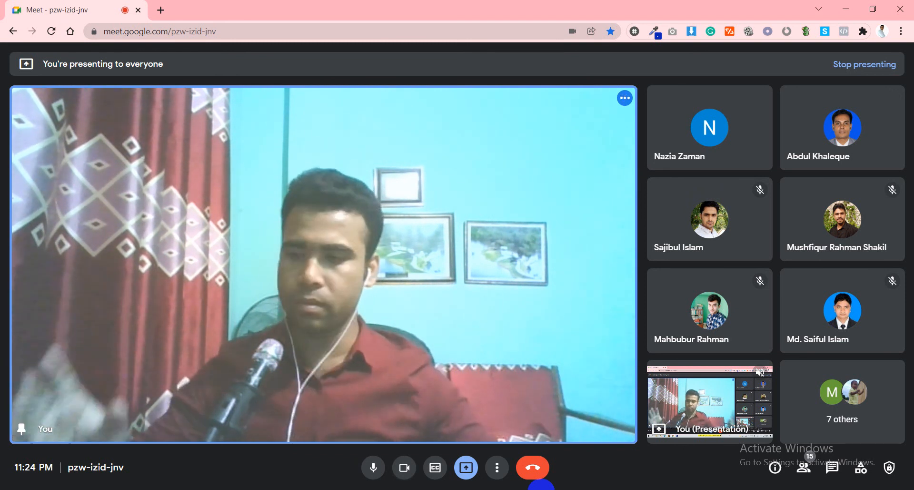
# End the Google Meet call for all participants, confirming with 'End the call'.
pyautogui.moveTo(433, 396)
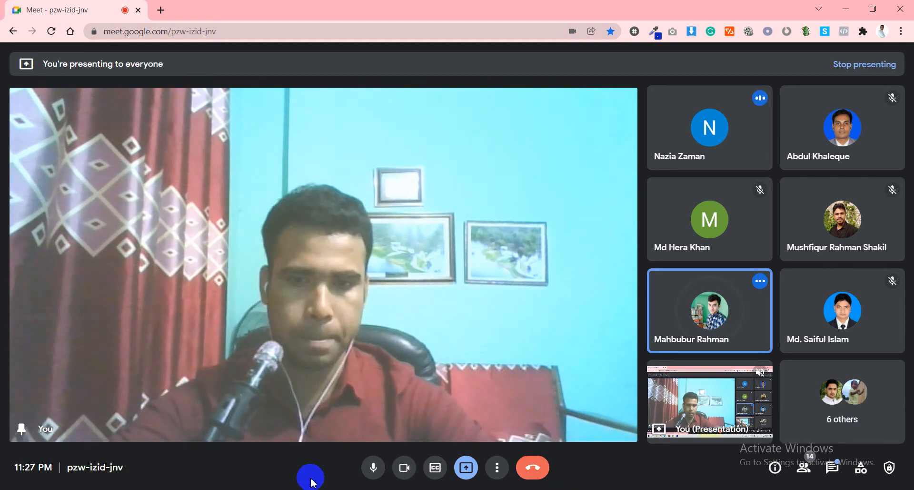
pyautogui.click(533, 467)
pyautogui.click(522, 296)
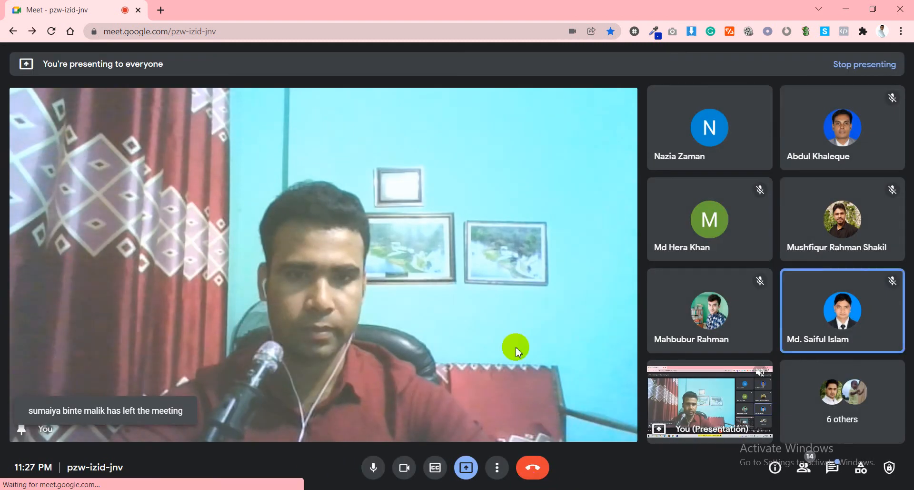